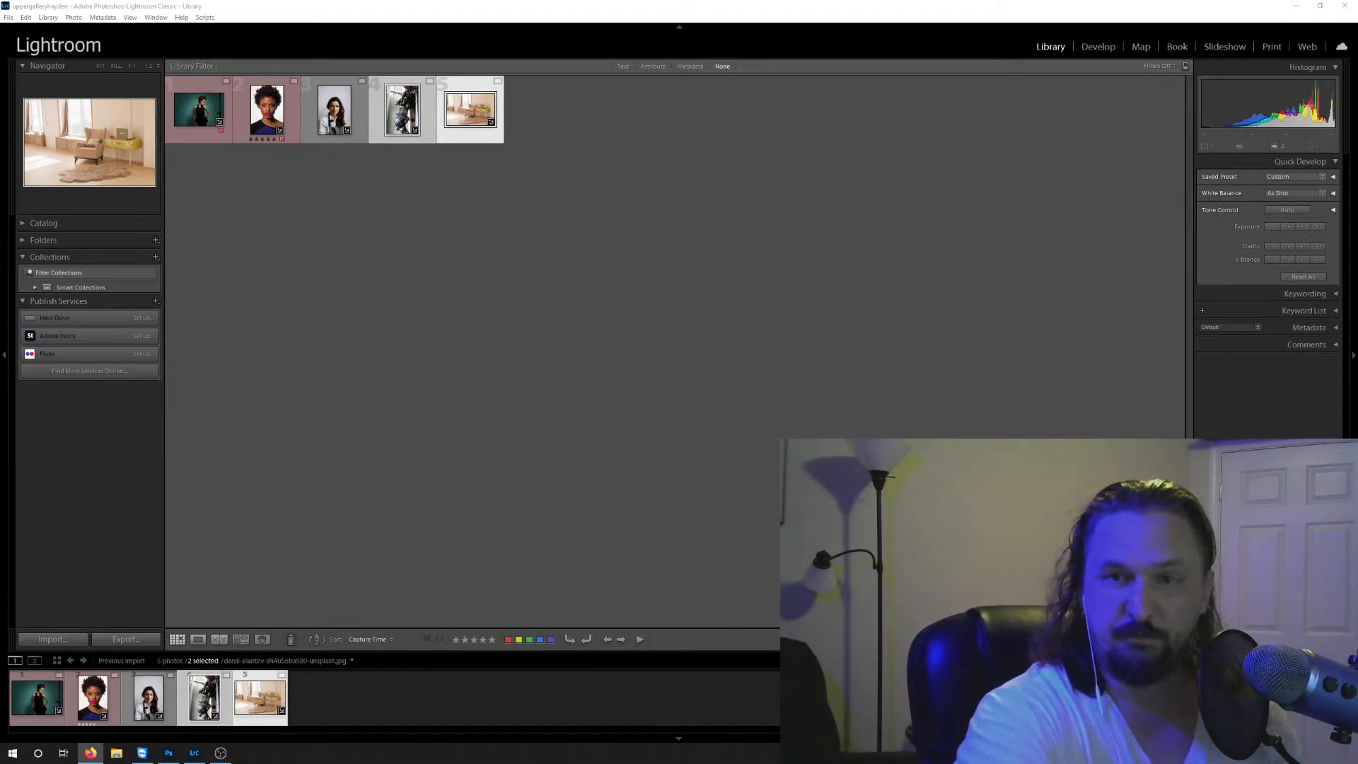
{"action": "key", "text": "alt+Tab"}
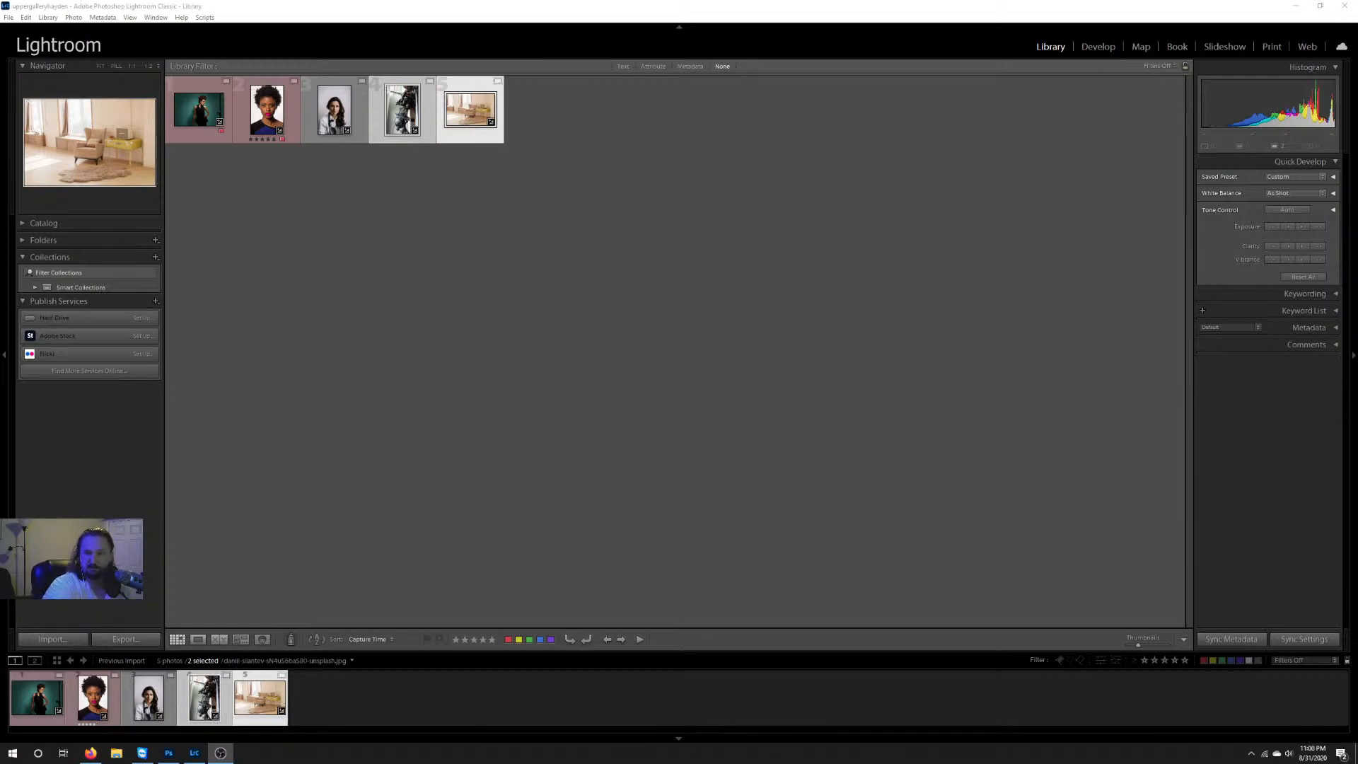
{"action": "key", "text": "alt+Tab"}
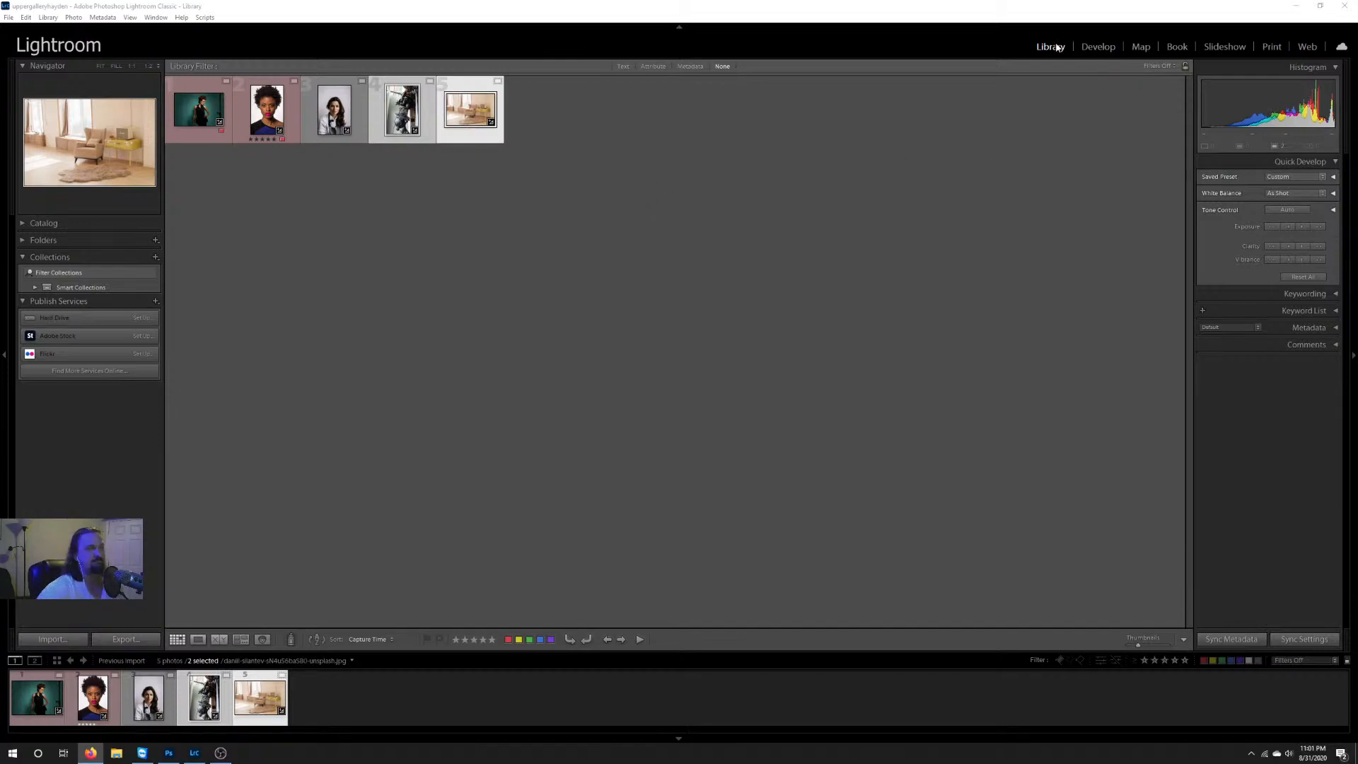
Step: Switch to File Explorer and open the Jobs (G:) drive from This PC
{"action": "left_click", "coordinate": [117, 754]}
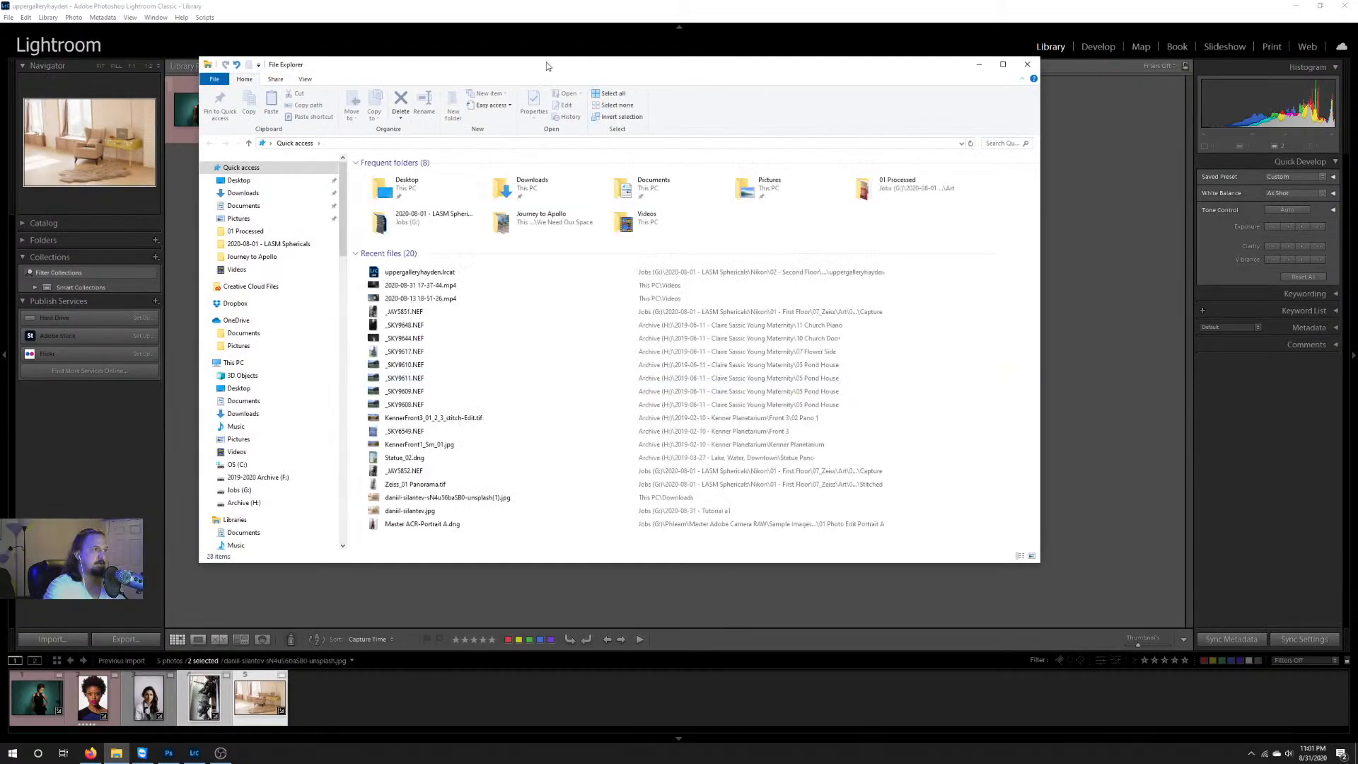
{"action": "left_click_drag", "start_coordinate": [547, 66], "coordinate": [527, 75]}
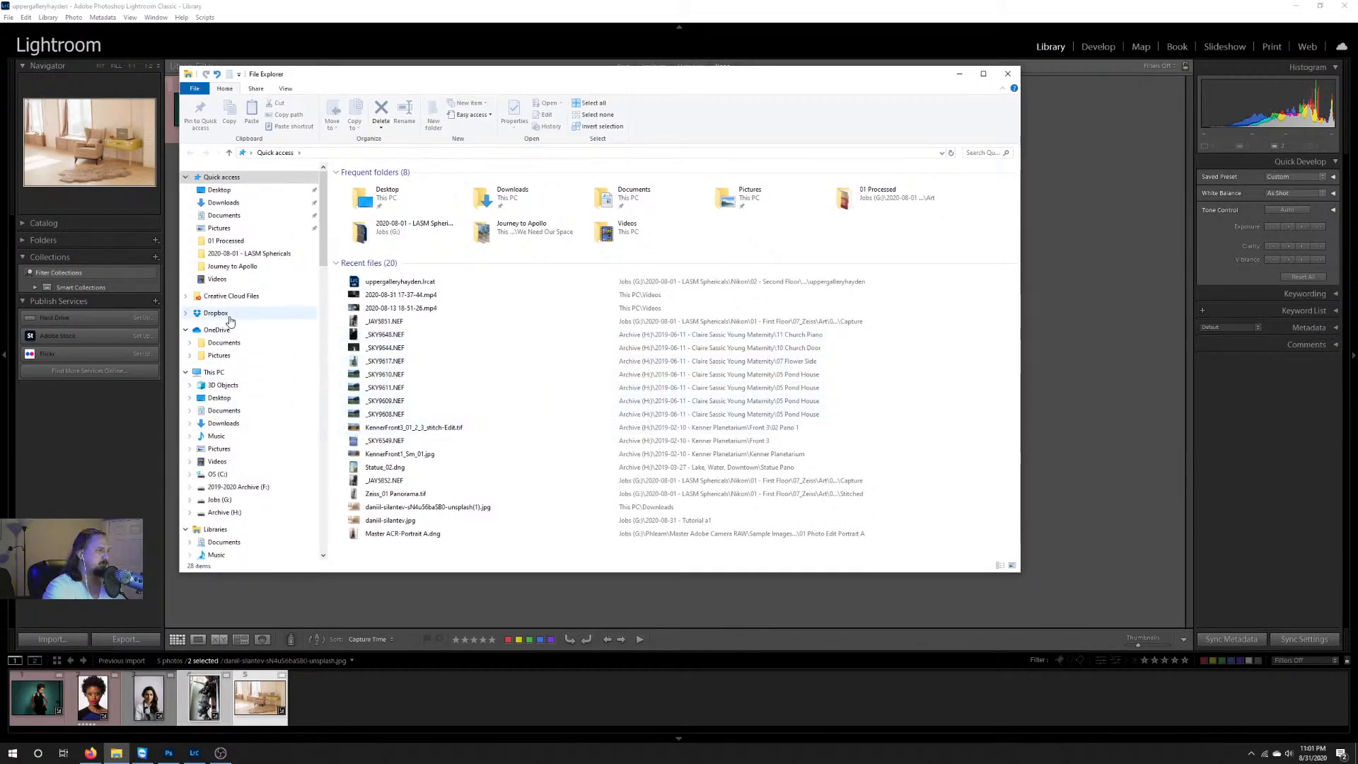
{"action": "left_click", "coordinate": [214, 372]}
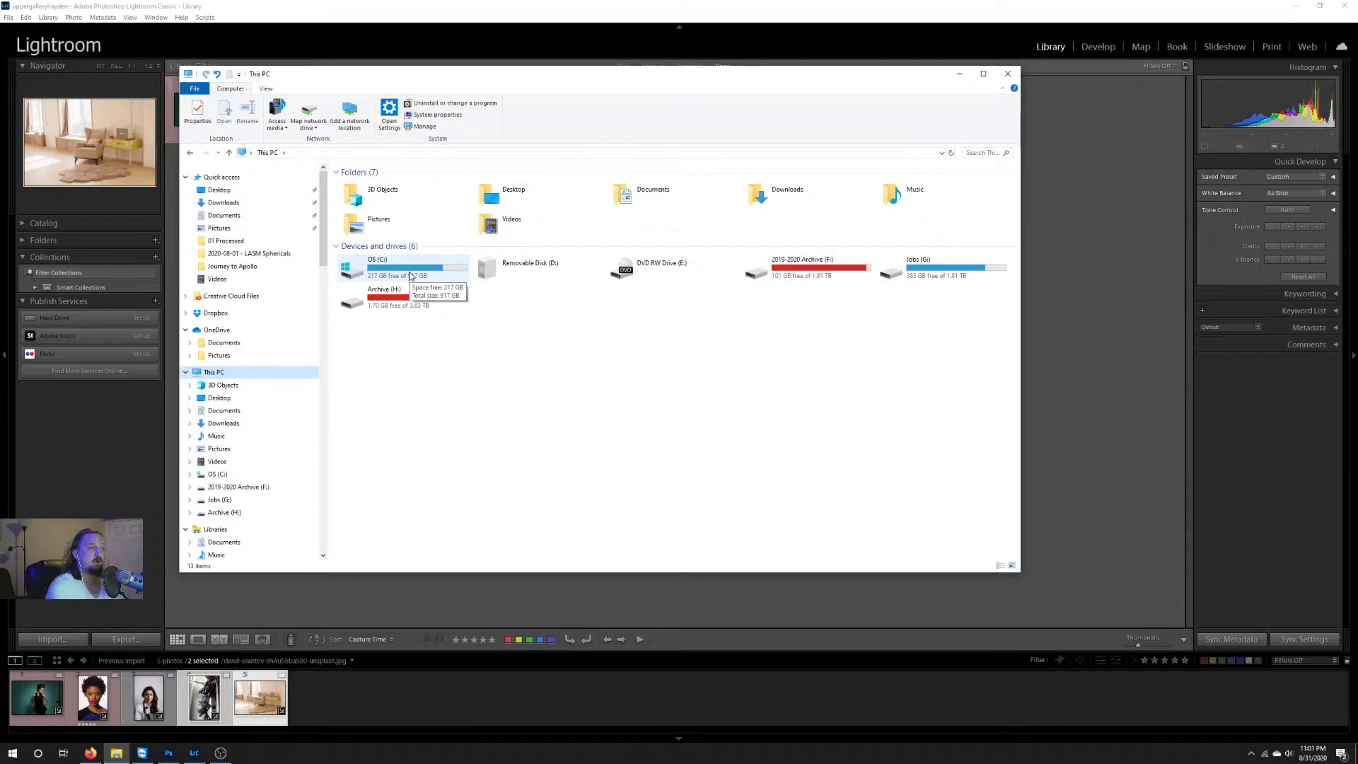
{"action": "left_click", "coordinate": [931, 267]}
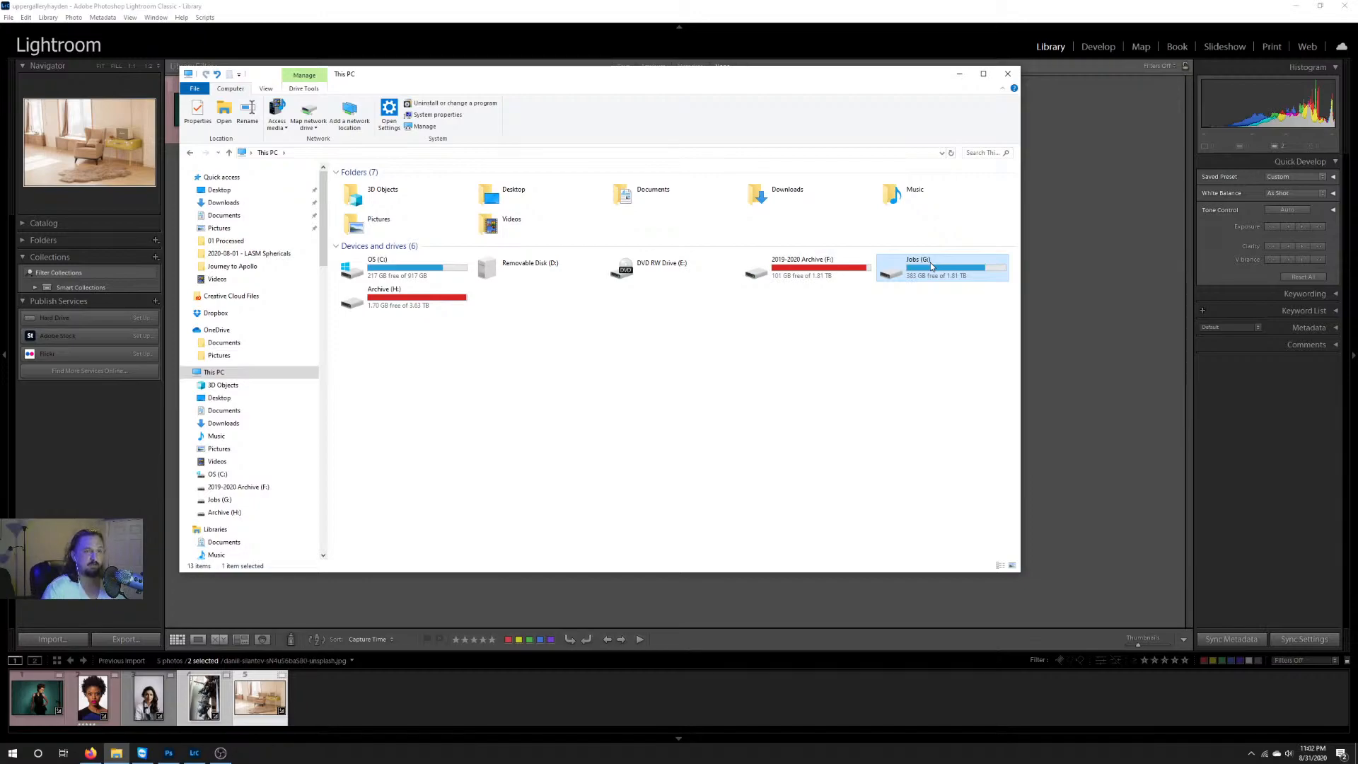
{"action": "double_click", "coordinate": [931, 265]}
Step: Look through the dated job folders on the Jobs (G:) drive and return to the list of drives
{"action": "scroll", "coordinate": [516, 339], "scroll_direction": "down", "scroll_amount": 5}
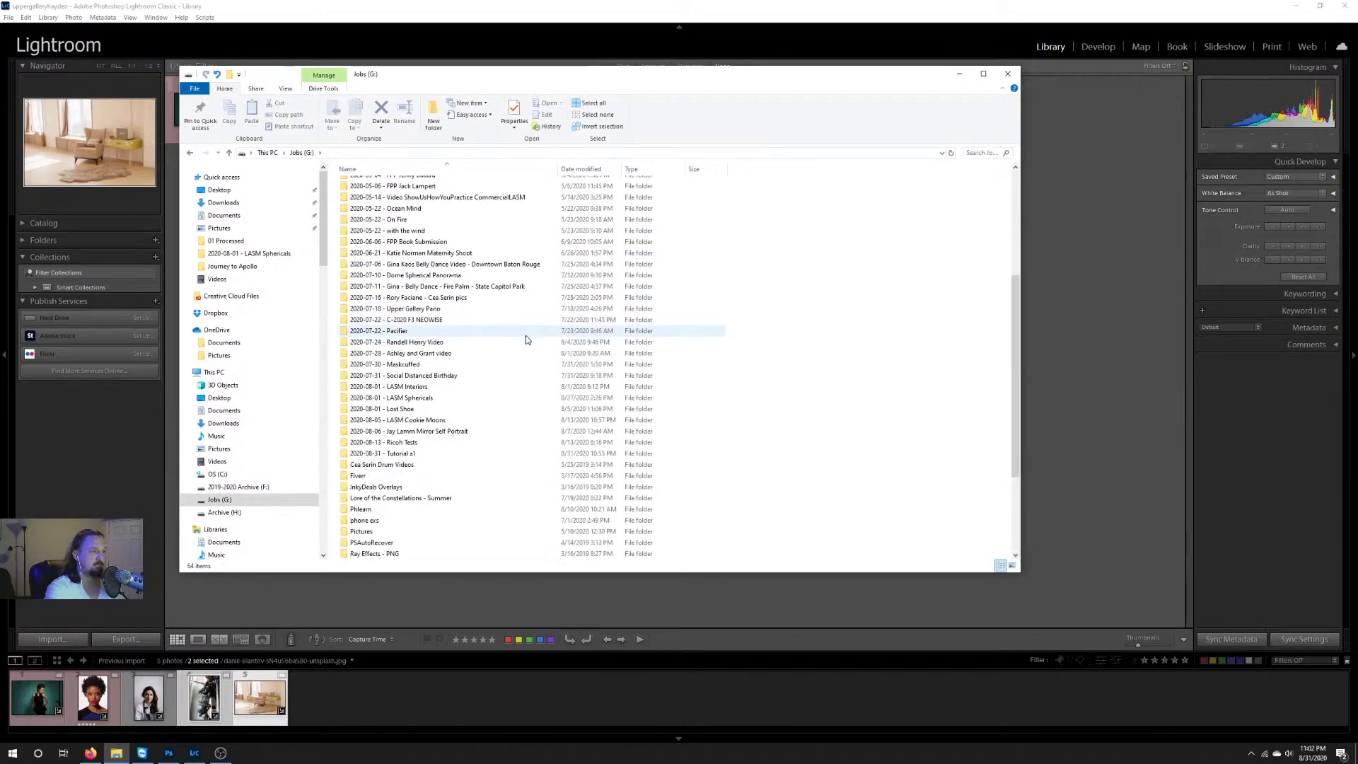
{"action": "scroll", "coordinate": [509, 341], "scroll_direction": "up", "scroll_amount": 5}
{"action": "scroll", "coordinate": [509, 354], "scroll_direction": "down", "scroll_amount": 6}
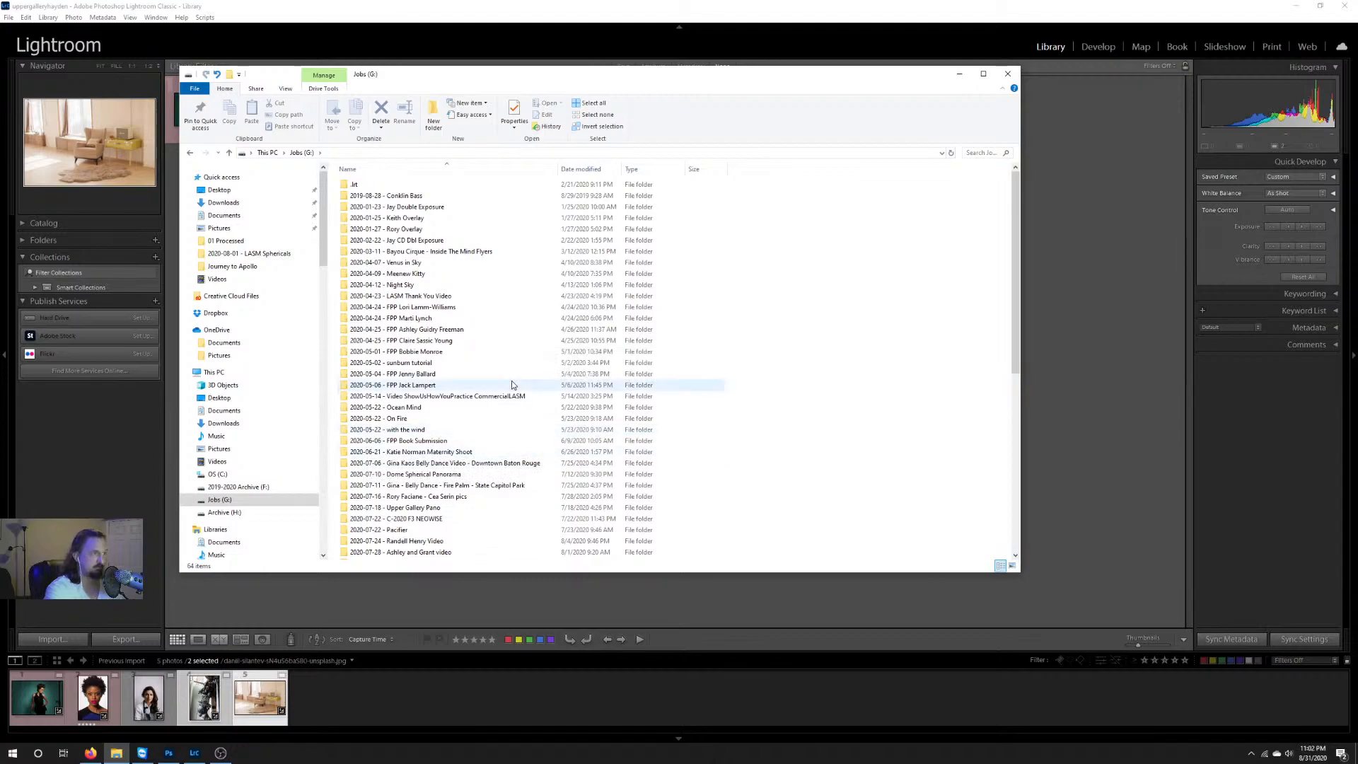
{"action": "scroll", "coordinate": [512, 384], "scroll_direction": "up", "scroll_amount": 6}
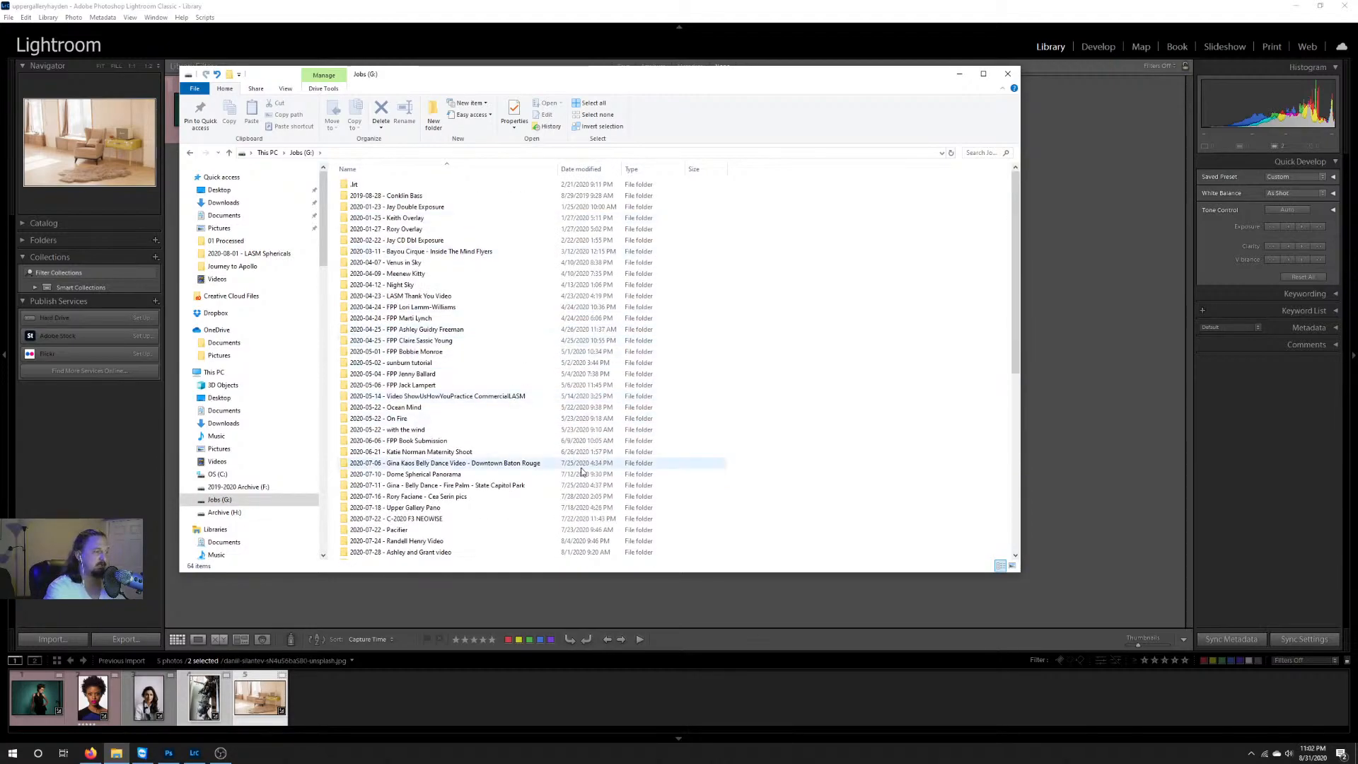
{"action": "left_click", "coordinate": [189, 152]}
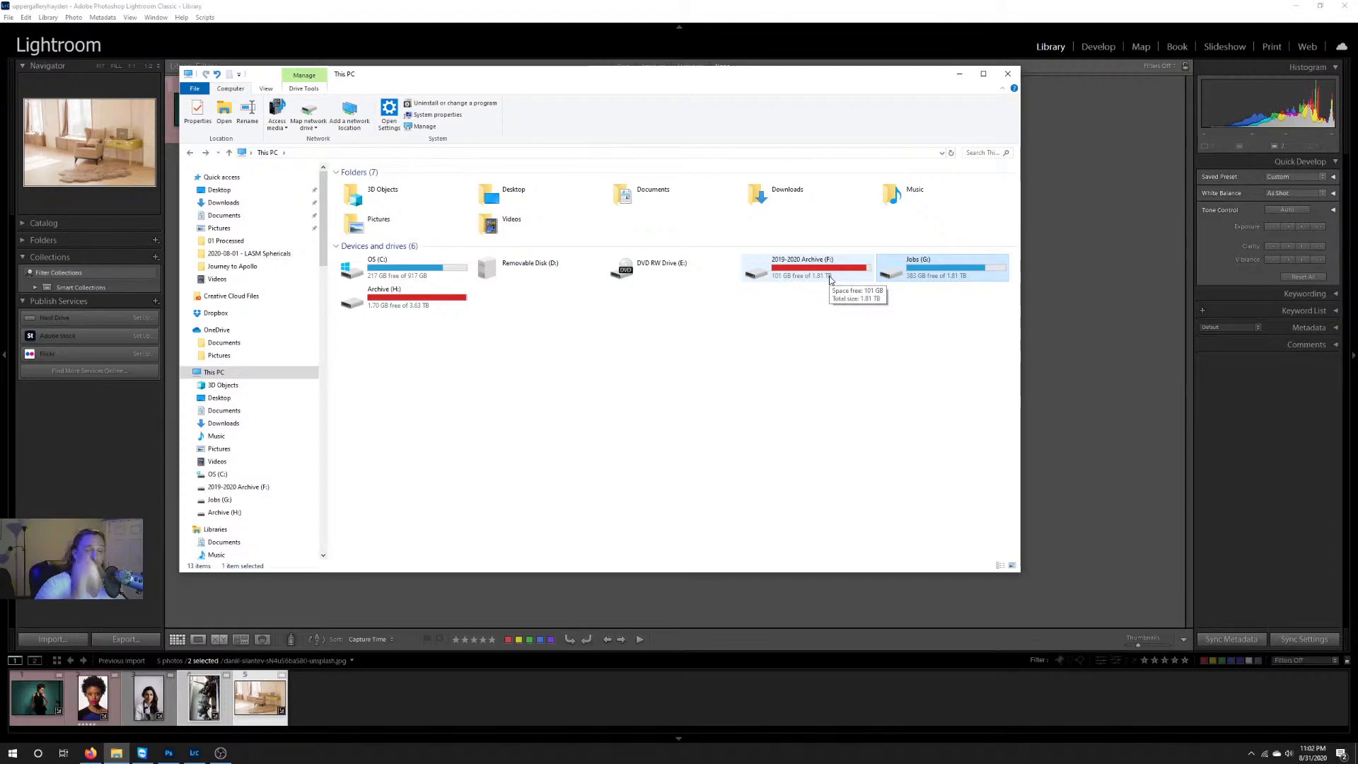
Step: View the photos in the 2020-08-31 - Tutorial a1 folder on the Jobs (G:) drive and go back to the job list
{"action": "double_click", "coordinate": [944, 276]}
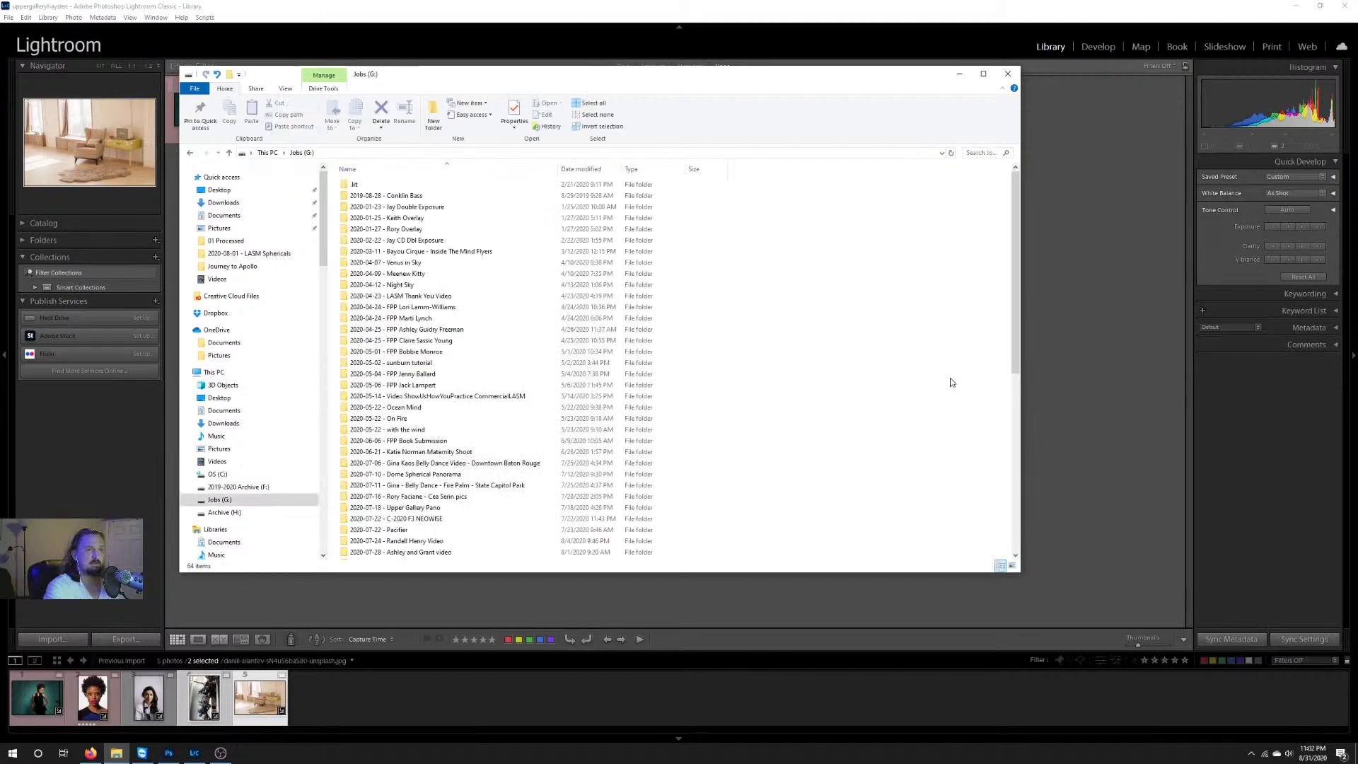
{"action": "scroll", "coordinate": [950, 380], "scroll_direction": "down", "scroll_amount": 6}
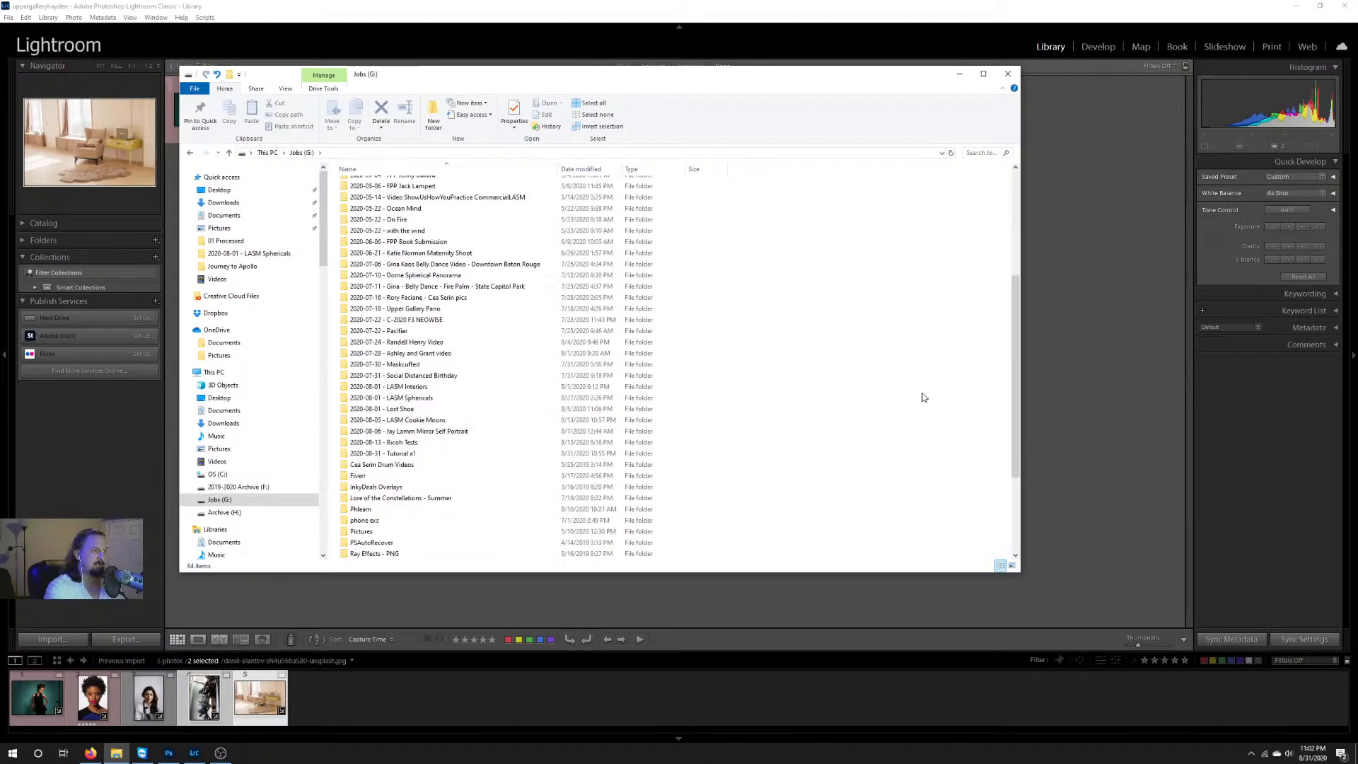
{"action": "double_click", "coordinate": [470, 453]}
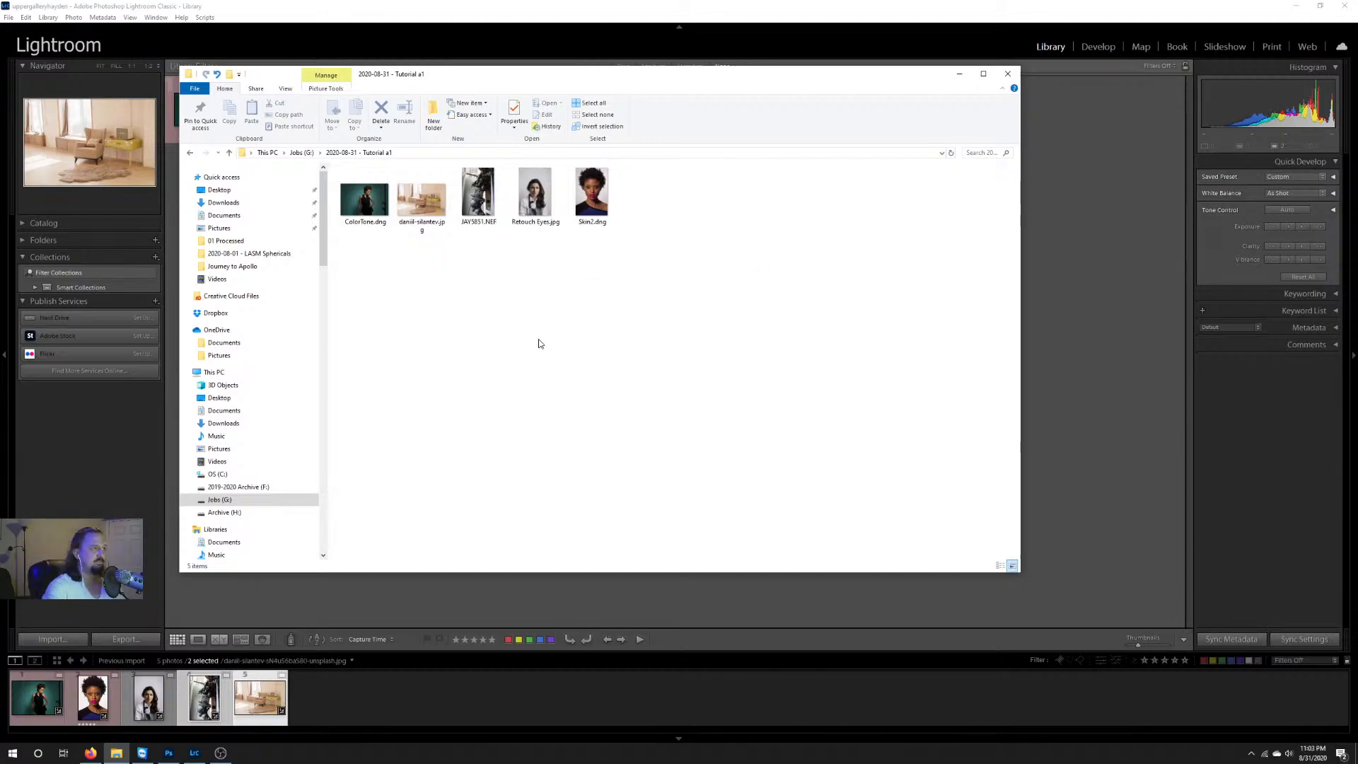
{"action": "left_click", "coordinate": [189, 153]}
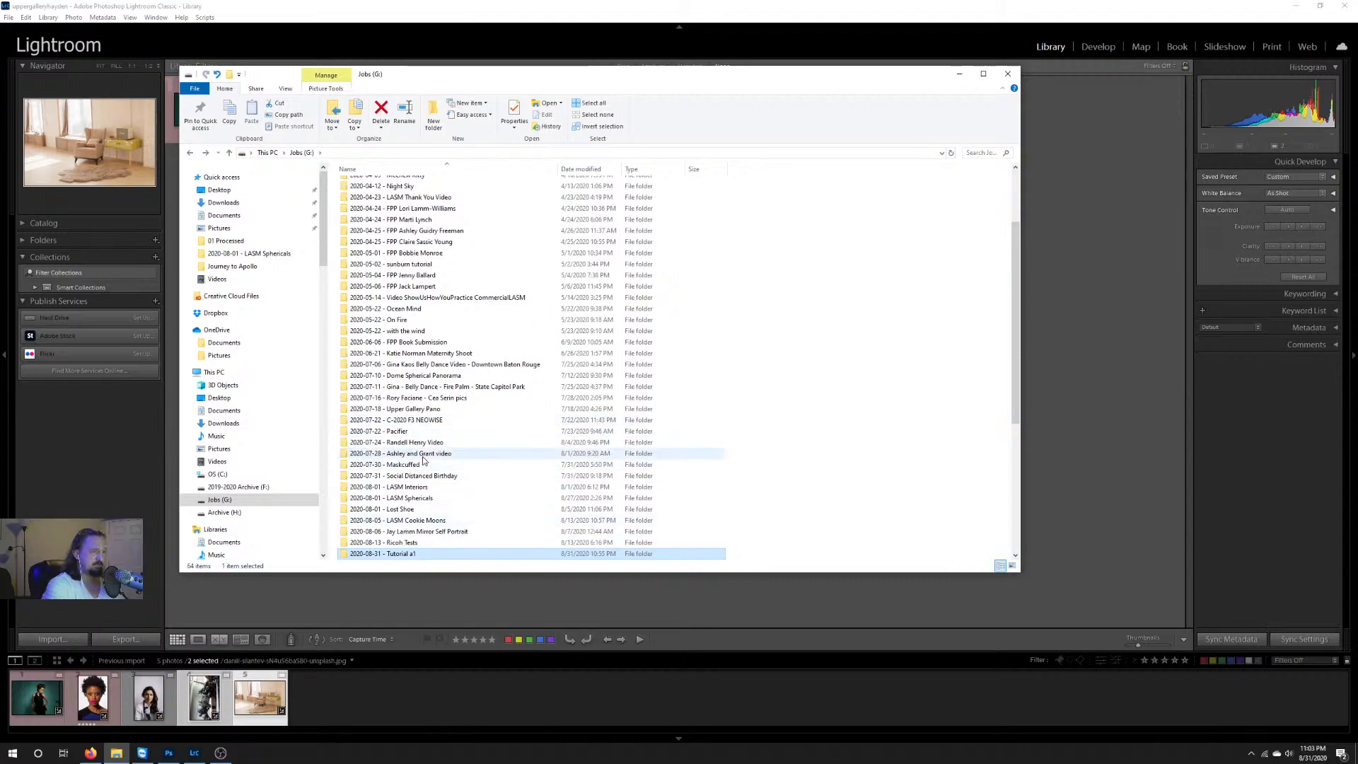
{"action": "scroll", "coordinate": [458, 507], "scroll_direction": "down", "scroll_amount": 4}
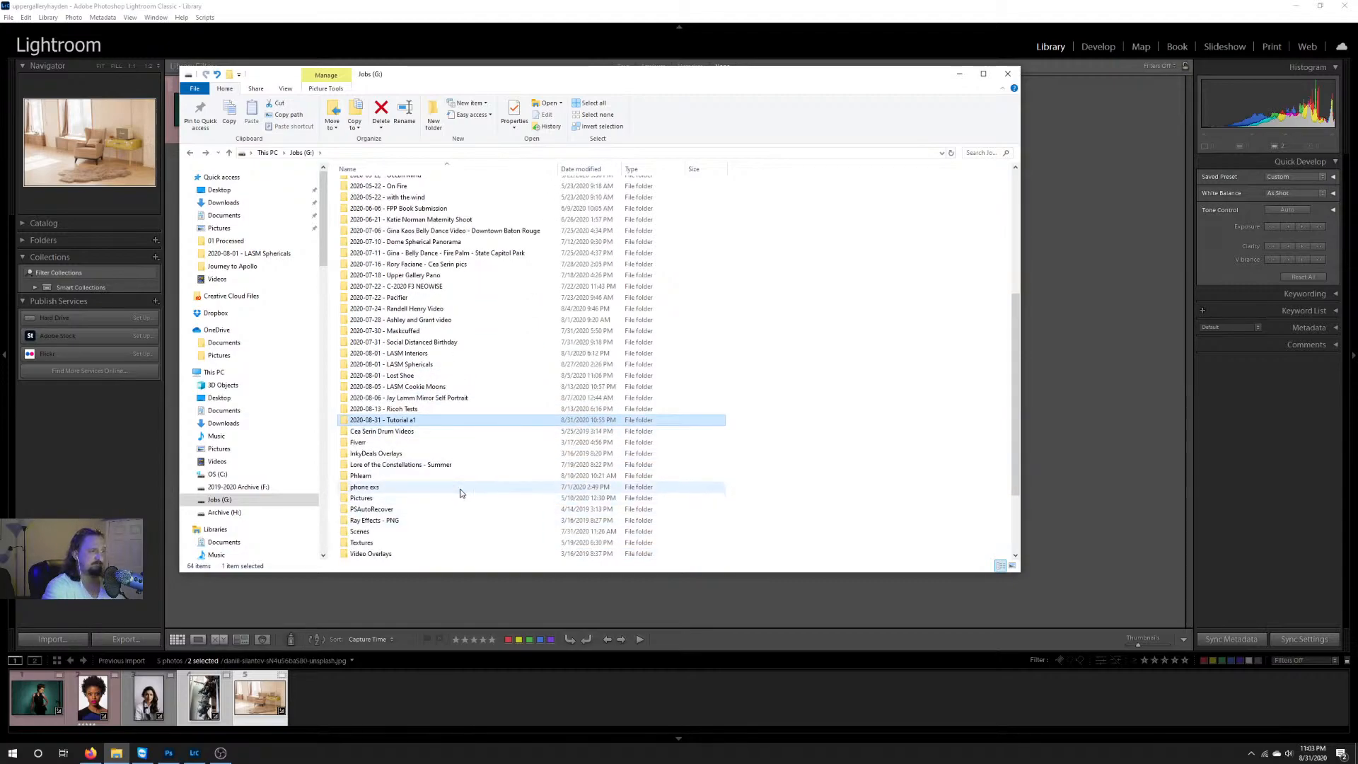
{"action": "double_click", "coordinate": [438, 419]}
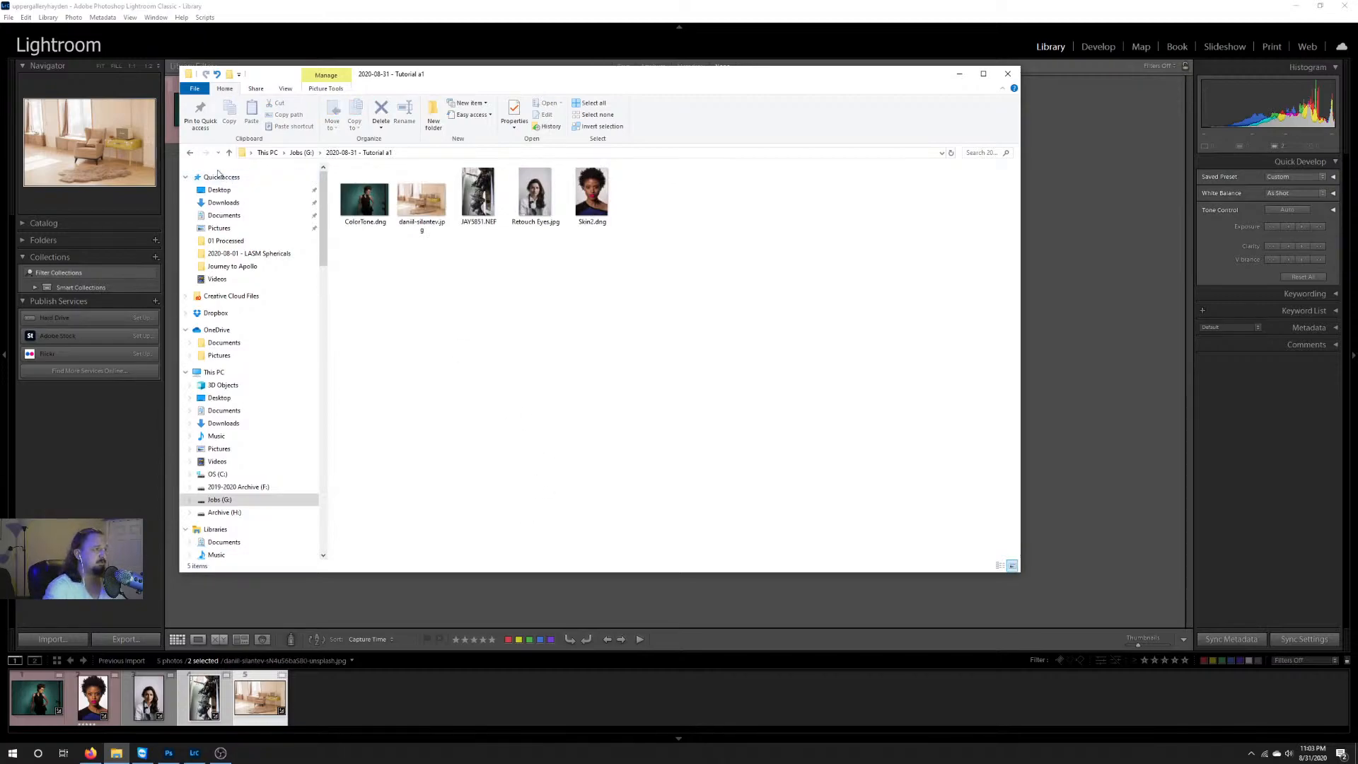
{"action": "left_click", "coordinate": [190, 153]}
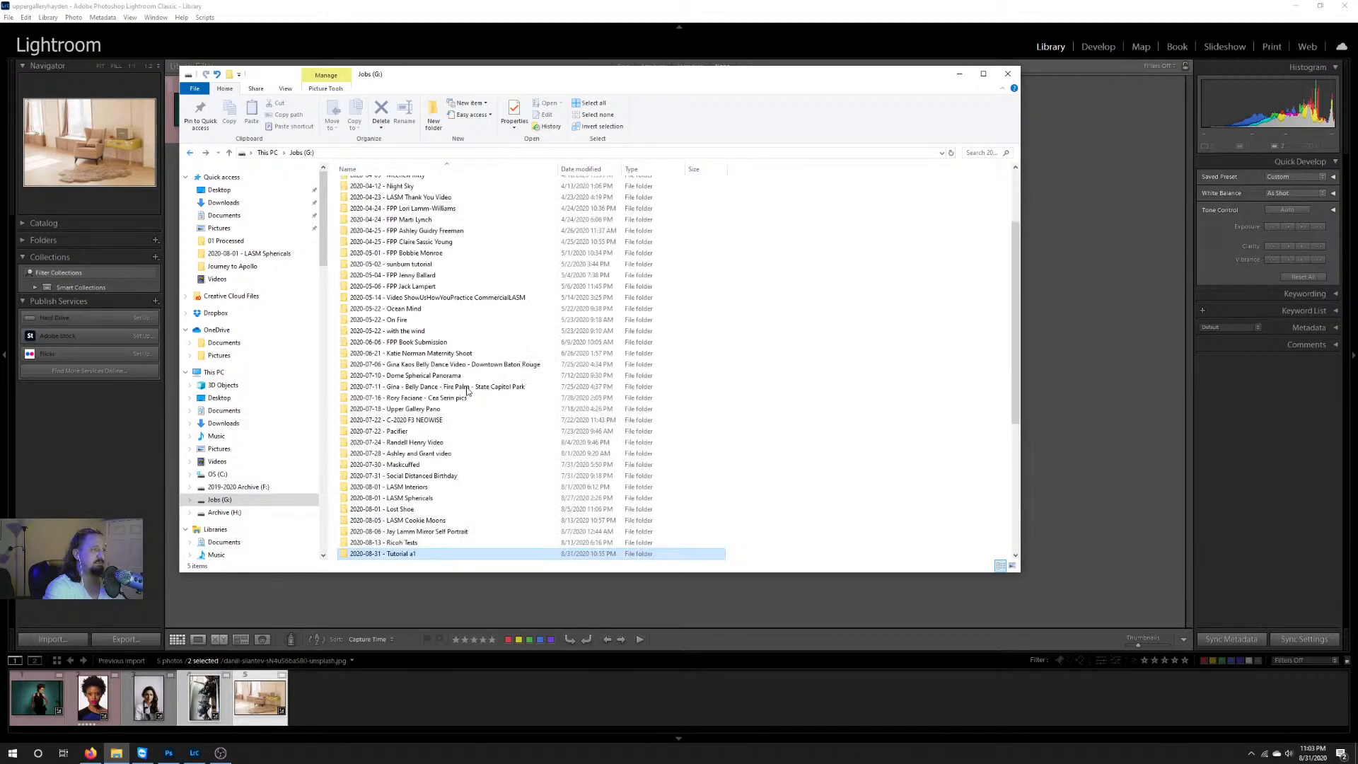
Step: Browse into 2020-08-01 - LASM Sphericals, Nikon, 01 - First Floor and 02_Foyer to view that job's subfolder structure
{"action": "double_click", "coordinate": [446, 500]}
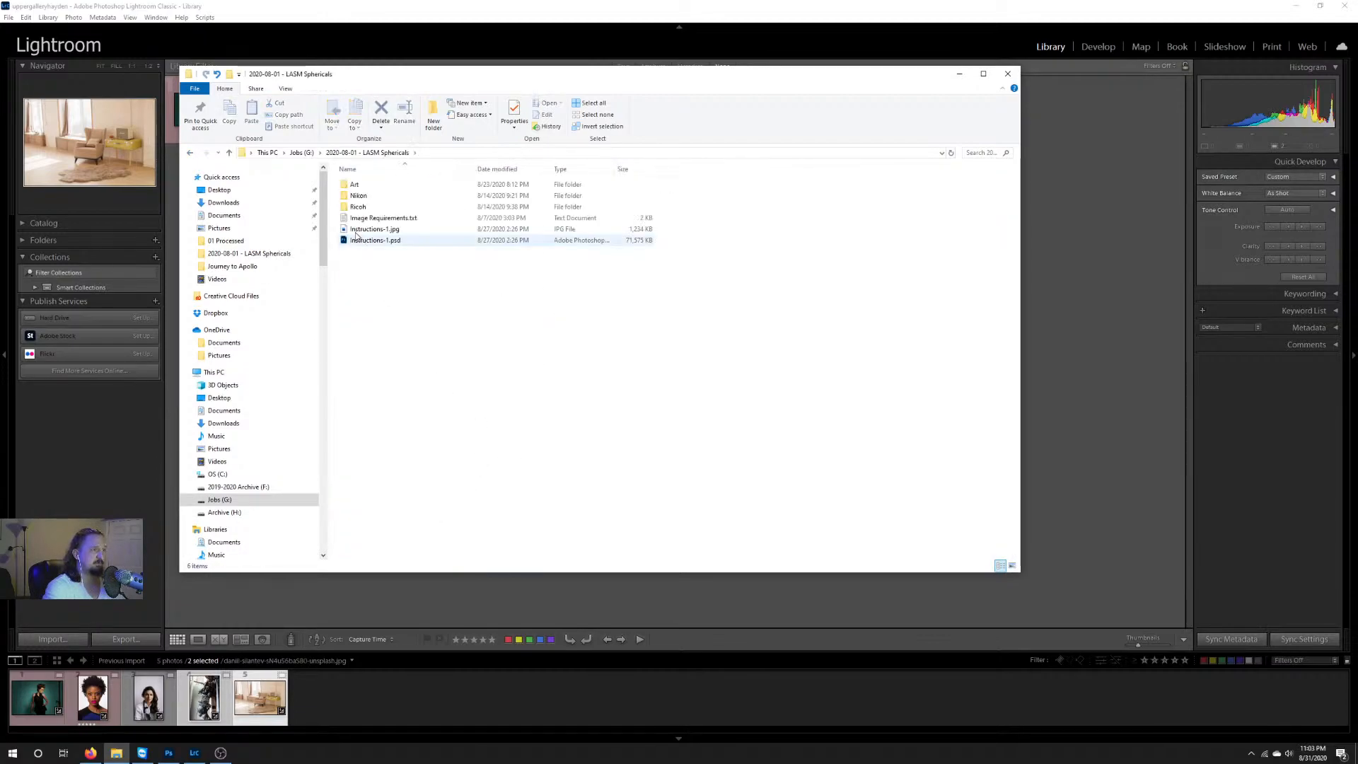
{"action": "left_click", "coordinate": [392, 201]}
{"action": "double_click", "coordinate": [392, 201]}
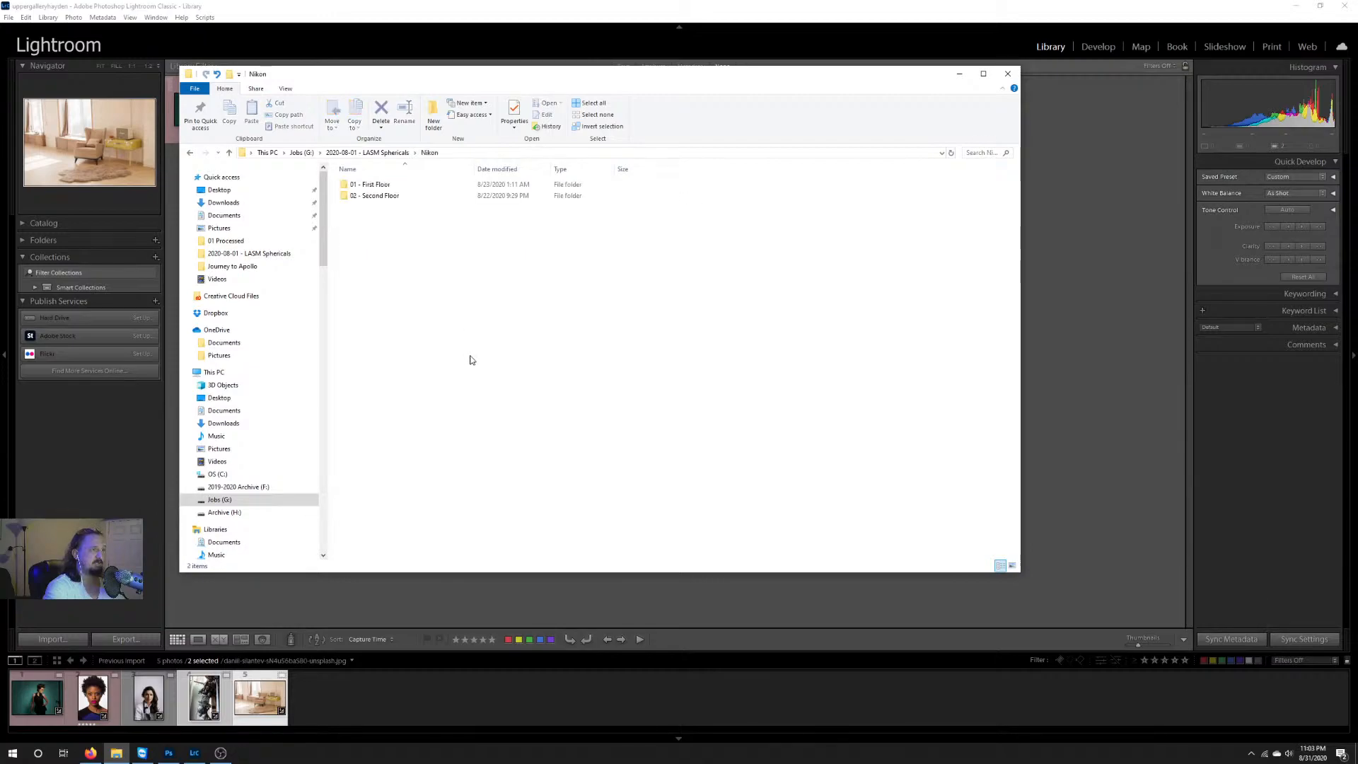
{"action": "double_click", "coordinate": [404, 185]}
{"action": "double_click", "coordinate": [409, 196]}
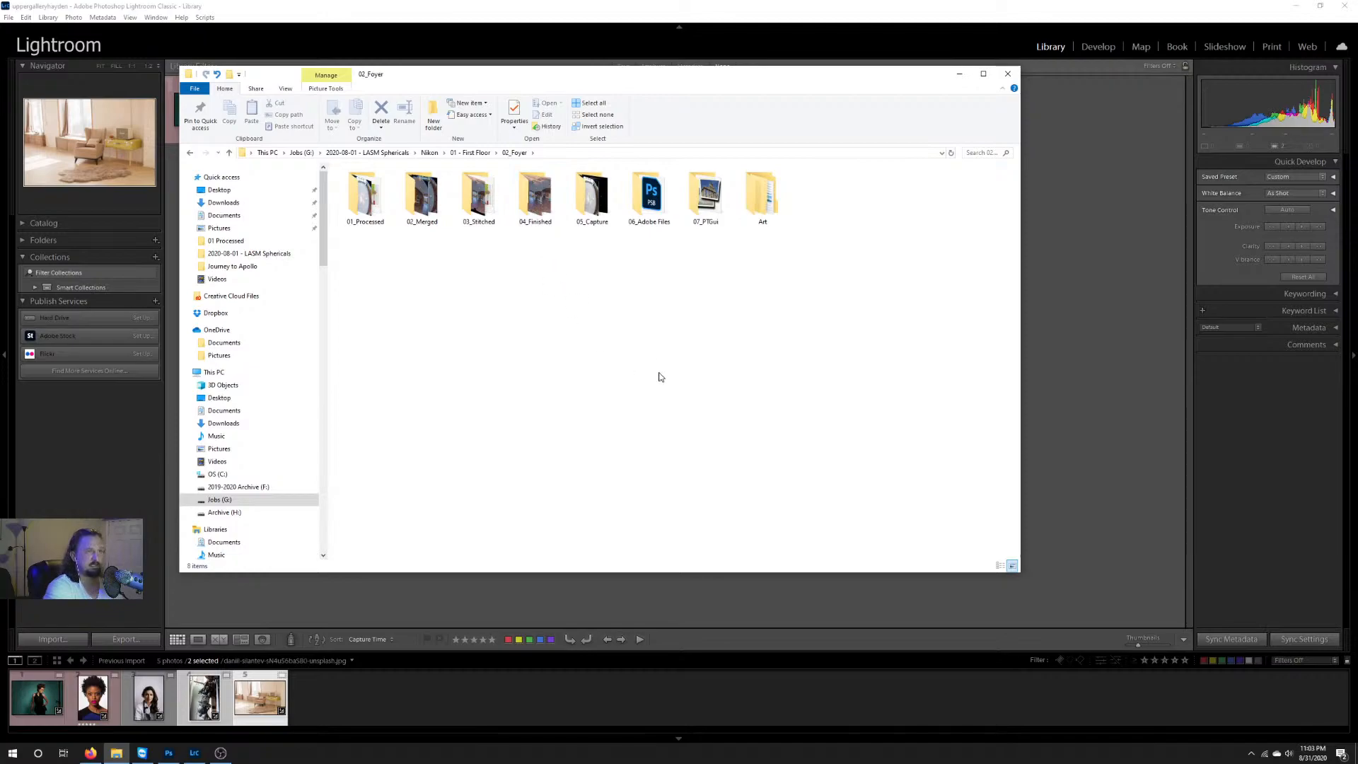
Step: Return to the 2020-08-31 - Tutorial a1 folder to check its image files, and close File Explorer
{"action": "left_click", "coordinate": [191, 152]}
{"action": "left_click", "coordinate": [192, 152]}
{"action": "left_click", "coordinate": [192, 152]}
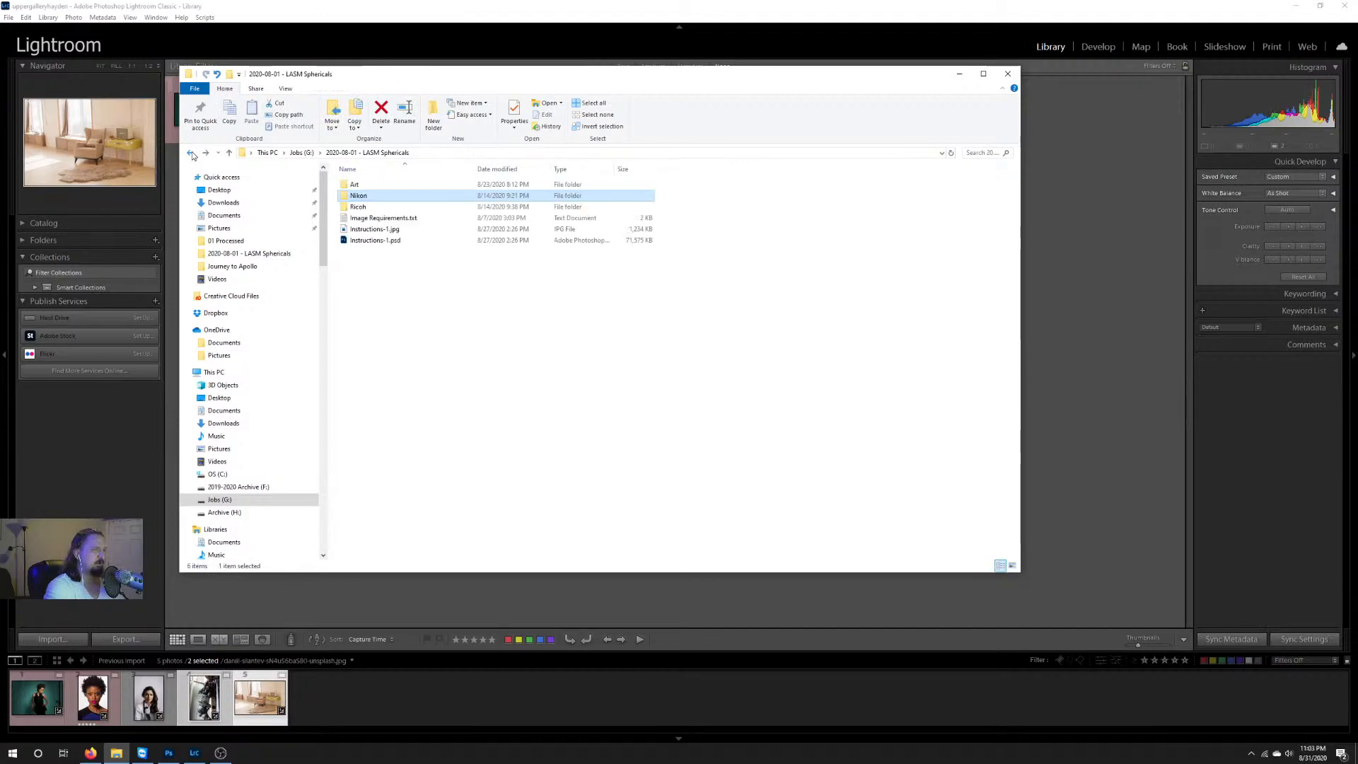
{"action": "left_click", "coordinate": [191, 152]}
{"action": "scroll", "coordinate": [490, 447], "scroll_direction": "down", "scroll_amount": 7}
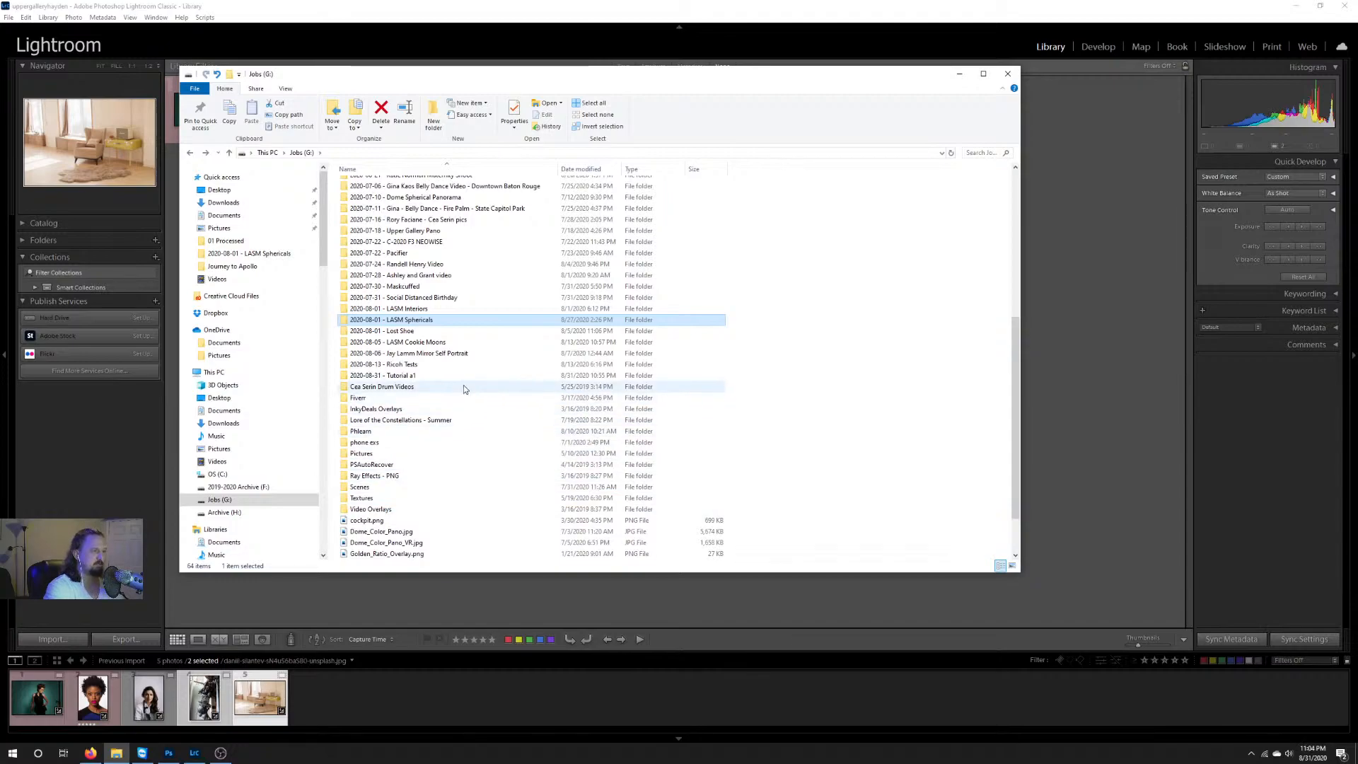
{"action": "double_click", "coordinate": [500, 377]}
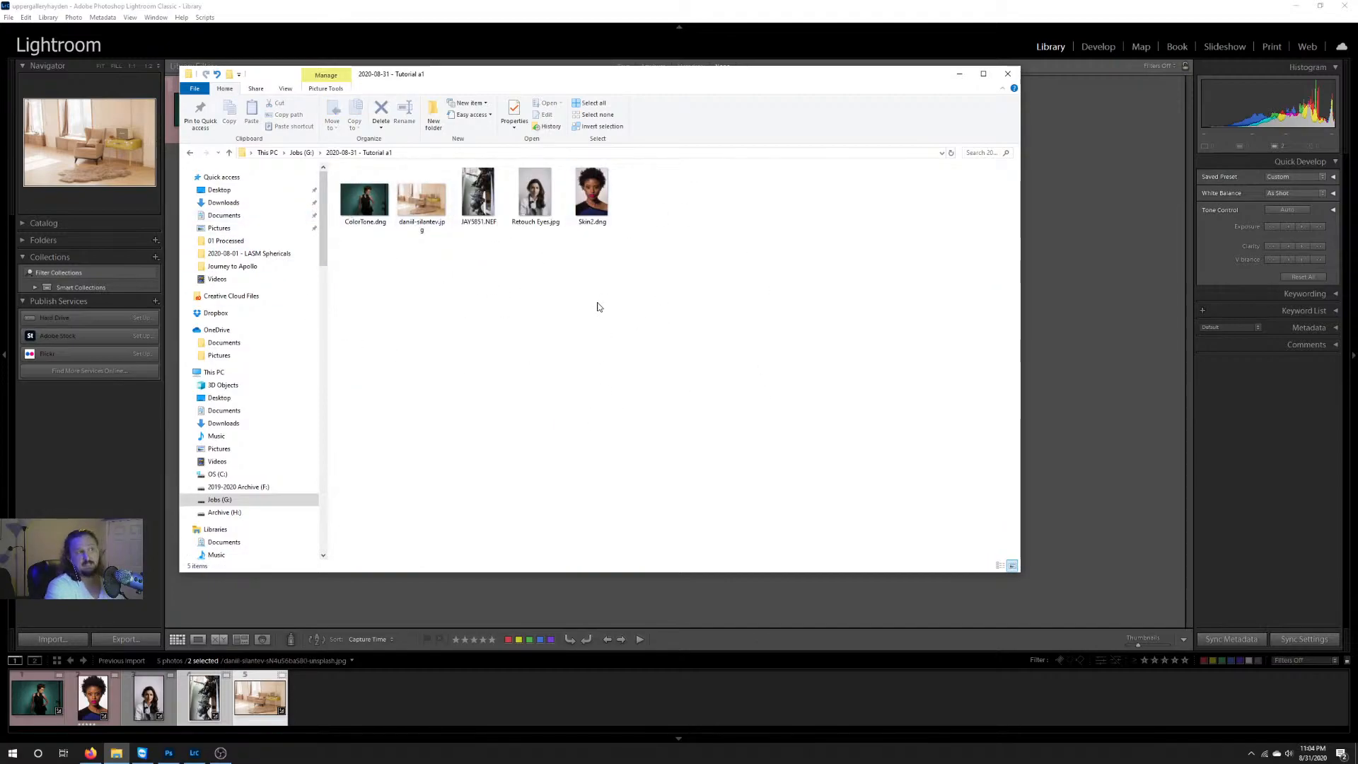
{"action": "left_click", "coordinate": [478, 195]}
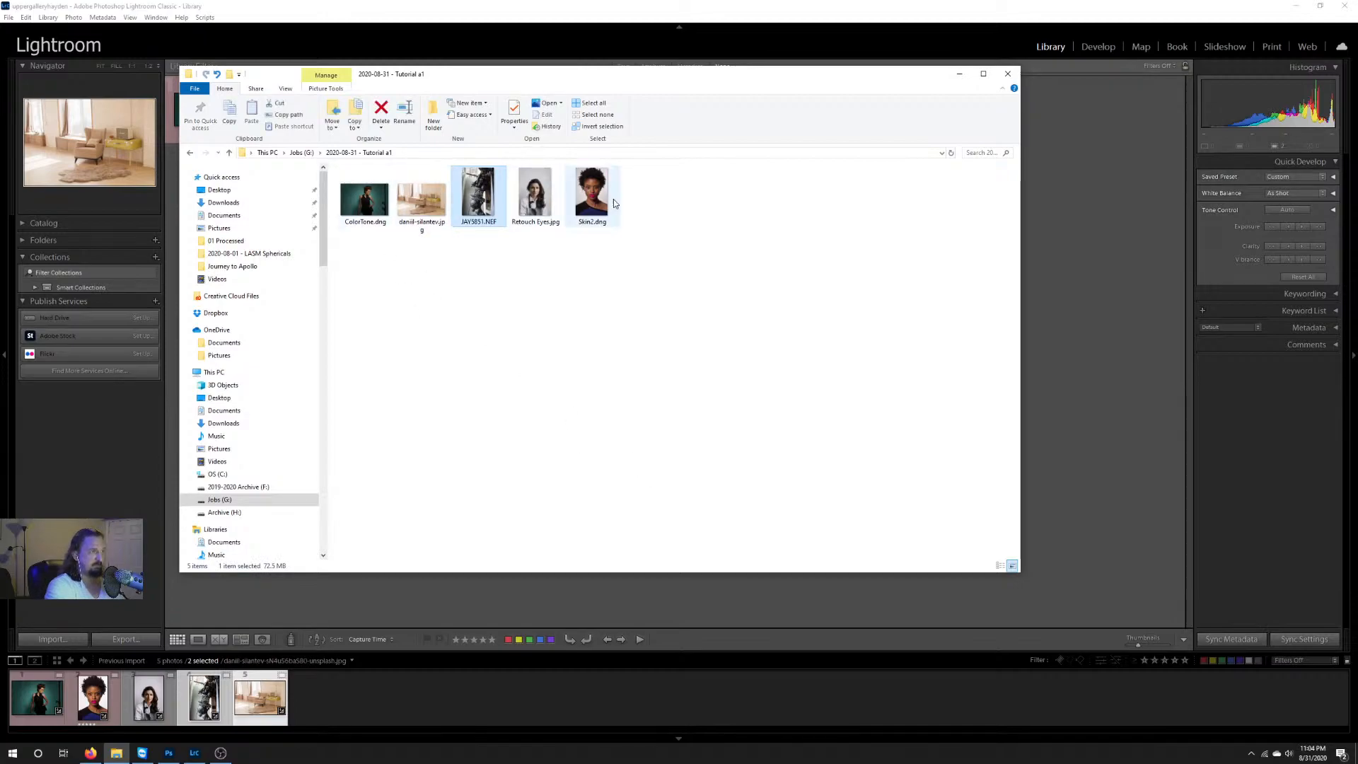
{"action": "left_click", "coordinate": [1007, 74]}
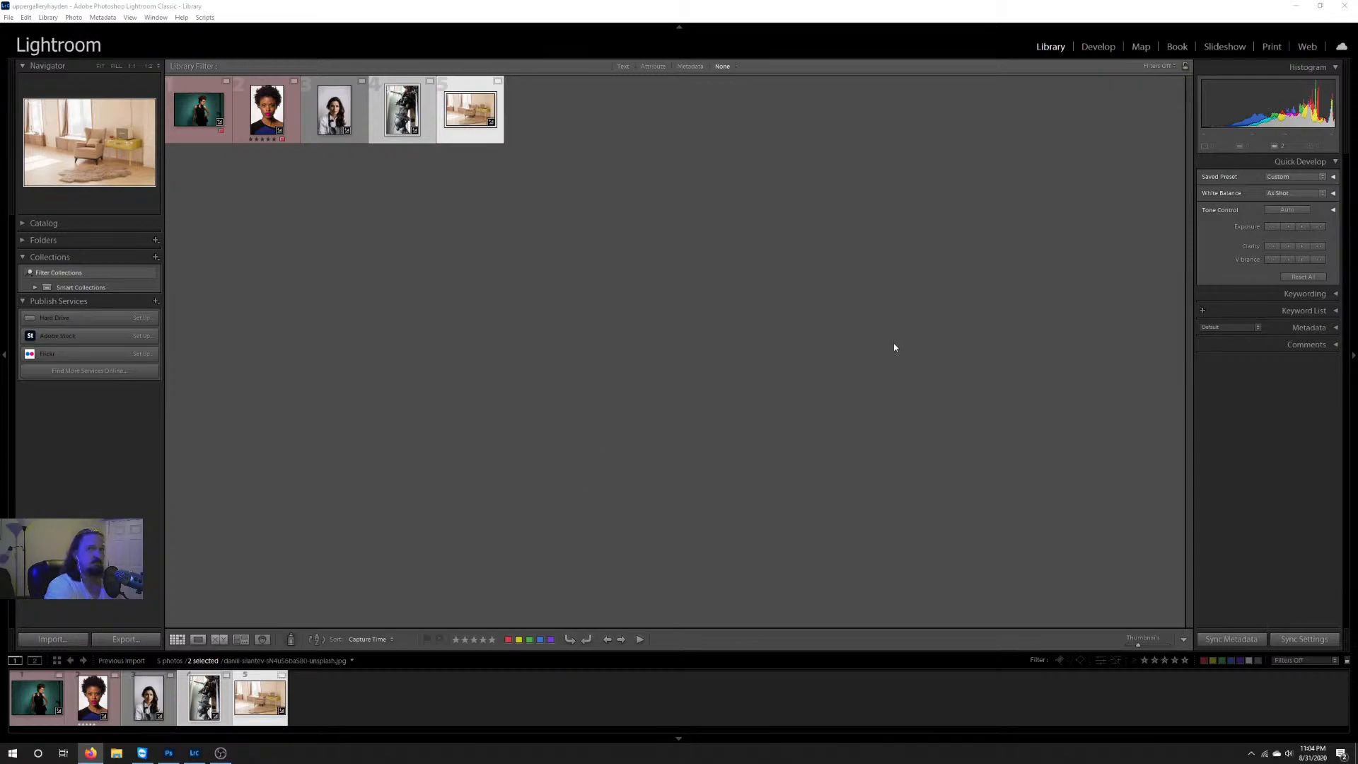
Step: Start a new catalog and choose the 2020-08-31 - Tutorial a1 folder on the Jobs (G:) drive as its location
{"action": "left_click", "coordinate": [9, 17]}
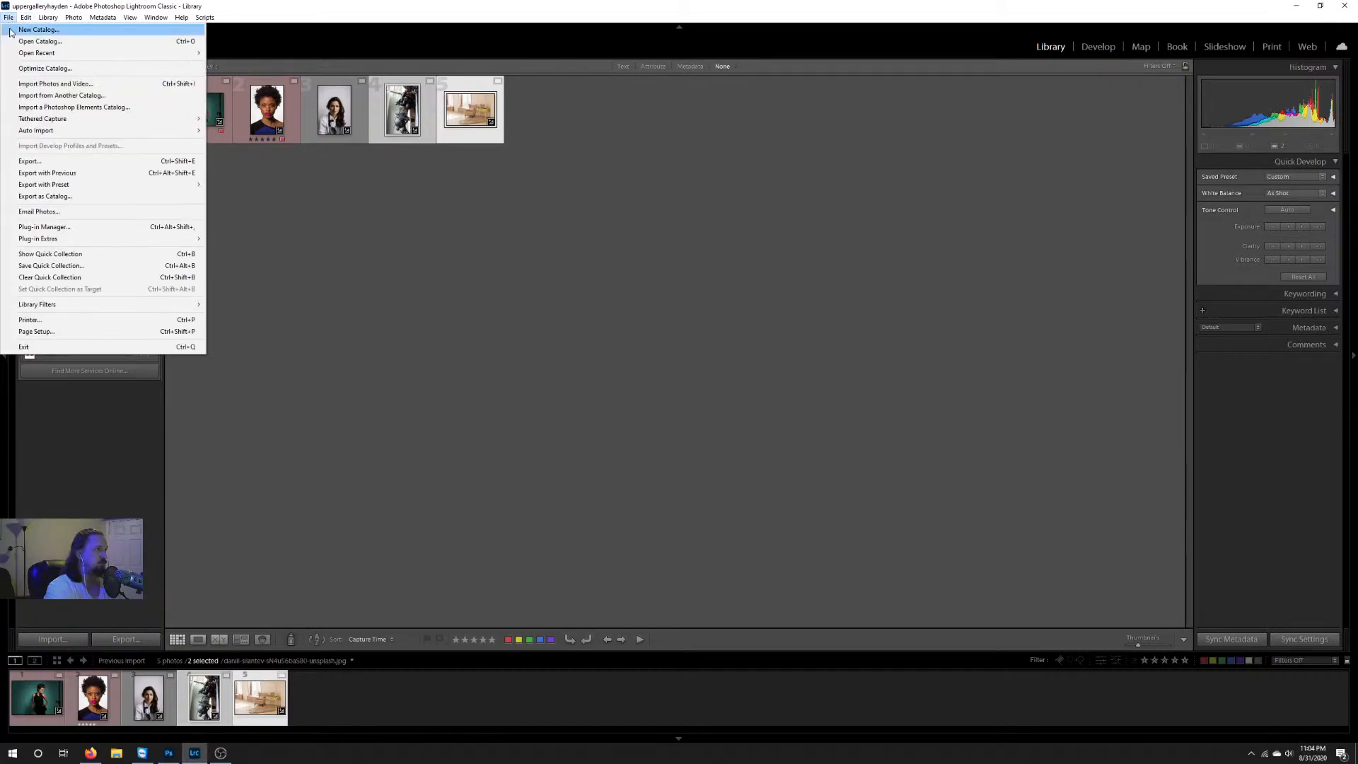
{"action": "left_click", "coordinate": [10, 29]}
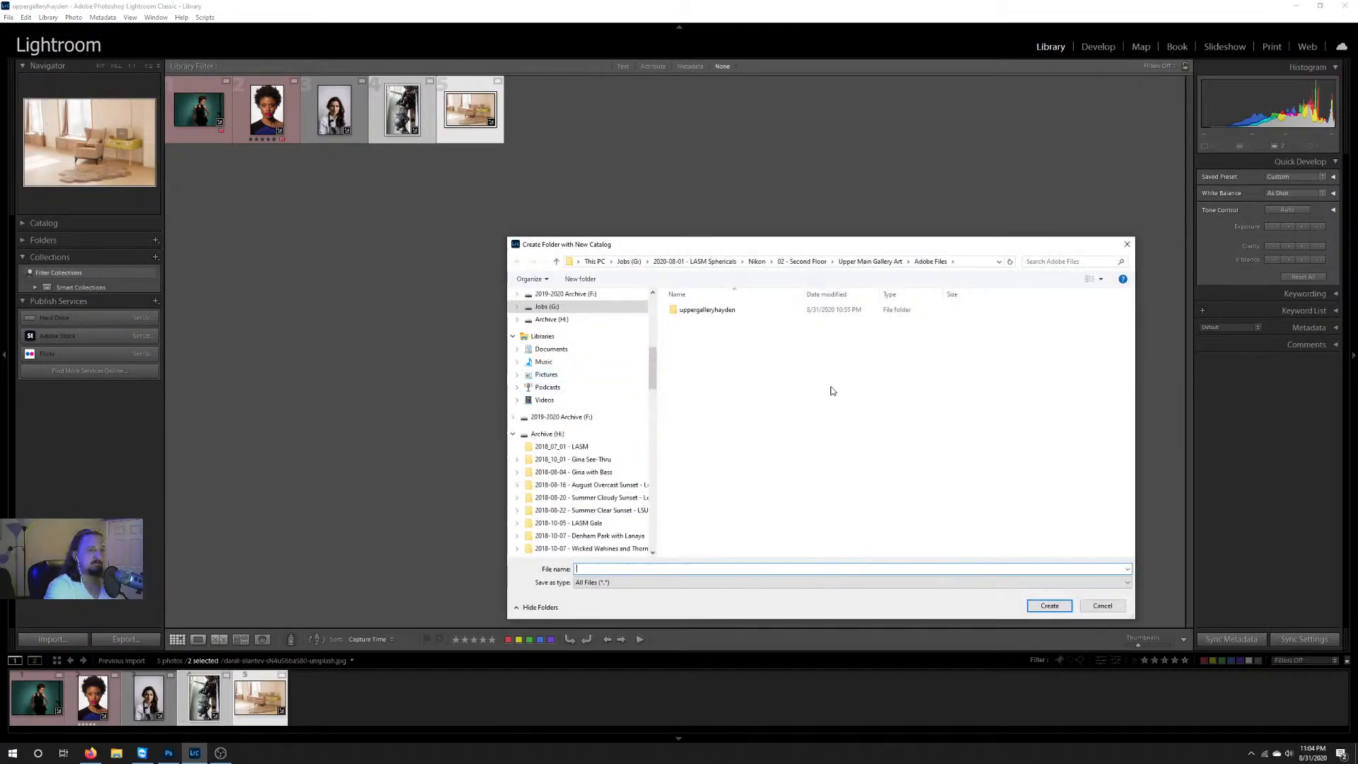
{"action": "left_click_drag", "start_coordinate": [825, 250], "coordinate": [638, 216]}
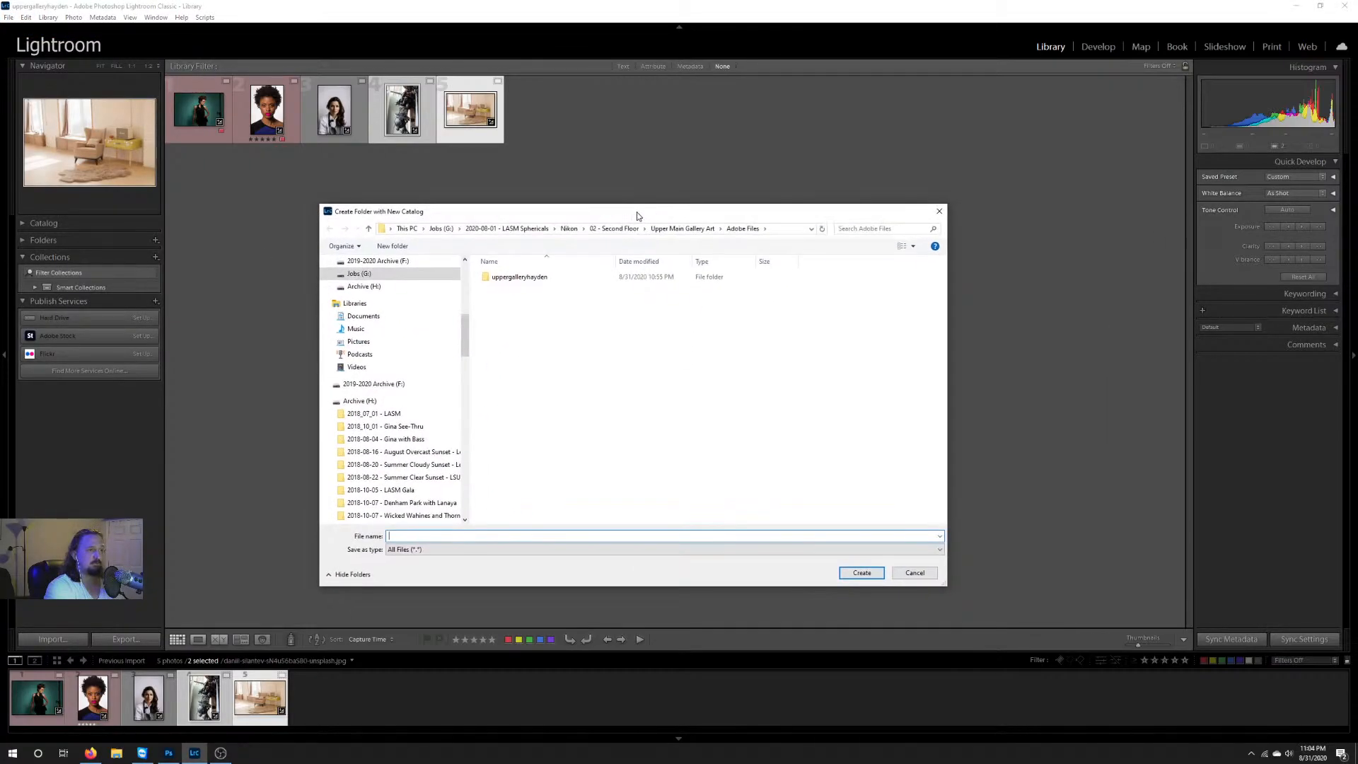
{"action": "left_click", "coordinate": [442, 229]}
{"action": "scroll", "coordinate": [559, 425], "scroll_direction": "down", "scroll_amount": 3}
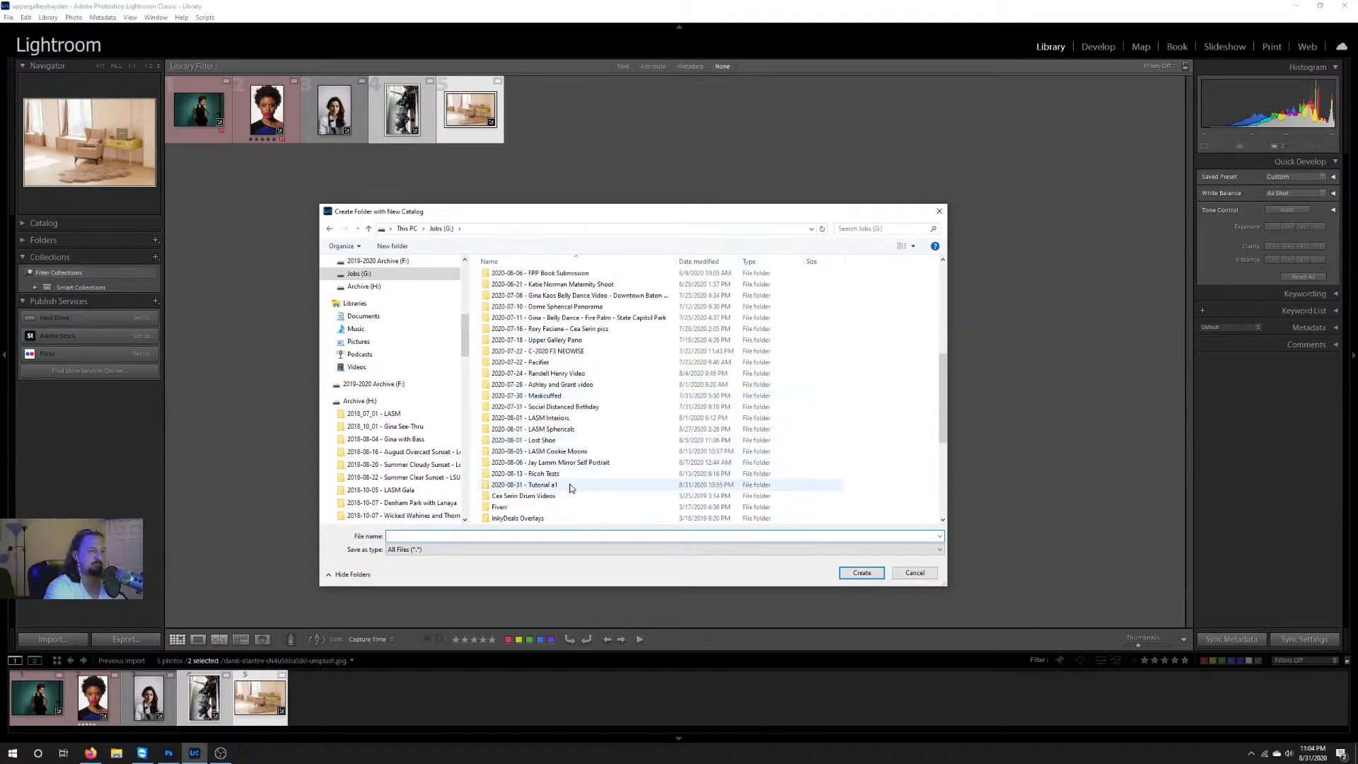
{"action": "double_click", "coordinate": [570, 486]}
Step: Create a folder named "Adobe Files" inside the 2020-08-31 - Tutorial a1 folder
{"action": "right_click", "coordinate": [573, 403]}
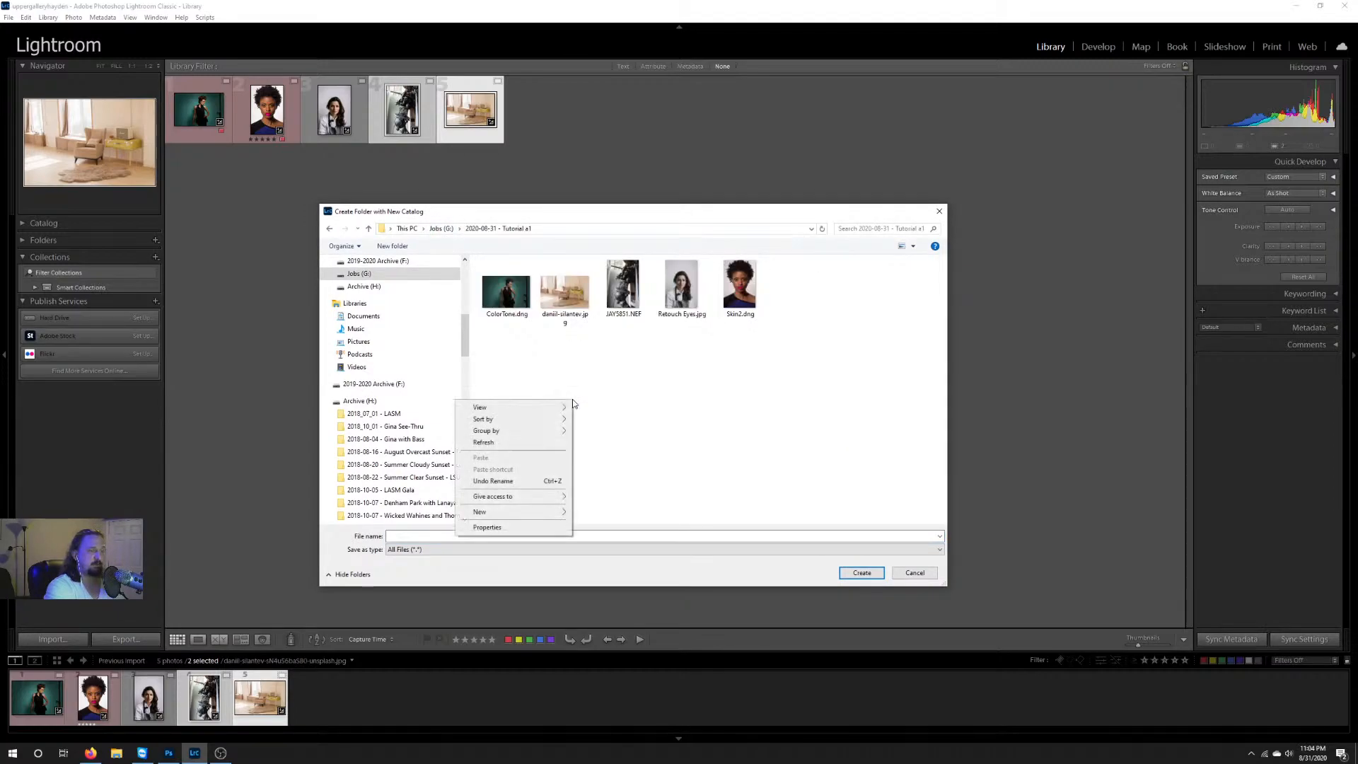
{"action": "left_click", "coordinate": [585, 512]}
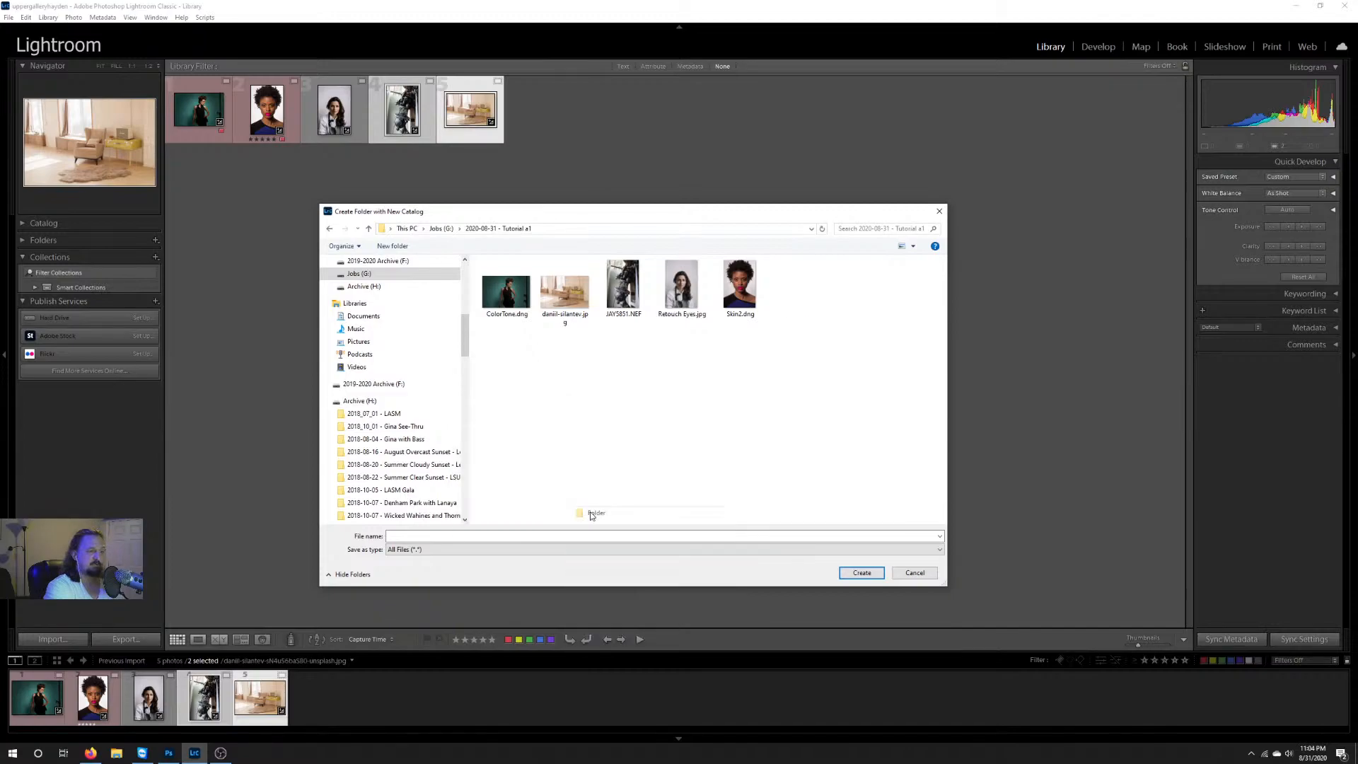
{"action": "key", "text": "BackSpace"}
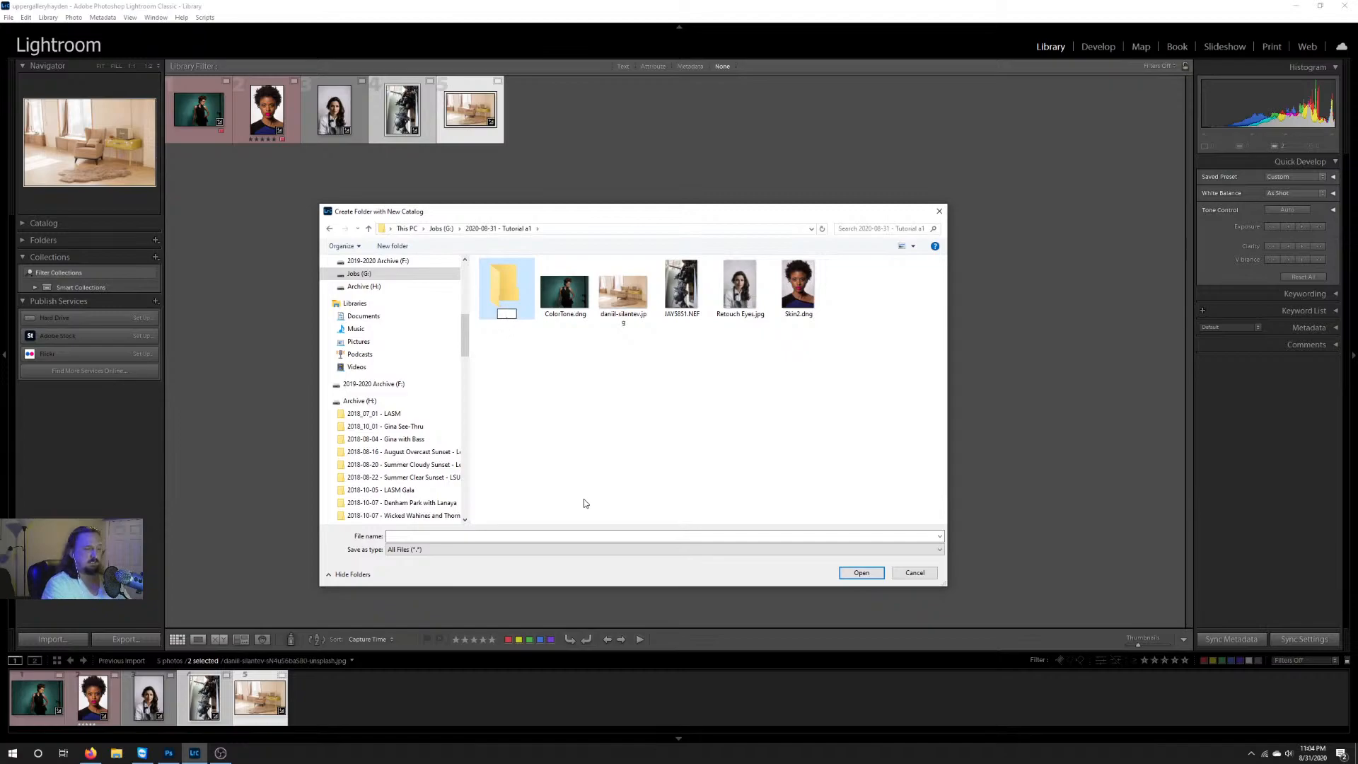
{"action": "type", "text": "Adobe Files"}
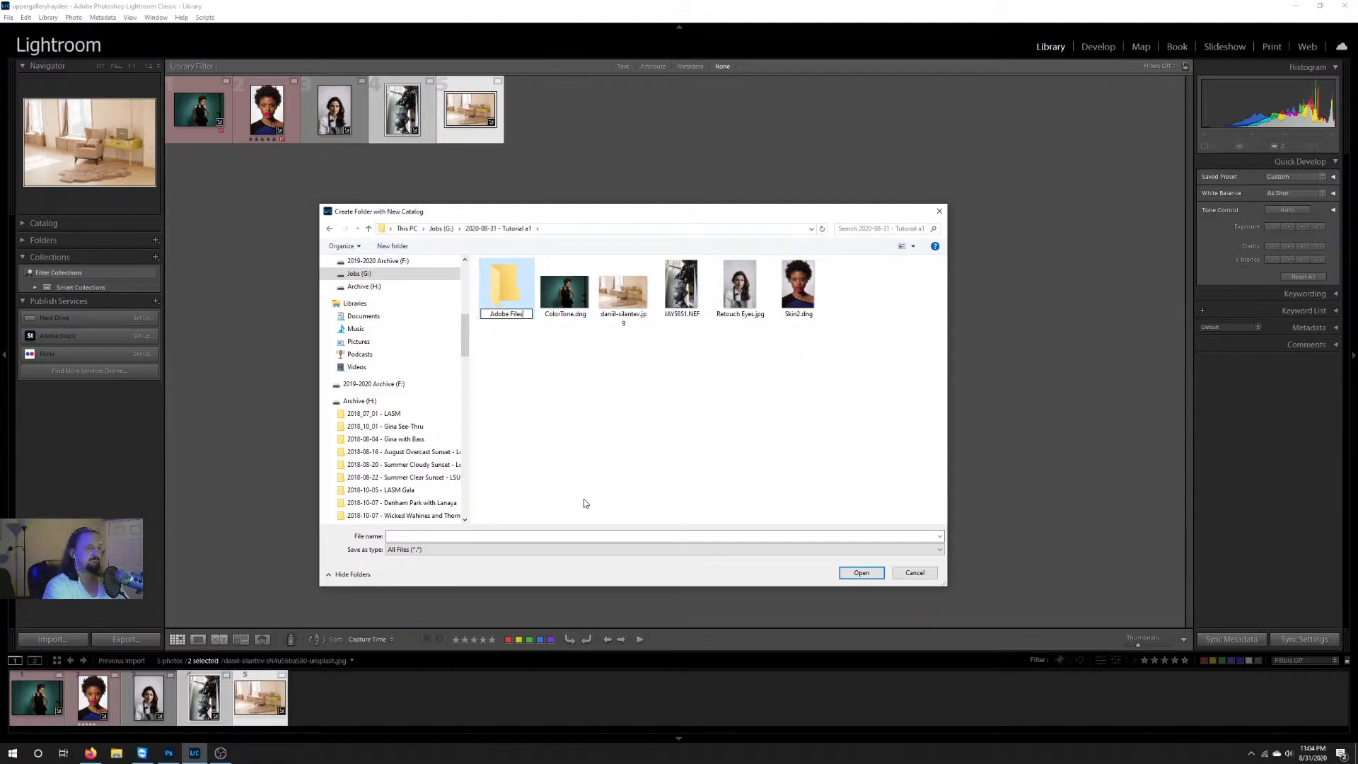
{"action": "key", "text": "Return"}
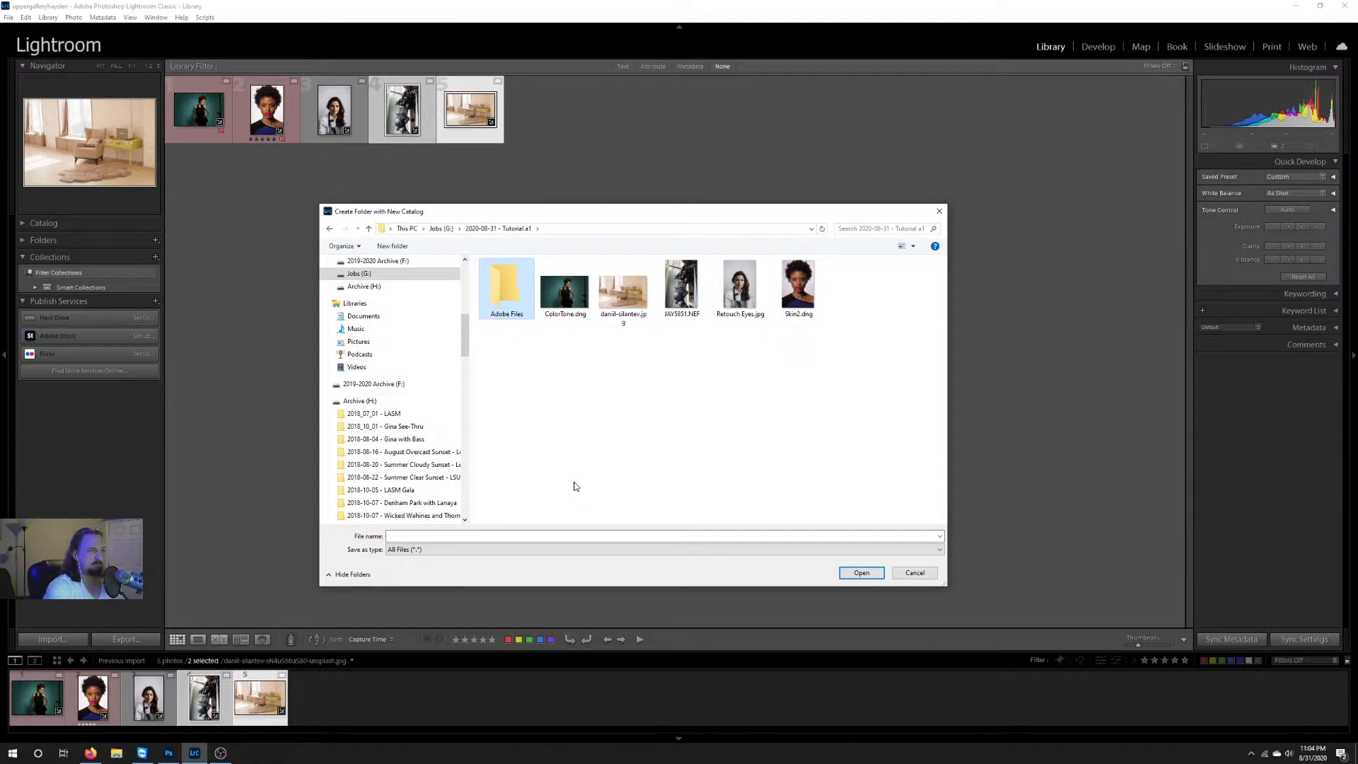
Step: Create the new catalog as "tutorial" inside the Adobe Files folder
{"action": "double_click", "coordinate": [511, 290]}
{"action": "left_click", "coordinate": [447, 536]}
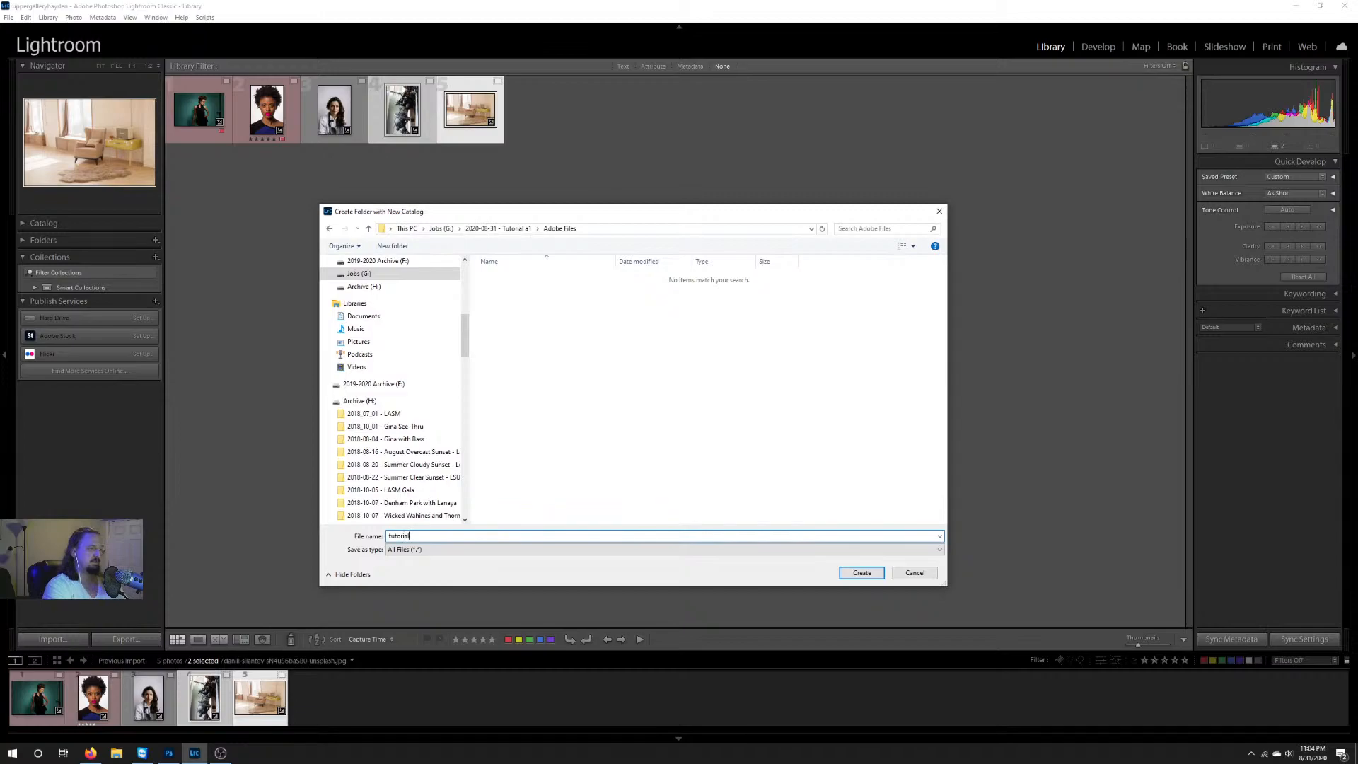
{"action": "left_click", "coordinate": [870, 571]}
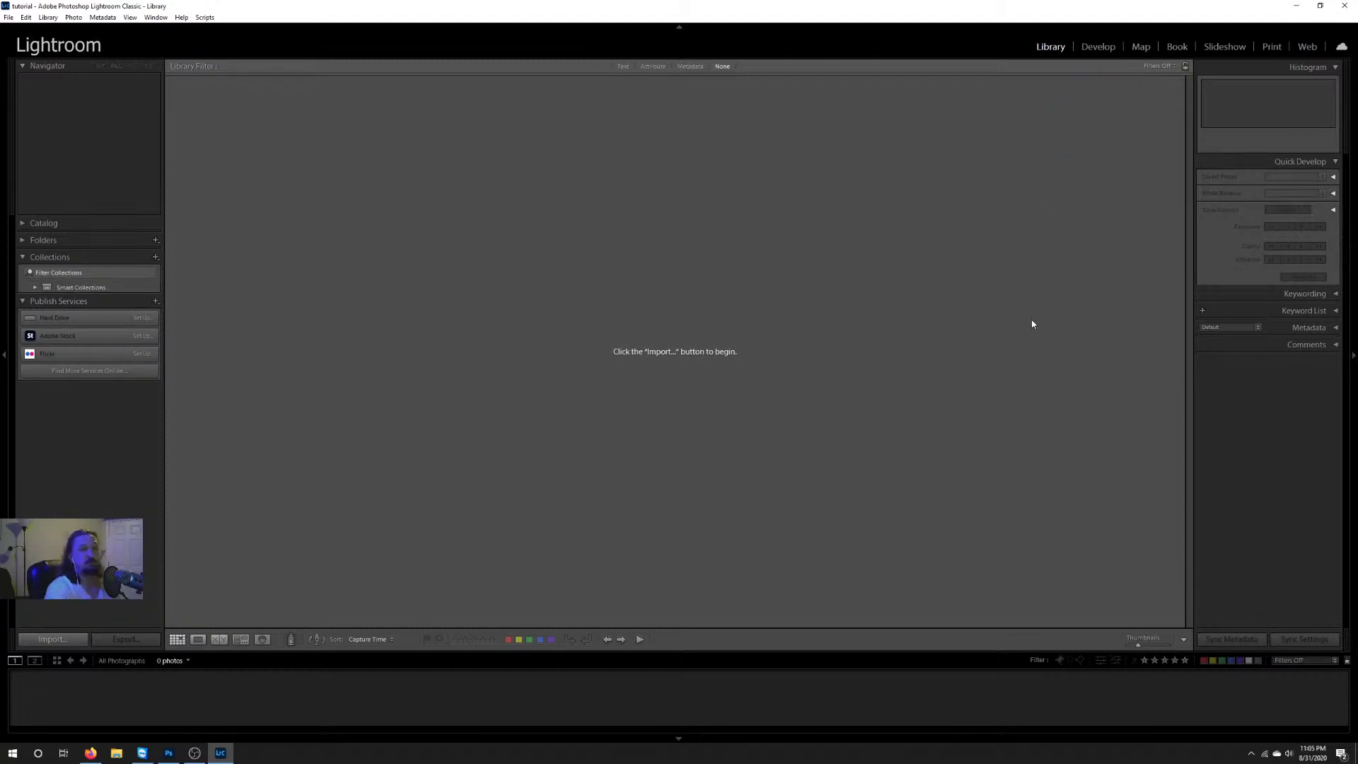
Step: Start a photo import and choose the 2020-08-31 - Tutorial a1 folder on Jobs (G:) as the source
{"action": "left_click", "coordinate": [58, 640]}
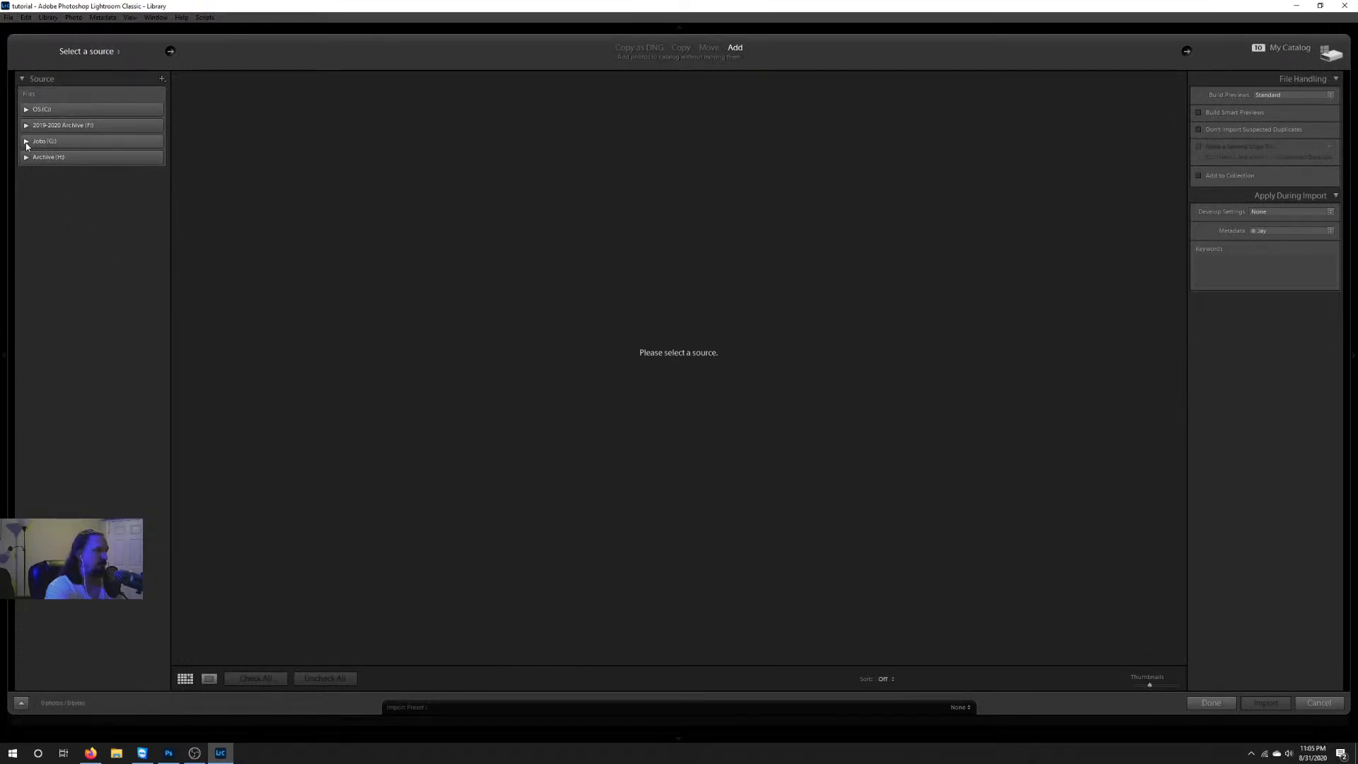
{"action": "left_click", "coordinate": [26, 142]}
{"action": "scroll", "coordinate": [90, 451], "scroll_direction": "down", "scroll_amount": 2}
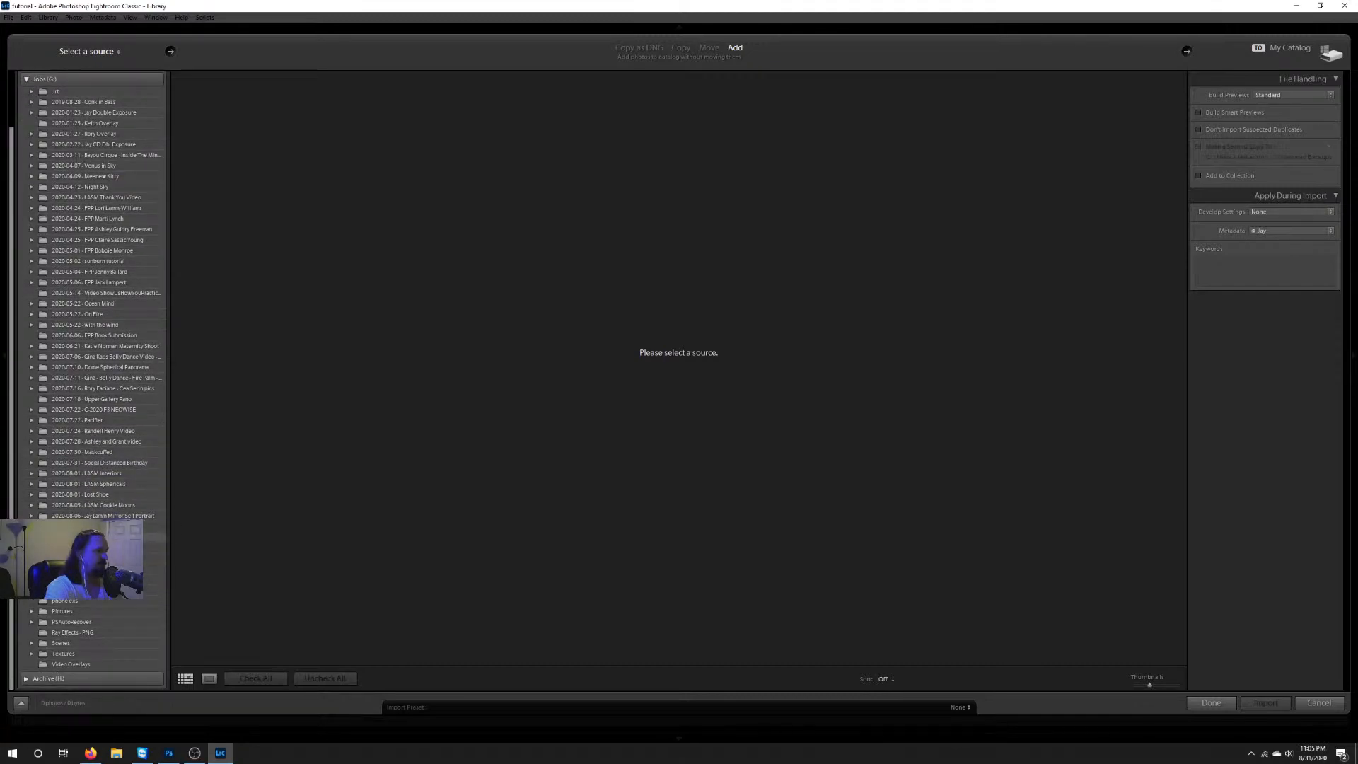
{"action": "left_click", "coordinate": [31, 551]}
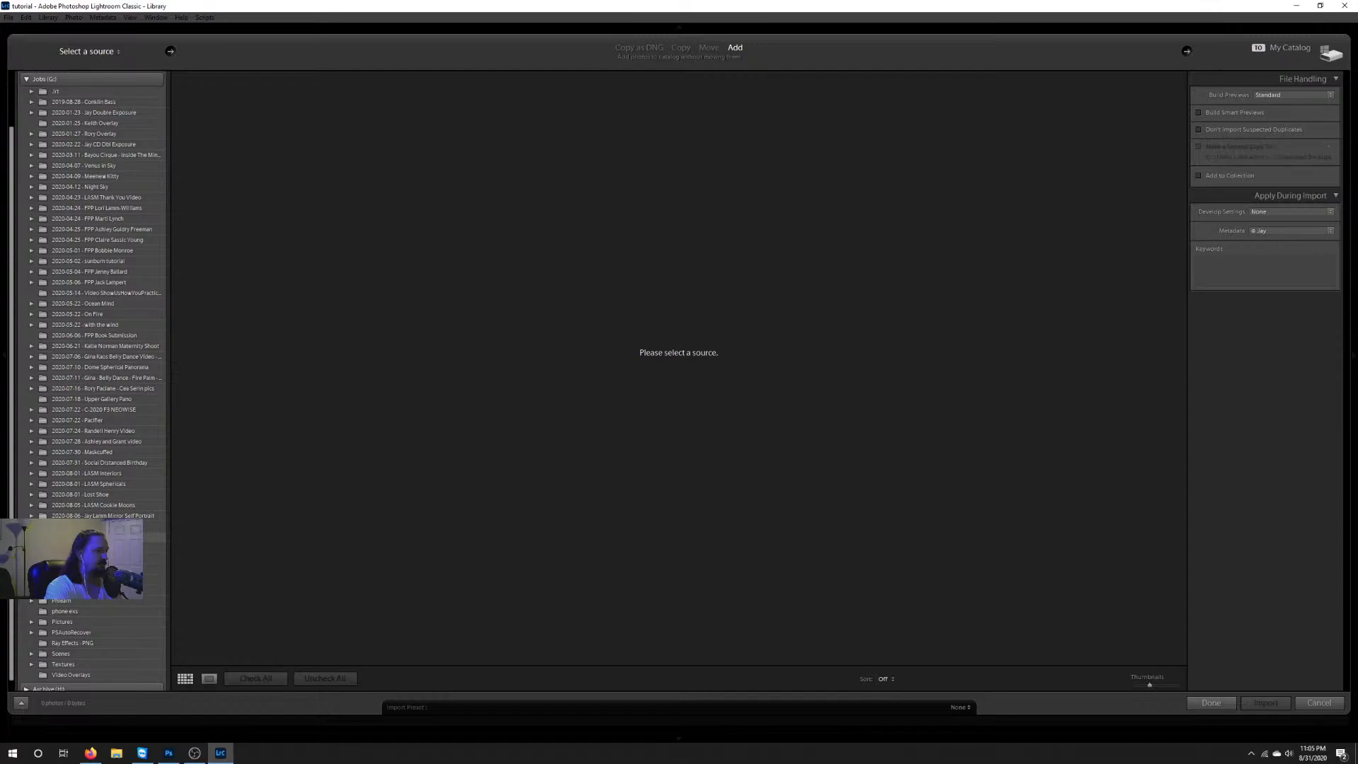
{"action": "left_click", "coordinate": [85, 537]}
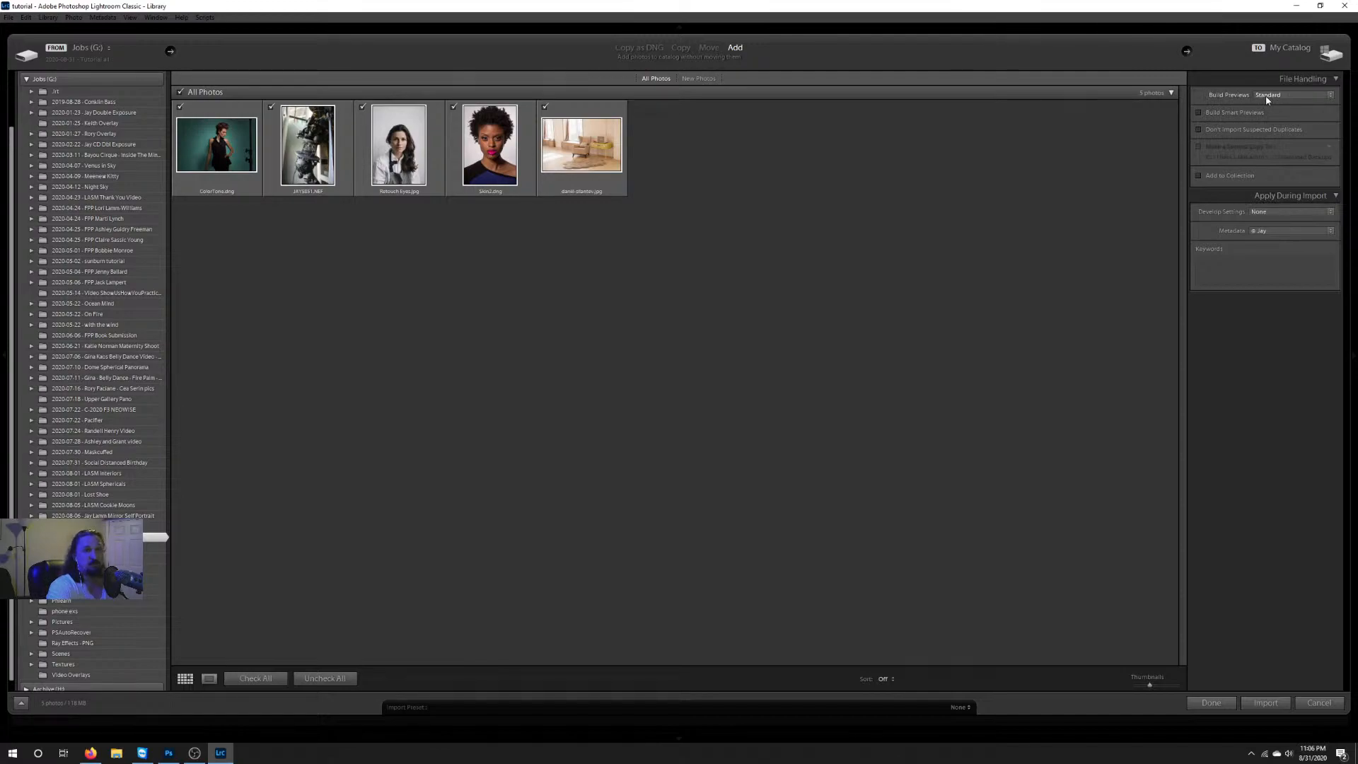
Step: Import all the photos with smart previews enabled and the keywords "stuff, pictures, tutorial"
{"action": "left_click", "coordinate": [1199, 112]}
{"action": "left_click", "coordinate": [1242, 269]}
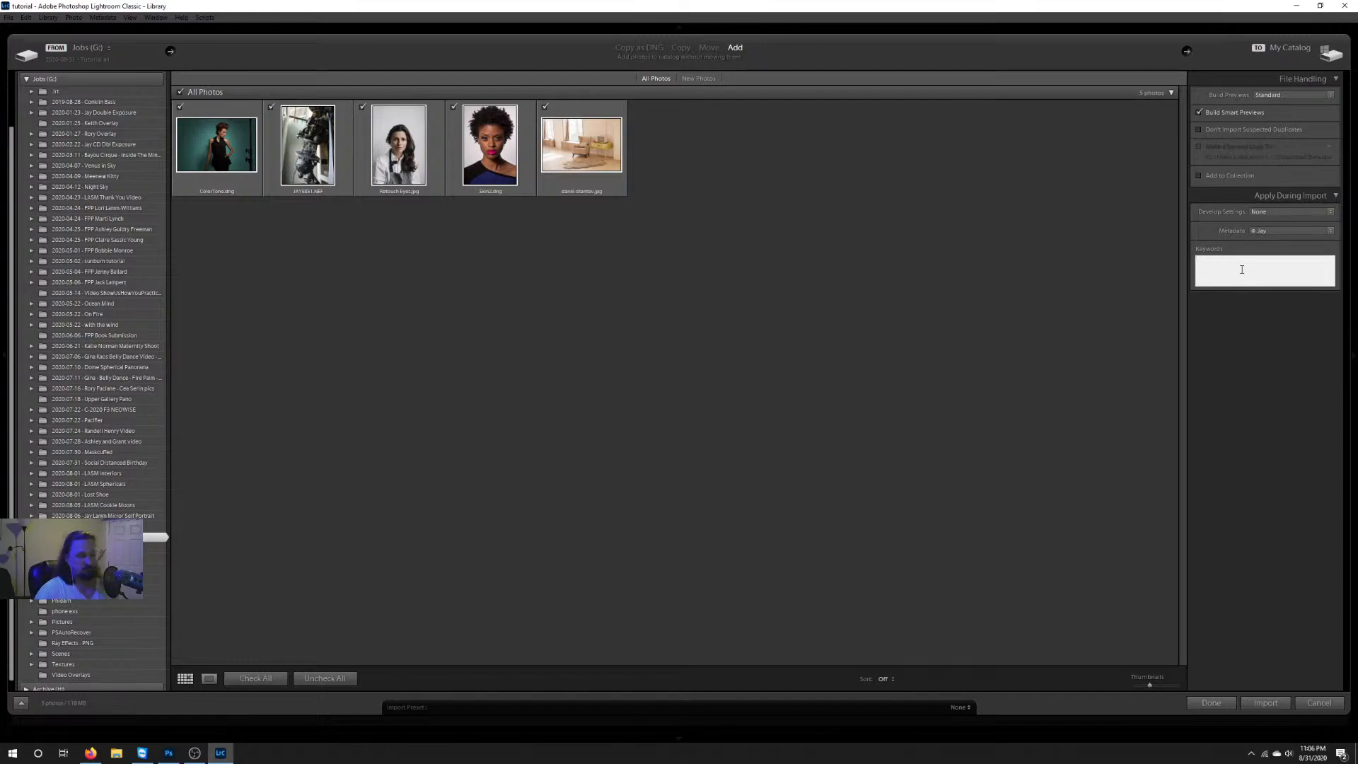
{"action": "type", "text": "stuf"}
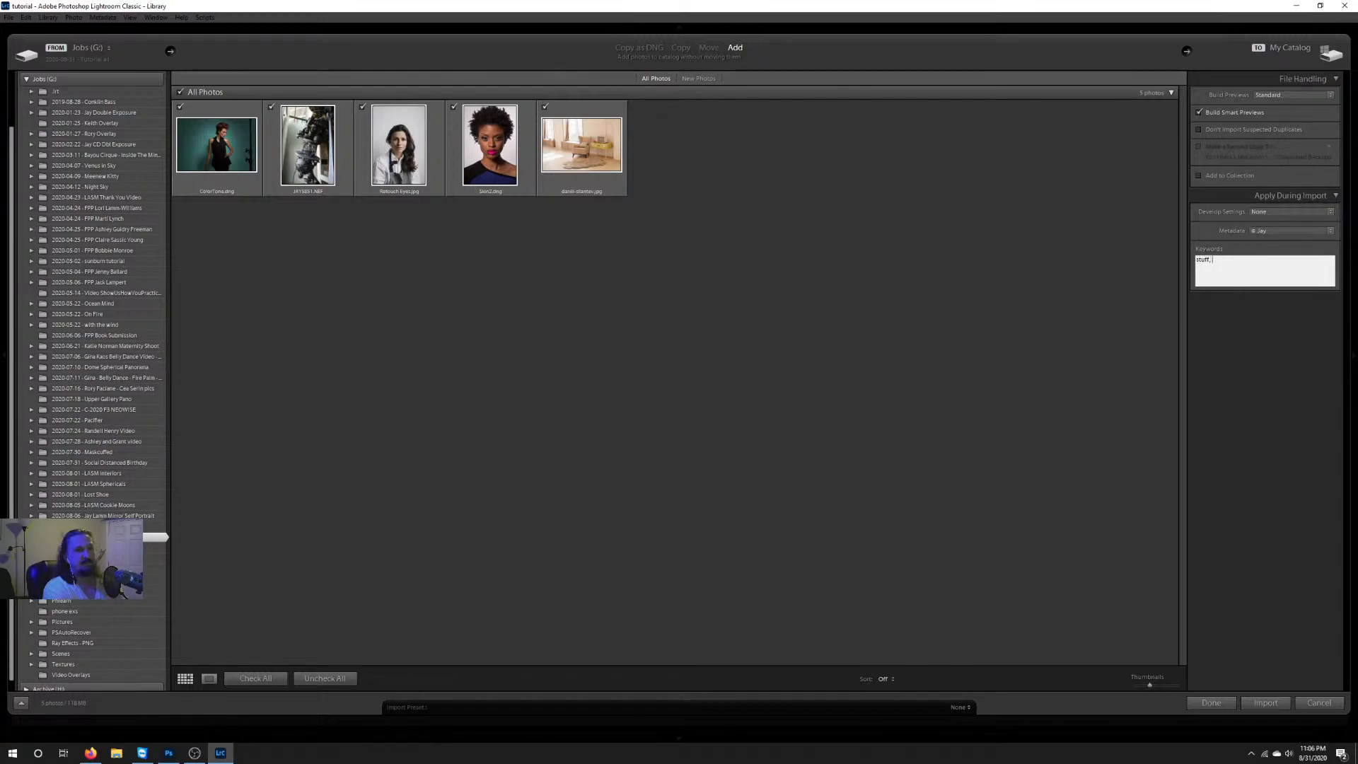
{"action": "type", "text": "f,"}
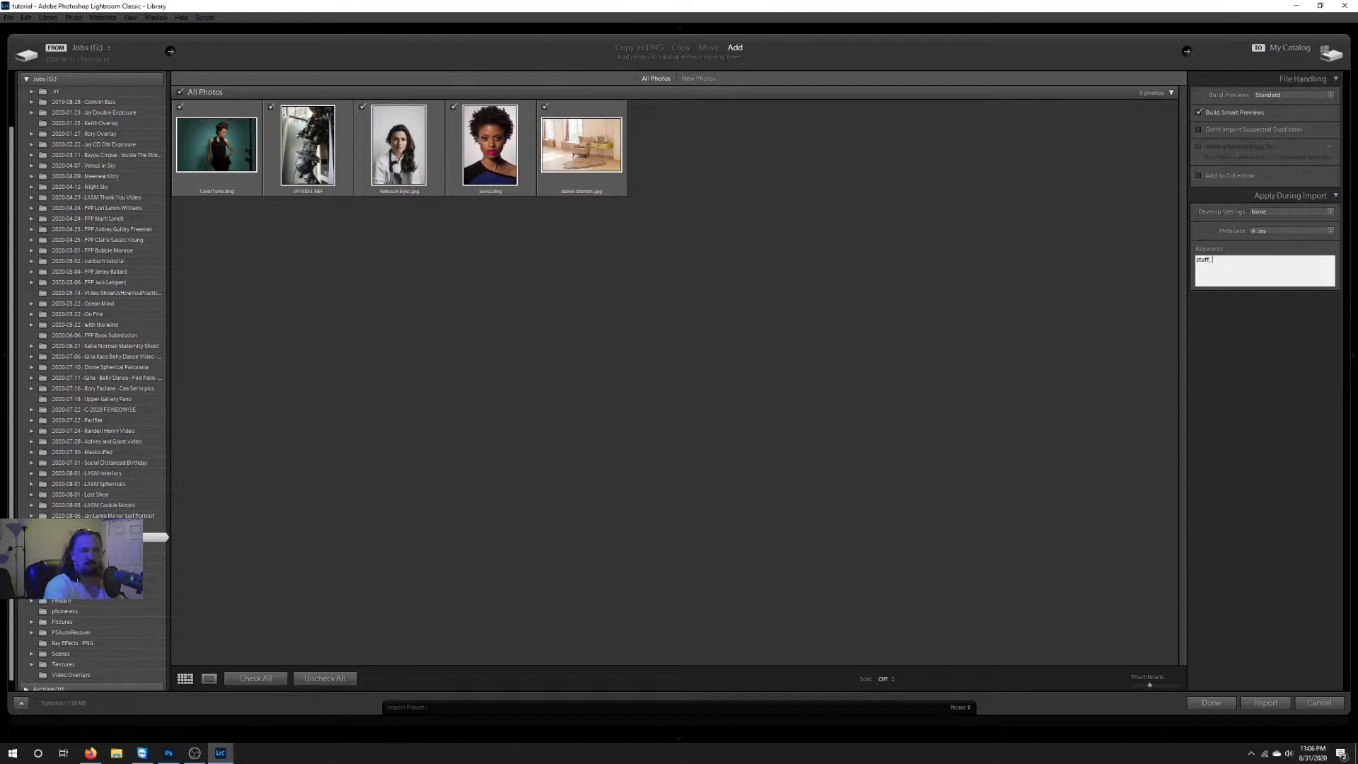
{"action": "type", "text": "pictu"}
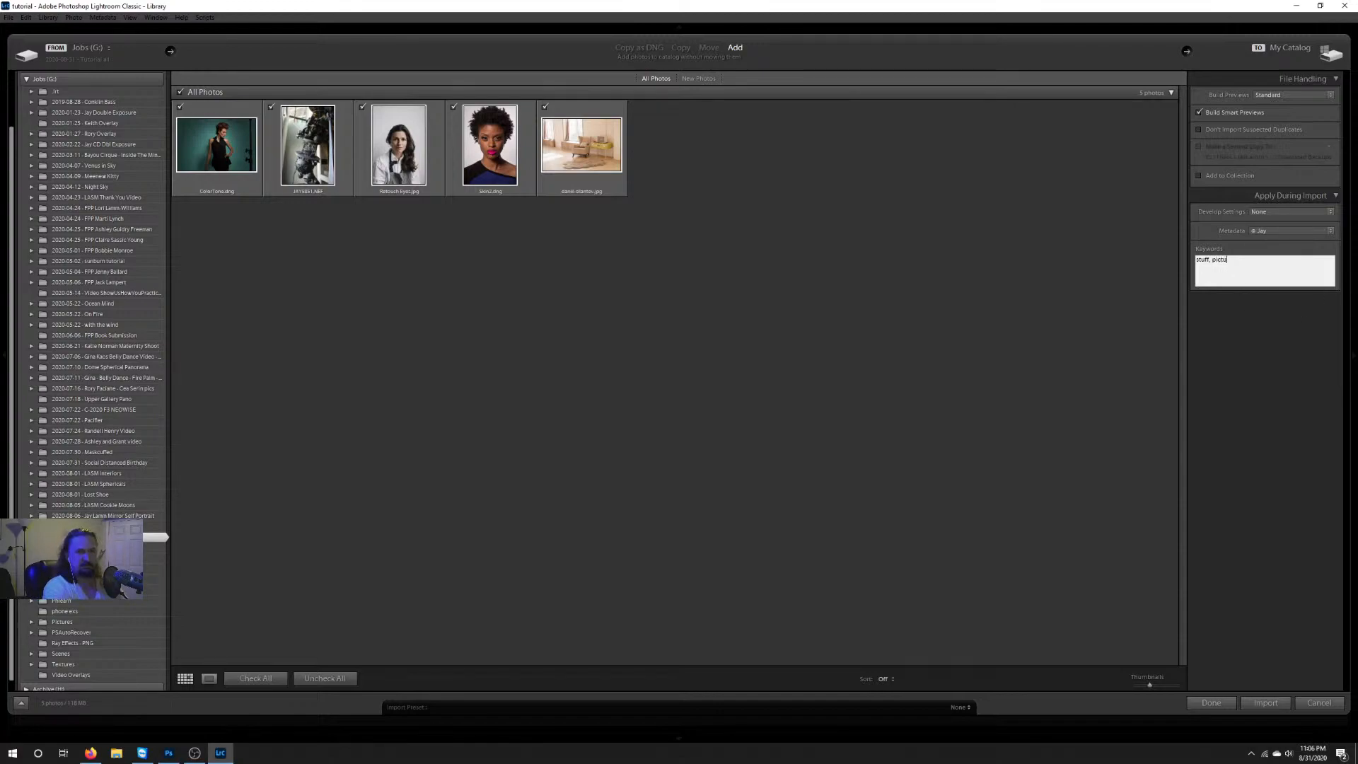
{"action": "type", "text": "res, tutorial"}
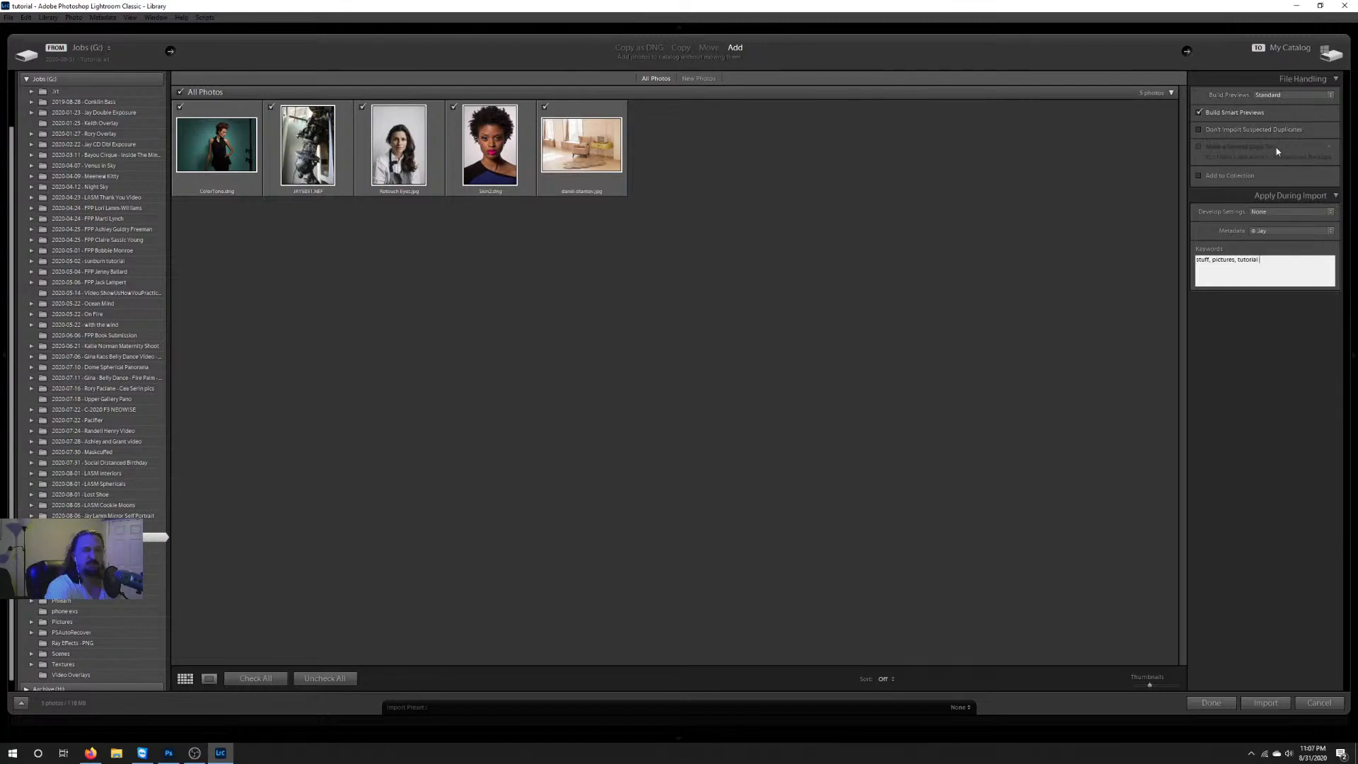
{"action": "left_click", "coordinate": [1265, 702]}
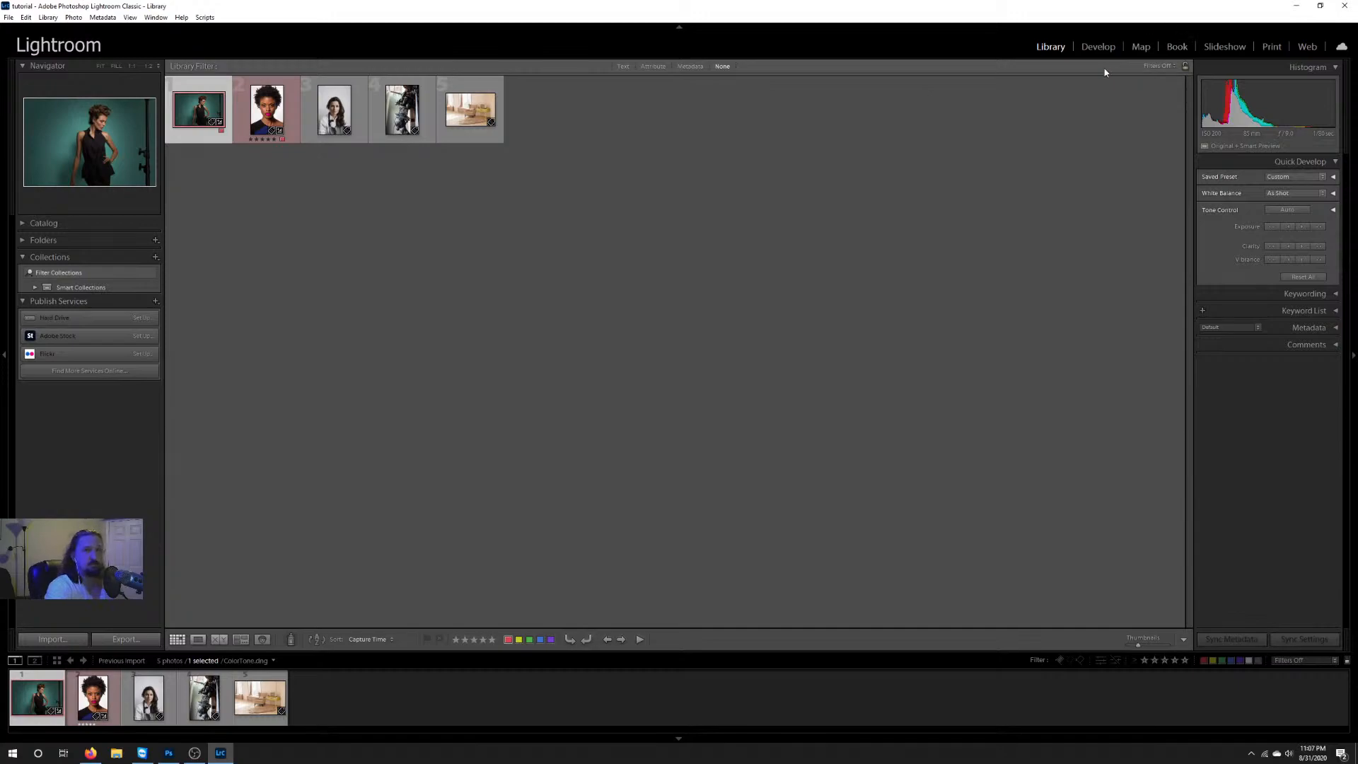
Step: Switch to the Develop module and review the External Editing preferences
{"action": "left_click", "coordinate": [1098, 47]}
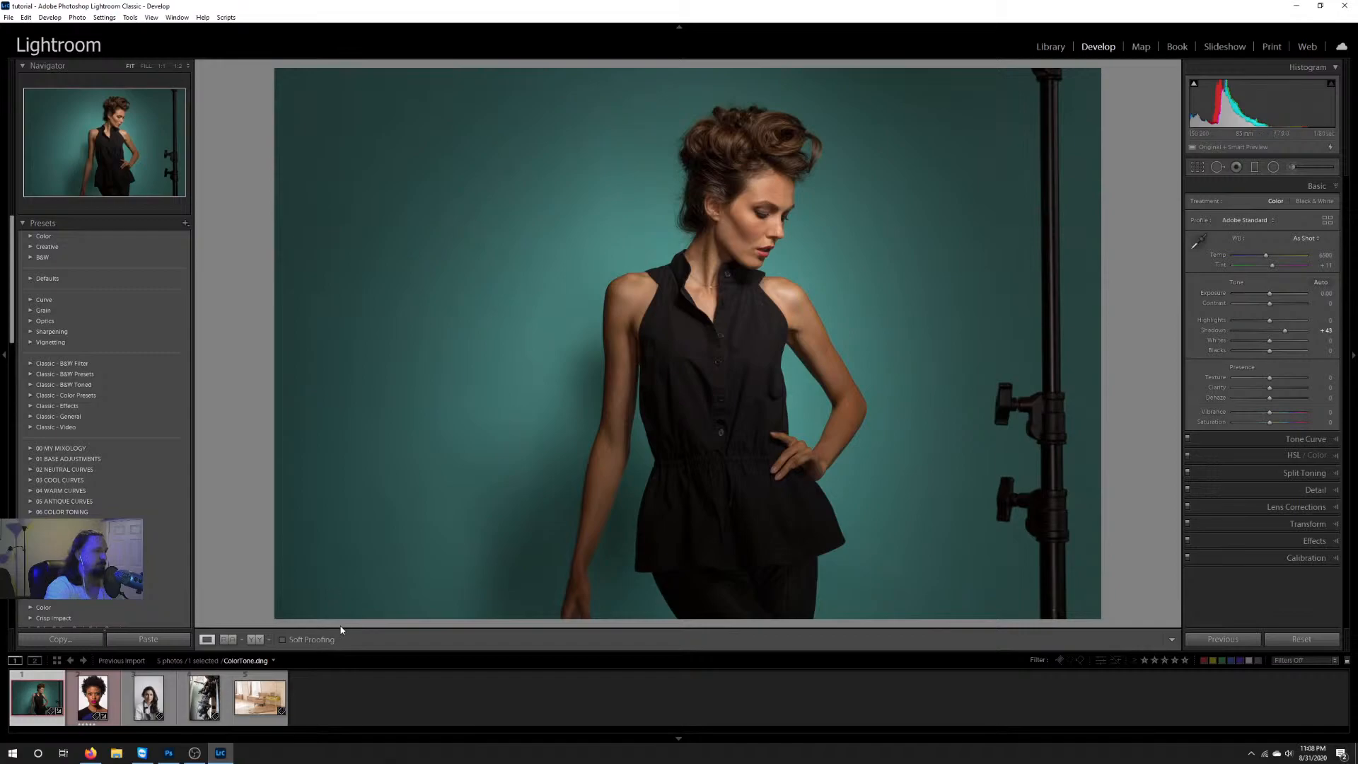
{"action": "left_click", "coordinate": [9, 18]}
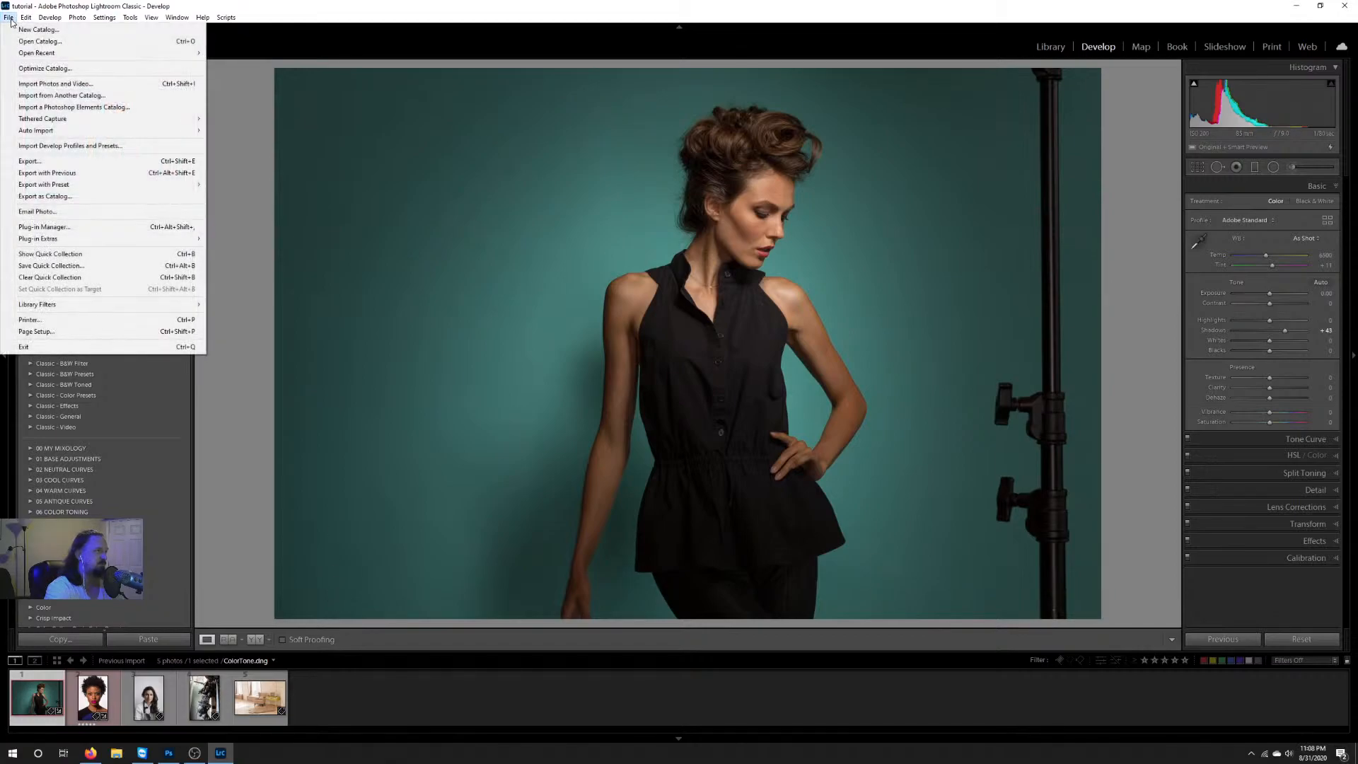
{"action": "mouse_move", "coordinate": [24, 21]}
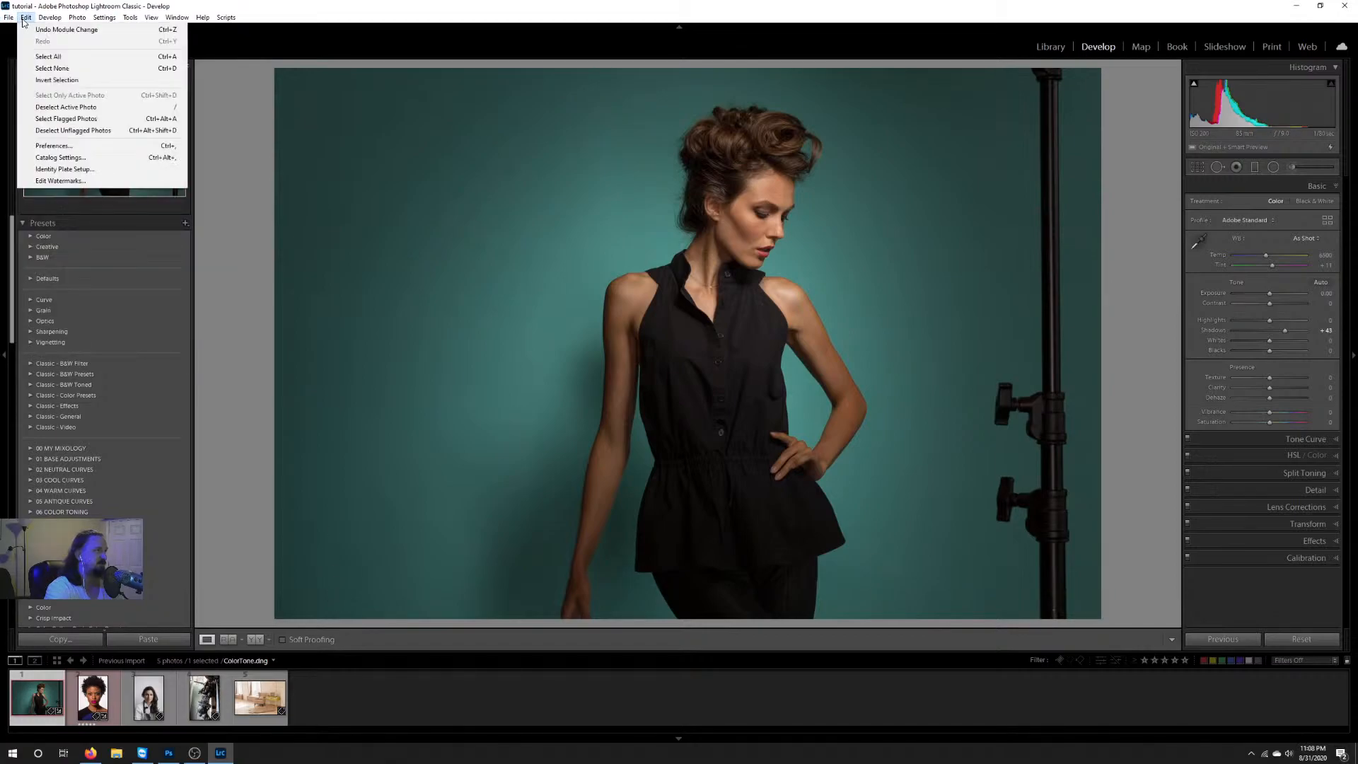
{"action": "left_click", "coordinate": [57, 146]}
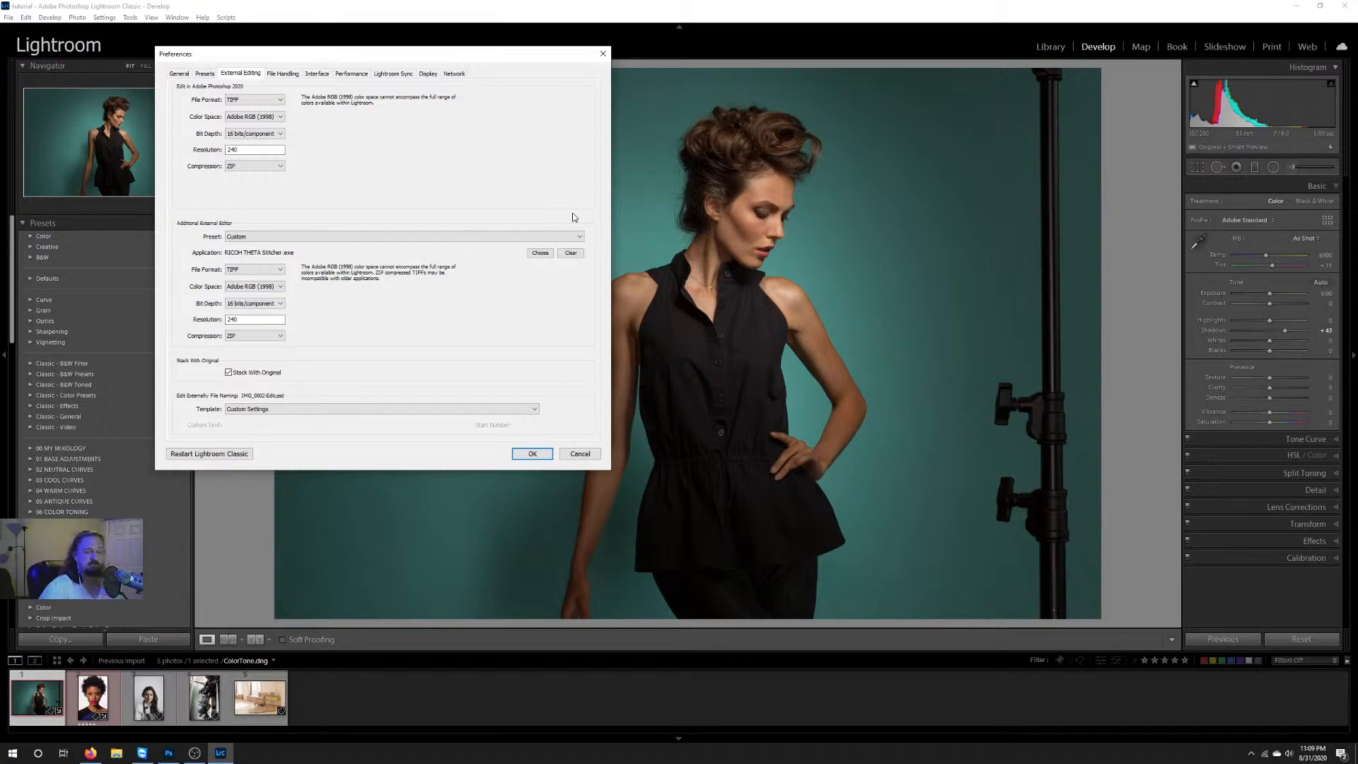
{"action": "left_click", "coordinate": [541, 457]}
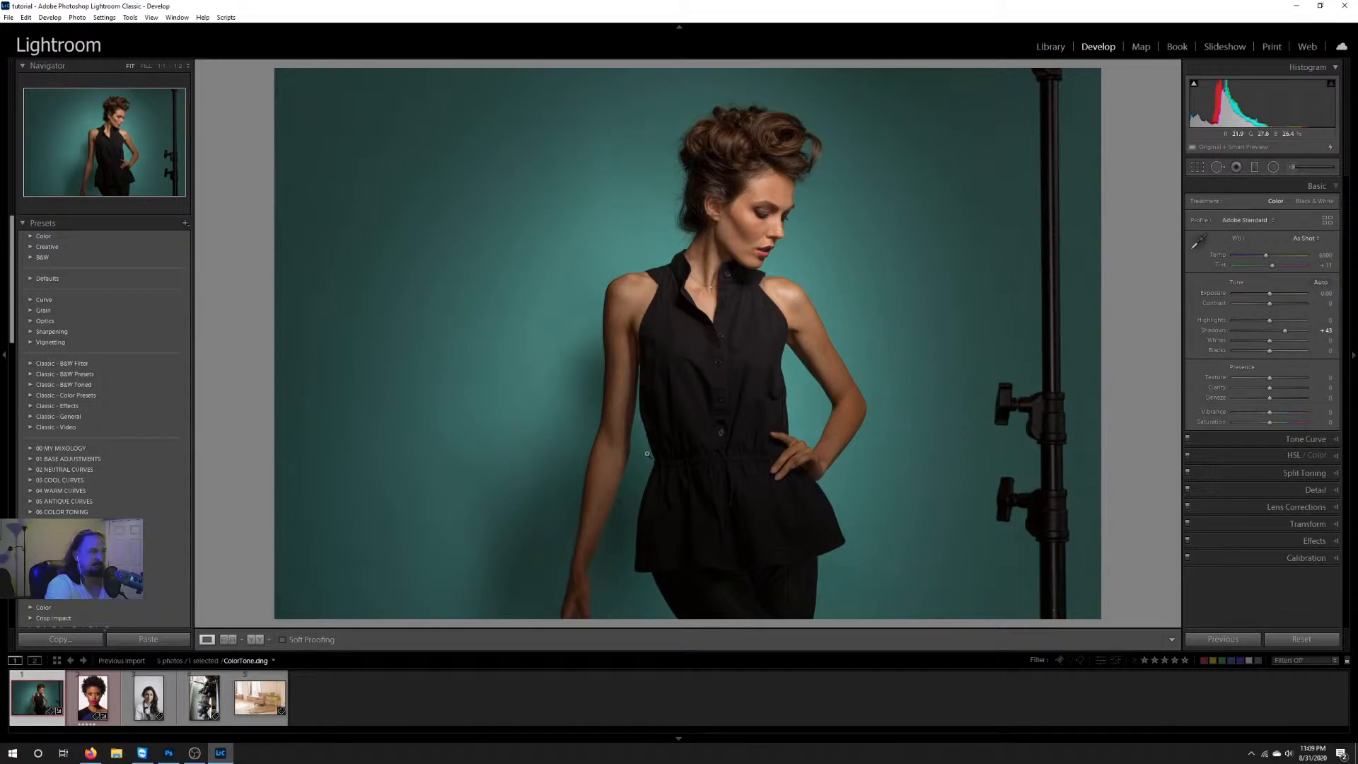
Step: Open the NEF photo of the machine with the black sphere for editing and collapse the Basic adjustments
{"action": "left_click", "coordinate": [94, 704]}
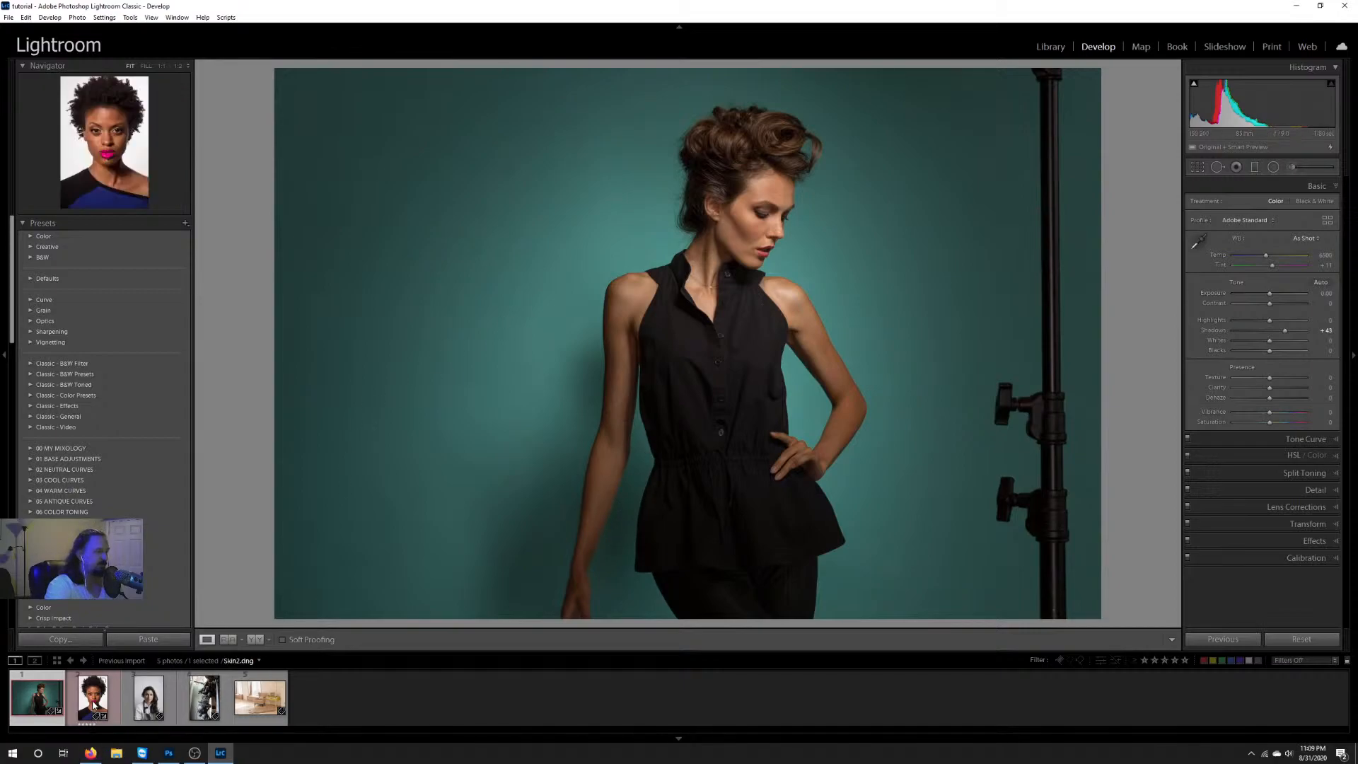
{"action": "left_click", "coordinate": [205, 702]}
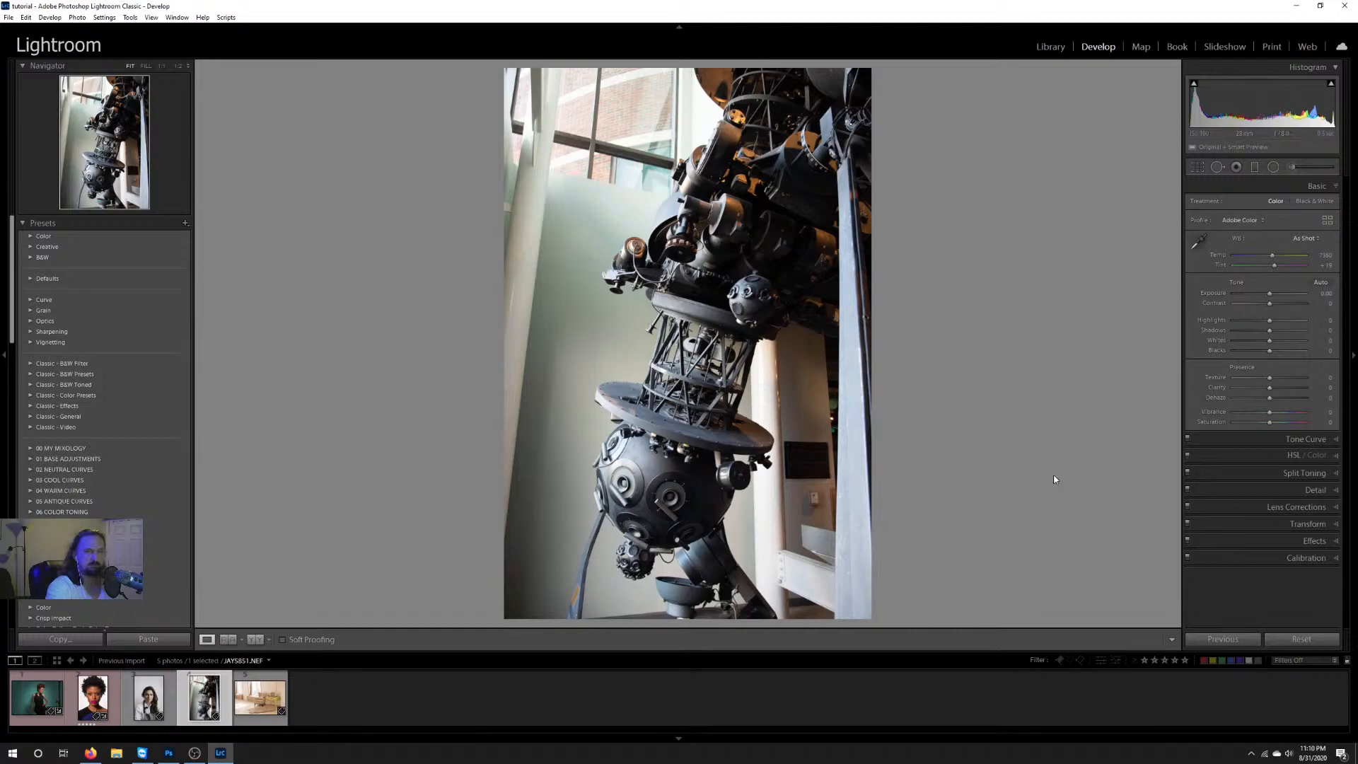
{"action": "left_click", "coordinate": [1312, 186]}
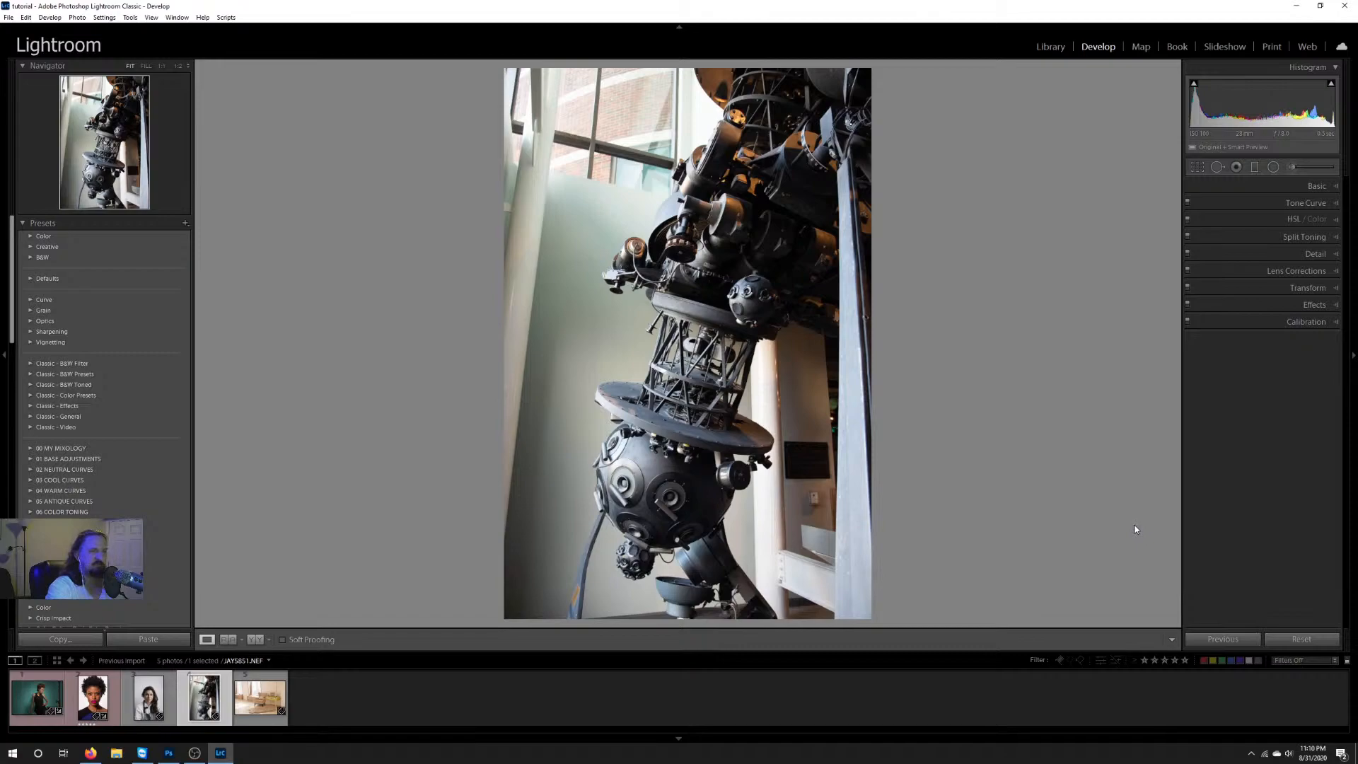
Step: Look through the develop presets, including the 00 MY MIXOLOGY group, and collapse the Presets section
{"action": "left_click", "coordinate": [24, 223]}
{"action": "left_click", "coordinate": [24, 223]}
{"action": "left_click", "coordinate": [43, 448]}
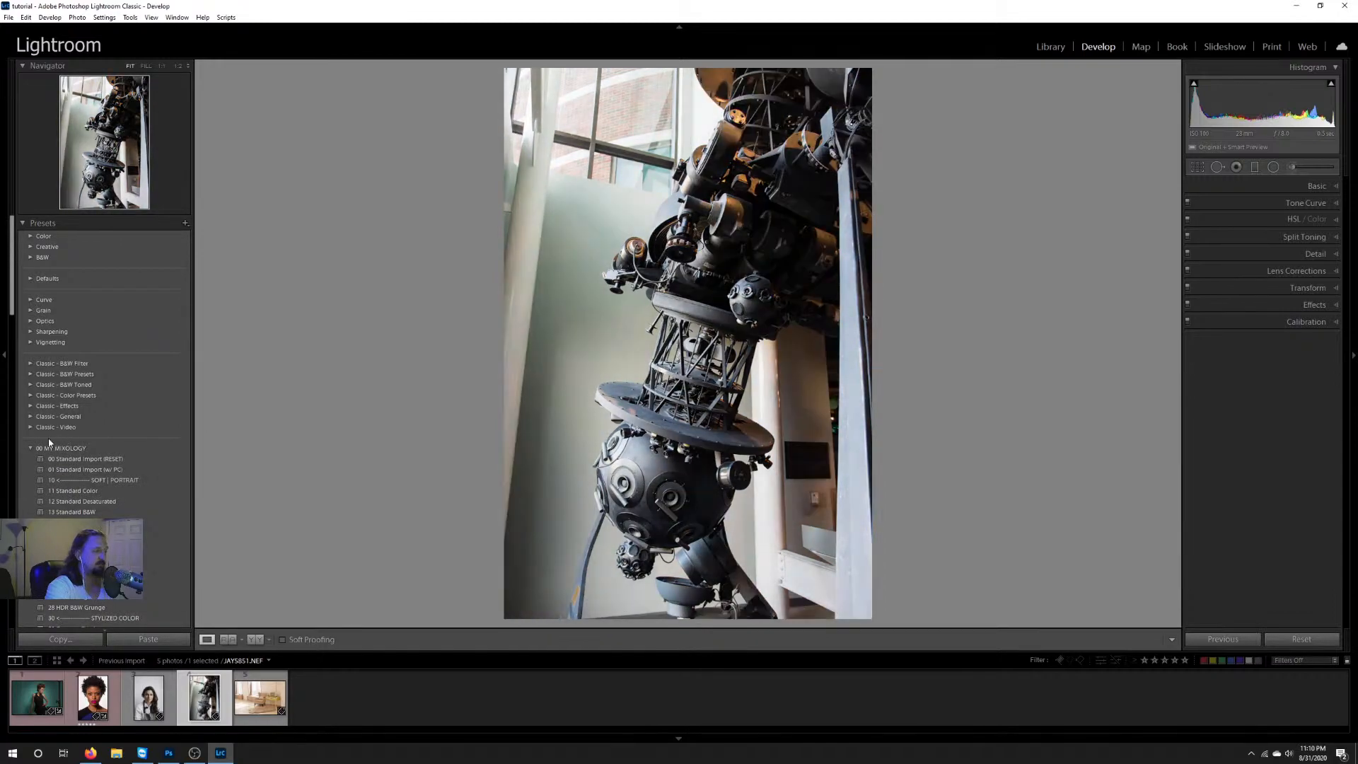
{"action": "left_click", "coordinate": [32, 448]}
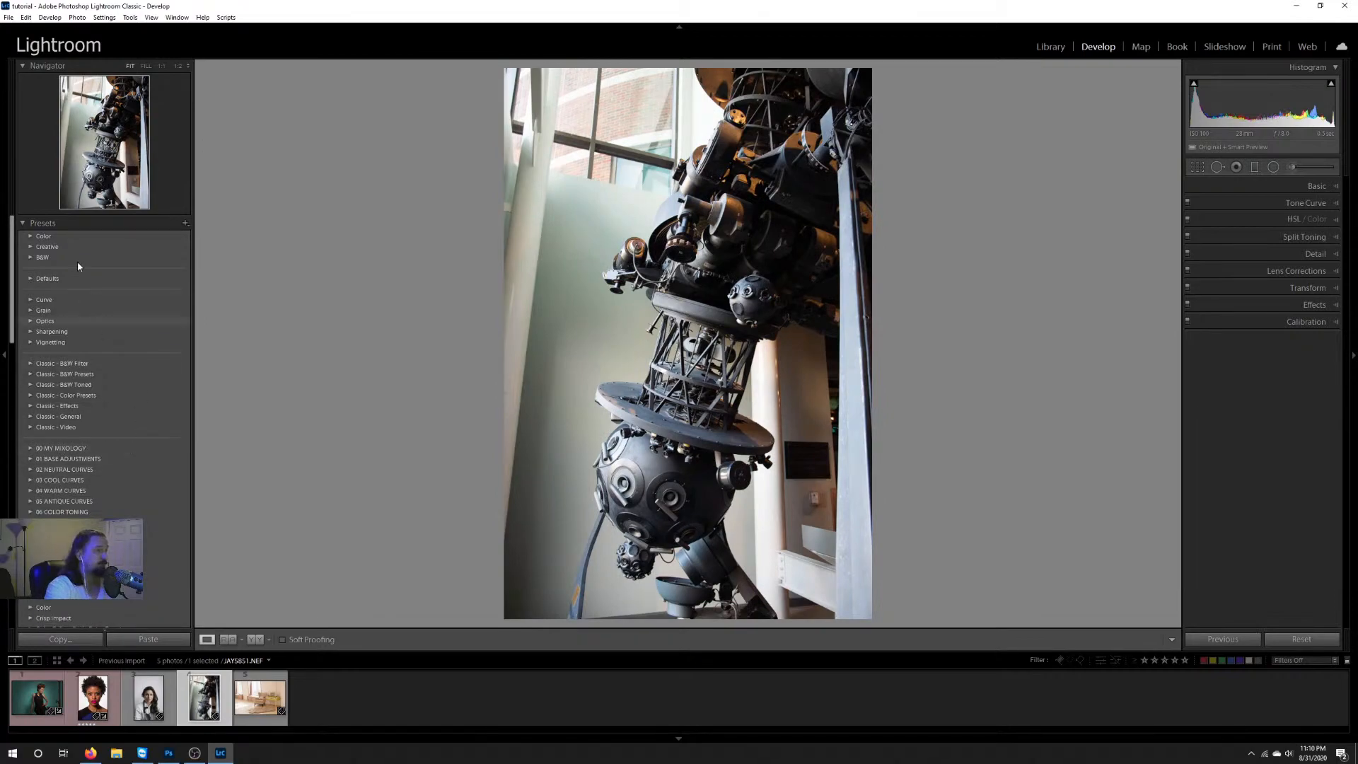
{"action": "left_click", "coordinate": [23, 224]}
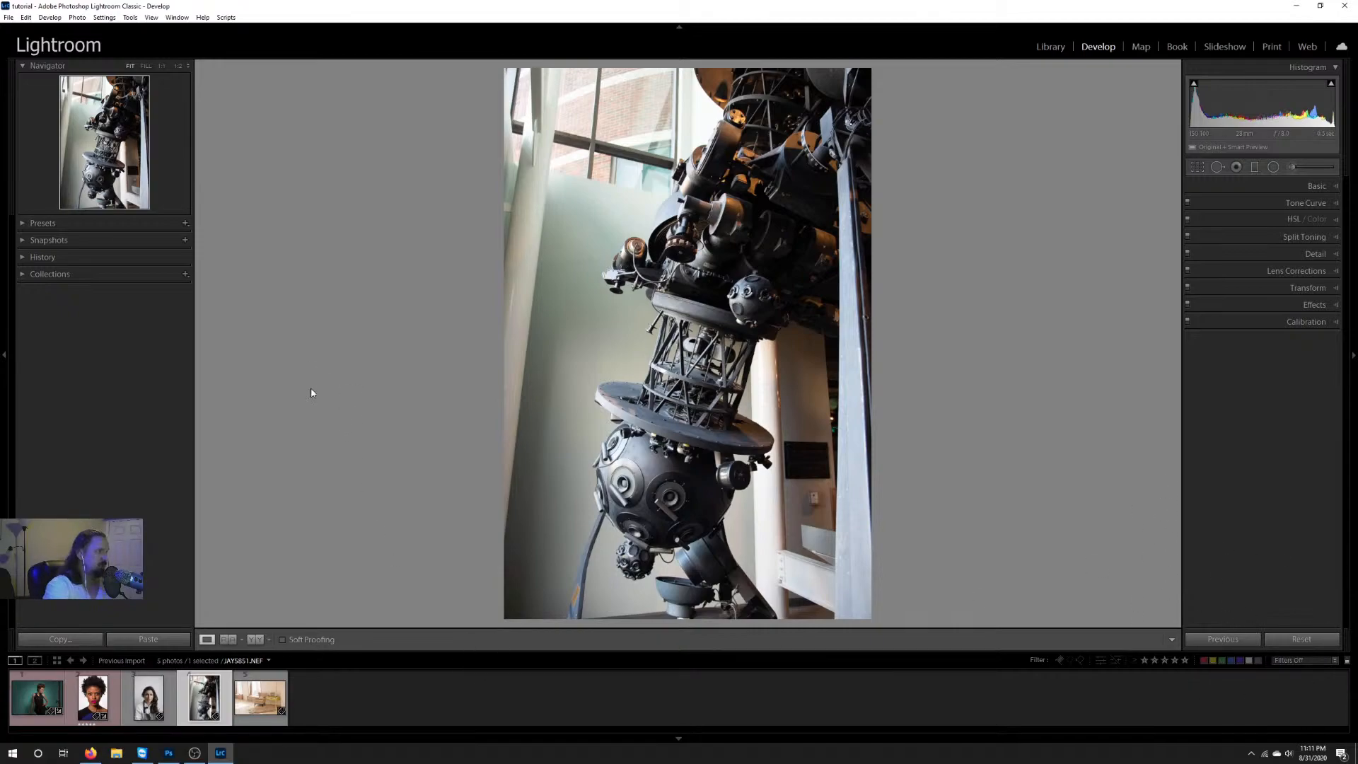
Step: Look into the Snapshots, History and Collections sections, leaving each of them collapsed
{"action": "left_click", "coordinate": [24, 241]}
{"action": "left_click", "coordinate": [23, 242]}
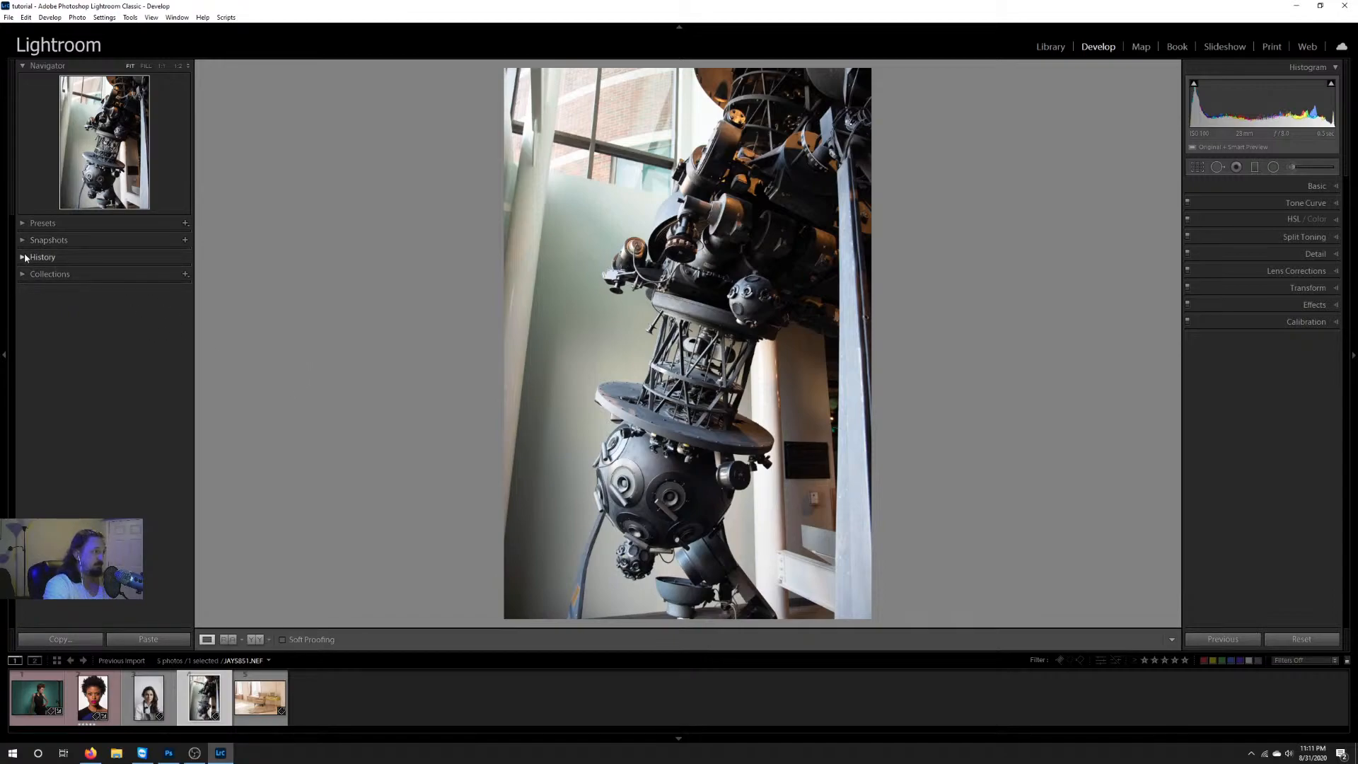
{"action": "left_click", "coordinate": [23, 258]}
{"action": "left_click", "coordinate": [22, 259]}
{"action": "left_click", "coordinate": [22, 274]}
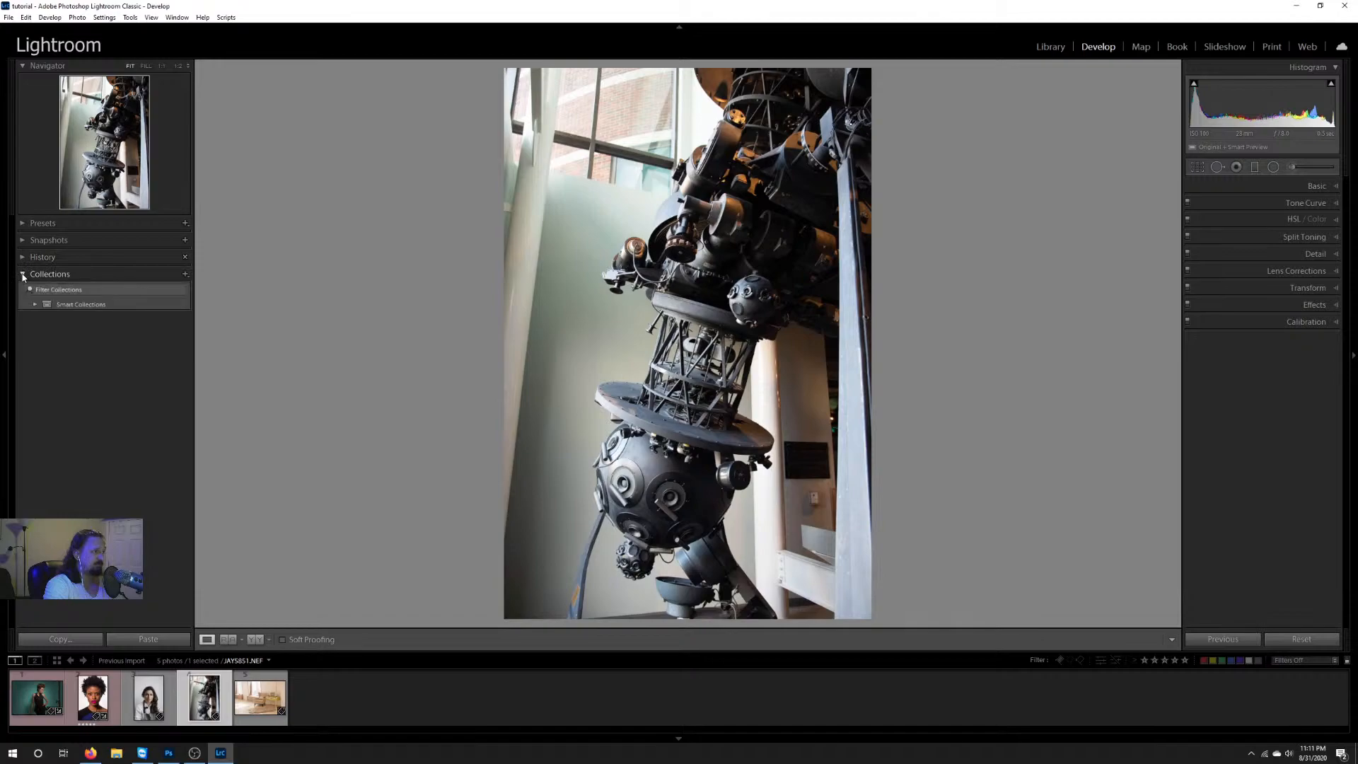
{"action": "left_click", "coordinate": [22, 275]}
{"action": "left_click", "coordinate": [22, 224]}
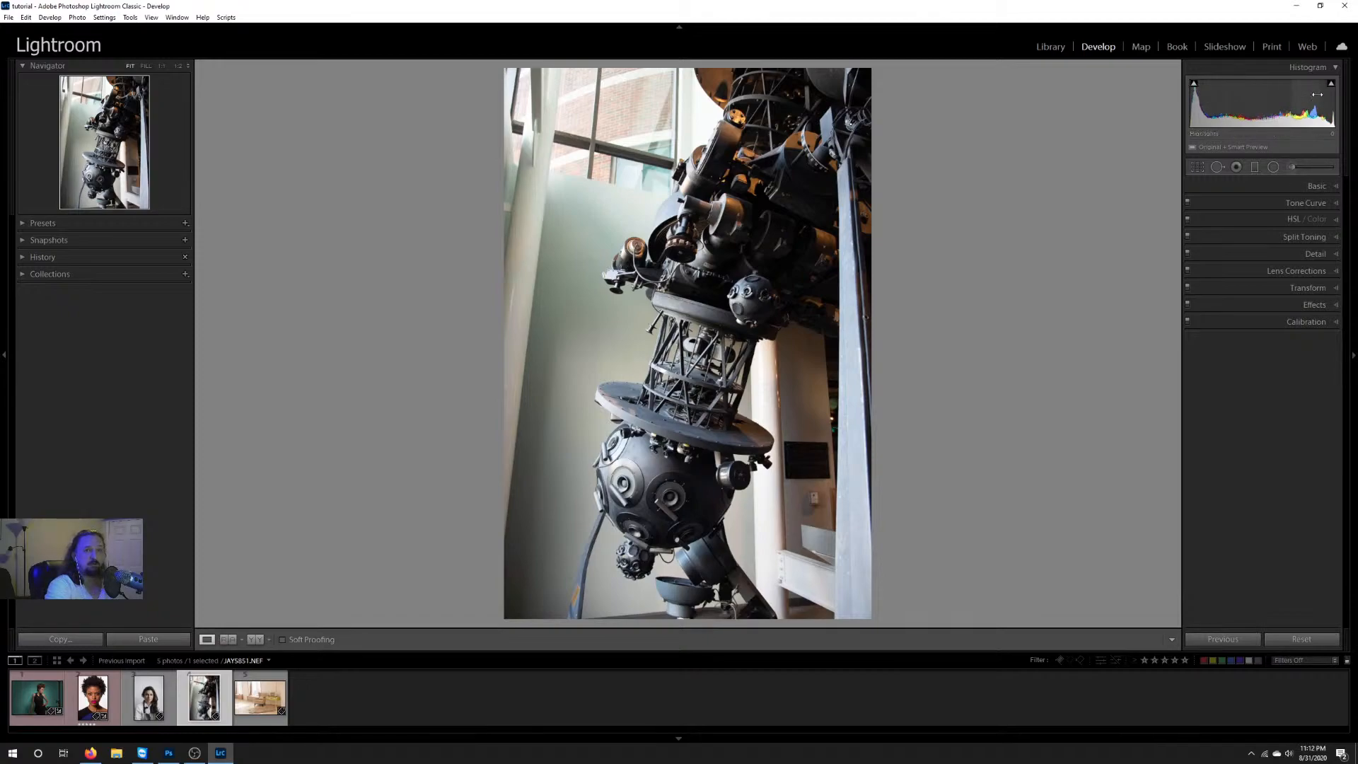
Step: Check the photo for shadow and highlight clipping with the histogram's clipping indicators
{"action": "left_click", "coordinate": [1193, 84]}
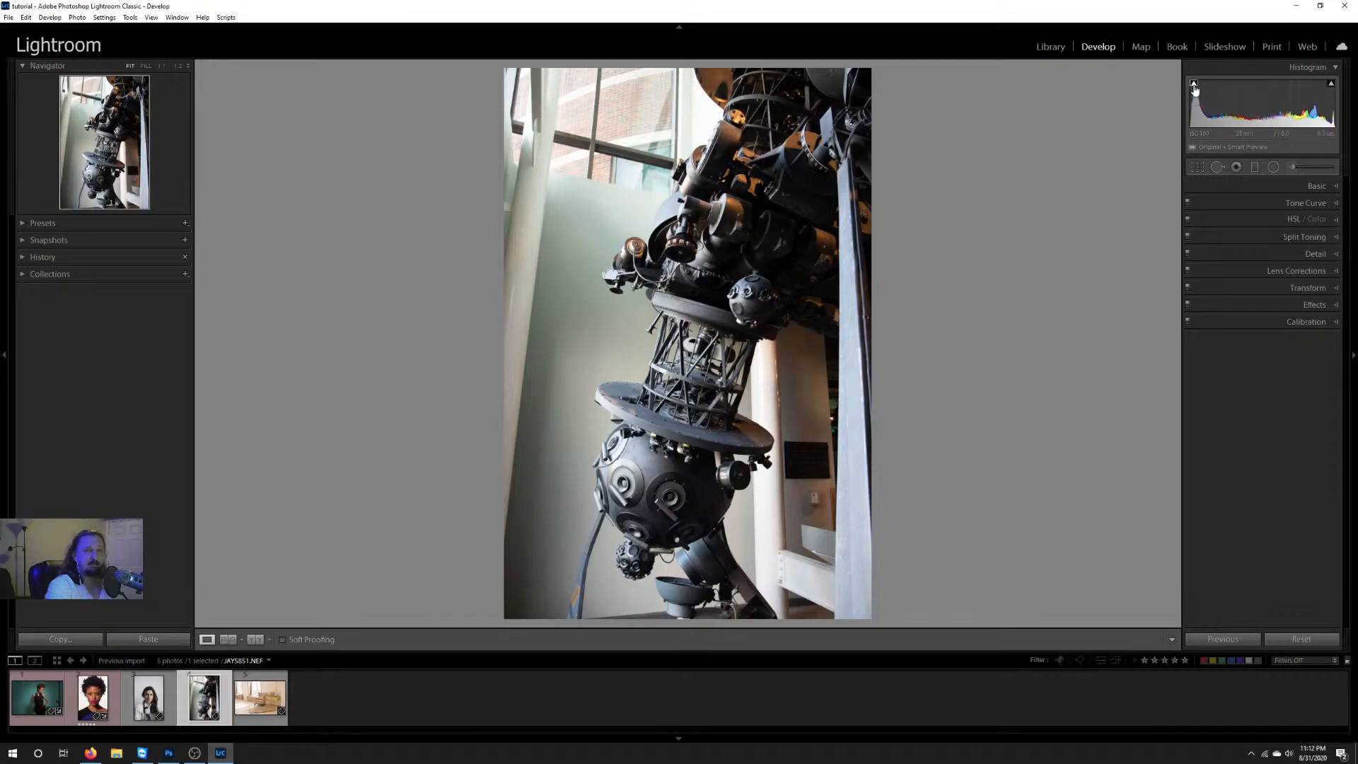
{"action": "left_click", "coordinate": [1331, 84]}
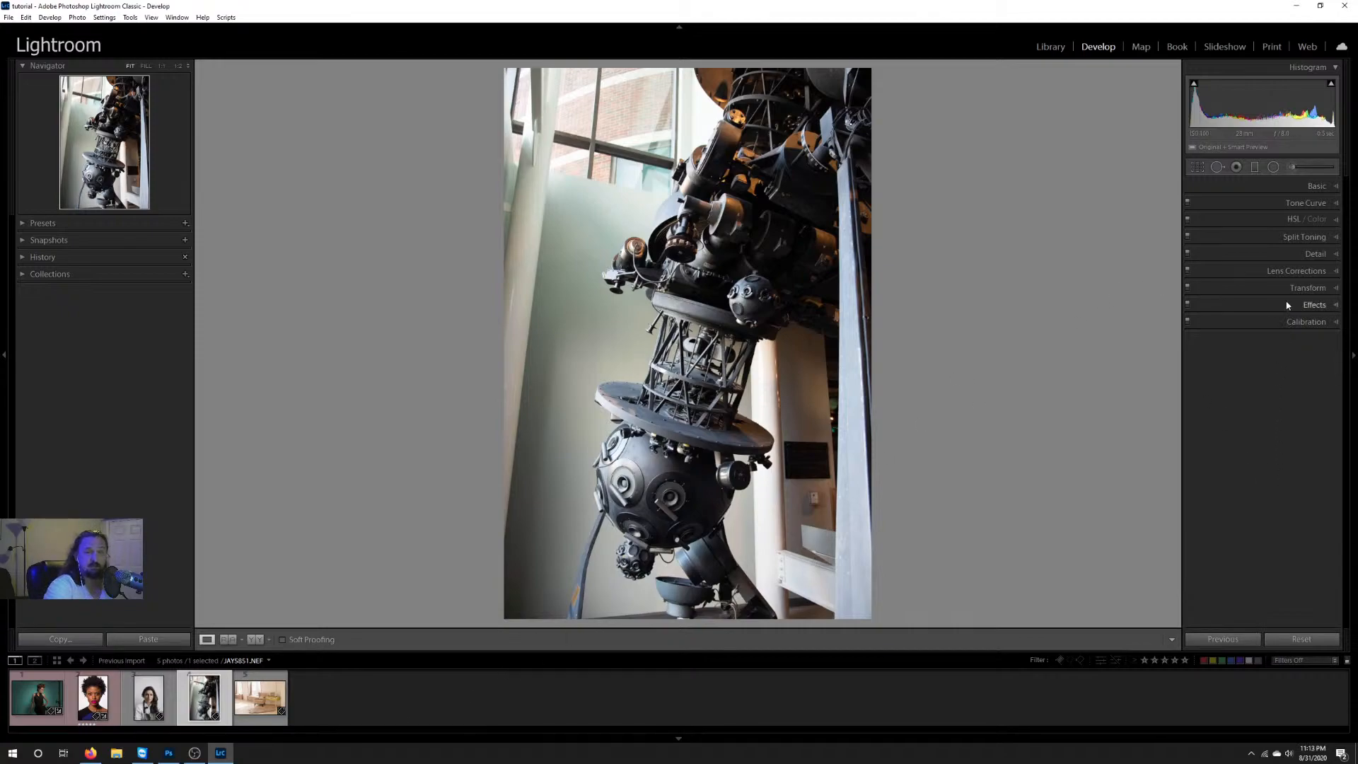
Step: Enable lens profile corrections on the NEF photo, toggling them off and on to compare the distortion and vignetting
{"action": "left_click", "coordinate": [1294, 273]}
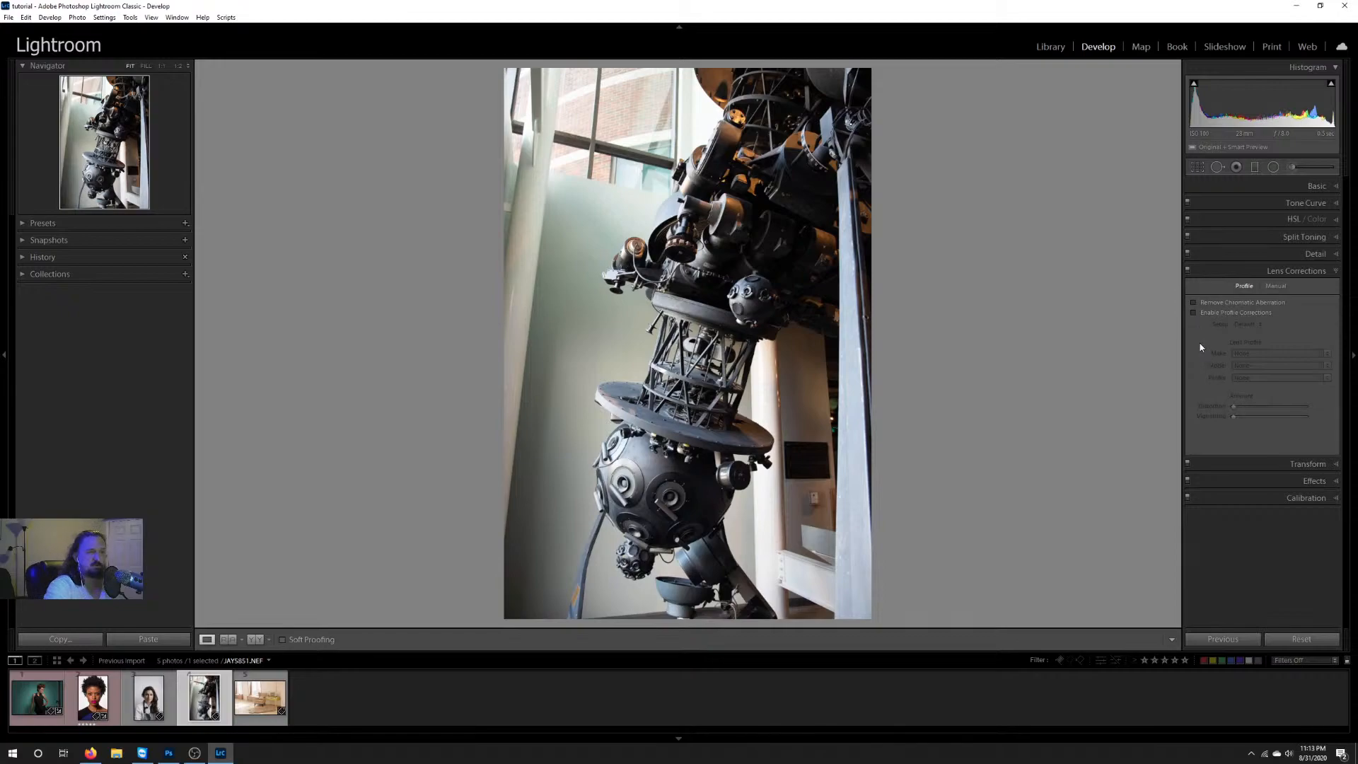
{"action": "left_click", "coordinate": [1194, 312]}
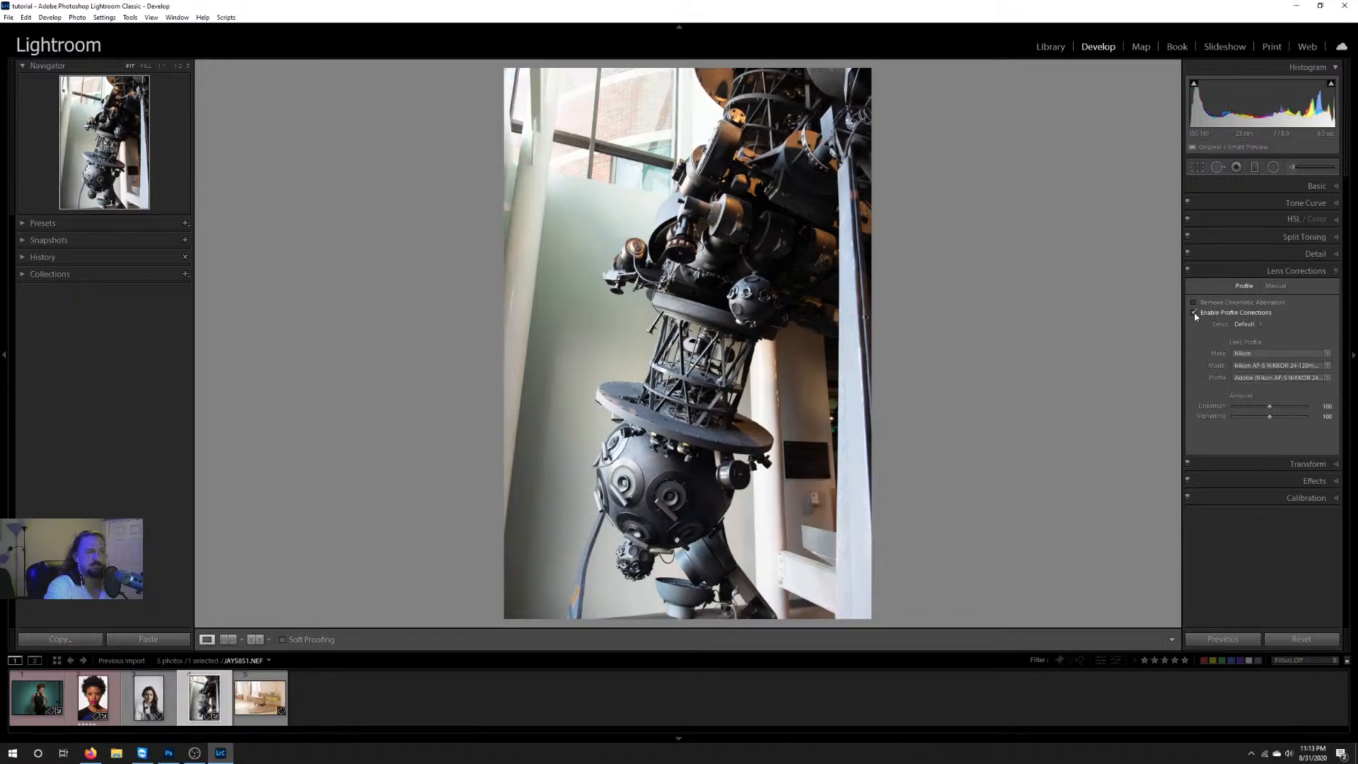
{"action": "left_click", "coordinate": [1193, 312]}
{"action": "left_click", "coordinate": [1194, 312]}
{"action": "left_click", "coordinate": [1193, 312]}
{"action": "left_click", "coordinate": [1193, 312]}
{"action": "left_click", "coordinate": [1194, 312]}
{"action": "left_click", "coordinate": [1194, 313]}
{"action": "left_click", "coordinate": [1194, 312]}
{"action": "left_click", "coordinate": [1194, 312]}
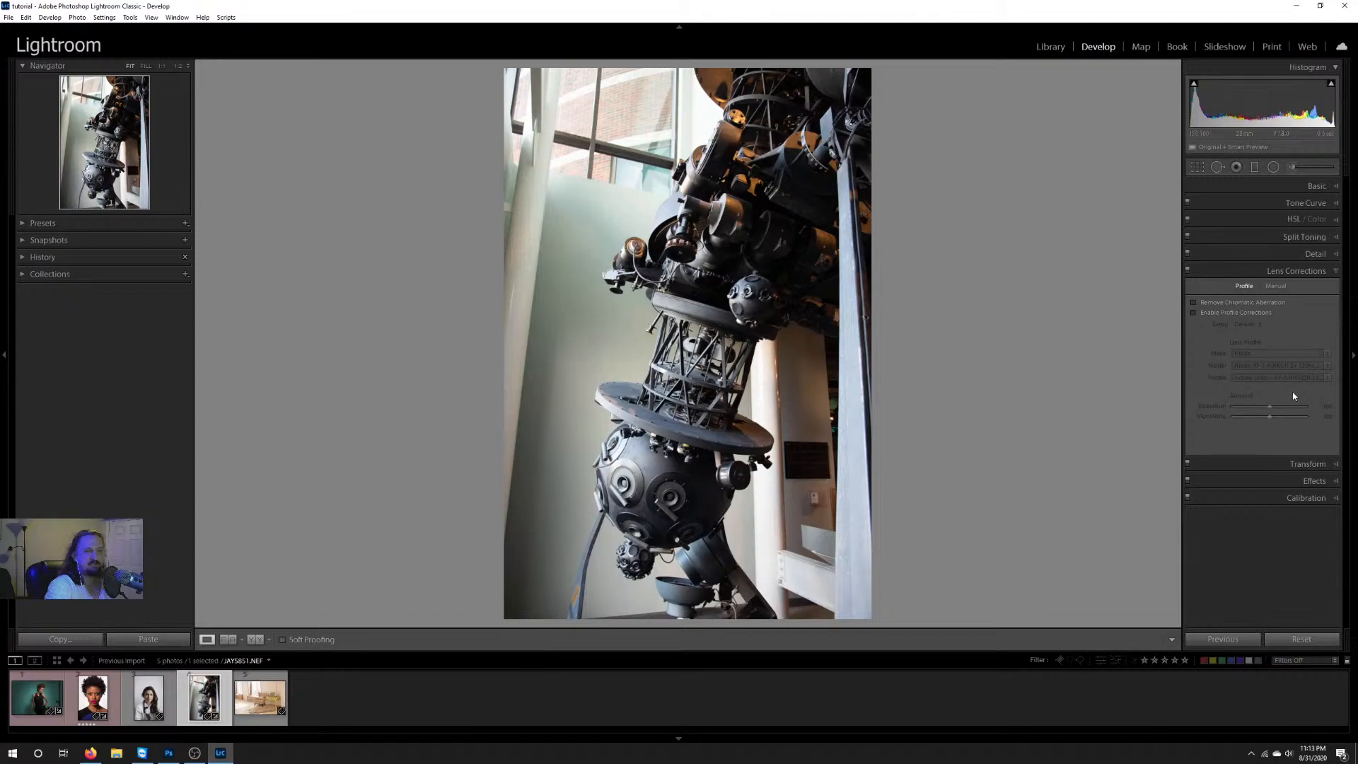
{"action": "left_click", "coordinate": [1194, 313]}
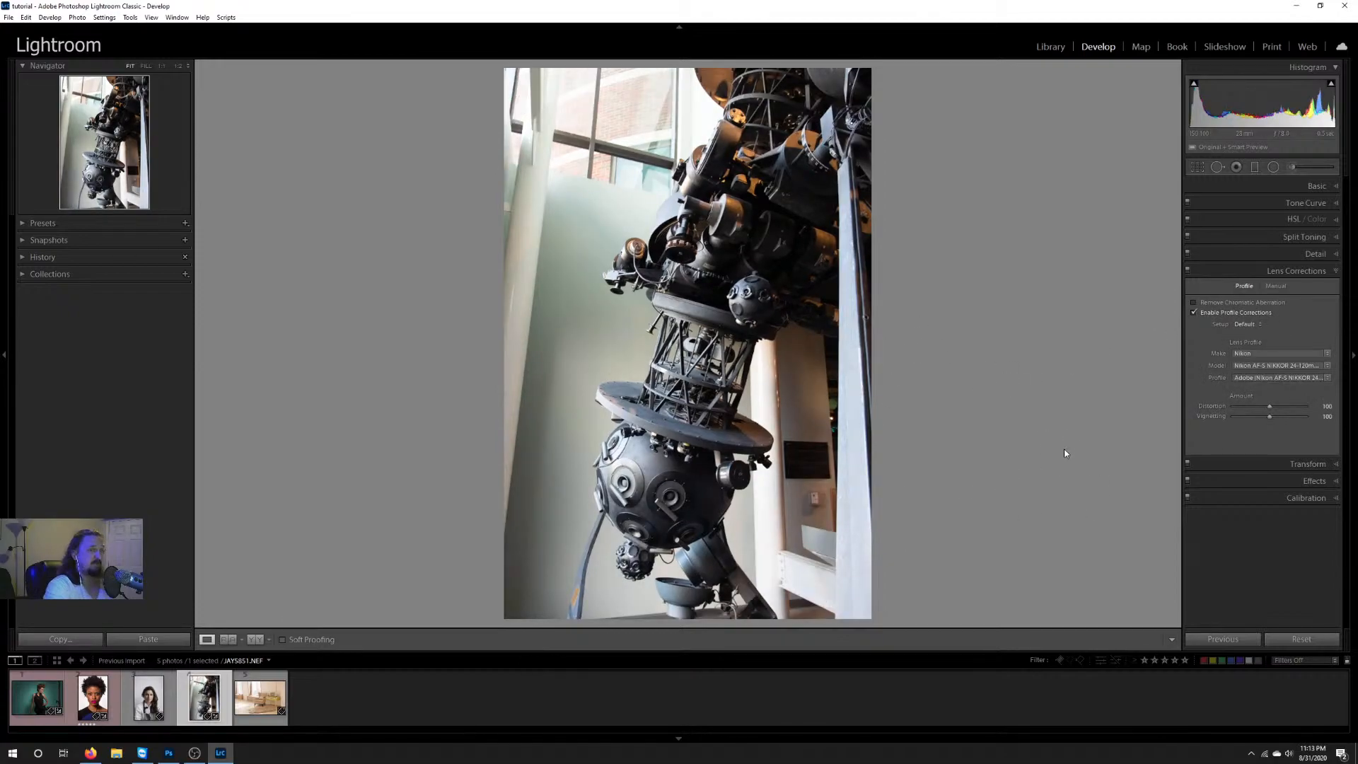
{"action": "left_click", "coordinate": [1194, 312]}
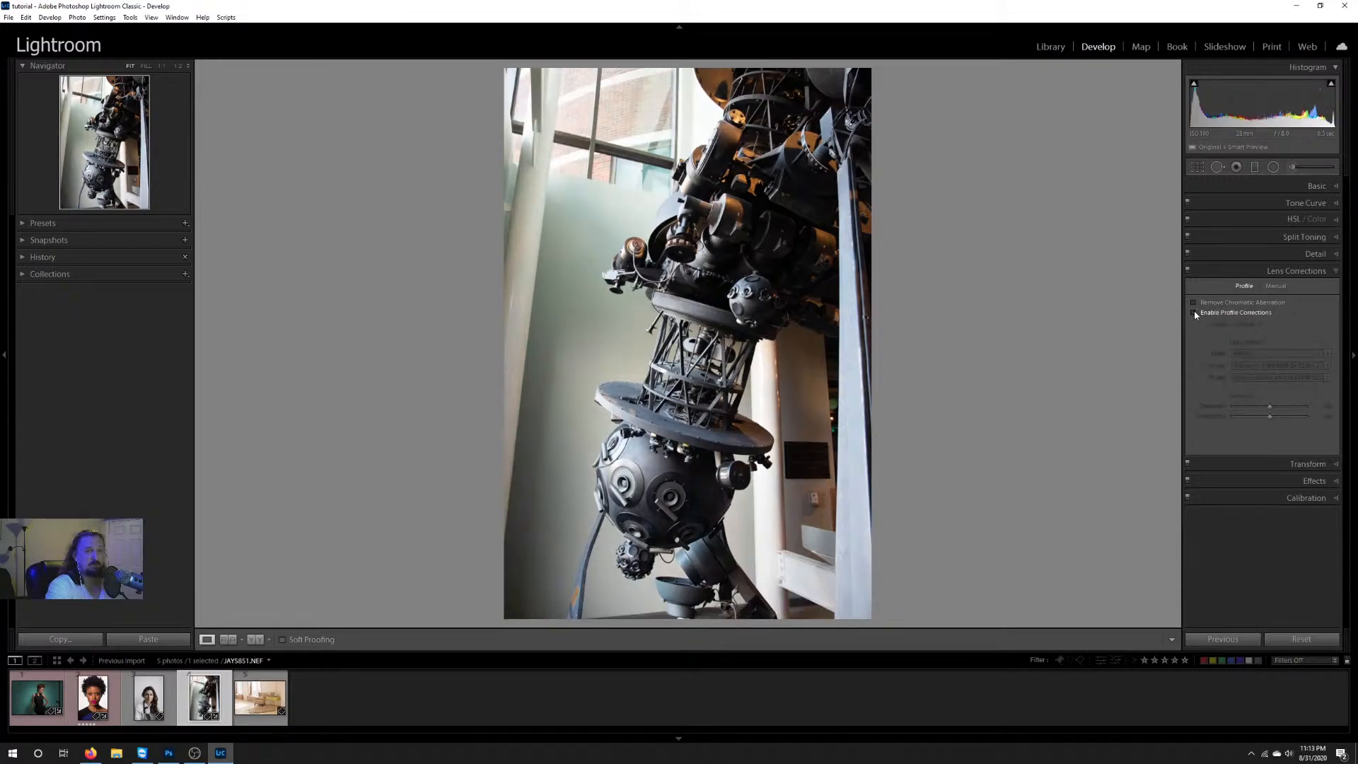
{"action": "left_click", "coordinate": [1194, 312]}
{"action": "left_click", "coordinate": [1193, 312]}
{"action": "left_click", "coordinate": [1194, 311]}
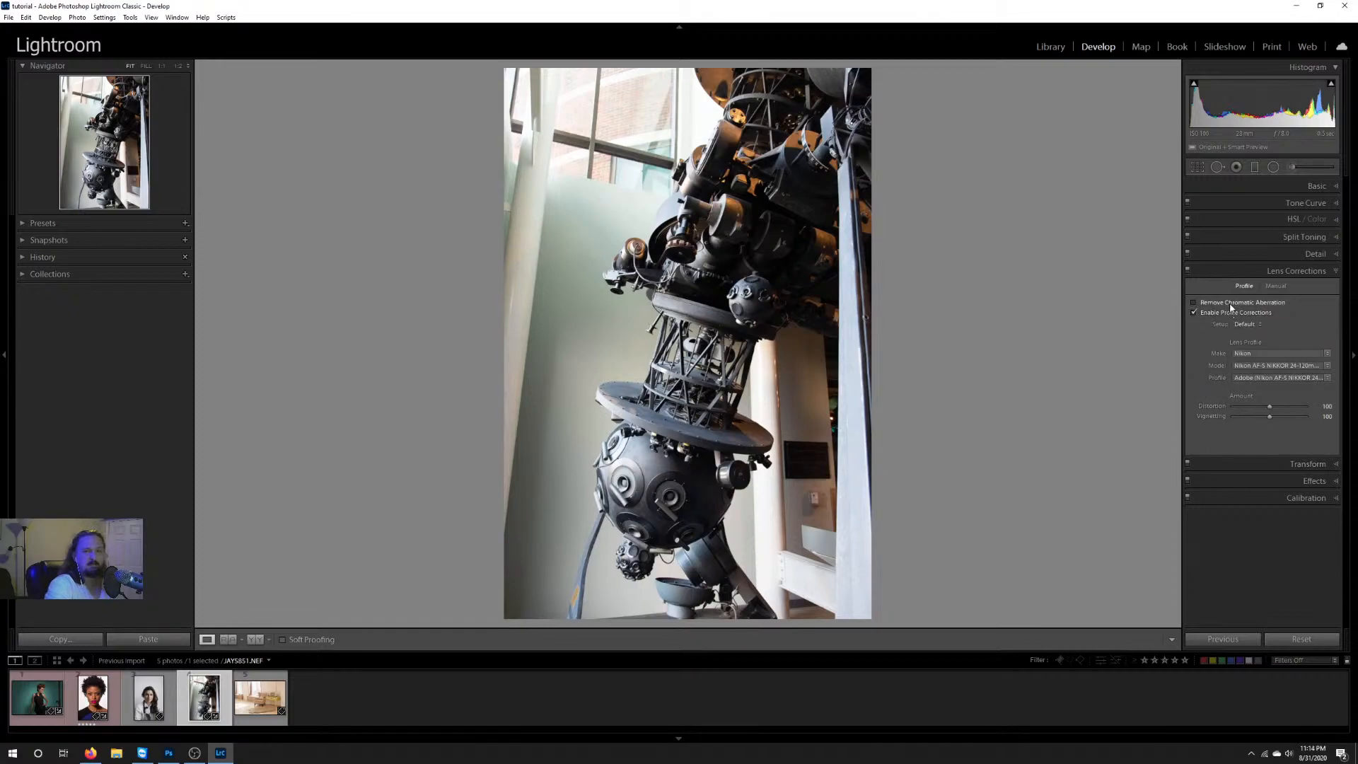
Step: Inspect the window frame edges at 1:1 and compare the color fringing with Remove Chromatic Aberration on and off
{"action": "left_click", "coordinate": [519, 107]}
{"action": "left_click_drag", "start_coordinate": [546, 159], "coordinate": [541, 424]}
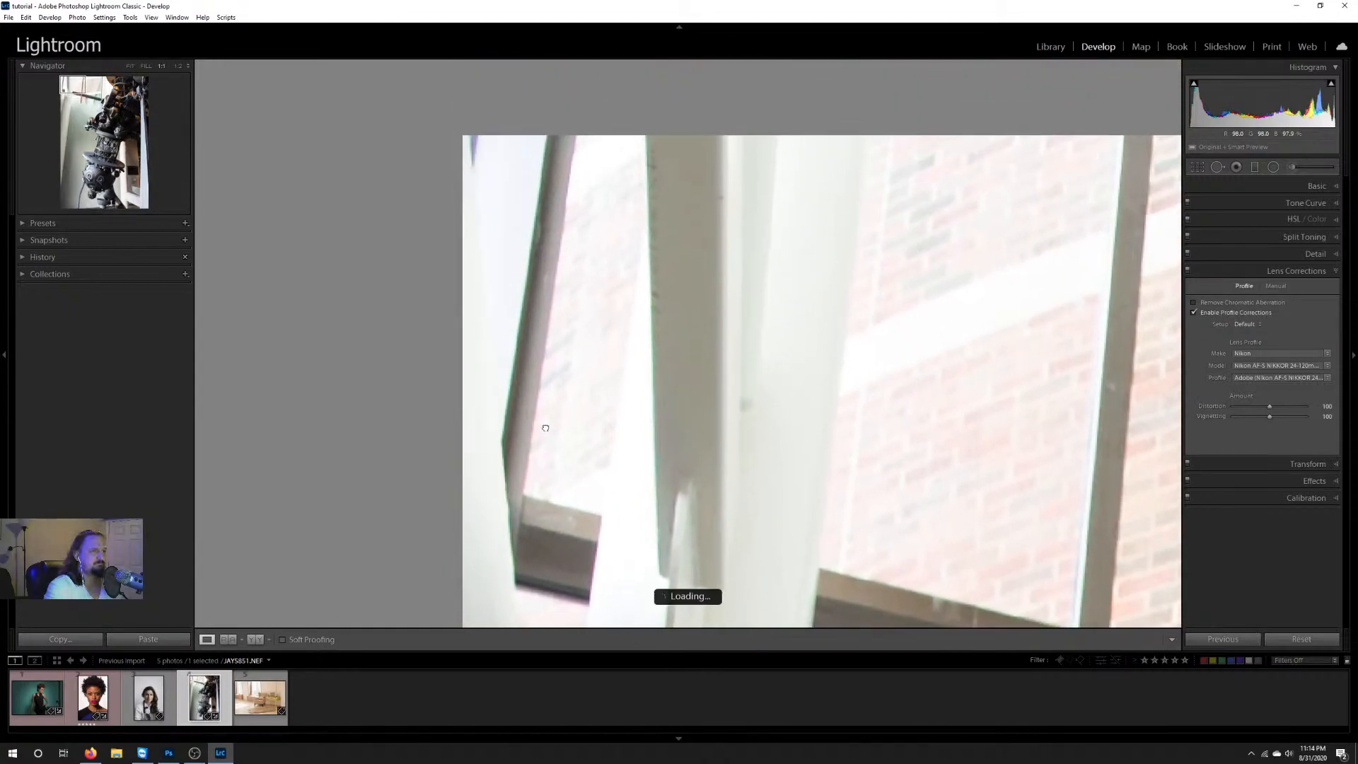
{"action": "left_click_drag", "start_coordinate": [540, 242], "coordinate": [566, 378]}
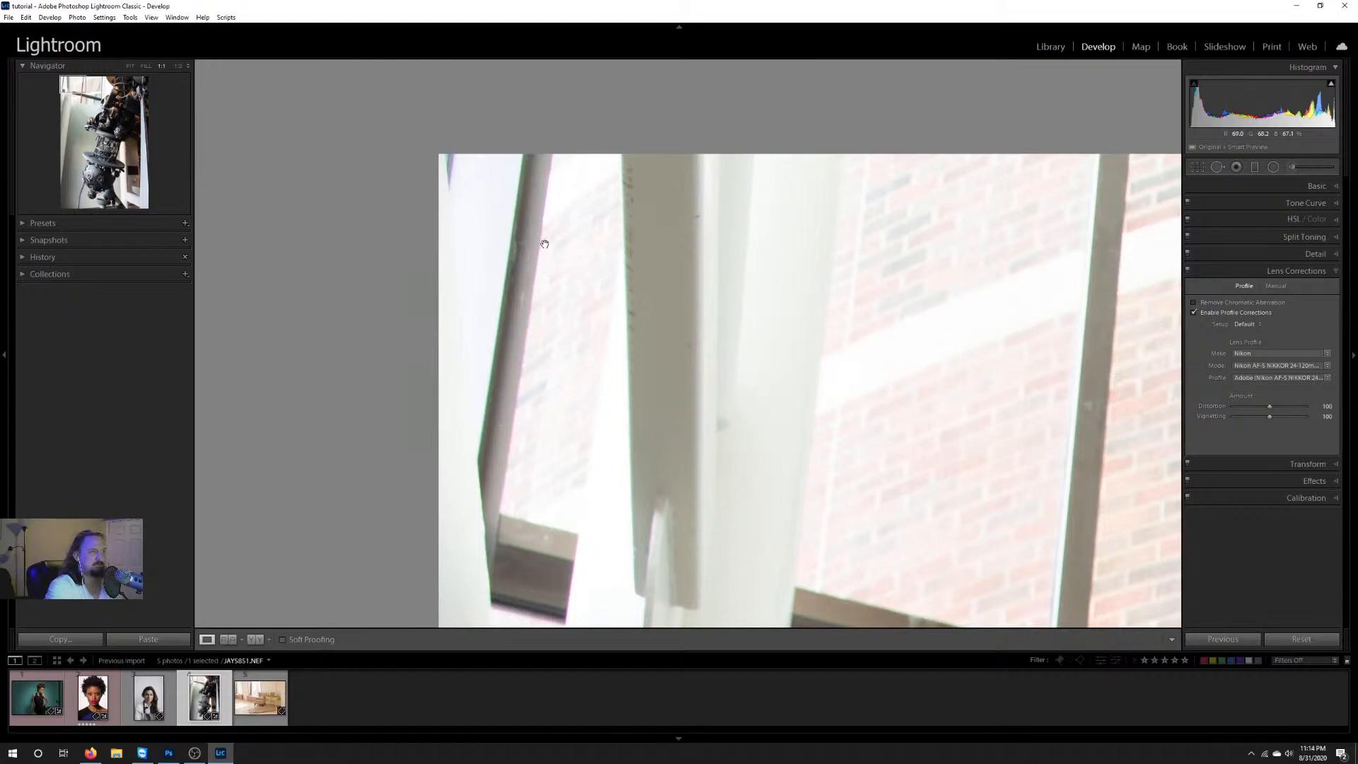
{"action": "left_click", "coordinate": [1194, 303]}
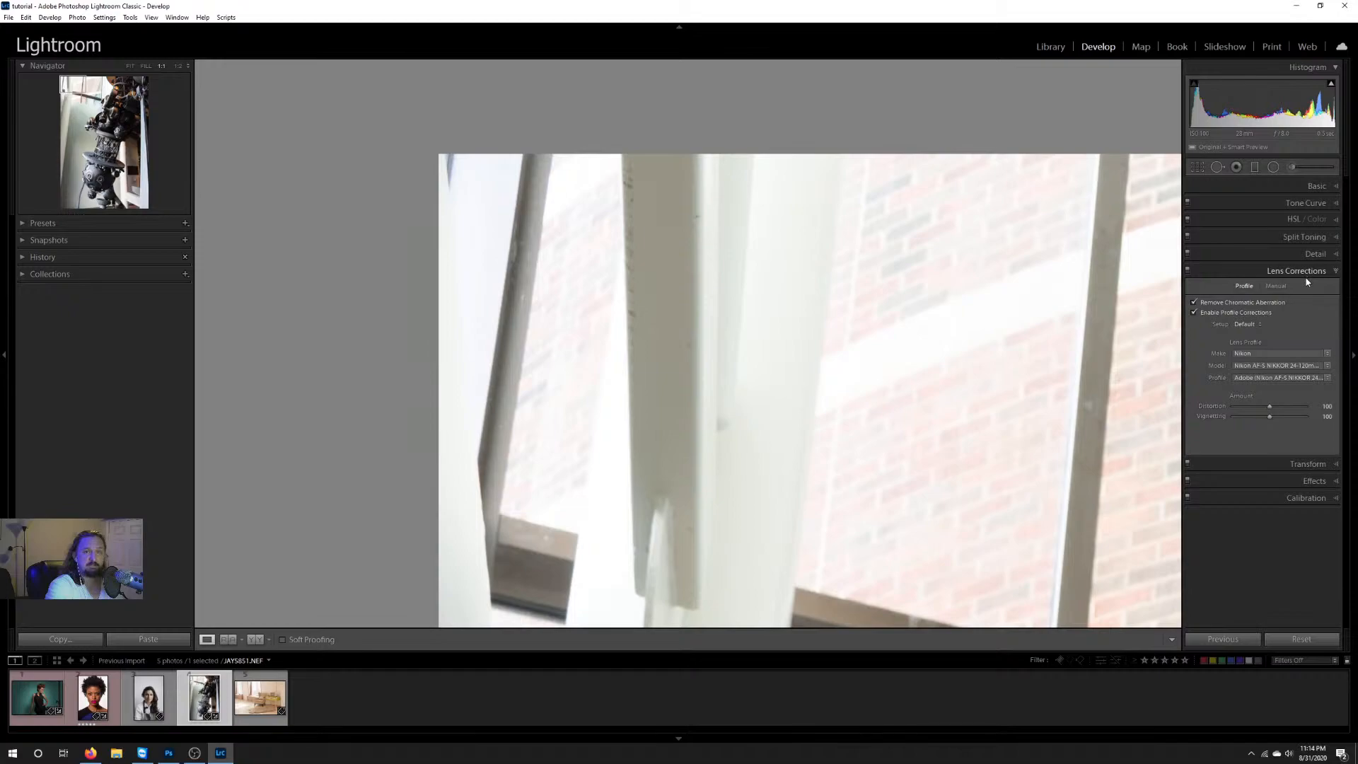
{"action": "left_click", "coordinate": [1195, 304]}
Step: Try the manual Defringe purple sliders, return the amount to 0, and go back to the lens profile settings
{"action": "left_click", "coordinate": [1275, 285]}
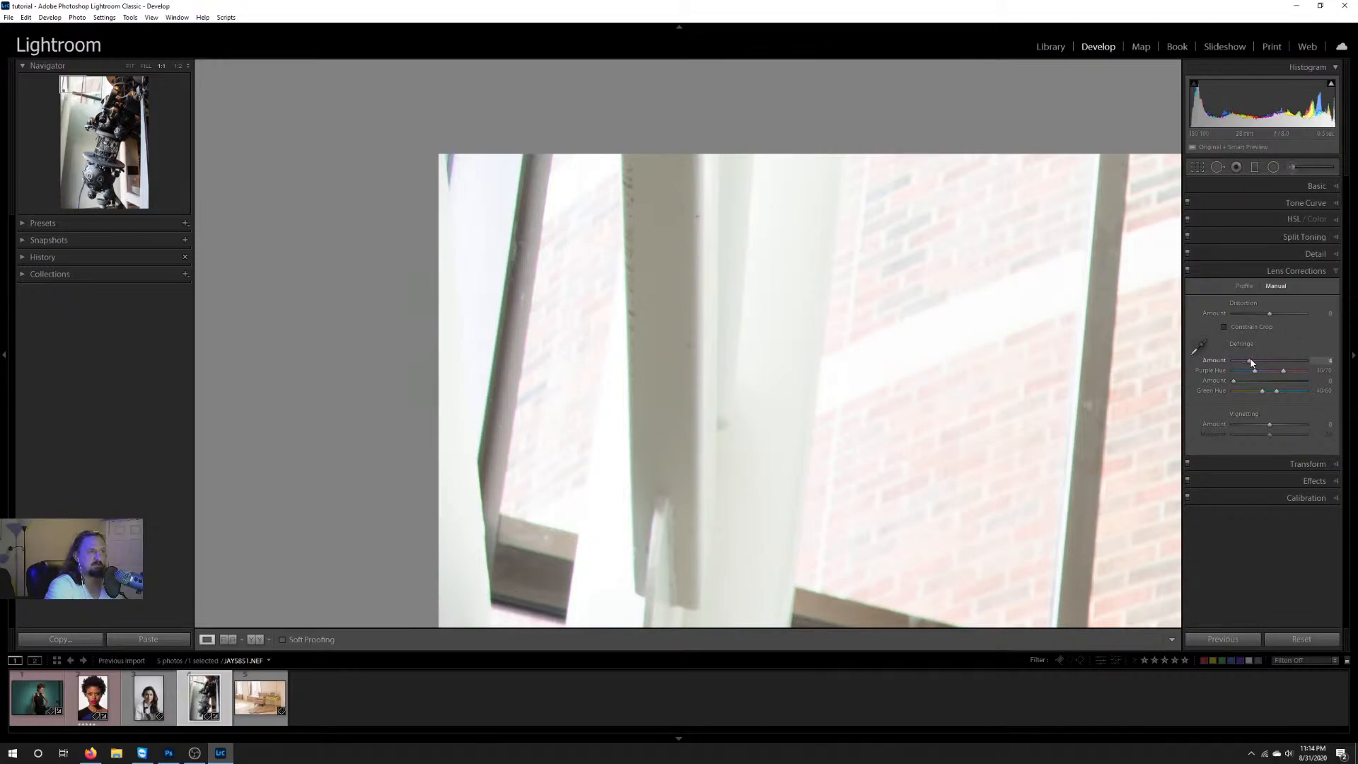
{"action": "left_click_drag", "start_coordinate": [1251, 362], "coordinate": [1232, 362]}
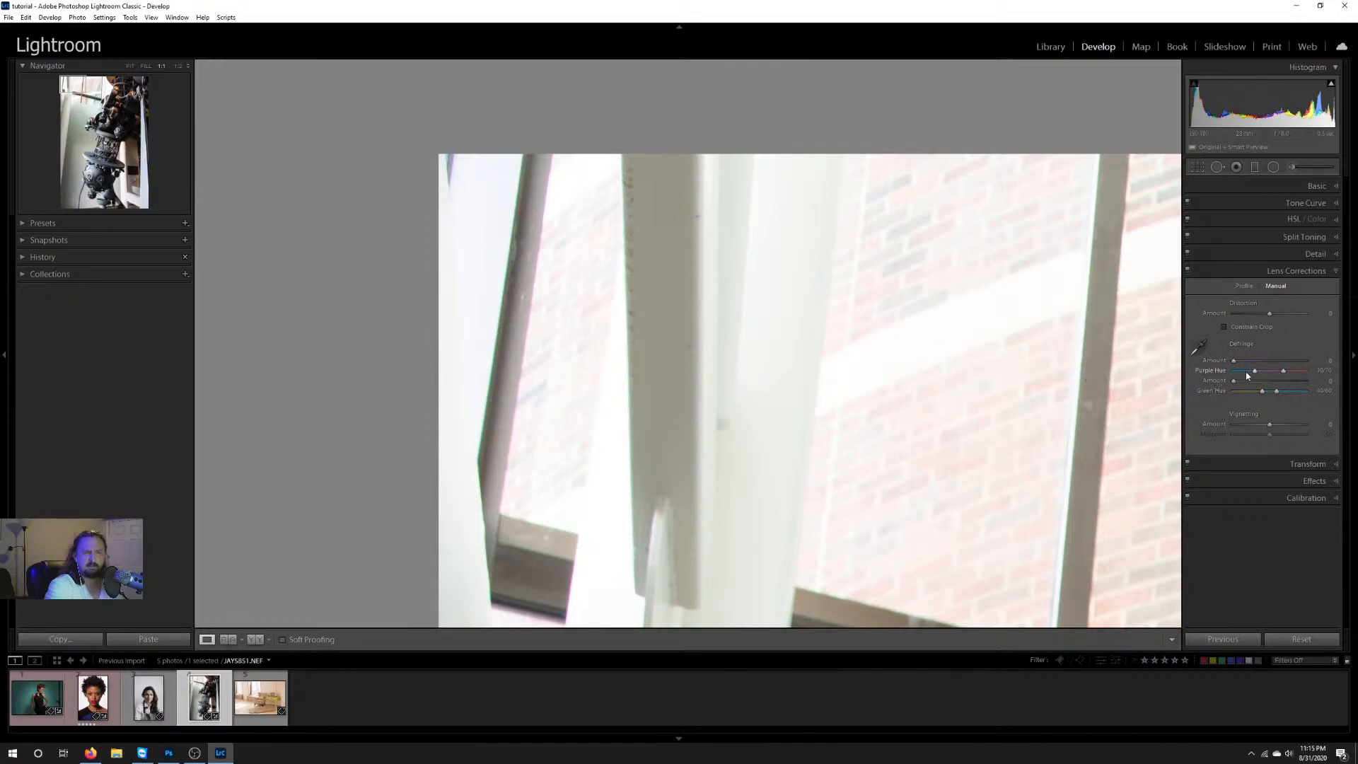
{"action": "mouse_move", "coordinate": [1253, 373]}
{"action": "left_mouse_down"}
{"action": "mouse_move", "coordinate": [1239, 374]}
{"action": "mouse_move", "coordinate": [1277, 376]}
{"action": "mouse_move", "coordinate": [1232, 381]}
{"action": "left_mouse_up"}
{"action": "left_click", "coordinate": [1246, 286]}
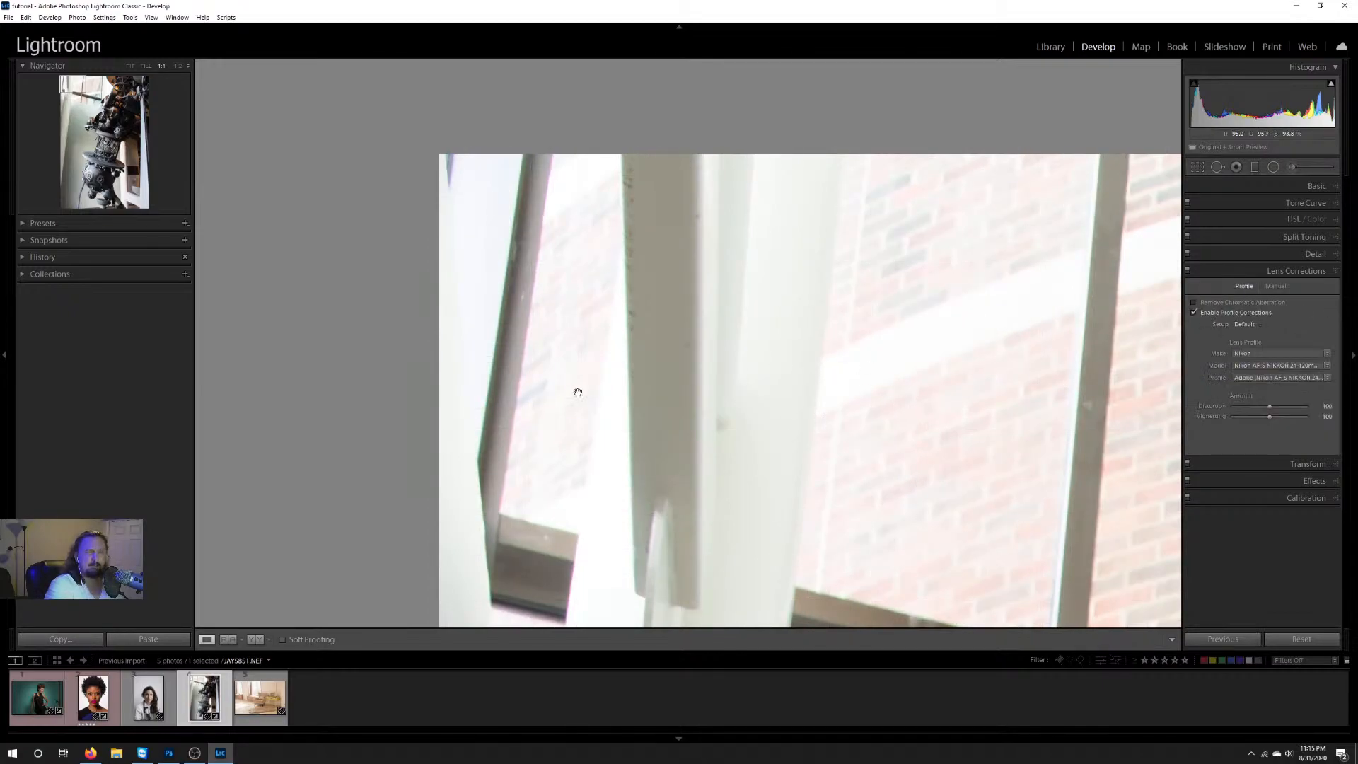
Step: Enable Remove Chromatic Aberration on the NEF photo, return to the full view, and collapse Lens Corrections
{"action": "left_click", "coordinate": [1195, 303]}
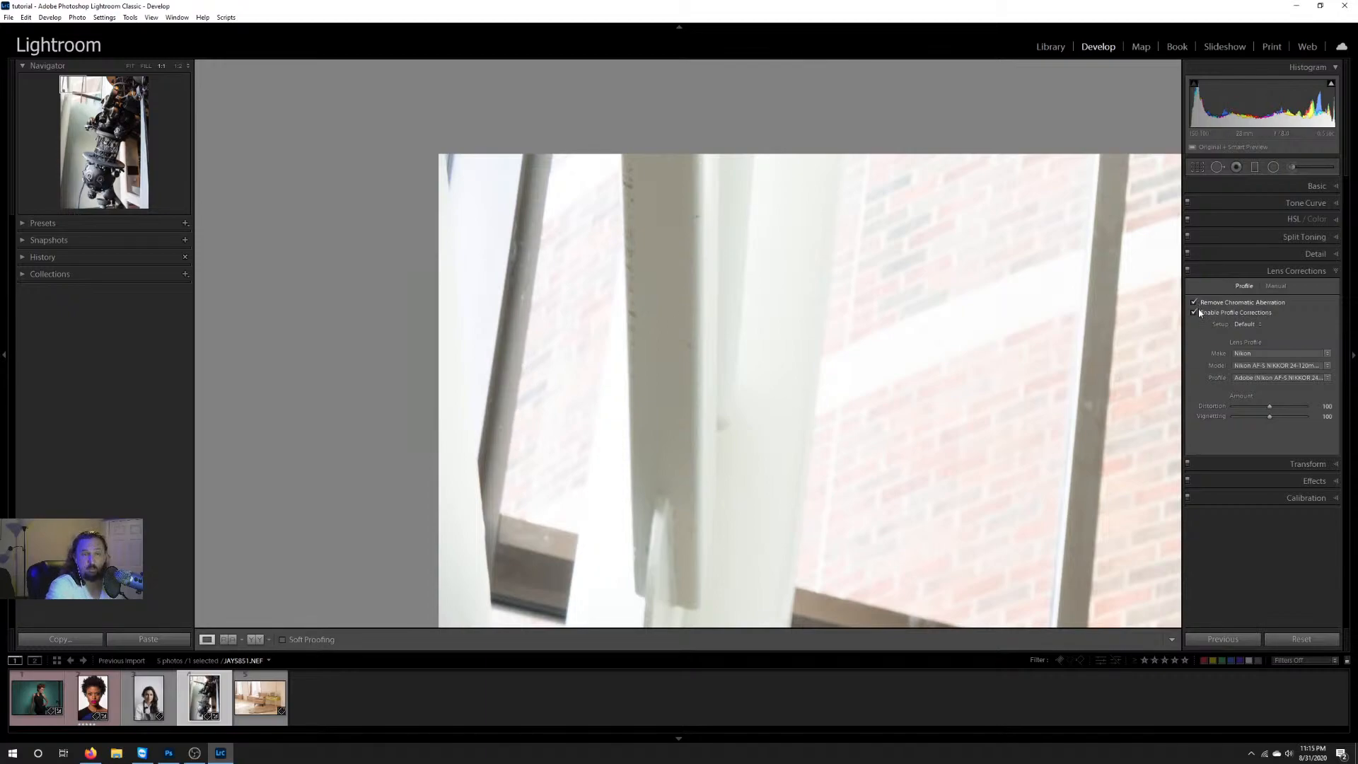
{"action": "left_click", "coordinate": [1120, 514]}
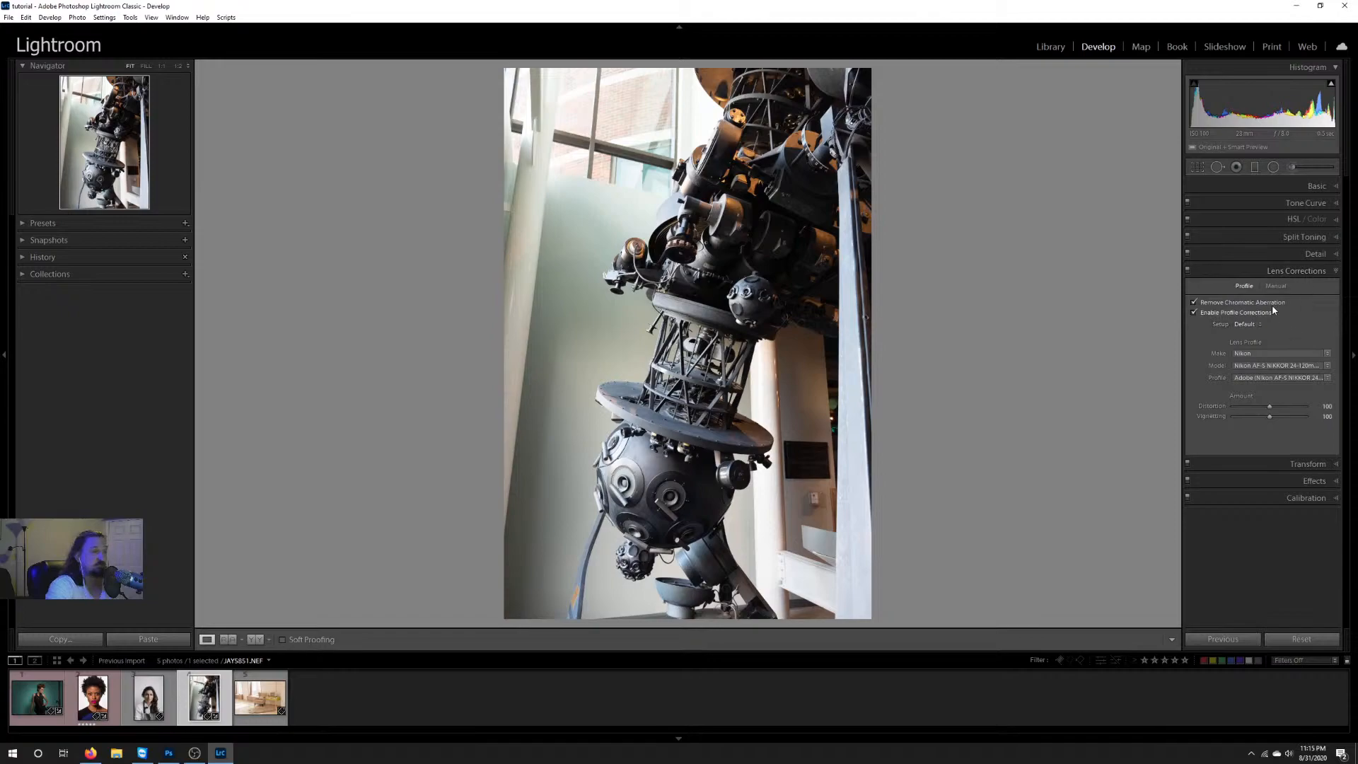
{"action": "left_click", "coordinate": [1300, 272]}
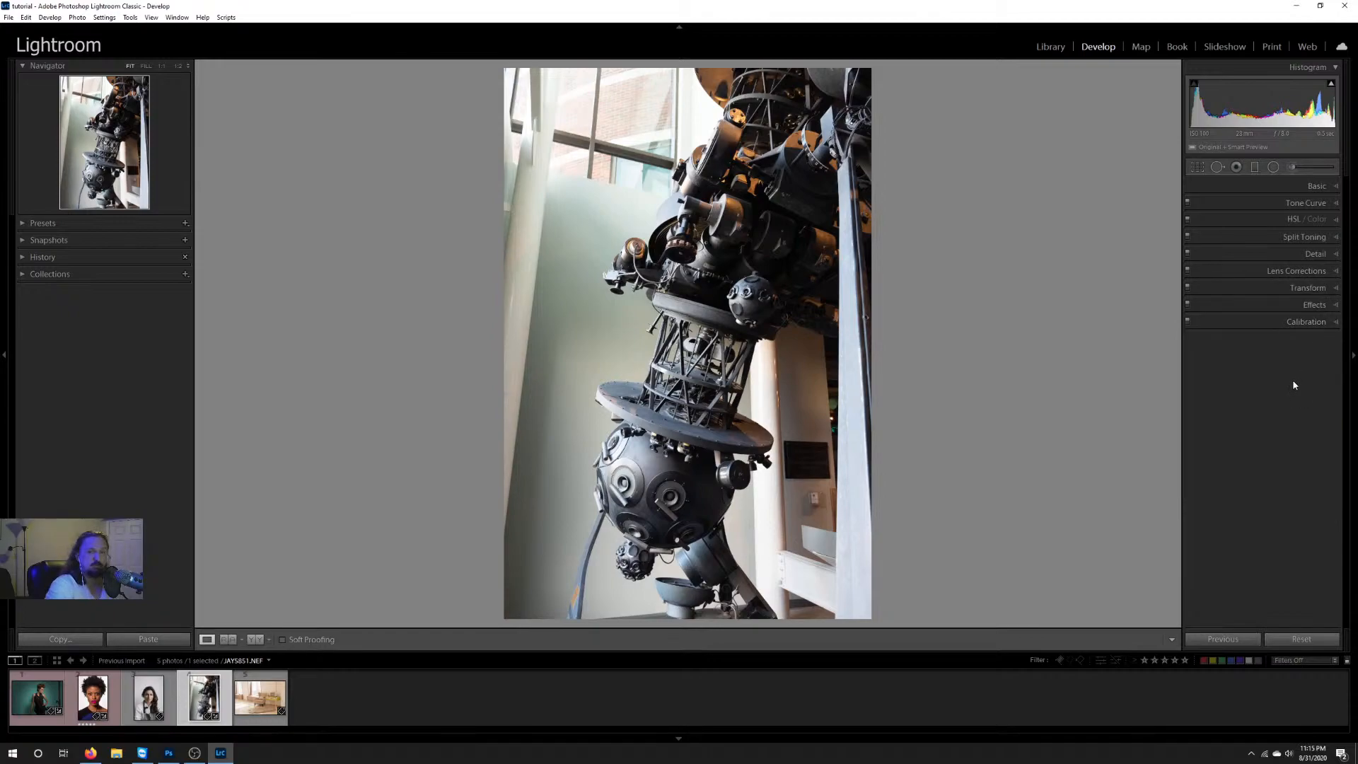
Step: Select the armchair interior photo, expand its Transform settings, and try Auto Upright before turning Upright off
{"action": "left_click", "coordinate": [256, 720]}
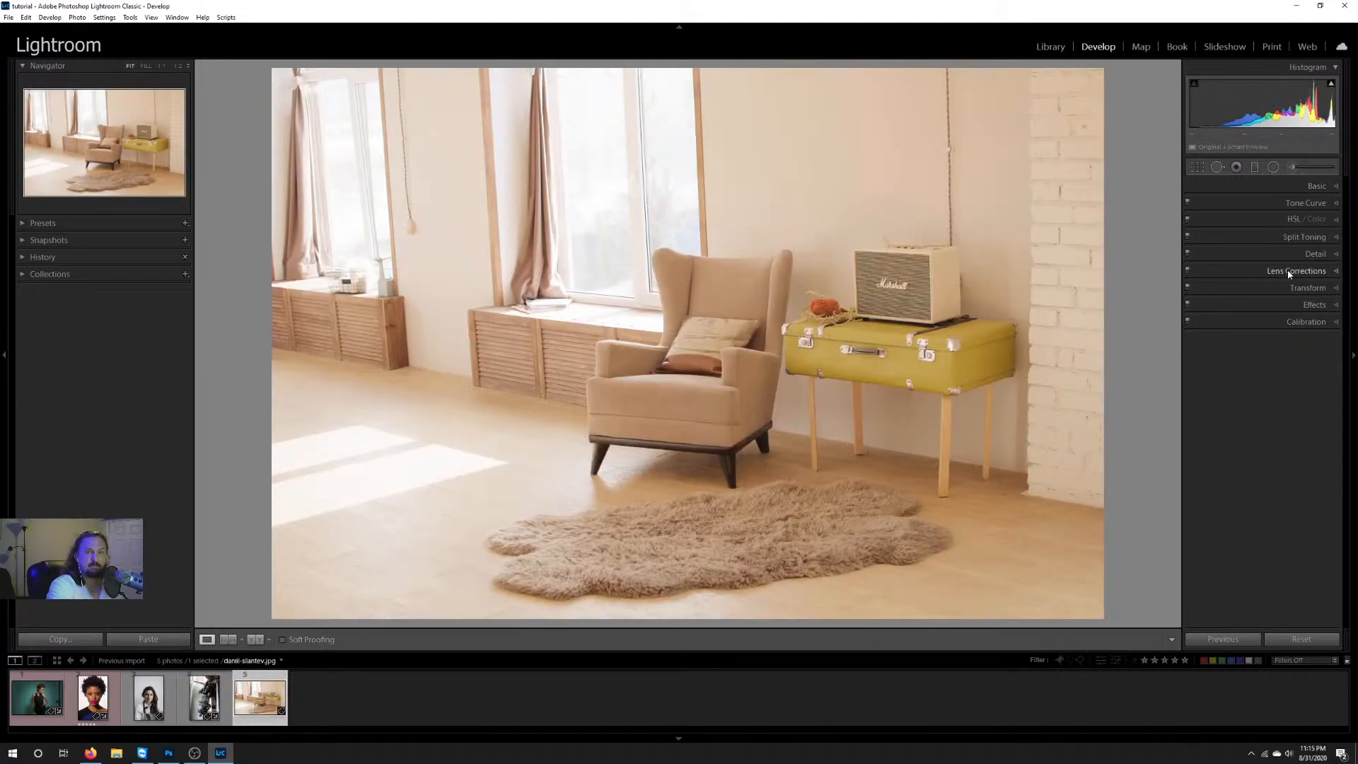
{"action": "left_click", "coordinate": [1288, 273]}
{"action": "left_click", "coordinate": [1287, 271]}
{"action": "left_click", "coordinate": [1288, 288]}
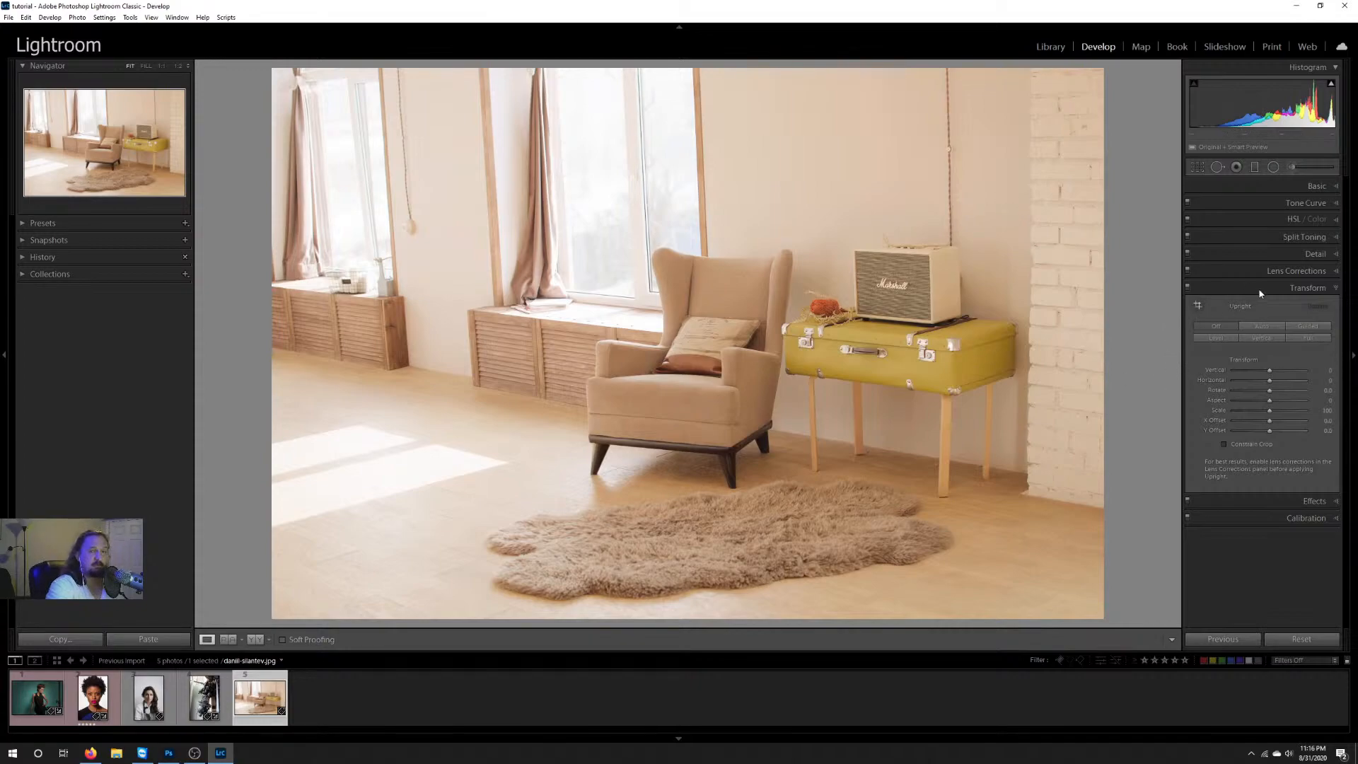
{"action": "left_click", "coordinate": [1264, 325]}
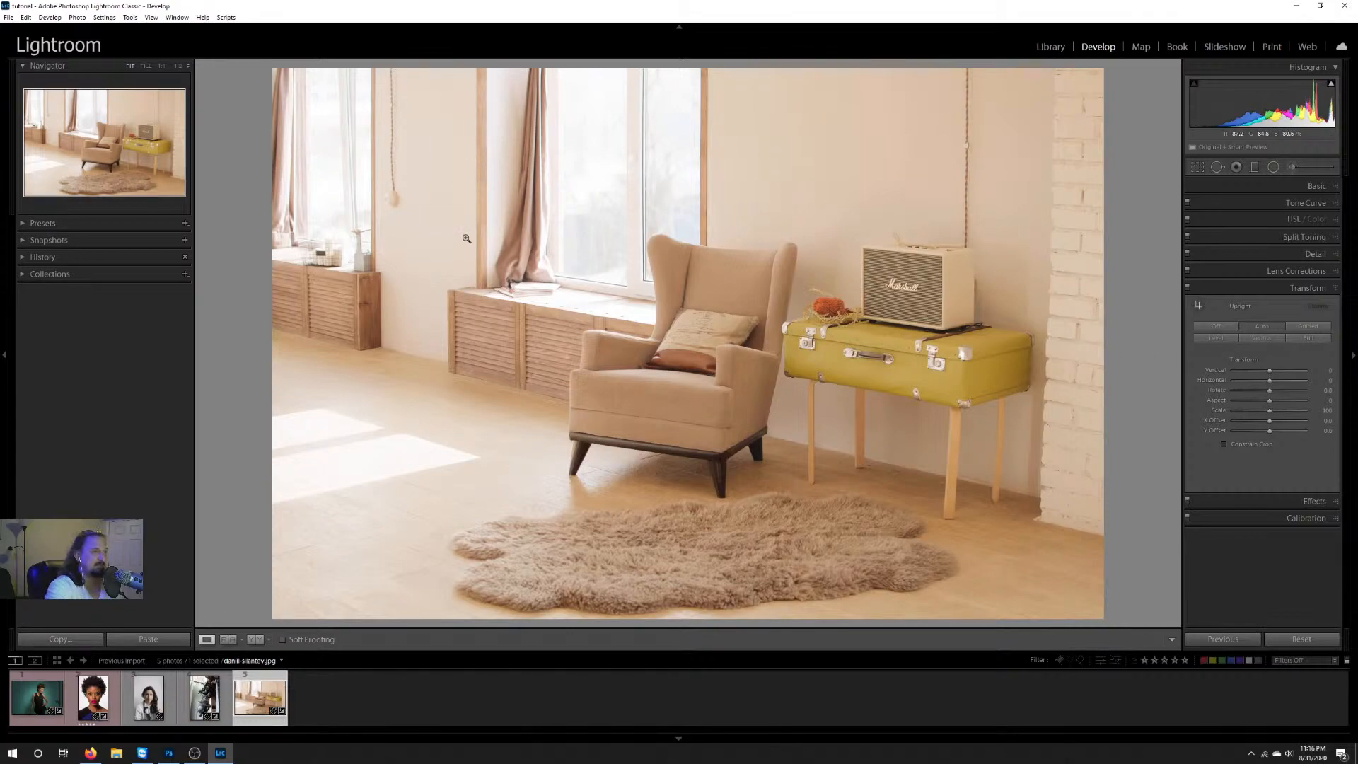
{"action": "left_click", "coordinate": [1224, 327]}
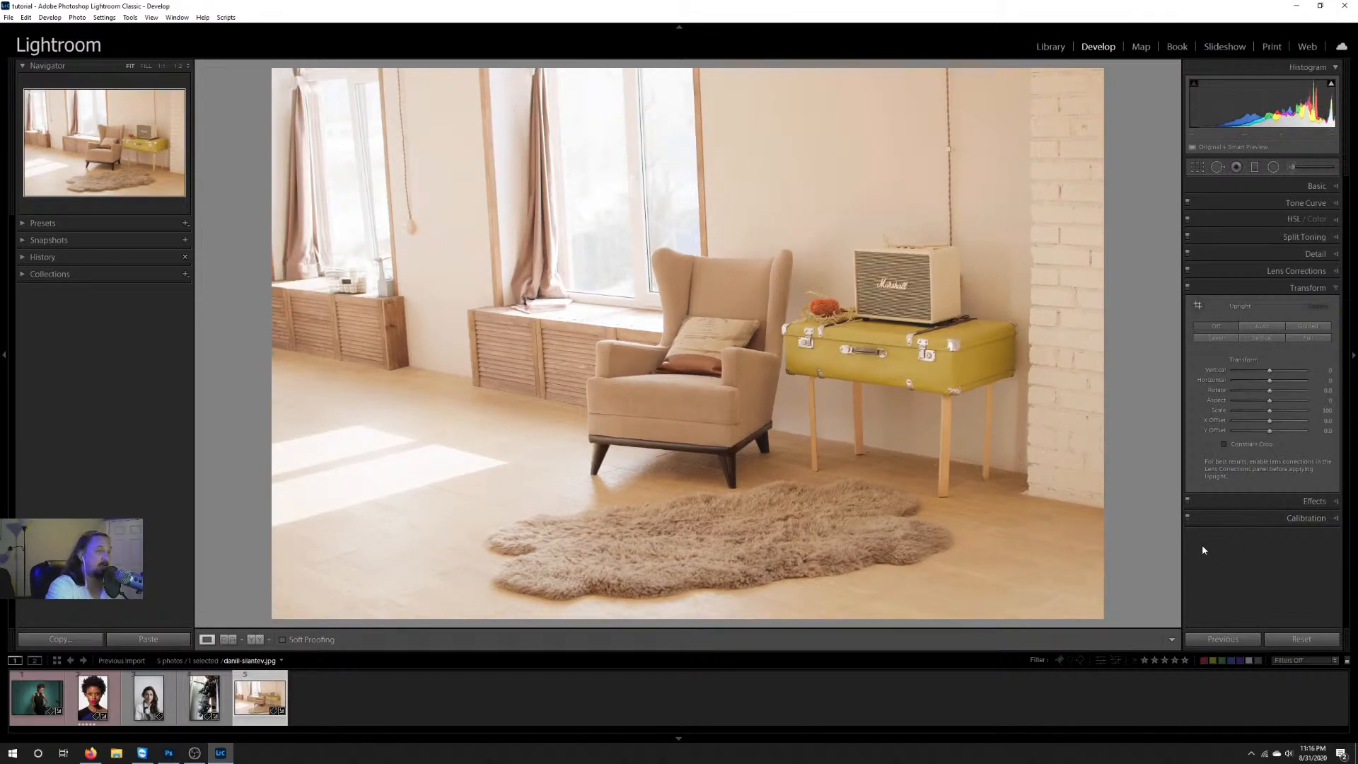
Step: Straighten the interior's verticals with Guided Upright, placing guides along the brick wall's edge and the window's wooden frame
{"action": "left_click", "coordinate": [1308, 326]}
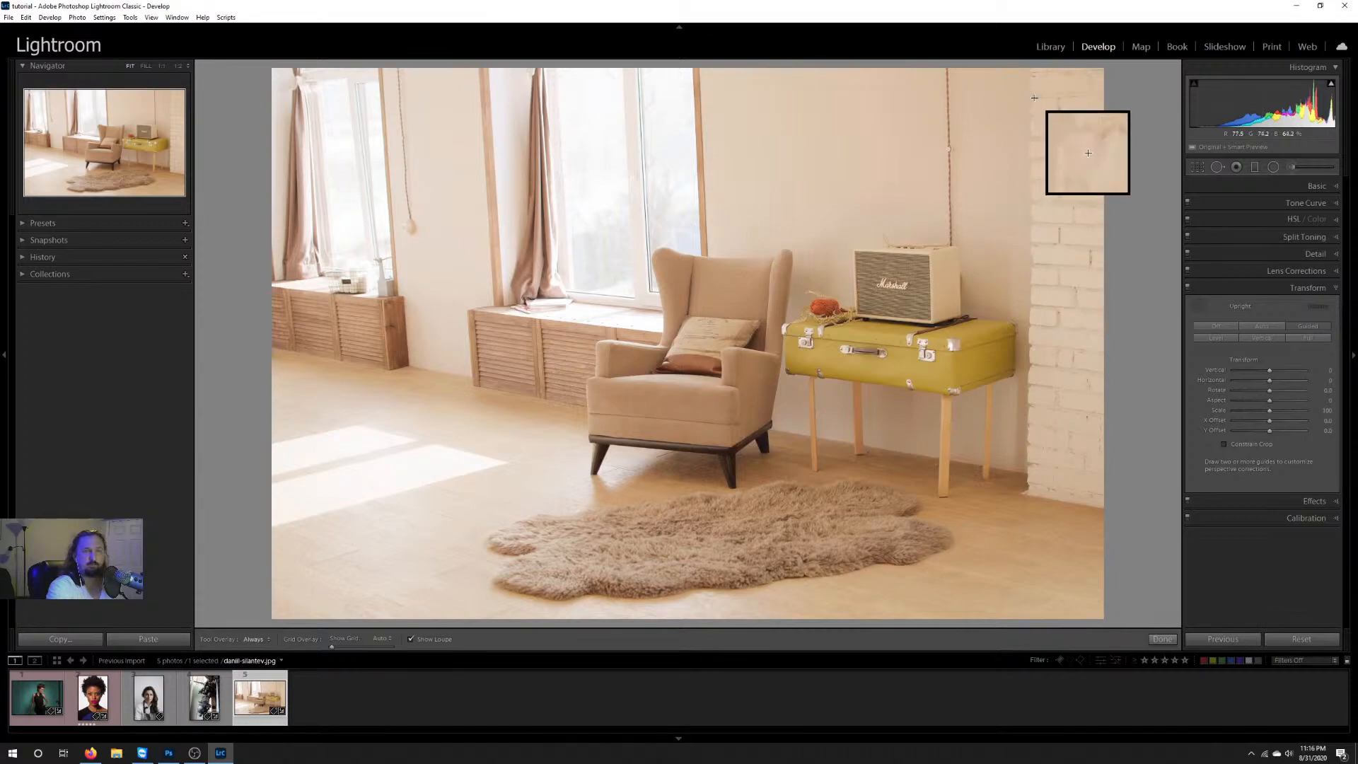
{"action": "mouse_move", "coordinate": [1029, 88]}
{"action": "left_mouse_down"}
{"action": "mouse_move", "coordinate": [1020, 520]}
{"action": "mouse_move", "coordinate": [1029, 125]}
{"action": "mouse_move", "coordinate": [1027, 452]}
{"action": "mouse_move", "coordinate": [1010, 468]}
{"action": "mouse_move", "coordinate": [1026, 478]}
{"action": "left_mouse_up"}
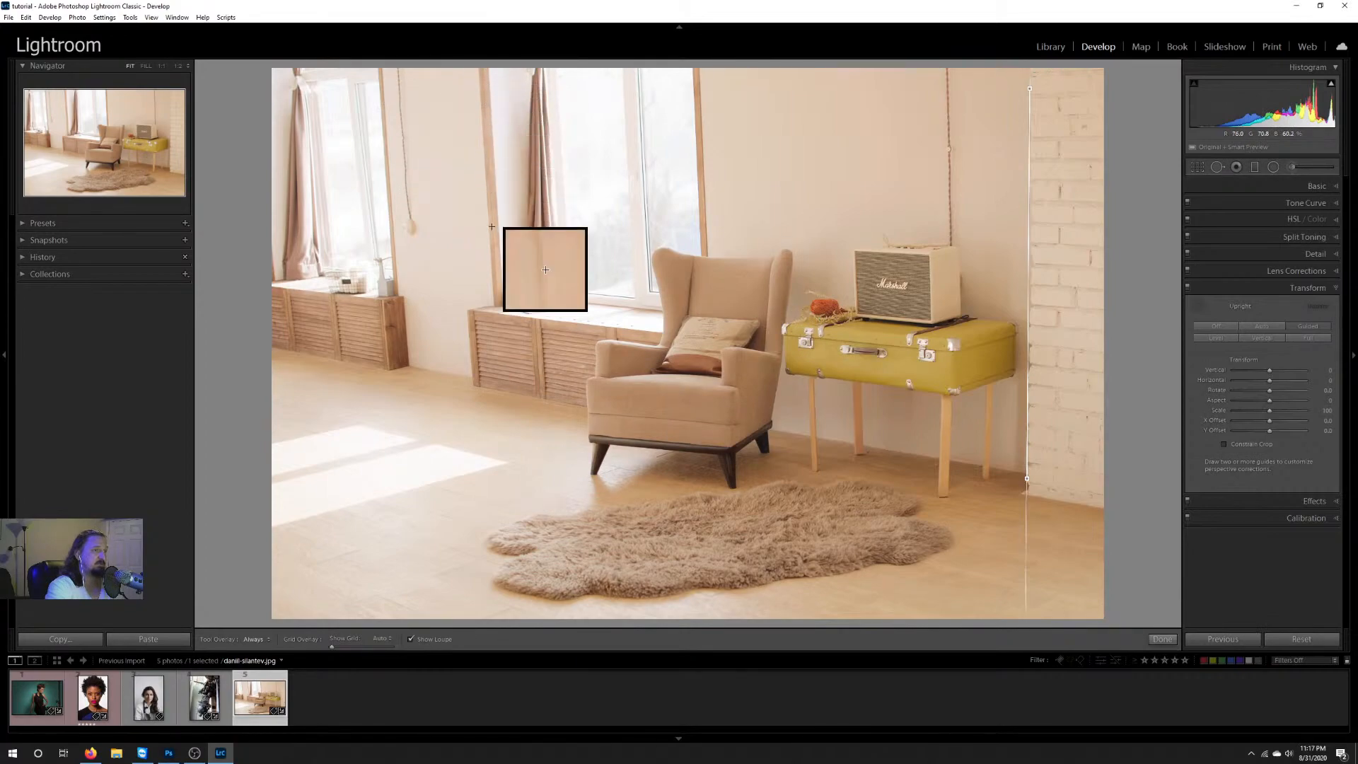
{"action": "mouse_move", "coordinate": [485, 72]}
{"action": "left_mouse_down"}
{"action": "mouse_move", "coordinate": [489, 338]}
{"action": "mouse_move", "coordinate": [497, 305]}
{"action": "left_mouse_up"}
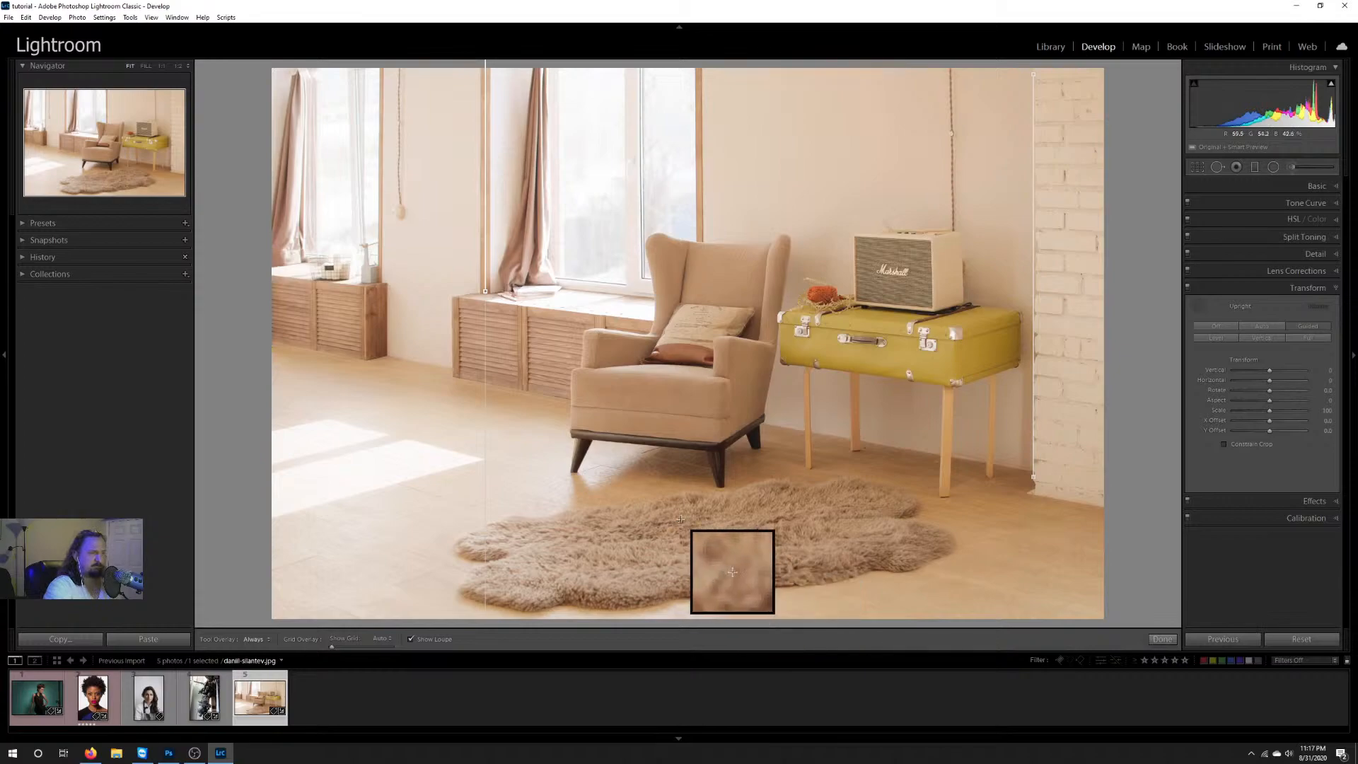
Step: Try two horizontal Upright guides across the armchair's base, and delete both of them
{"action": "left_click_drag", "start_coordinate": [575, 404], "coordinate": [769, 423]}
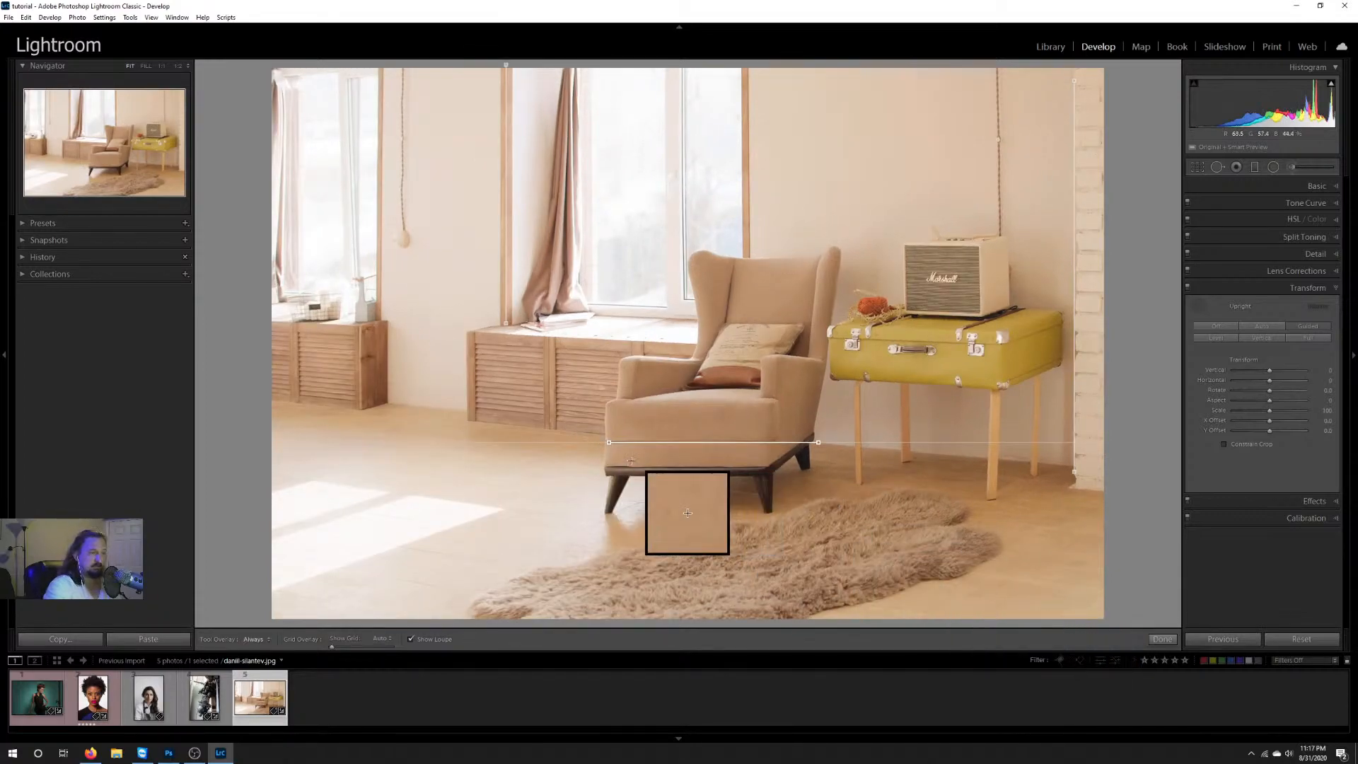
{"action": "left_click_drag", "start_coordinate": [603, 469], "coordinate": [819, 466]}
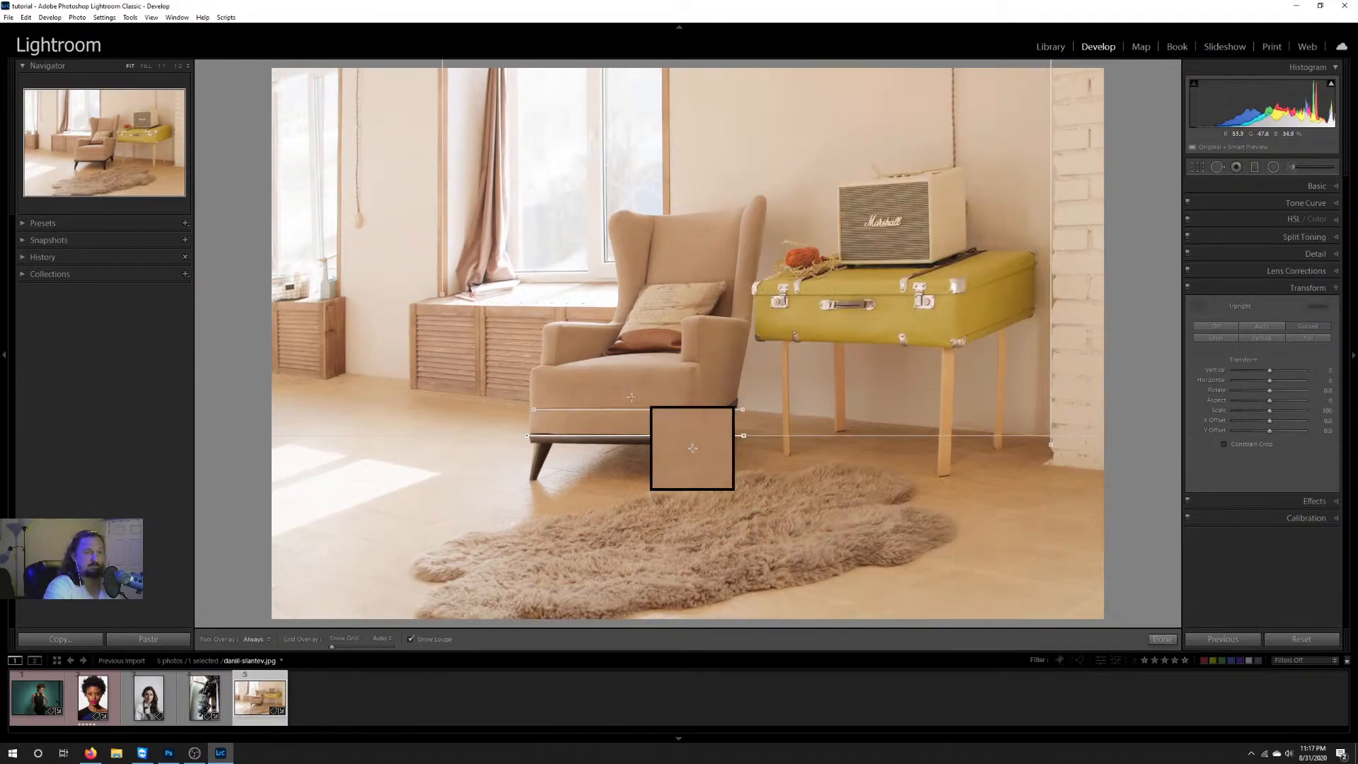
{"action": "right_click", "coordinate": [641, 435]}
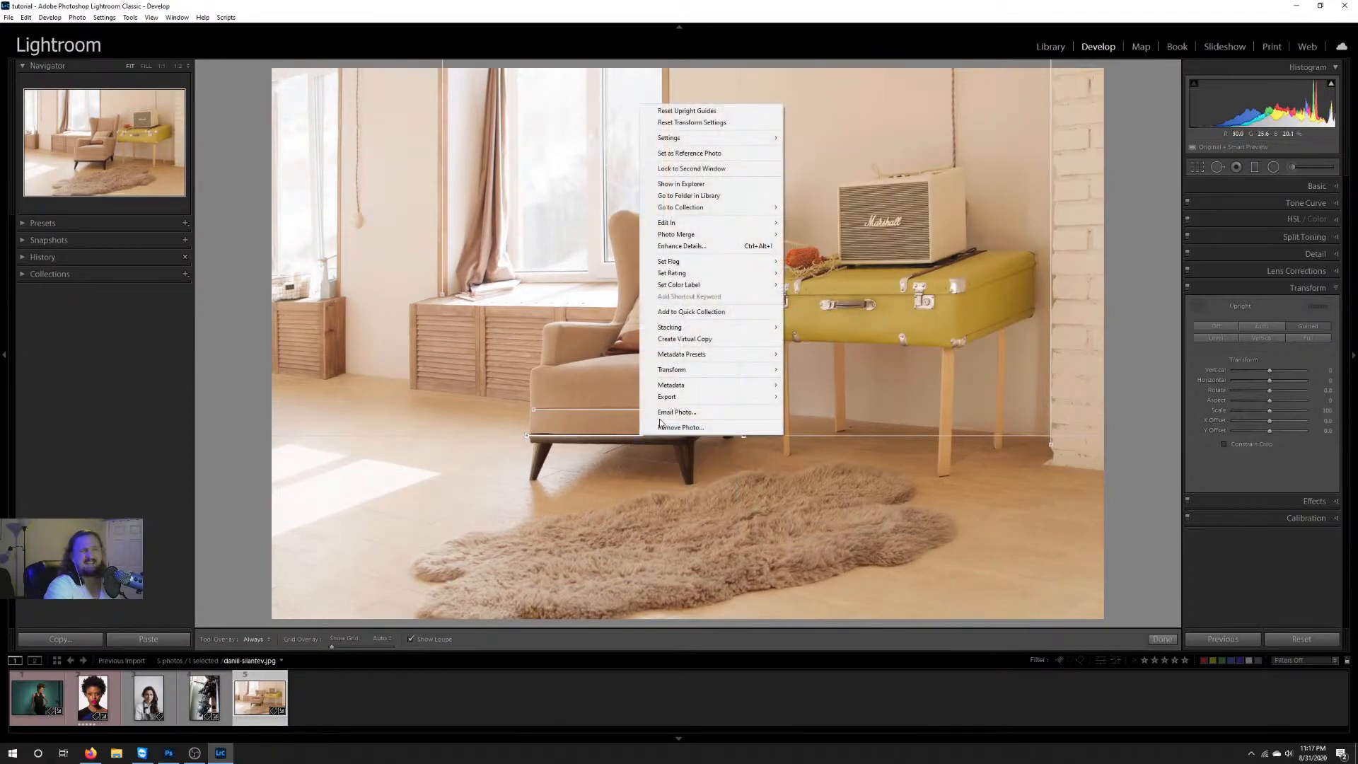
{"action": "left_click", "coordinate": [628, 441]}
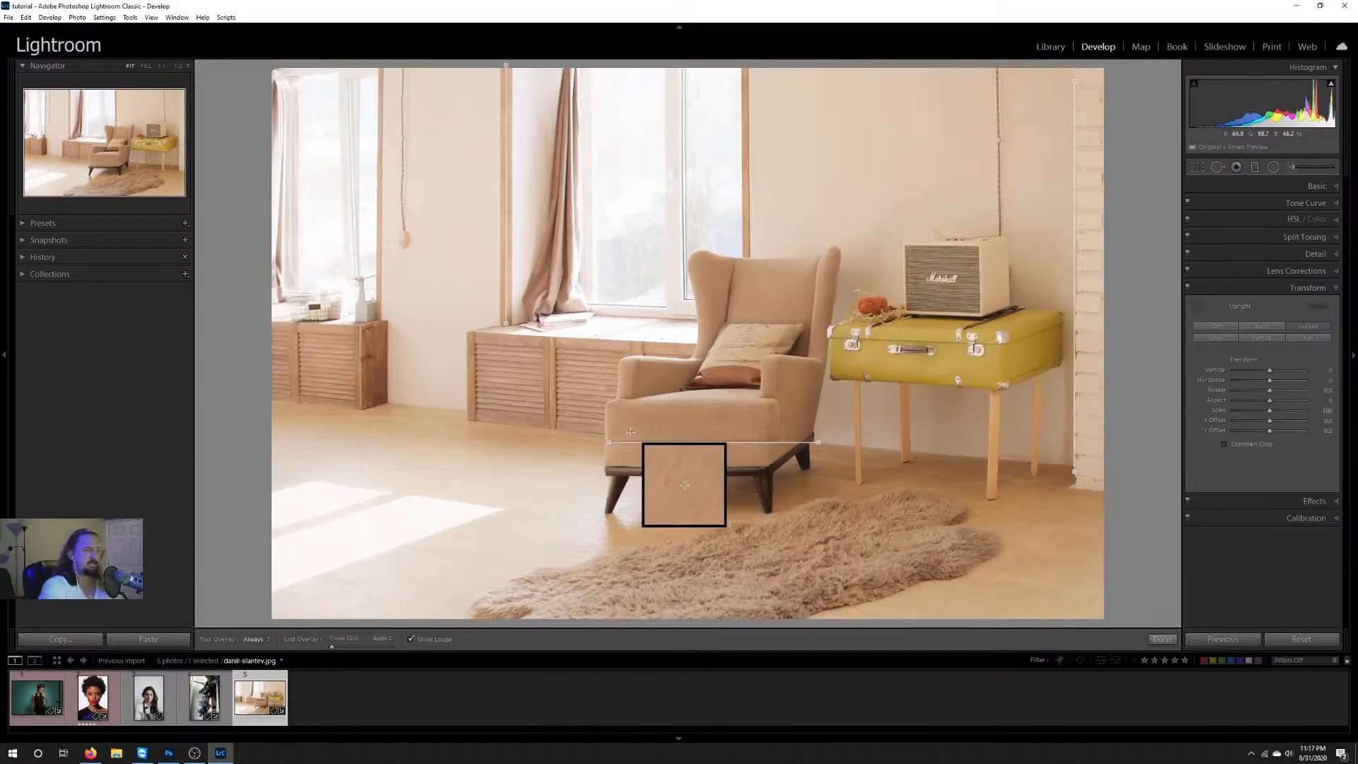
{"action": "left_click", "coordinate": [646, 444]}
{"action": "key", "text": "Delete"}
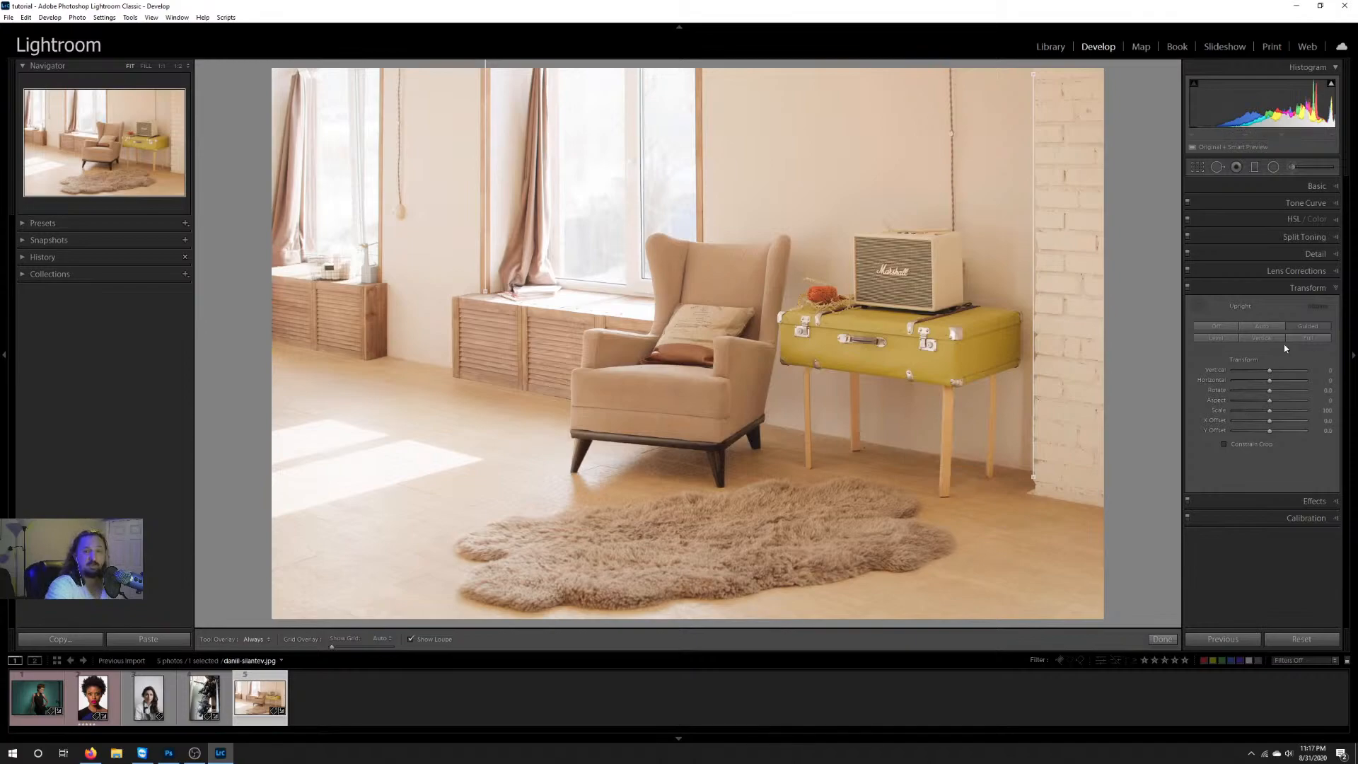
Step: Collapse the Transform settings, expand the Basic adjustments, and select the Retouch Eyes.jpg portrait
{"action": "left_click", "coordinate": [1337, 288]}
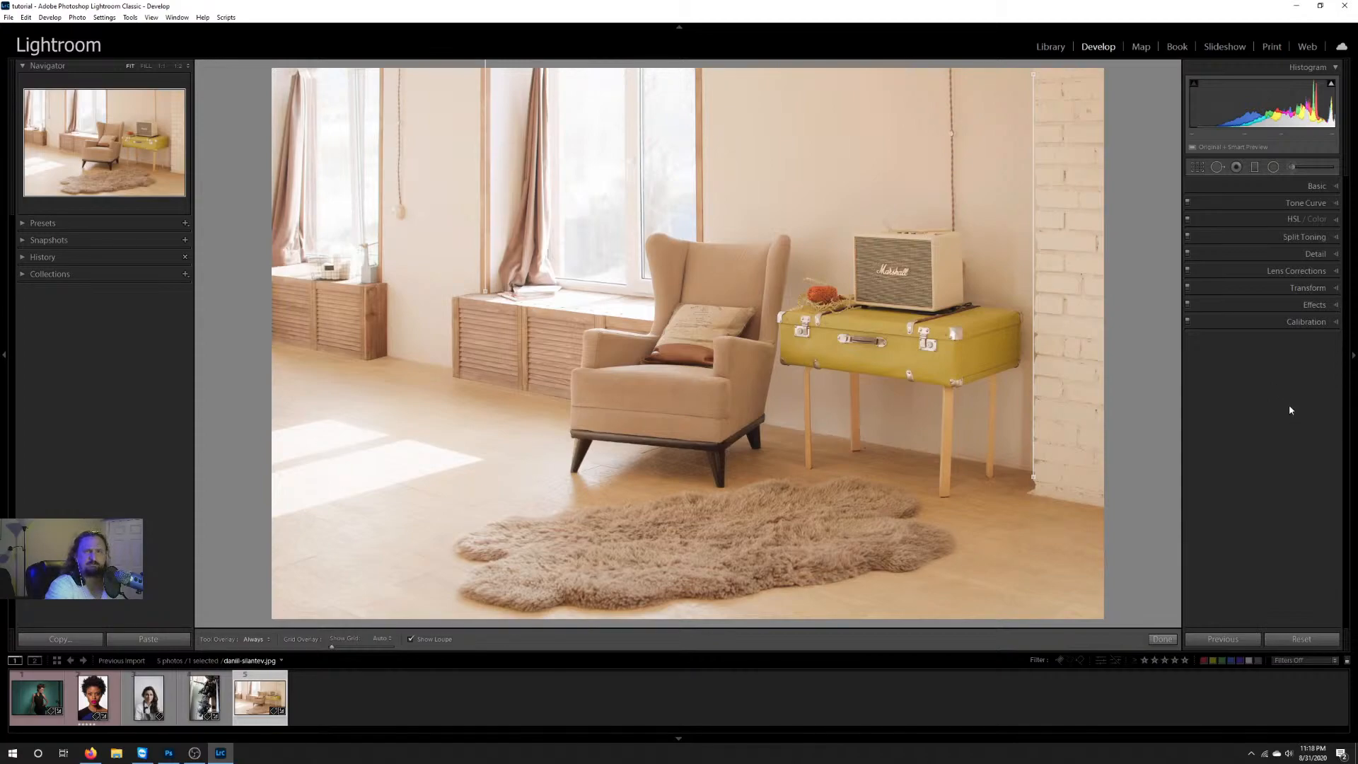
{"action": "left_click", "coordinate": [1312, 186]}
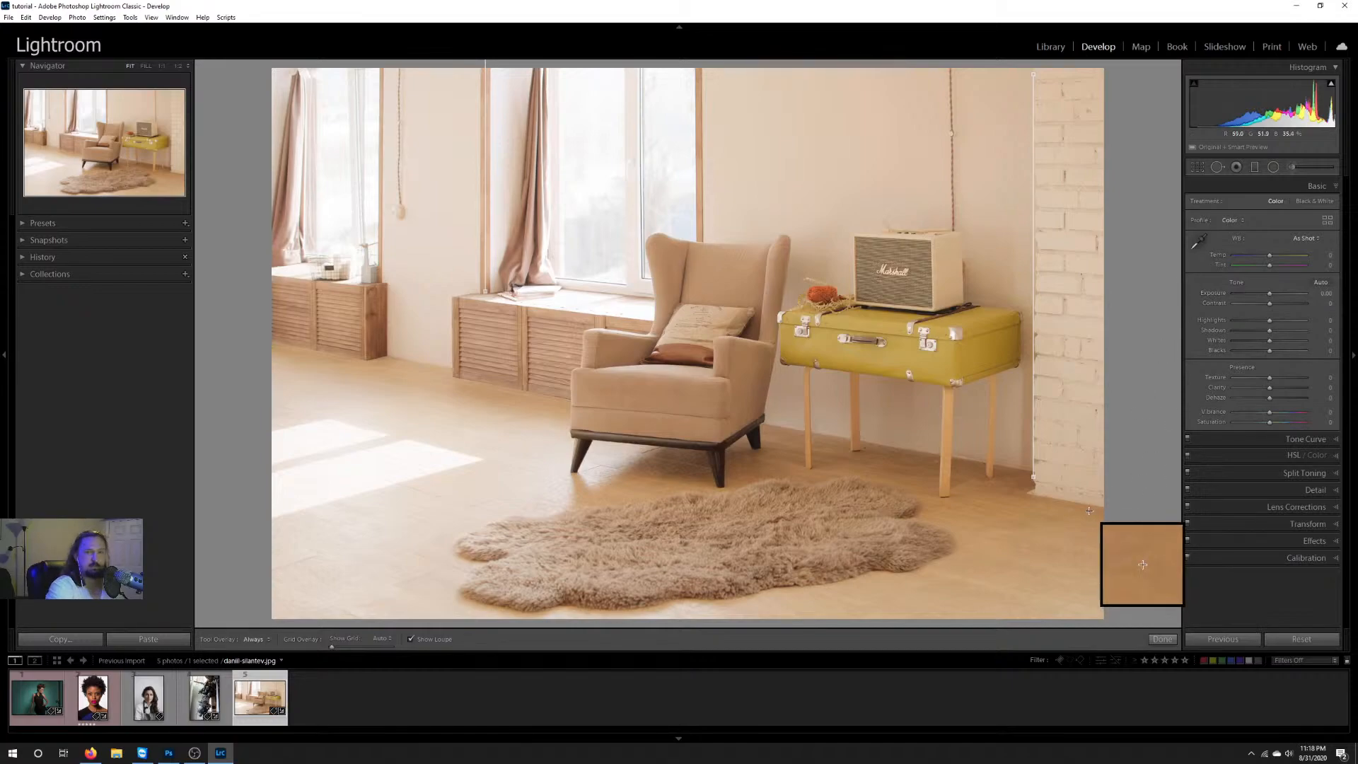
{"action": "left_click", "coordinate": [149, 698]}
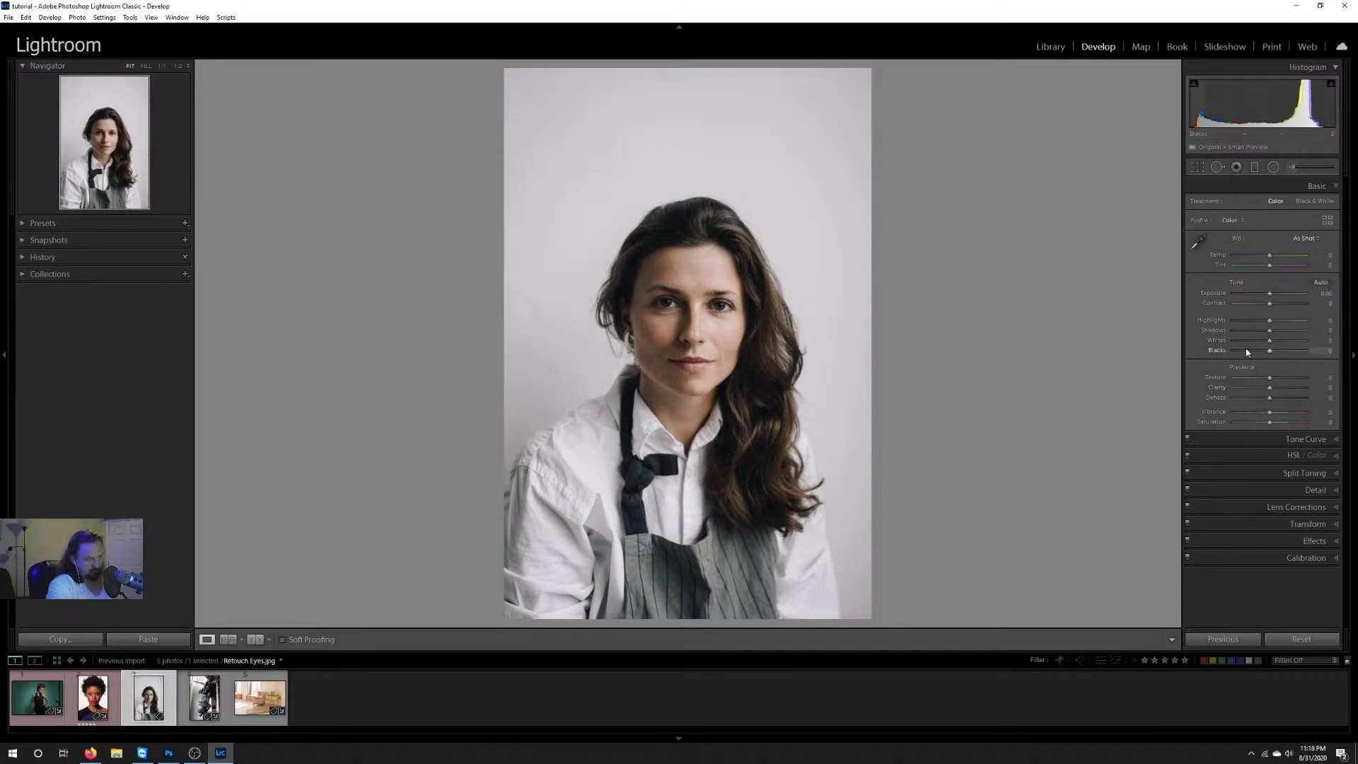
Step: Sample the portrait's white balance from the white shirt, and again from the grey striped apron
{"action": "left_click", "coordinate": [1201, 244]}
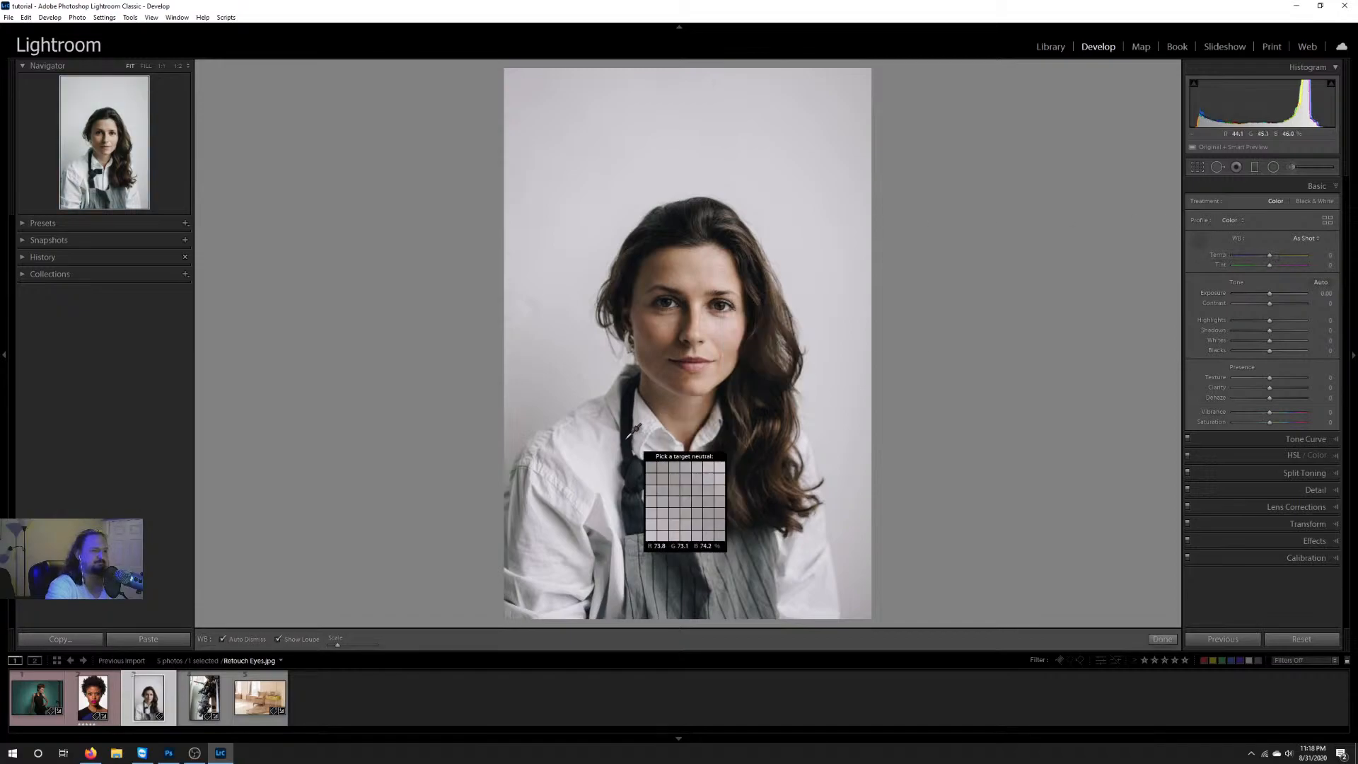
{"action": "left_click", "coordinate": [590, 460]}
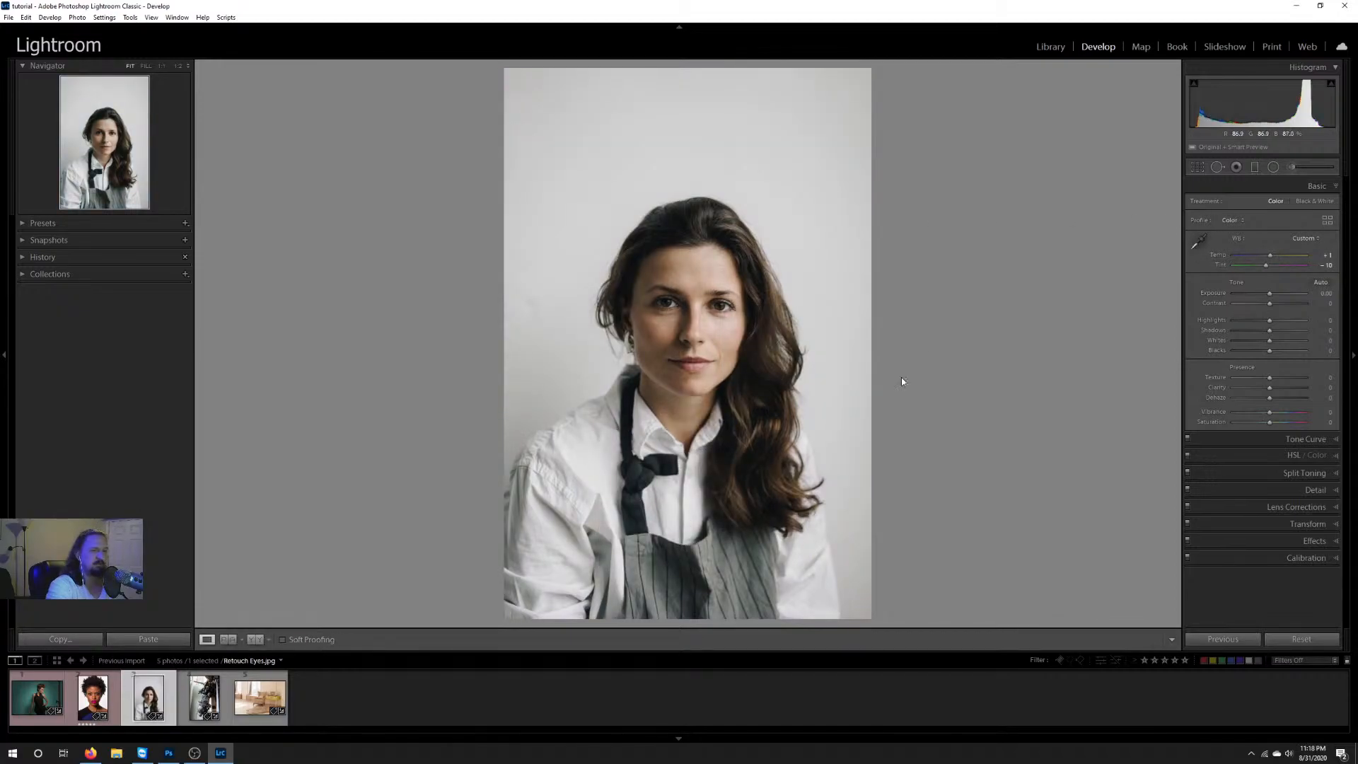
{"action": "left_click", "coordinate": [1198, 243]}
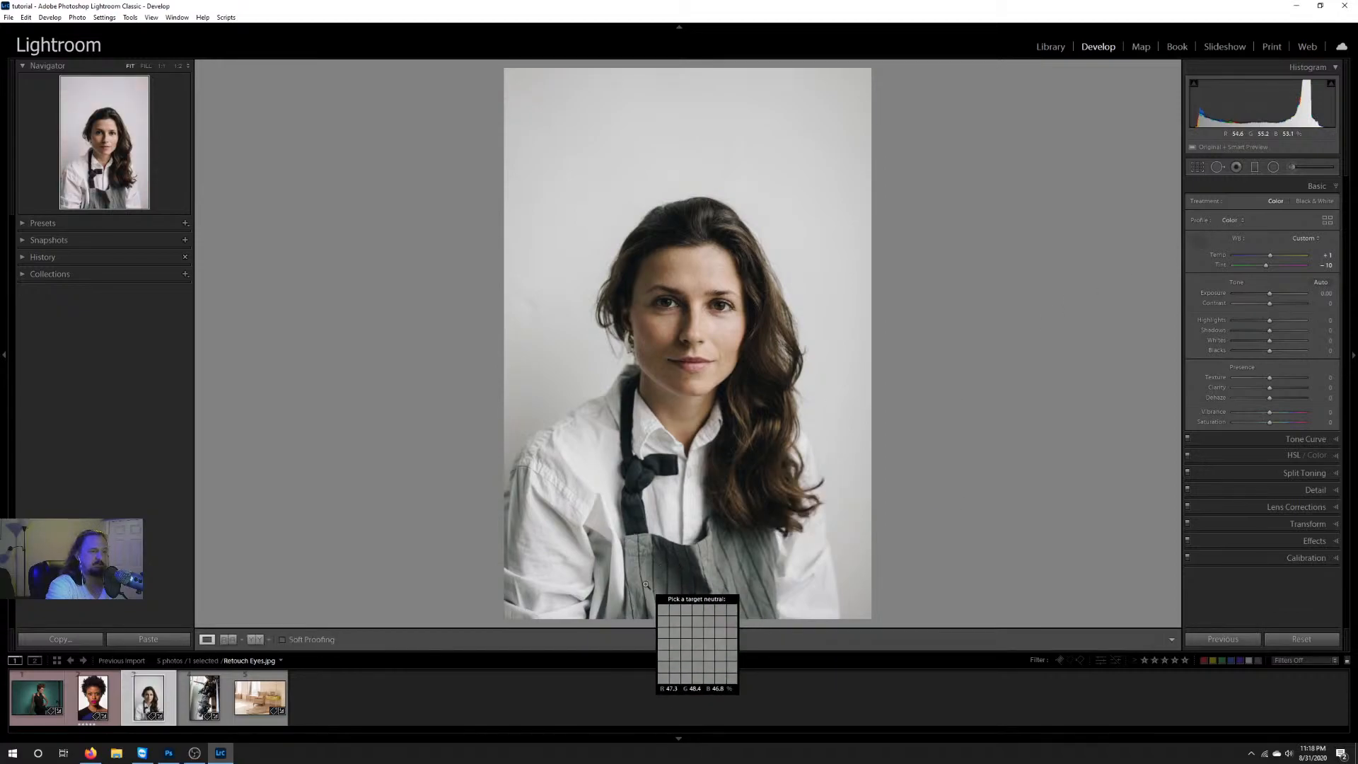
{"action": "left_click", "coordinate": [707, 598]}
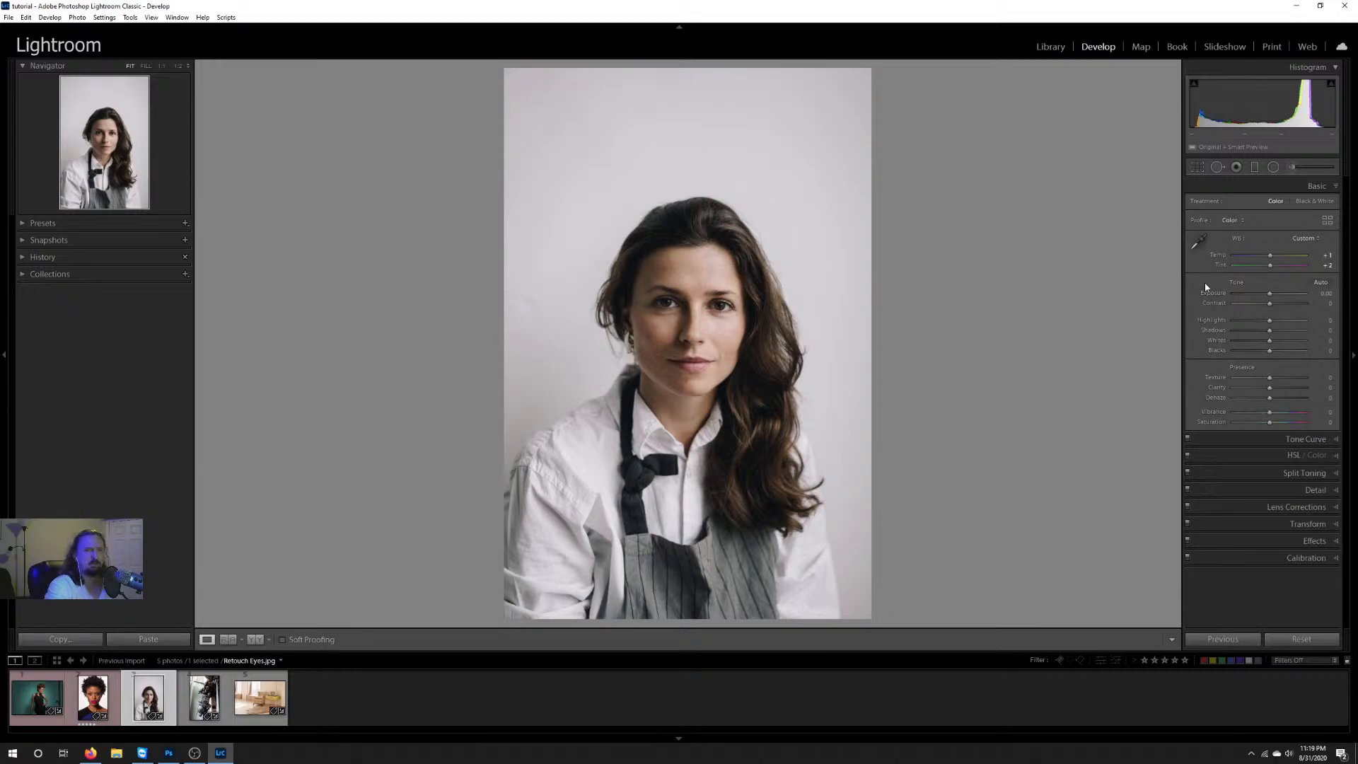
Step: Try the Auto white balance on the portrait, and replace it with a neutral sample from the apron
{"action": "left_click", "coordinate": [1301, 241]}
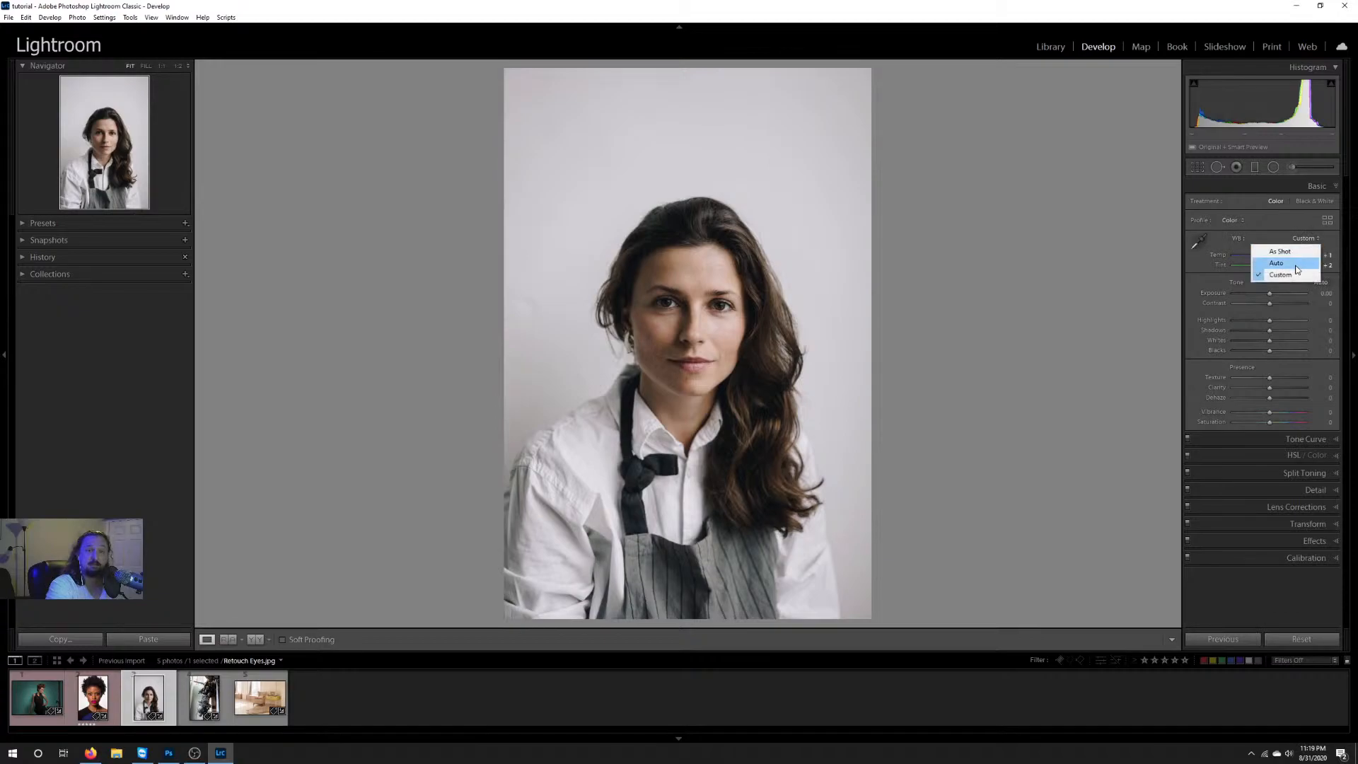
{"action": "left_click", "coordinate": [1298, 266]}
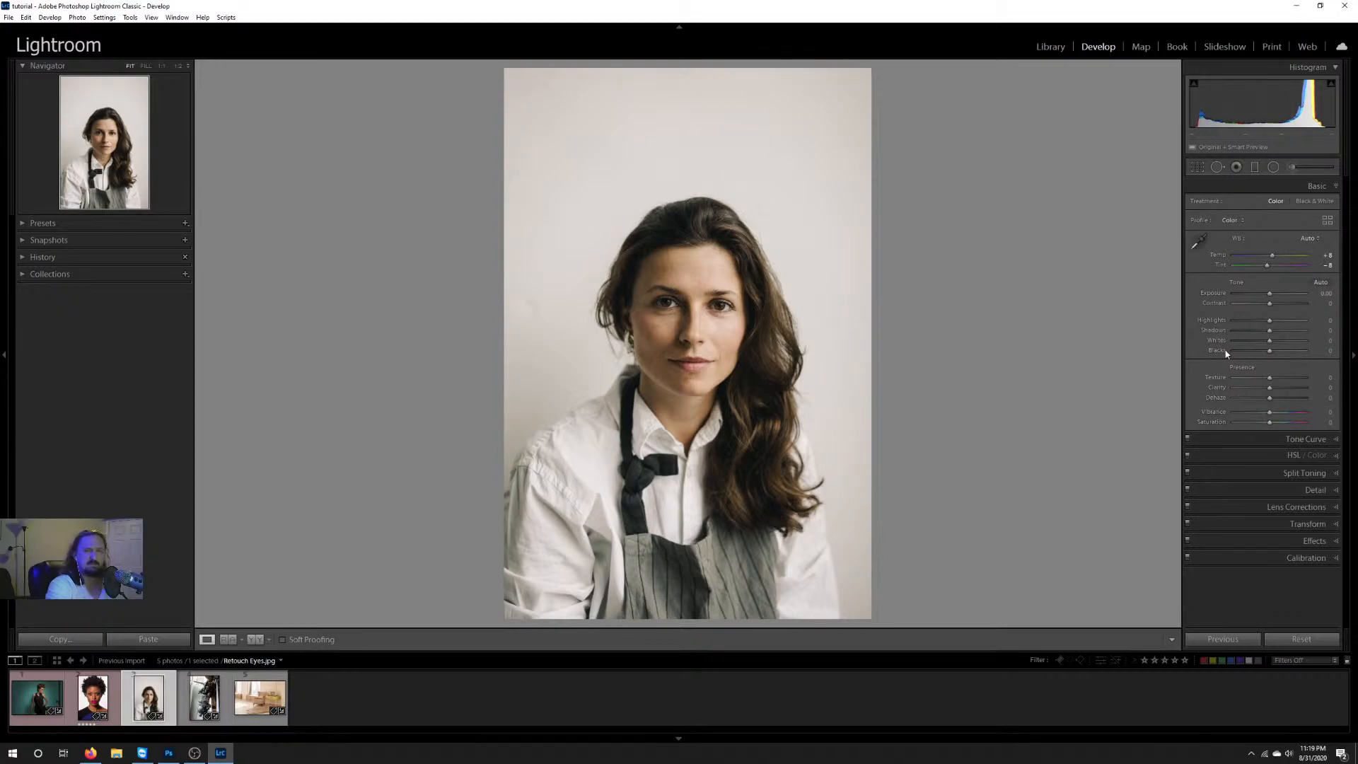
{"action": "left_click", "coordinate": [1200, 244]}
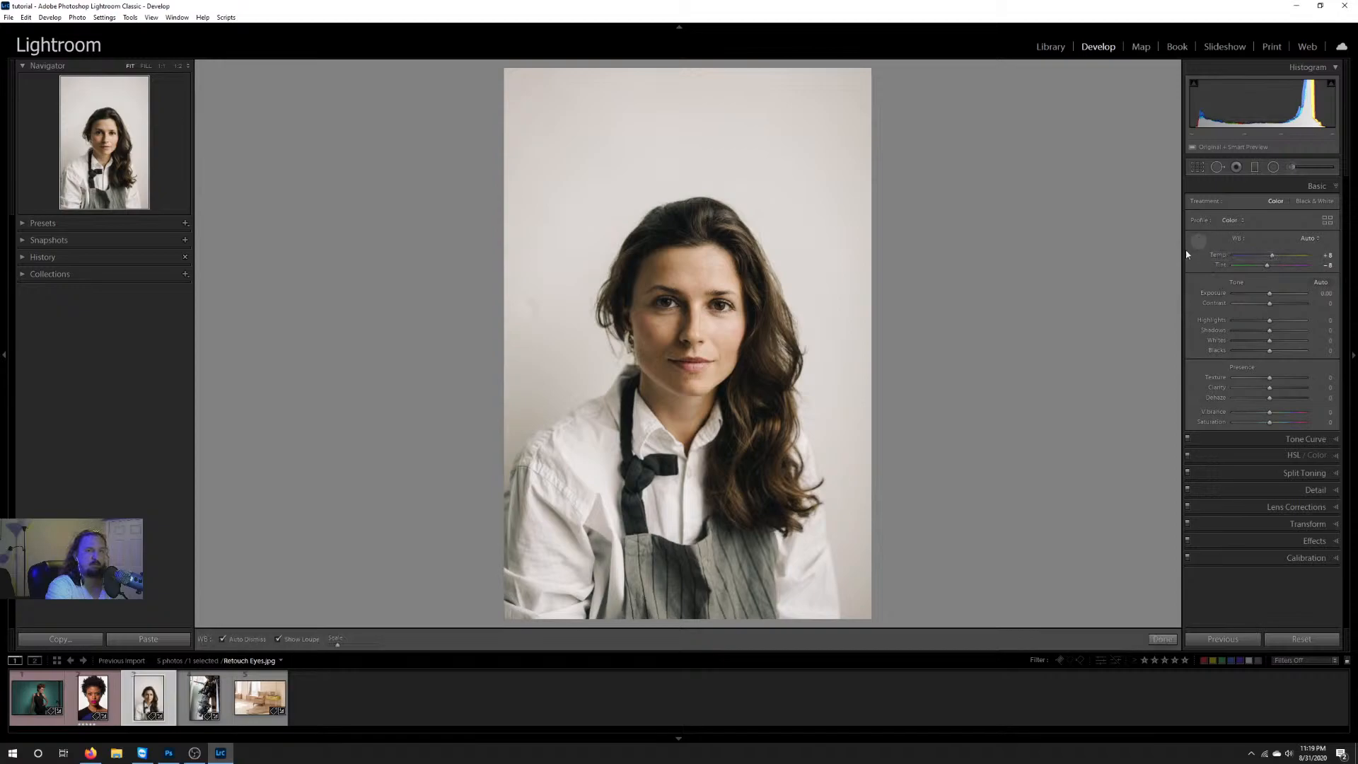
{"action": "left_click", "coordinate": [653, 595]}
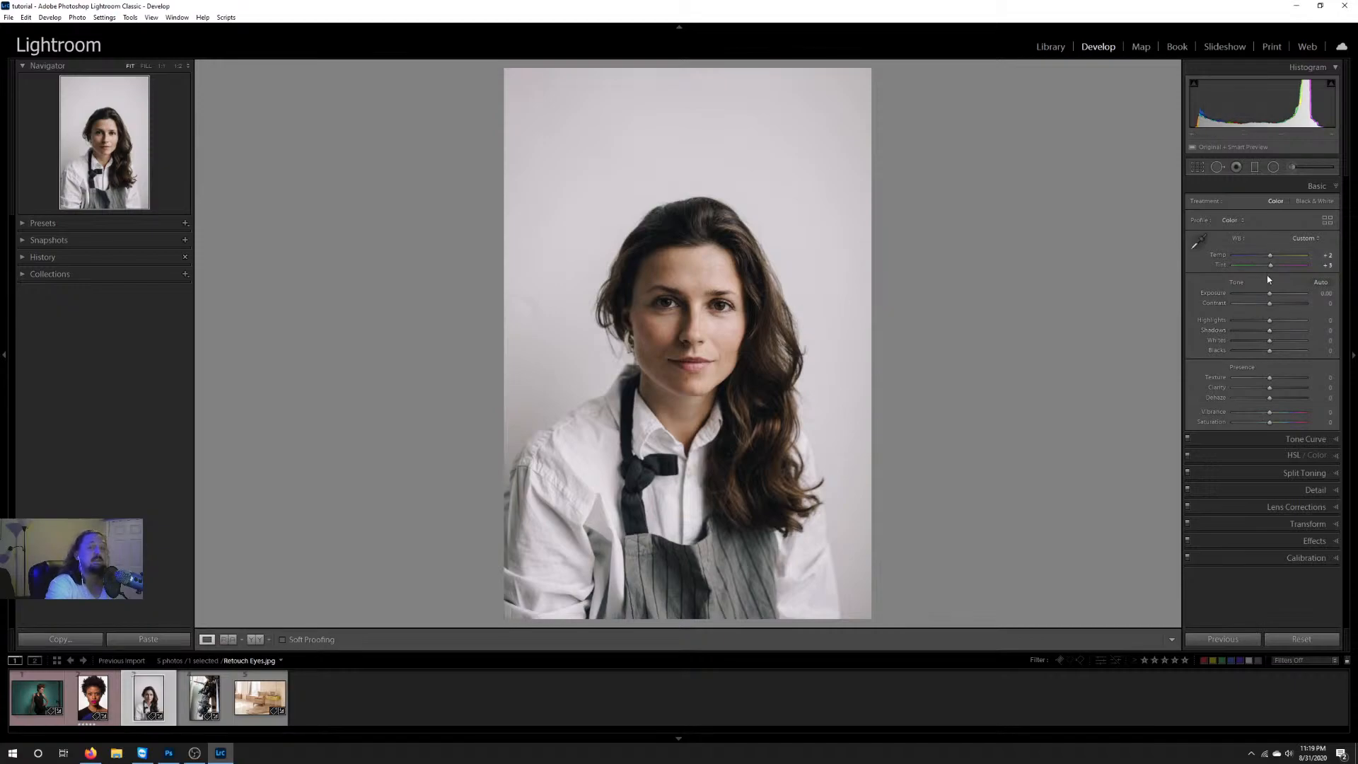
Step: Try warmer and cooler Temp values on the portrait, such as +13 and -15
{"action": "left_click_drag", "start_coordinate": [1270, 256], "coordinate": [1276, 260]}
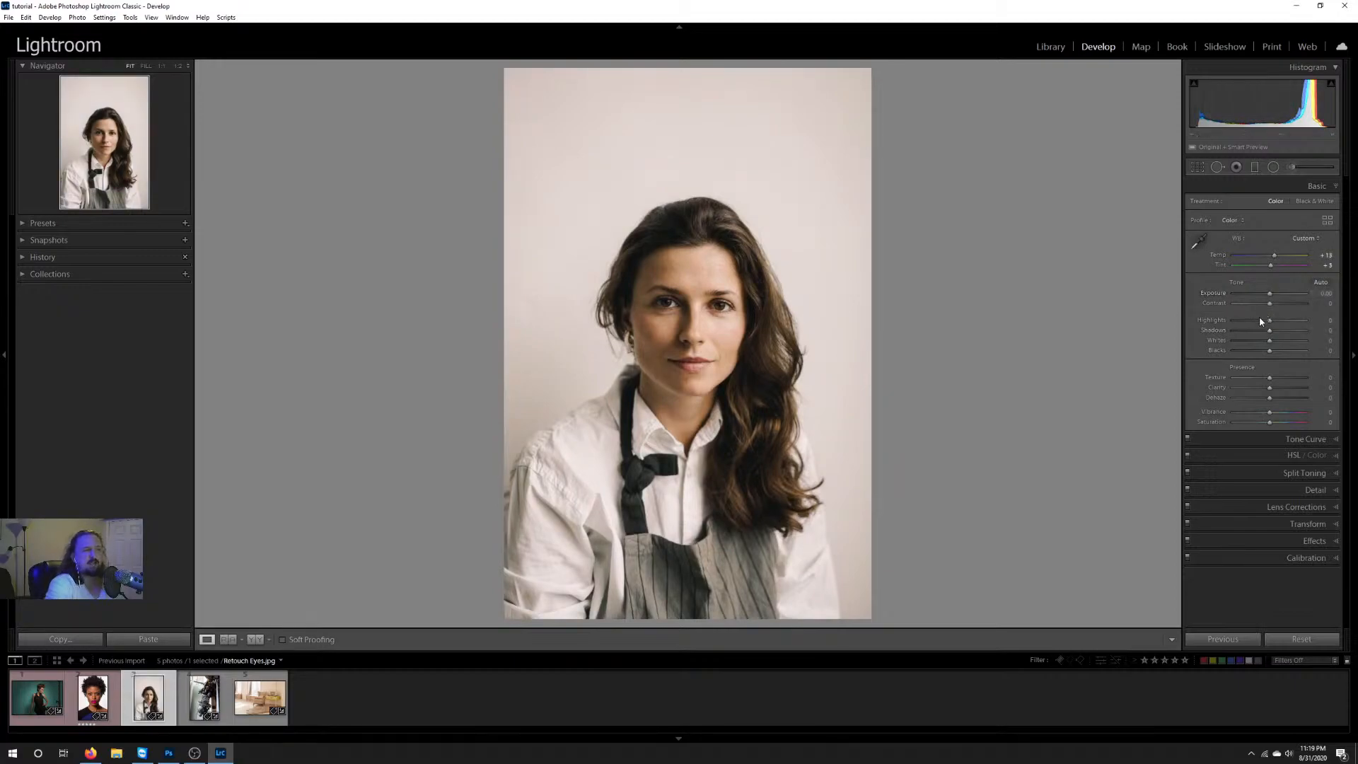
{"action": "double_click", "coordinate": [1270, 257]}
{"action": "left_click_drag", "start_coordinate": [1270, 259], "coordinate": [1265, 260]}
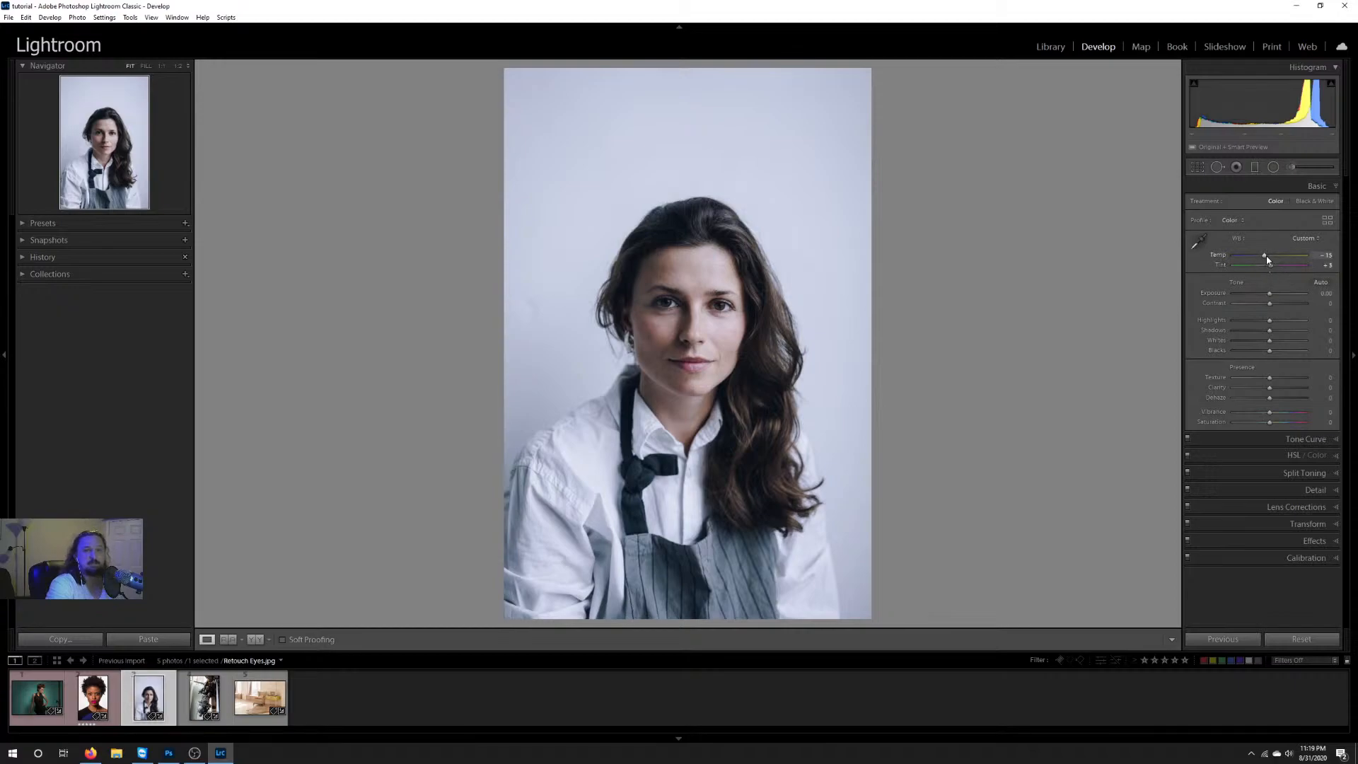
{"action": "left_click_drag", "start_coordinate": [1268, 260], "coordinate": [1272, 259]}
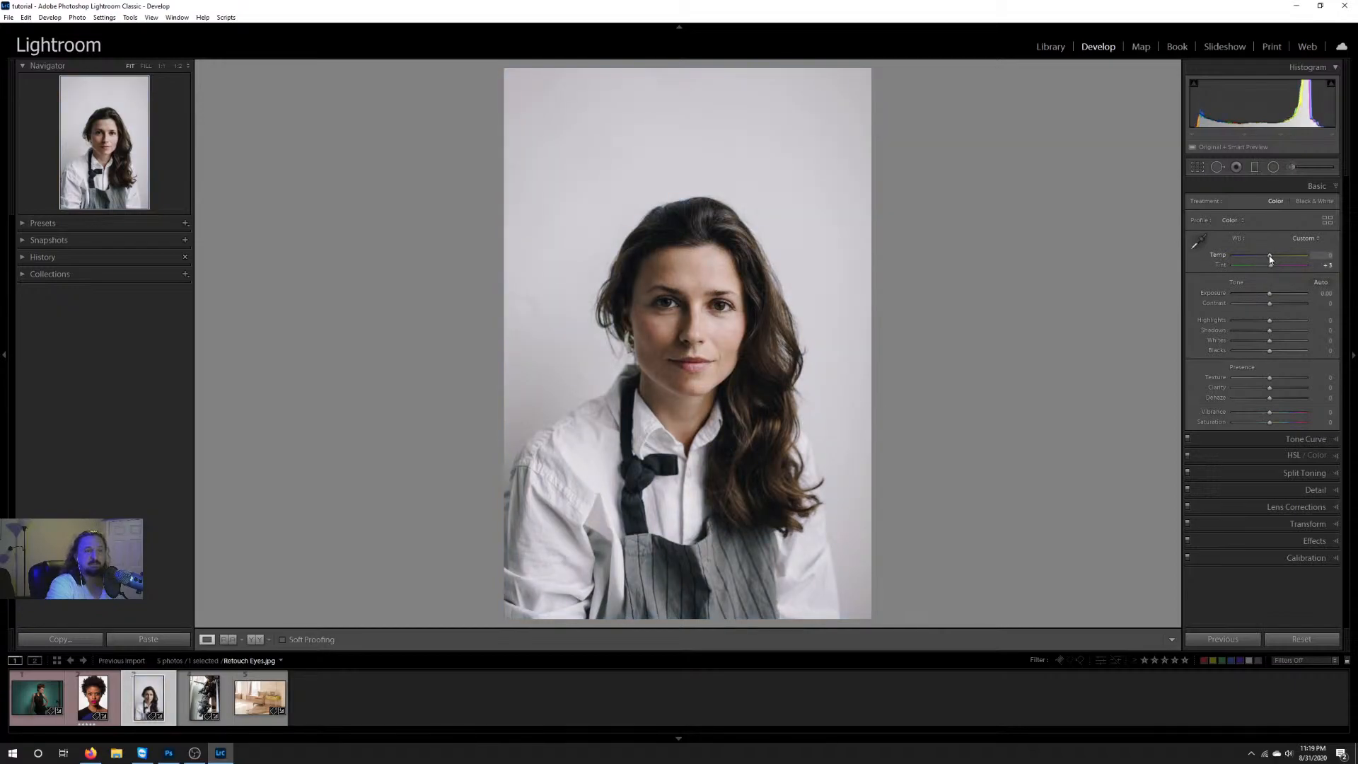
Step: Set the portrait's white balance by sampling the grey striped apron as the neutral target
{"action": "left_click", "coordinate": [1201, 243]}
{"action": "left_click", "coordinate": [646, 579]}
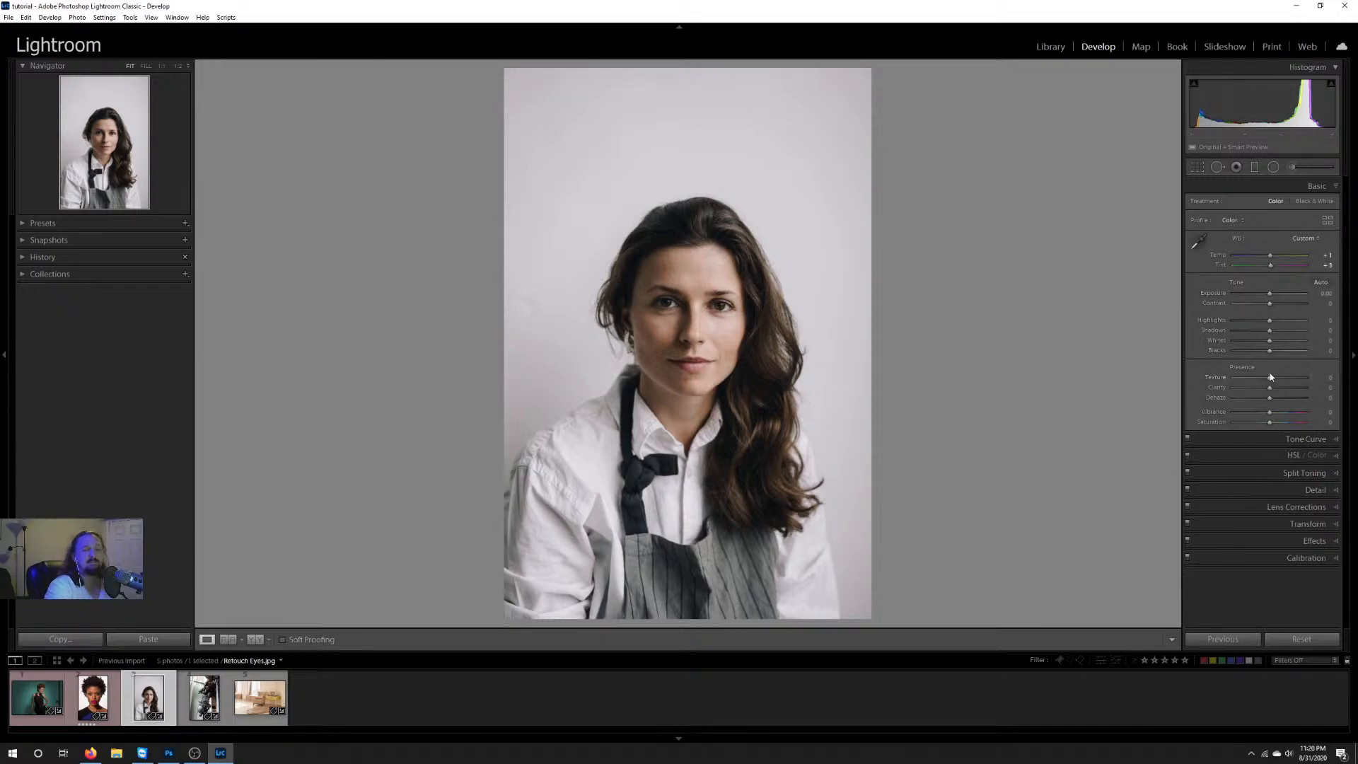
Step: Apply the Auto tone adjustment to the portrait, and reset all of its Develop settings
{"action": "left_click", "coordinate": [1320, 282]}
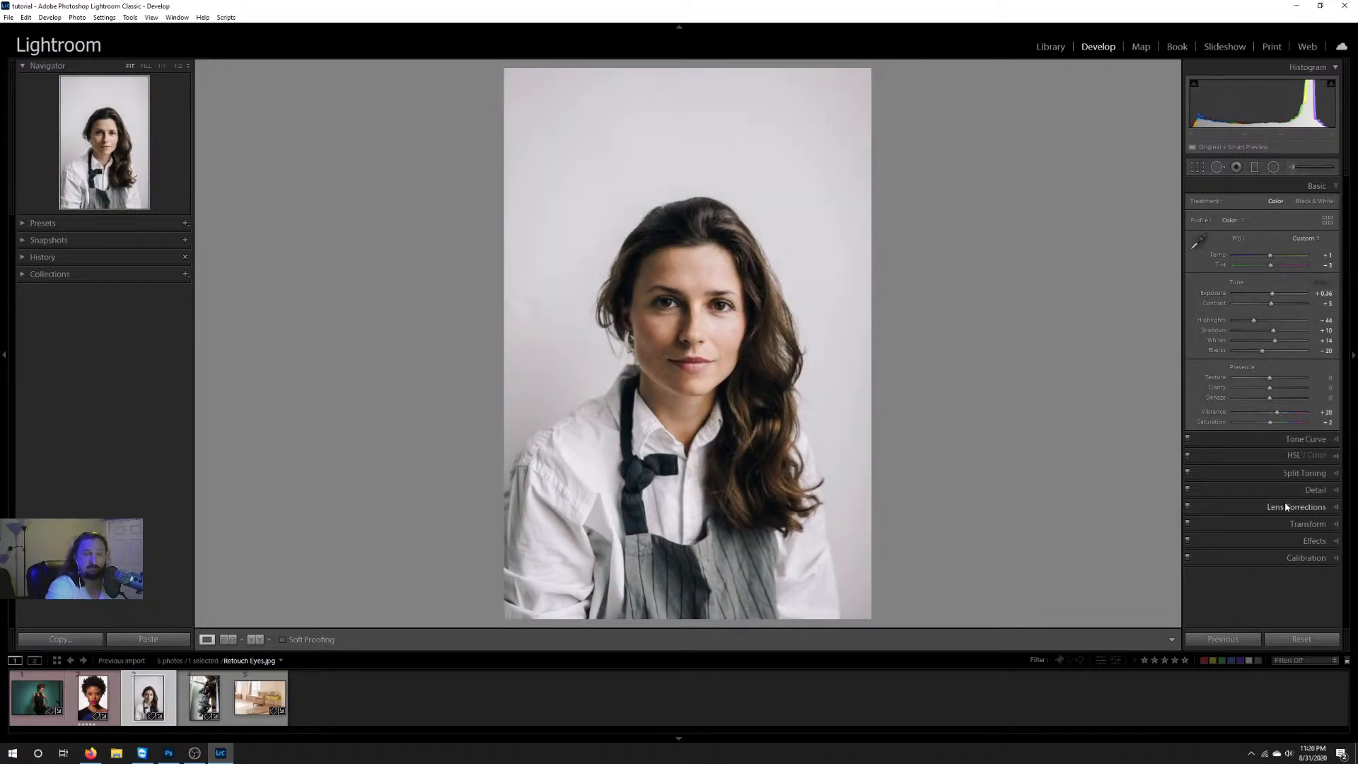
{"action": "left_click", "coordinate": [1242, 635]}
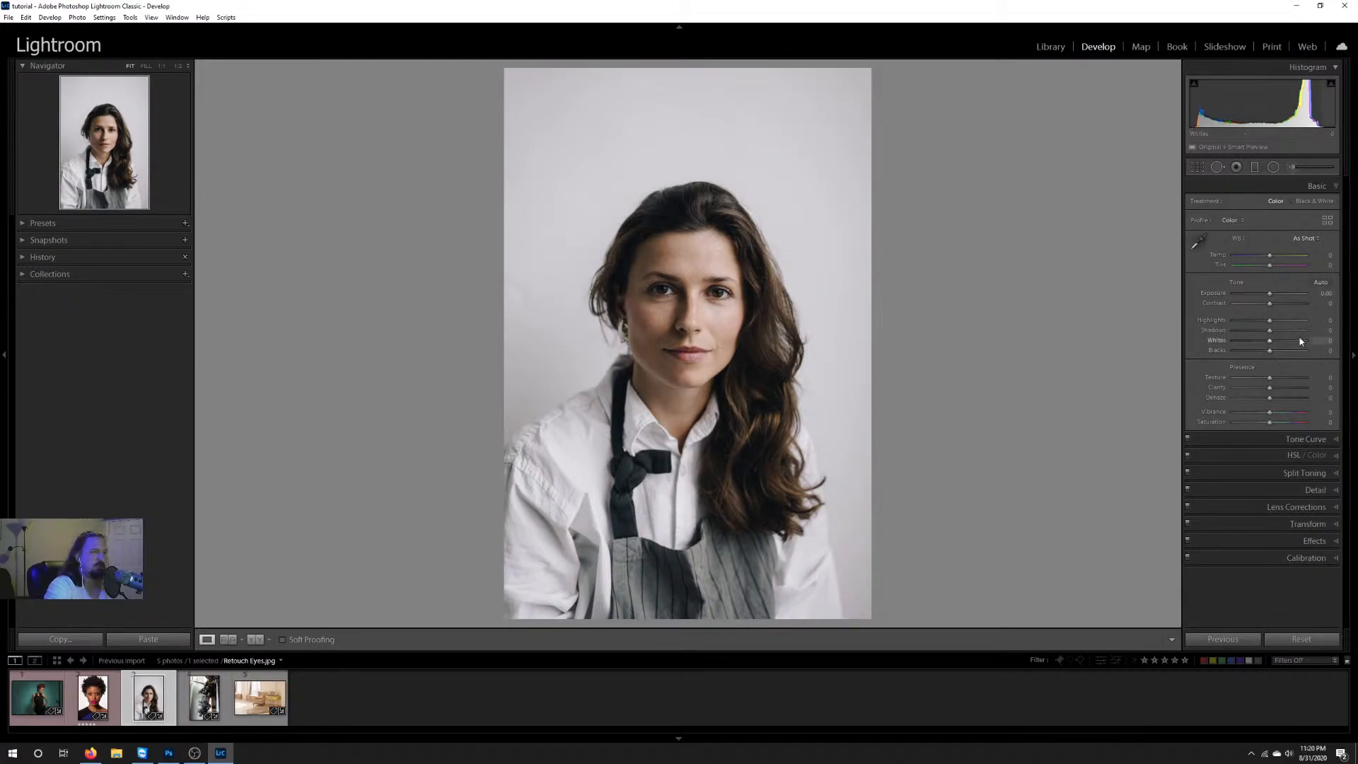
Step: Try the Auto white balance on ColorTone.dng, and clear all of the photo's adjustments
{"action": "left_click", "coordinate": [37, 710]}
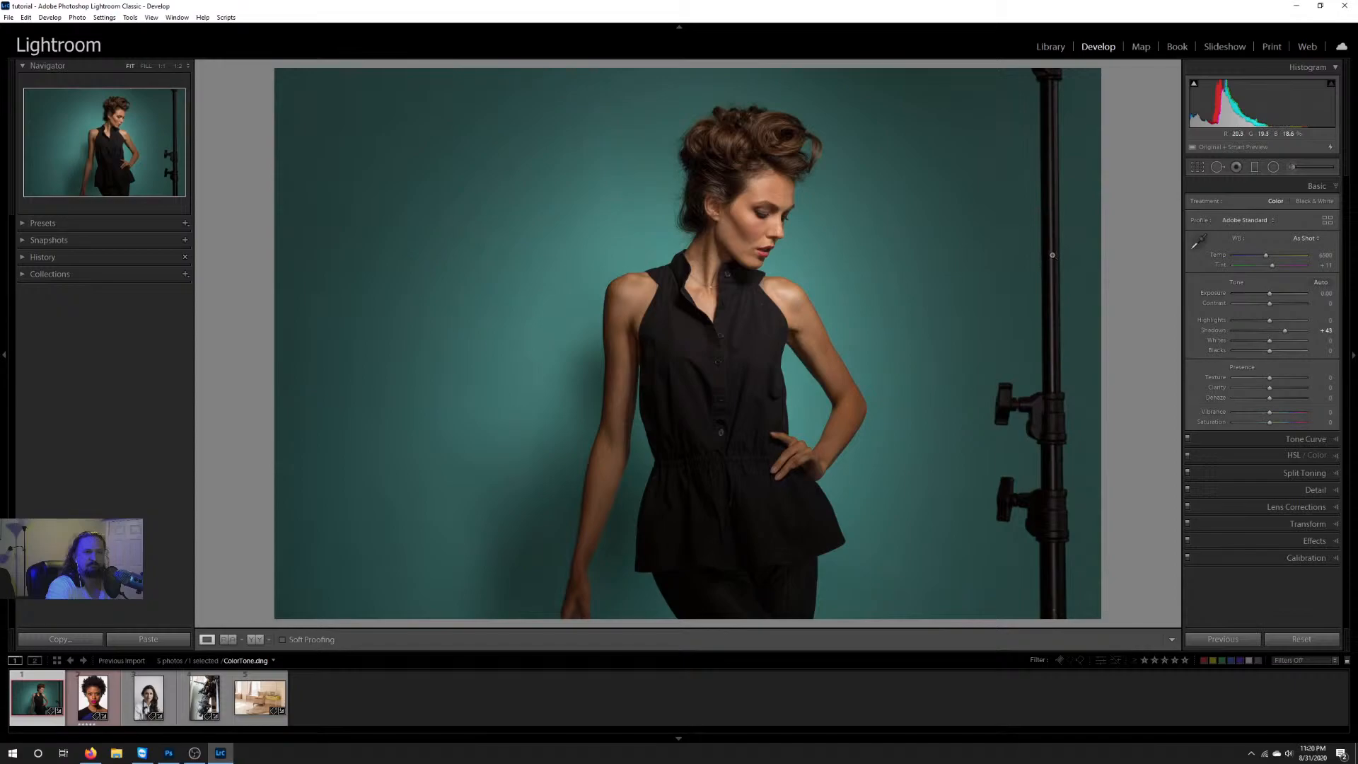
{"action": "left_click", "coordinate": [1307, 238]}
{"action": "left_click", "coordinate": [1303, 262]}
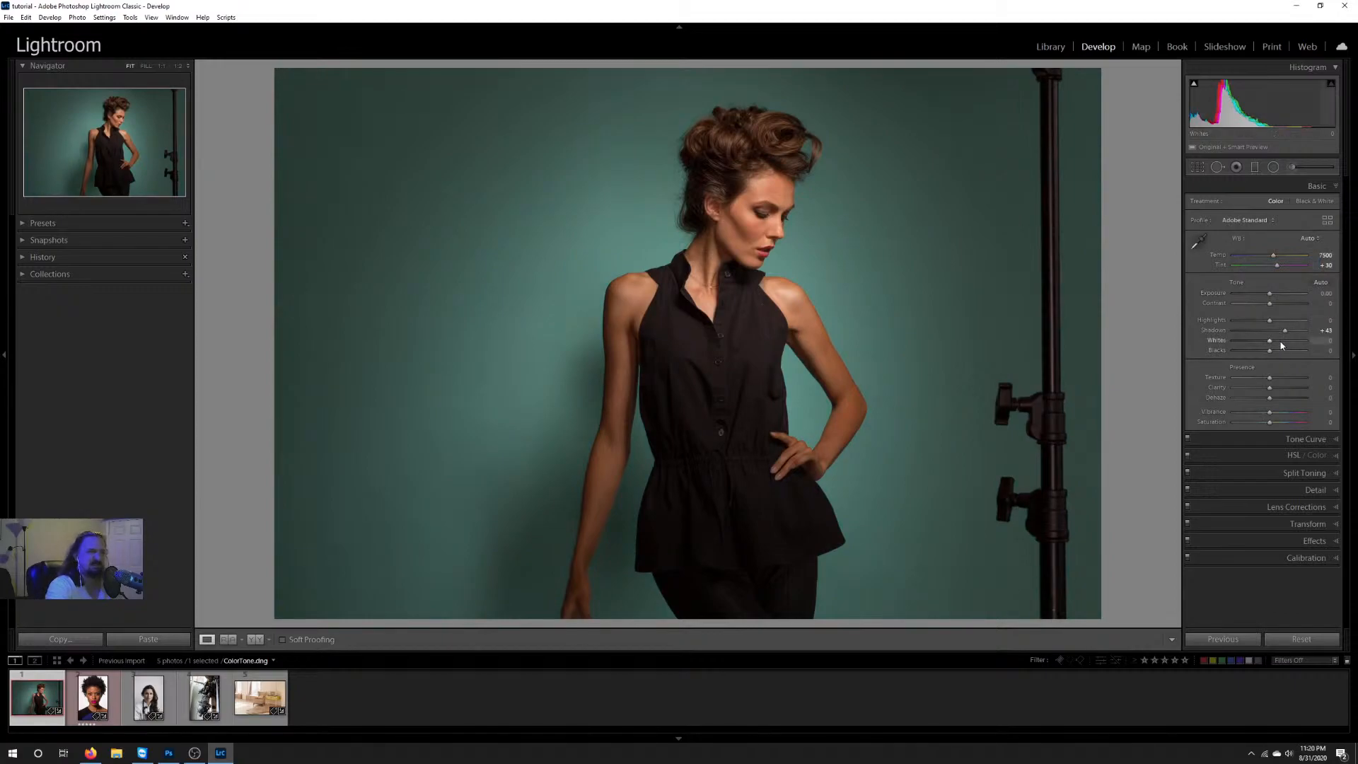
{"action": "left_click", "coordinate": [1223, 639]}
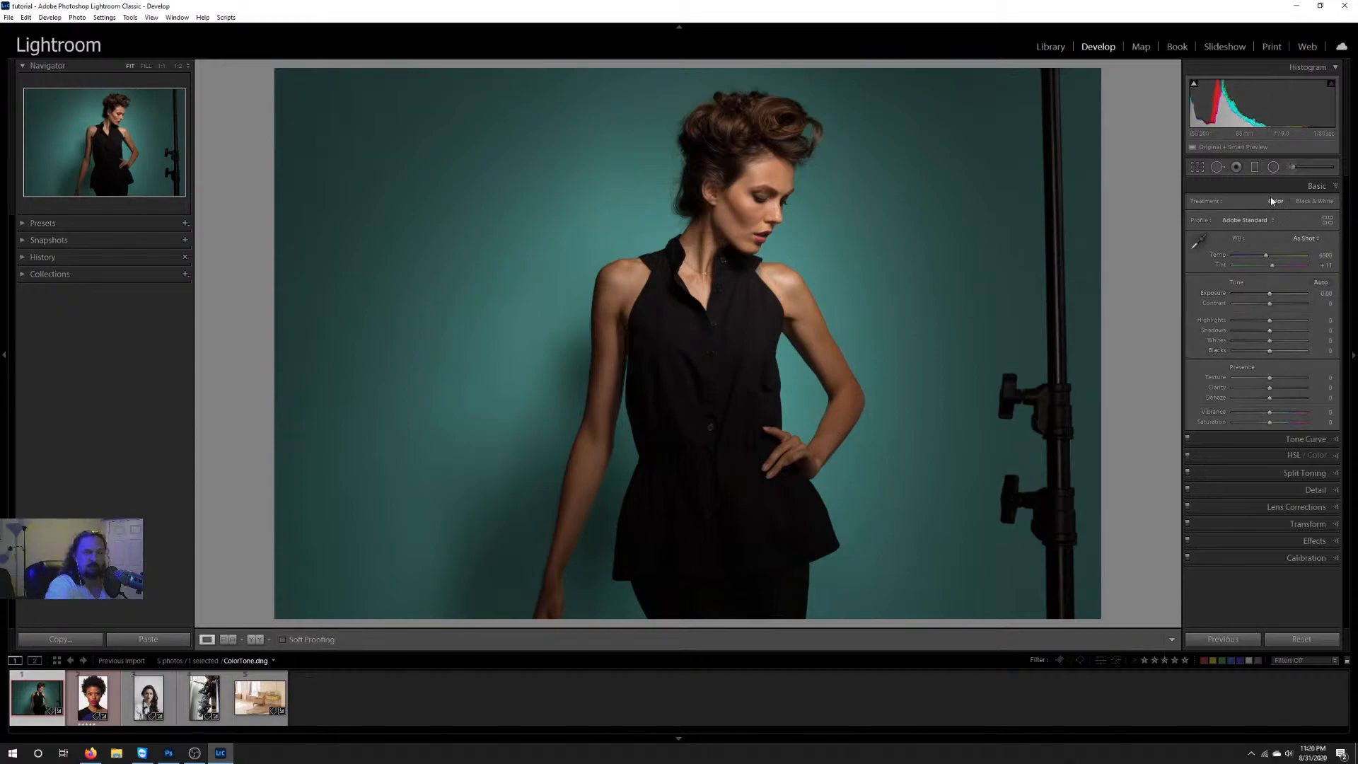
Step: Toggle the shadow clipping display, and try darker and brighter Exposure values before resetting Exposure to 0
{"action": "left_click", "coordinate": [1195, 85]}
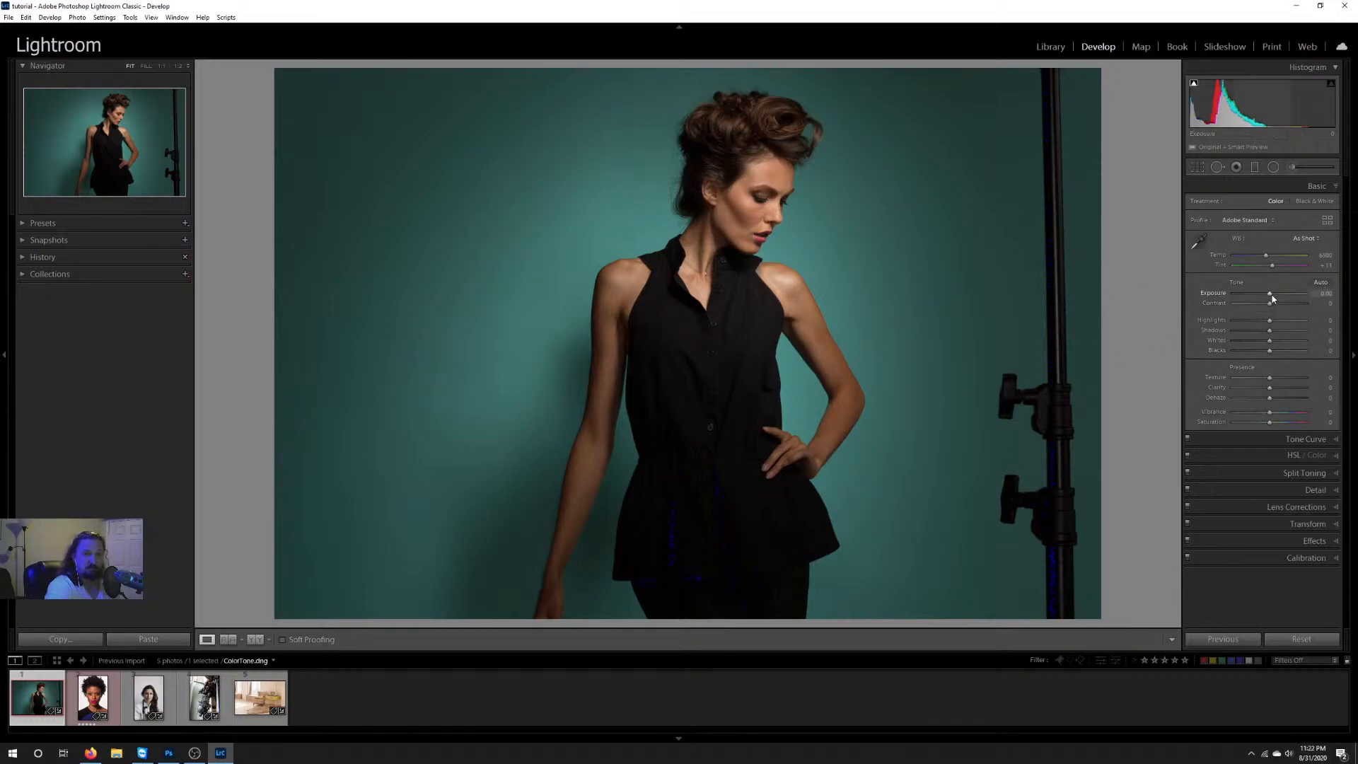
{"action": "left_click_drag", "start_coordinate": [1273, 298], "coordinate": [1263, 294]}
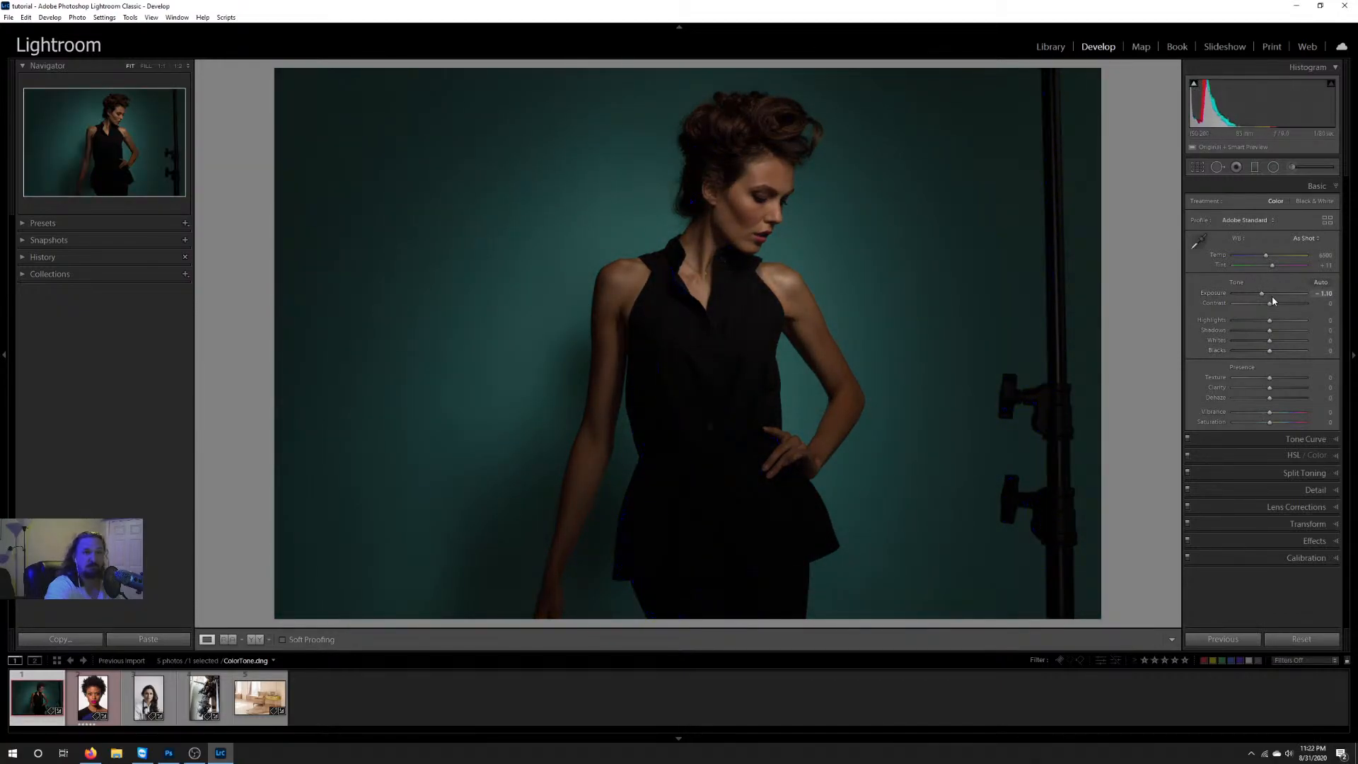
{"action": "mouse_move", "coordinate": [1261, 297]}
{"action": "left_mouse_down"}
{"action": "mouse_move", "coordinate": [1246, 291]}
{"action": "mouse_move", "coordinate": [1281, 295]}
{"action": "left_mouse_up"}
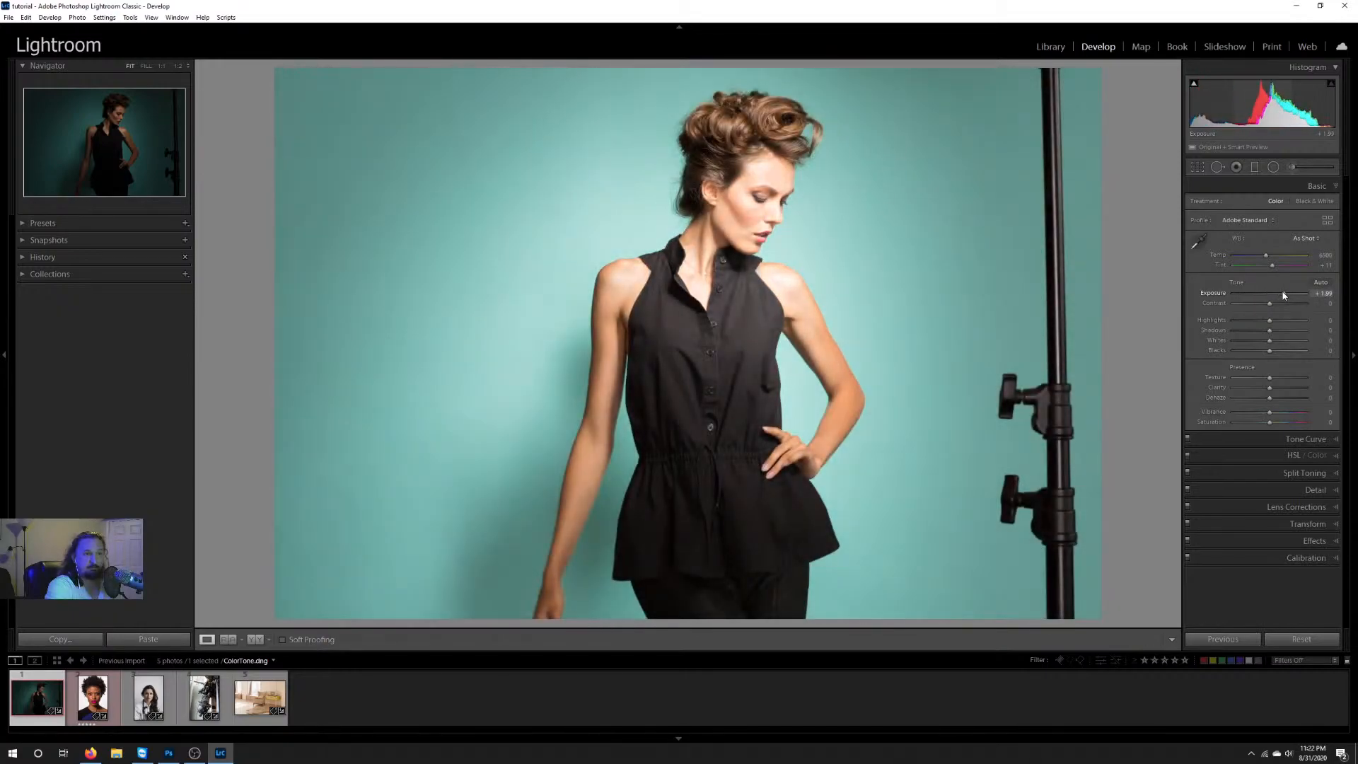
{"action": "double_click", "coordinate": [1280, 293]}
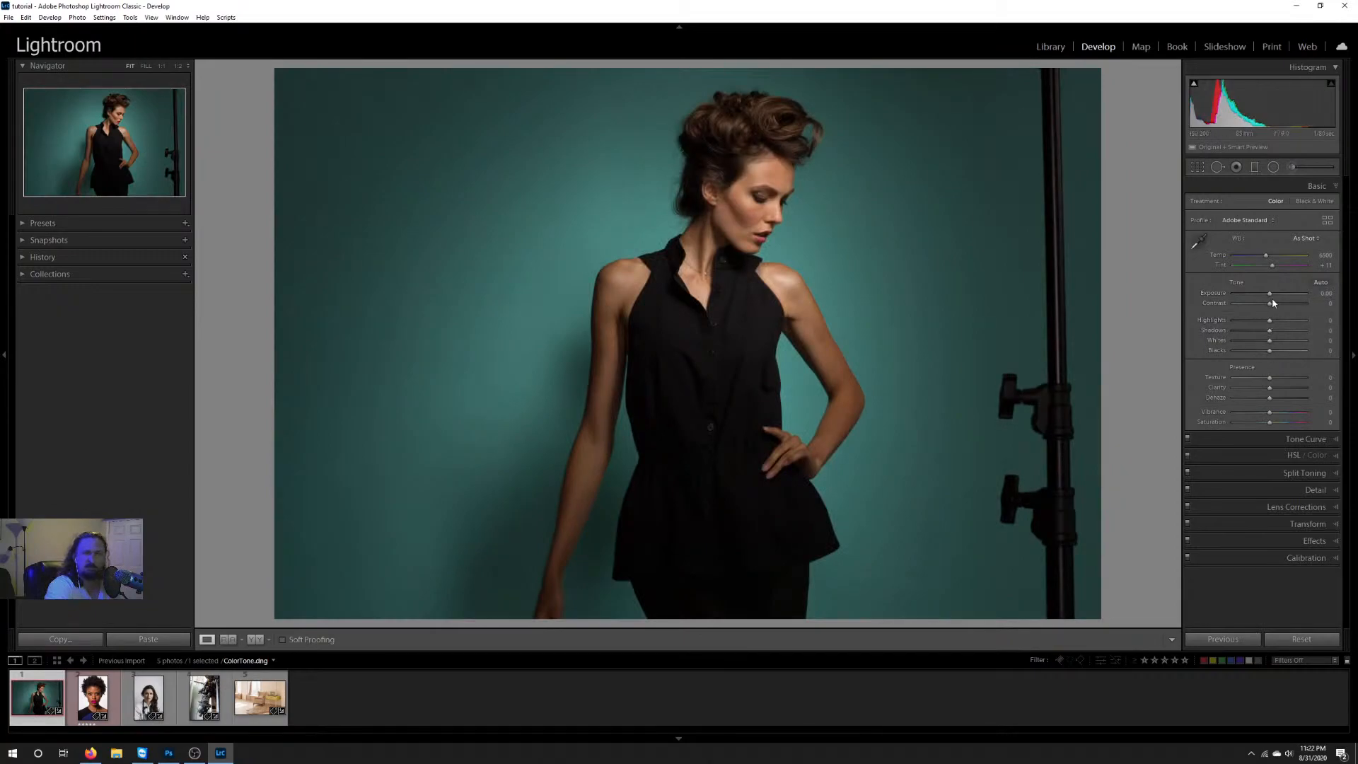
Step: Raise the photo's Exposure to +0.40, and try a Contrast of +62 before resetting Contrast to 0
{"action": "left_click", "coordinate": [1268, 294]}
{"action": "key", "text": "Up"}
{"action": "key", "text": "Up"}
{"action": "key", "text": "Up"}
{"action": "key", "text": "Up"}
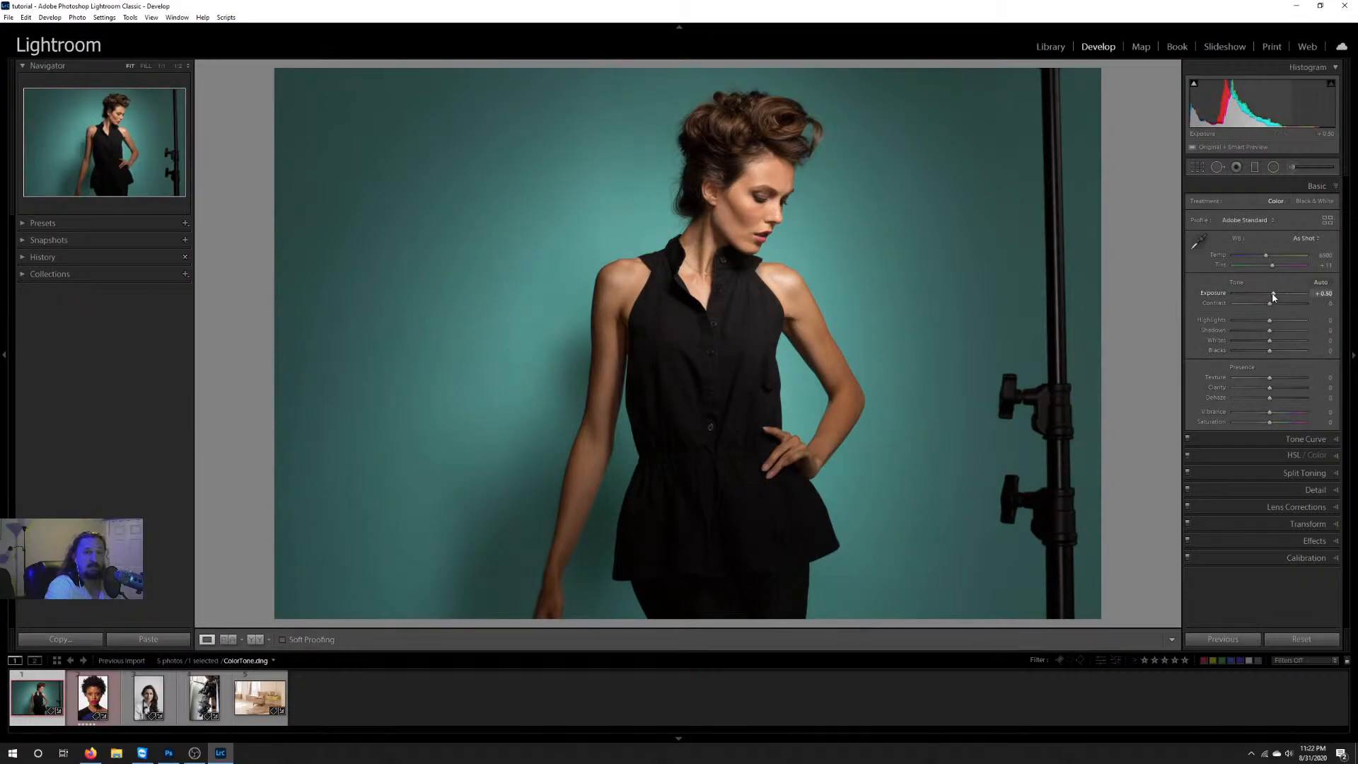
{"action": "left_click_drag", "start_coordinate": [1272, 294], "coordinate": [1292, 304]}
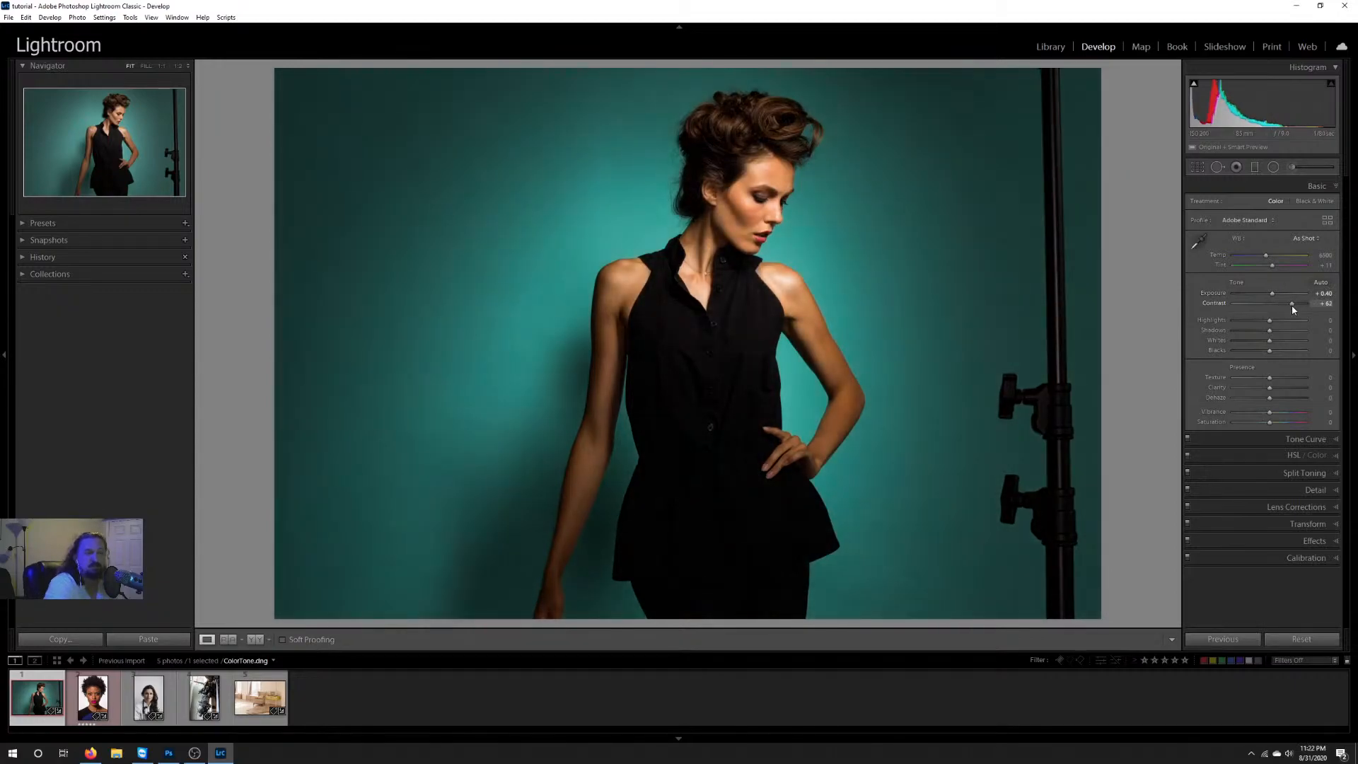
{"action": "double_click", "coordinate": [1292, 304]}
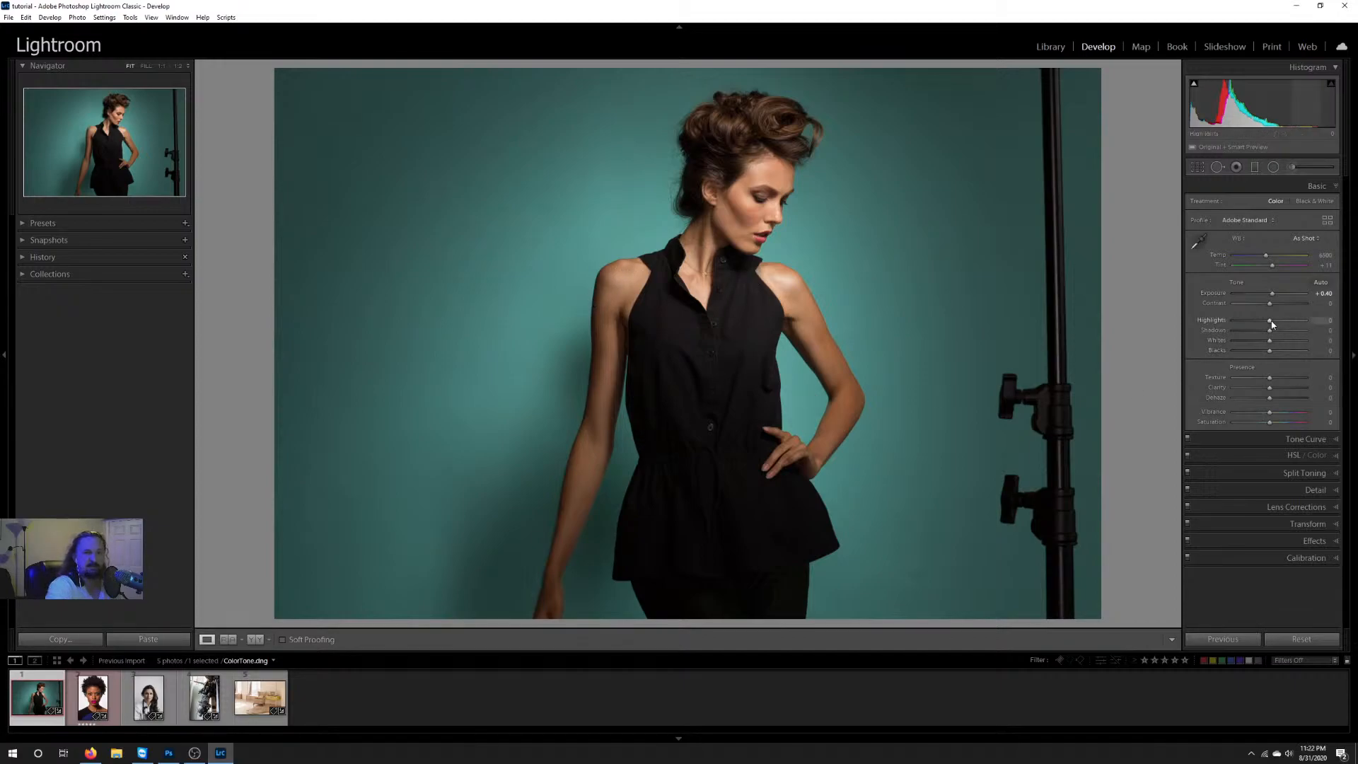
Step: Set the photo's Highlights to +18, and settle Shadows at +12 after trying much stronger values
{"action": "mouse_move", "coordinate": [1279, 324]}
{"action": "left_mouse_down"}
{"action": "mouse_move", "coordinate": [1295, 323]}
{"action": "mouse_move", "coordinate": [1244, 321]}
{"action": "mouse_move", "coordinate": [1275, 319]}
{"action": "left_mouse_up"}
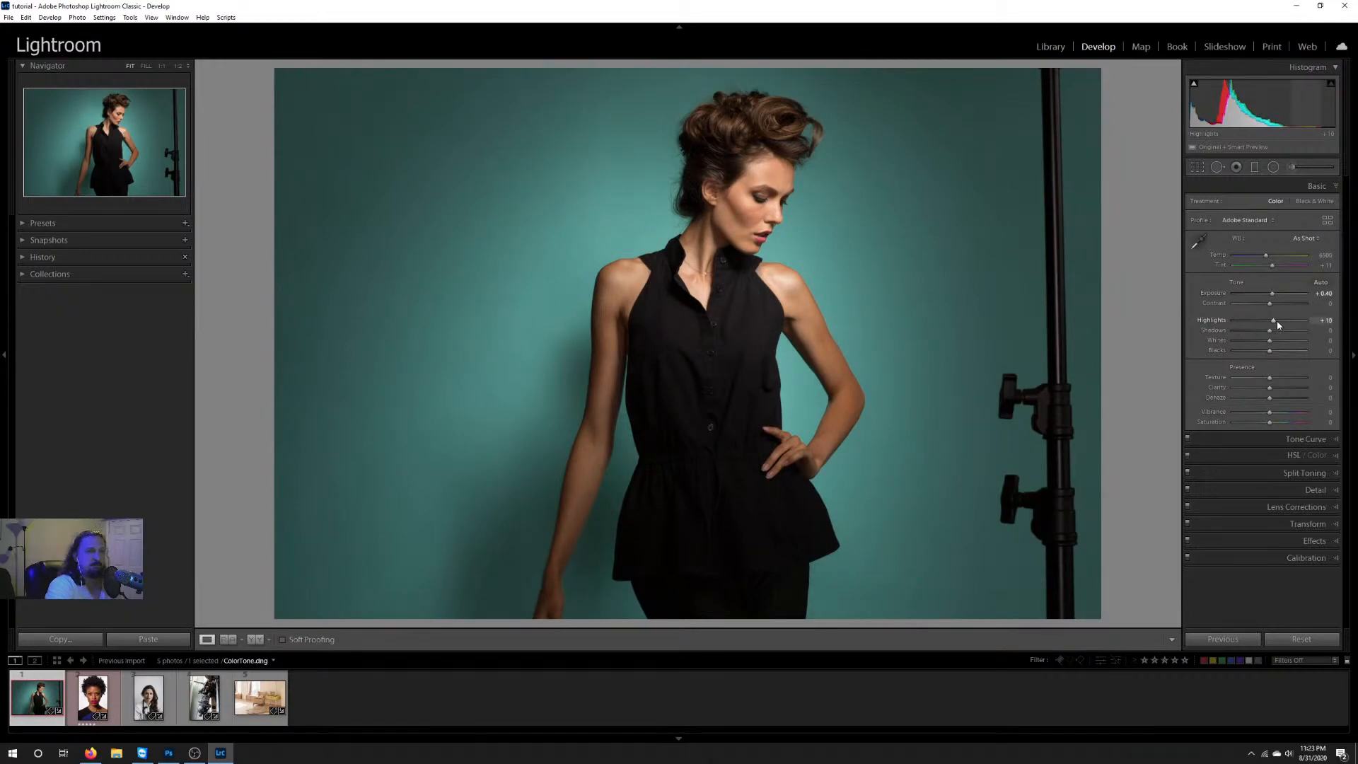
{"action": "left_click_drag", "start_coordinate": [1274, 322], "coordinate": [1279, 322]}
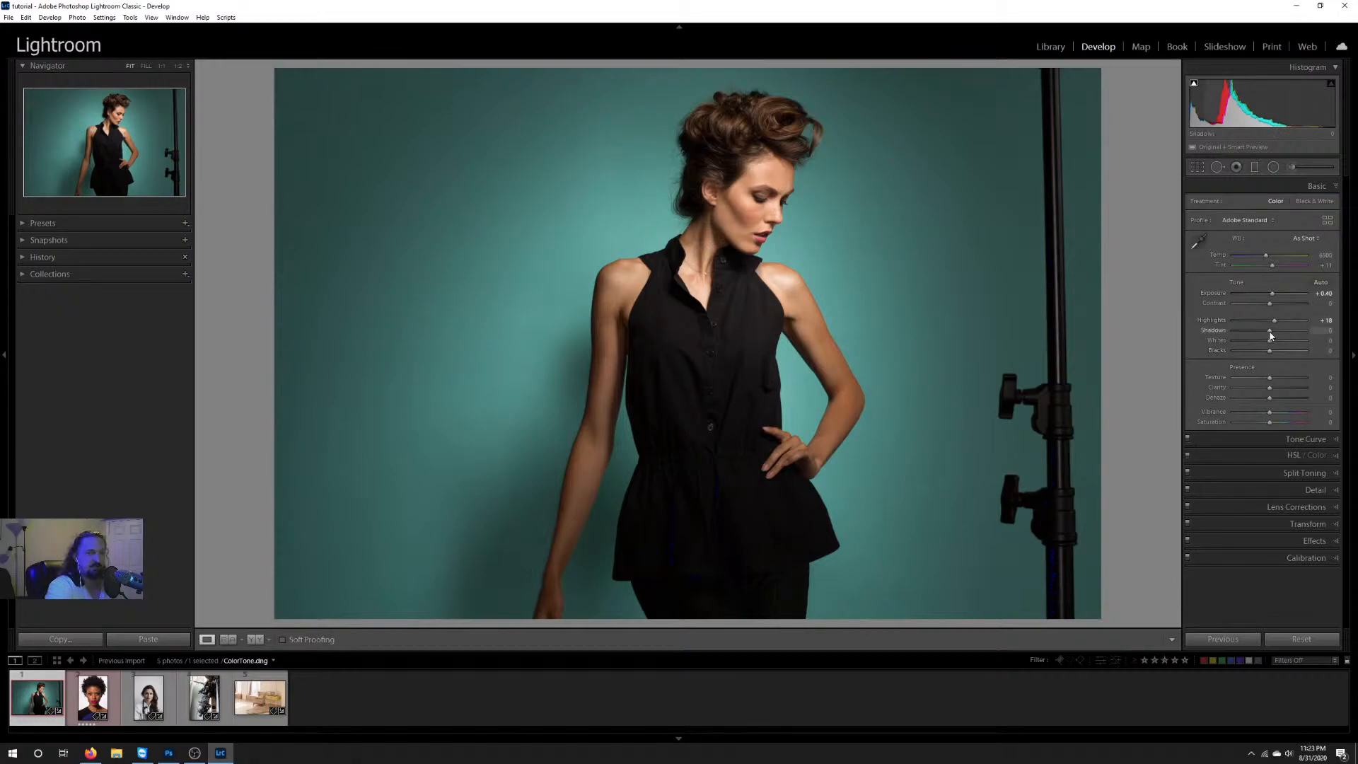
{"action": "left_click_drag", "start_coordinate": [1270, 336], "coordinate": [1291, 334]}
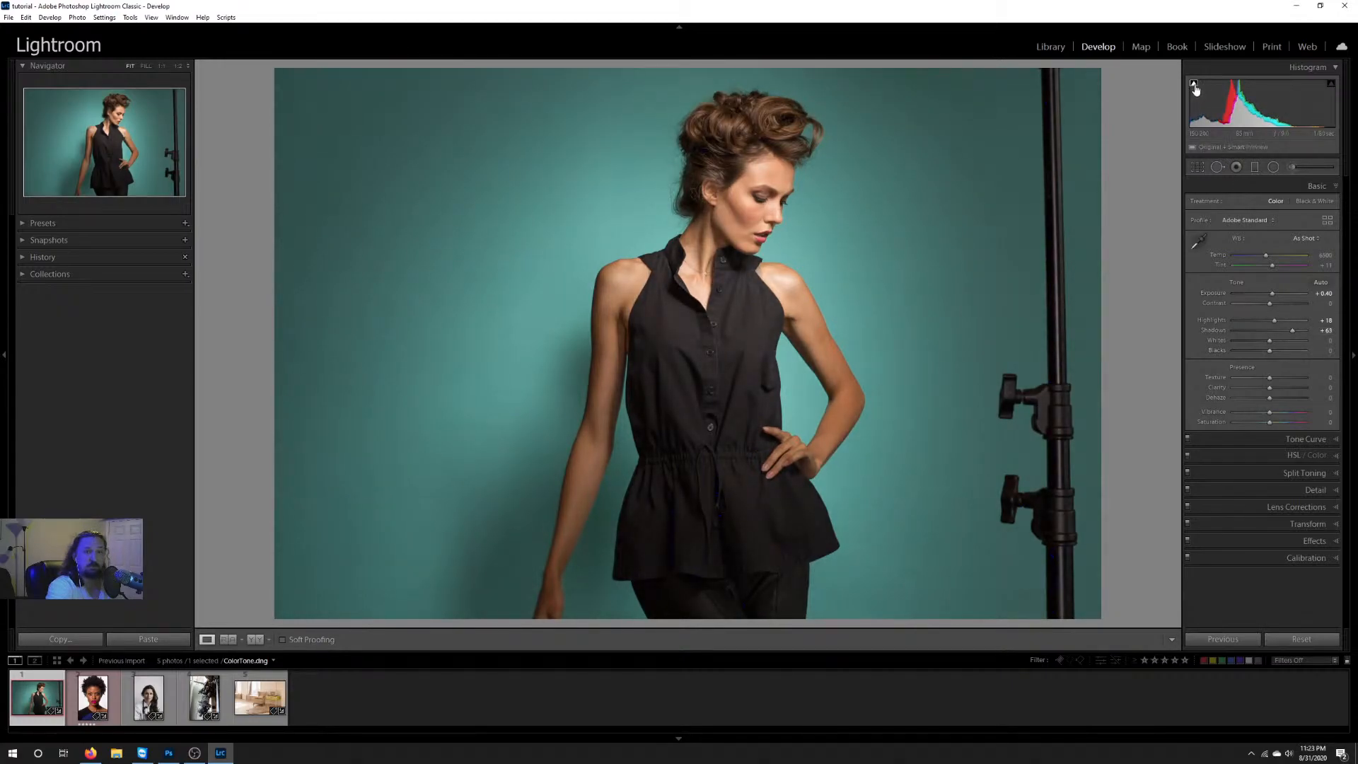
{"action": "left_click_drag", "start_coordinate": [1292, 334], "coordinate": [1303, 334]}
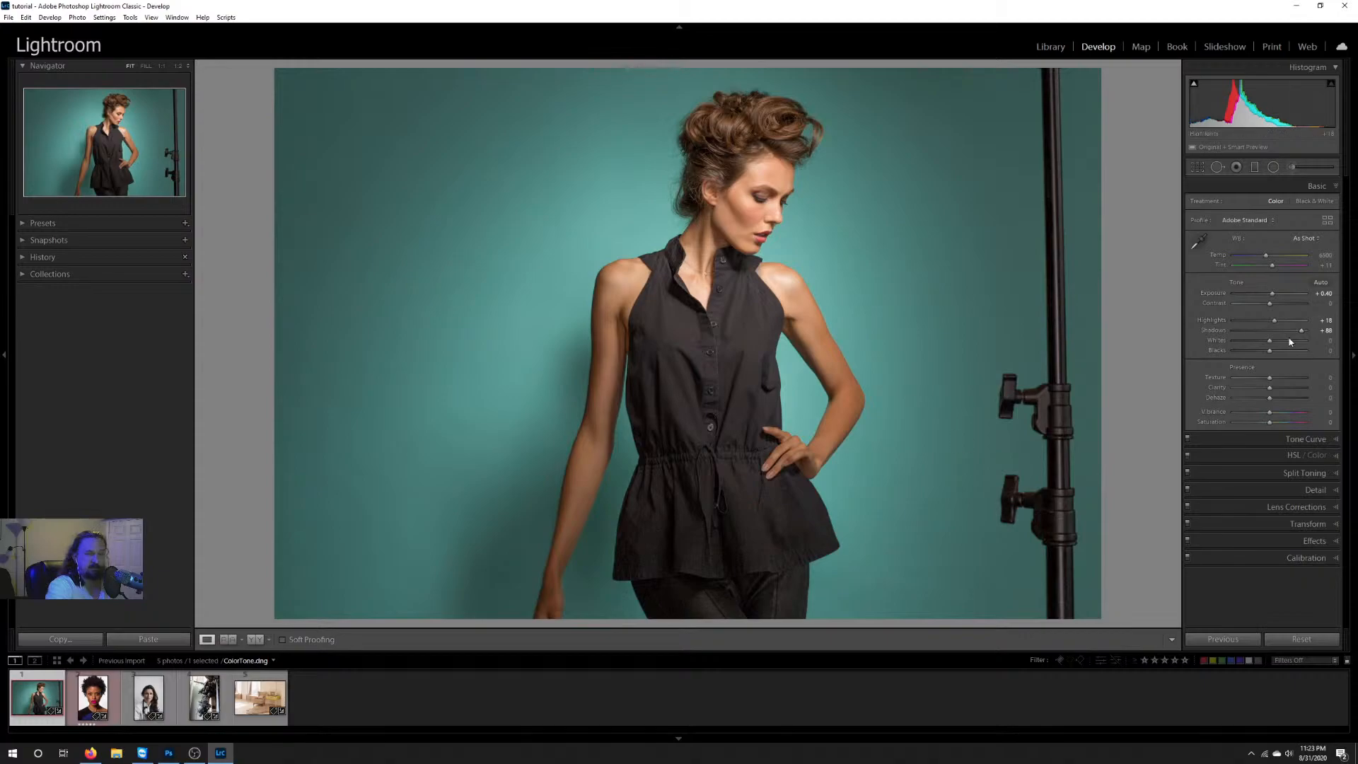
{"action": "left_click_drag", "start_coordinate": [1303, 333], "coordinate": [1291, 332]}
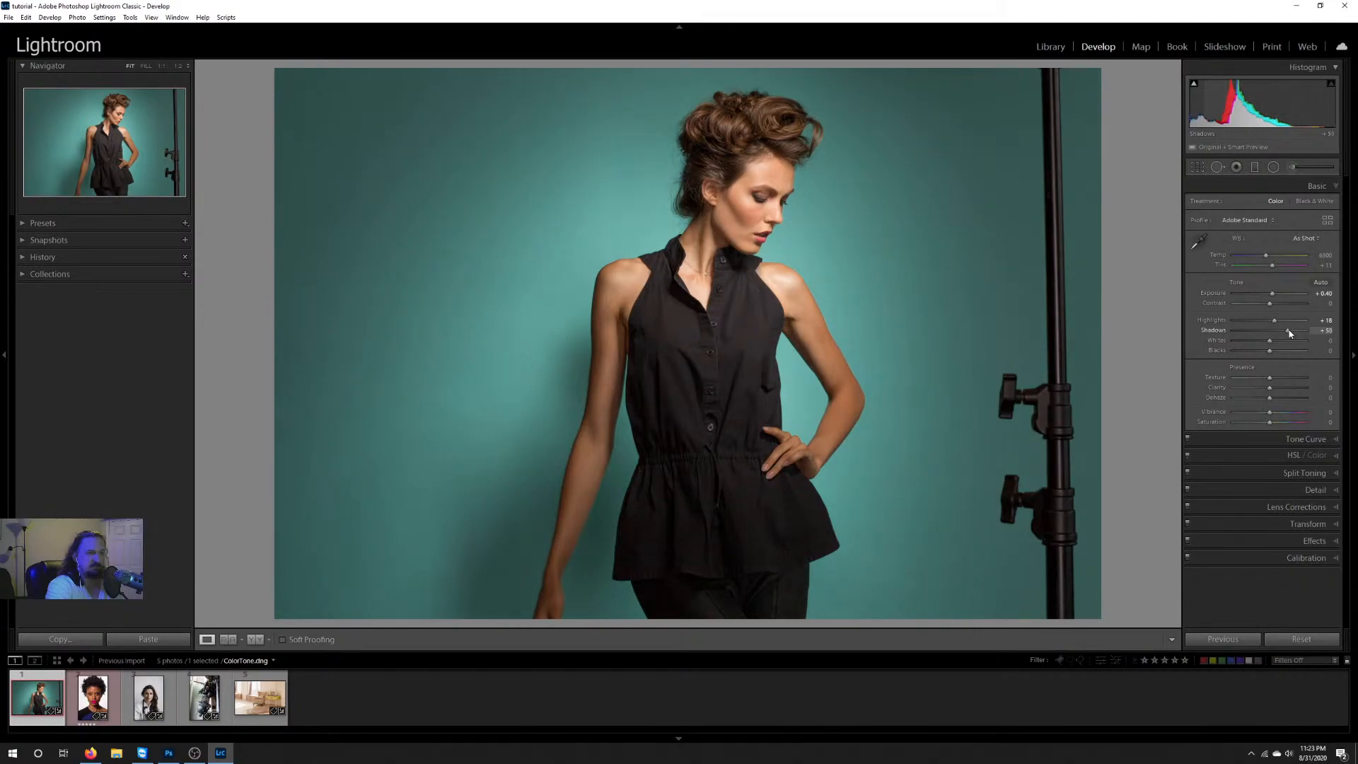
{"action": "left_click_drag", "start_coordinate": [1286, 331], "coordinate": [1283, 330]}
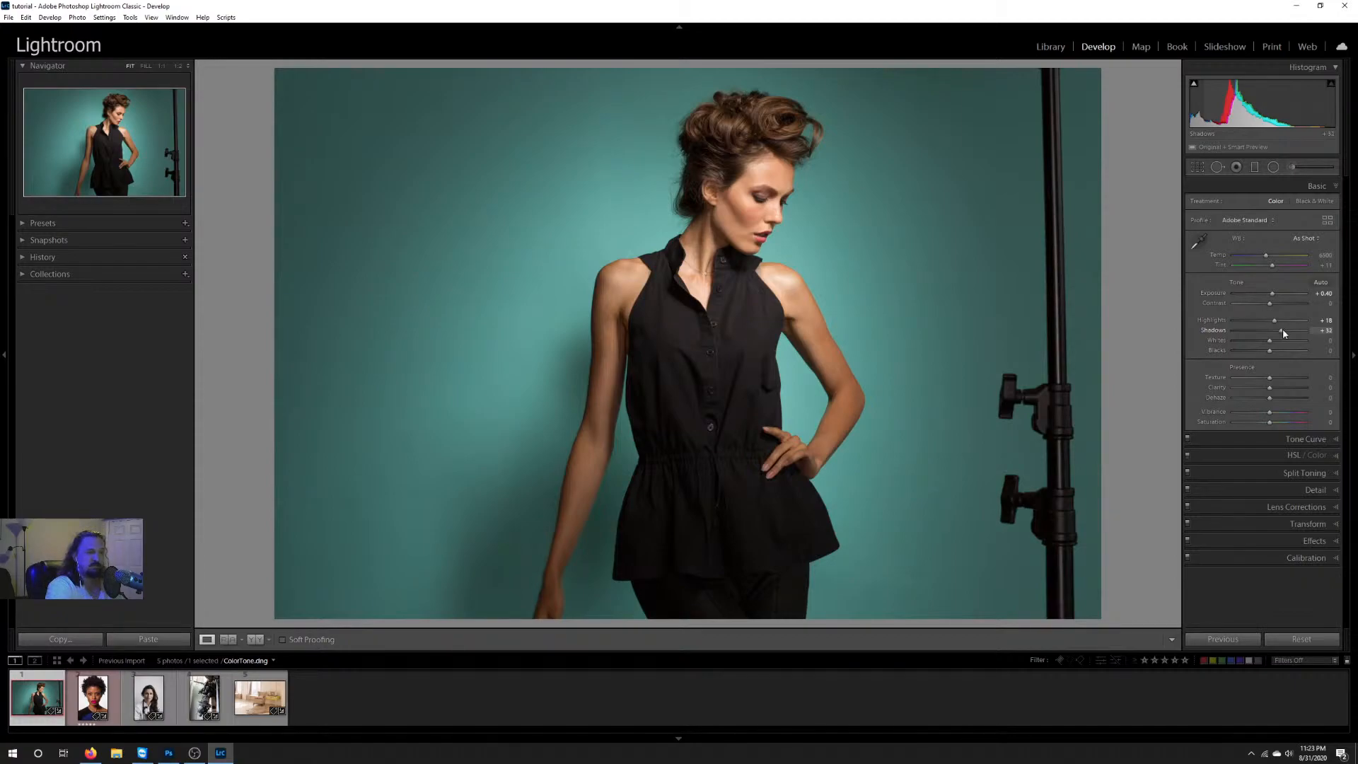
{"action": "left_click_drag", "start_coordinate": [1283, 329], "coordinate": [1276, 330]}
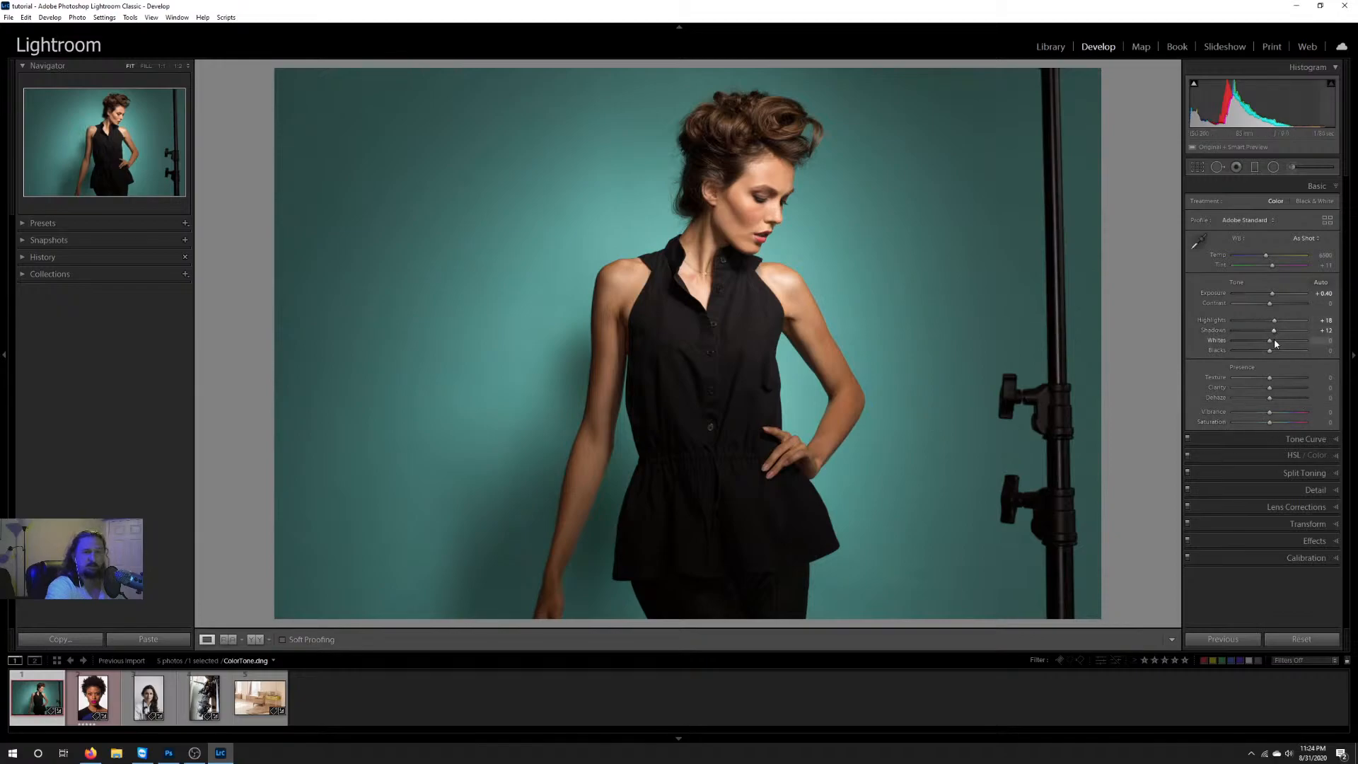
Step: Try raising and lowering Whites on the photo, such as +32, and reset Whites to 0
{"action": "left_click_drag", "start_coordinate": [1270, 345], "coordinate": [1285, 344]}
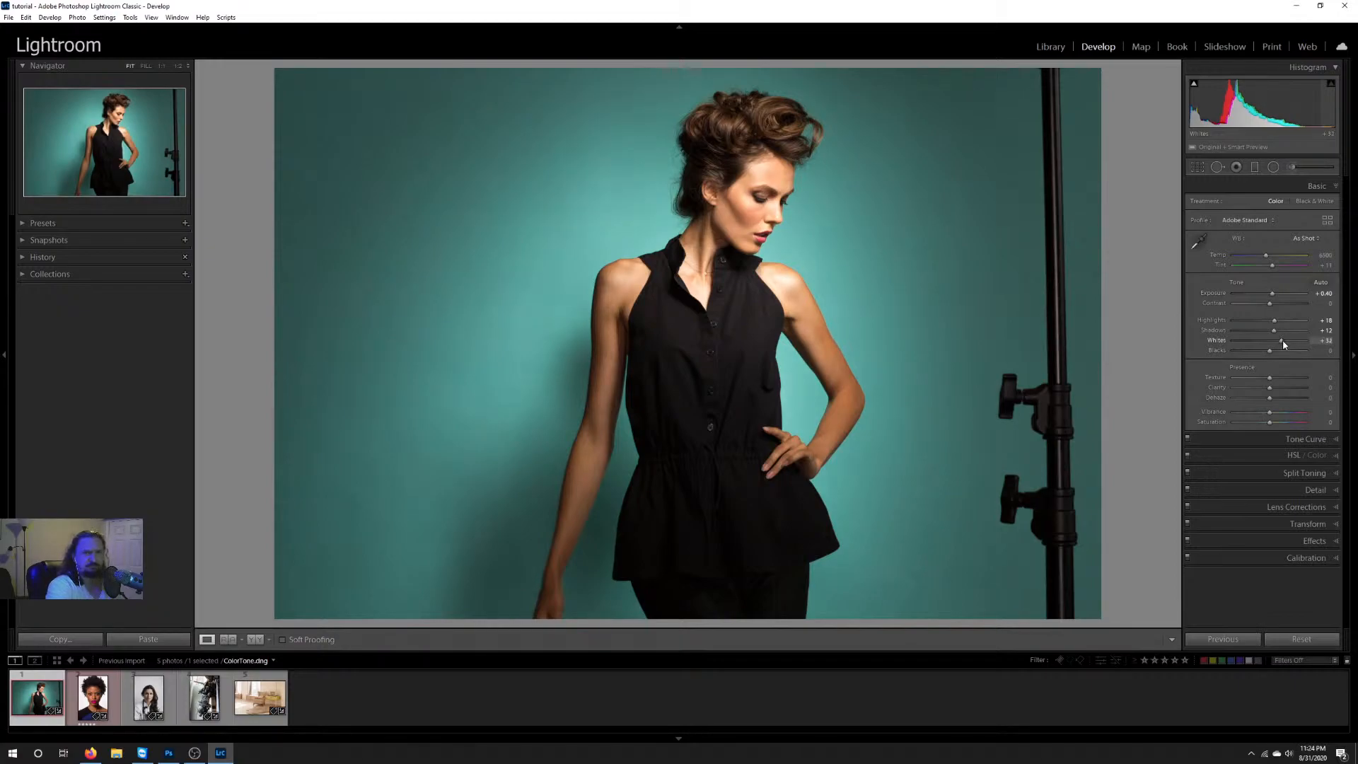
{"action": "mouse_move", "coordinate": [1283, 345]}
{"action": "left_mouse_down"}
{"action": "mouse_move", "coordinate": [1242, 346]}
{"action": "mouse_move", "coordinate": [1266, 347]}
{"action": "left_mouse_up"}
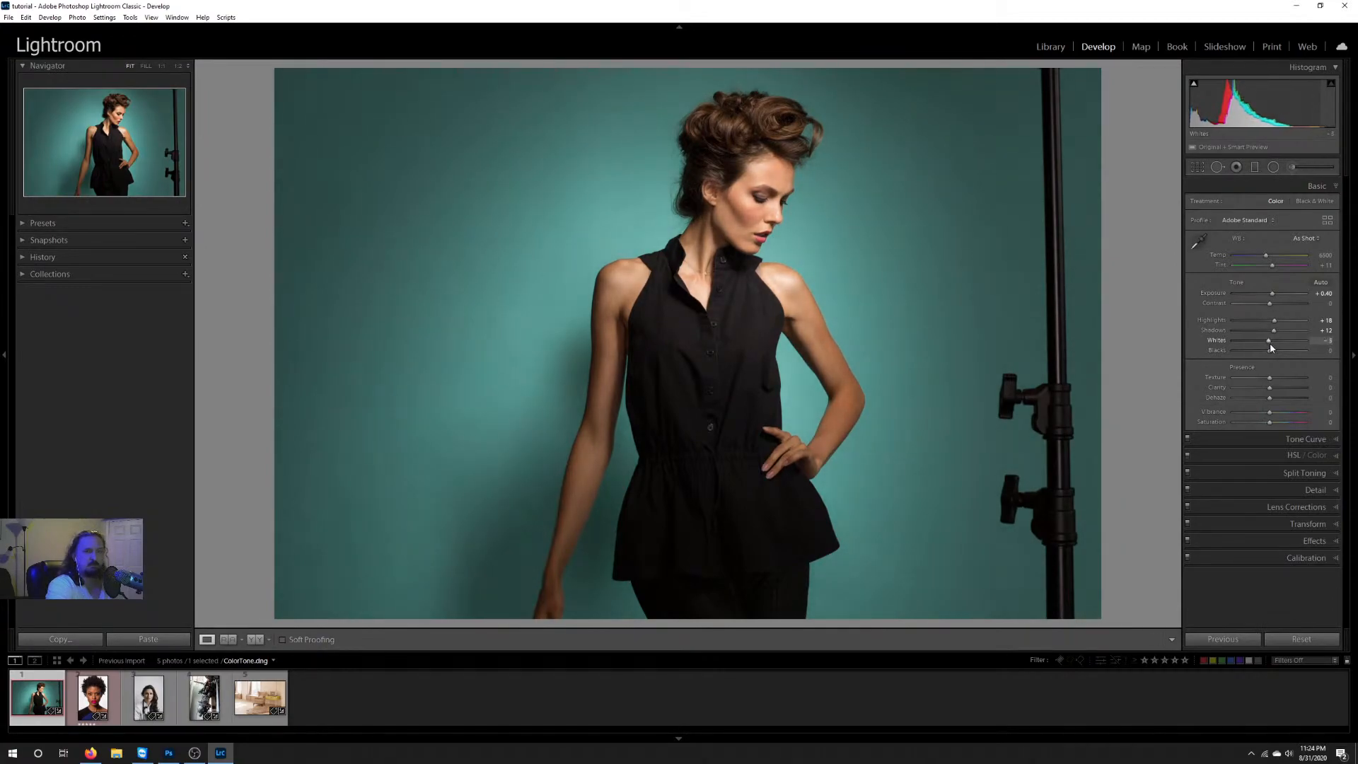
{"action": "double_click", "coordinate": [1270, 343]}
Step: Set Blacks to +32, and rebalance the photo with Shadows at -3 and Highlights at +25
{"action": "left_click_drag", "start_coordinate": [1271, 349], "coordinate": [1278, 352]}
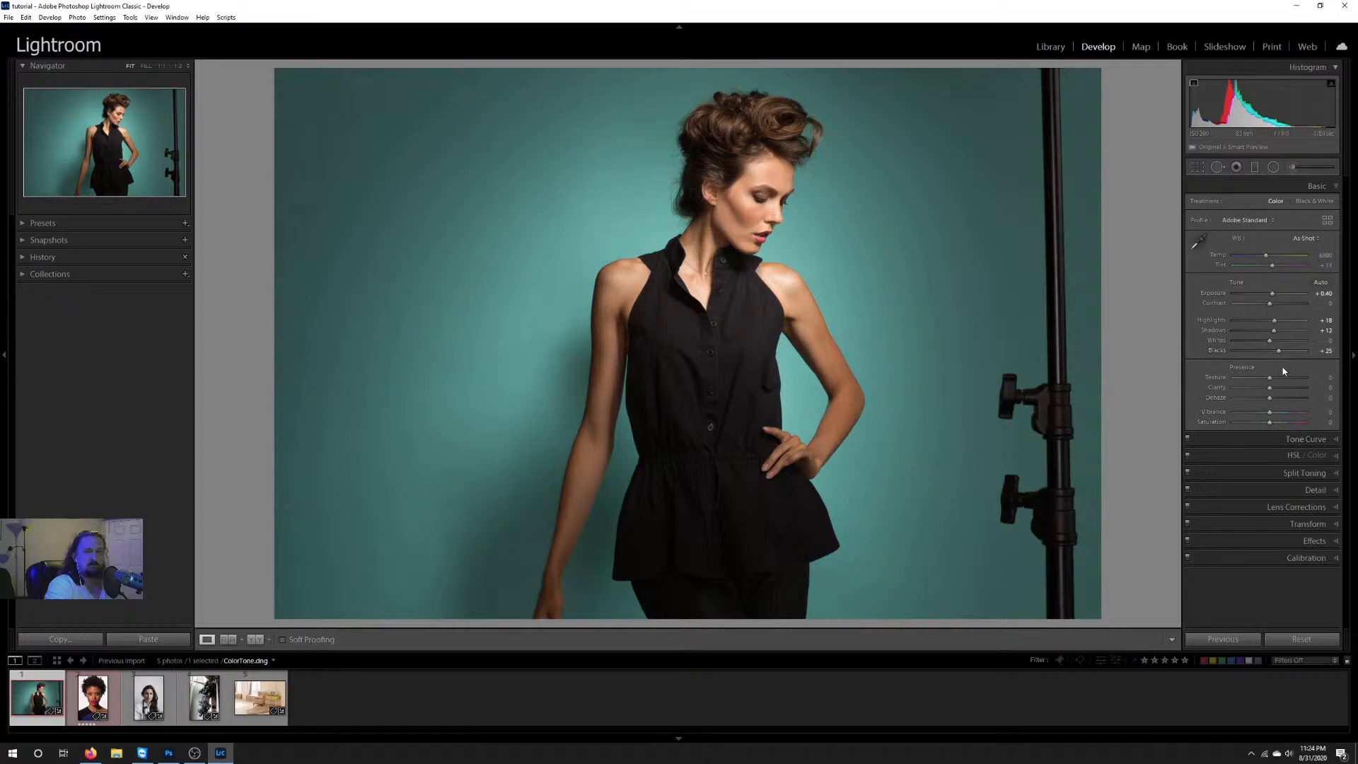
{"action": "left_click_drag", "start_coordinate": [1276, 349], "coordinate": [1280, 354]}
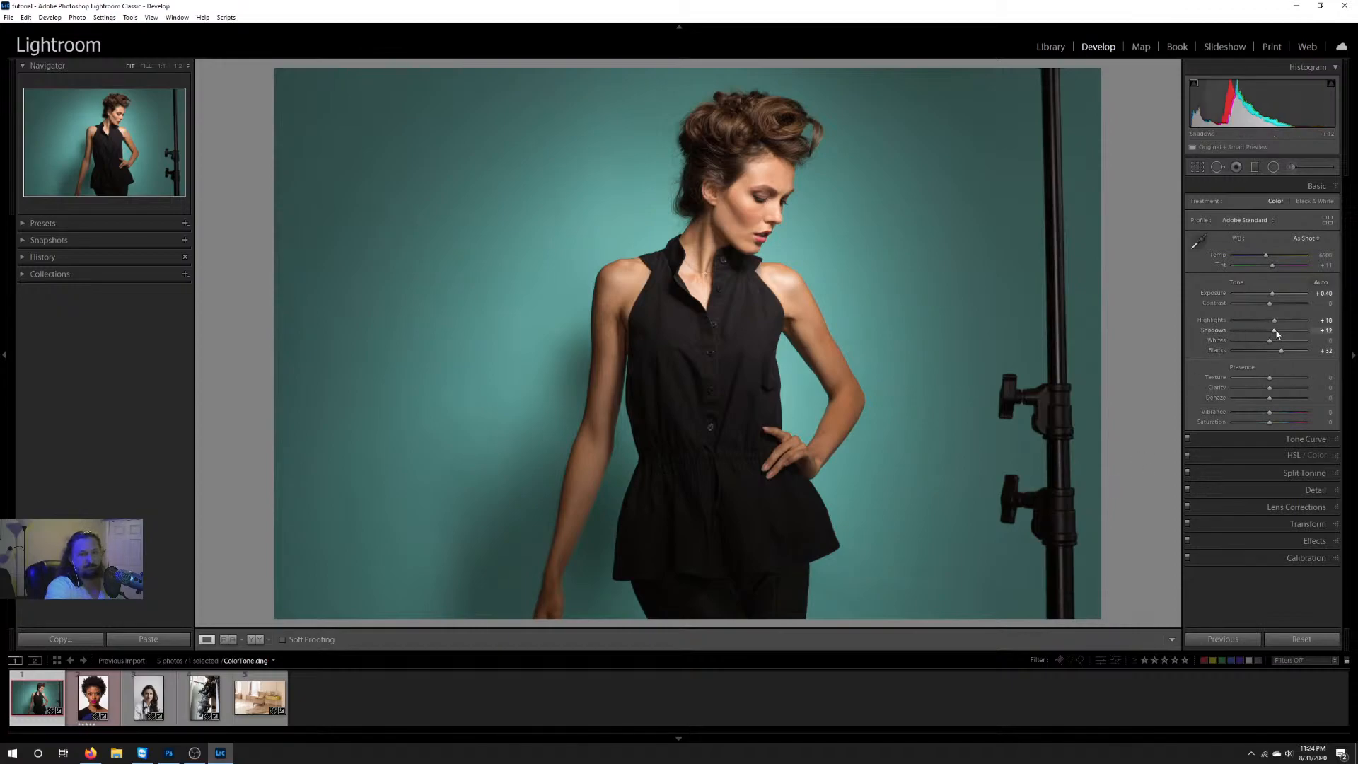
{"action": "left_click_drag", "start_coordinate": [1277, 334], "coordinate": [1267, 334]}
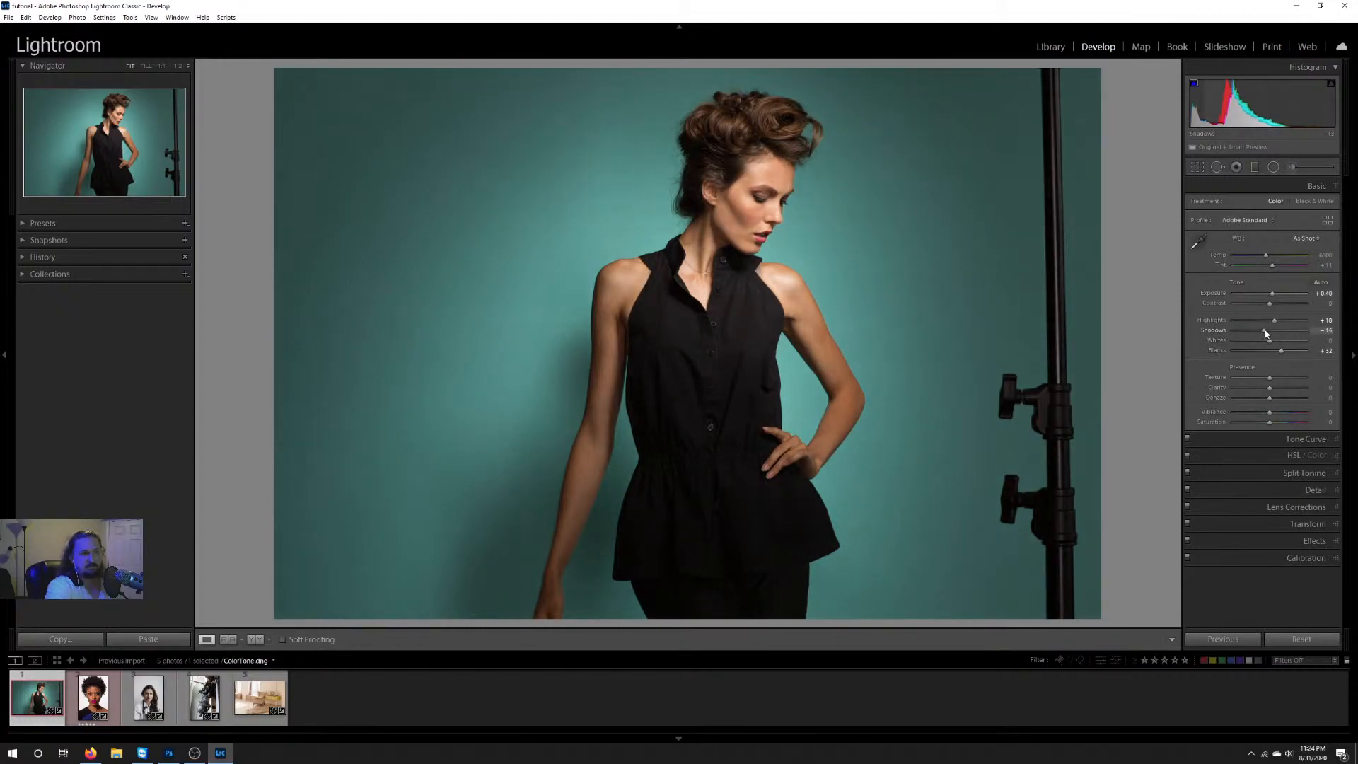
{"action": "left_click_drag", "start_coordinate": [1266, 334], "coordinate": [1268, 334]}
{"action": "left_click_drag", "start_coordinate": [1276, 321], "coordinate": [1280, 320]}
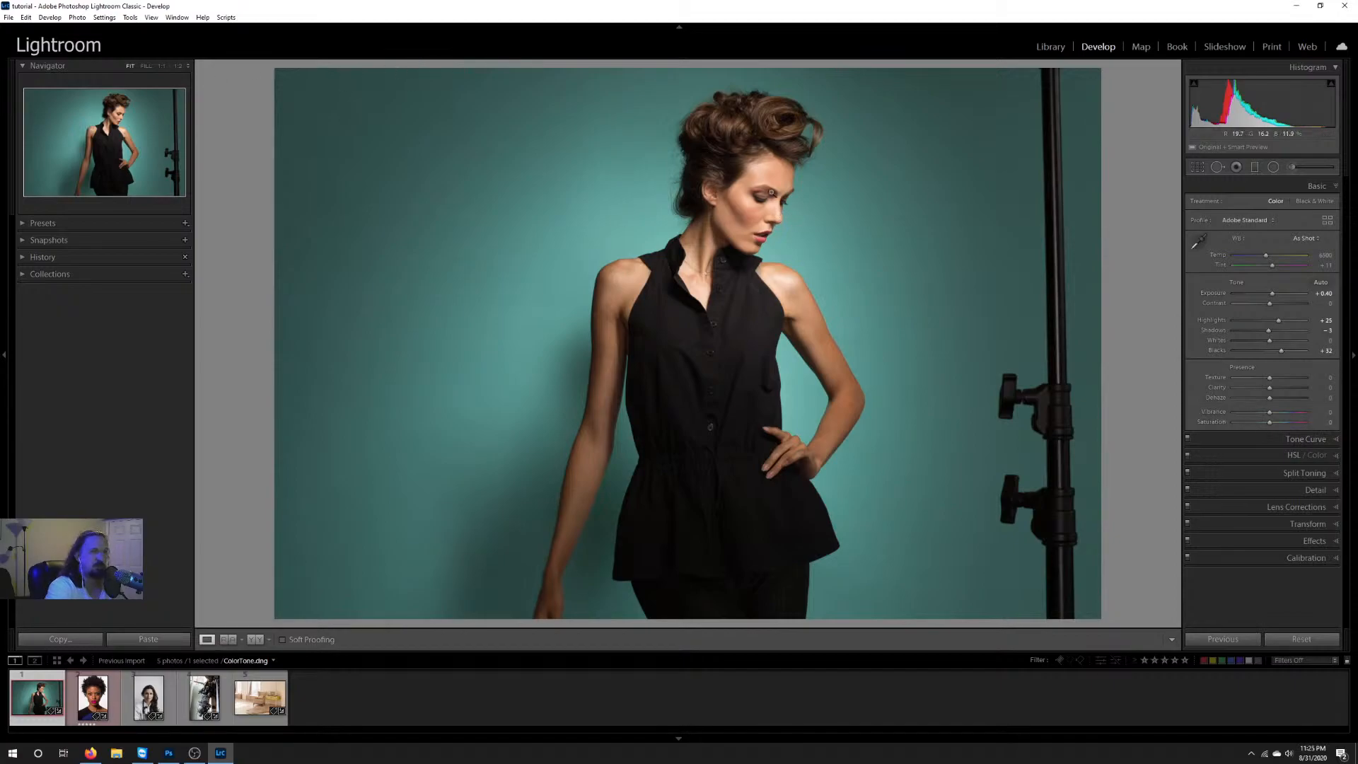
Step: Try a Texture of +100 on a close-up of the model's face, and return Texture to 0
{"action": "left_click", "coordinate": [845, 245]}
{"action": "left_click_drag", "start_coordinate": [826, 260], "coordinate": [860, 337]}
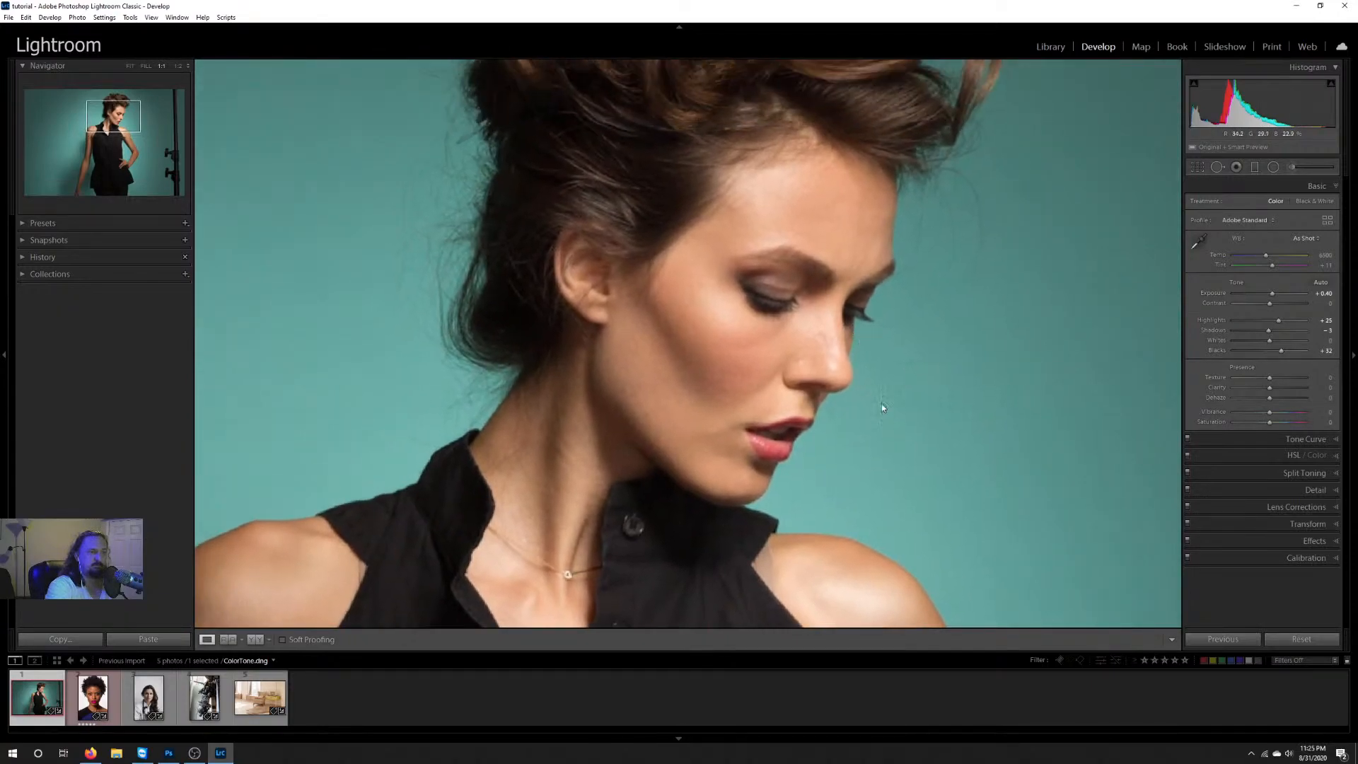
{"action": "left_click_drag", "start_coordinate": [700, 401], "coordinate": [665, 439]}
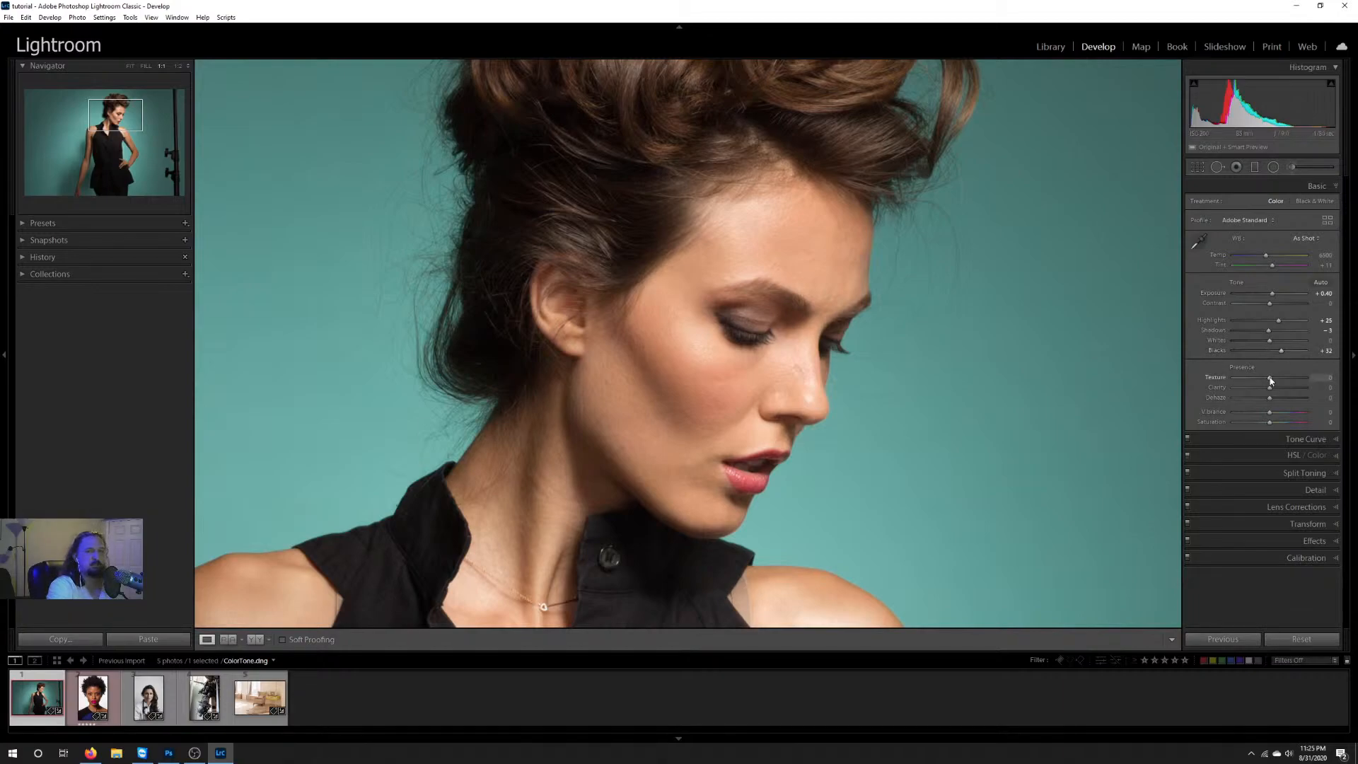
{"action": "left_click_drag", "start_coordinate": [1270, 377], "coordinate": [1312, 381]}
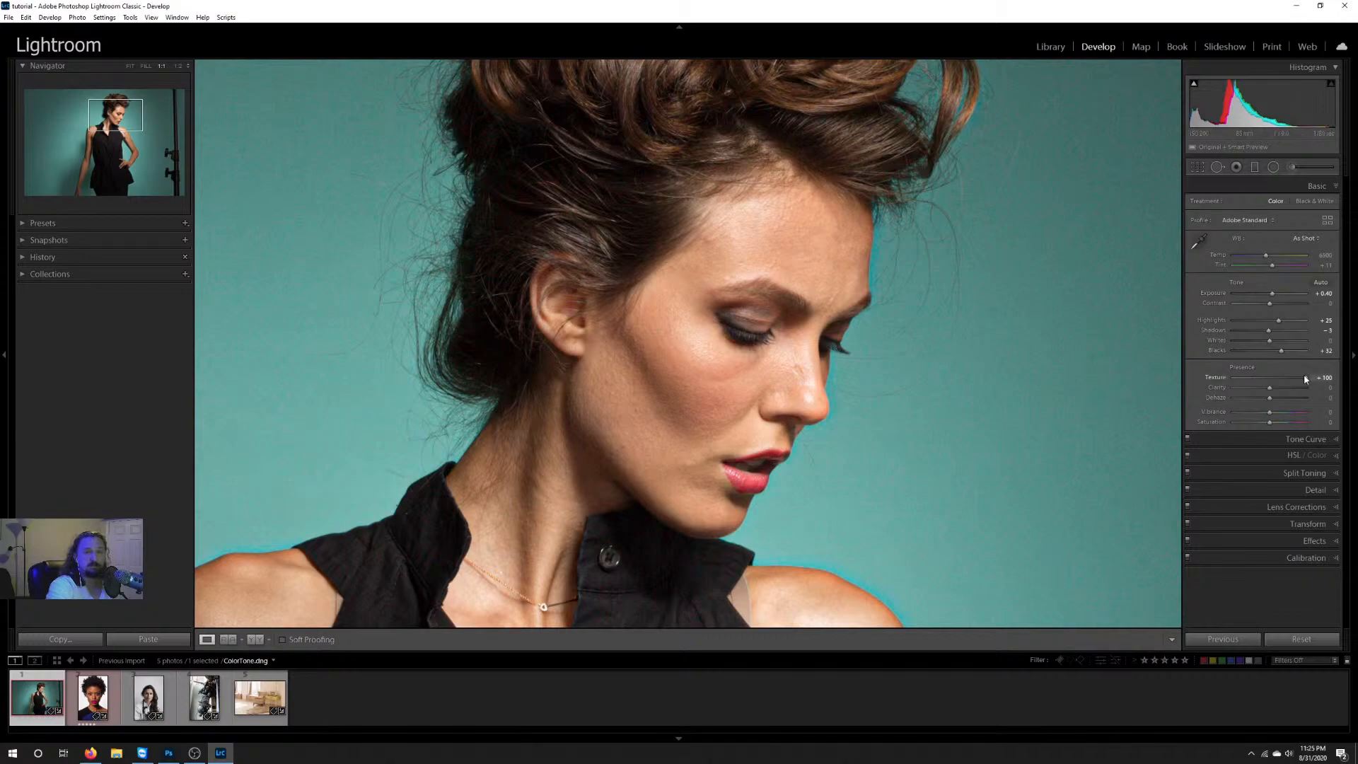
{"action": "left_click_drag", "start_coordinate": [1305, 379], "coordinate": [1271, 380]}
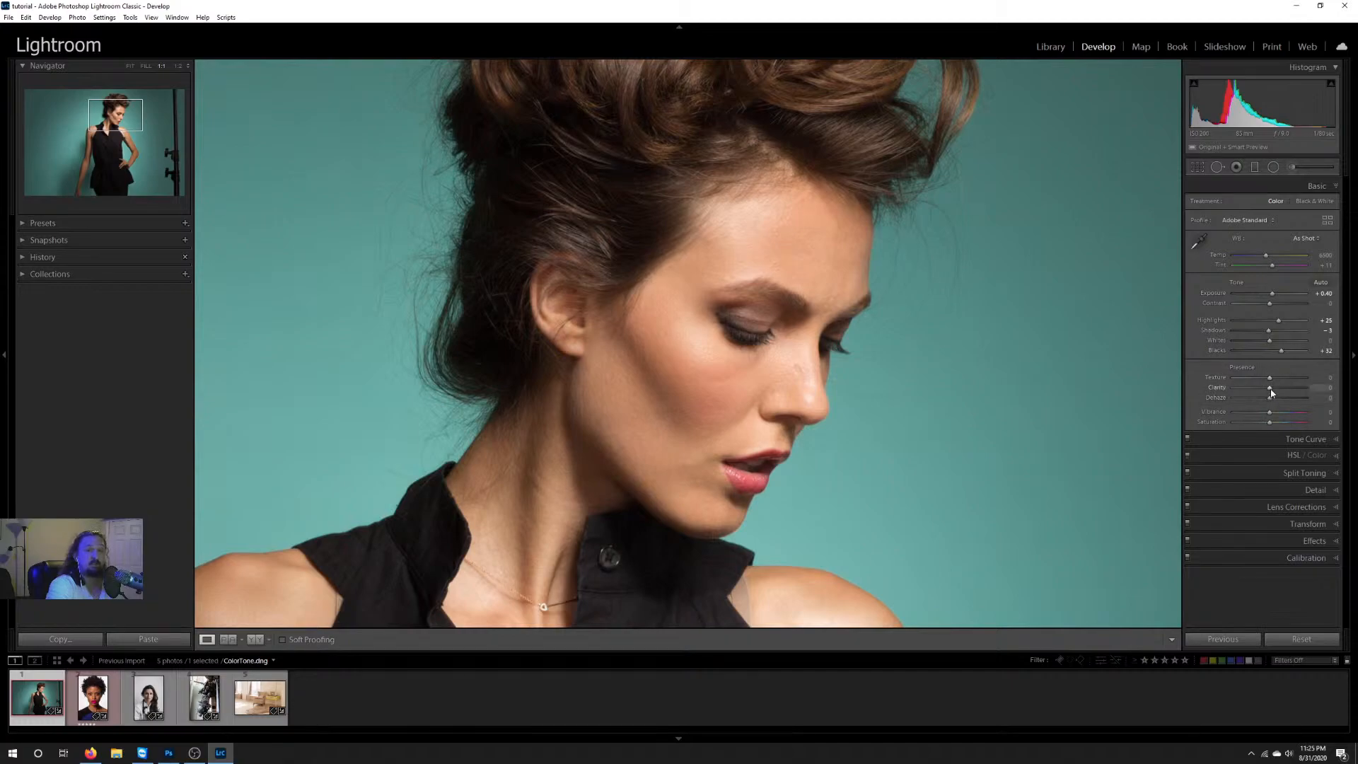
Step: Try a strongly negative Clarity of -78 on the model's face, and reset Clarity to 0
{"action": "mouse_move", "coordinate": [1271, 393]}
{"action": "left_mouse_down"}
{"action": "mouse_move", "coordinate": [1308, 393]}
{"action": "mouse_move", "coordinate": [1269, 394]}
{"action": "left_mouse_up"}
{"action": "left_click_drag", "start_coordinate": [1270, 392], "coordinate": [1244, 392]}
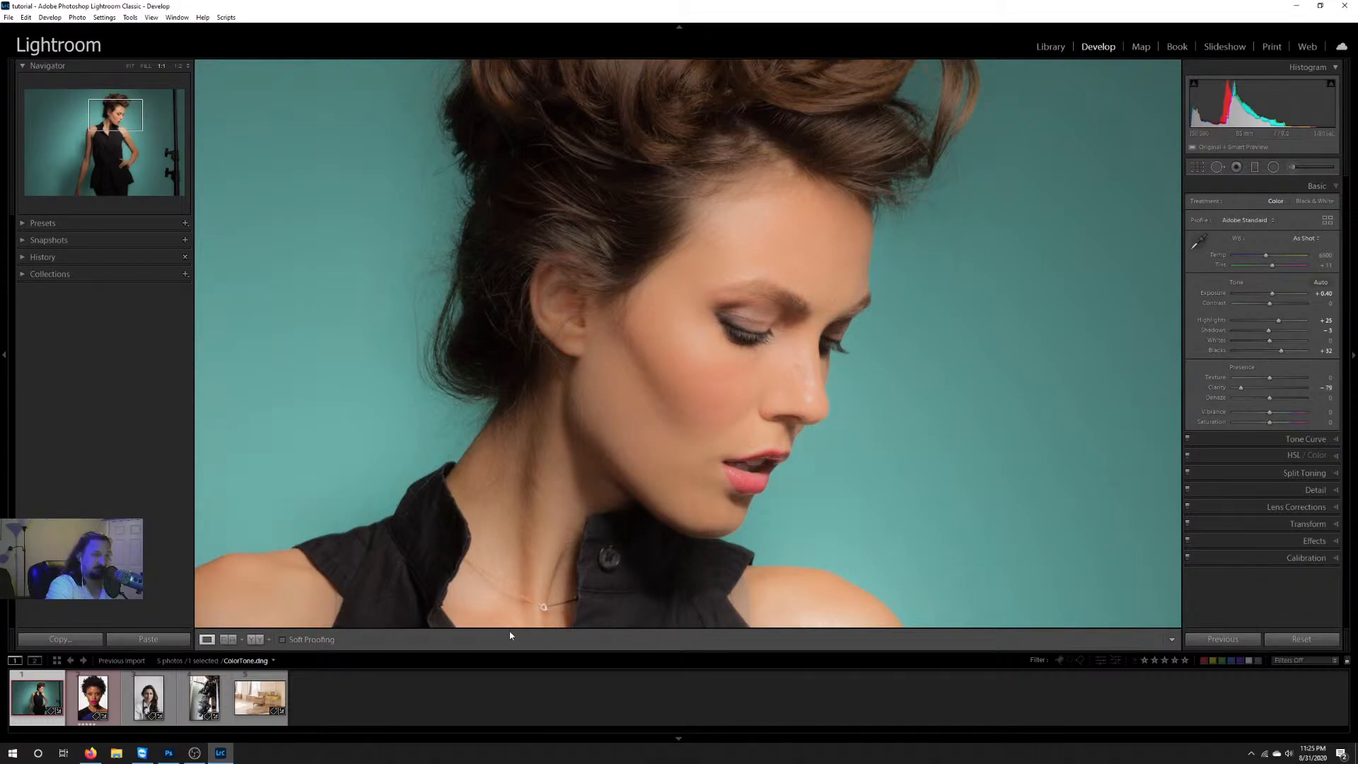
{"action": "double_click", "coordinate": [1242, 388]}
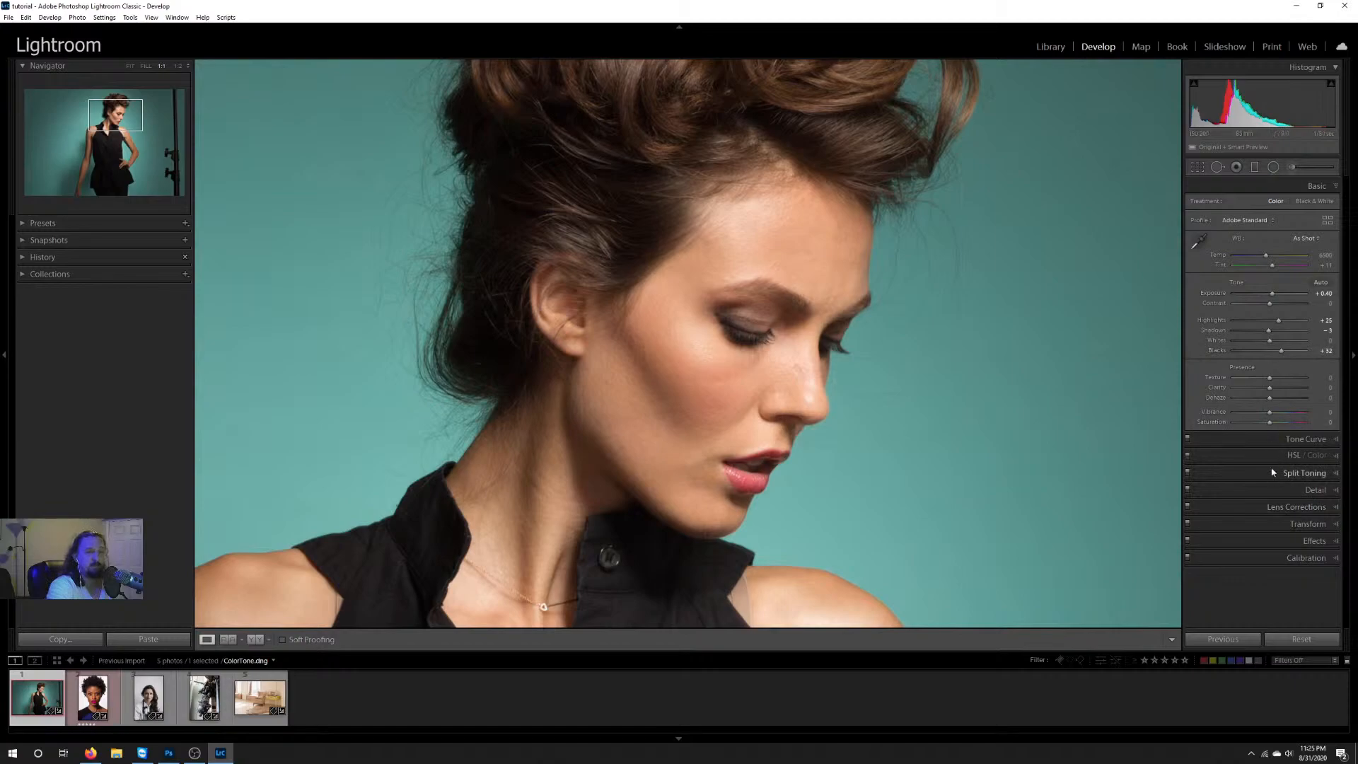
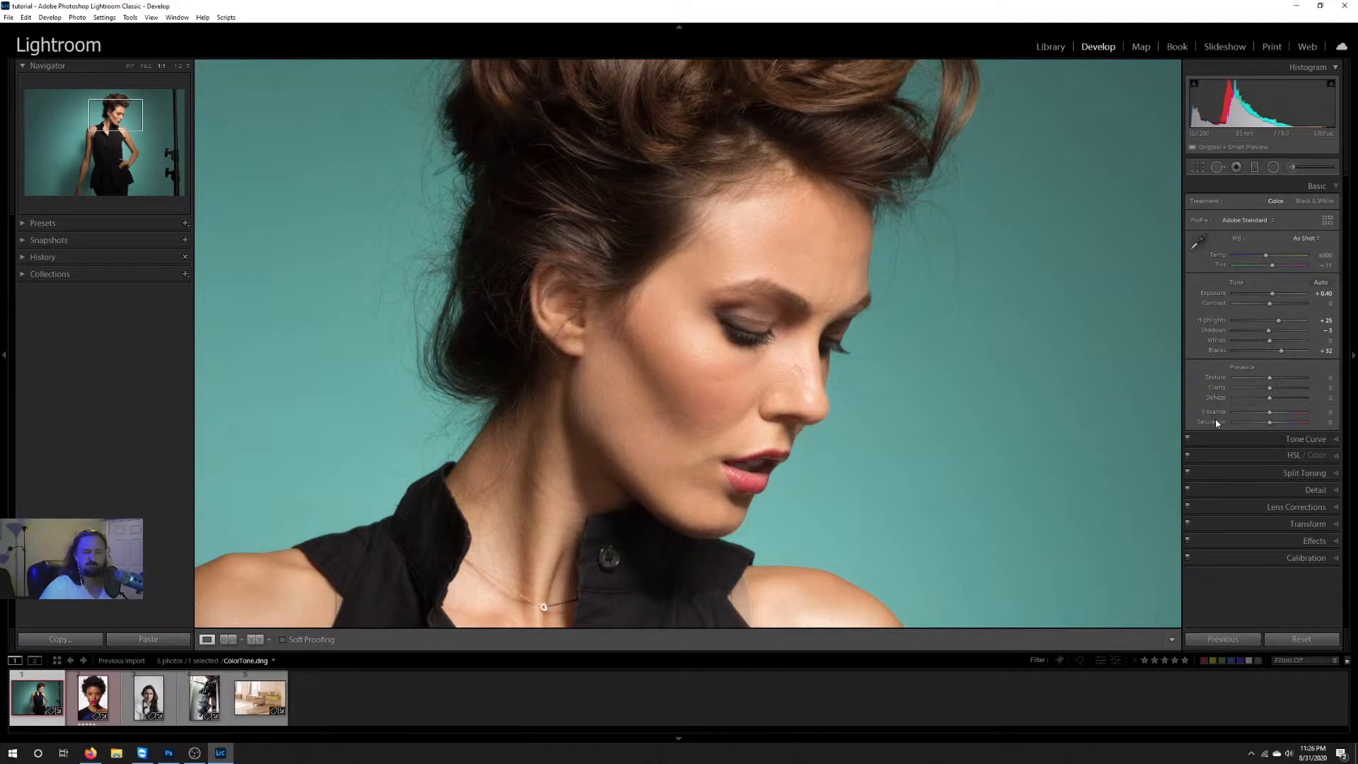
Step: Fit the whole teal-background photo in view, and try raising its Vibrance
{"action": "left_click", "coordinate": [131, 67]}
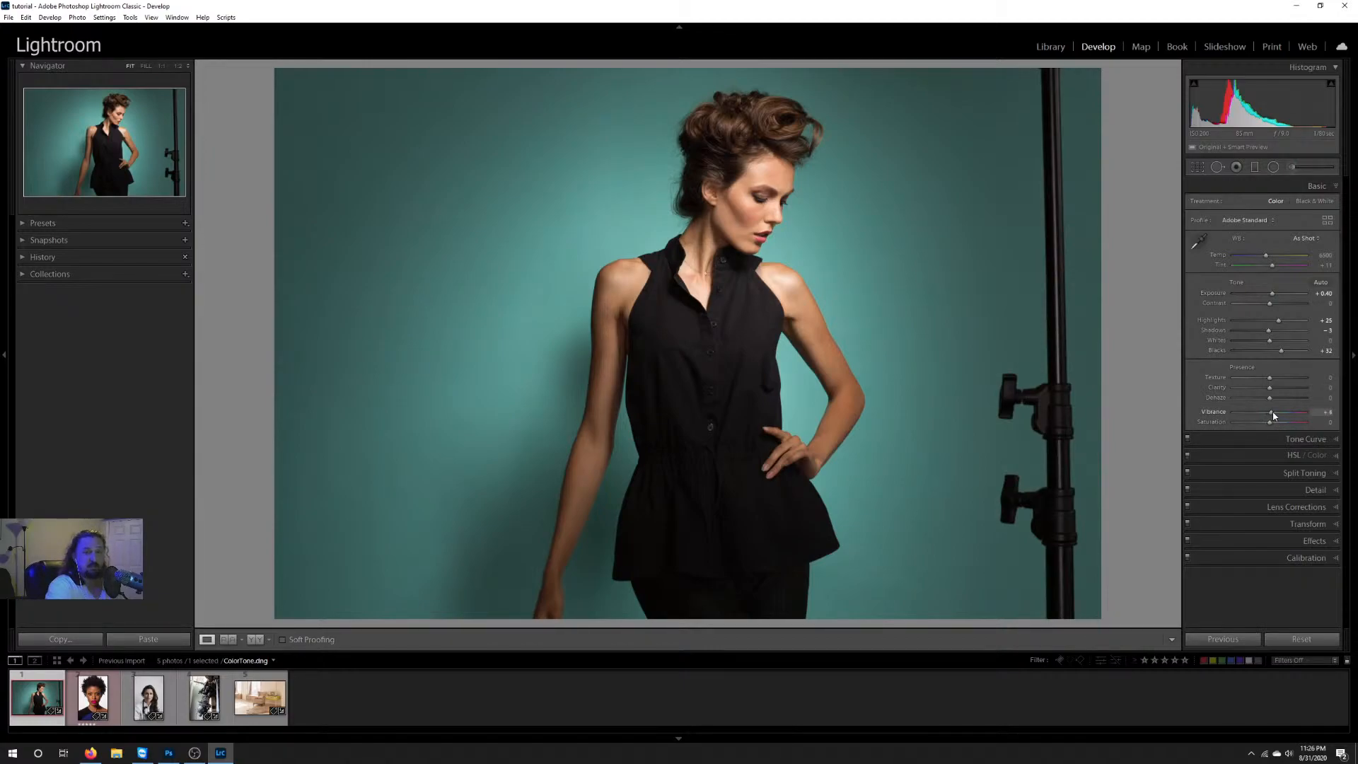
{"action": "left_click_drag", "start_coordinate": [1277, 415], "coordinate": [1287, 415]}
Step: Reset all develop settings of the Skin2.dng portrait, and try different Vibrance and Saturation levels on it
{"action": "key", "text": "Right"}
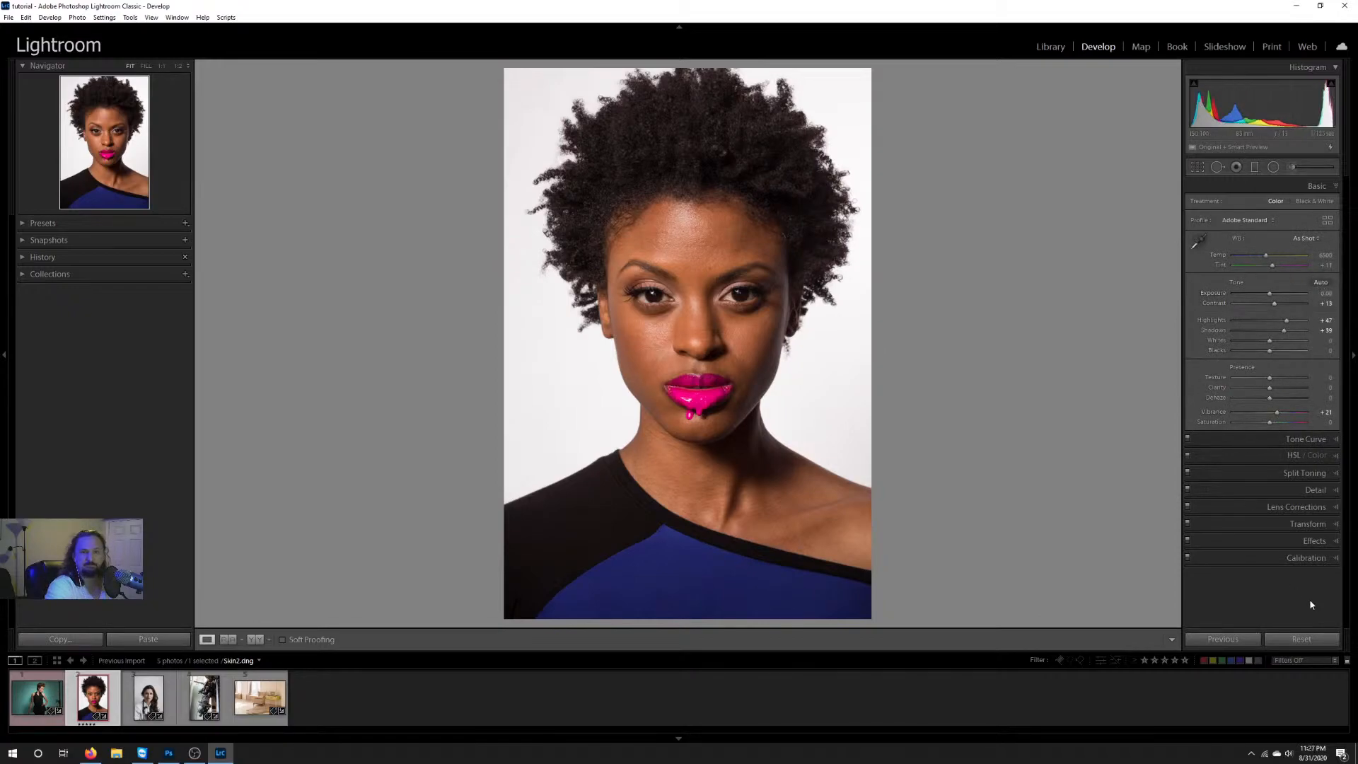
{"action": "left_click", "coordinate": [1300, 638]}
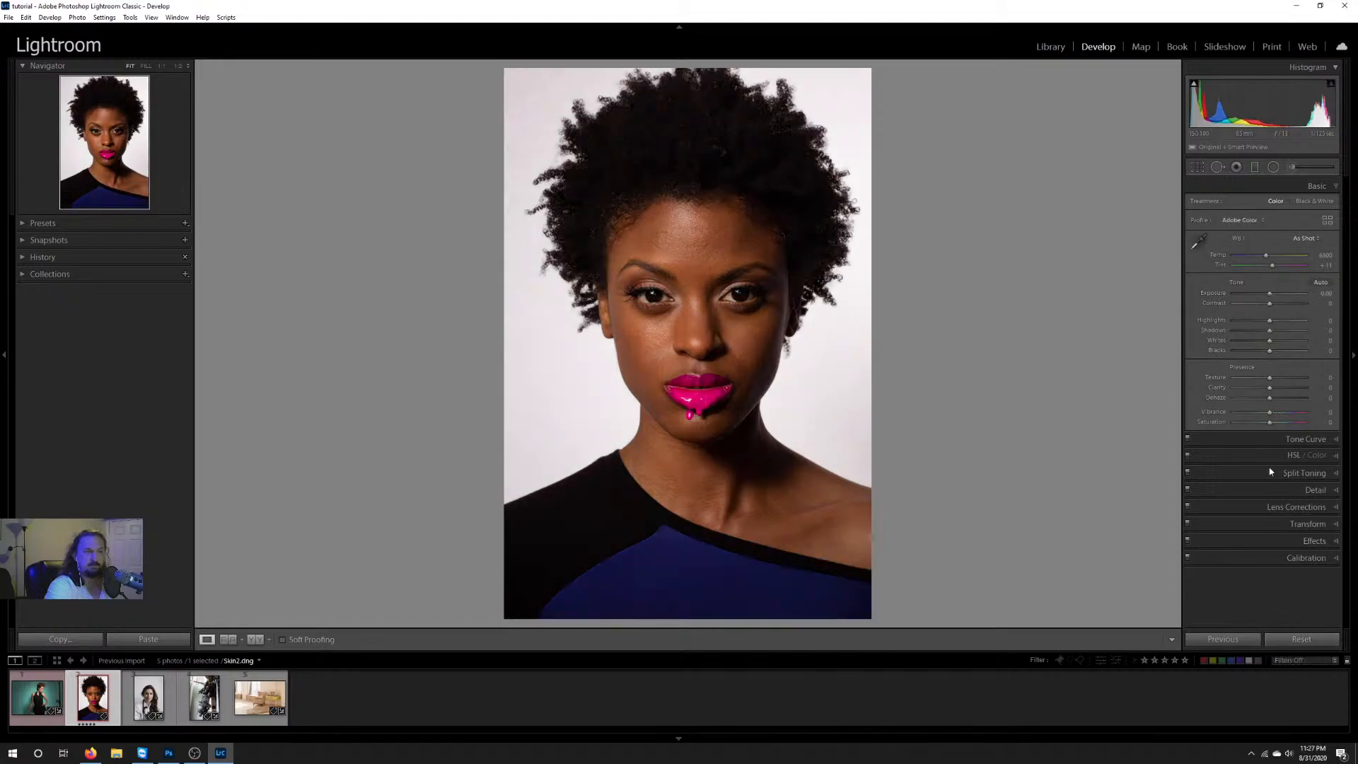
{"action": "mouse_move", "coordinate": [1271, 416]}
{"action": "left_mouse_down"}
{"action": "mouse_move", "coordinate": [1294, 414]}
{"action": "mouse_move", "coordinate": [1248, 414]}
{"action": "mouse_move", "coordinate": [1281, 414]}
{"action": "left_mouse_up"}
{"action": "mouse_move", "coordinate": [1286, 415]}
{"action": "left_mouse_down"}
{"action": "mouse_move", "coordinate": [1264, 416]}
{"action": "mouse_move", "coordinate": [1276, 417]}
{"action": "left_mouse_up"}
{"action": "mouse_move", "coordinate": [1271, 425]}
{"action": "left_mouse_down"}
{"action": "mouse_move", "coordinate": [1224, 427]}
{"action": "mouse_move", "coordinate": [1291, 425]}
{"action": "mouse_move", "coordinate": [1271, 423]}
{"action": "left_mouse_up"}
Step: Try a Saturation of +31 on the armchair interior photo, and reset Saturation to 0
{"action": "left_click", "coordinate": [260, 696]}
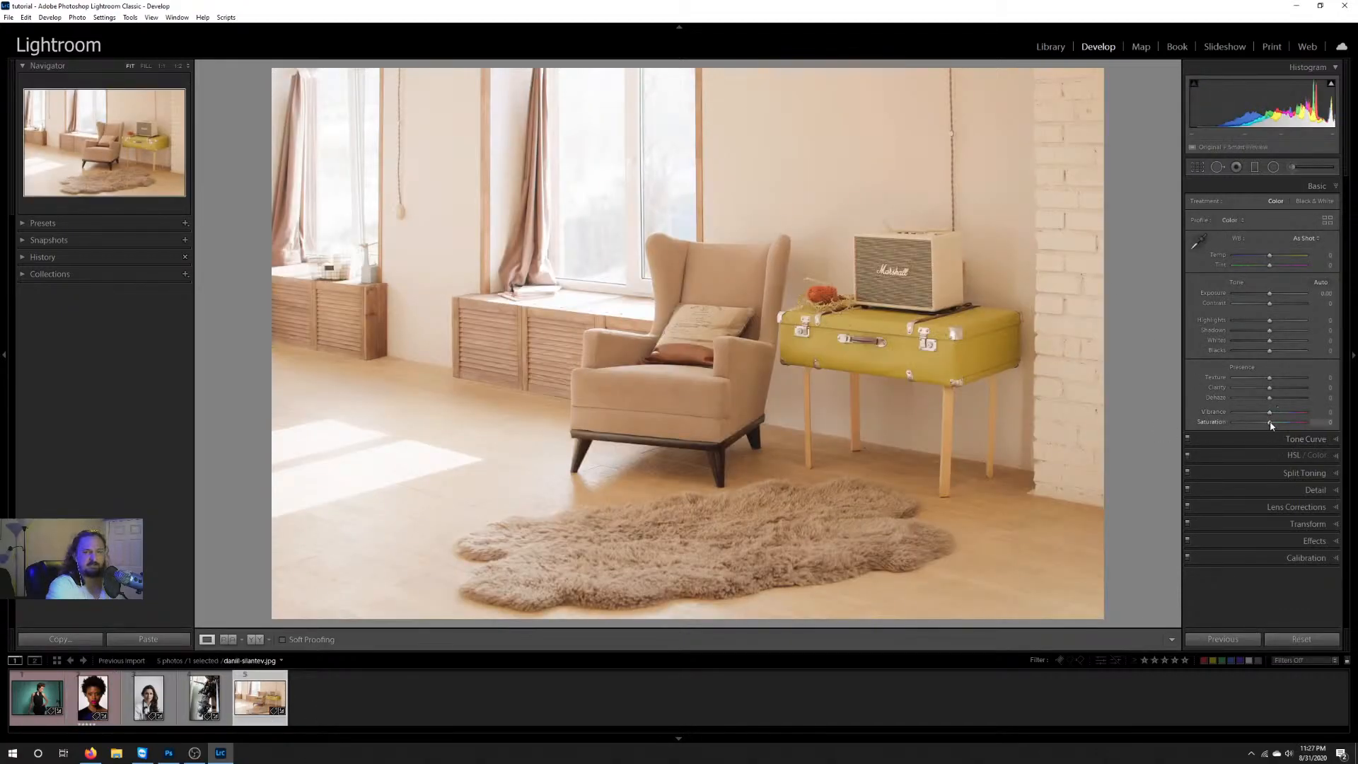
{"action": "left_click_drag", "start_coordinate": [1271, 424], "coordinate": [1281, 422]}
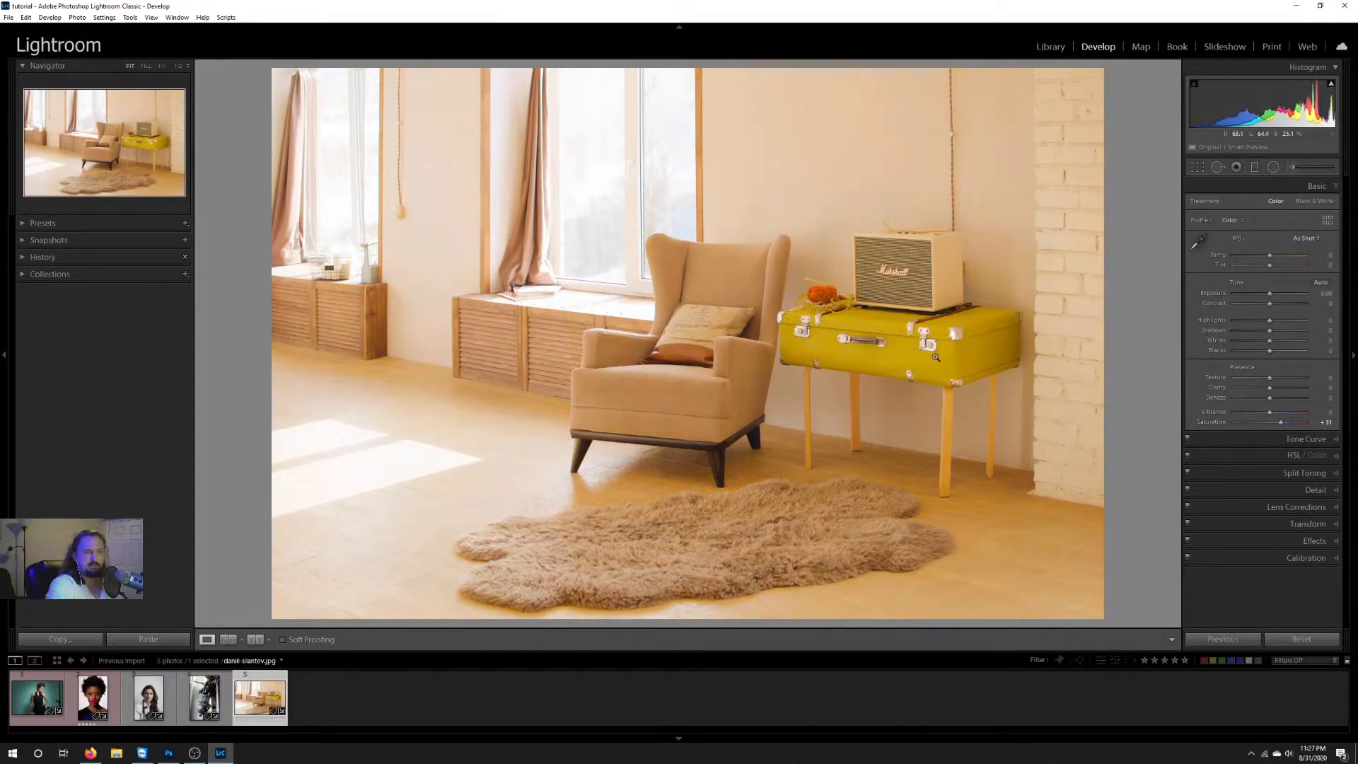
{"action": "double_click", "coordinate": [1282, 422]}
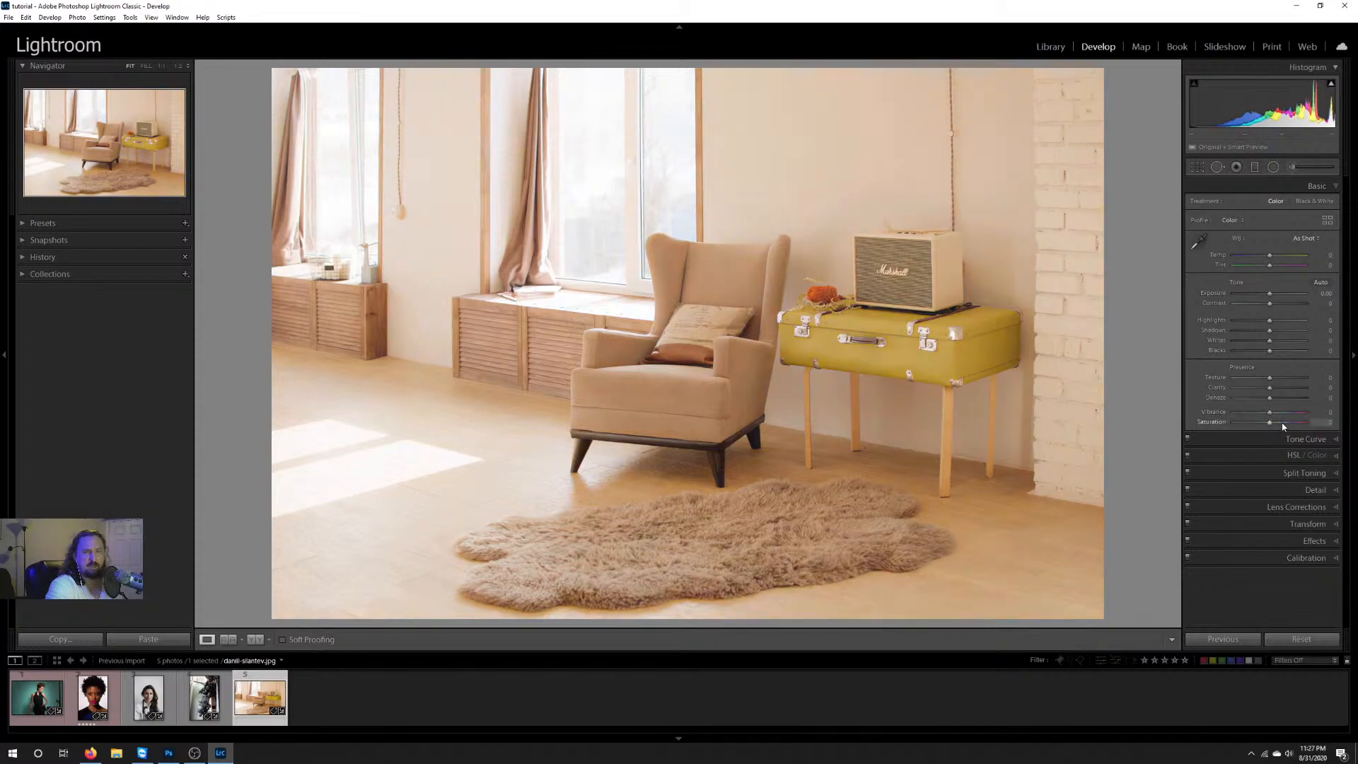
Step: Try raising Vibrance on the Retouch Eyes.jpg portrait, and bring it back down to about 0
{"action": "left_click", "coordinate": [149, 696]}
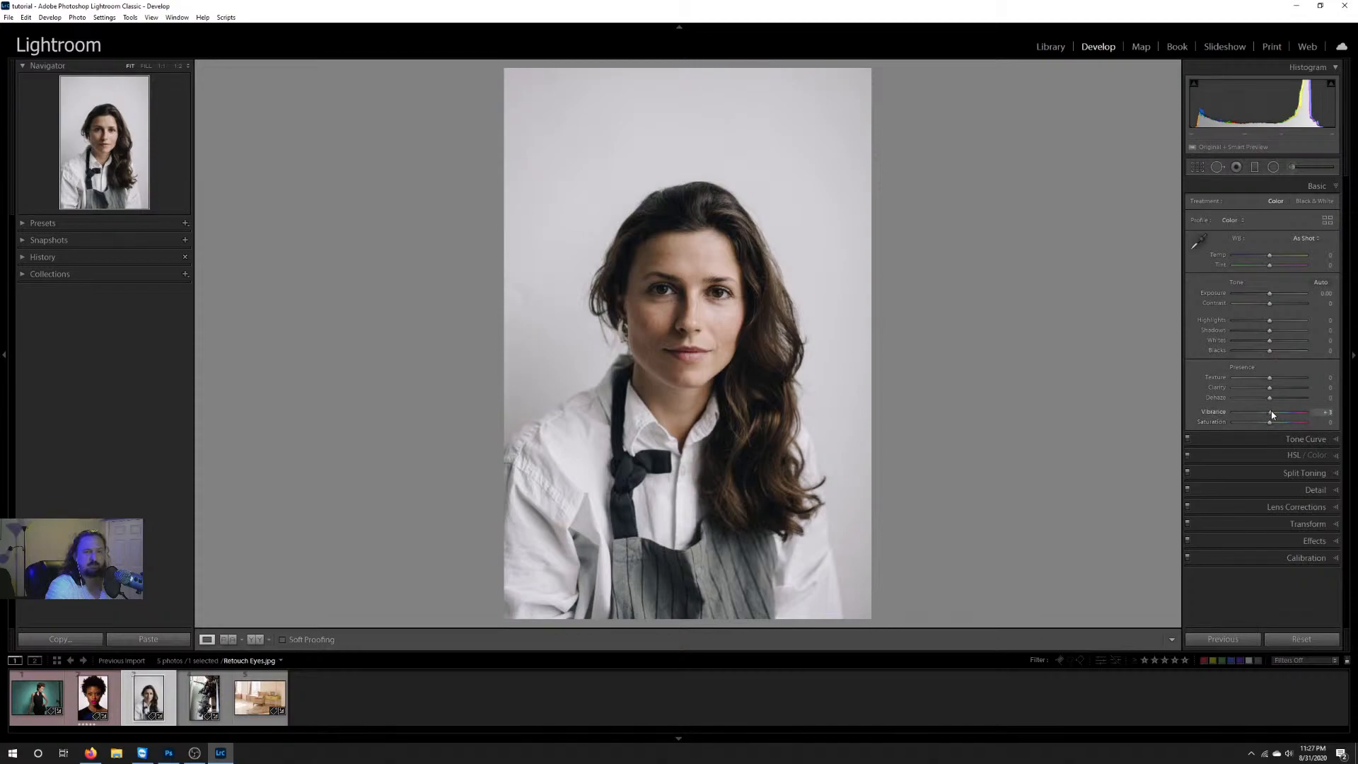
{"action": "left_click_drag", "start_coordinate": [1273, 413], "coordinate": [1282, 415]}
{"action": "left_click_drag", "start_coordinate": [1290, 413], "coordinate": [1270, 415]}
Step: Set Vibrance to +34 on the ColorTone.dng photo
{"action": "left_click", "coordinate": [49, 701]}
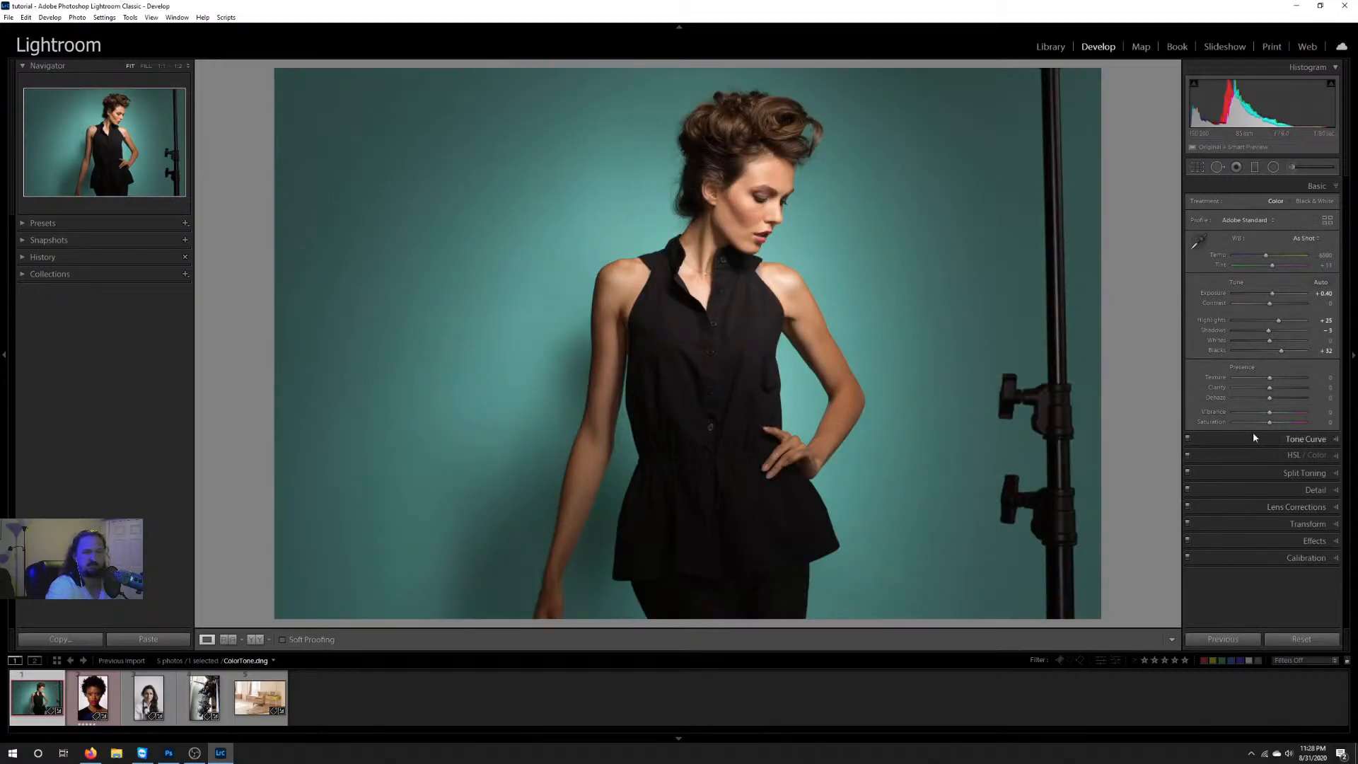
{"action": "left_click_drag", "start_coordinate": [1269, 413], "coordinate": [1281, 416]}
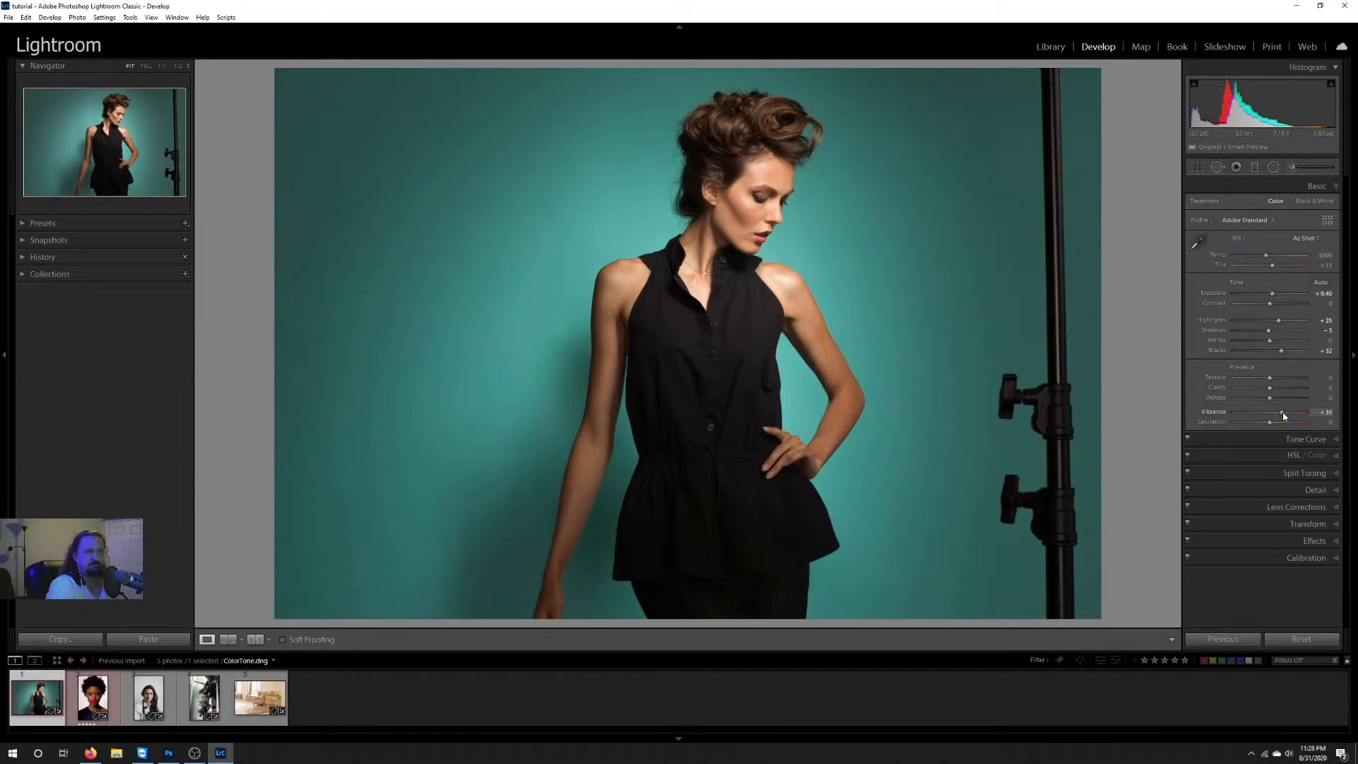
{"action": "left_click_drag", "start_coordinate": [1284, 417], "coordinate": [1282, 416]}
Step: Try parametric Tone Curve adjustments of Shadows -23 and Highlights +34, and reset both regions to 0
{"action": "left_click", "coordinate": [1262, 439]}
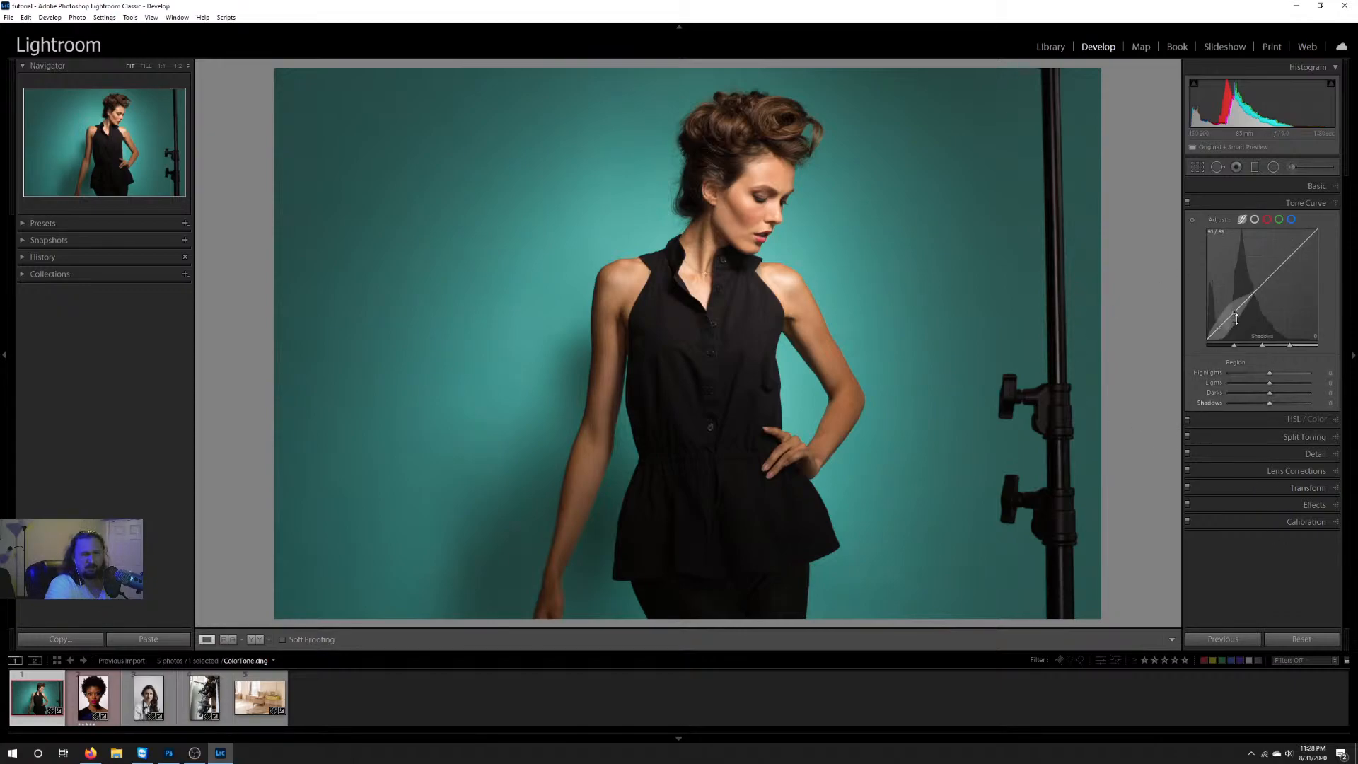
{"action": "left_click", "coordinate": [1279, 187]}
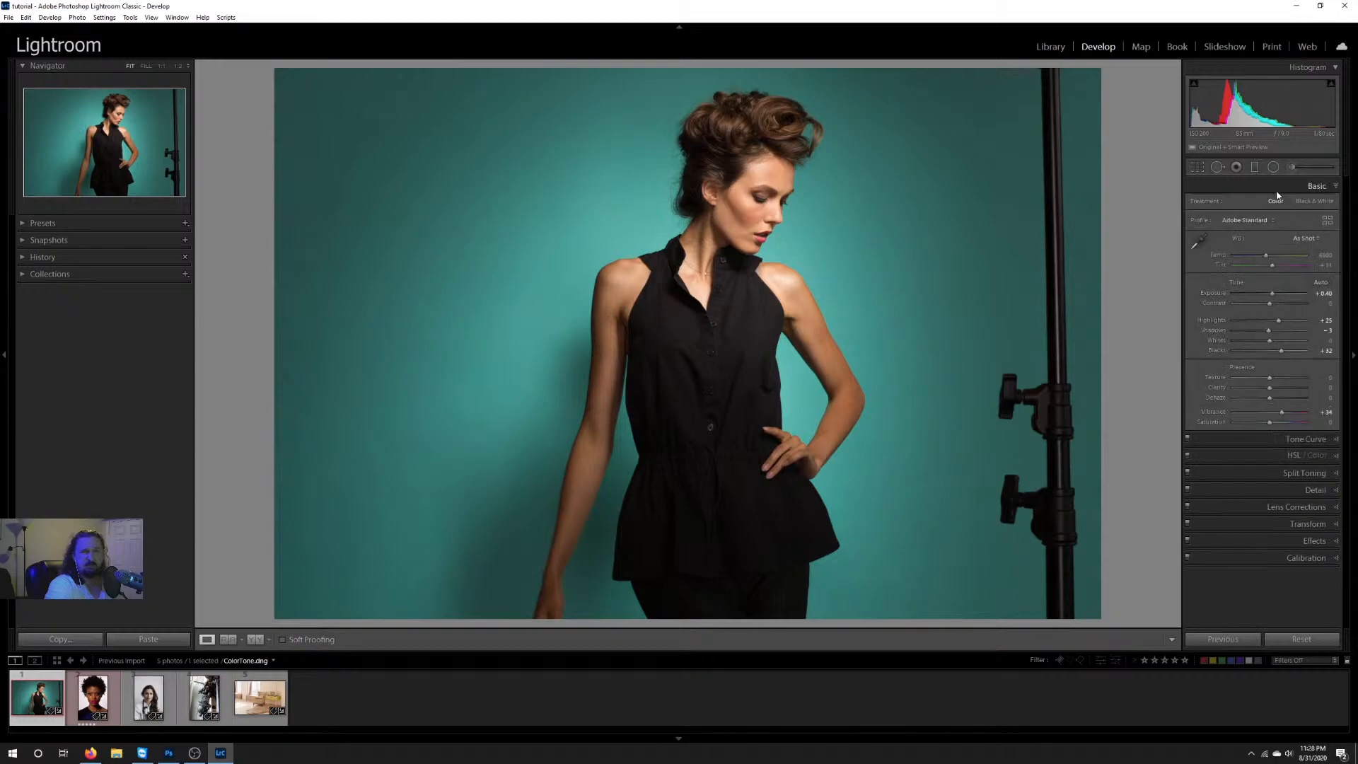
{"action": "left_click", "coordinate": [1300, 440]}
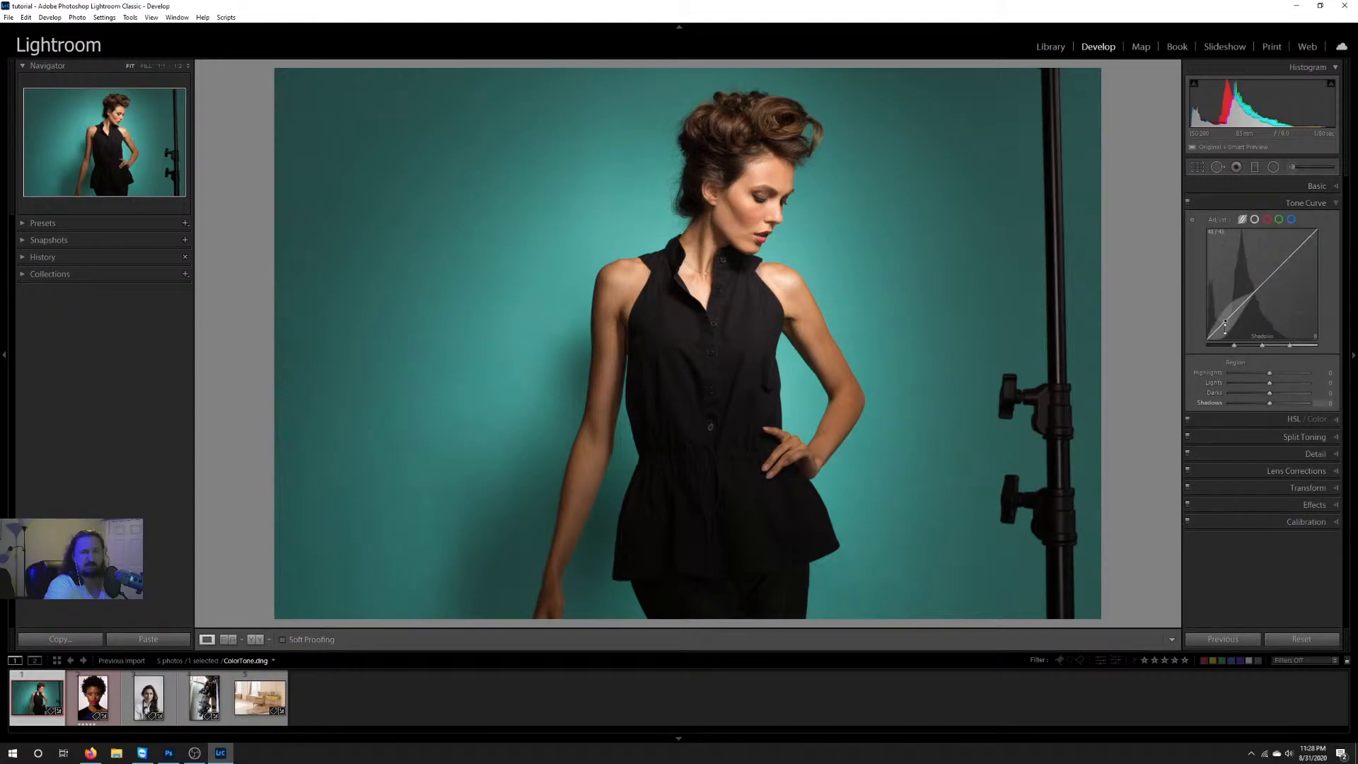
{"action": "left_click_drag", "start_coordinate": [1225, 321], "coordinate": [1225, 324]}
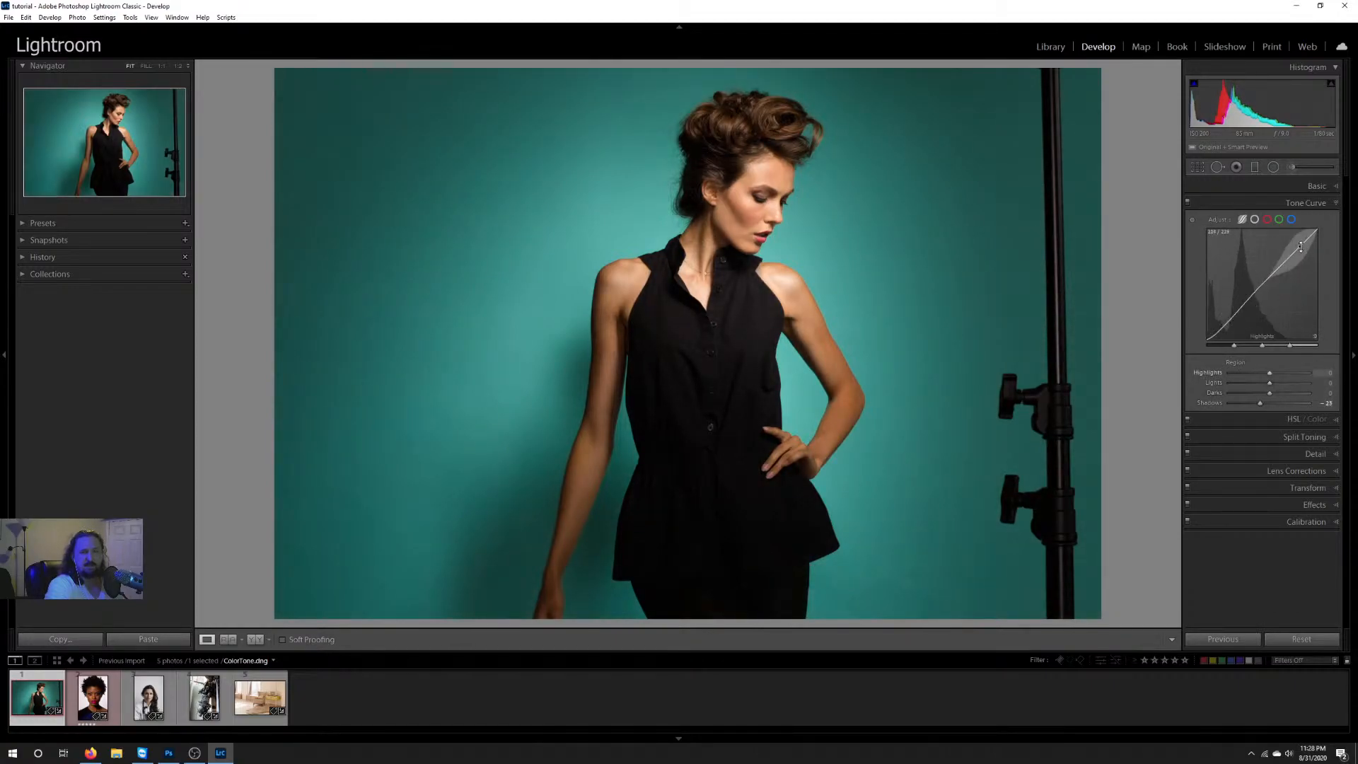
{"action": "left_click_drag", "start_coordinate": [1299, 247], "coordinate": [1299, 243]}
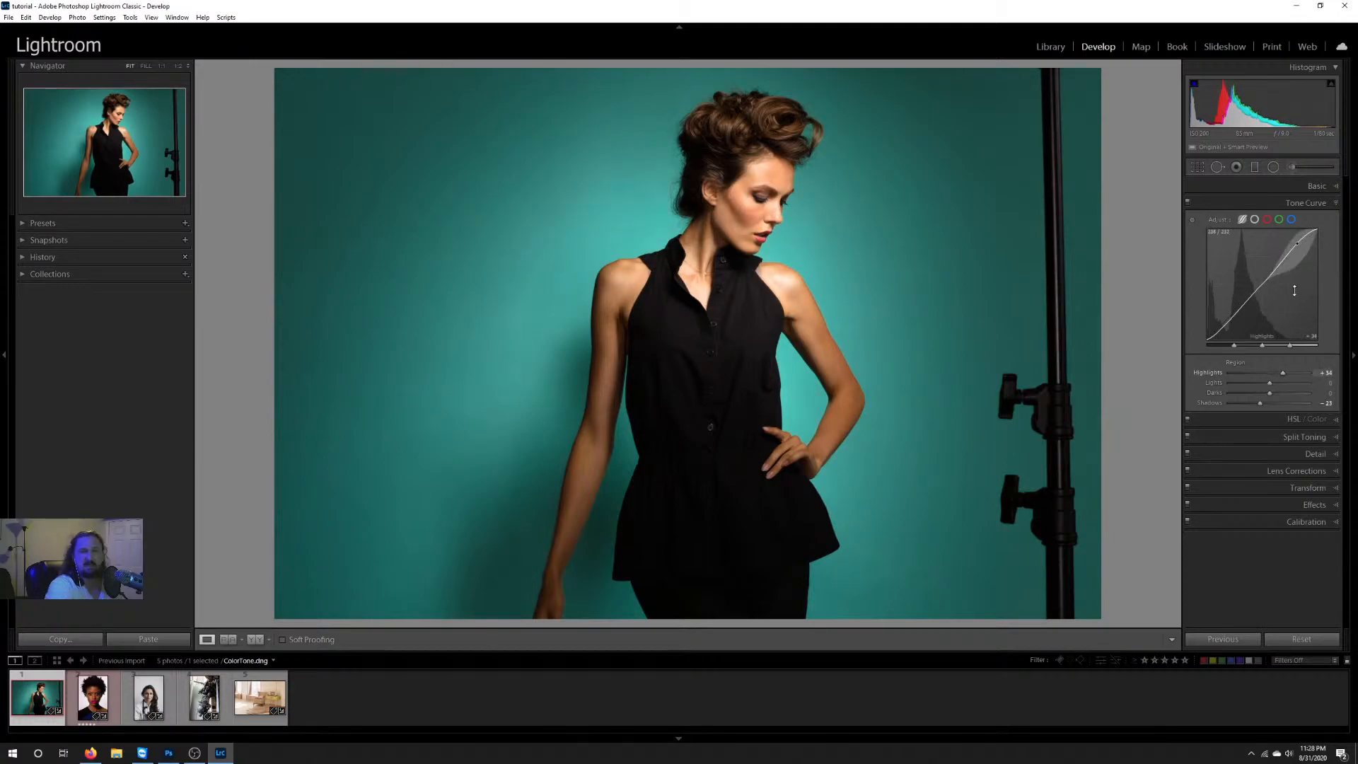
{"action": "double_click", "coordinate": [1294, 245]}
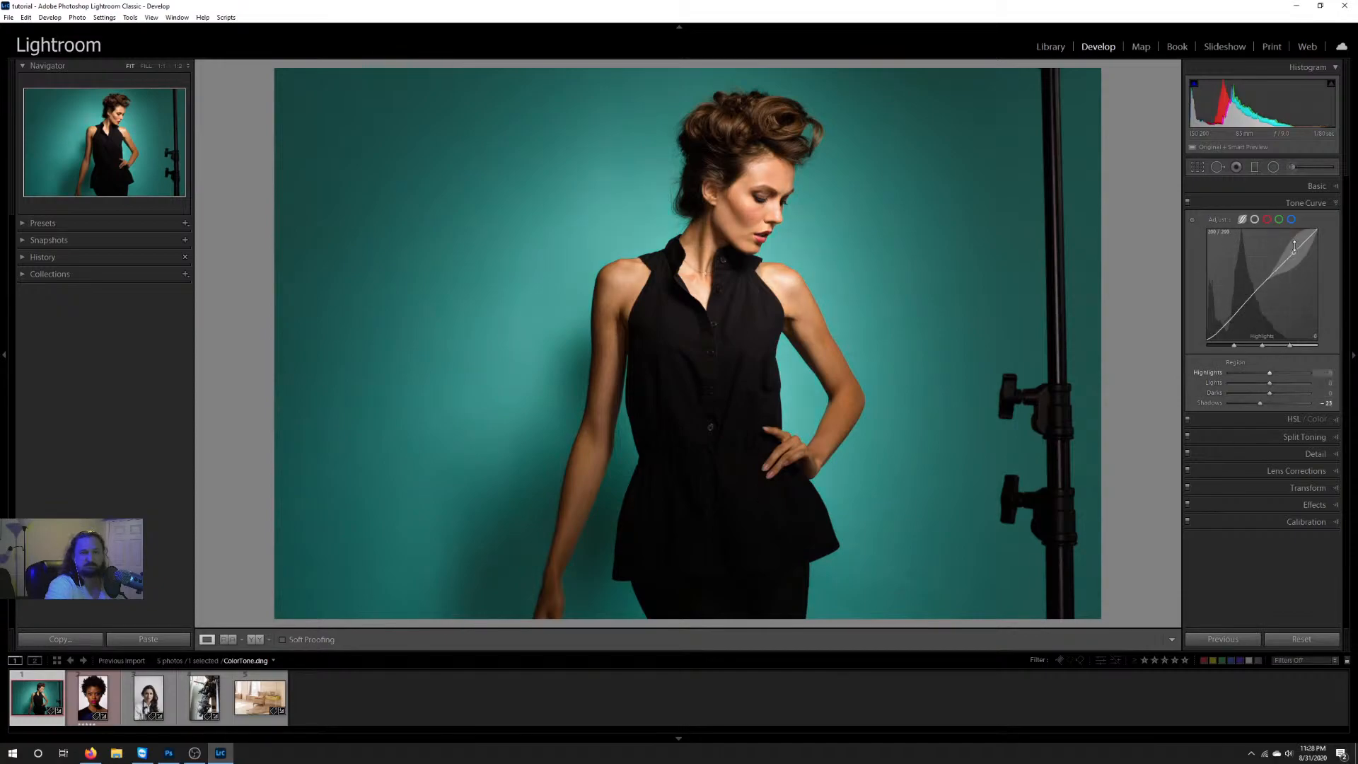
{"action": "double_click", "coordinate": [1221, 326]}
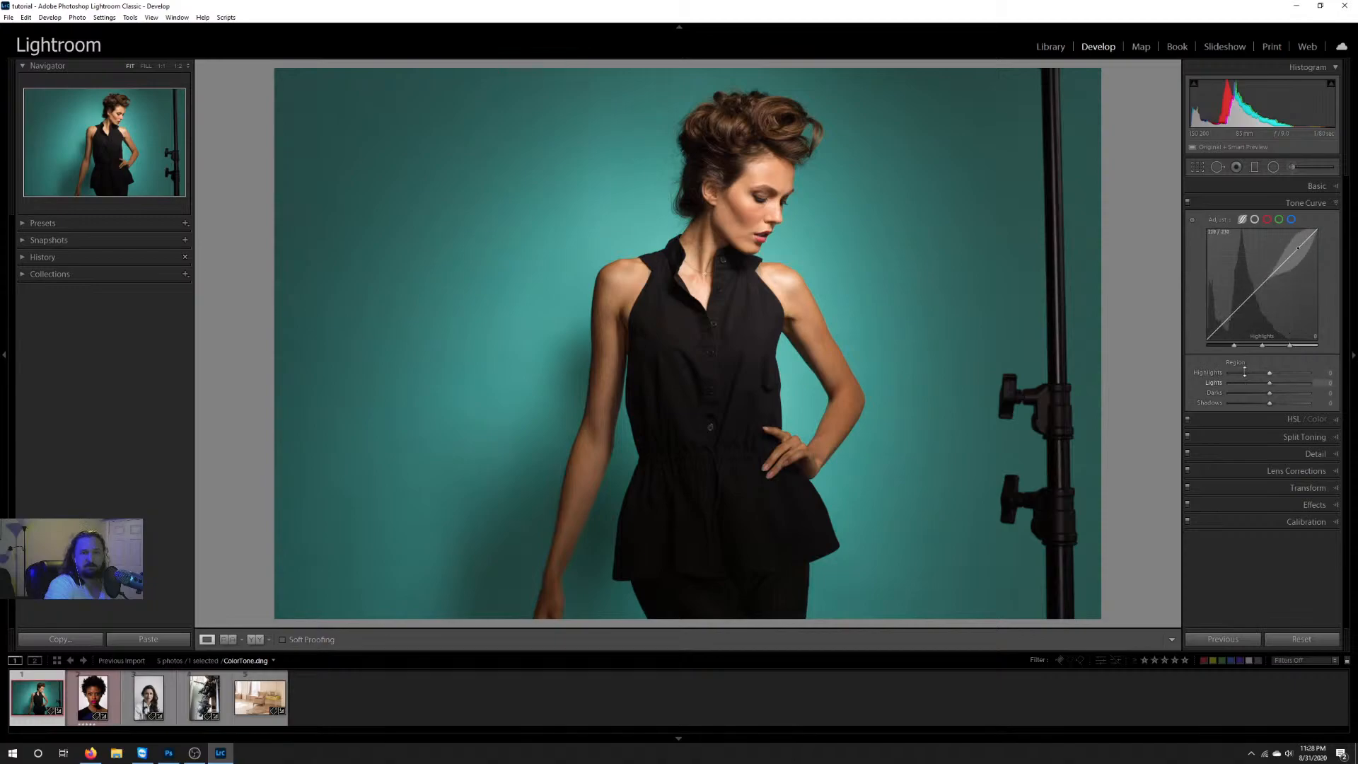
Step: Try an S-curve on the red channel's point curve, lowering the shadows and adding a point in the highlights
{"action": "left_click", "coordinate": [1267, 221]}
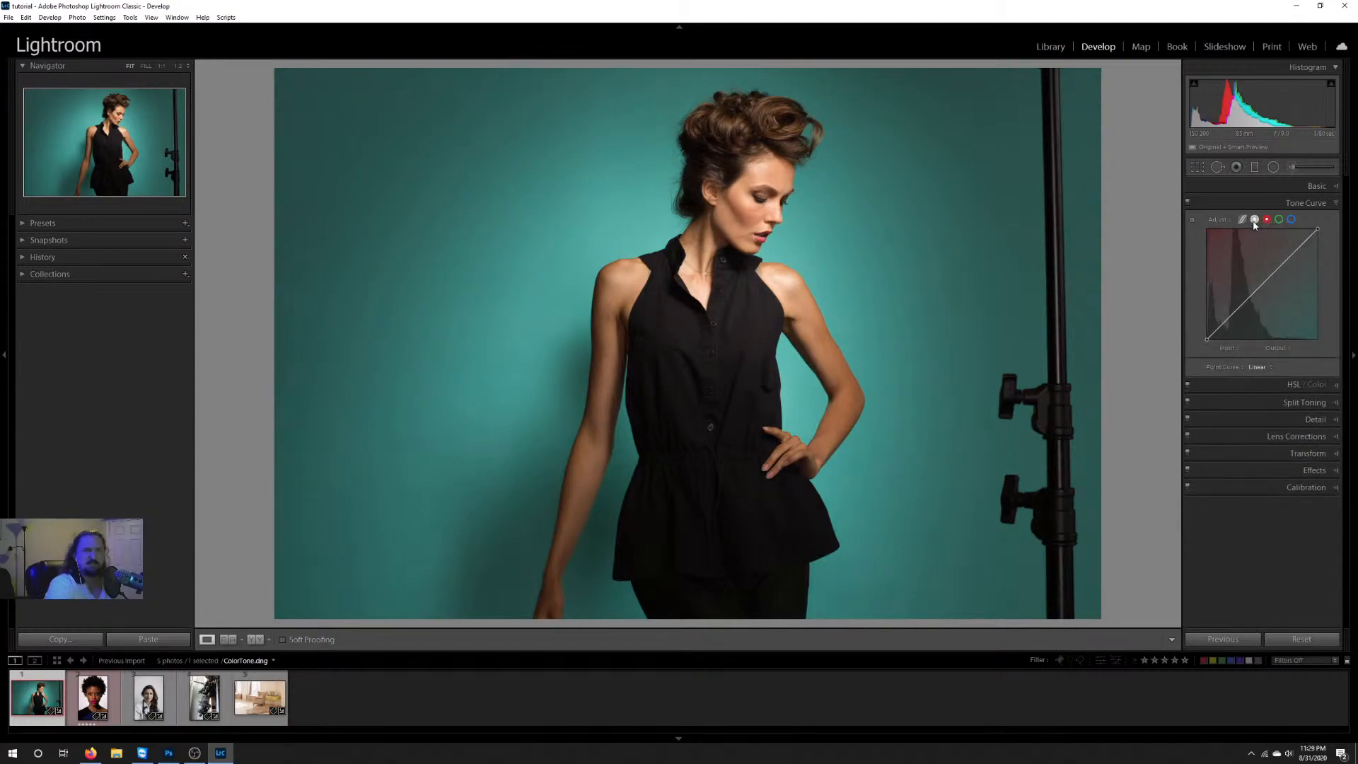
{"action": "left_click", "coordinate": [1254, 220]}
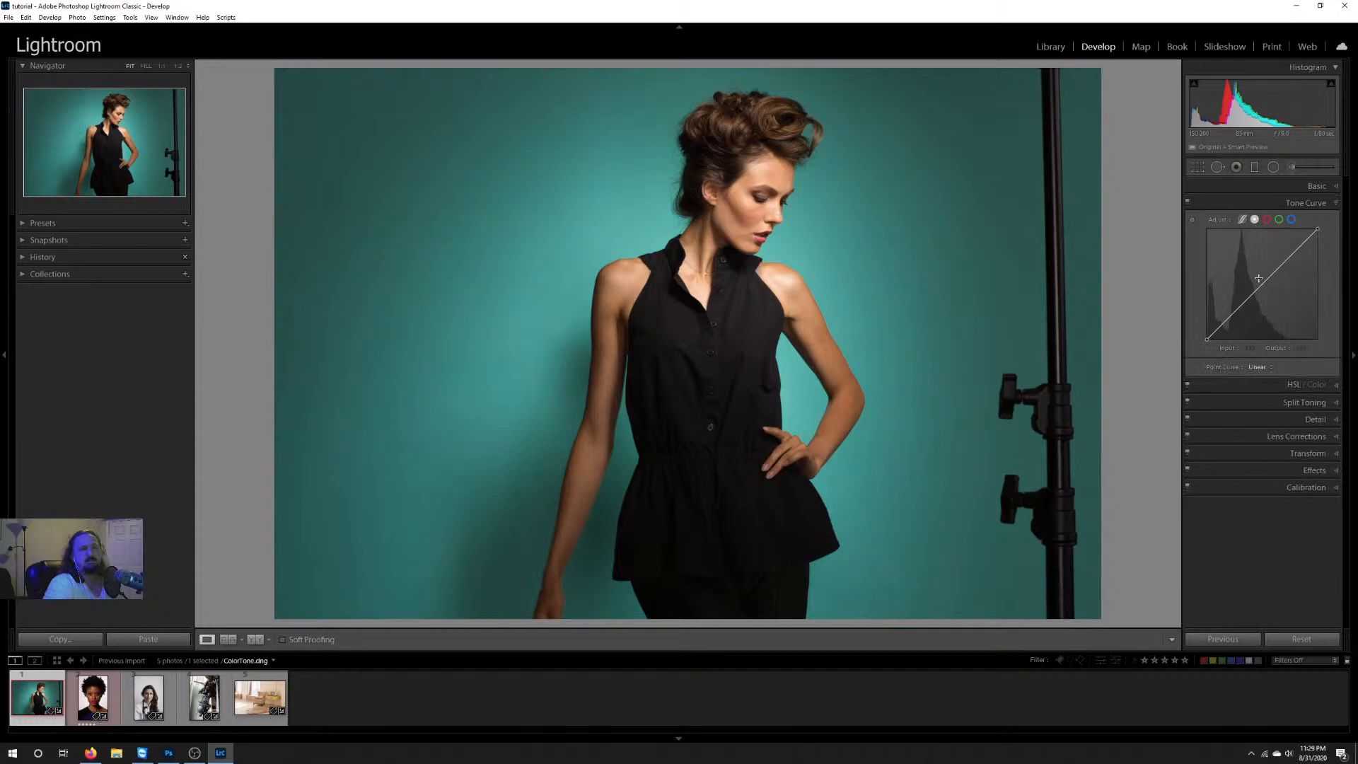
{"action": "left_click", "coordinate": [1267, 220]}
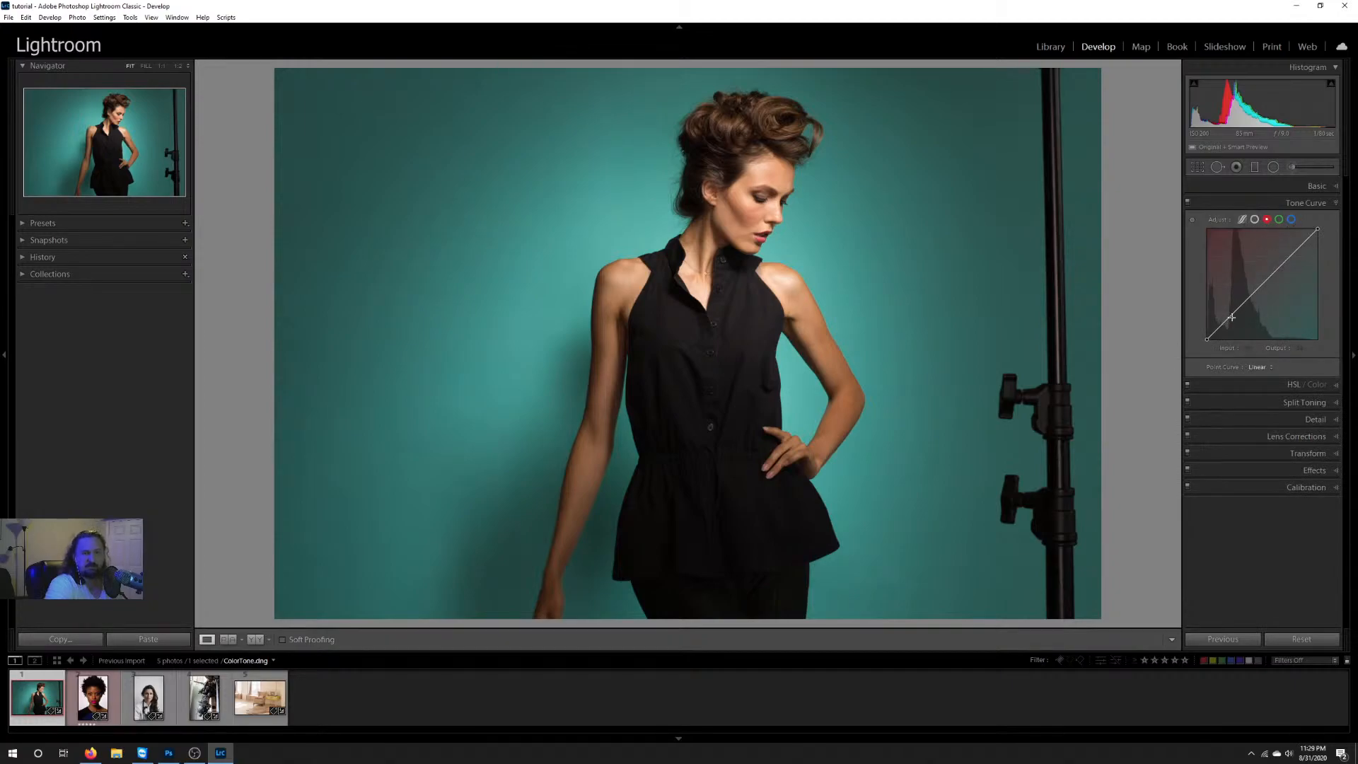
{"action": "left_click_drag", "start_coordinate": [1231, 317], "coordinate": [1234, 323]}
{"action": "left_click", "coordinate": [1292, 255]}
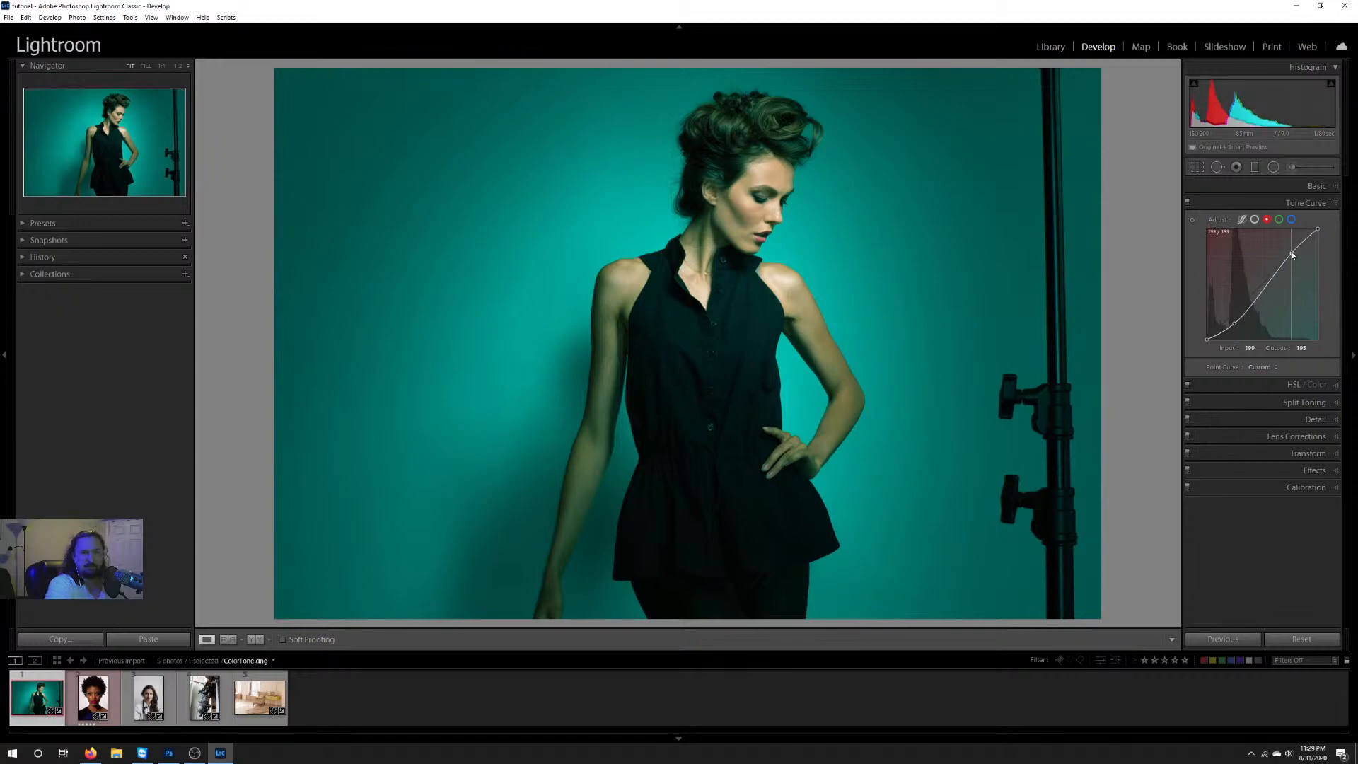
Step: Try an S-curve on the green channel's point curve, with lowered shadows and a highlight point
{"action": "left_click", "coordinate": [1279, 219]}
{"action": "left_click", "coordinate": [1235, 312]}
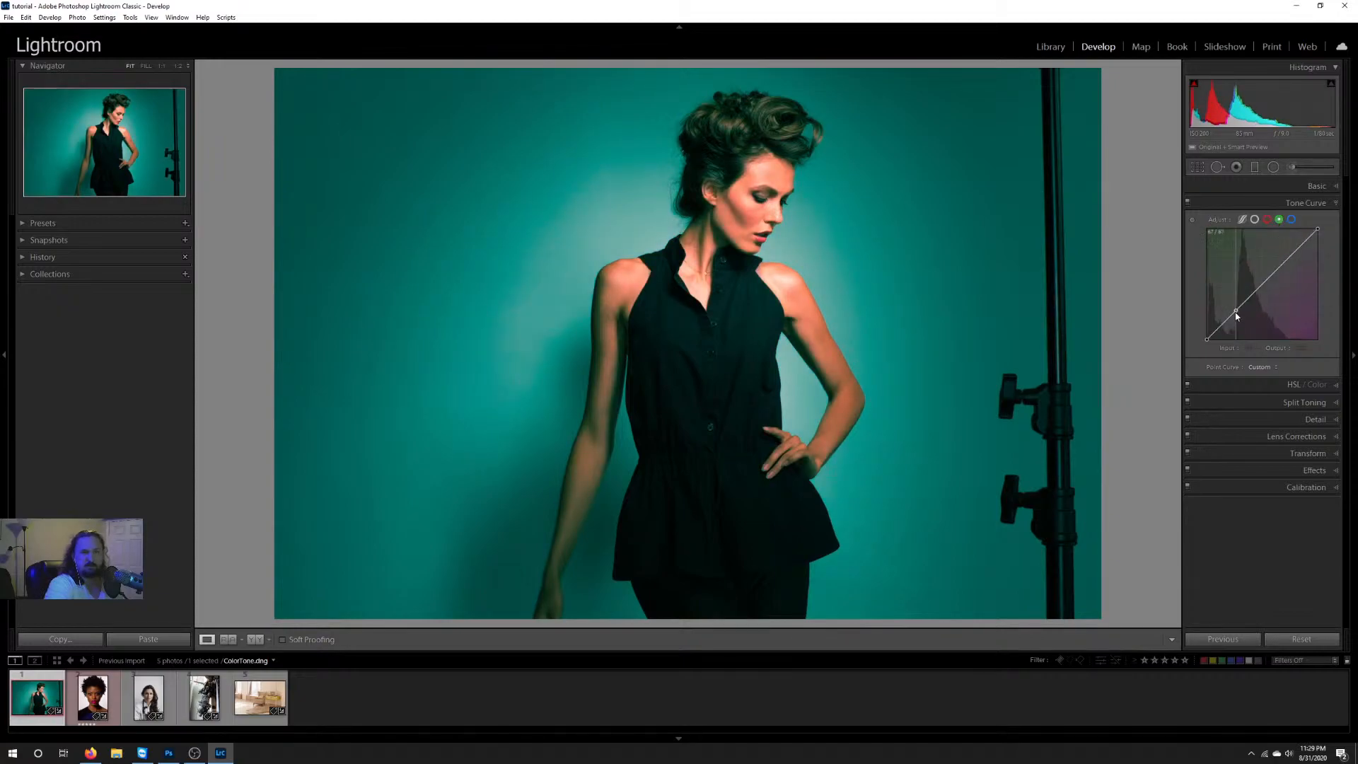
{"action": "left_click_drag", "start_coordinate": [1236, 316], "coordinate": [1236, 320]}
{"action": "left_click", "coordinate": [1287, 253]}
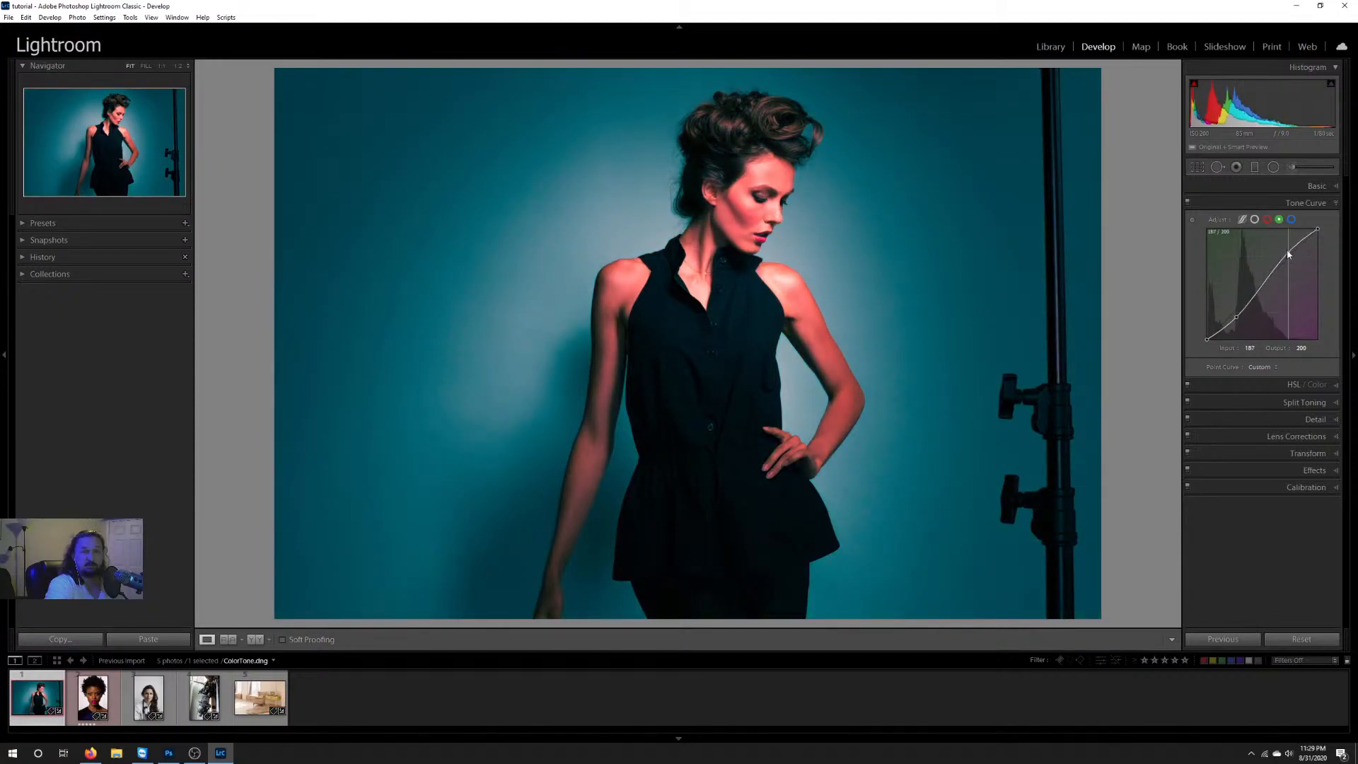
Step: Try an S-curve on the blue channel, and reset the point curves of all channels to Linear
{"action": "left_click", "coordinate": [1291, 219]}
{"action": "left_click", "coordinate": [1239, 313]}
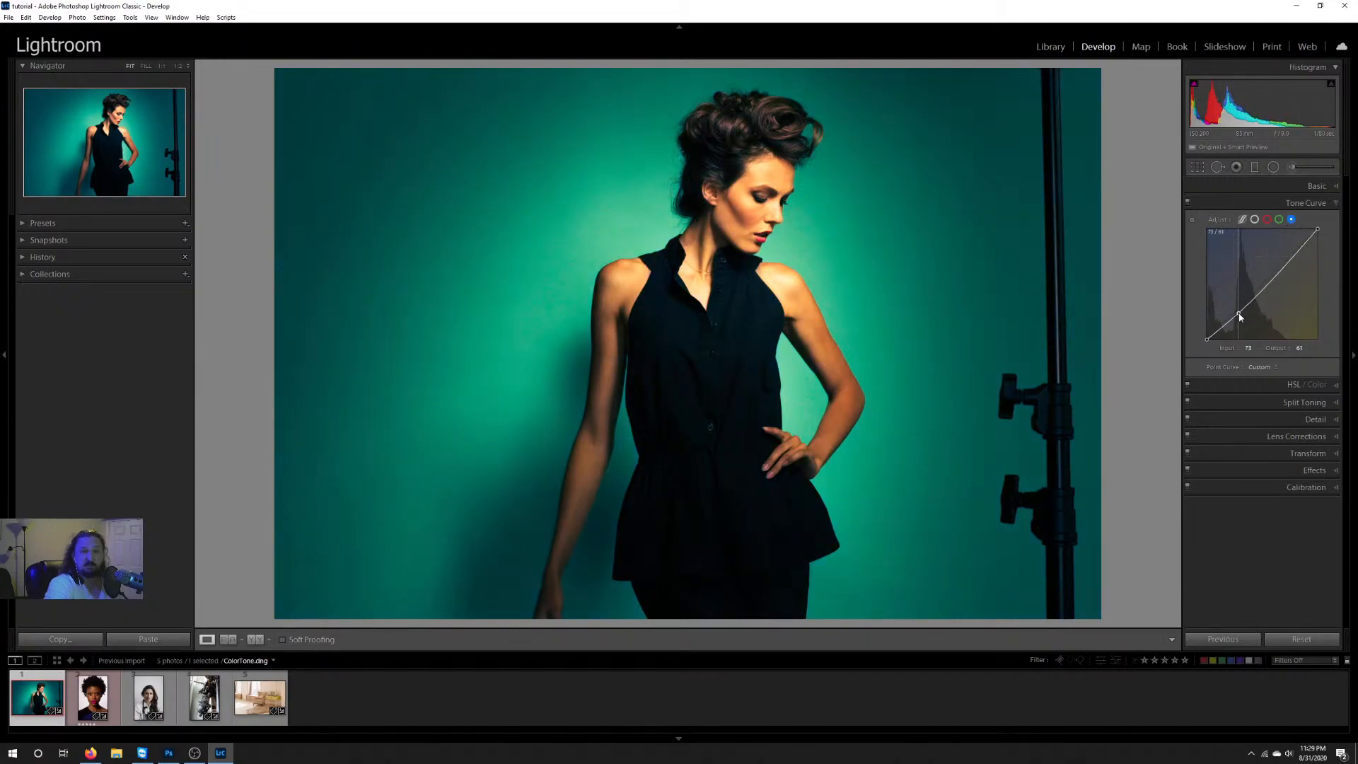
{"action": "left_click_drag", "start_coordinate": [1287, 262], "coordinate": [1287, 253]}
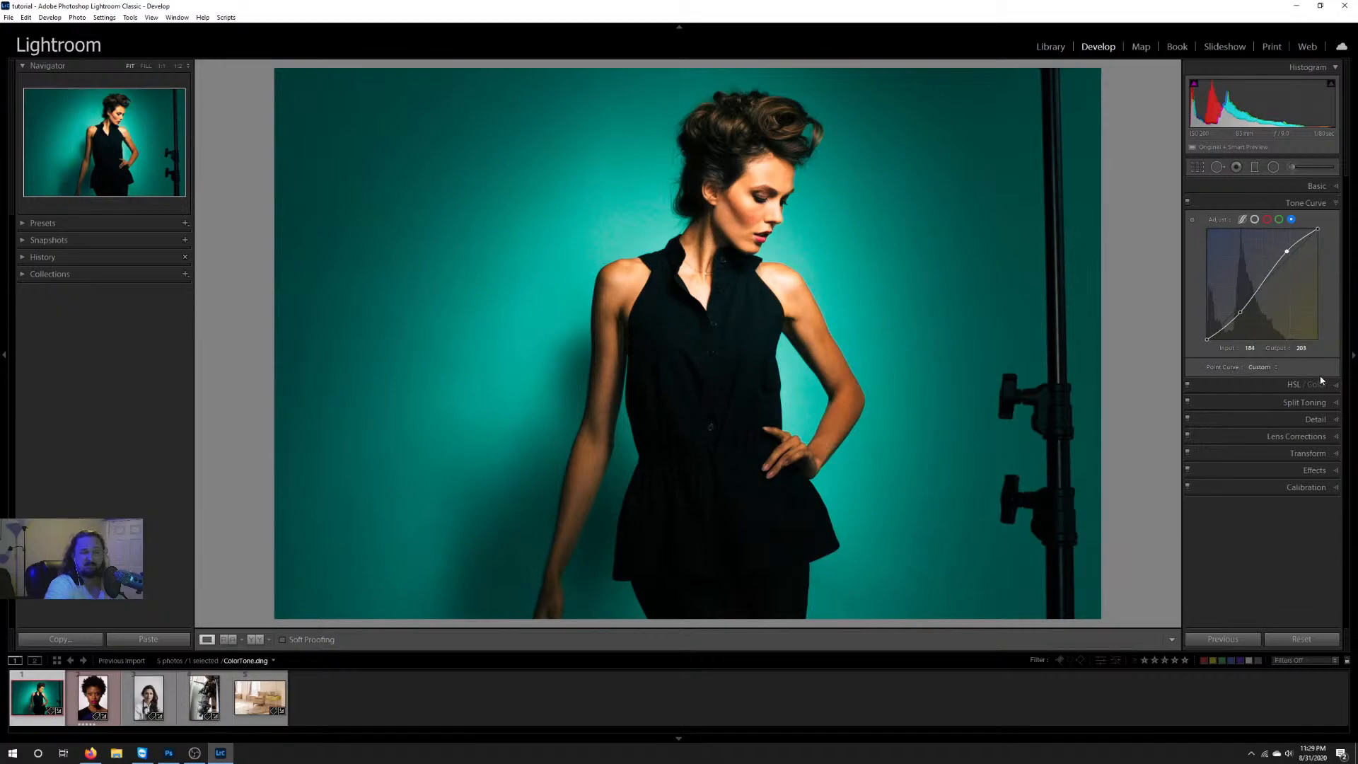
{"action": "double_click", "coordinate": [1228, 366]}
{"action": "left_click", "coordinate": [1255, 221]}
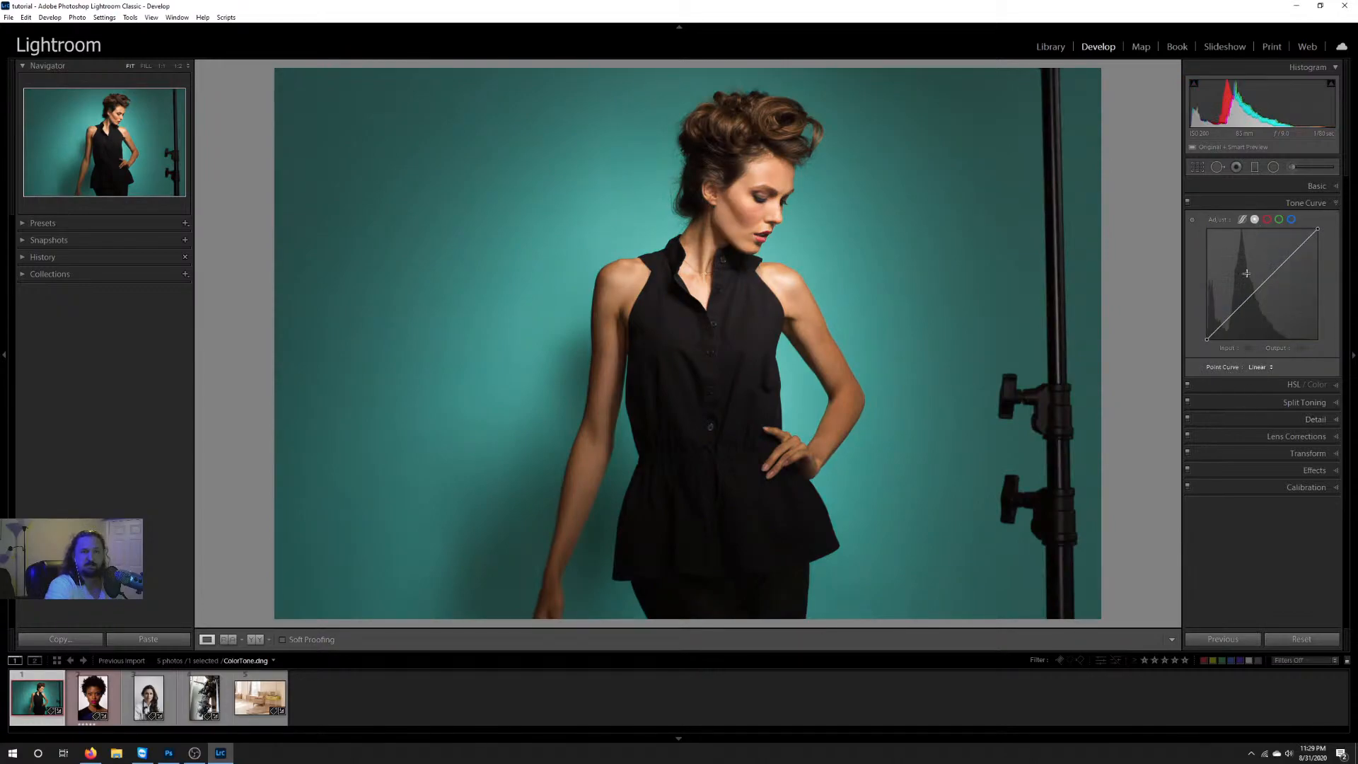
Step: Try resetting the entire Basic Tone group and applying the previous photo's settings, and undo both changes
{"action": "left_click", "coordinate": [1249, 191]}
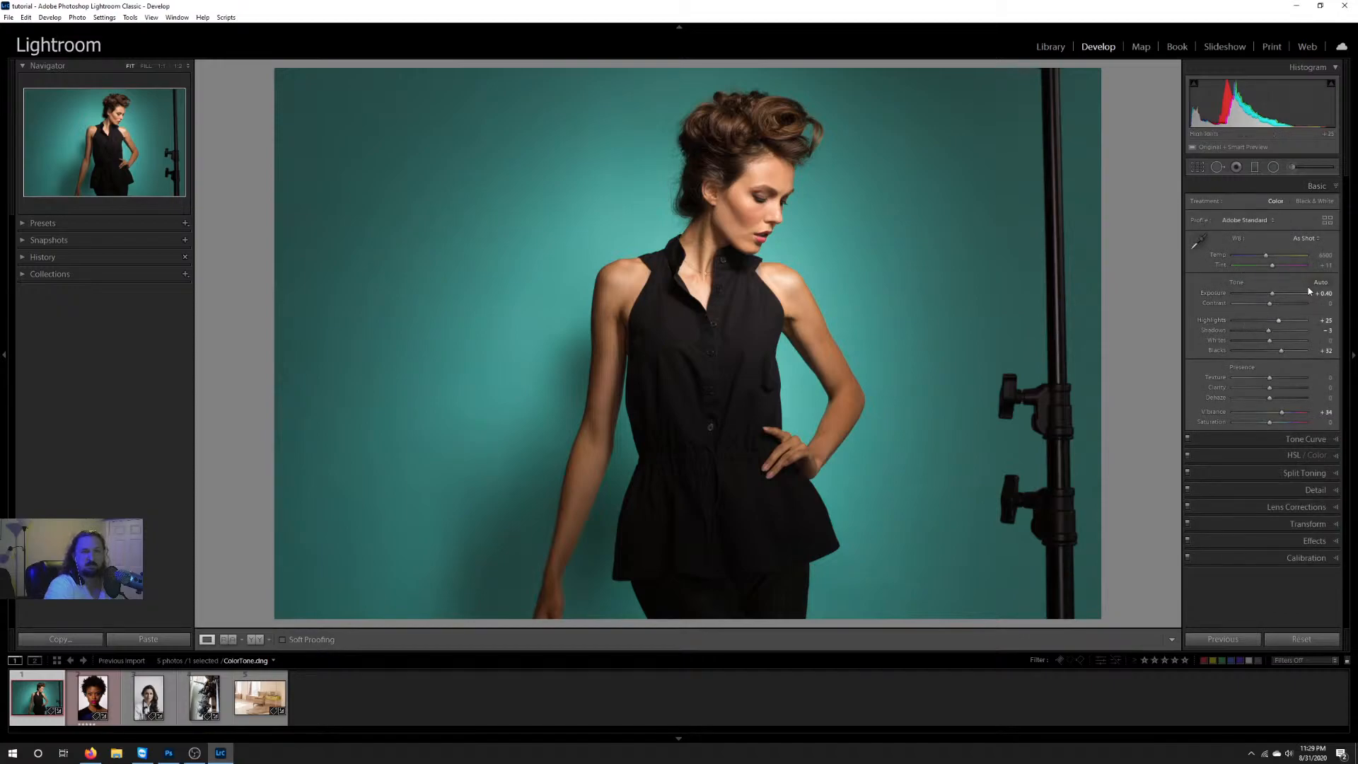
{"action": "double_click", "coordinate": [1236, 282]}
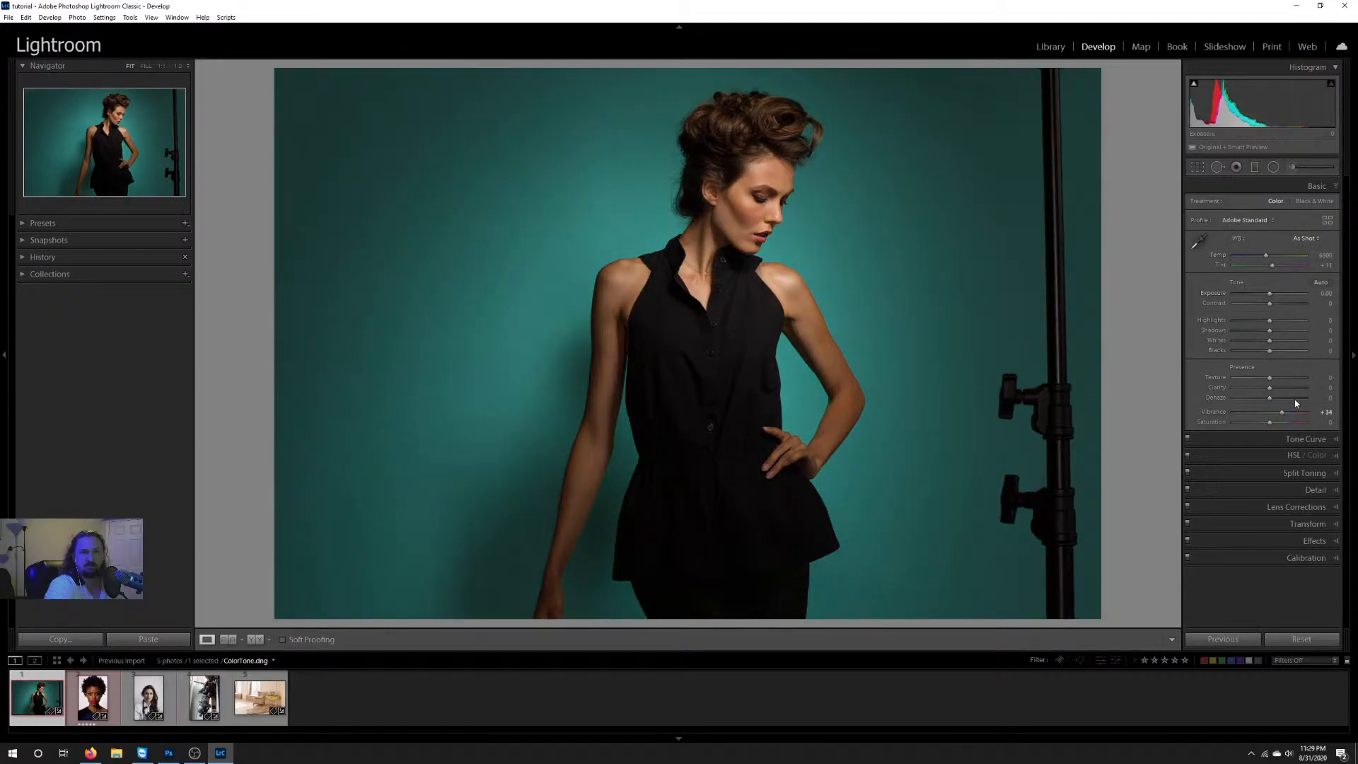
{"action": "left_click", "coordinate": [1237, 643]}
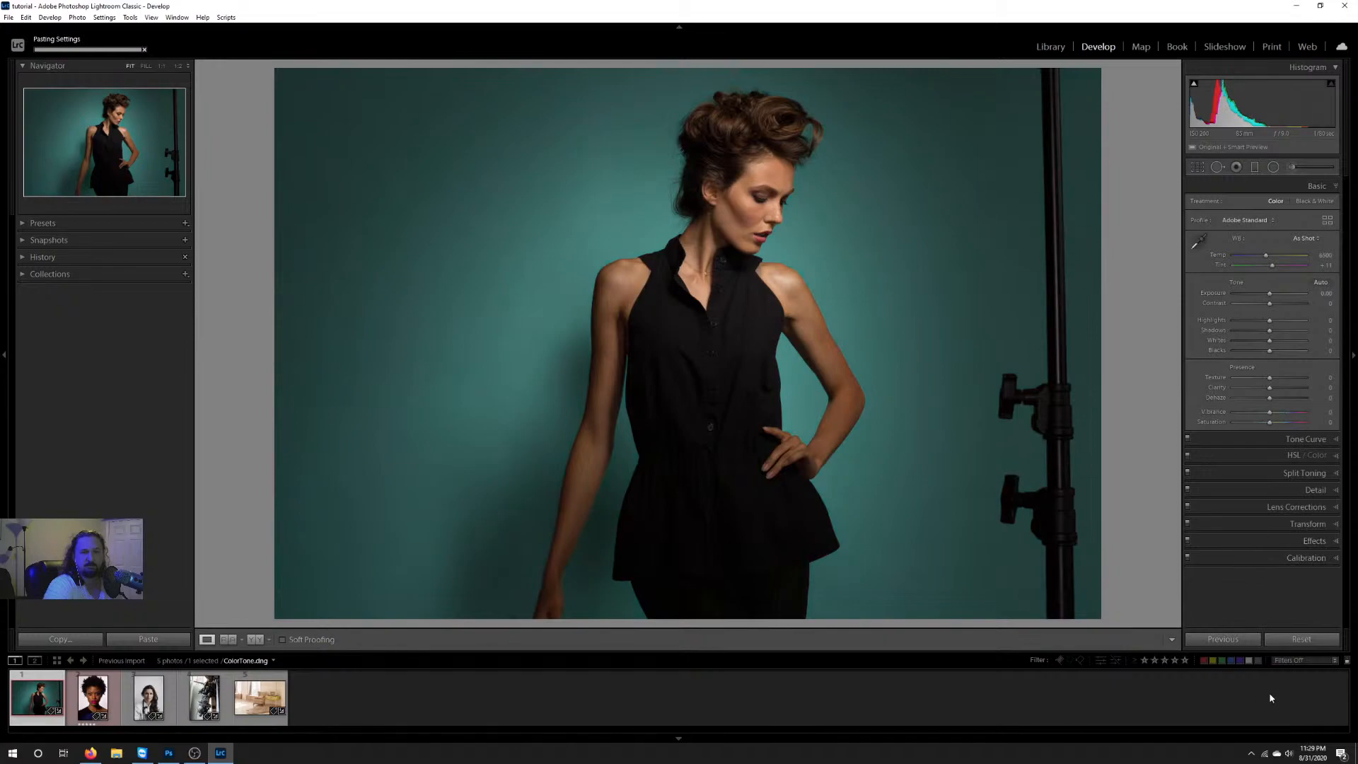
{"action": "key", "text": "ctrl+z"}
{"action": "key", "text": "ctrl+z"}
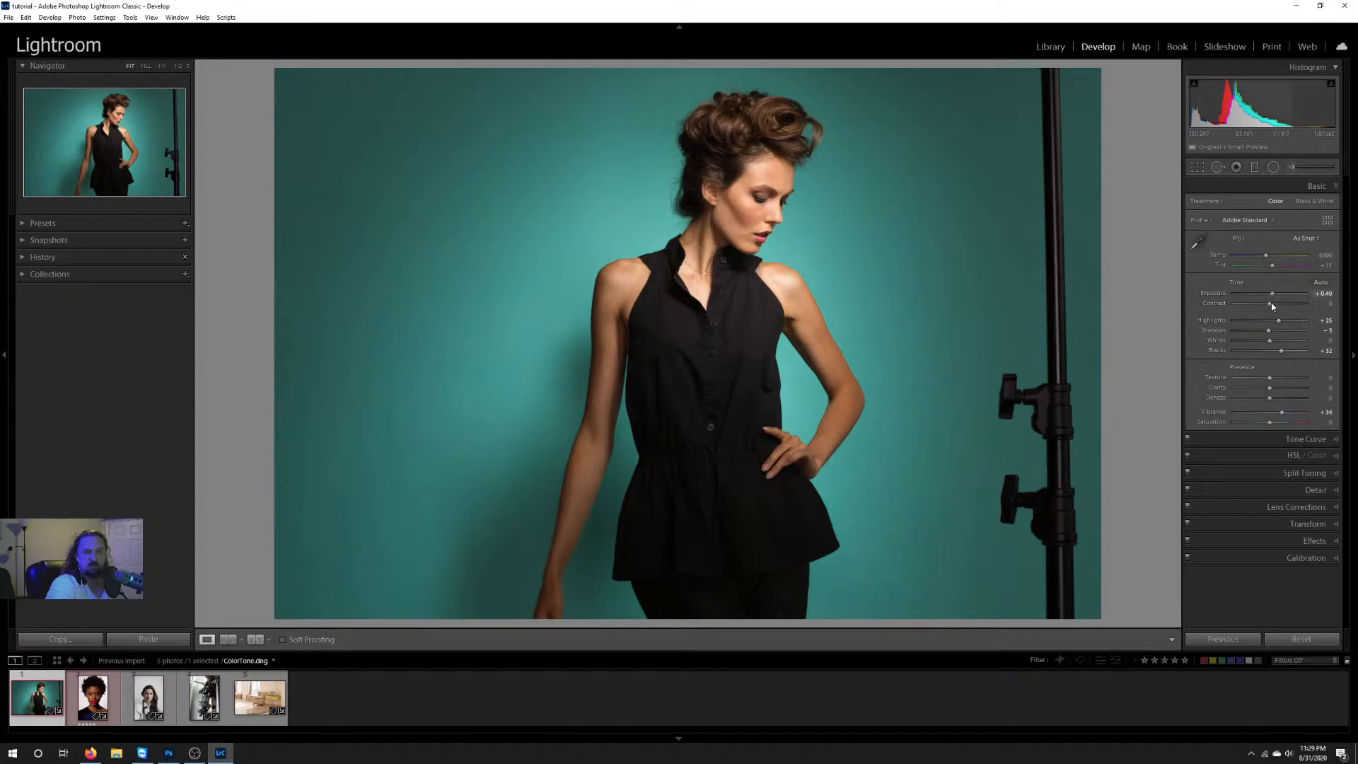
Step: Try resetting Blacks alone and the entire Tone and Presence groups, and undo every reset
{"action": "double_click", "coordinate": [1281, 350]}
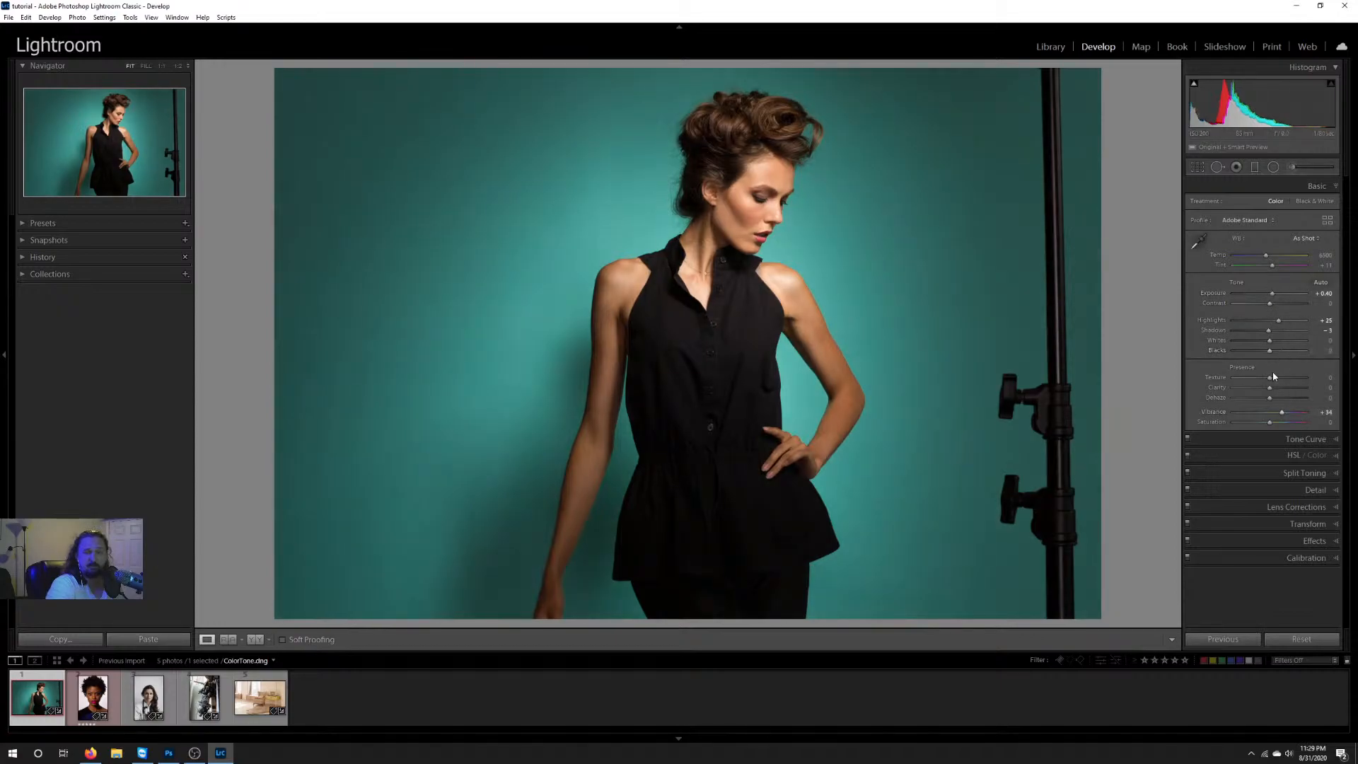
{"action": "key", "text": "ctrl+z"}
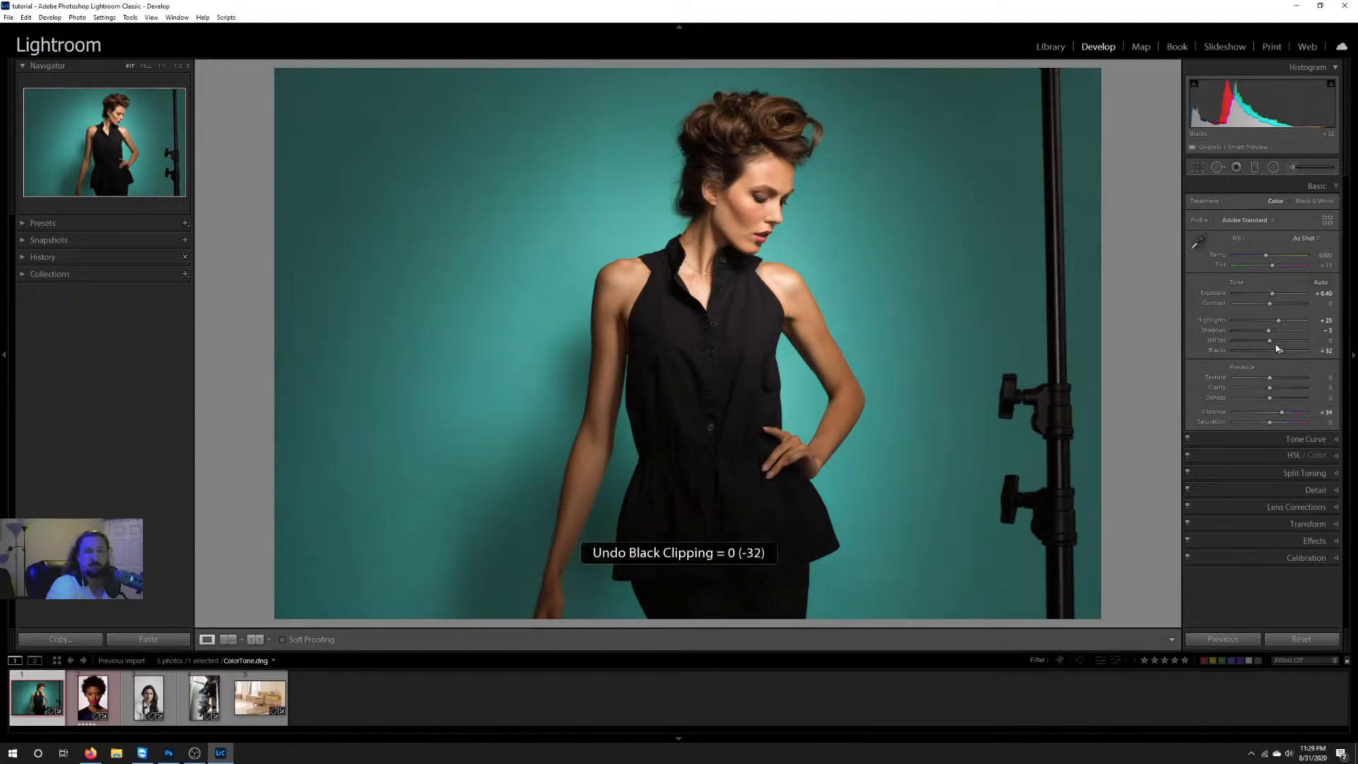
{"action": "double_click", "coordinate": [1238, 283]}
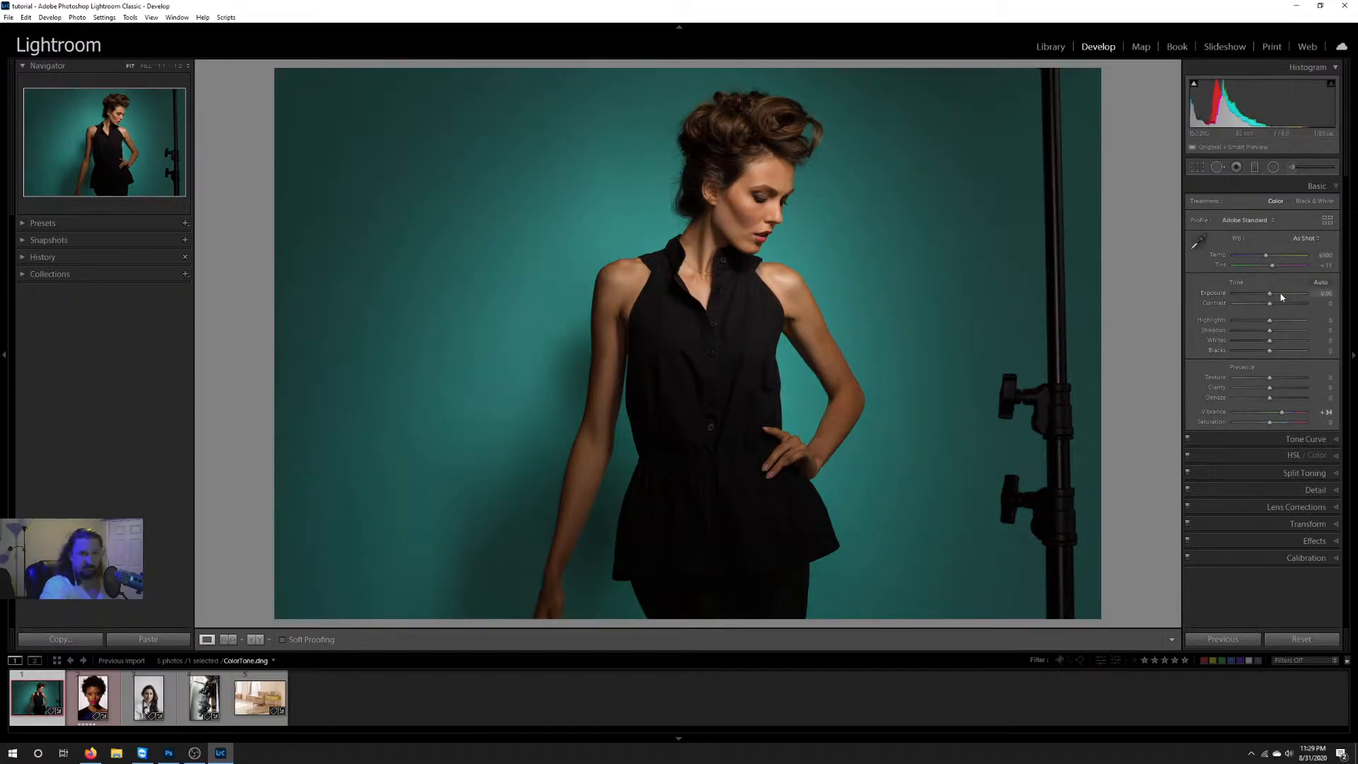
{"action": "double_click", "coordinate": [1241, 367]}
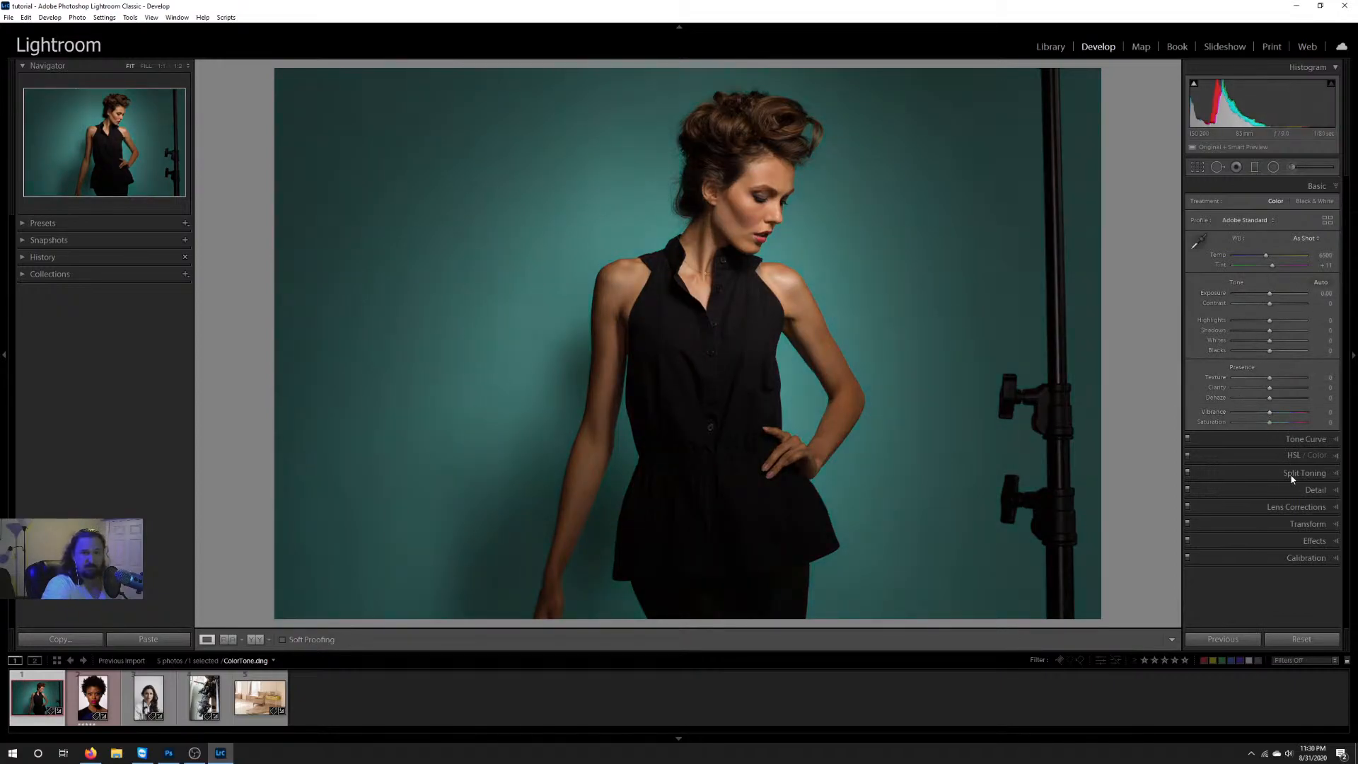
{"action": "key", "text": "ctrl+z"}
{"action": "key", "text": "ctrl+z"}
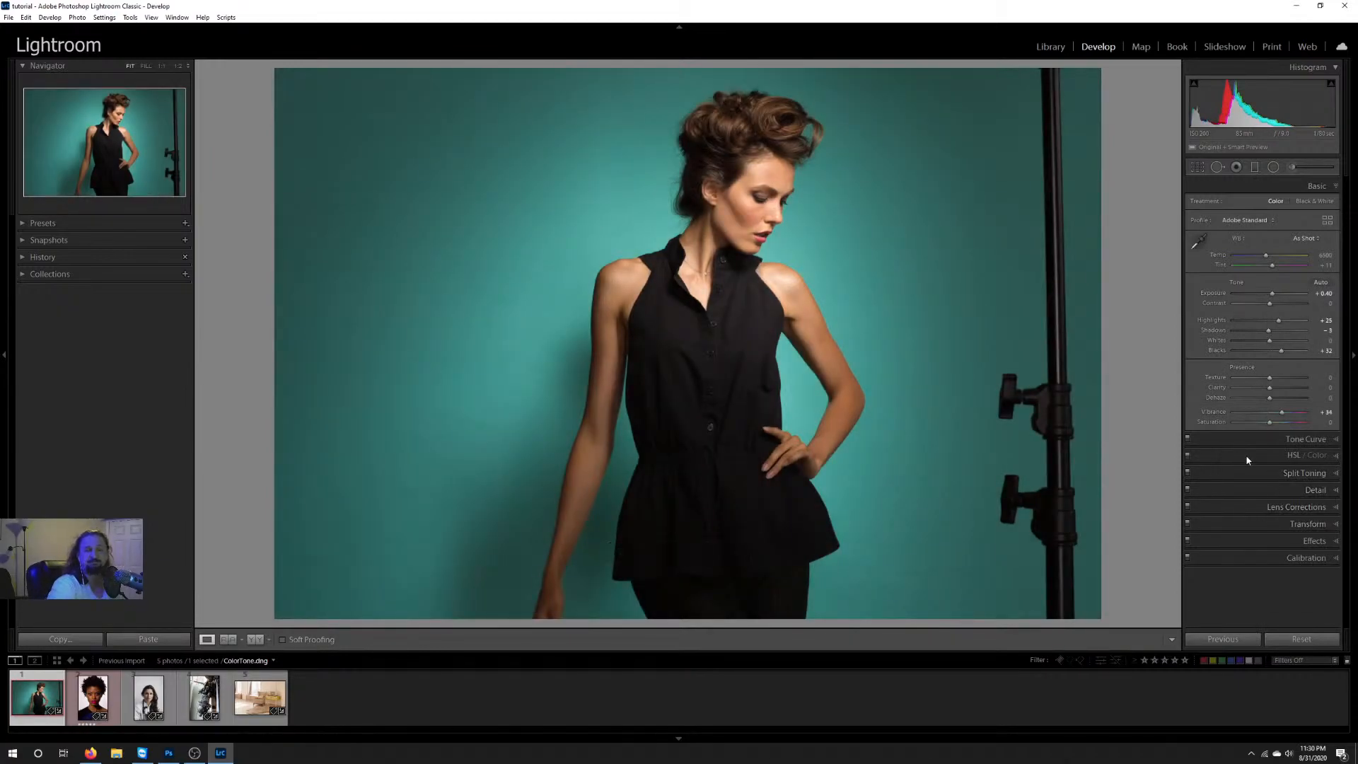
Step: Try an S-curve on the RGB point curve, with lowered shadows and highlights raised at input 187, output 199, and reset it to Linear
{"action": "left_click", "coordinate": [1277, 439]}
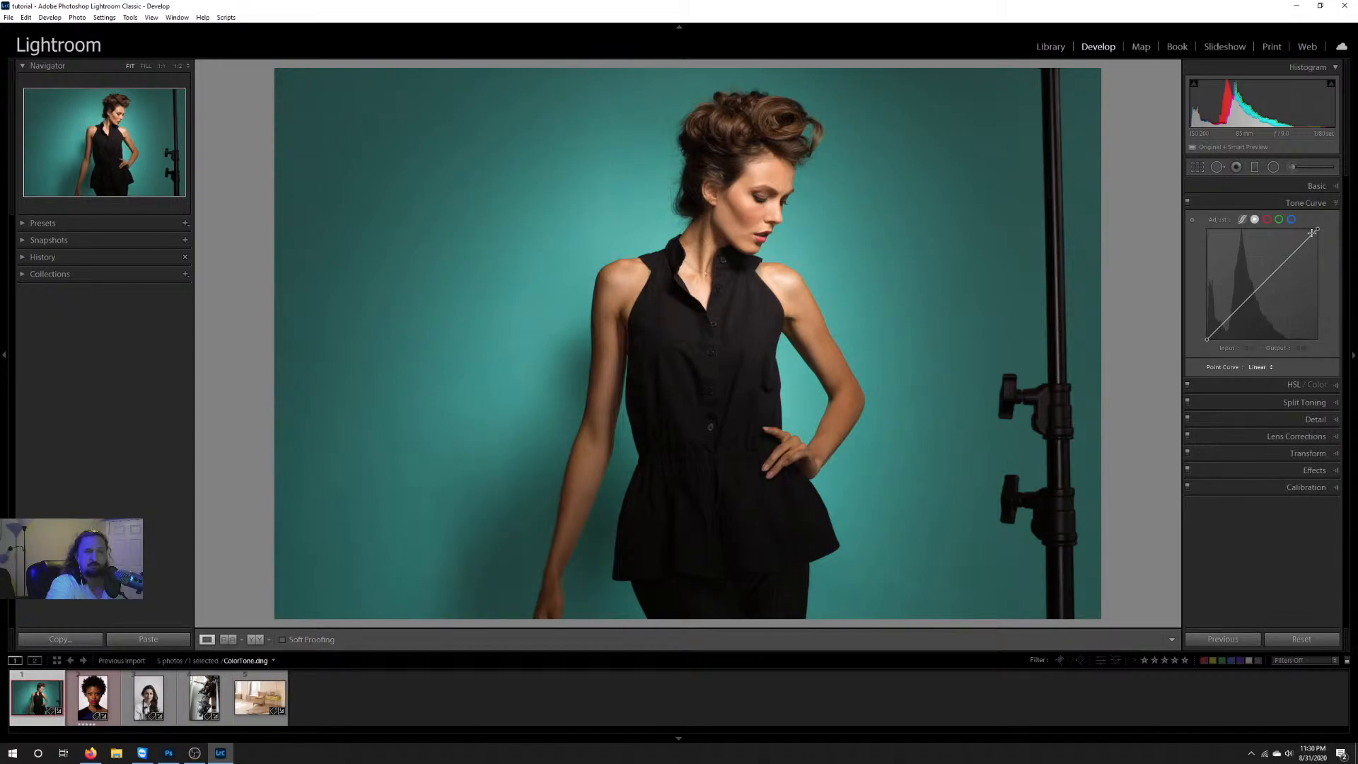
{"action": "mouse_move", "coordinate": [1316, 229]}
{"action": "left_mouse_down"}
{"action": "mouse_move", "coordinate": [1314, 317]}
{"action": "mouse_move", "coordinate": [1317, 229]}
{"action": "left_mouse_up"}
{"action": "mouse_move", "coordinate": [1207, 339]}
{"action": "left_mouse_down"}
{"action": "mouse_move", "coordinate": [1207, 288]}
{"action": "mouse_move", "coordinate": [1207, 338]}
{"action": "left_mouse_up"}
{"action": "left_click_drag", "start_coordinate": [1233, 313], "coordinate": [1231, 322]}
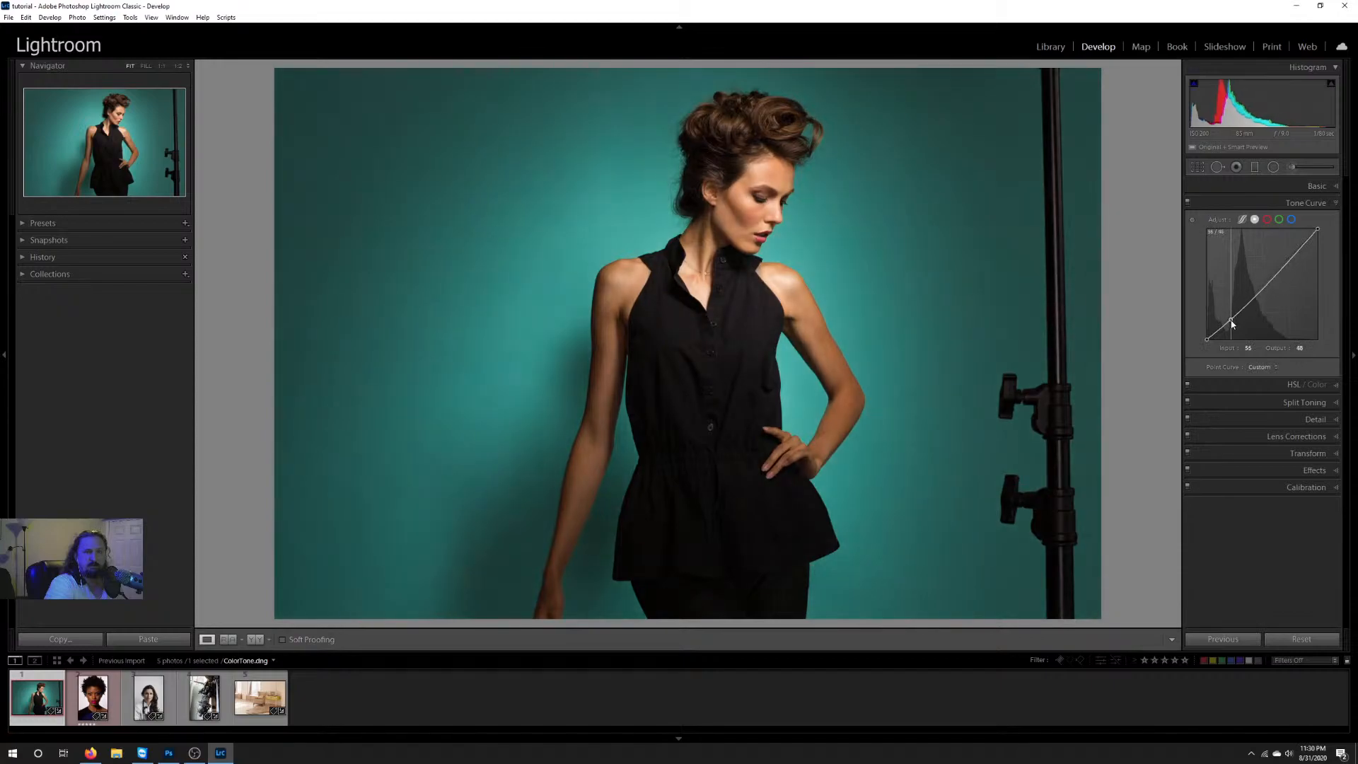
{"action": "left_click_drag", "start_coordinate": [1290, 258], "coordinate": [1287, 253]}
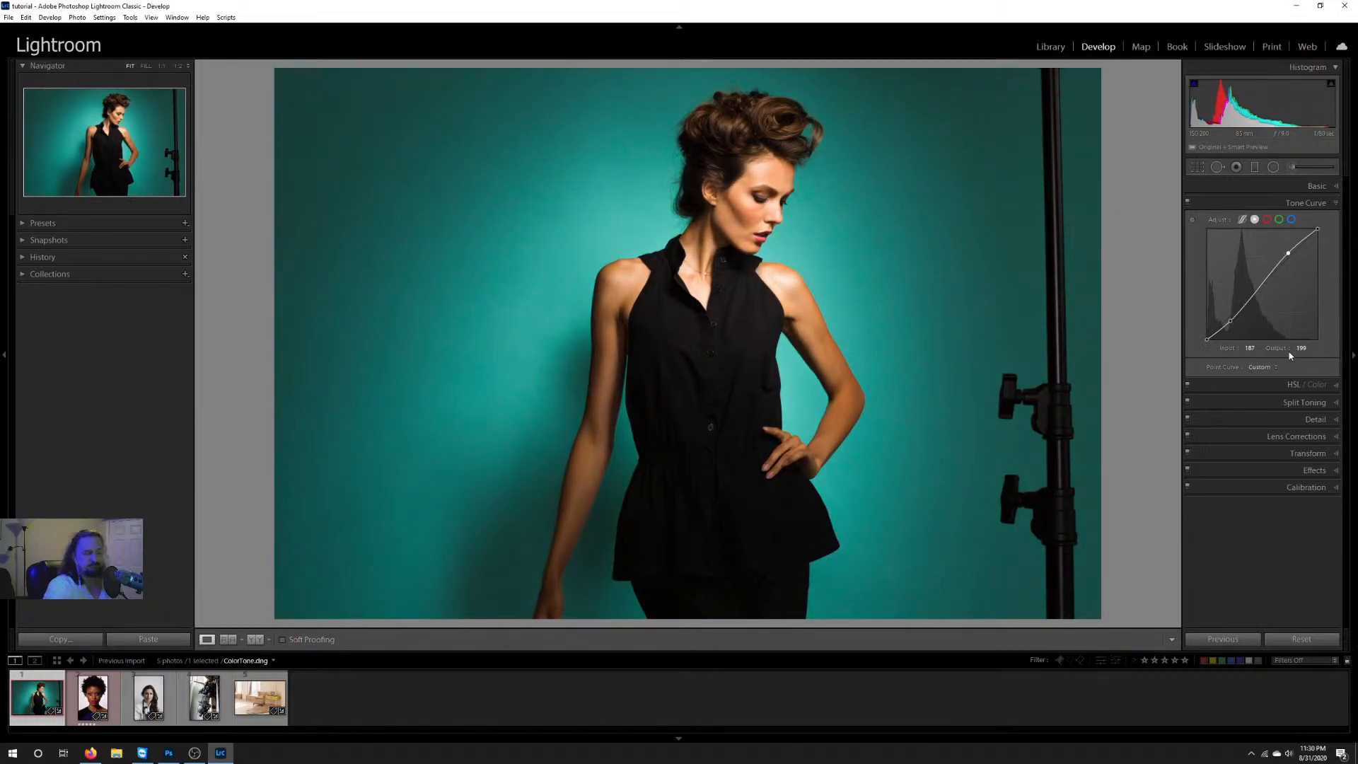
{"action": "double_click", "coordinate": [1227, 369]}
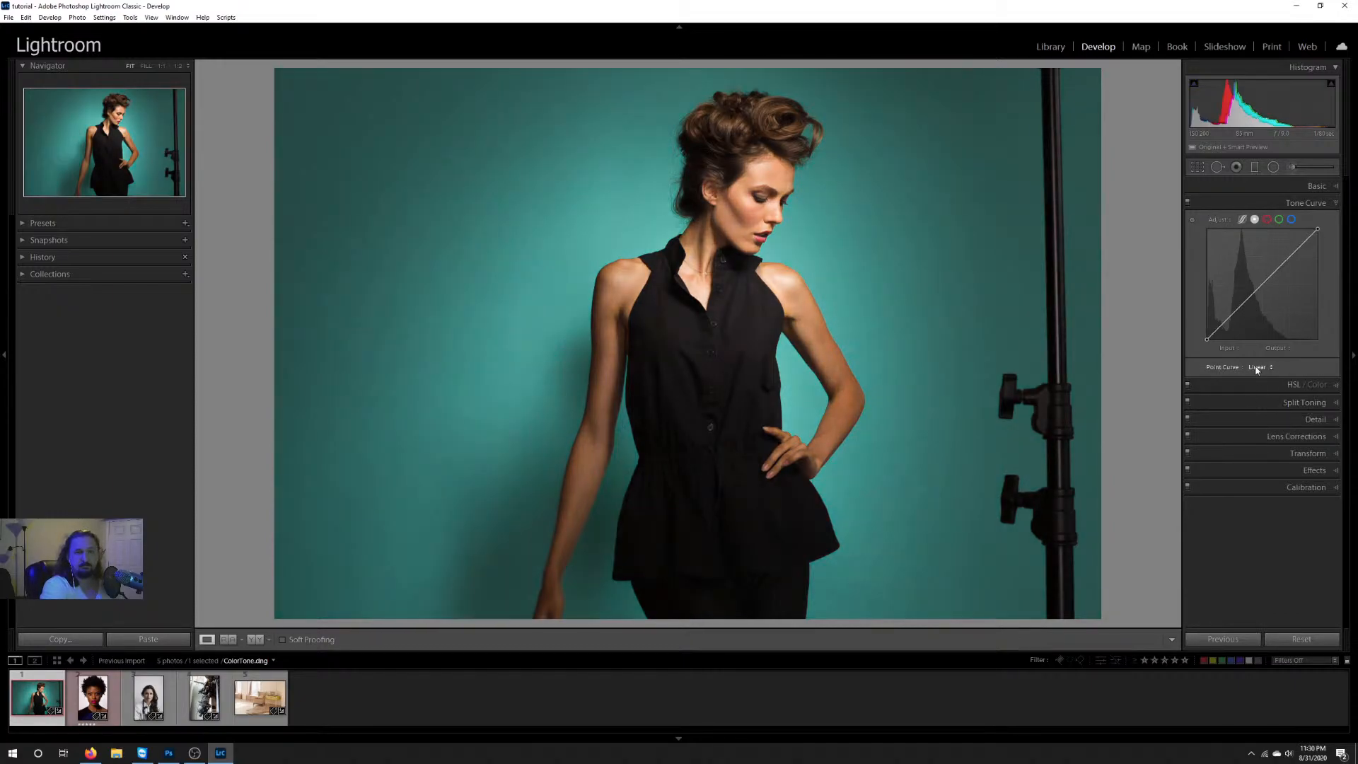
{"action": "left_click", "coordinate": [1316, 203]}
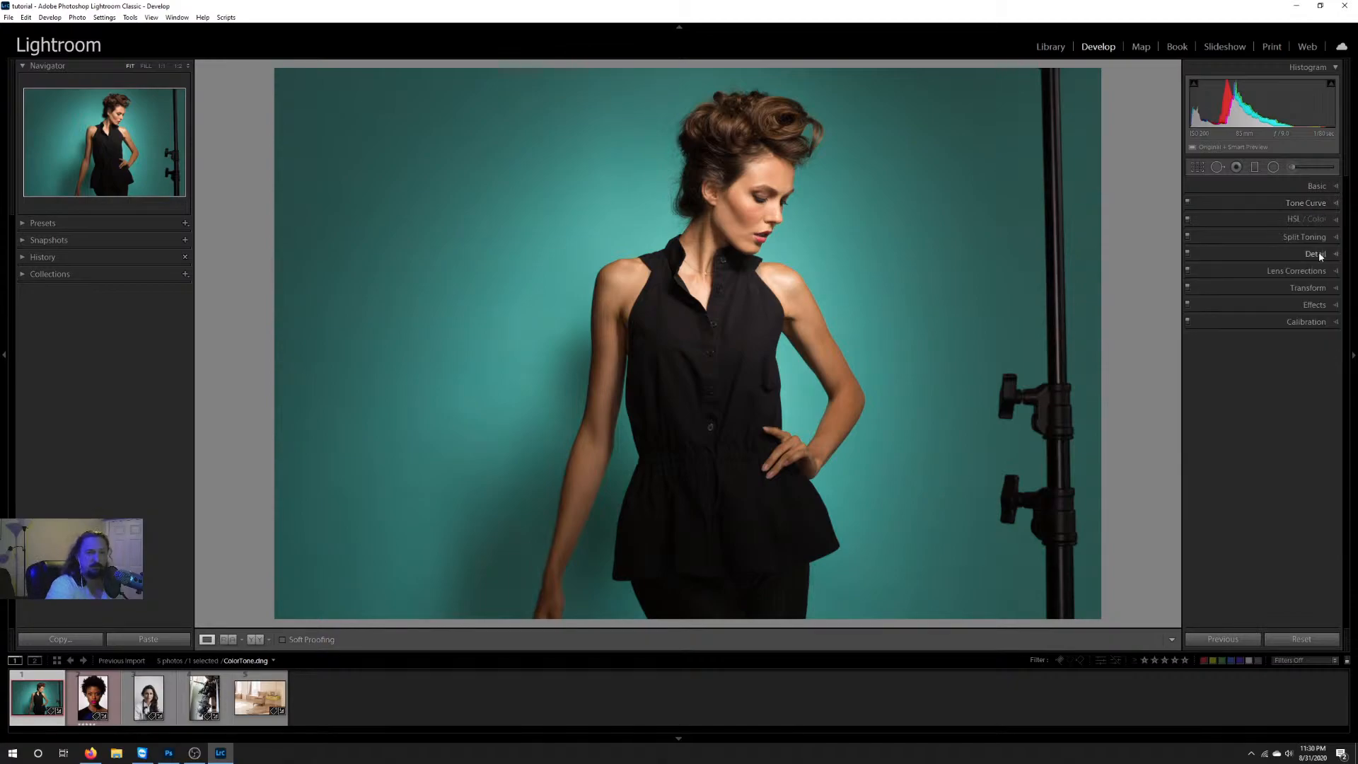
Step: Try shifting the Green hue in both directions in the HSL adjustments, and return it to neutral
{"action": "left_click", "coordinate": [1270, 221]}
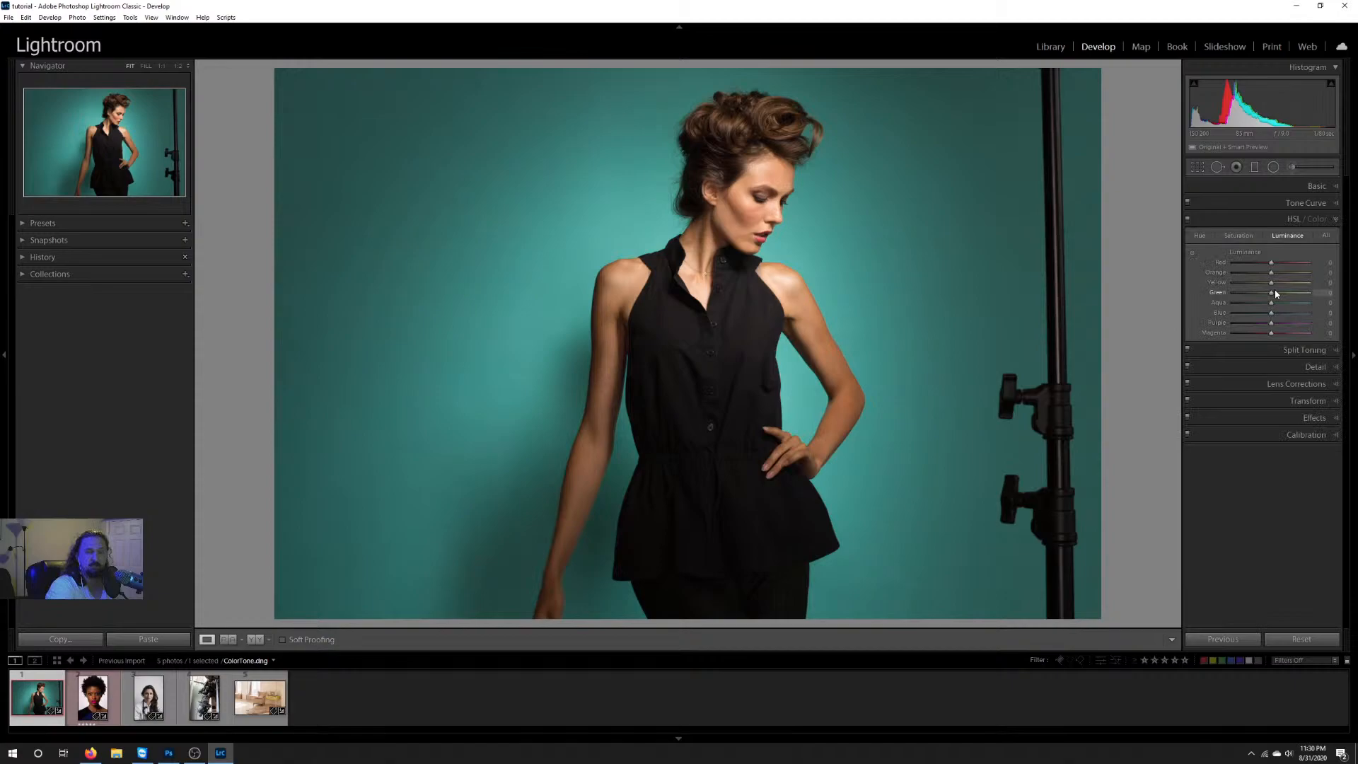
{"action": "left_click", "coordinate": [1199, 236]}
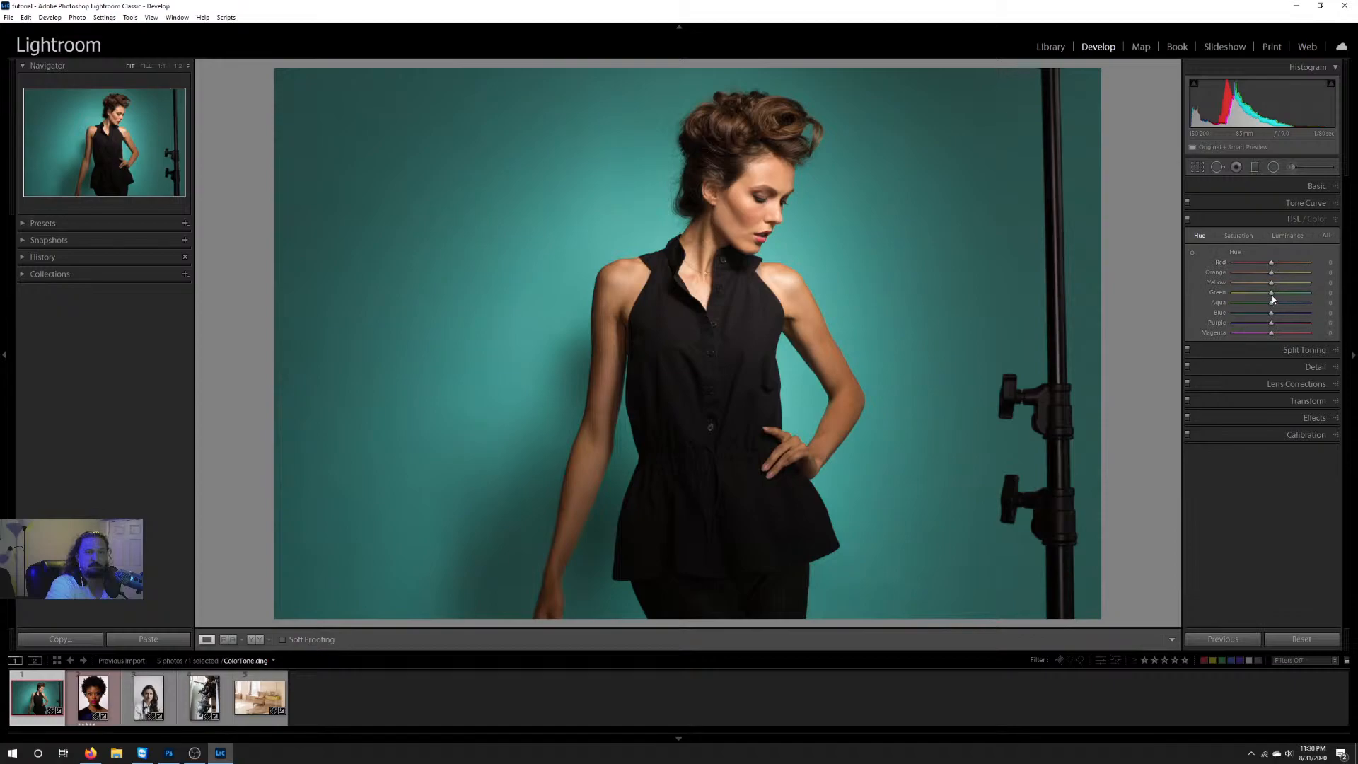
{"action": "left_click_drag", "start_coordinate": [1271, 293], "coordinate": [1262, 295]}
{"action": "left_click_drag", "start_coordinate": [1303, 295], "coordinate": [1271, 304]}
Step: On Skin2.dng, try lowering the Blue saturation to -100, and reset it
{"action": "left_click", "coordinate": [1248, 236]}
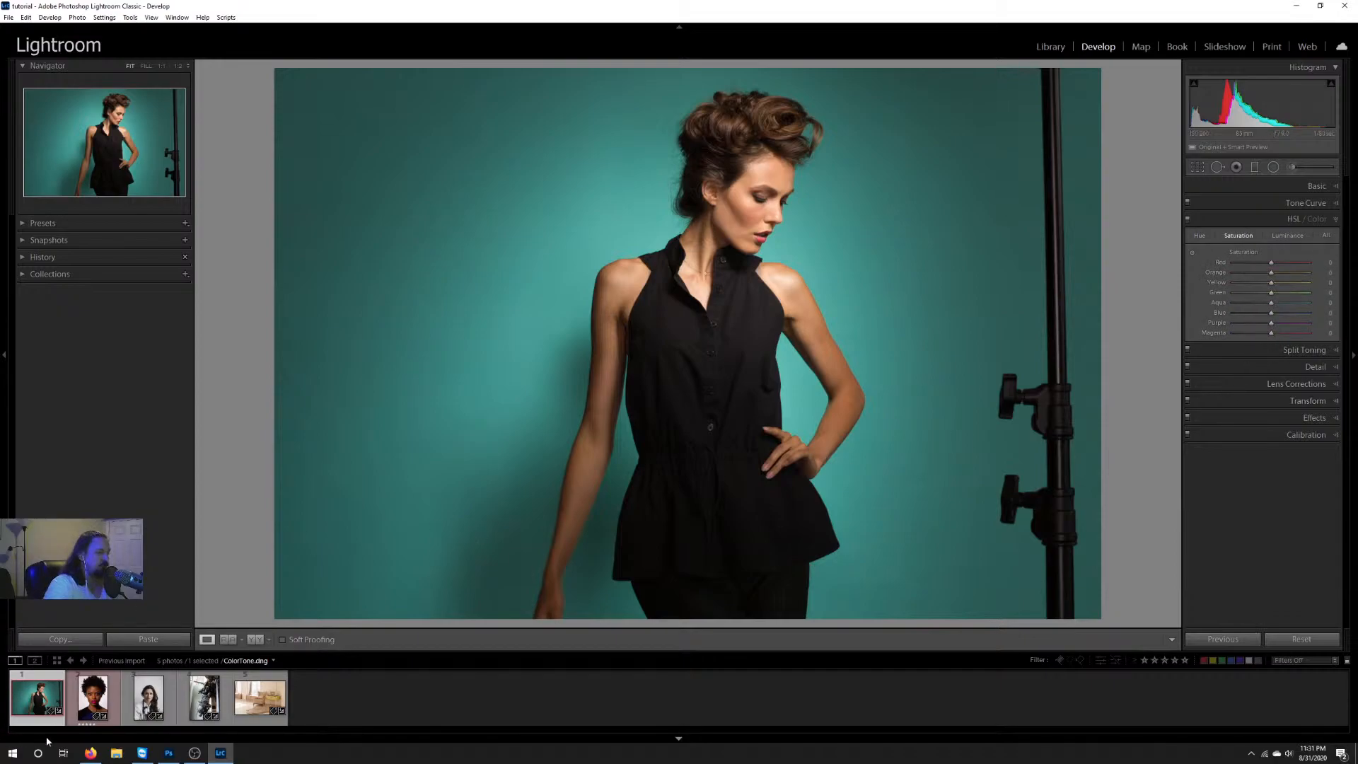
{"action": "left_click", "coordinate": [96, 702]}
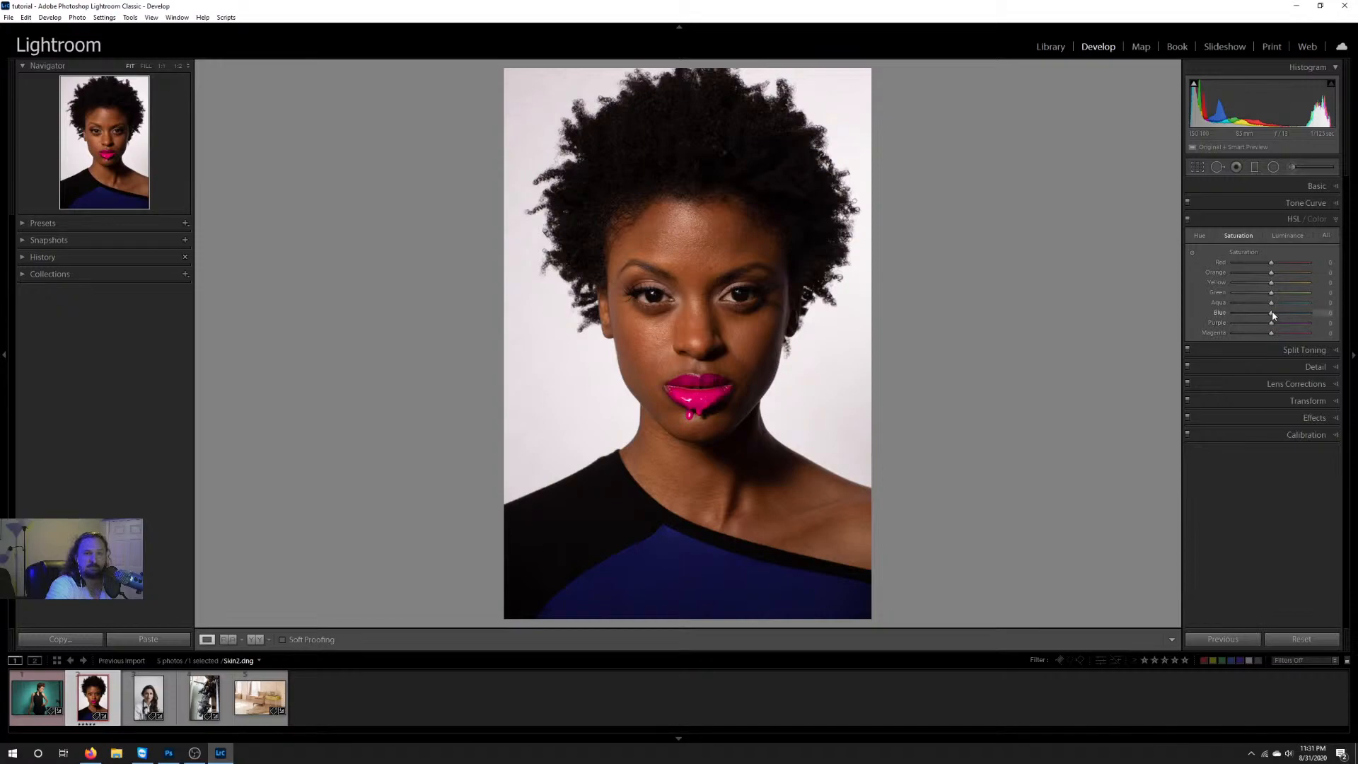
{"action": "left_click_drag", "start_coordinate": [1272, 315], "coordinate": [1128, 316]}
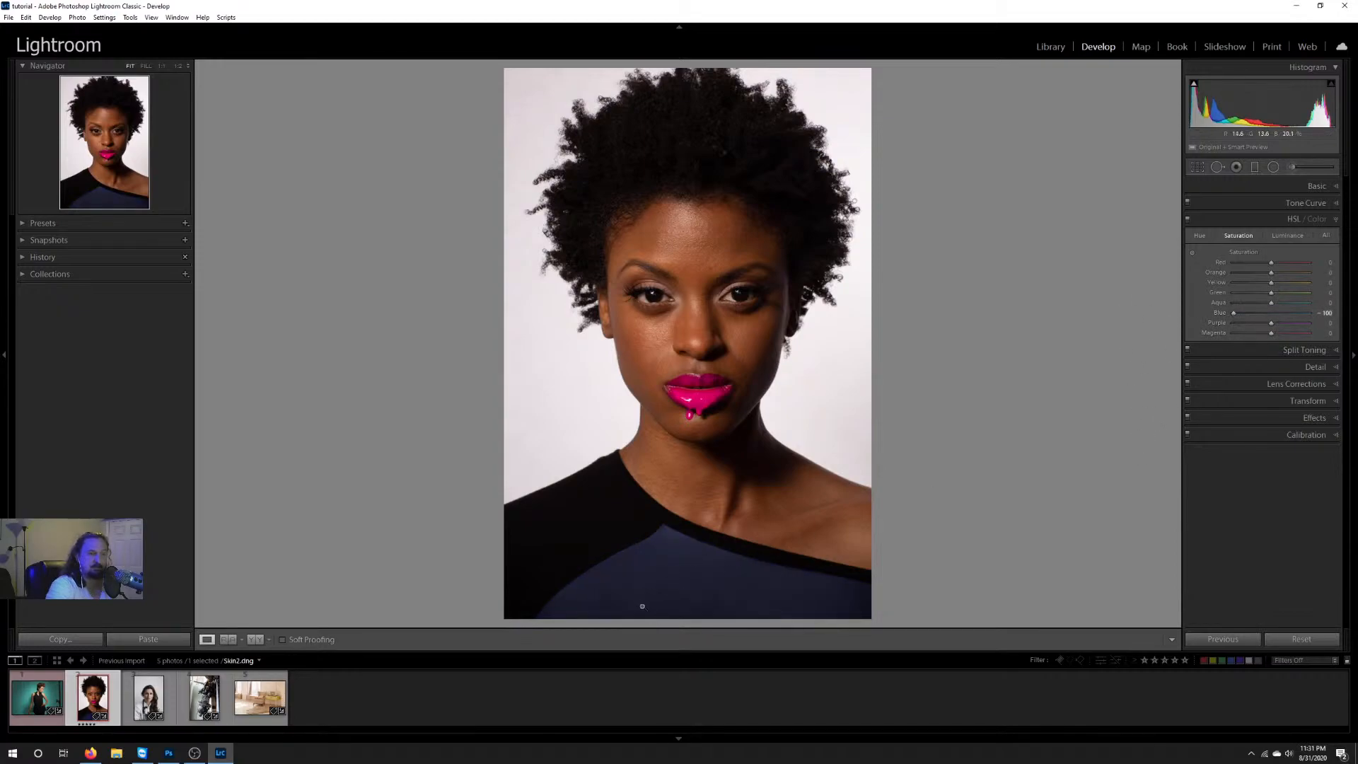
{"action": "double_click", "coordinate": [1235, 314]}
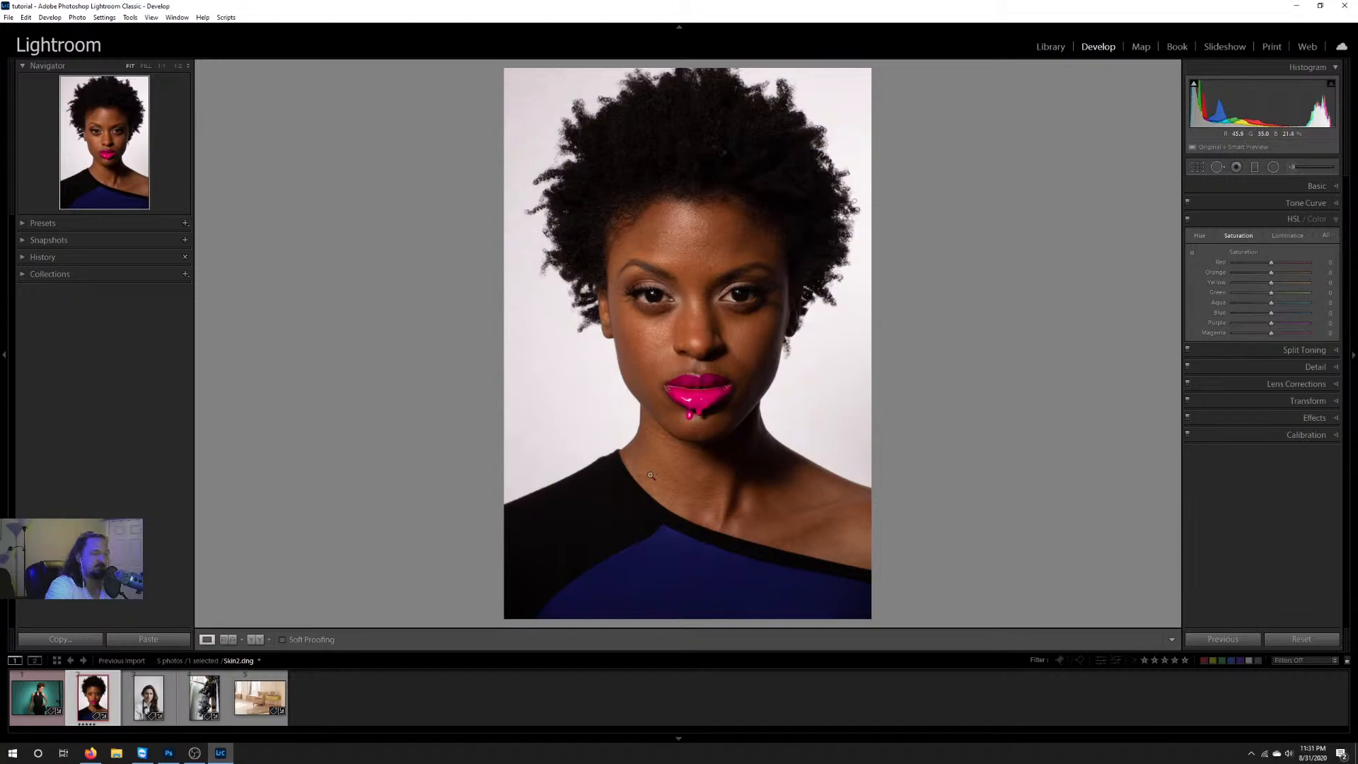
Step: Try boosting the saturation of the blue top with the targeted adjustment tool, and undo the change
{"action": "left_click", "coordinate": [1192, 253]}
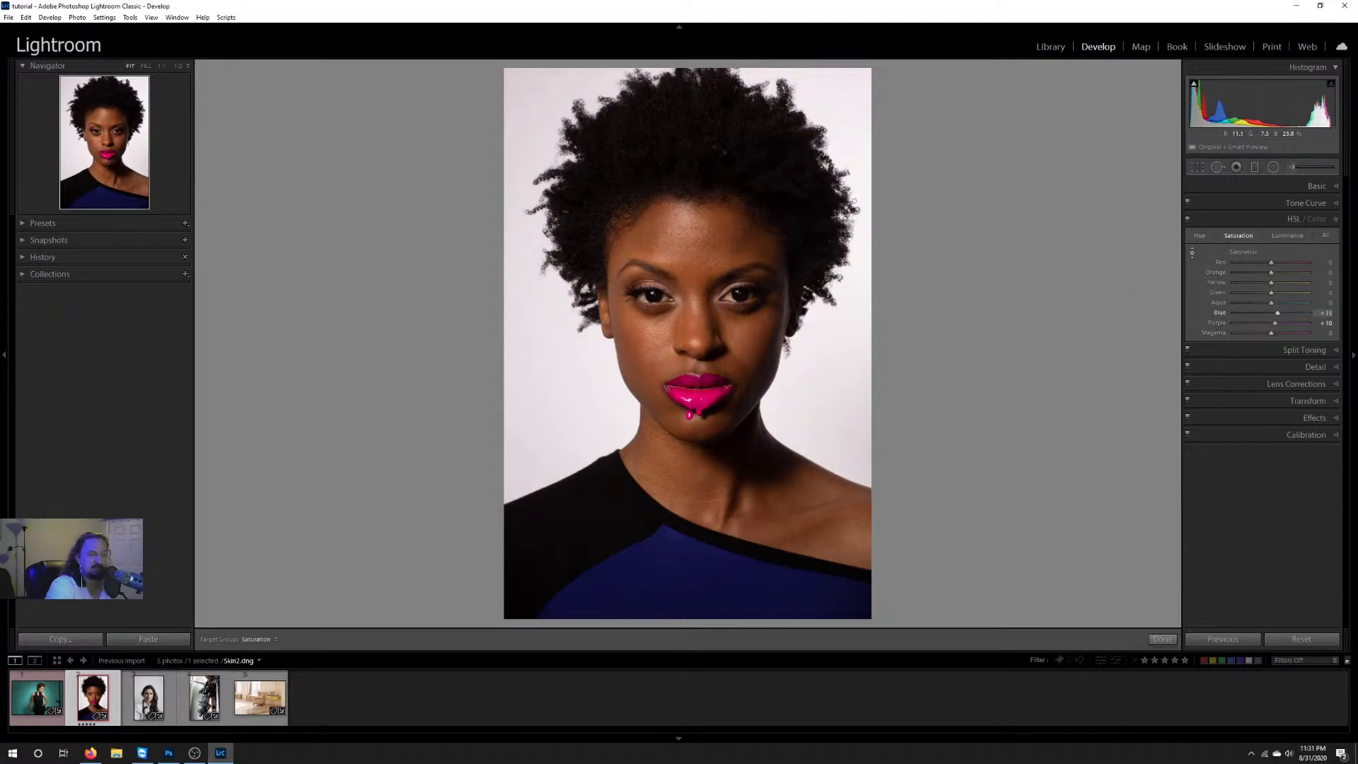
{"action": "left_click_drag", "start_coordinate": [679, 551], "coordinate": [679, 495]}
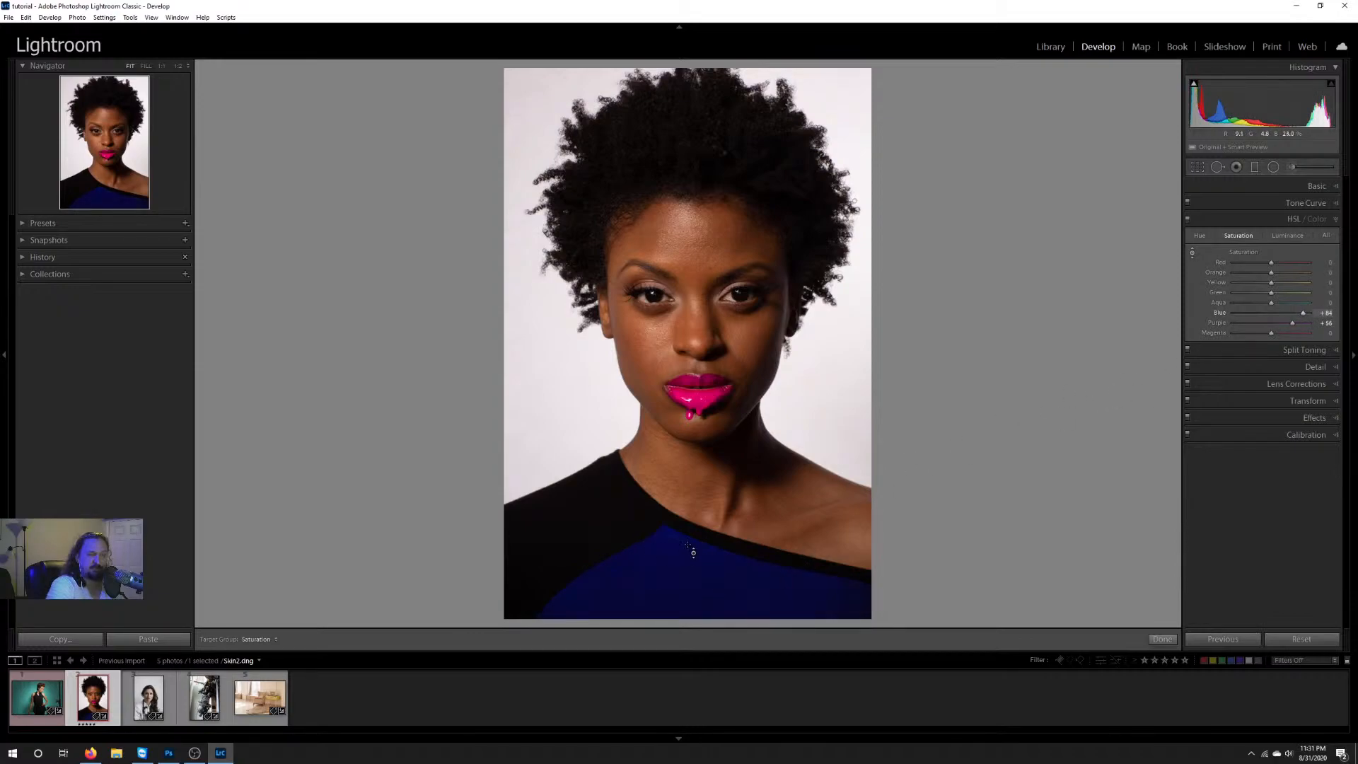
{"action": "key", "text": "ctrl+z"}
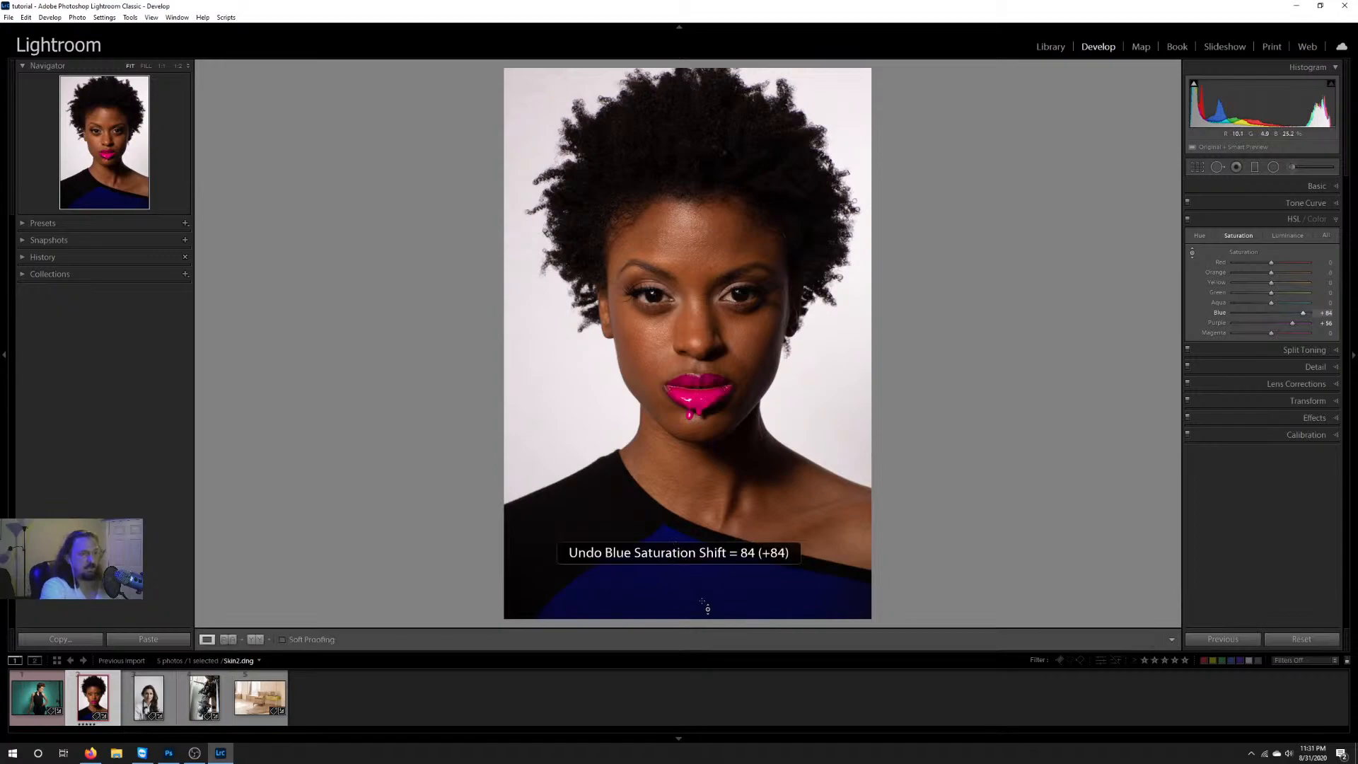
Step: Try desaturating the pink lips with the targeted adjustment tool, and undo the change
{"action": "left_click", "coordinate": [1192, 253]}
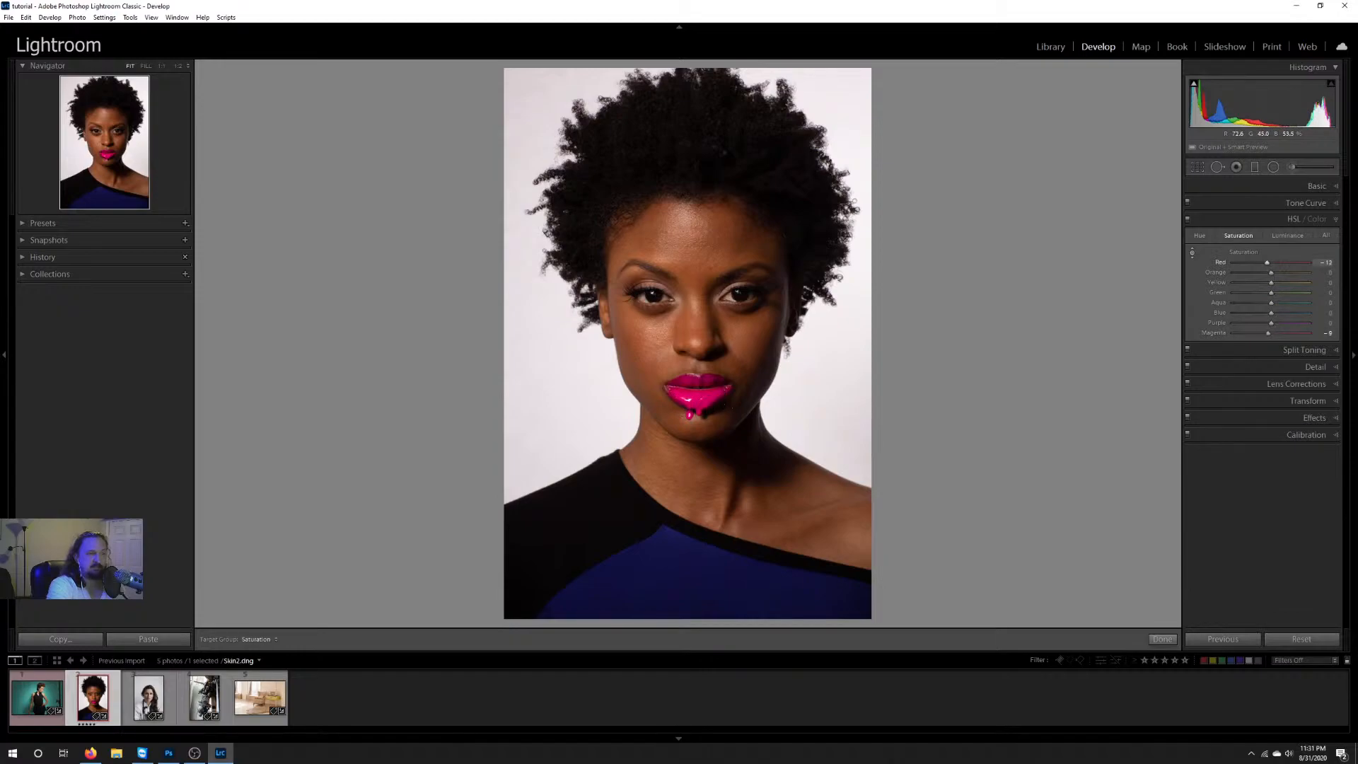
{"action": "left_click_drag", "start_coordinate": [697, 387], "coordinate": [697, 424]}
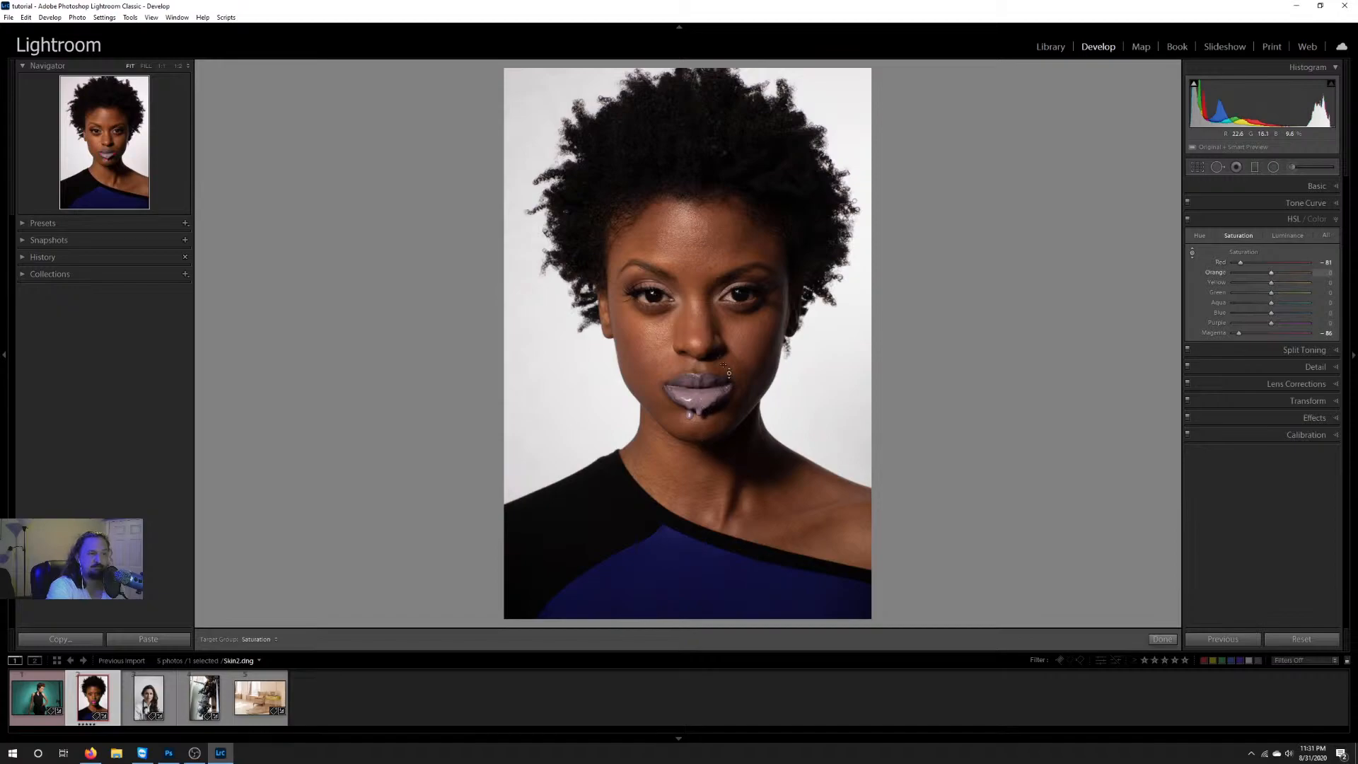
{"action": "key", "text": "ctrl+z"}
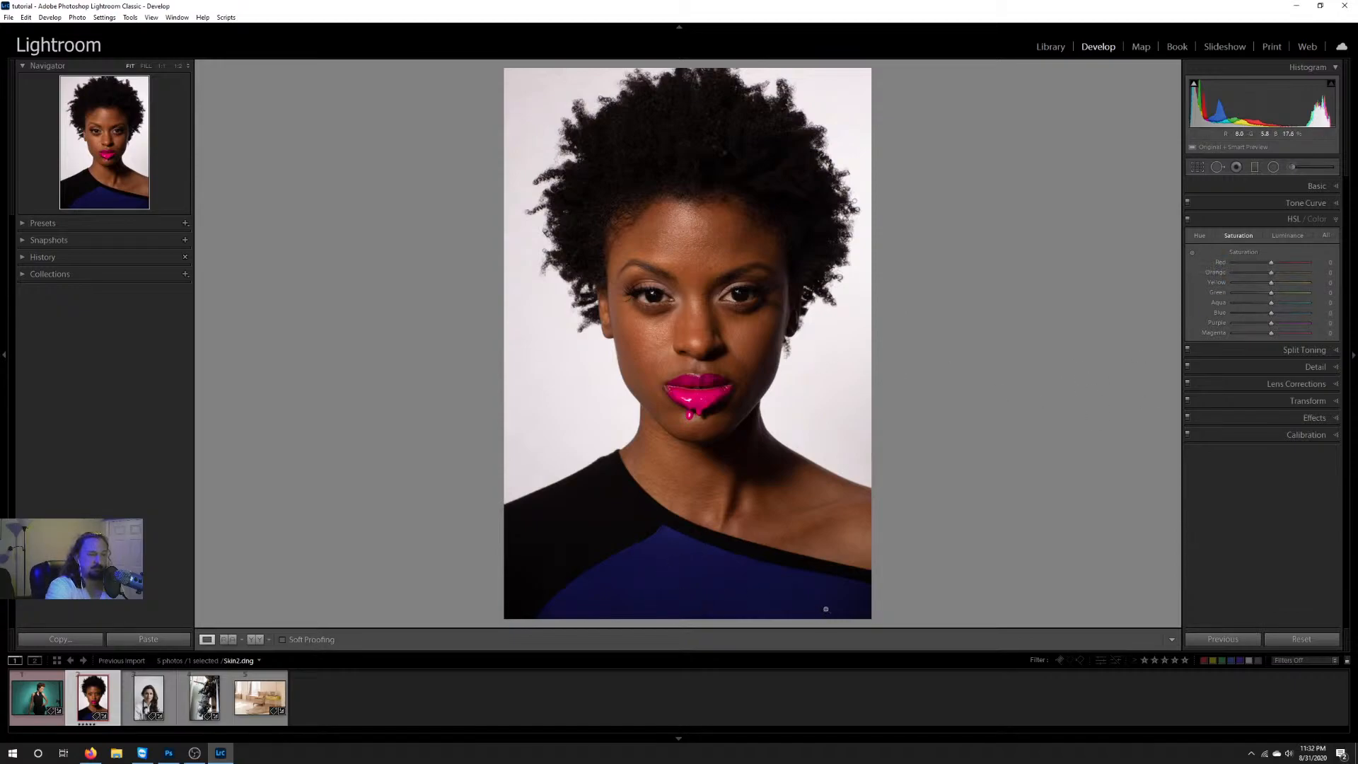
Step: Try saturation -100 on every color except Blue and Purple, with Purple +20 and Red briefly at +27, and reset the Saturation group
{"action": "left_click_drag", "start_coordinate": [1271, 262], "coordinate": [1280, 326]}
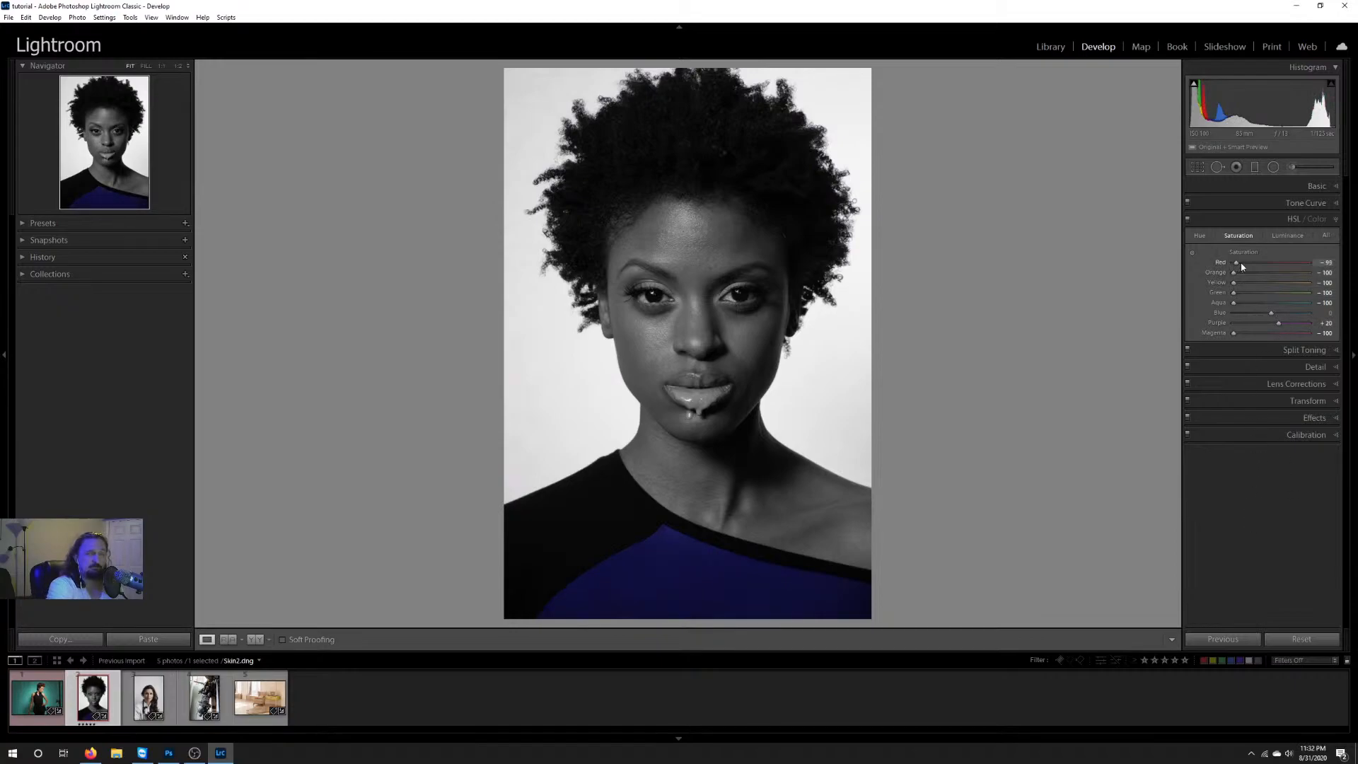
{"action": "left_click_drag", "start_coordinate": [1234, 263], "coordinate": [1285, 265]}
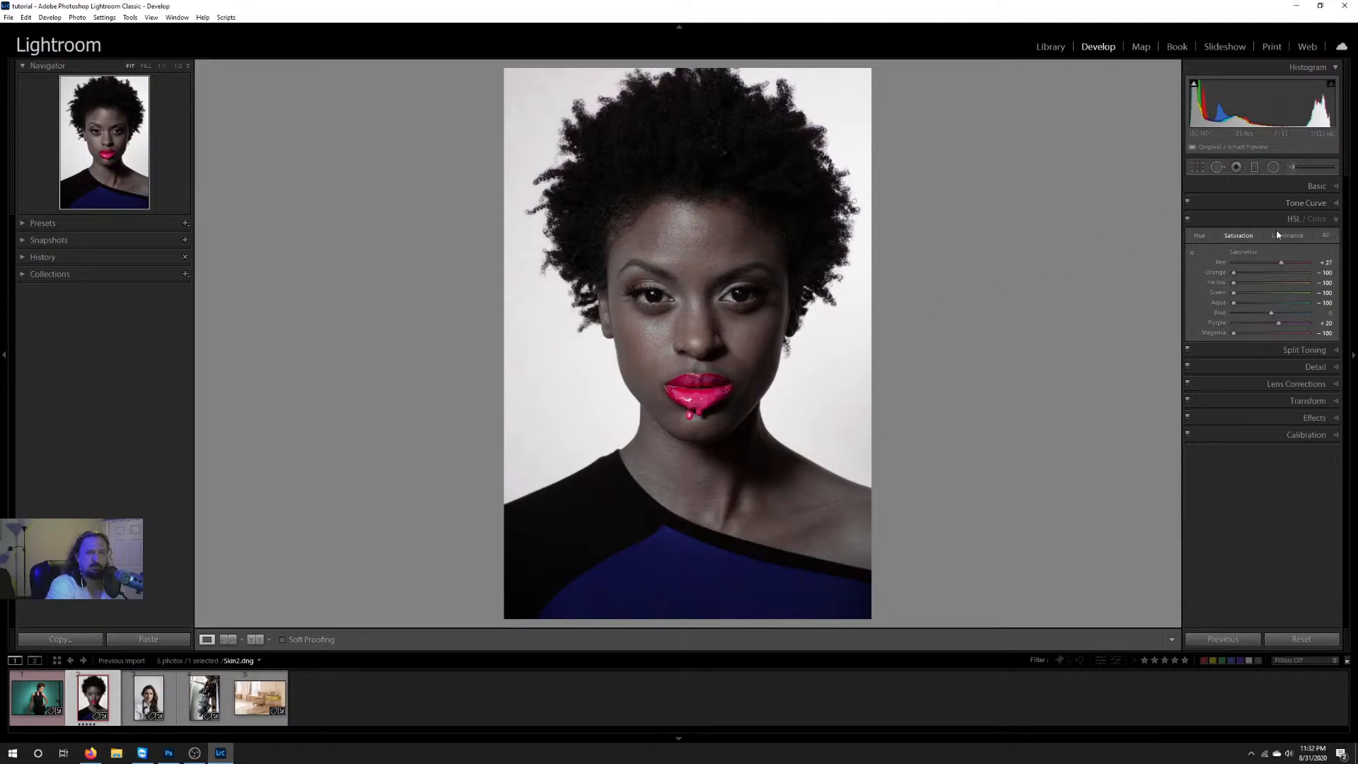
{"action": "left_click_drag", "start_coordinate": [1285, 265], "coordinate": [1131, 267]}
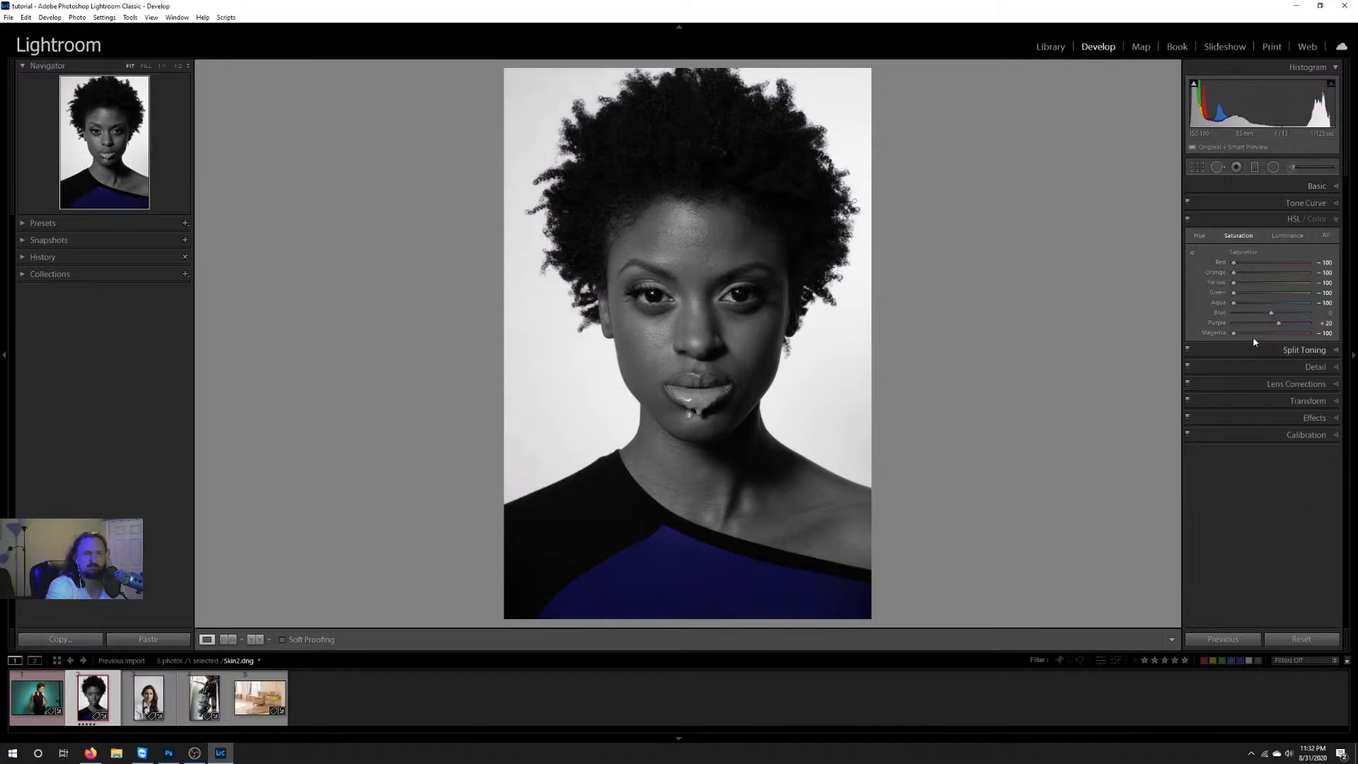
{"action": "double_click", "coordinate": [1245, 251]}
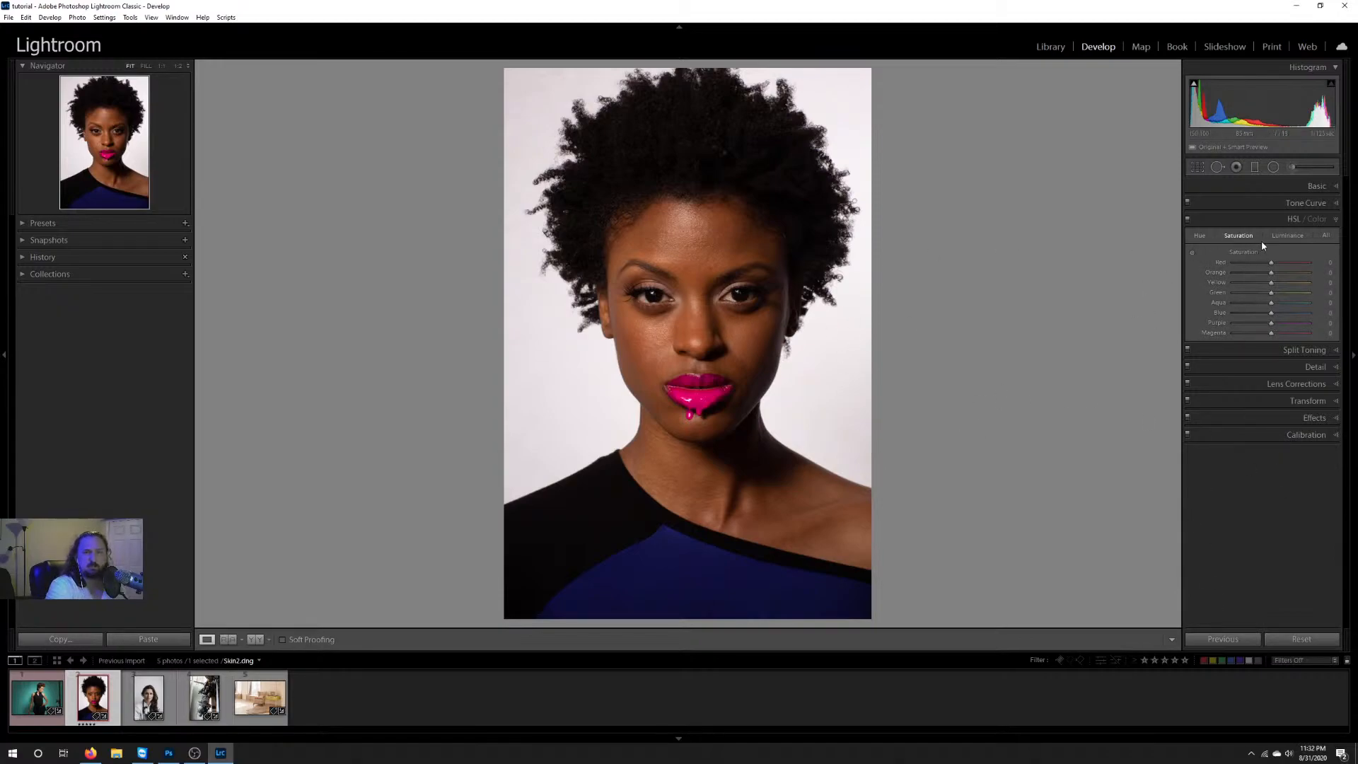
Step: Try lowering the Blue luminance to -100, and reset it
{"action": "left_click", "coordinate": [1284, 235]}
{"action": "left_click_drag", "start_coordinate": [1278, 312], "coordinate": [1013, 322]}
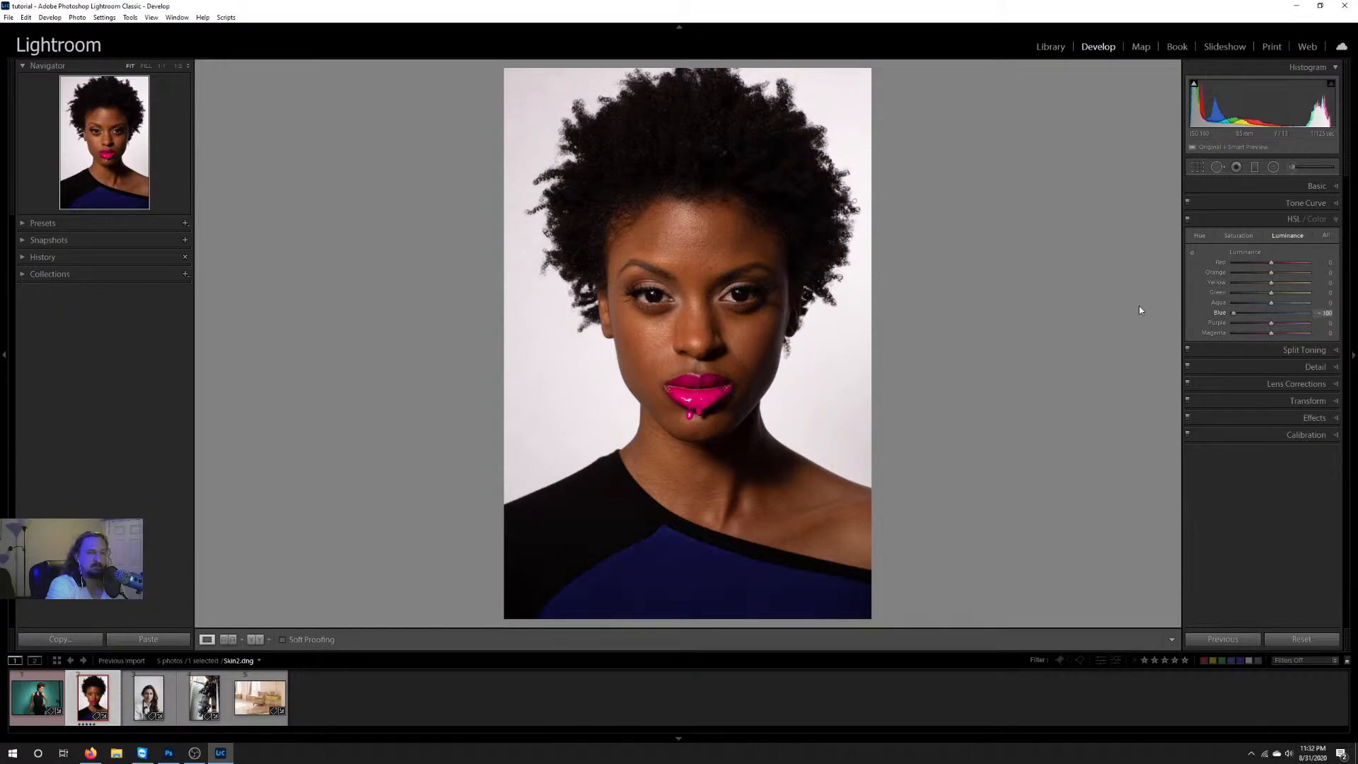
{"action": "double_click", "coordinate": [1273, 314]}
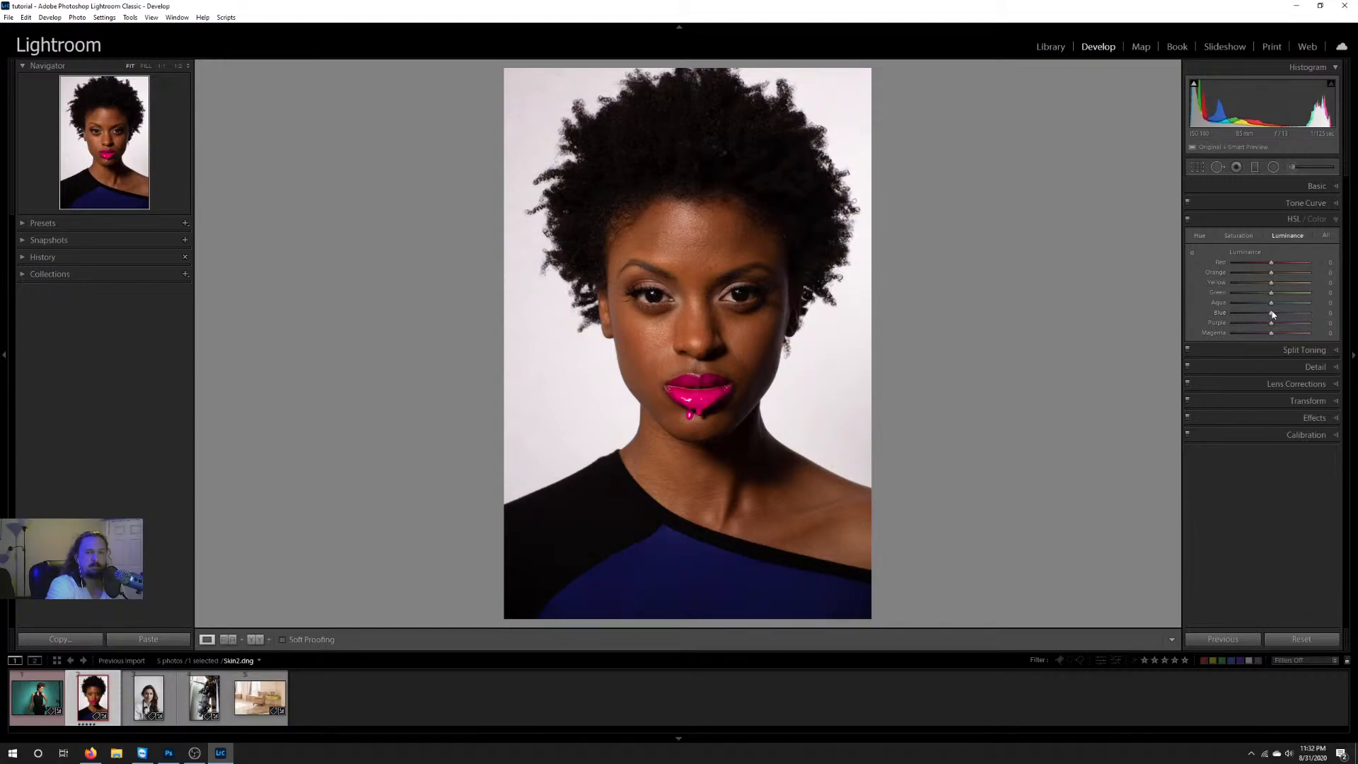
Step: Try brightening the lips to Red +100 and Magenta +81 with targeted Luminance adjustment, and undo the change
{"action": "left_click", "coordinate": [1192, 252]}
{"action": "left_click_drag", "start_coordinate": [699, 411], "coordinate": [699, 351]}
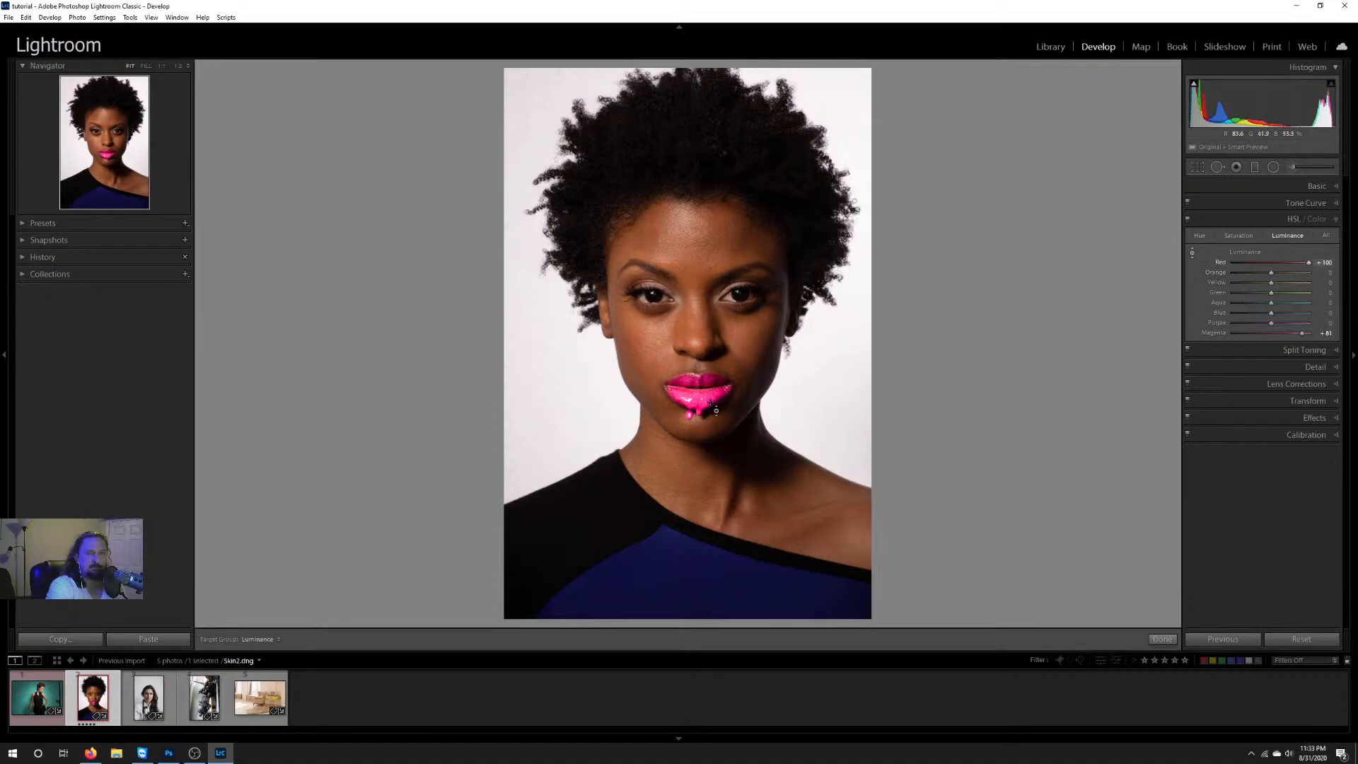
{"action": "key", "text": "ctrl+z"}
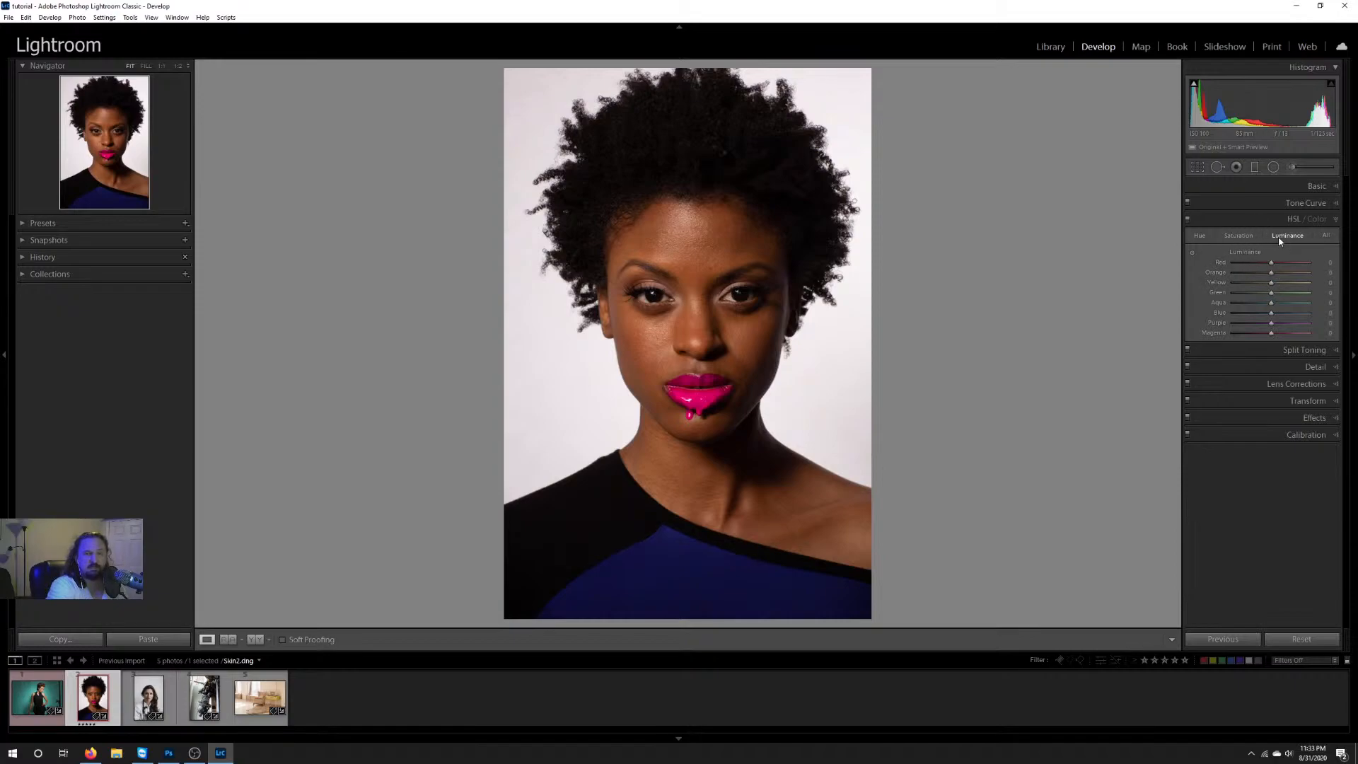
{"action": "left_click", "coordinate": [1239, 236]}
{"action": "left_click", "coordinate": [1287, 236]}
Step: Try split toning ColorTone.dng with yellow highlights at hue 48 and blue shadows at hue 251, and reset both saturations
{"action": "left_click", "coordinate": [1276, 350]}
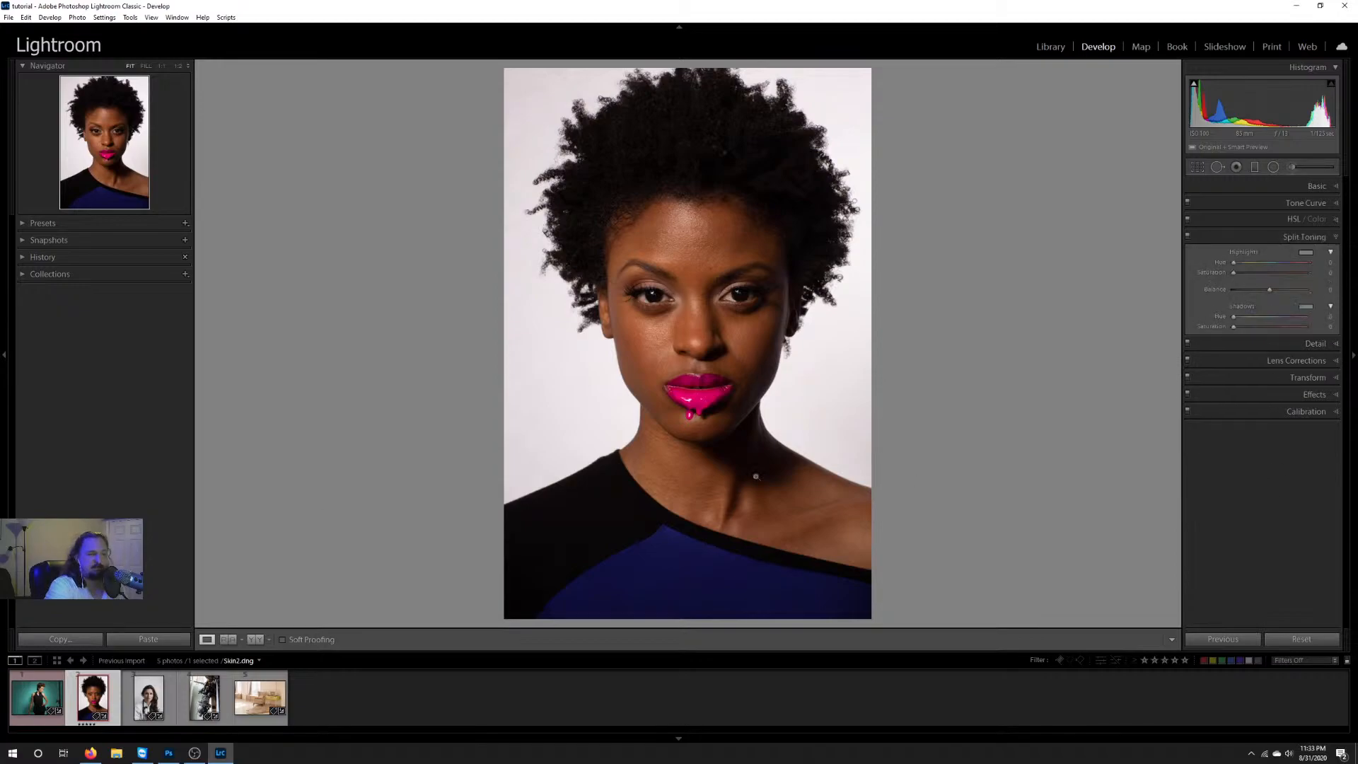
{"action": "left_click", "coordinate": [39, 696]}
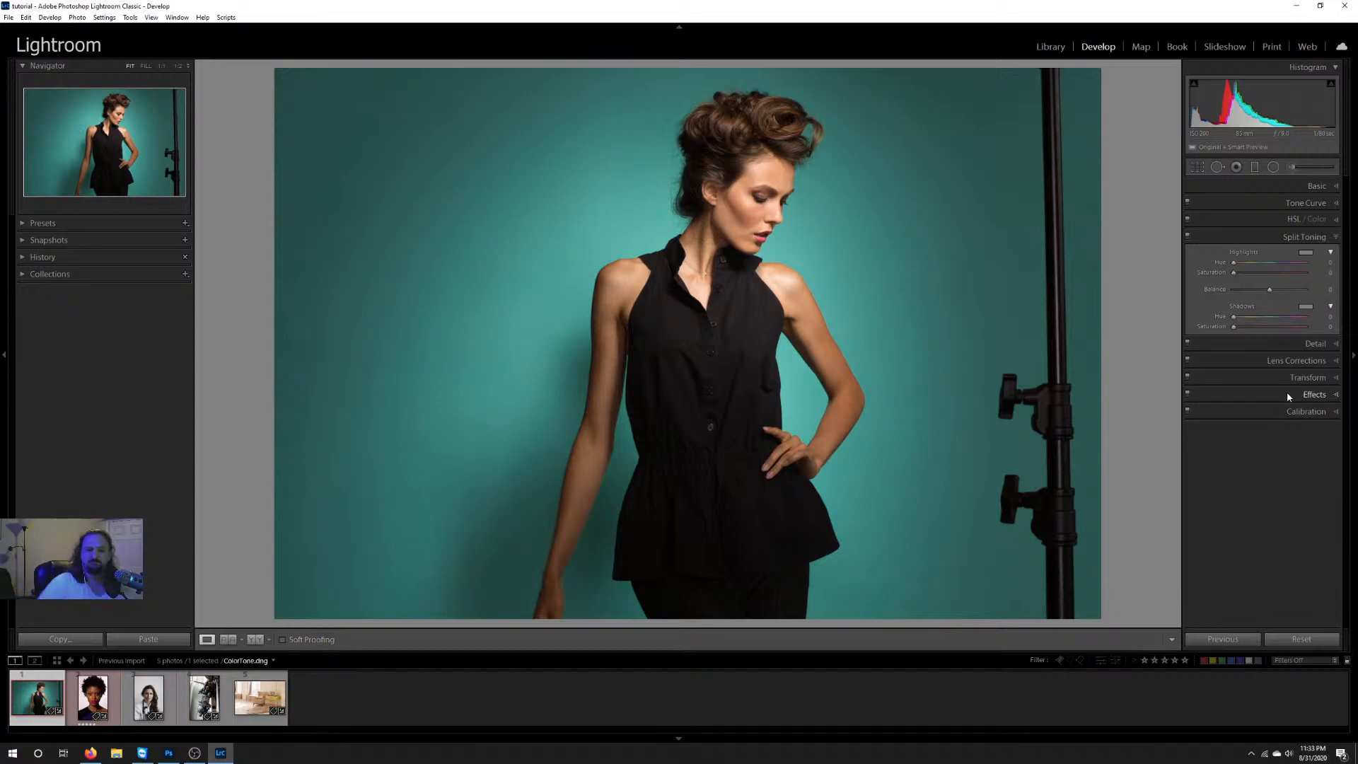
{"action": "key", "text": "alt+Tab"}
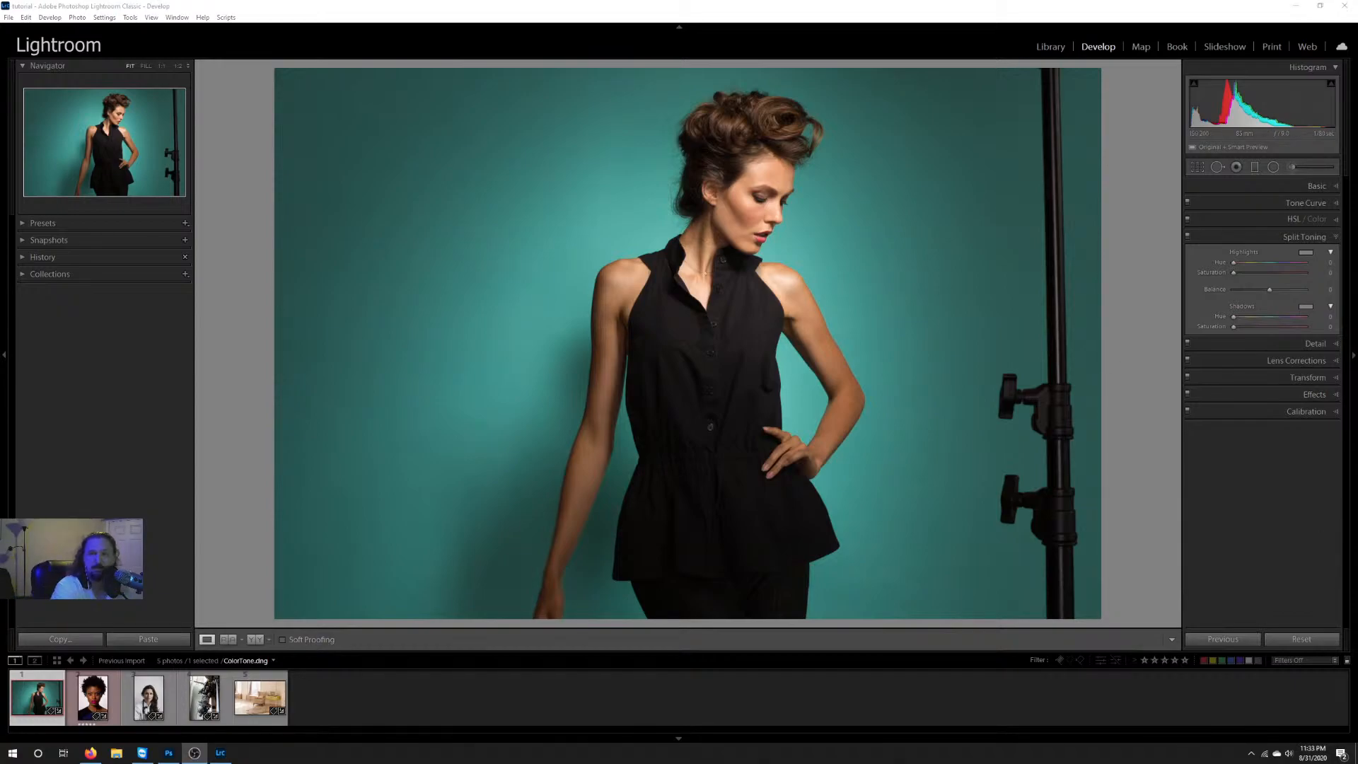
{"action": "key", "text": "alt+Tab"}
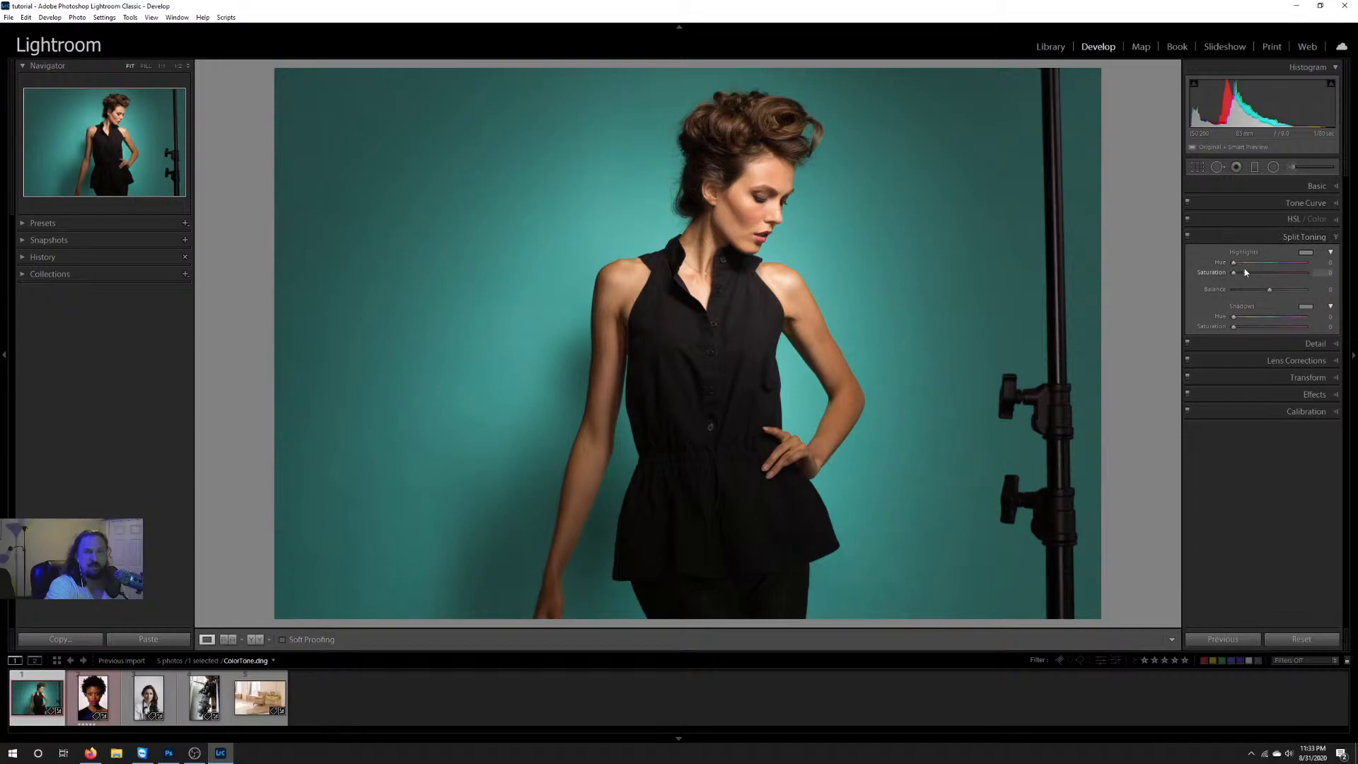
{"action": "left_click", "coordinate": [1307, 253]}
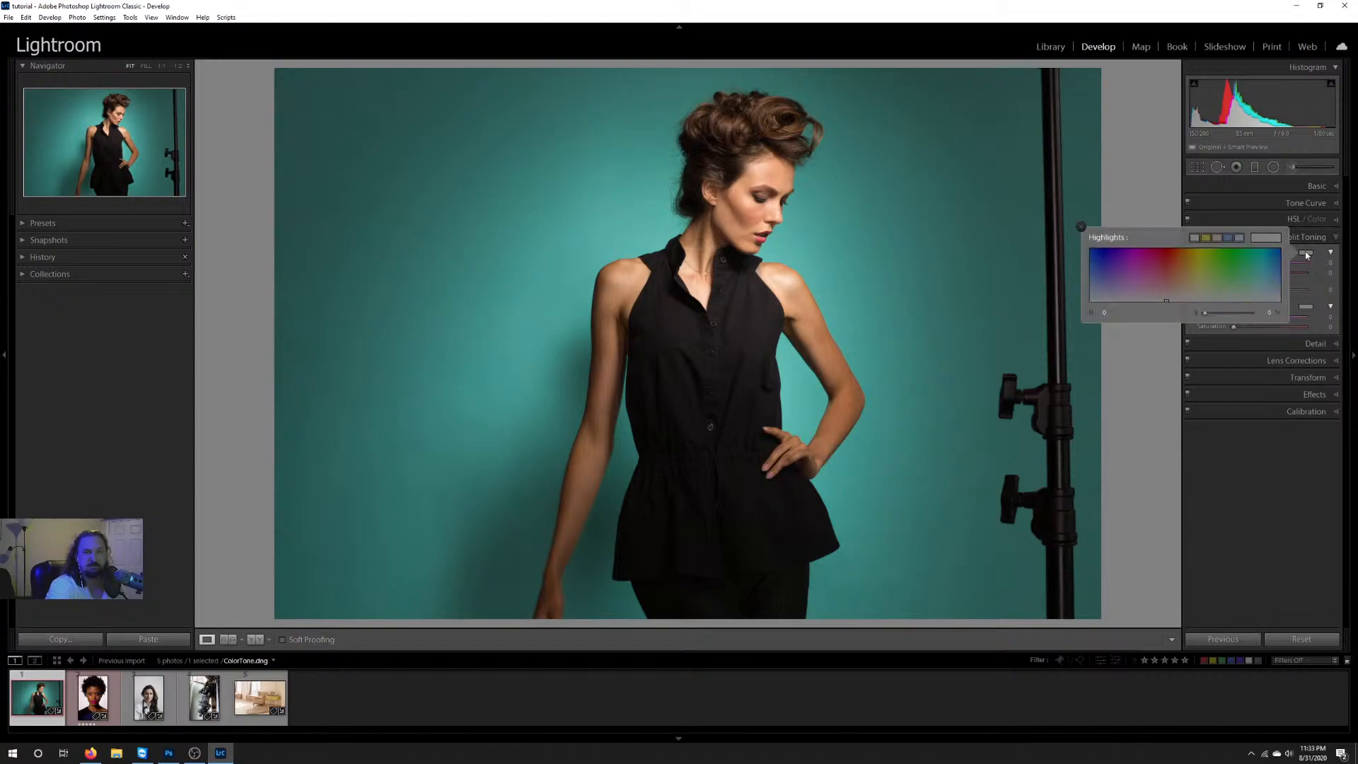
{"action": "left_click", "coordinate": [1194, 266]}
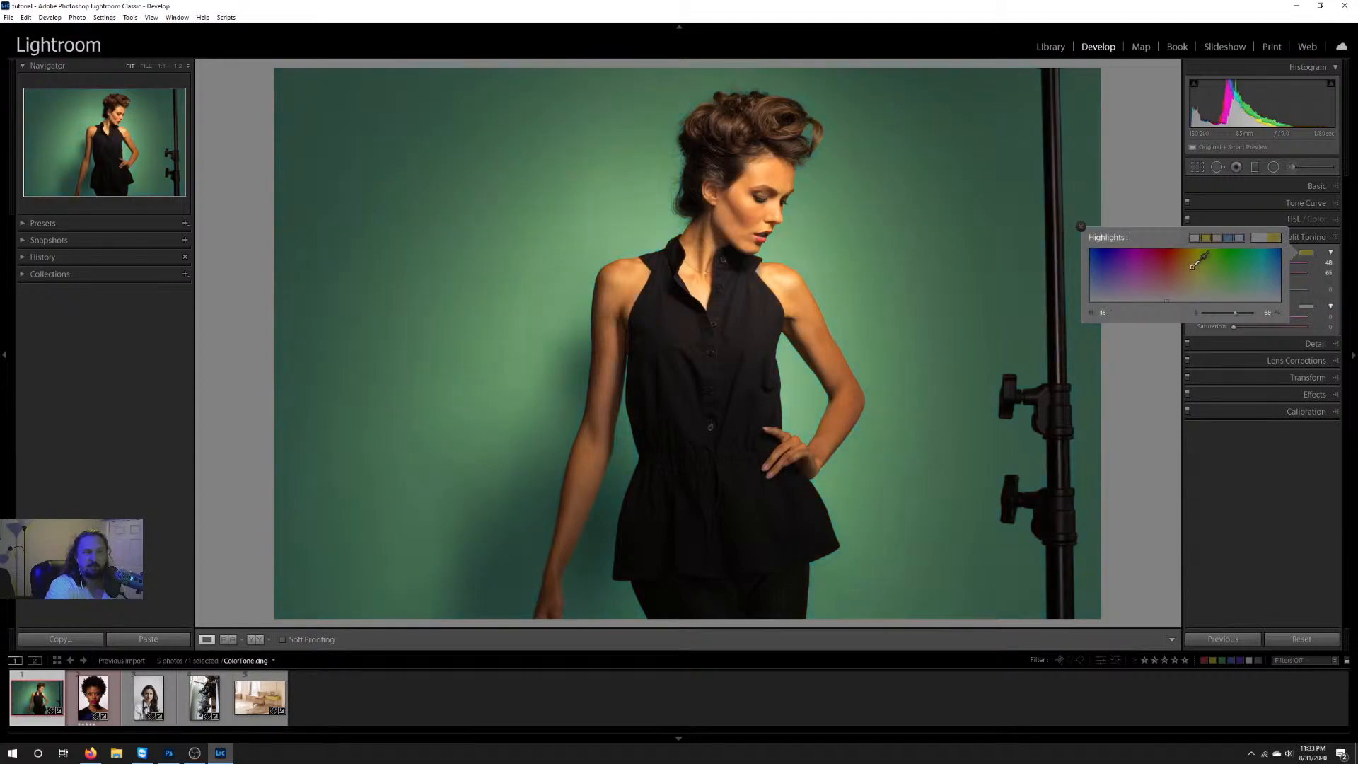
{"action": "left_click", "coordinate": [1315, 296]}
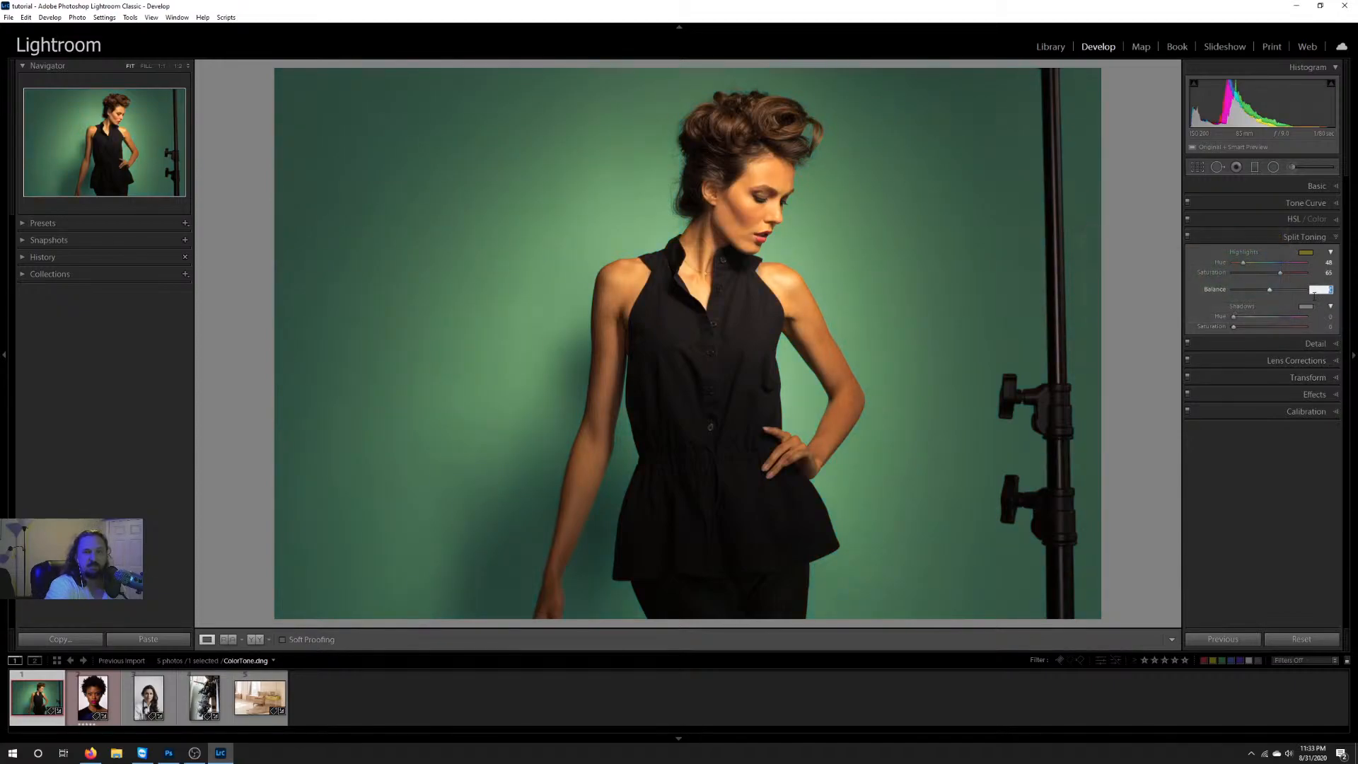
{"action": "left_click", "coordinate": [1308, 308]}
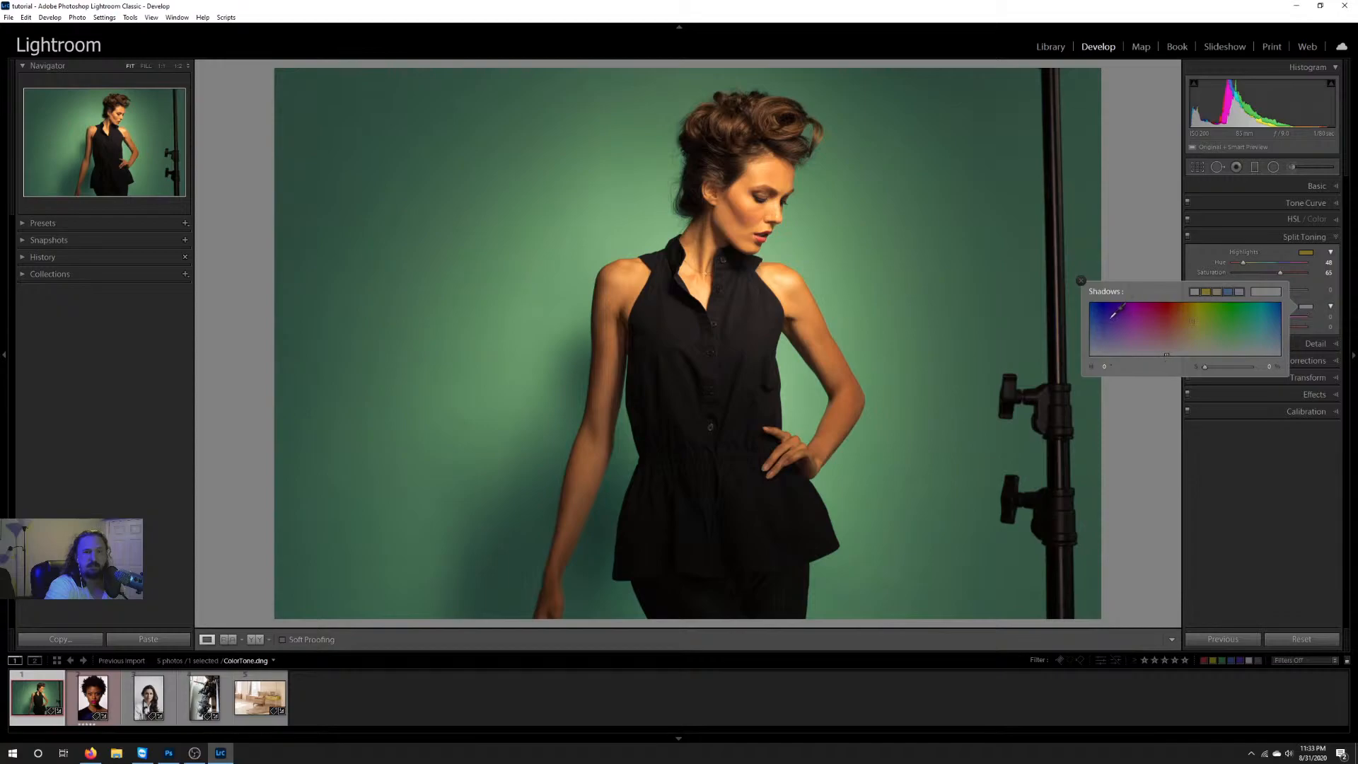
{"action": "left_click", "coordinate": [1108, 319]}
{"action": "left_click", "coordinate": [1211, 256]}
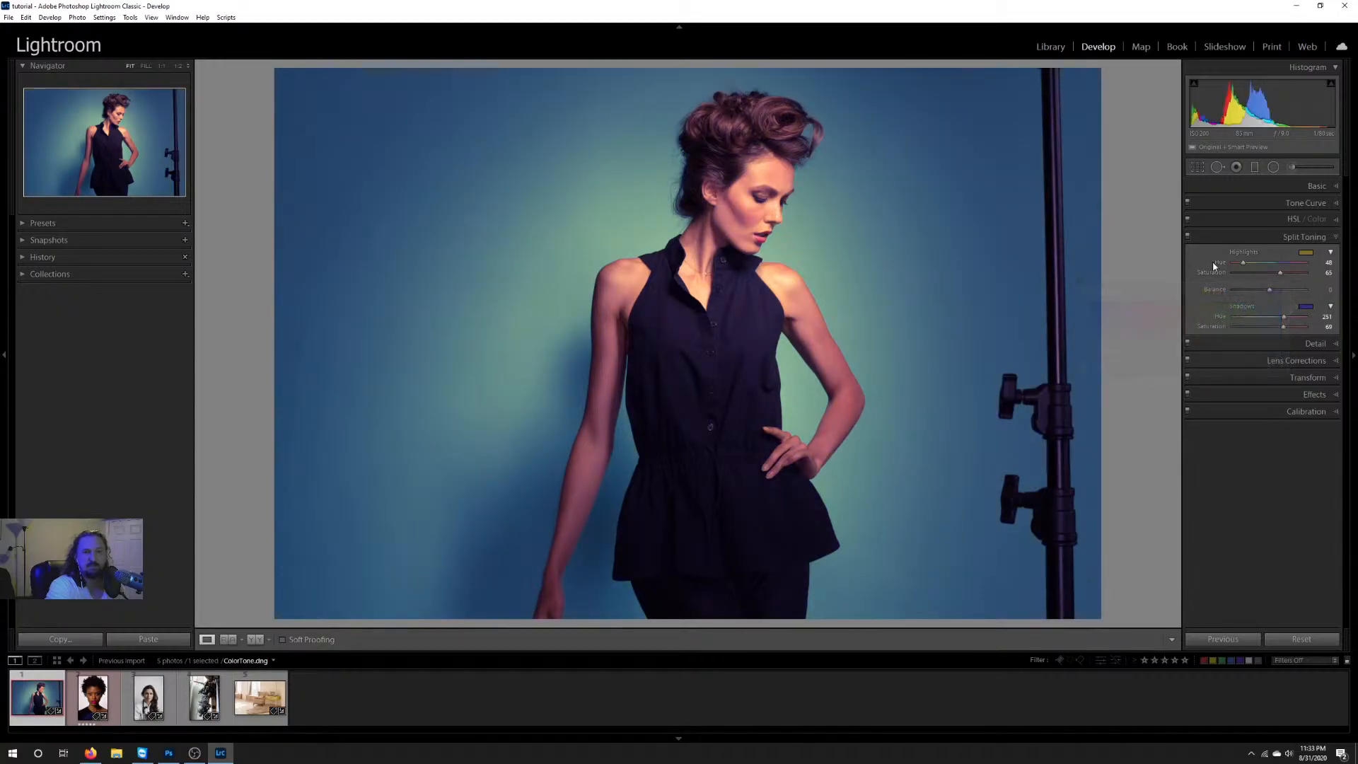
{"action": "double_click", "coordinate": [1279, 275]}
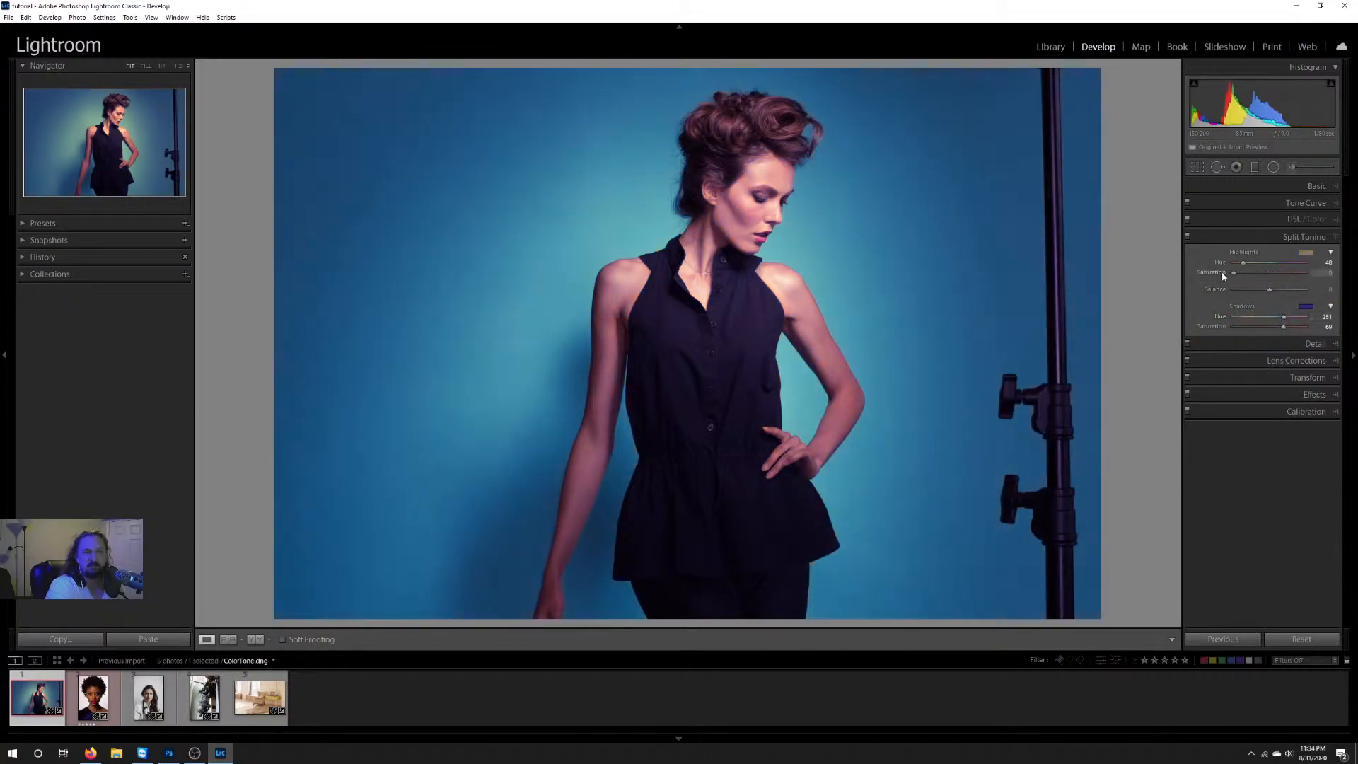
{"action": "double_click", "coordinate": [1283, 326]}
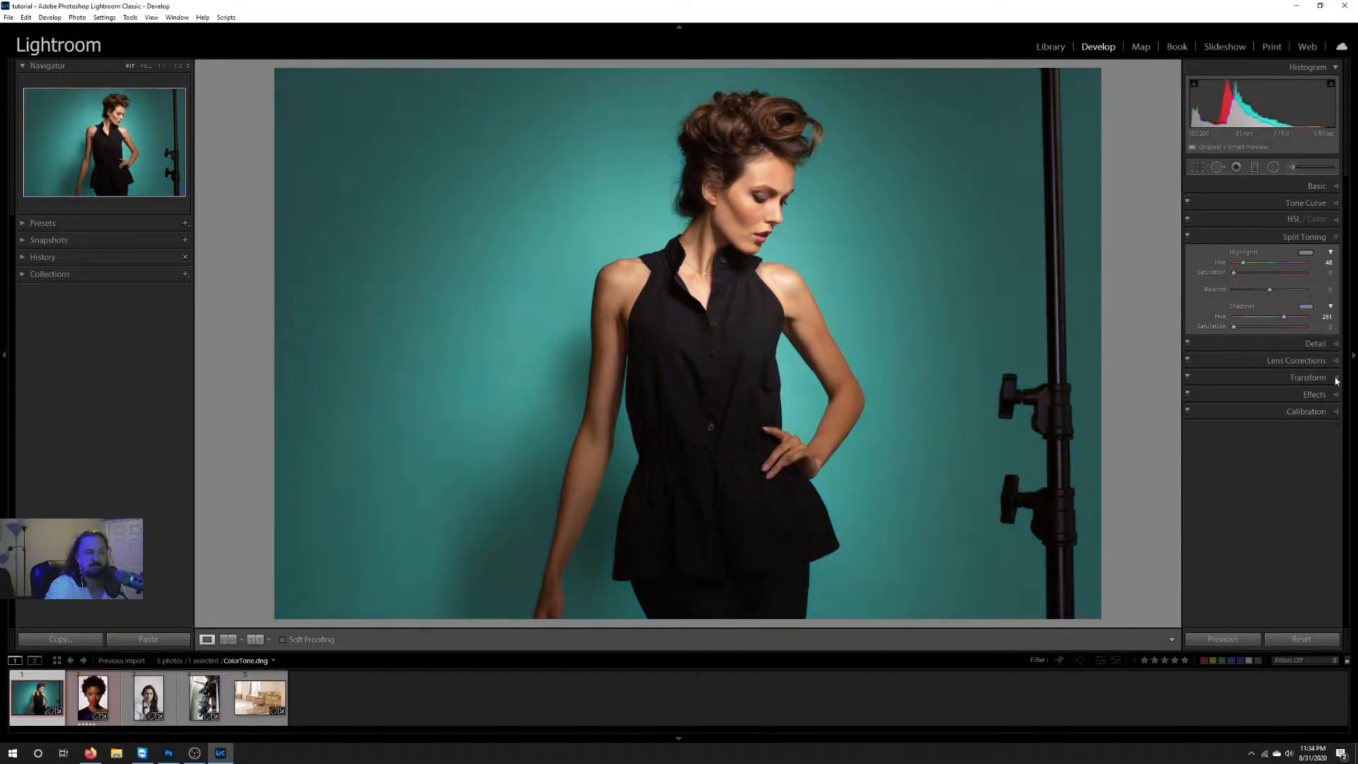
Step: Raise the split-toning saturation of highlights and shadows in turn, with shadows at about 34, and reset the Highlights group
{"action": "left_click_drag", "start_coordinate": [1234, 276], "coordinate": [1258, 277]}
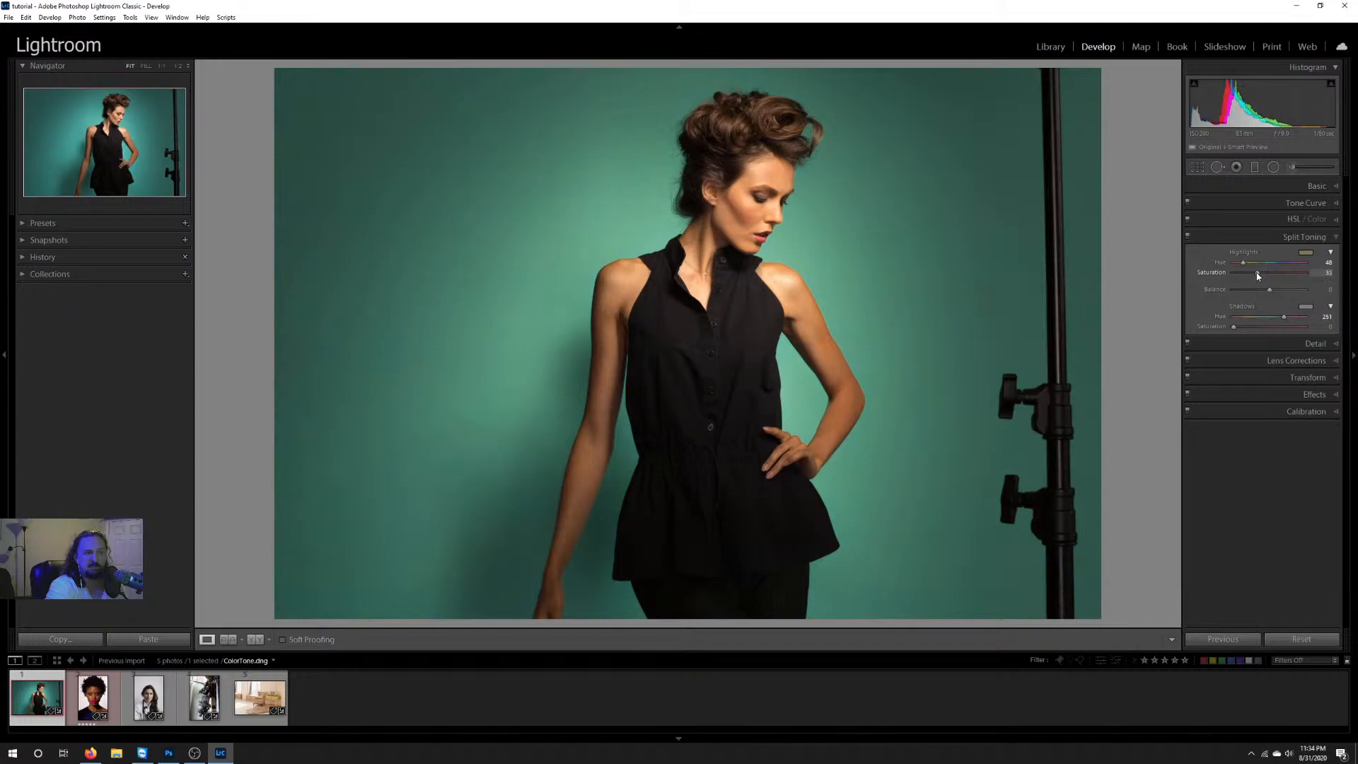
{"action": "left_click_drag", "start_coordinate": [1234, 326], "coordinate": [1256, 328]}
{"action": "left_click_drag", "start_coordinate": [1258, 275], "coordinate": [1276, 276]}
{"action": "left_click_drag", "start_coordinate": [1254, 326], "coordinate": [1270, 290]}
{"action": "double_click", "coordinate": [1236, 253]}
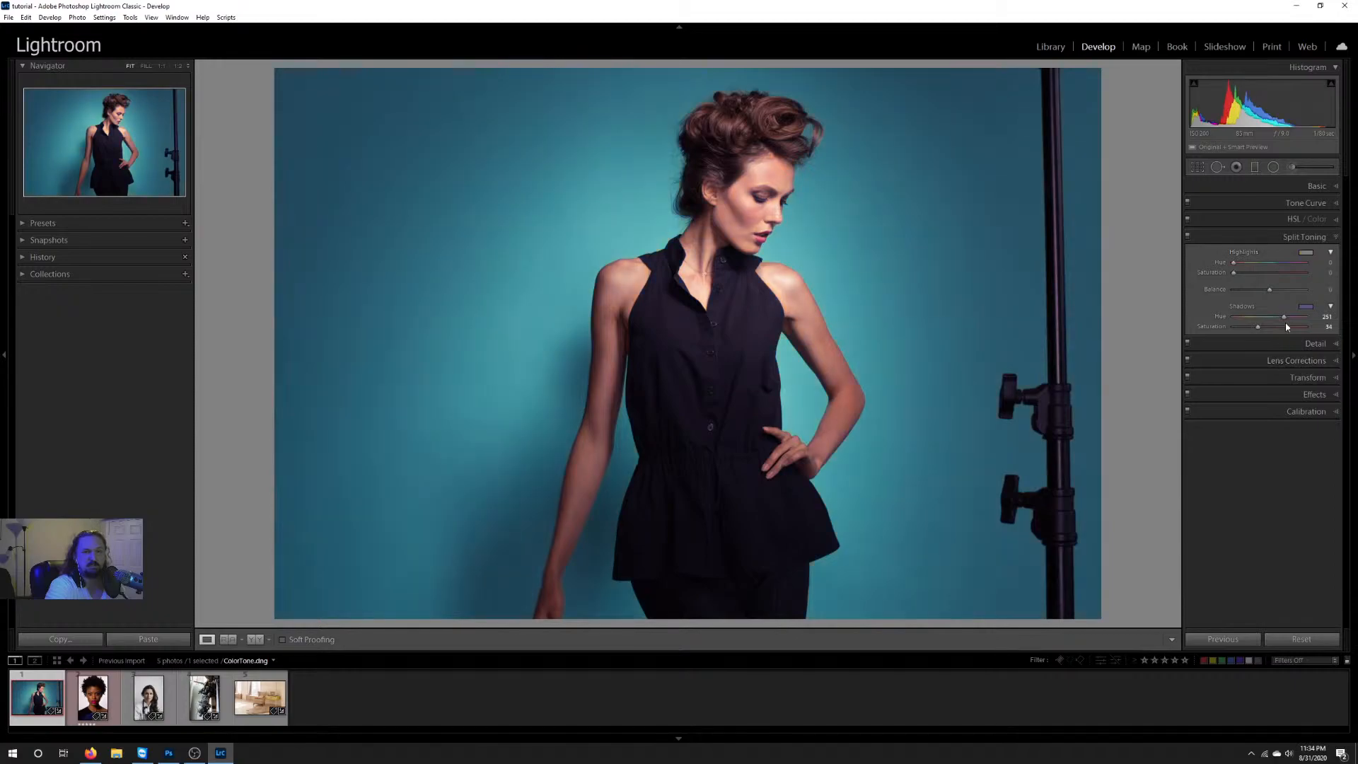
Step: Reset the split-toning Shadows group, and open the Detail settings with the woman's face and hair in view at 1:1
{"action": "double_click", "coordinate": [1244, 306]}
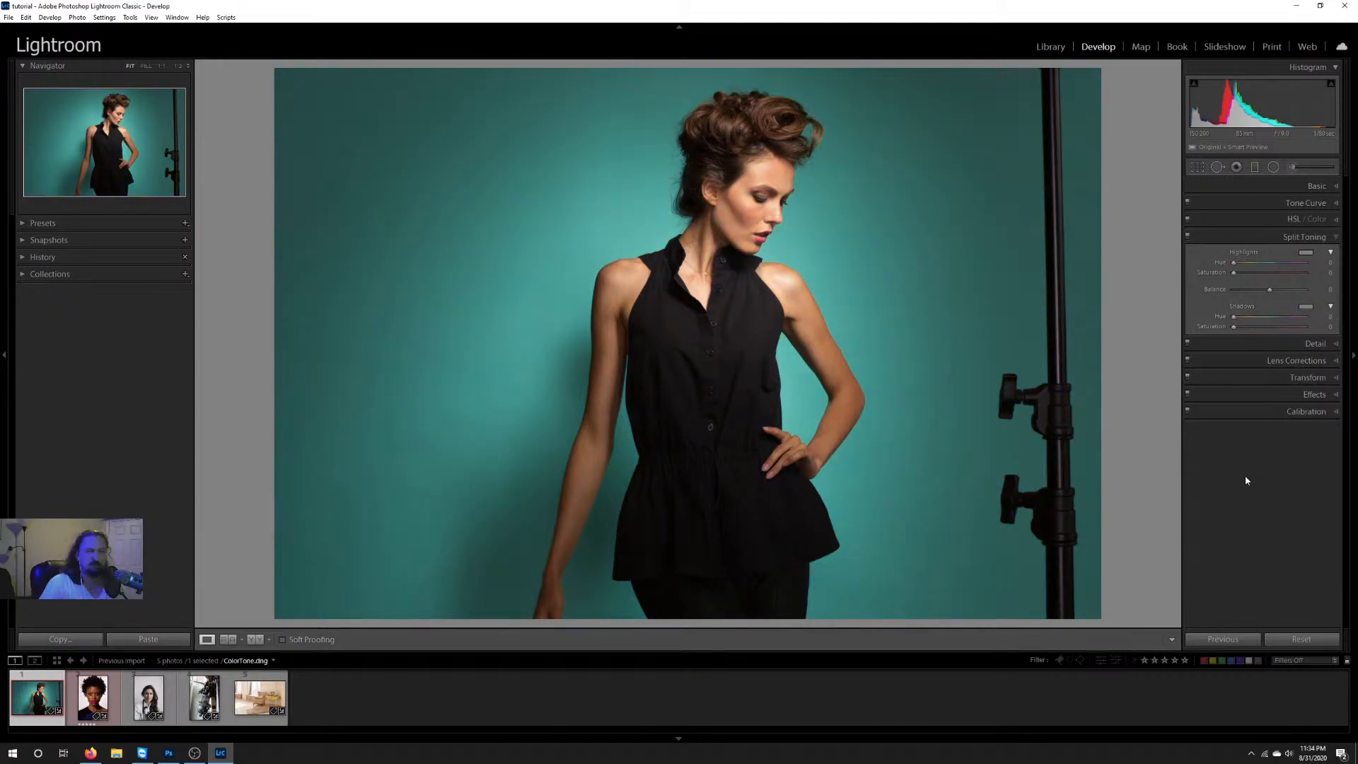
{"action": "left_click", "coordinate": [1266, 345]}
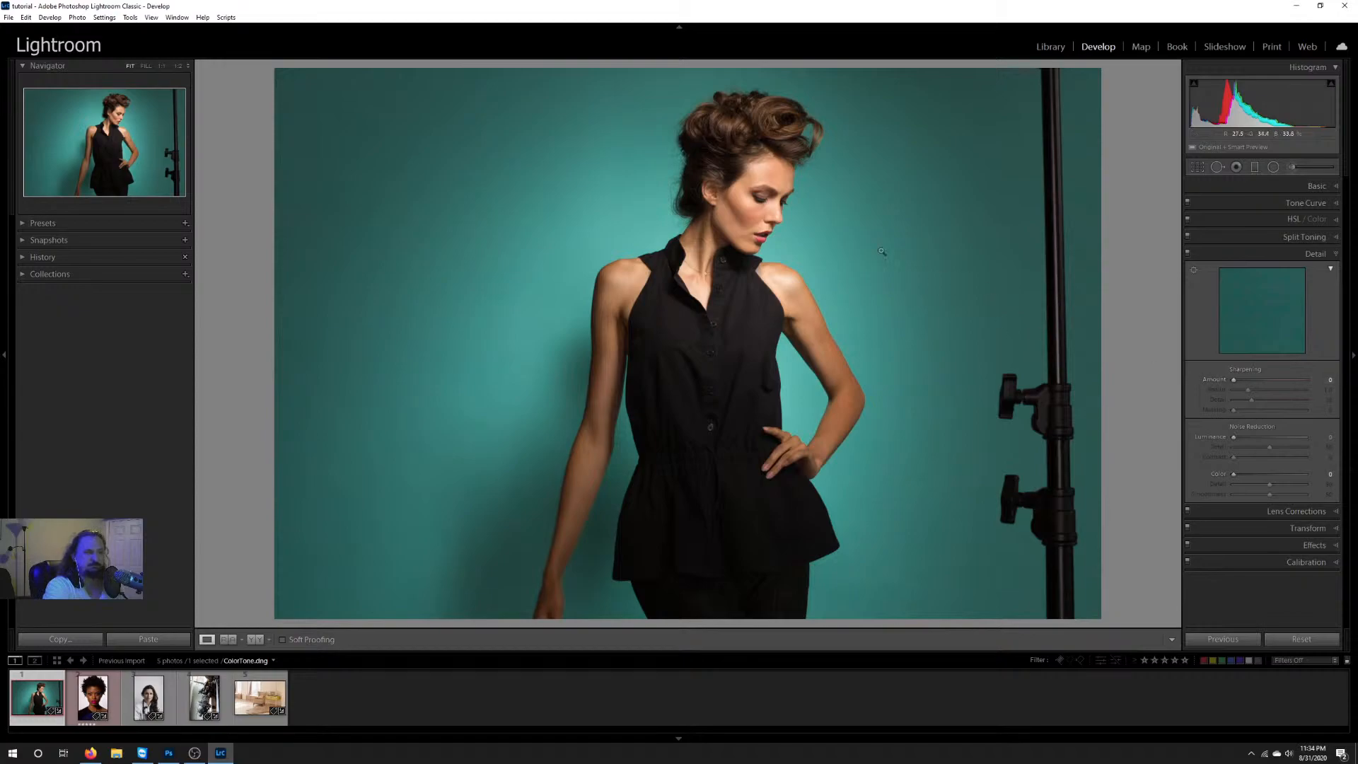
{"action": "left_click", "coordinate": [177, 65]}
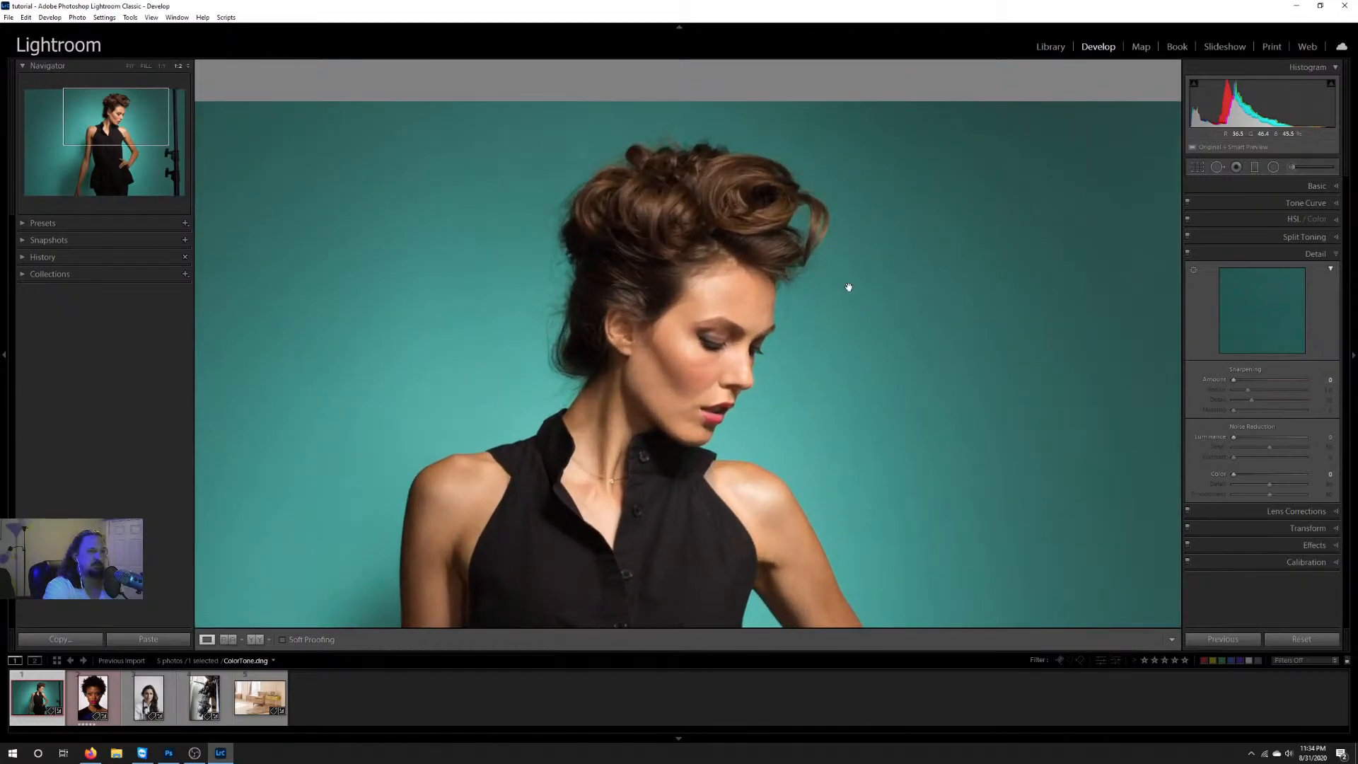
{"action": "left_click", "coordinate": [161, 65]}
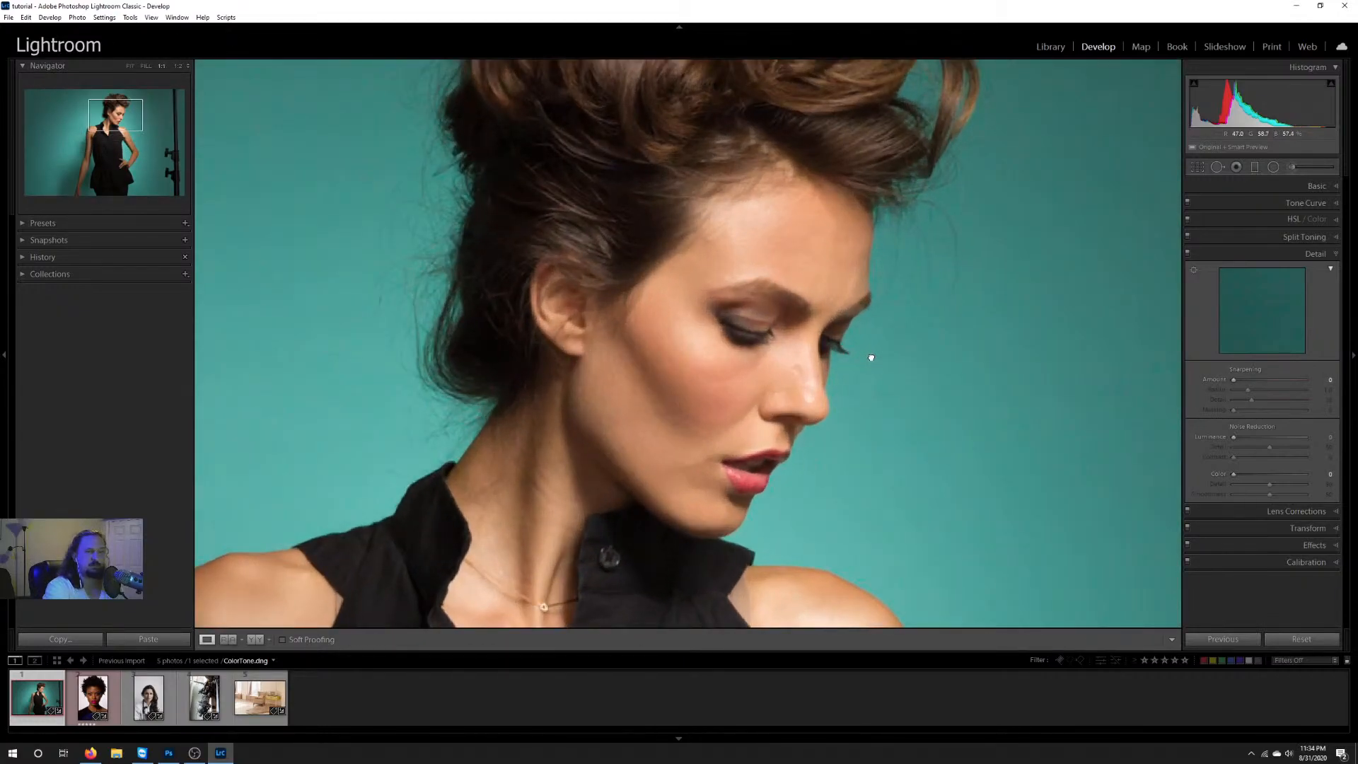
{"action": "left_click_drag", "start_coordinate": [870, 358], "coordinate": [948, 347]}
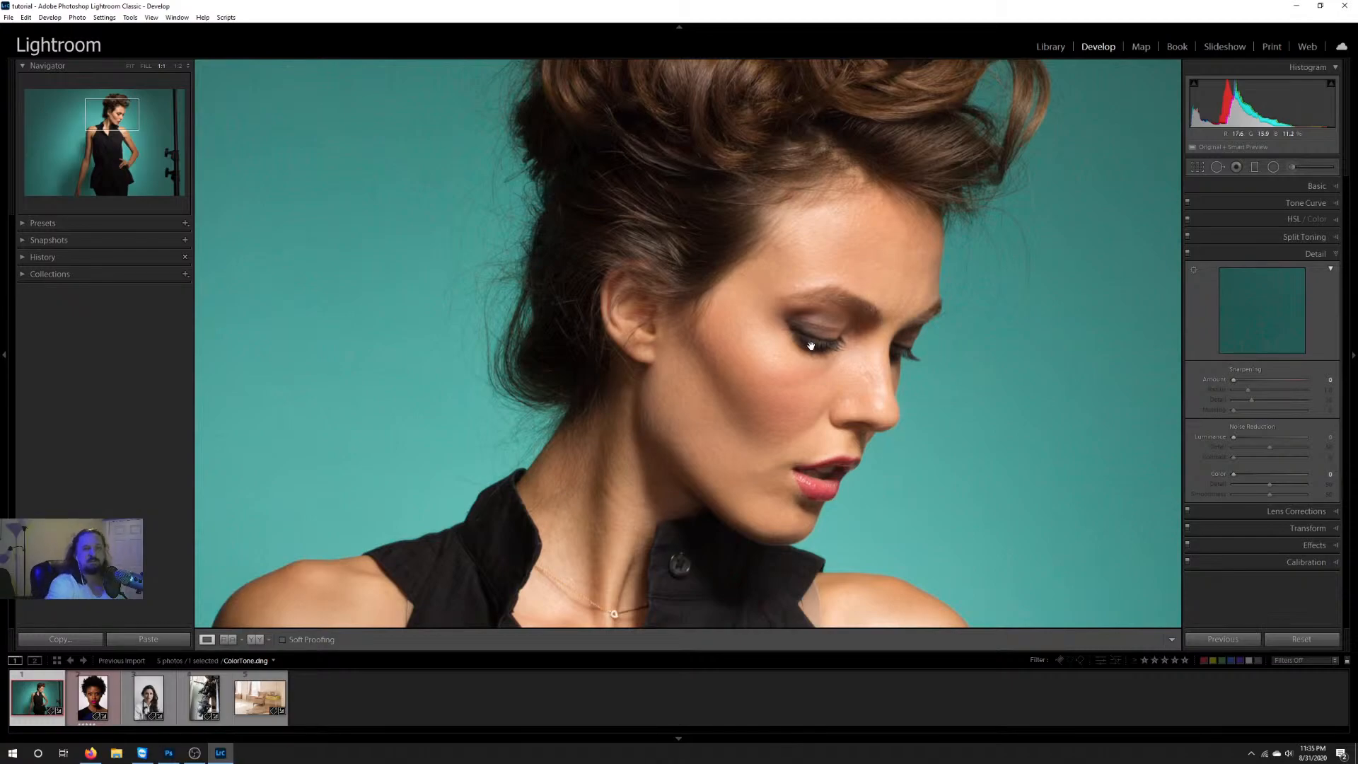
{"action": "left_click_drag", "start_coordinate": [781, 278], "coordinate": [748, 343]}
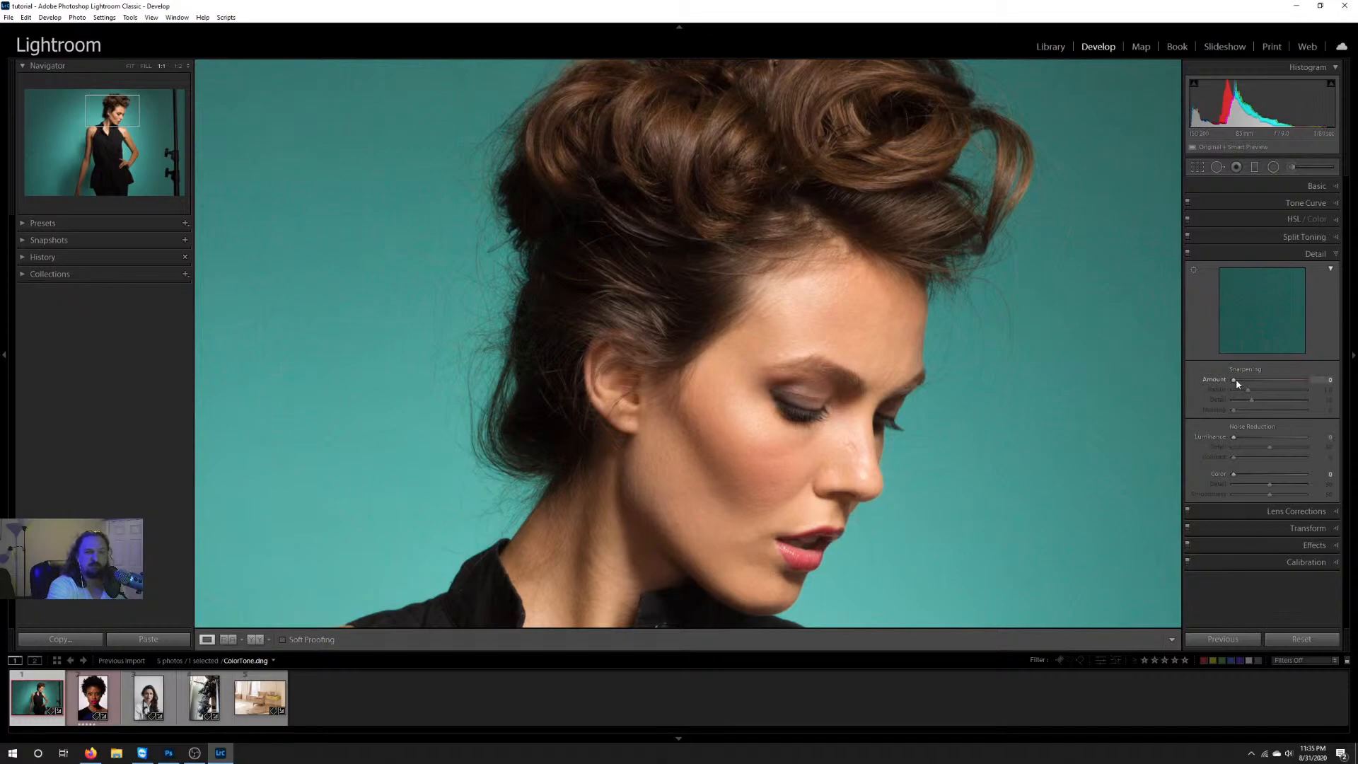
Step: Set the sharpening Amount to 74 and raise Masking to about 91 while previewing the mask
{"action": "left_click_drag", "start_coordinate": [1281, 379], "coordinate": [1246, 382]}
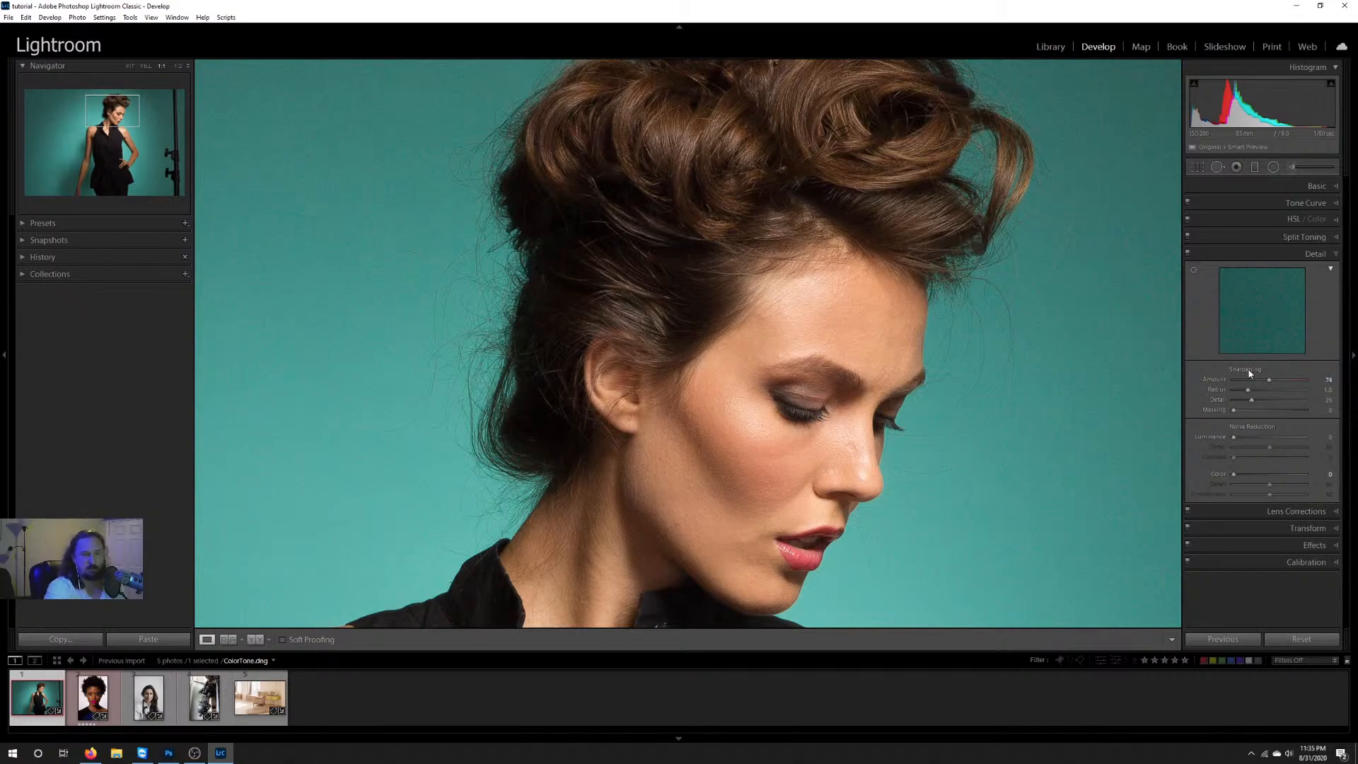
{"action": "key", "text": "alt"}
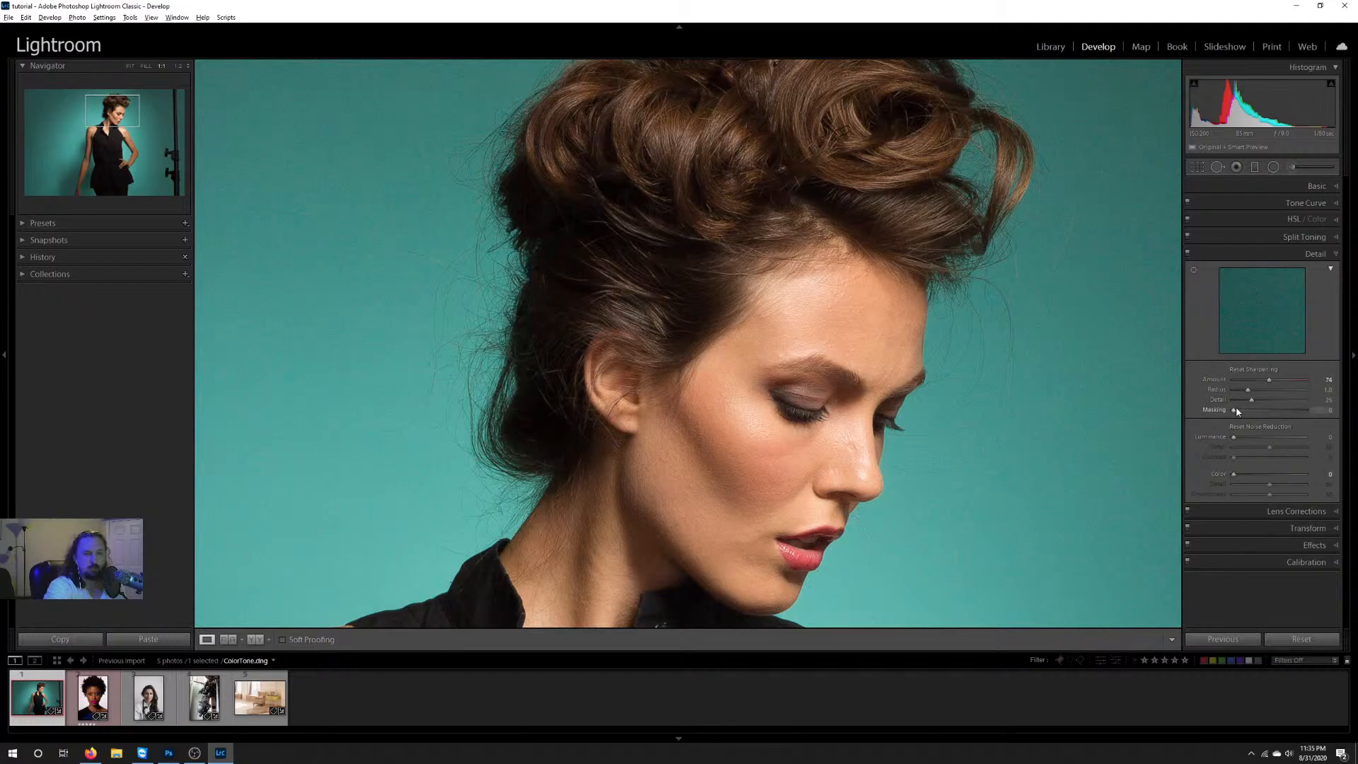
{"action": "left_click", "coordinate": [1235, 413], "text": "alt"}
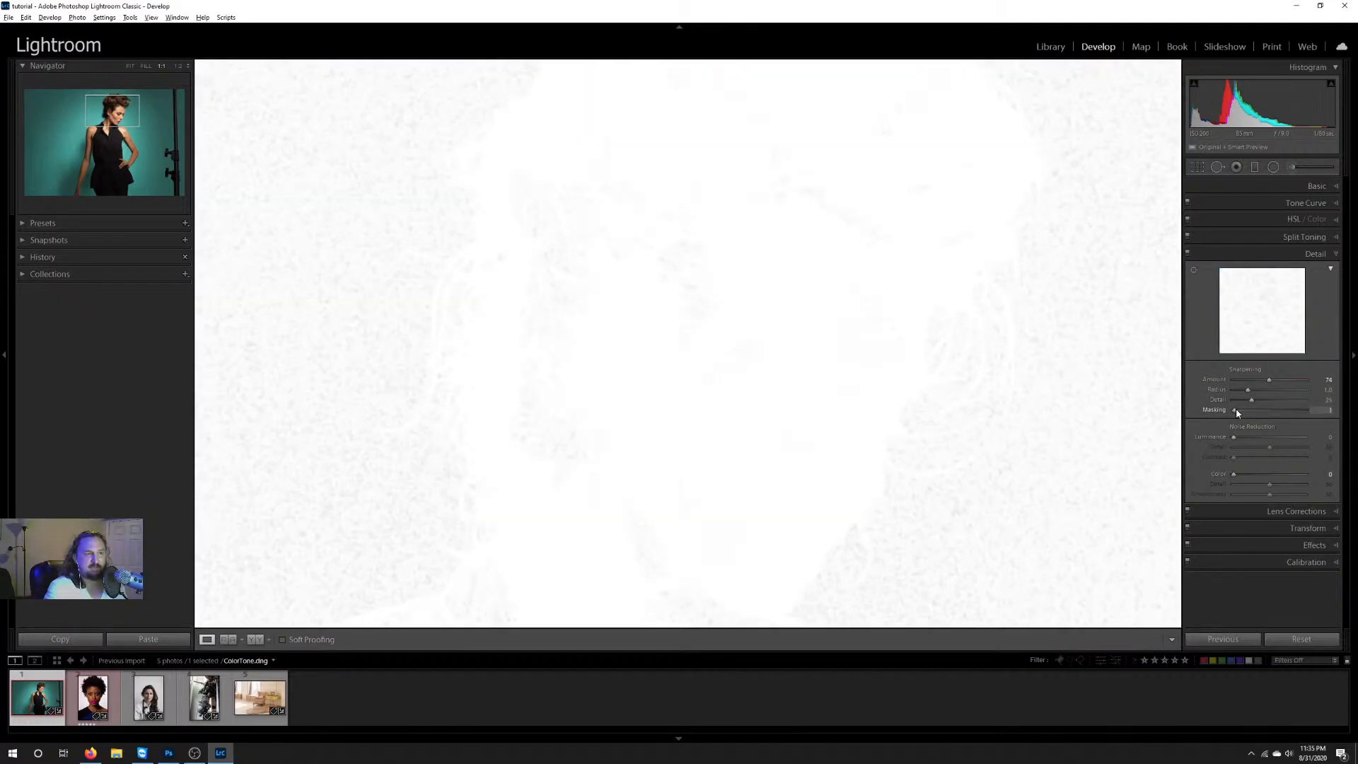
{"action": "left_click_drag", "start_coordinate": [1237, 414], "coordinate": [1300, 416]}
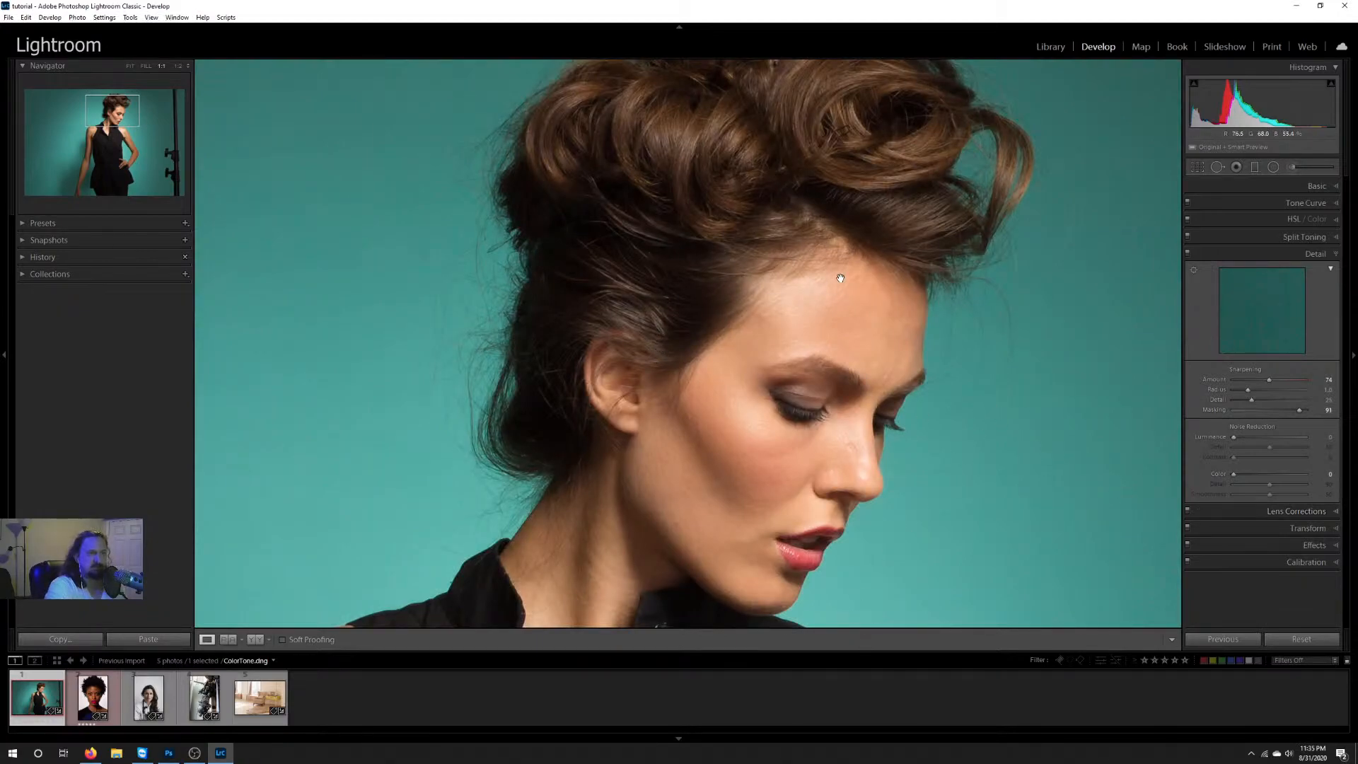
Step: Sweep the sharpening Masking while previewing the edge mask, and settle it at 90
{"action": "left_click", "coordinate": [1300, 411], "text": "alt"}
{"action": "left_click_drag", "start_coordinate": [1258, 413], "coordinate": [1304, 414]}
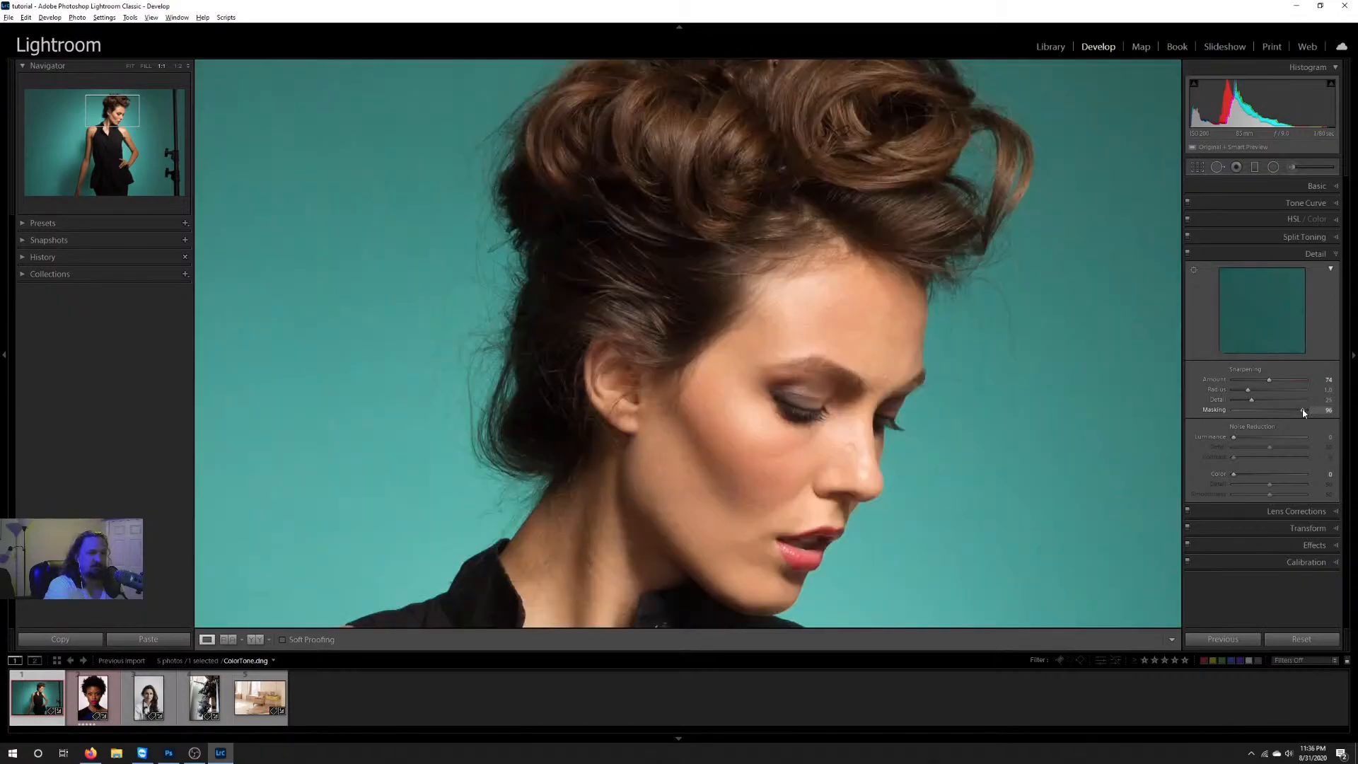
{"action": "left_click", "coordinate": [1304, 413], "text": "alt"}
{"action": "left_click_drag", "start_coordinate": [1304, 413], "coordinate": [1303, 413]}
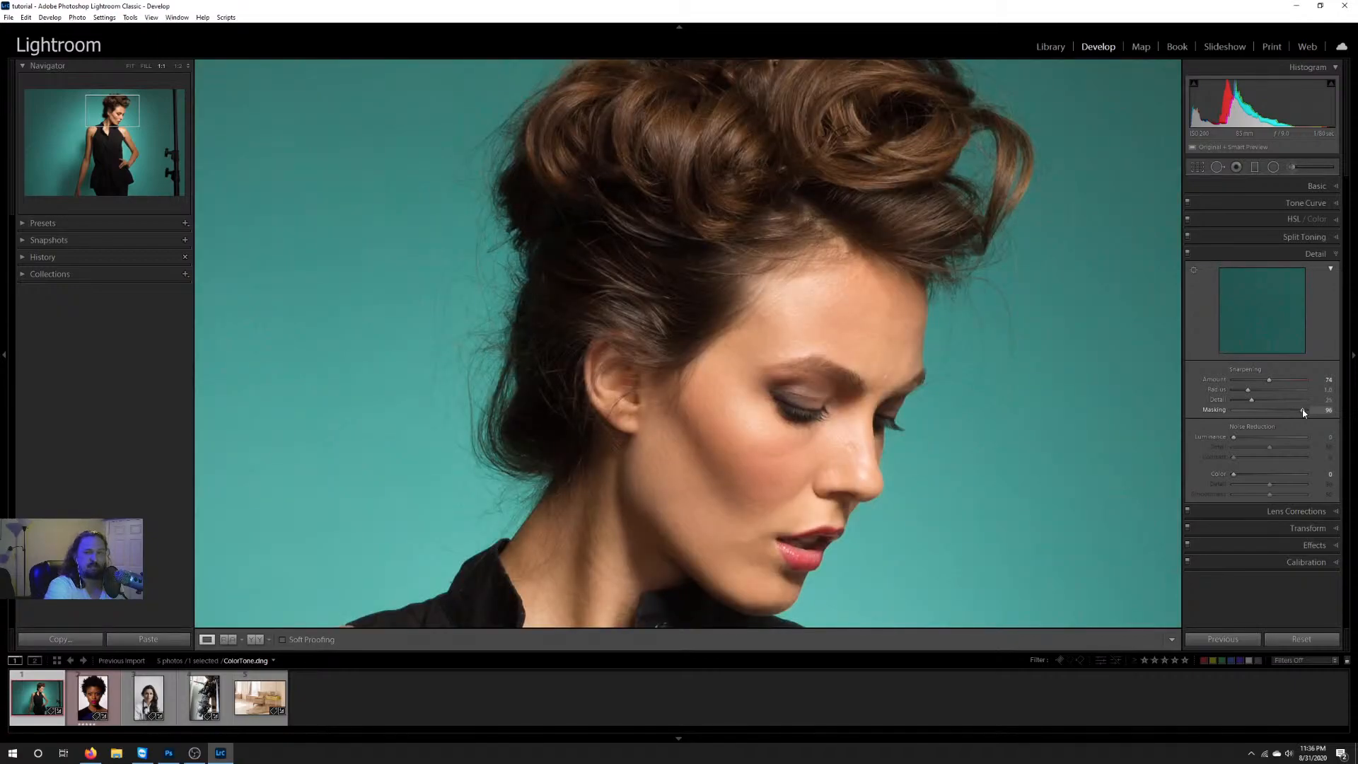
{"action": "mouse_move", "coordinate": [1304, 413]}
{"action": "left_mouse_down"}
{"action": "mouse_move", "coordinate": [1284, 413]}
{"action": "mouse_move", "coordinate": [1302, 413]}
{"action": "left_mouse_up"}
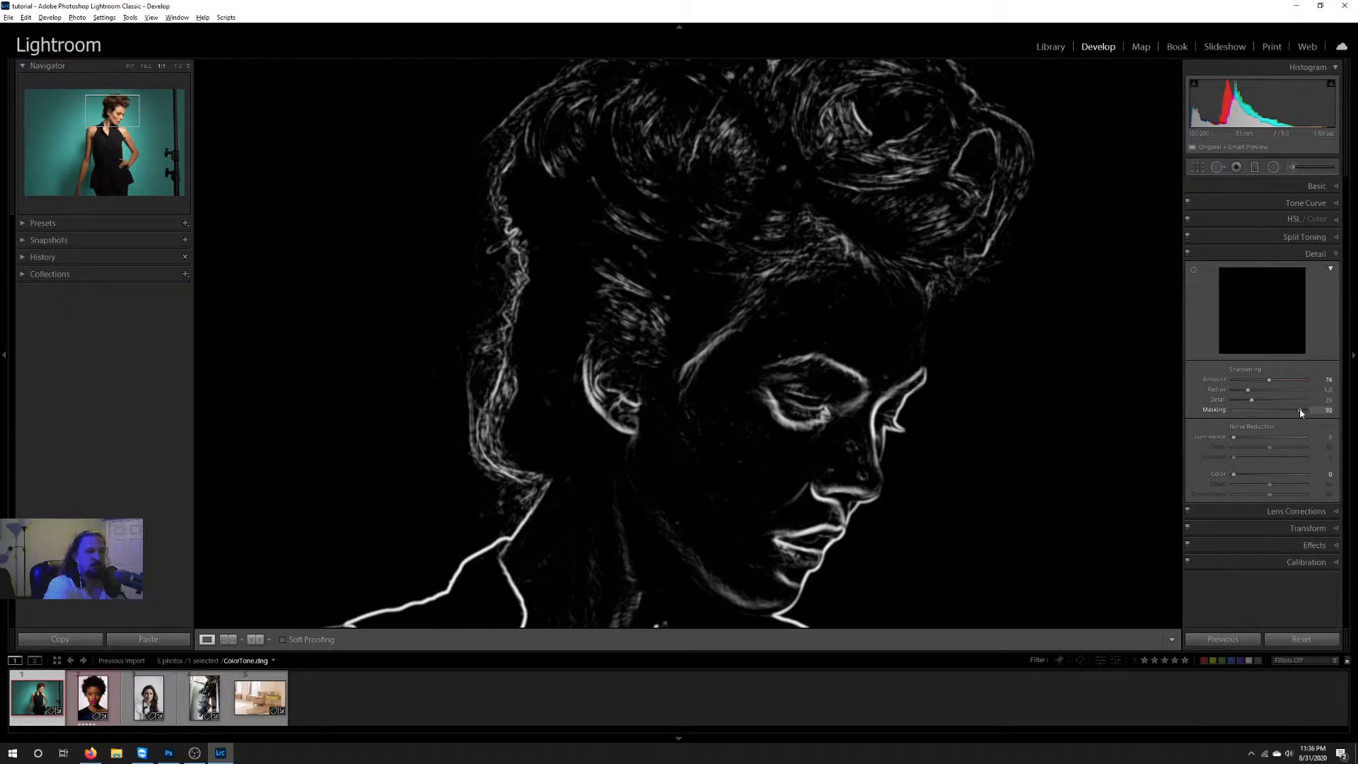
{"action": "left_click_drag", "start_coordinate": [1302, 413], "coordinate": [1299, 413]}
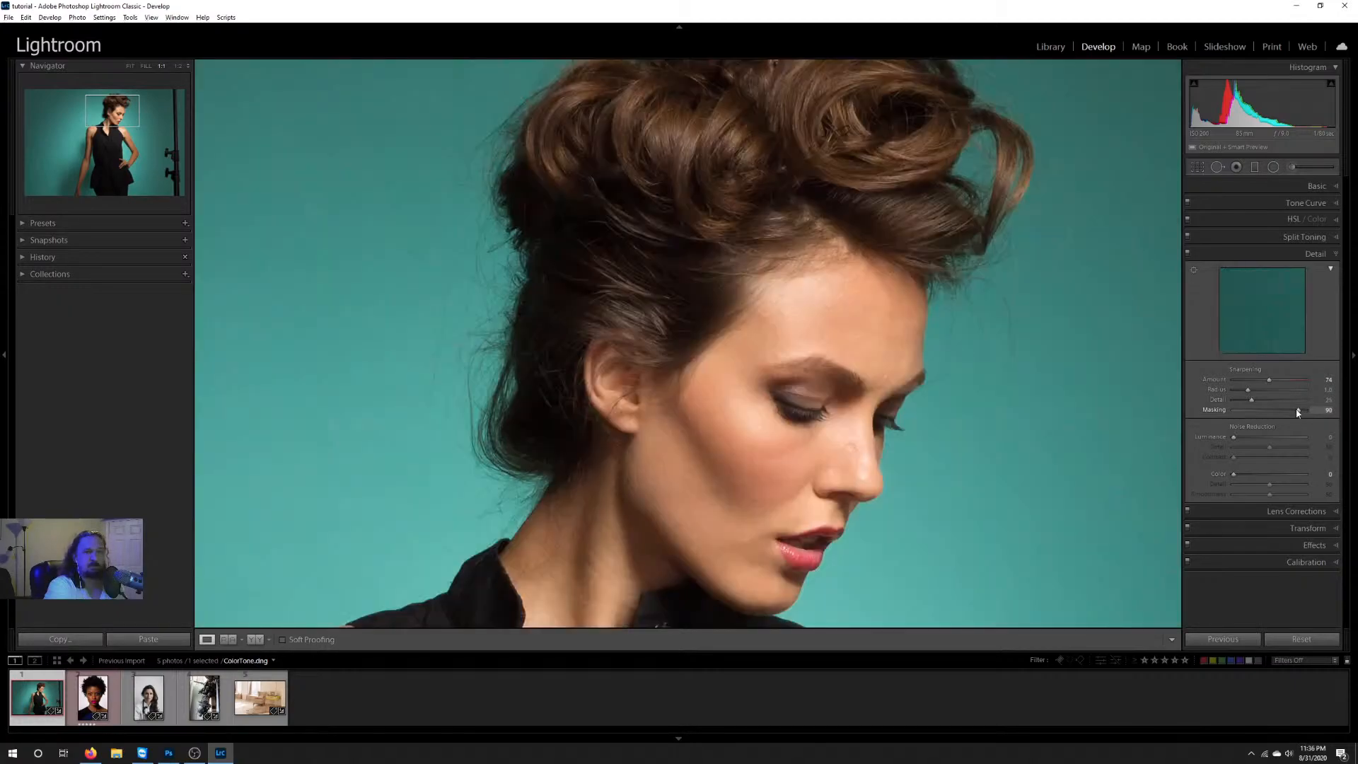
Step: Increase the sharpening Amount further, and set Radius to 1.2 using the grayscale preview and Detail to 42
{"action": "left_click", "coordinate": [1270, 381], "text": "alt"}
{"action": "left_click_drag", "start_coordinate": [1270, 382], "coordinate": [1282, 387]}
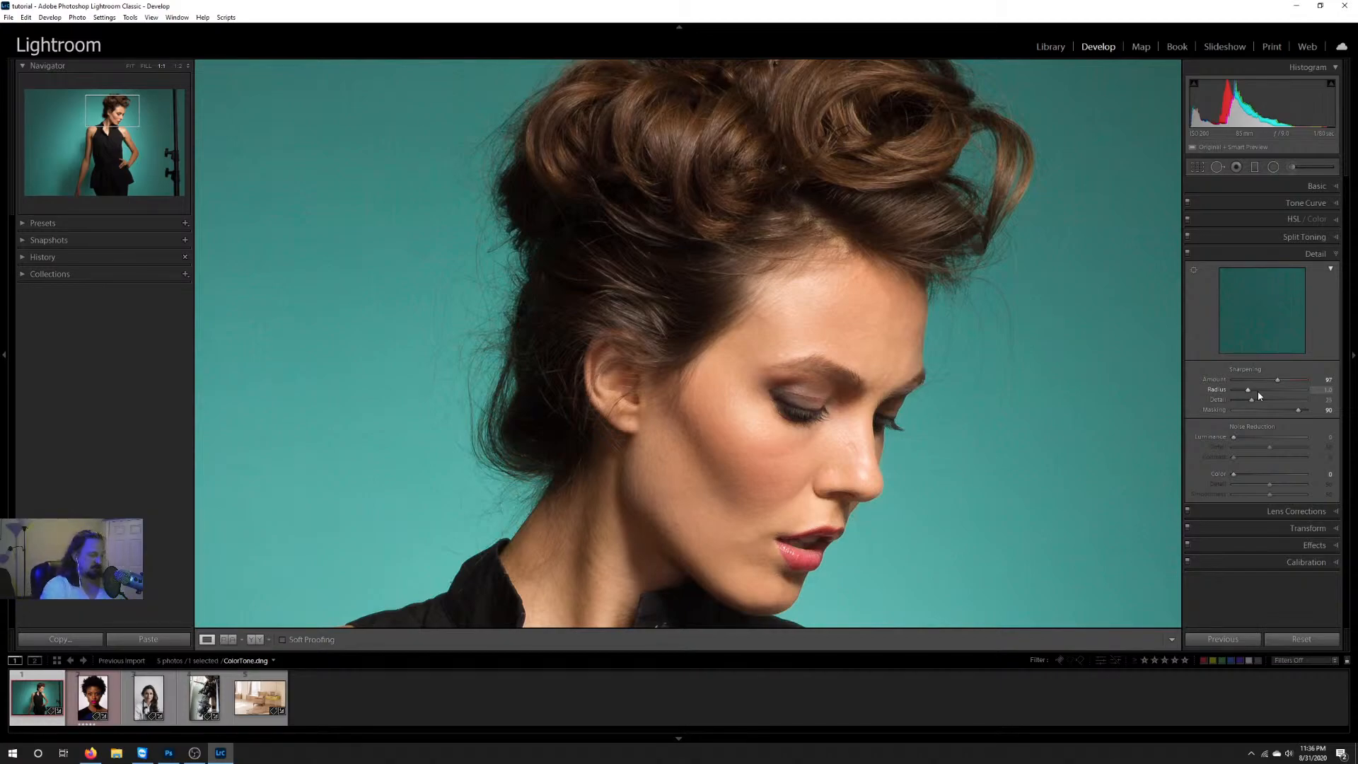
{"action": "key", "text": "alt"}
{"action": "mouse_move", "coordinate": [1250, 394]}
{"action": "left_mouse_down"}
{"action": "mouse_move", "coordinate": [1279, 392]}
{"action": "mouse_move", "coordinate": [1250, 395]}
{"action": "left_mouse_up"}
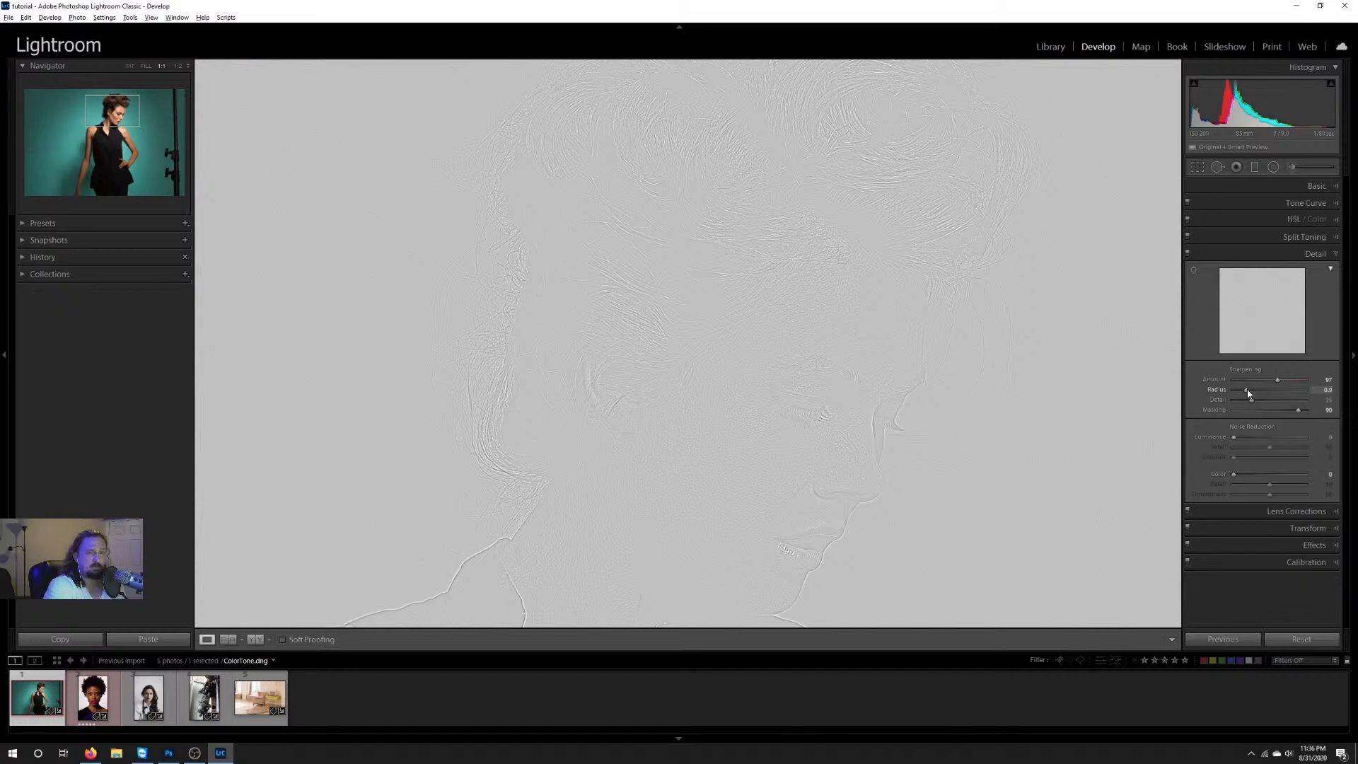
{"action": "mouse_move", "coordinate": [1247, 393]}
{"action": "left_mouse_down"}
{"action": "mouse_move", "coordinate": [1266, 393]}
{"action": "mouse_move", "coordinate": [1254, 393]}
{"action": "left_mouse_up"}
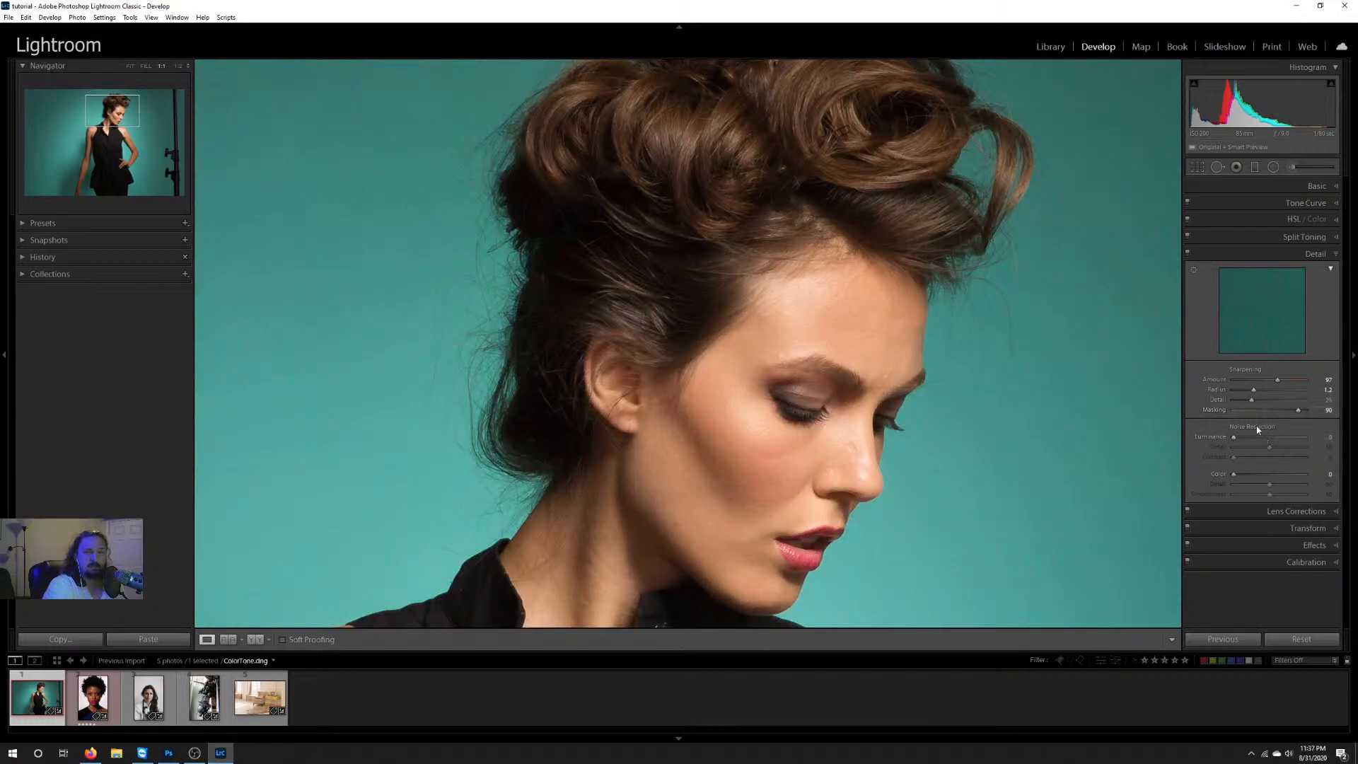
{"action": "mouse_move", "coordinate": [1252, 400]}
{"action": "left_mouse_down"}
{"action": "mouse_move", "coordinate": [1298, 405]}
{"action": "mouse_move", "coordinate": [1246, 406]}
{"action": "mouse_move", "coordinate": [1266, 407]}
{"action": "left_mouse_up"}
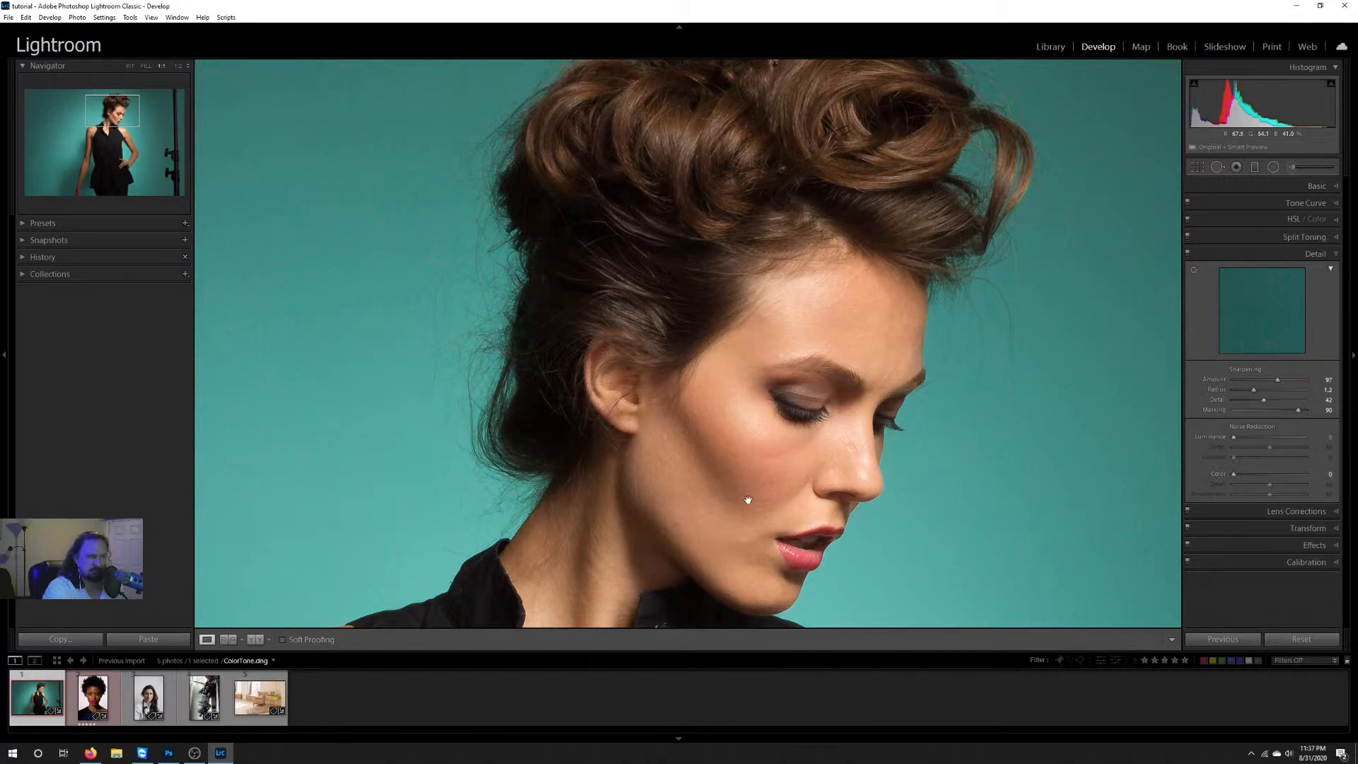
Step: Try Luminance noise reduction on the dark skirt area at about 10 and at about 65
{"action": "left_click", "coordinate": [112, 175]}
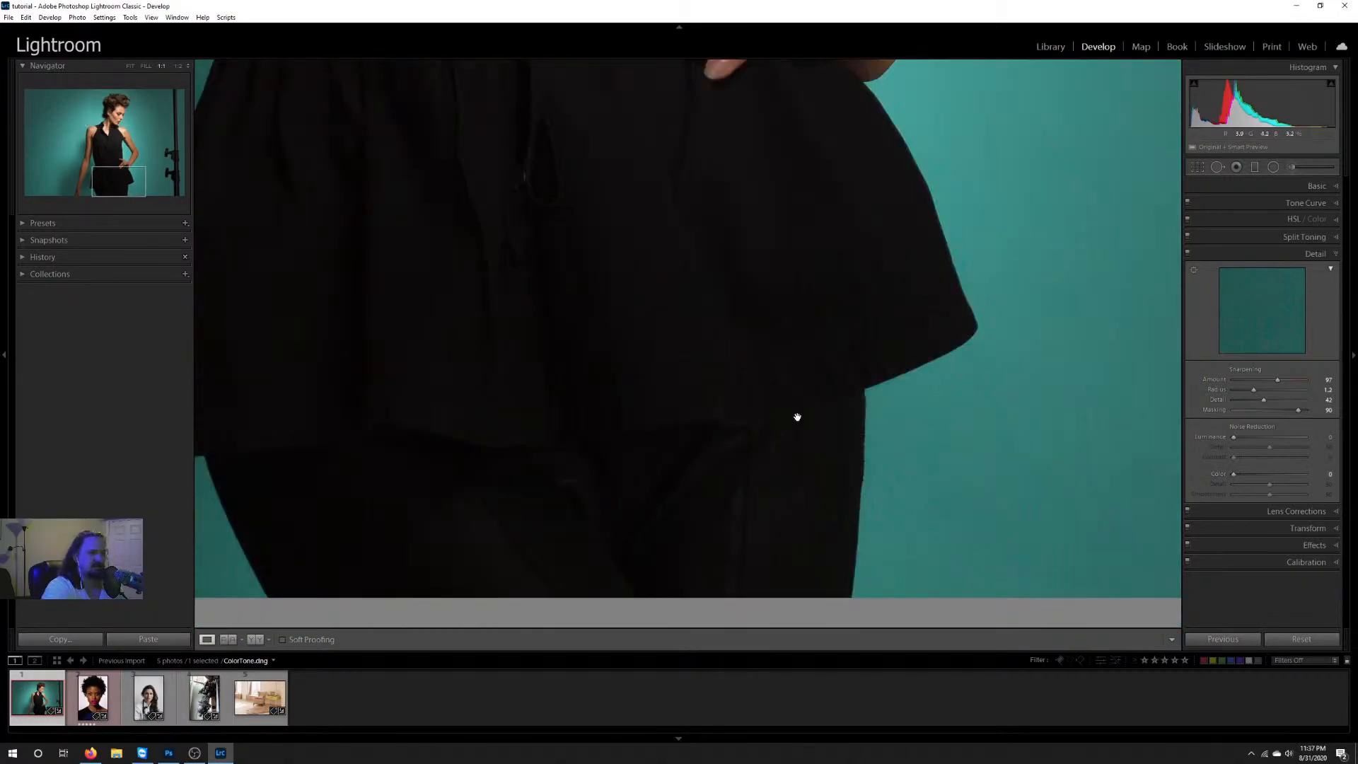
{"action": "left_click_drag", "start_coordinate": [825, 403], "coordinate": [977, 382]}
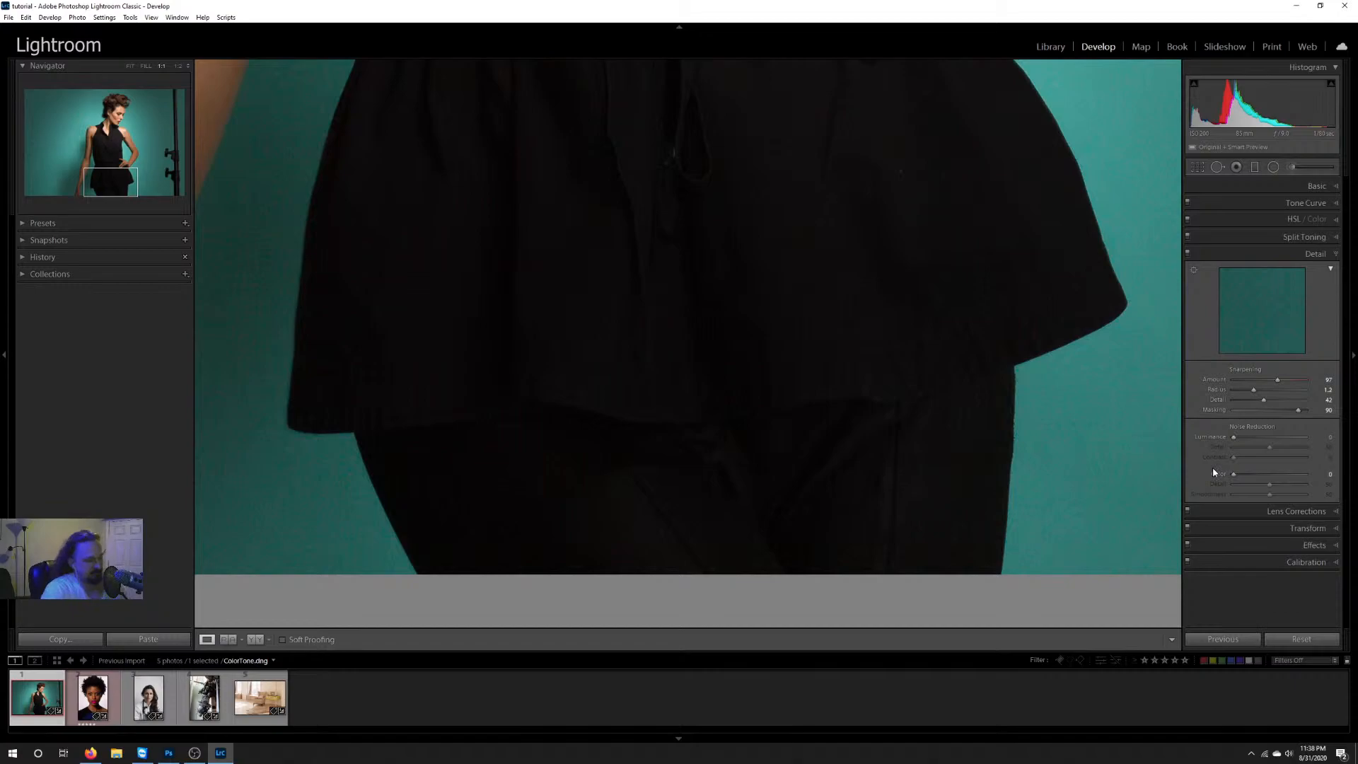
{"action": "key", "text": "alt"}
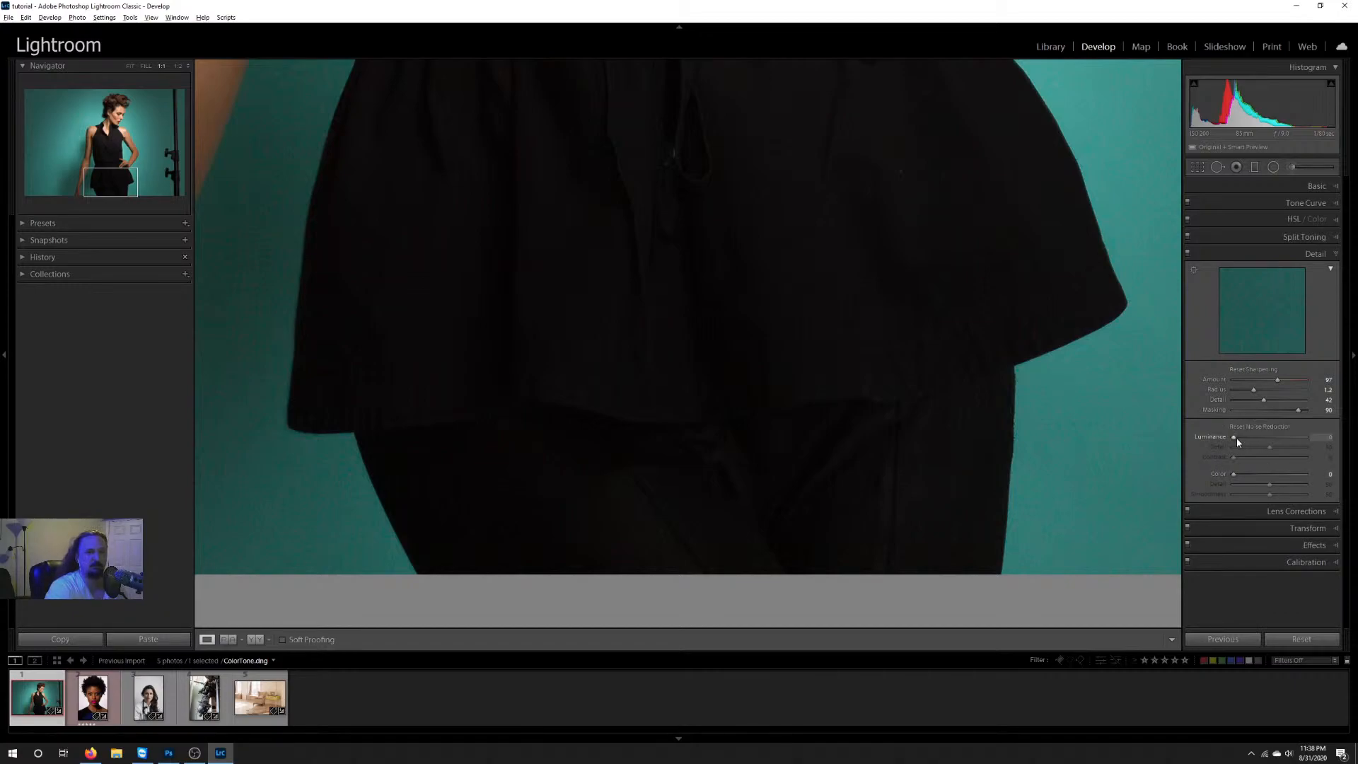
{"action": "mouse_move", "coordinate": [1235, 440]}
{"action": "left_mouse_down"}
{"action": "mouse_move", "coordinate": [1282, 440]}
{"action": "mouse_move", "coordinate": [1117, 407]}
{"action": "mouse_move", "coordinate": [931, 440]}
{"action": "mouse_move", "coordinate": [1221, 475]}
{"action": "mouse_move", "coordinate": [1245, 459]}
{"action": "left_mouse_up"}
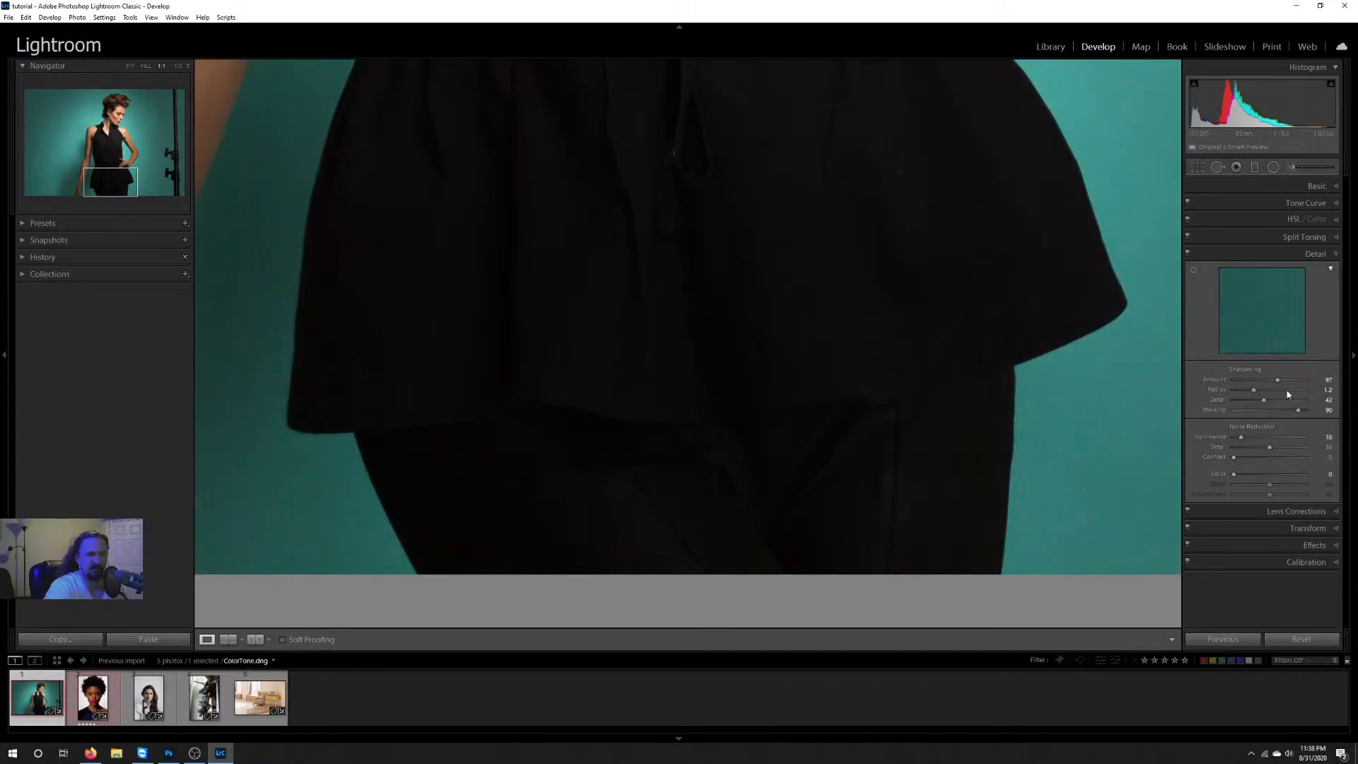
{"action": "left_click_drag", "start_coordinate": [1242, 439], "coordinate": [1281, 438]}
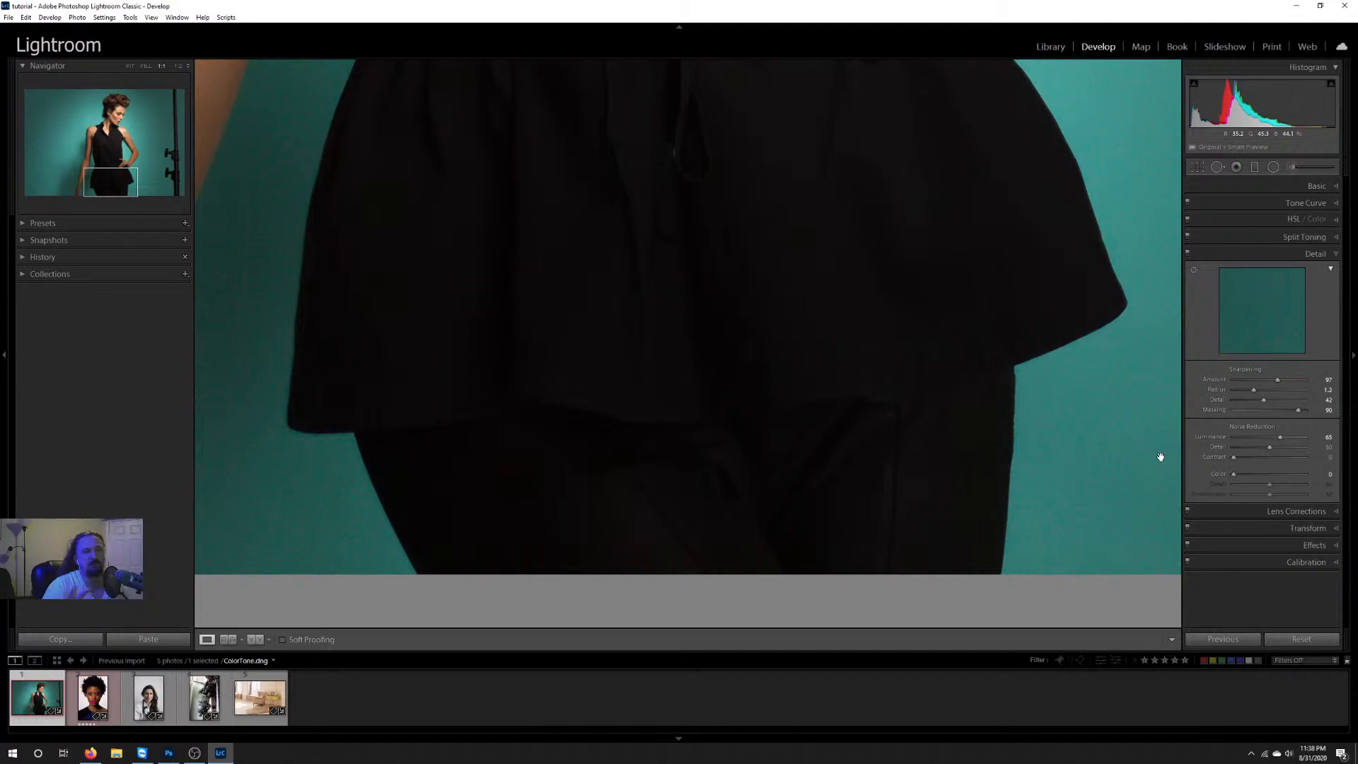
Step: Check the noise reduction's softening on the face and hair, and reset Luminance
{"action": "left_click_drag", "start_coordinate": [1002, 171], "coordinate": [996, 420]}
{"action": "left_click_drag", "start_coordinate": [939, 226], "coordinate": [1003, 389]}
{"action": "left_click_drag", "start_coordinate": [933, 195], "coordinate": [931, 500]}
{"action": "left_click_drag", "start_coordinate": [1000, 121], "coordinate": [1012, 505]}
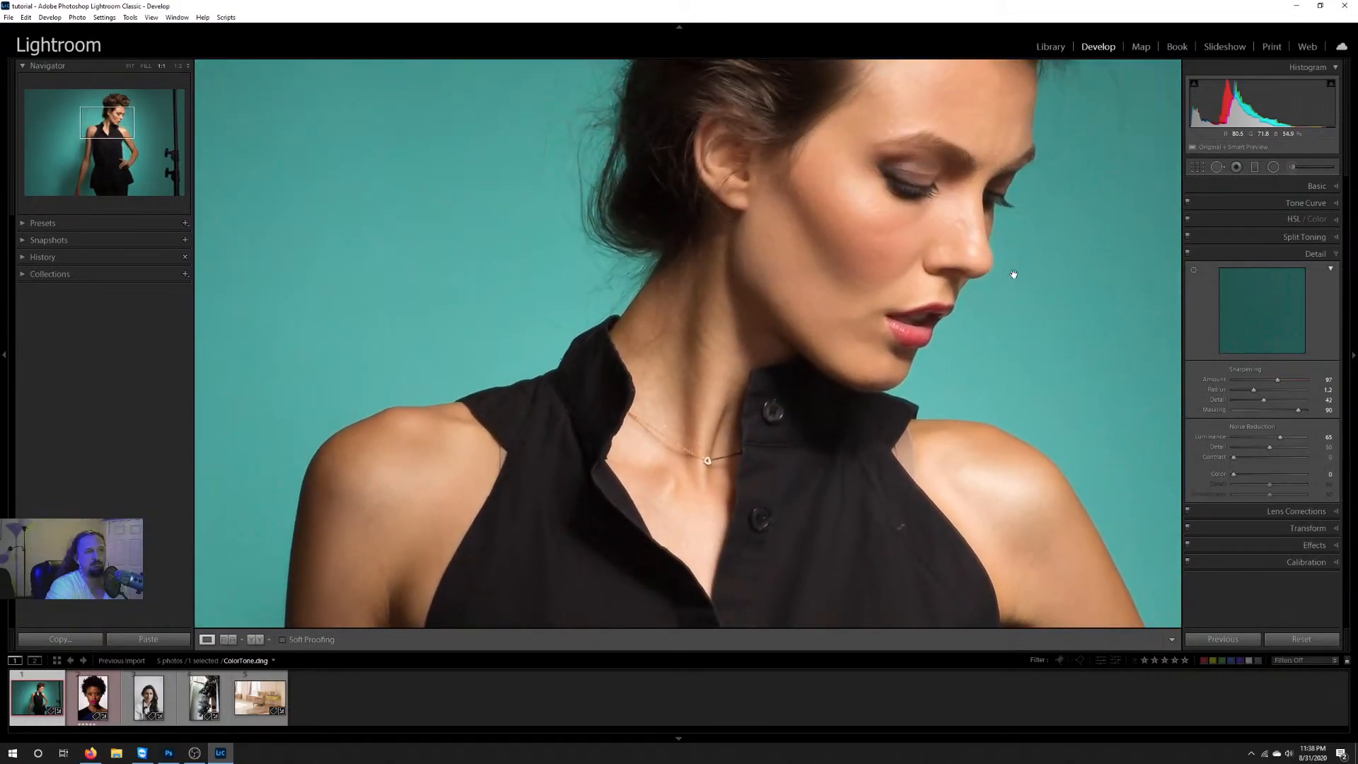
{"action": "left_click_drag", "start_coordinate": [1012, 273], "coordinate": [927, 379]}
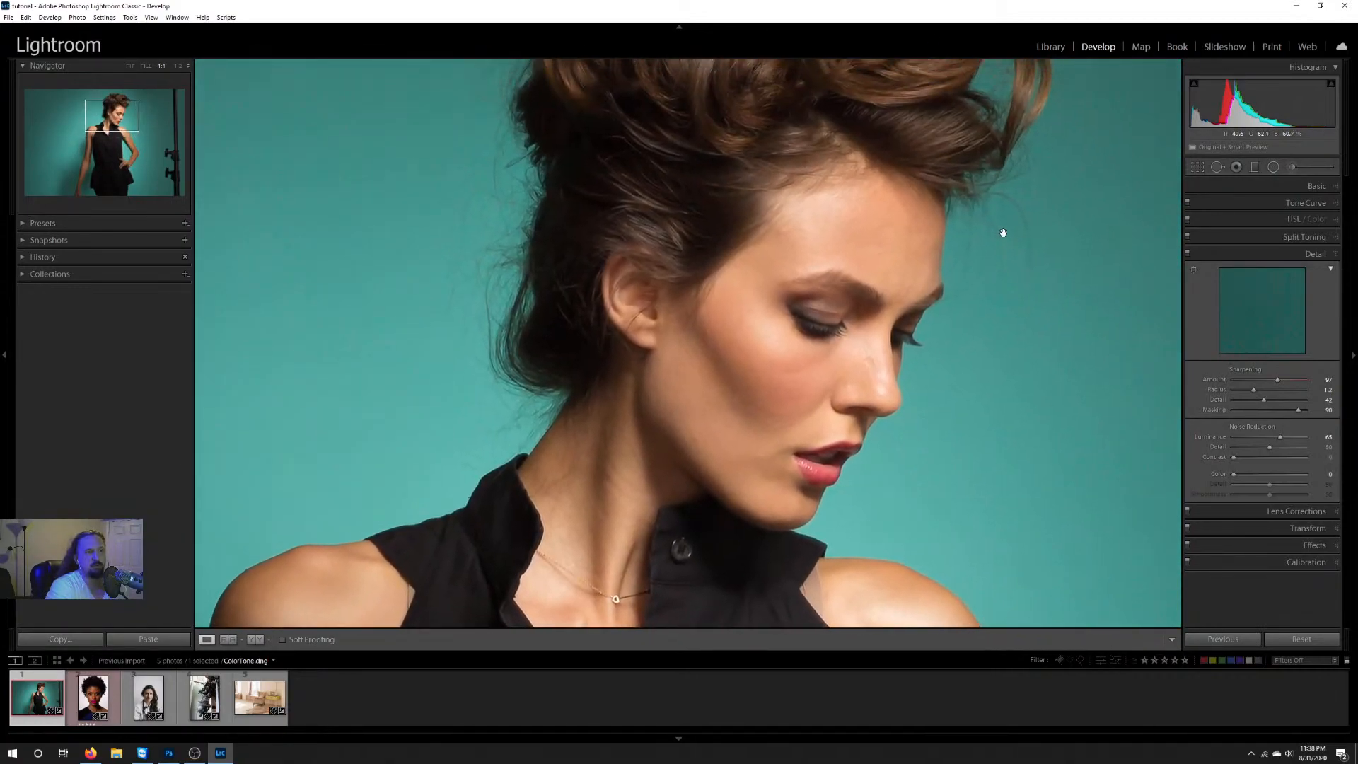
{"action": "left_click_drag", "start_coordinate": [1022, 198], "coordinate": [1052, 309]}
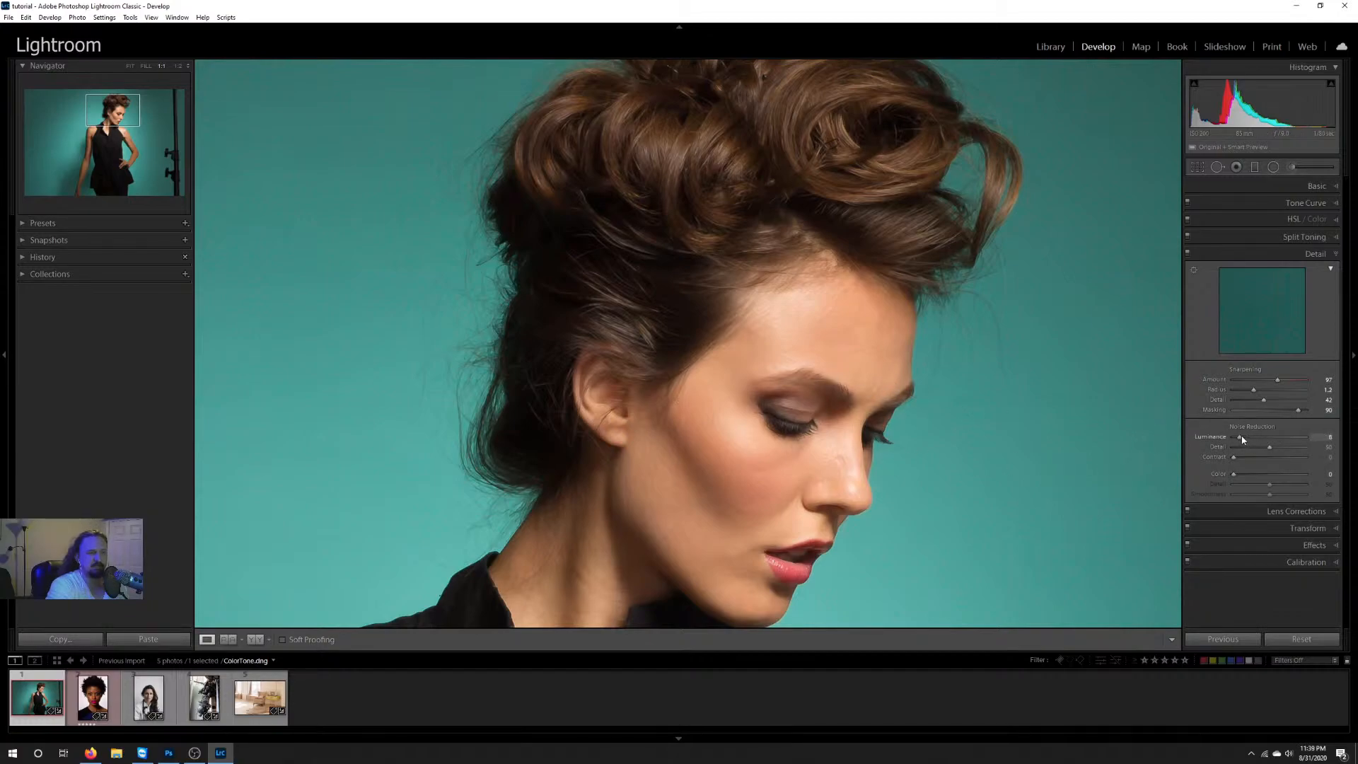
{"action": "double_click", "coordinate": [1211, 437]}
Step: Try Luminance noise reduction at about 45 on the face and neck, and return it to 0
{"action": "scroll", "coordinate": [903, 403], "scroll_direction": "down", "scroll_amount": 4}
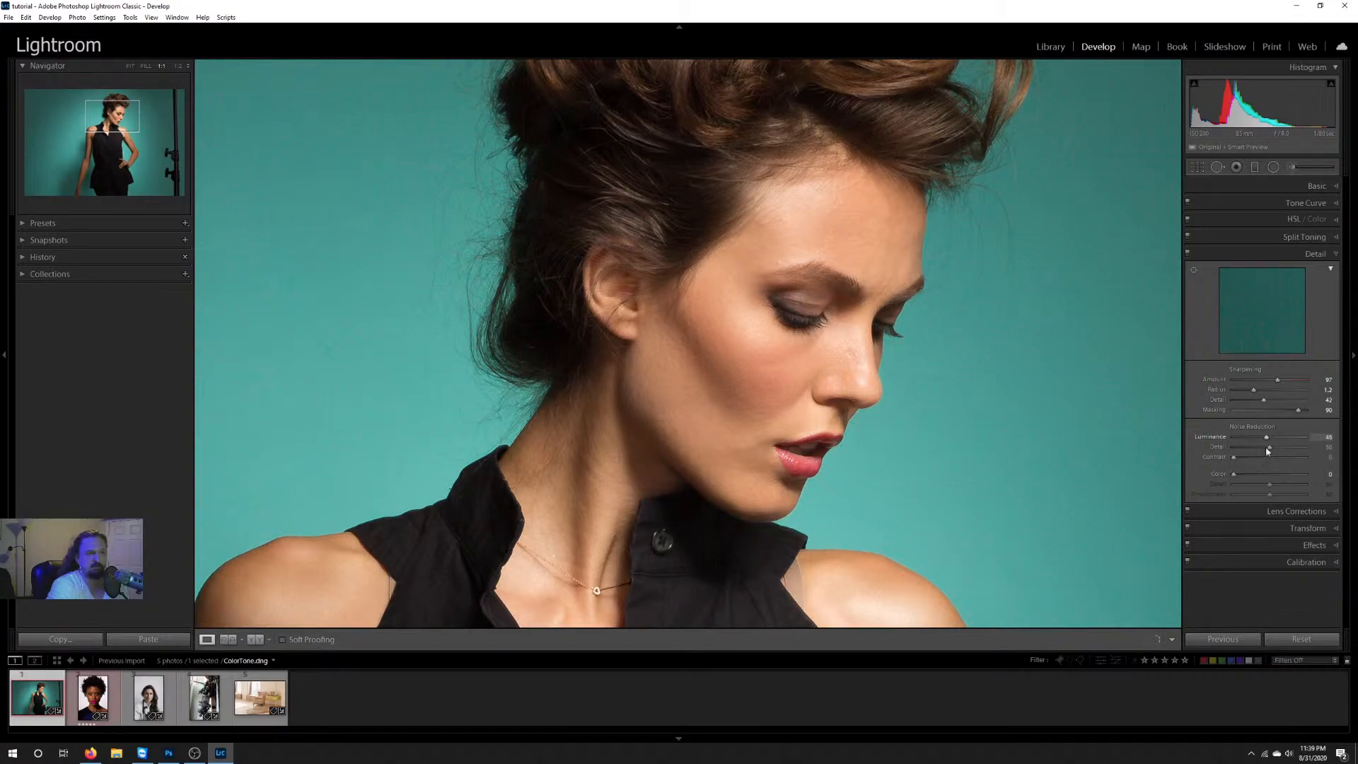
{"action": "left_click", "coordinate": [1267, 440]}
{"action": "left_click_drag", "start_coordinate": [1274, 439], "coordinate": [1203, 443]}
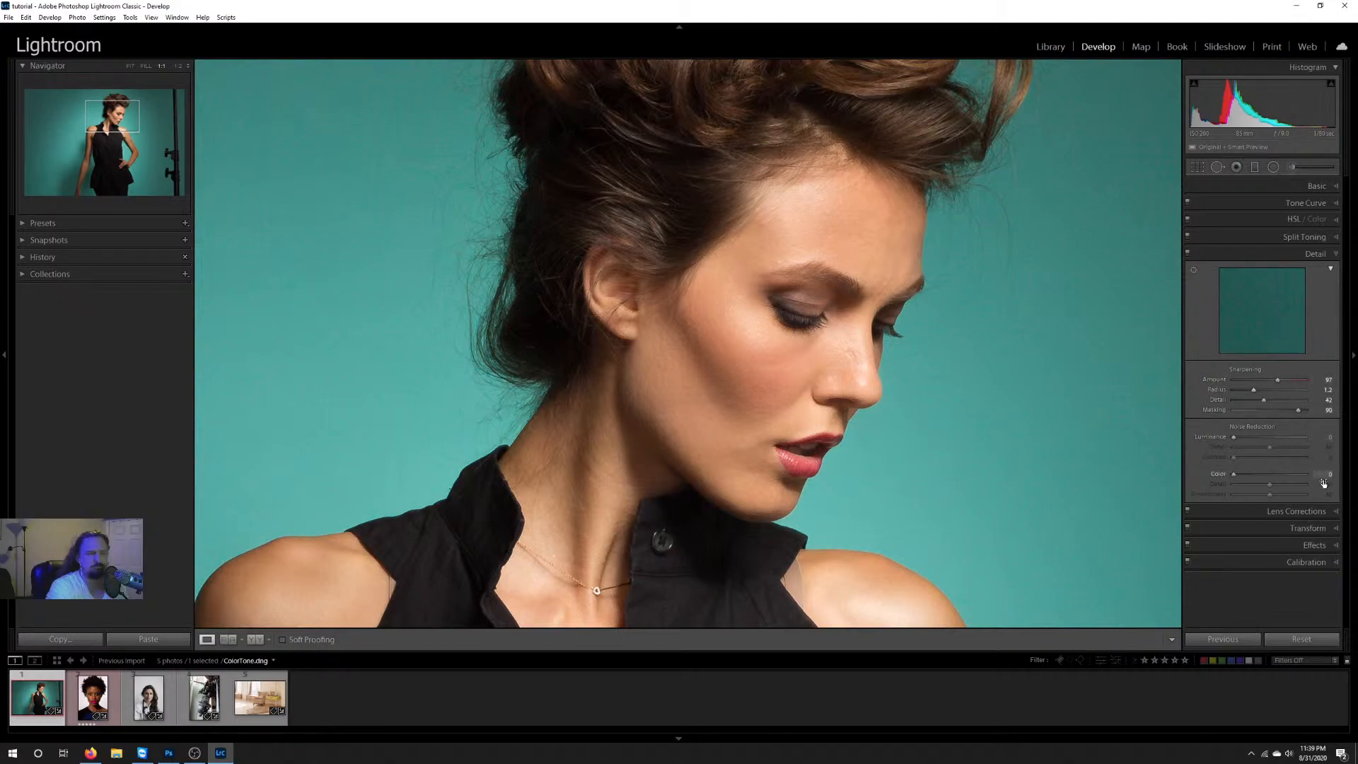
Step: Enable the Canon lens profile corrections, and turn Remove Chromatic Aberration on and back off
{"action": "left_click", "coordinate": [1295, 511]}
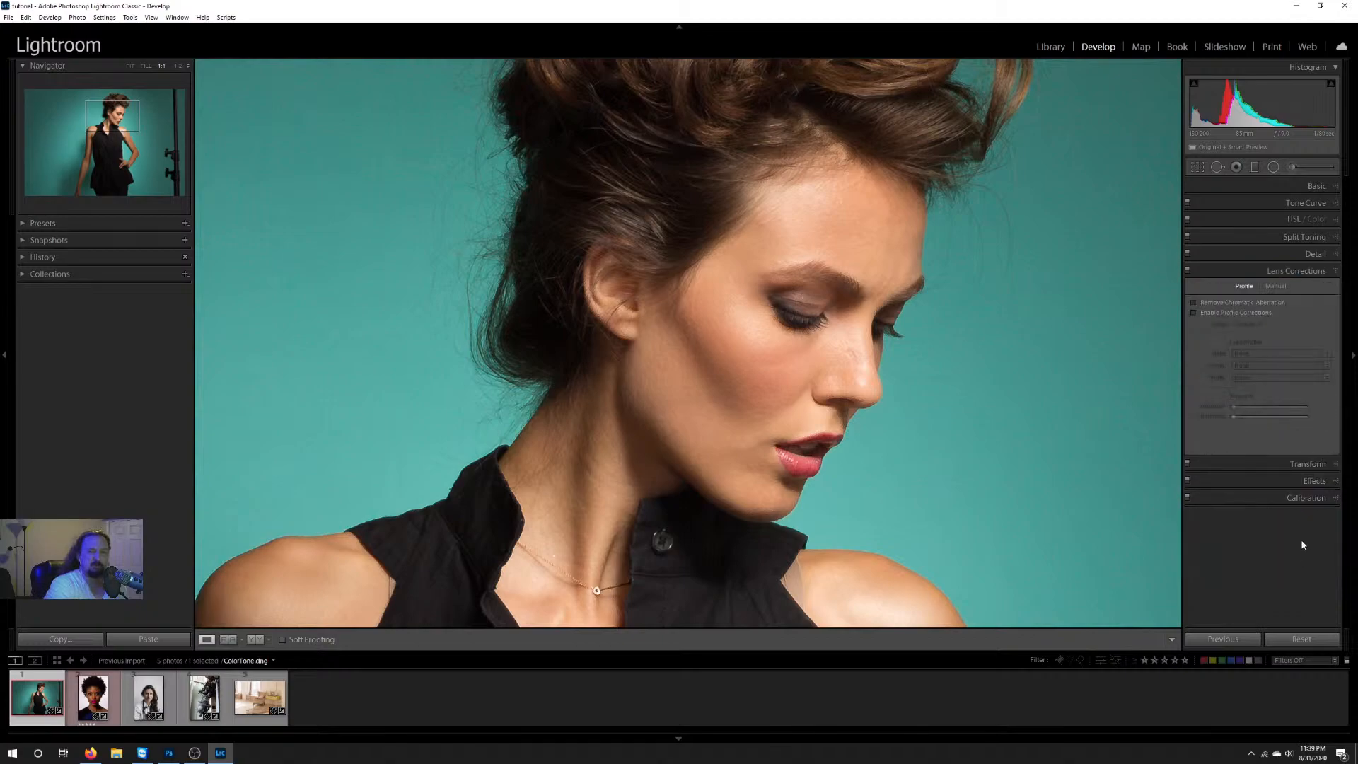
{"action": "left_click", "coordinate": [1193, 312]}
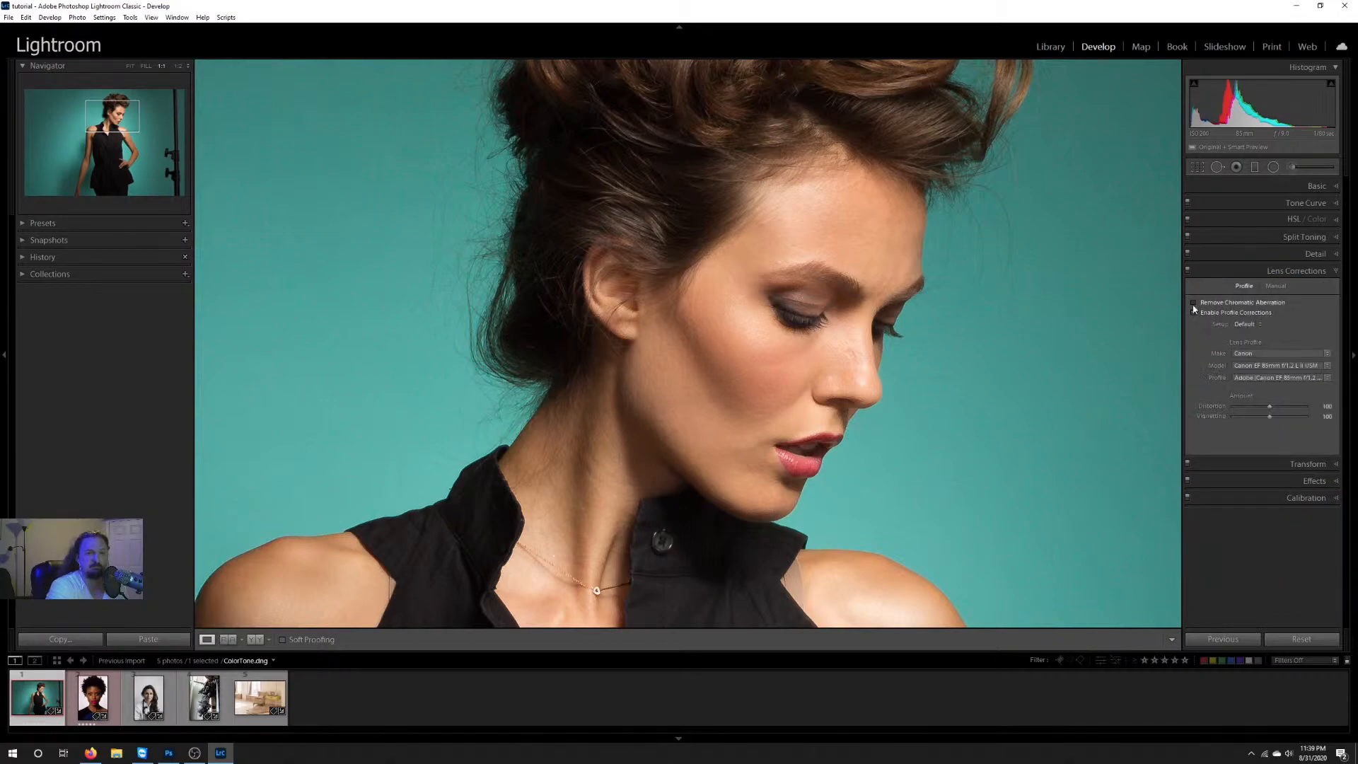
{"action": "left_click", "coordinate": [1194, 302]}
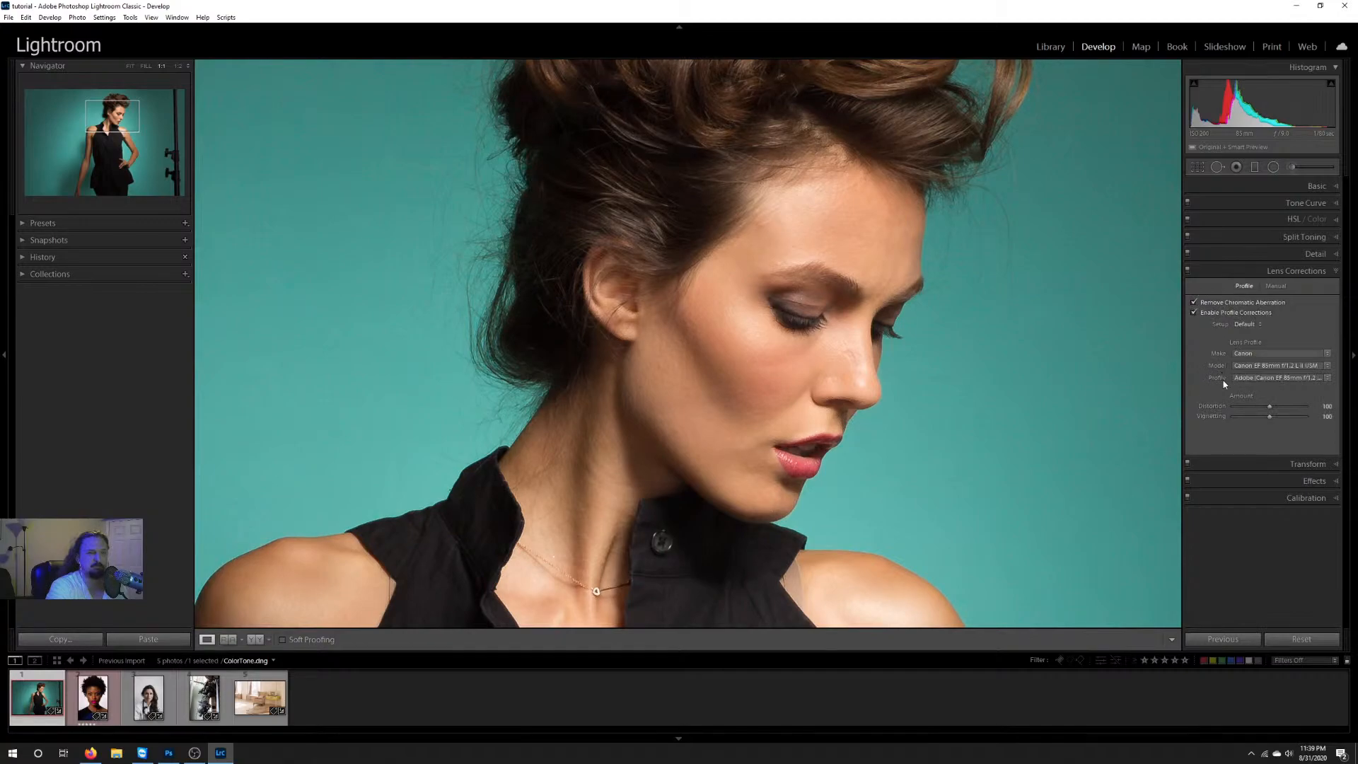
{"action": "left_click", "coordinate": [1194, 303]}
Step: Compare the whole photo with profile corrections off and on, leaving them enabled, and open the Transform settings
{"action": "left_click", "coordinate": [130, 66]}
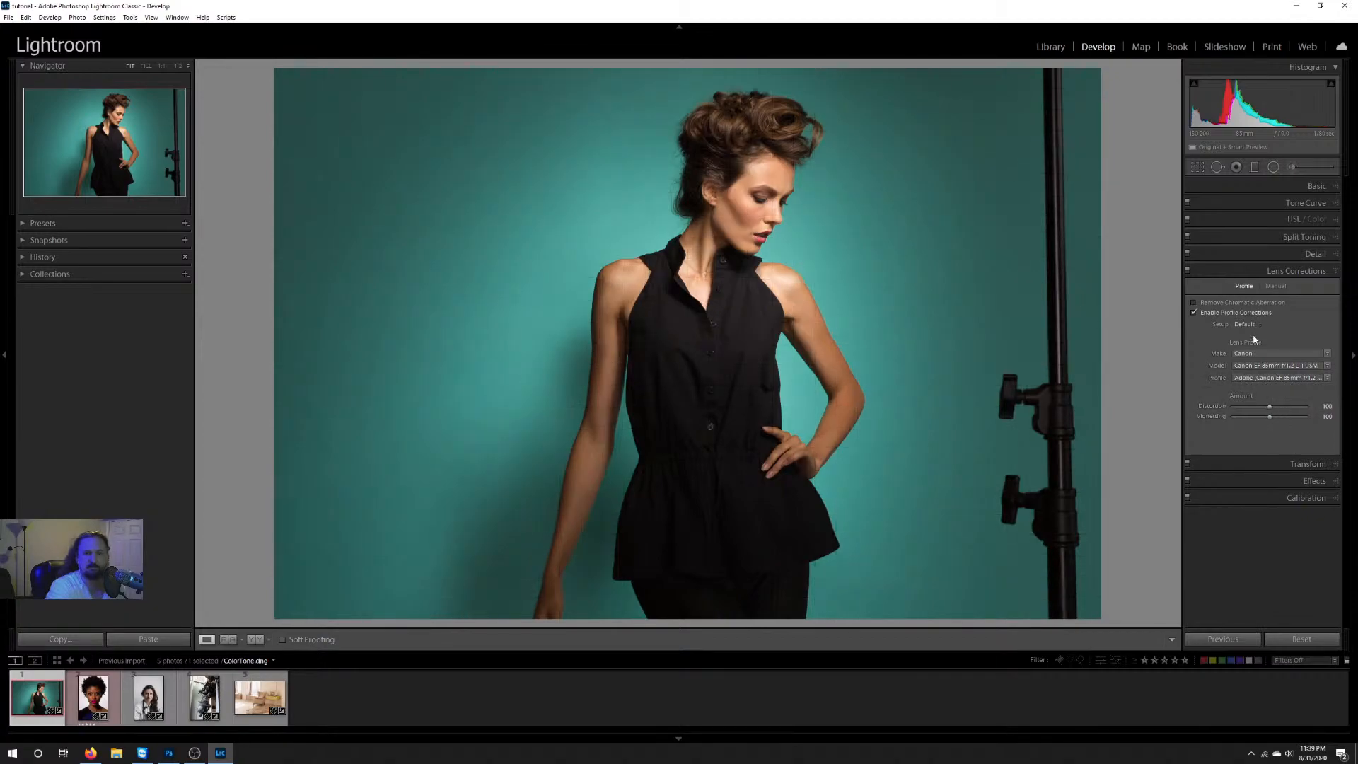
{"action": "left_click", "coordinate": [1194, 312]}
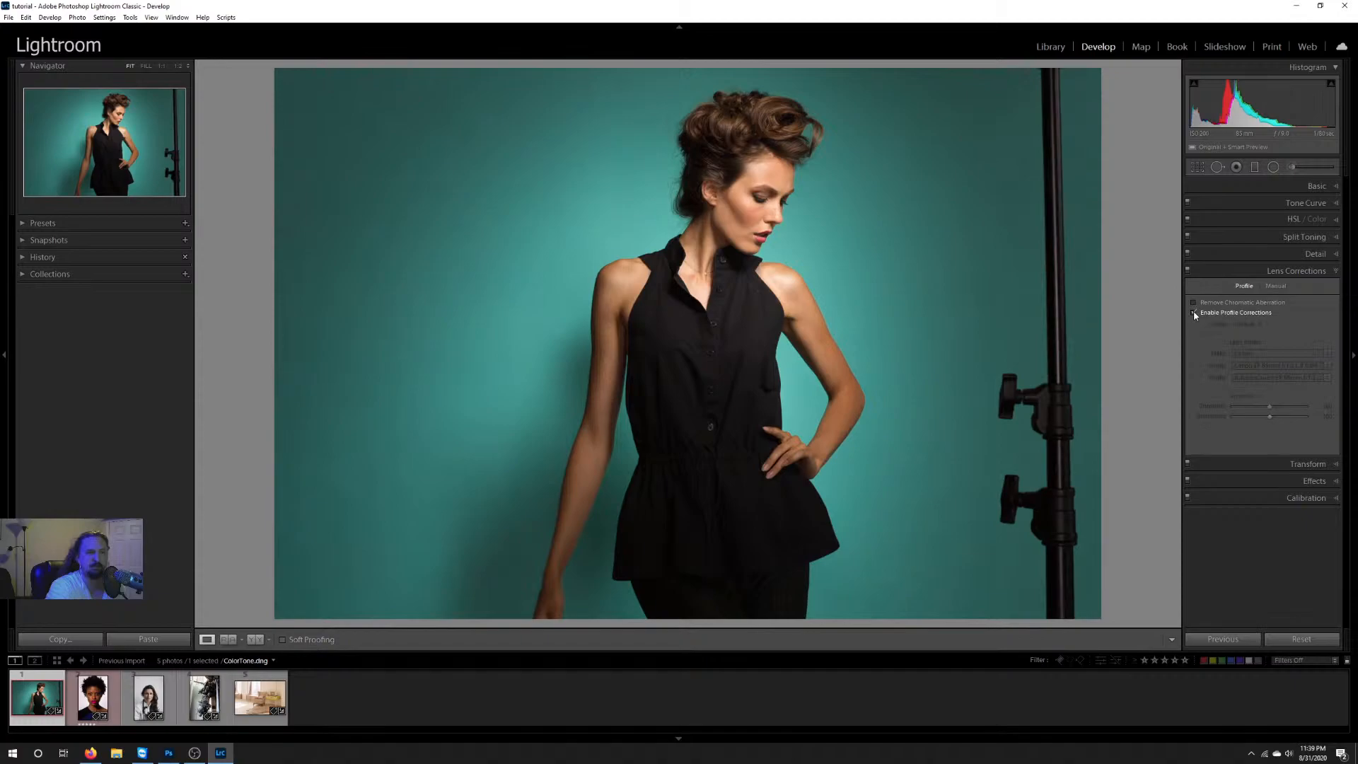
{"action": "left_click", "coordinate": [1194, 312]}
{"action": "left_click", "coordinate": [1194, 312]}
{"action": "left_click", "coordinate": [1194, 312]}
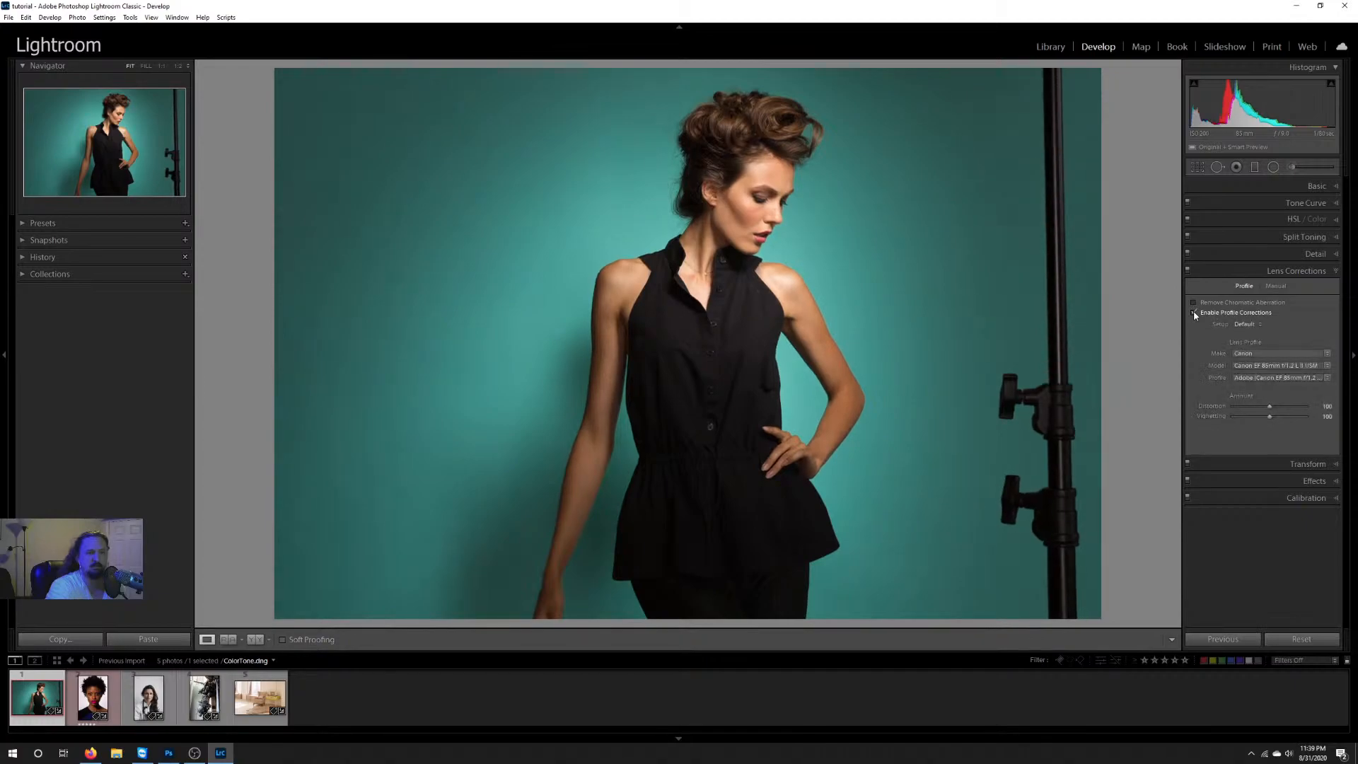
{"action": "left_click", "coordinate": [1193, 312]}
{"action": "left_click", "coordinate": [1194, 312]}
{"action": "left_click", "coordinate": [1284, 464]}
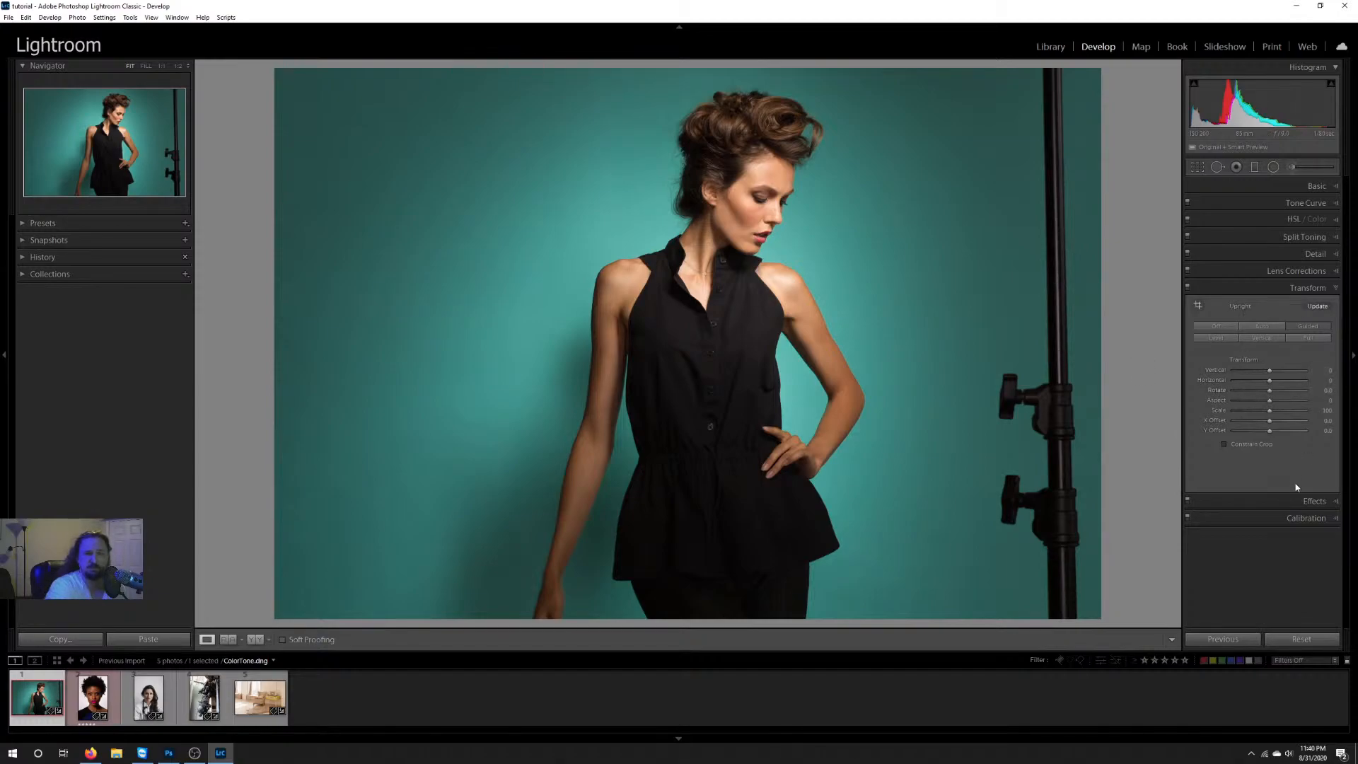
Step: Try a white post-crop vignette around the photo in the Effects settings, and reset its amount
{"action": "left_click", "coordinate": [1308, 502]}
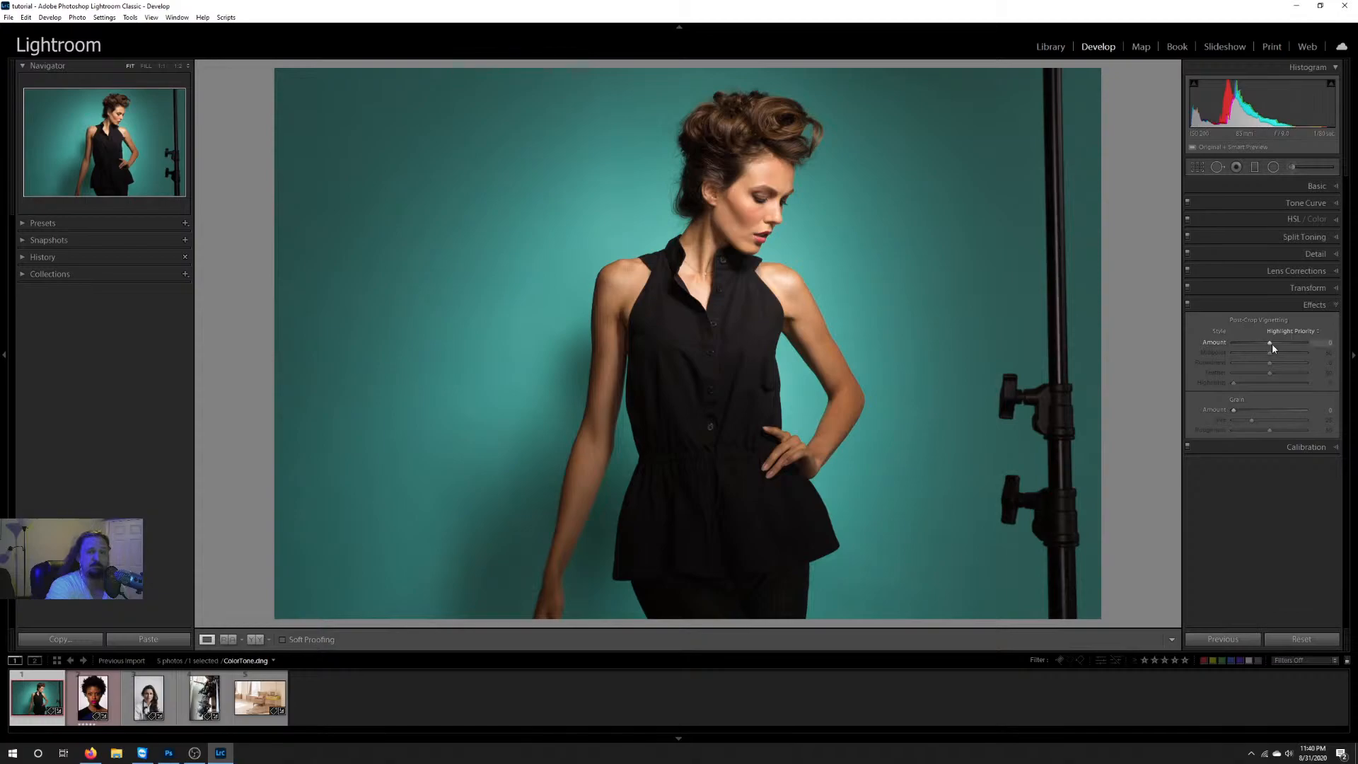
{"action": "mouse_move", "coordinate": [1271, 343]}
{"action": "left_mouse_down"}
{"action": "mouse_move", "coordinate": [1251, 345]}
{"action": "mouse_move", "coordinate": [1284, 345]}
{"action": "left_mouse_up"}
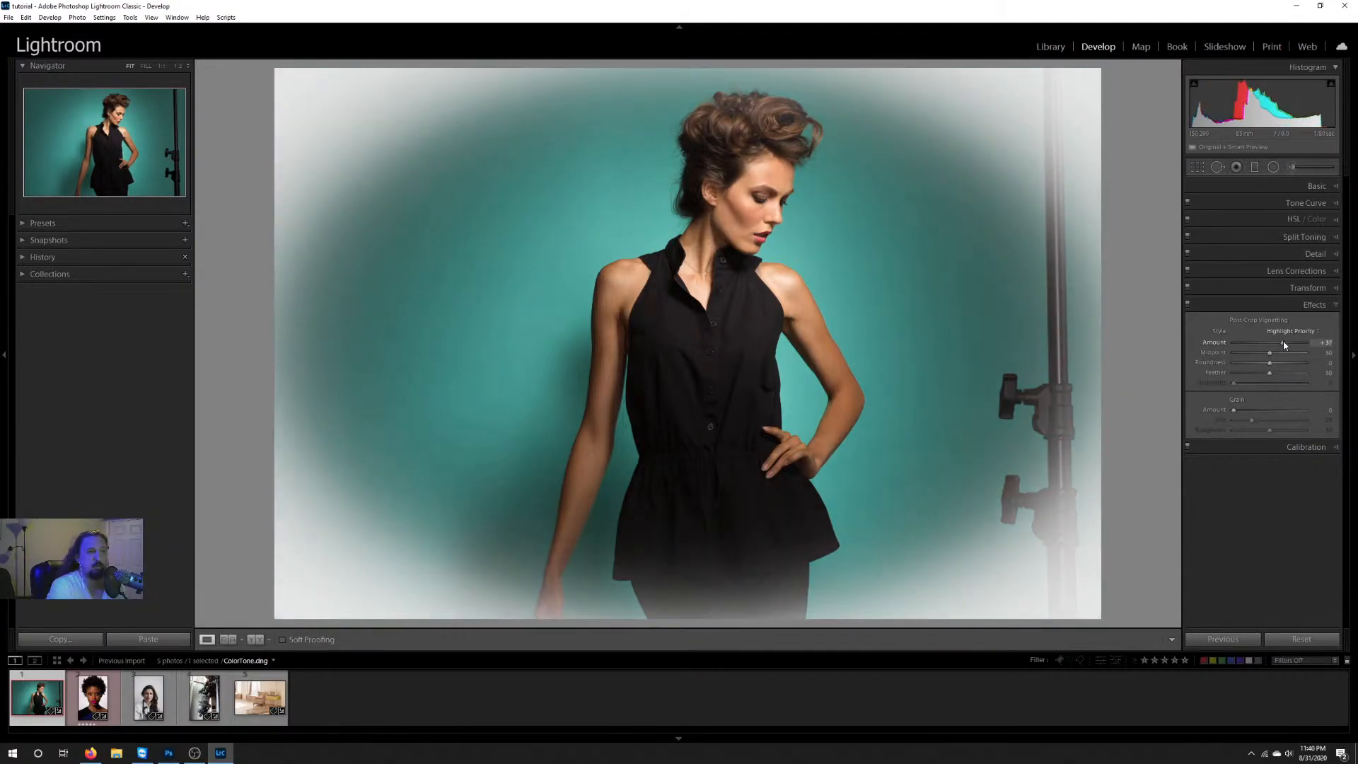
{"action": "double_click", "coordinate": [1284, 343]}
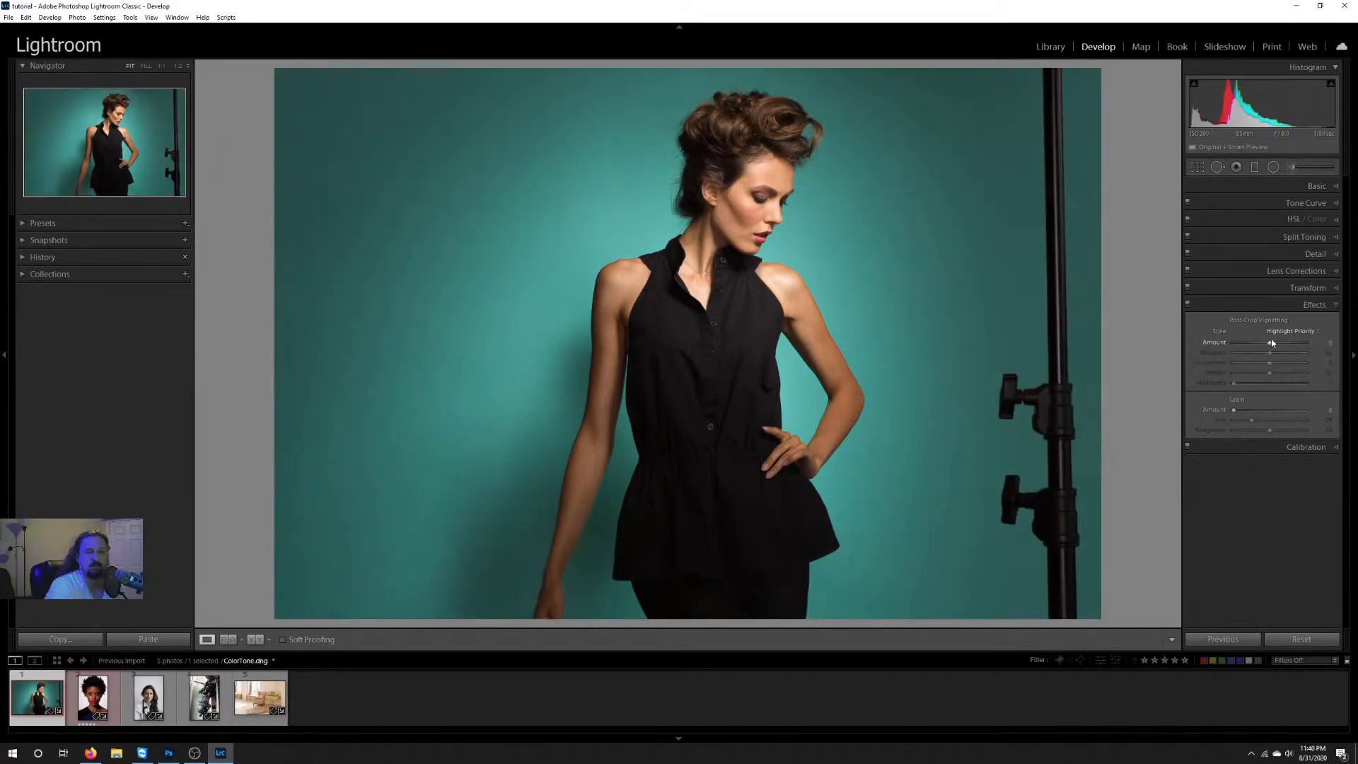
Step: Try a grain amount on the photo and reset it, and look over the Calibration settings
{"action": "left_click_drag", "start_coordinate": [1235, 414], "coordinate": [1263, 413]}
{"action": "double_click", "coordinate": [1264, 413]}
{"action": "left_click", "coordinate": [1300, 445]}
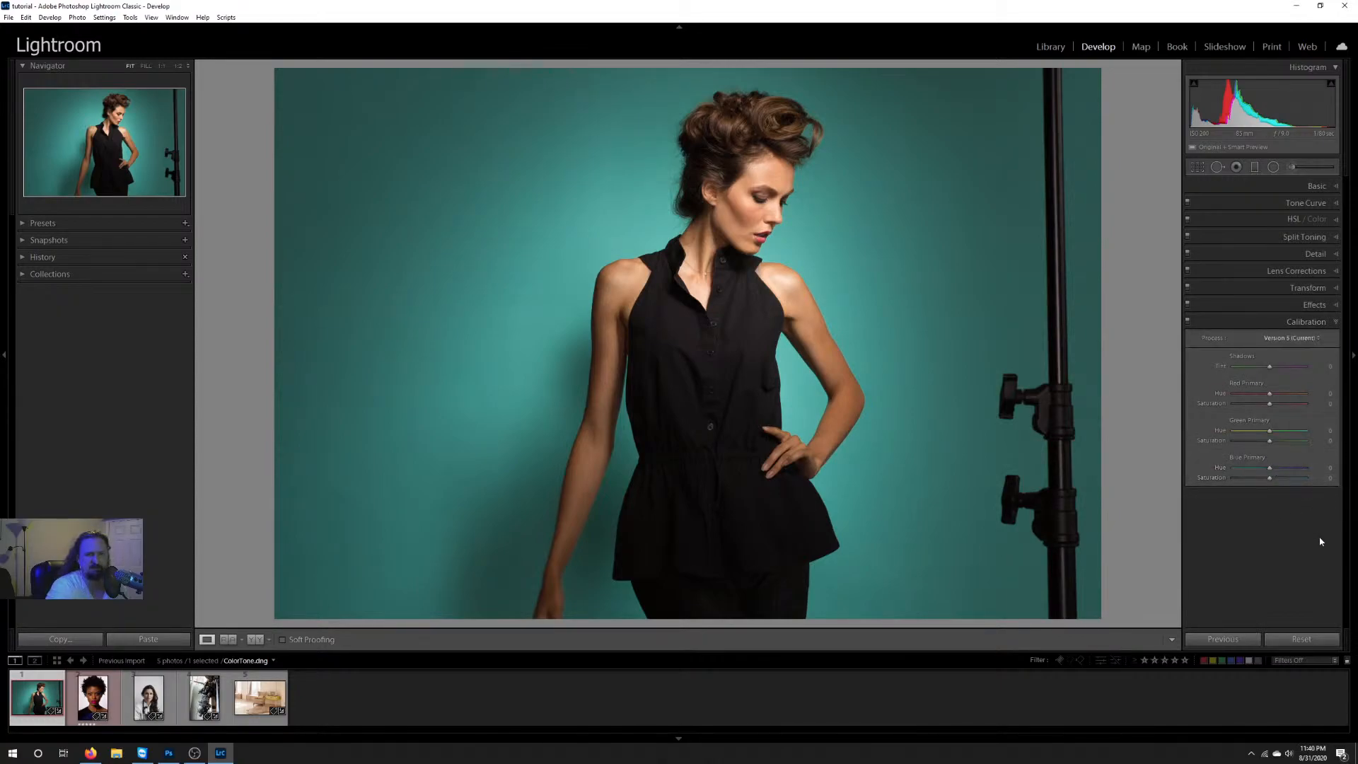
{"action": "left_click", "coordinate": [1306, 322]}
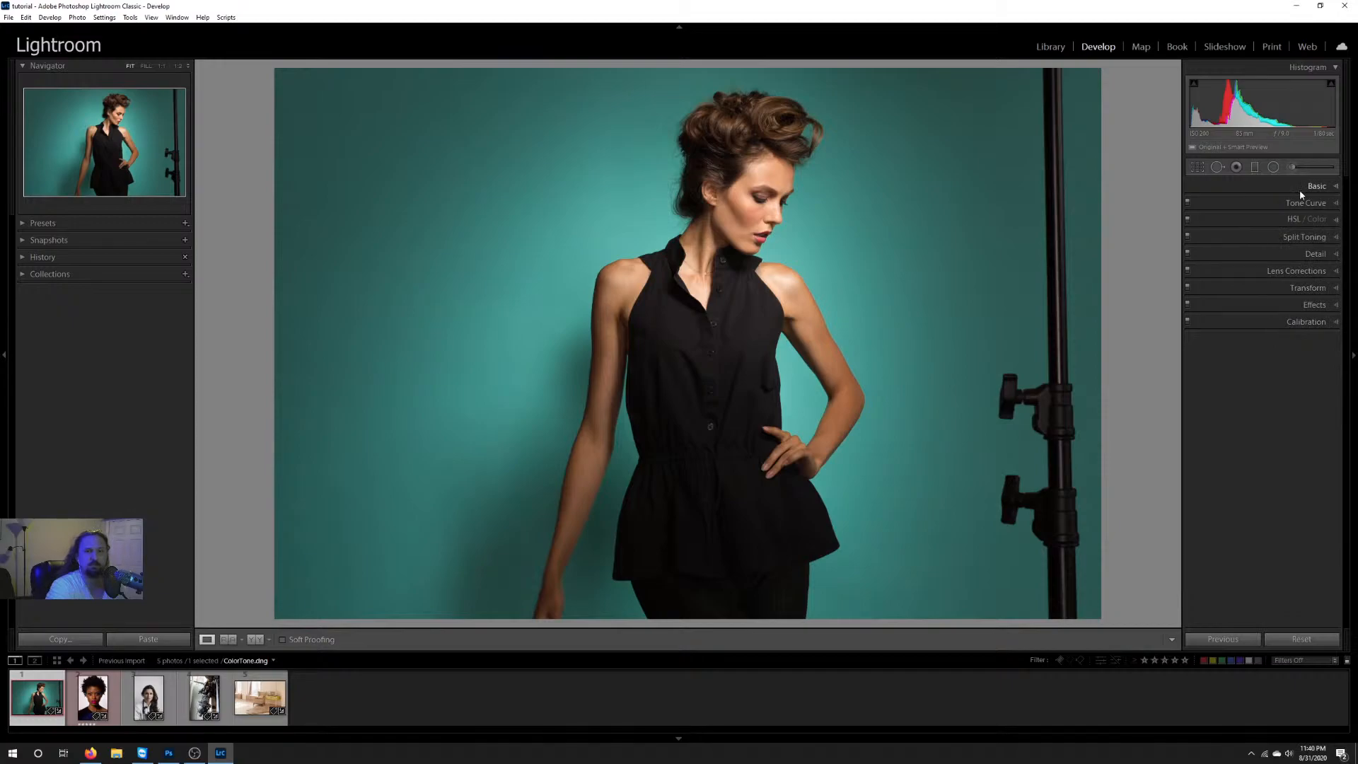
Step: Try a narrower crop that cuts off the backdrop beside the model's hanging arm, and restore the full width
{"action": "left_click", "coordinate": [1197, 168]}
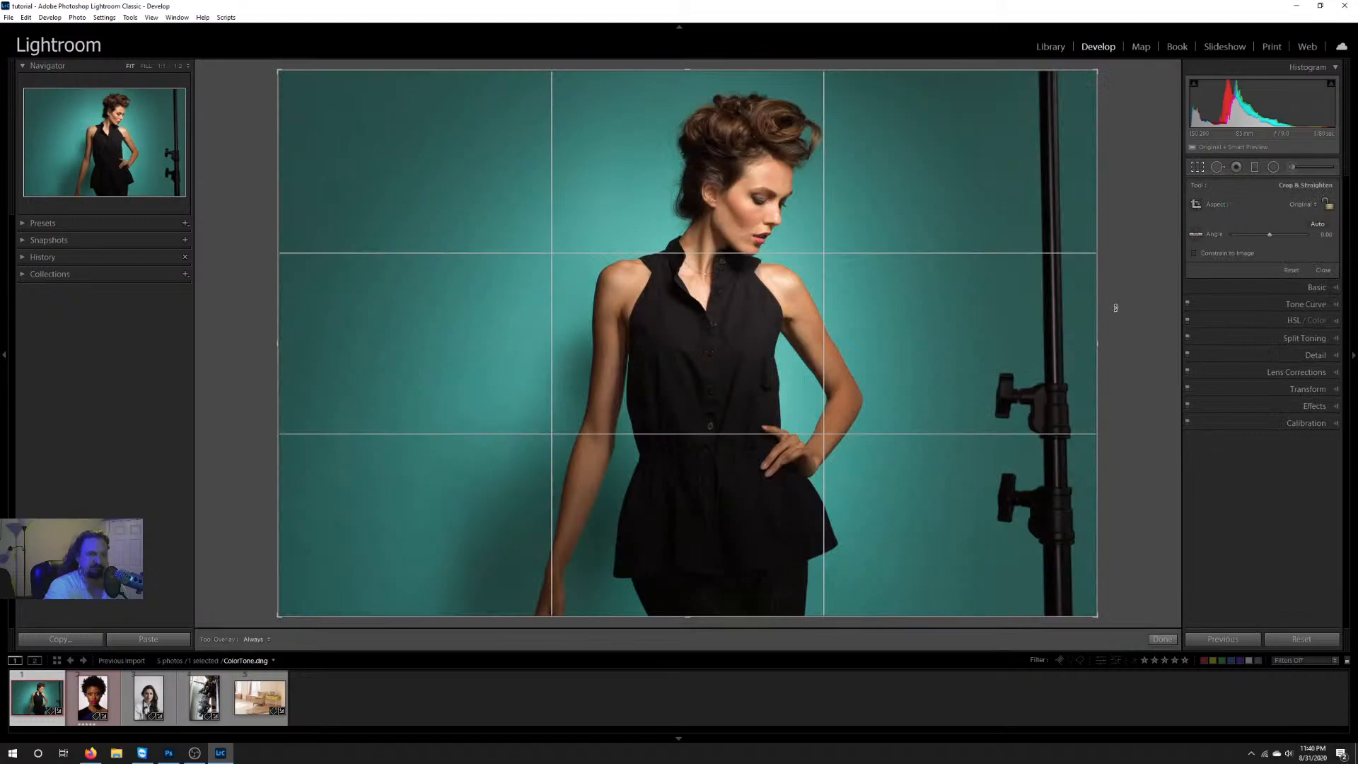
{"action": "left_click_drag", "start_coordinate": [1097, 311], "coordinate": [1100, 339]}
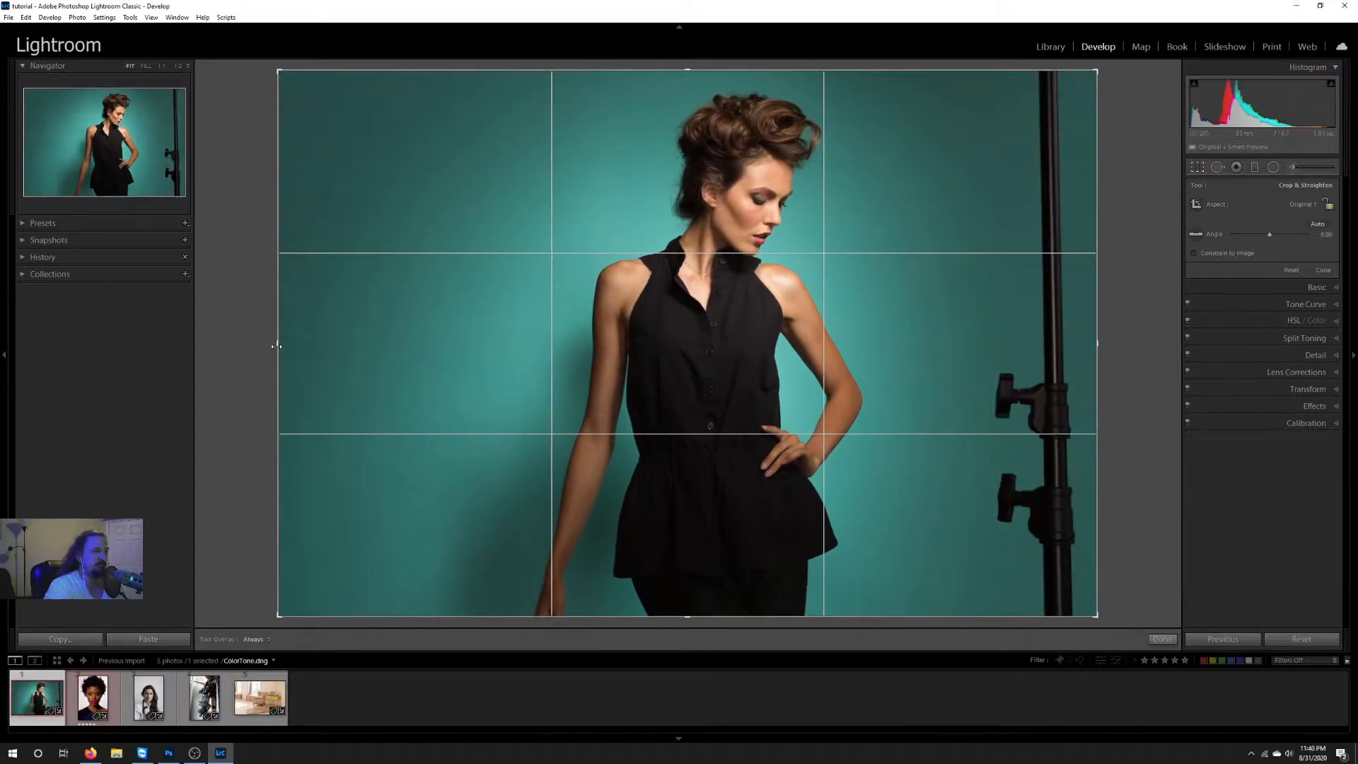
{"action": "left_click_drag", "start_coordinate": [276, 343], "coordinate": [388, 346]}
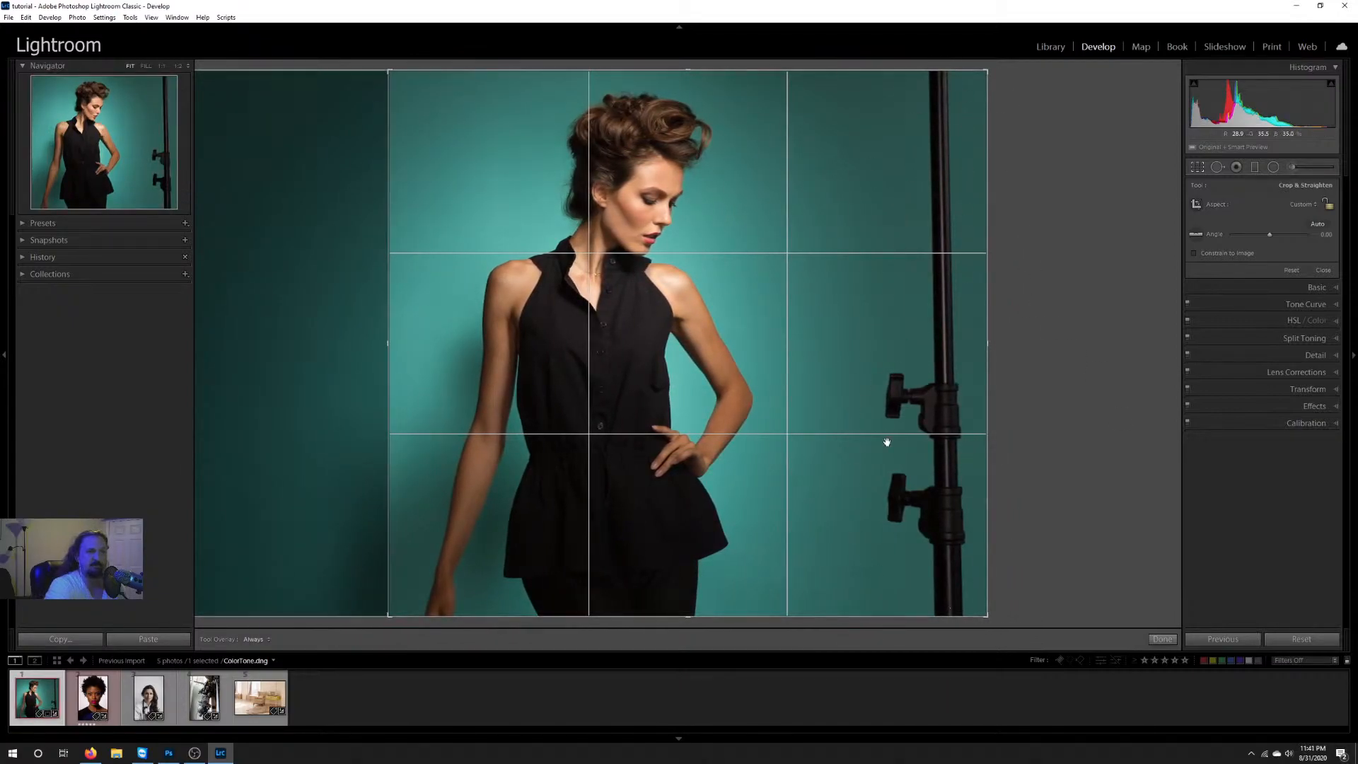
{"action": "left_click_drag", "start_coordinate": [388, 347], "coordinate": [266, 342]}
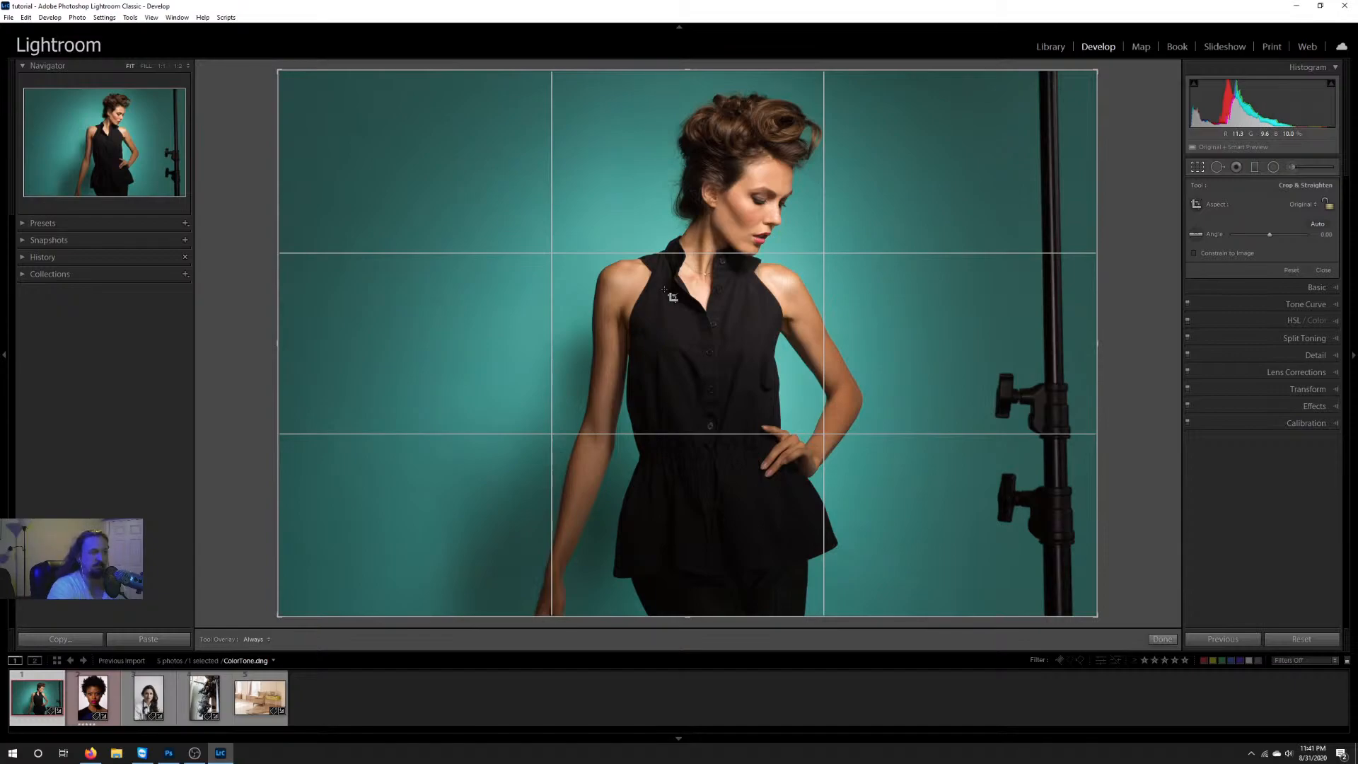
Step: Cycle through the crop guide overlays, including diagonals, golden spiral and aspect ratios, back to the rule-of-thirds grid
{"action": "key", "text": "o"}
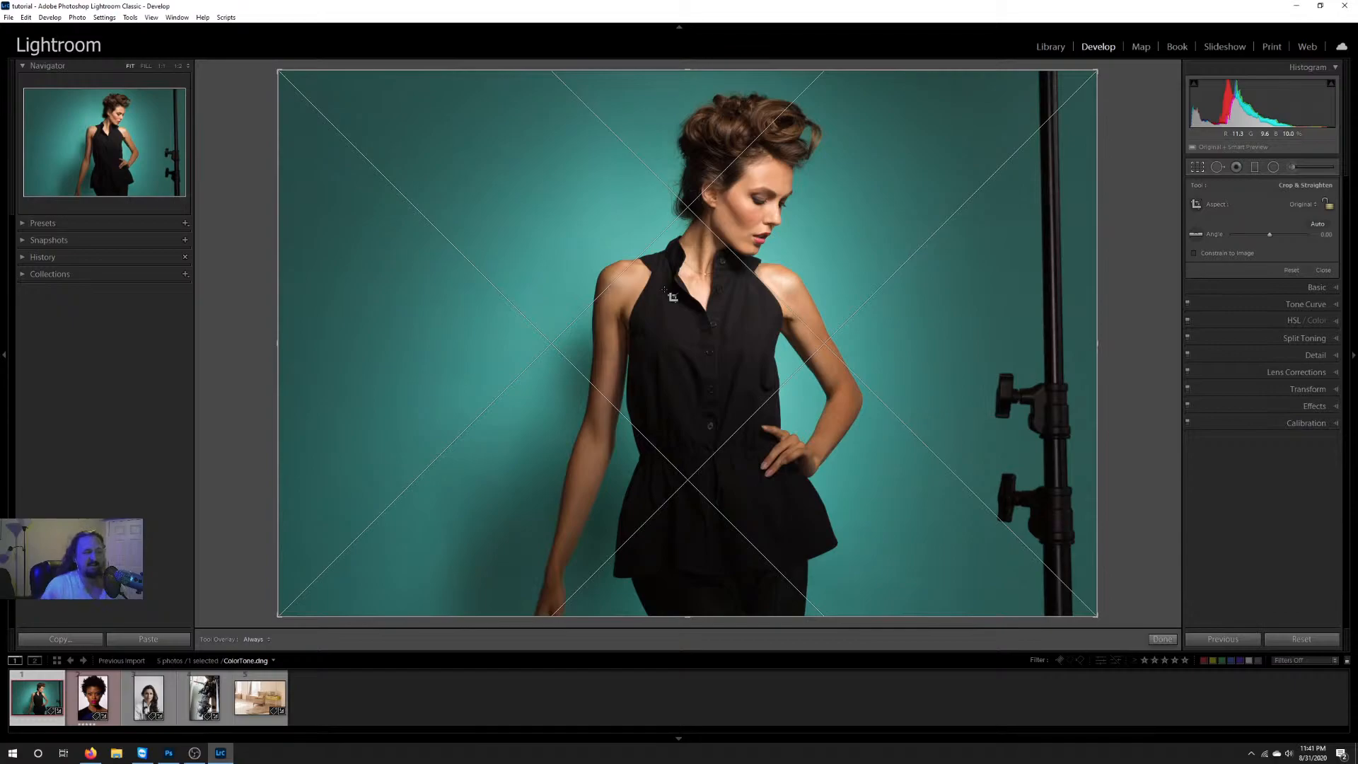
{"action": "key", "text": "o"}
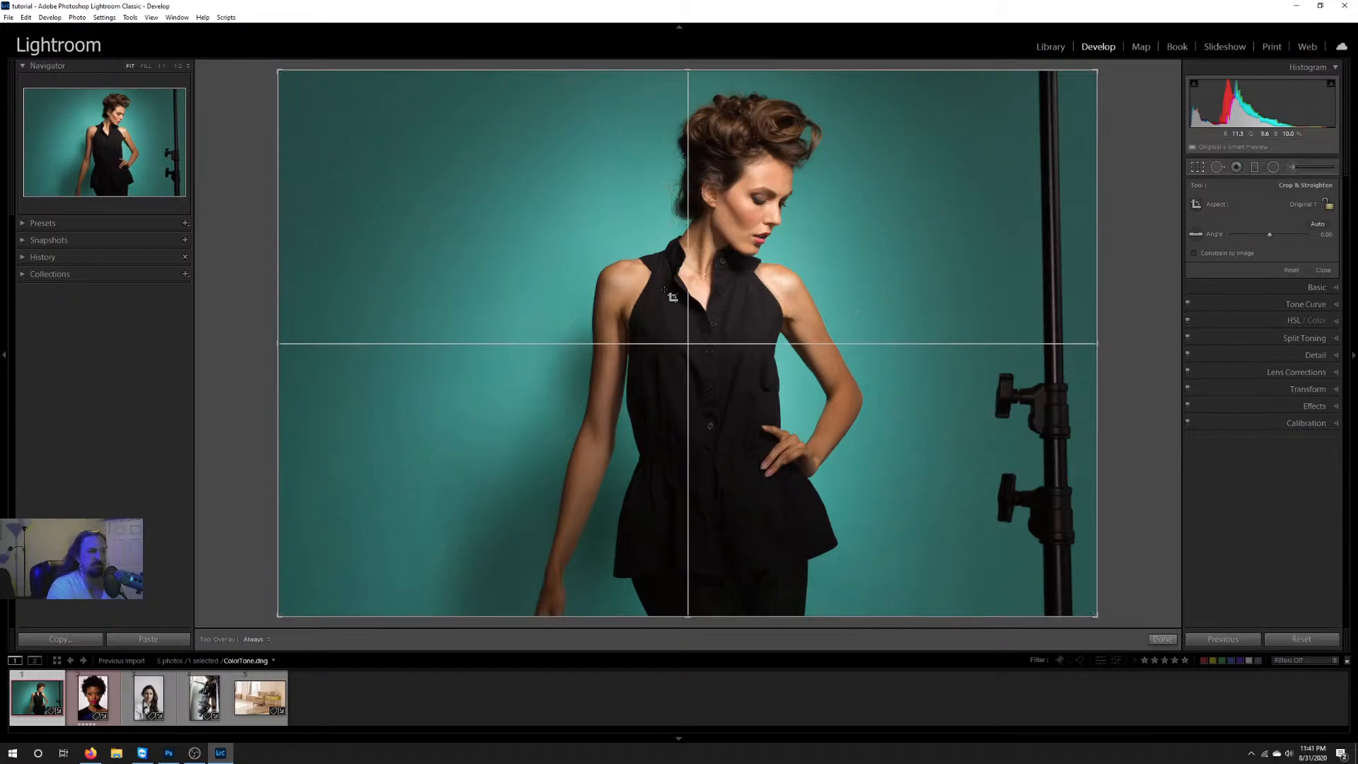
{"action": "key", "text": "o"}
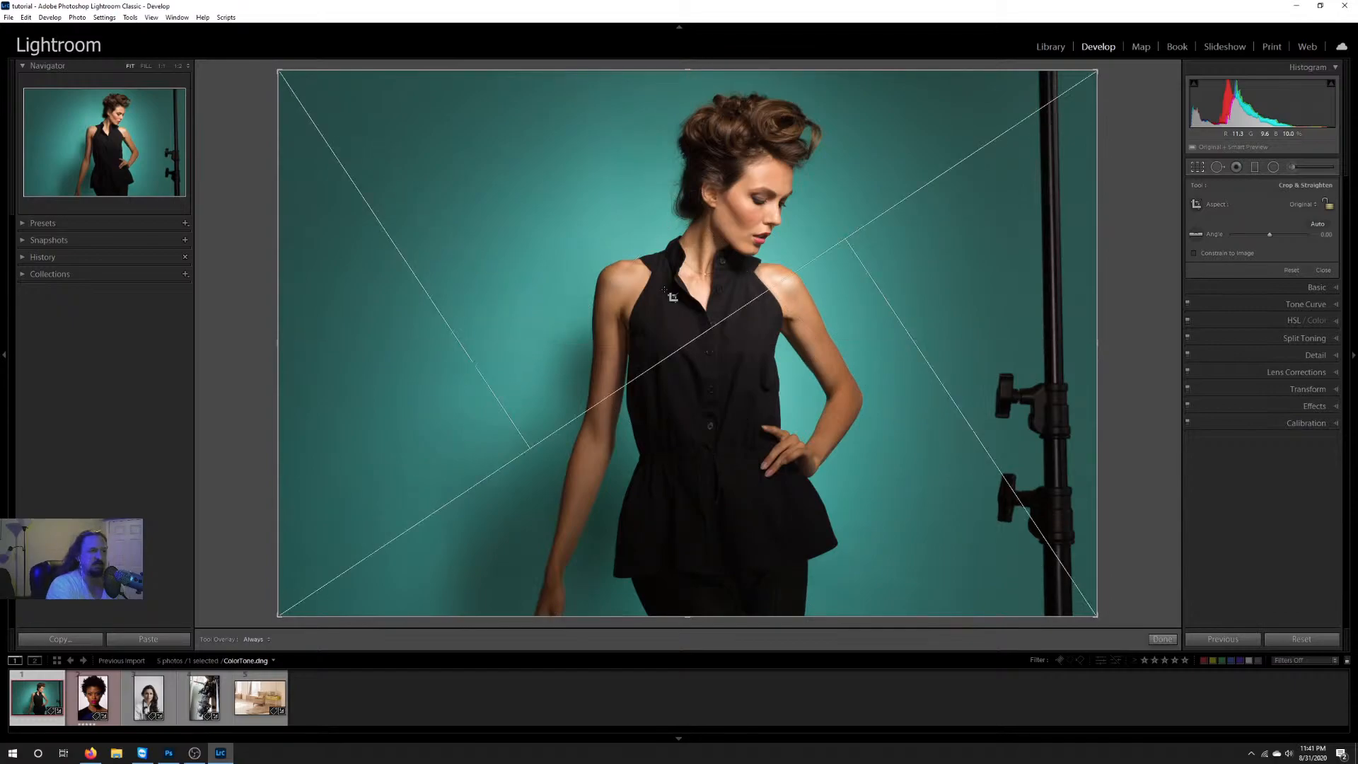
{"action": "key", "text": "o"}
{"action": "key", "text": "o"}
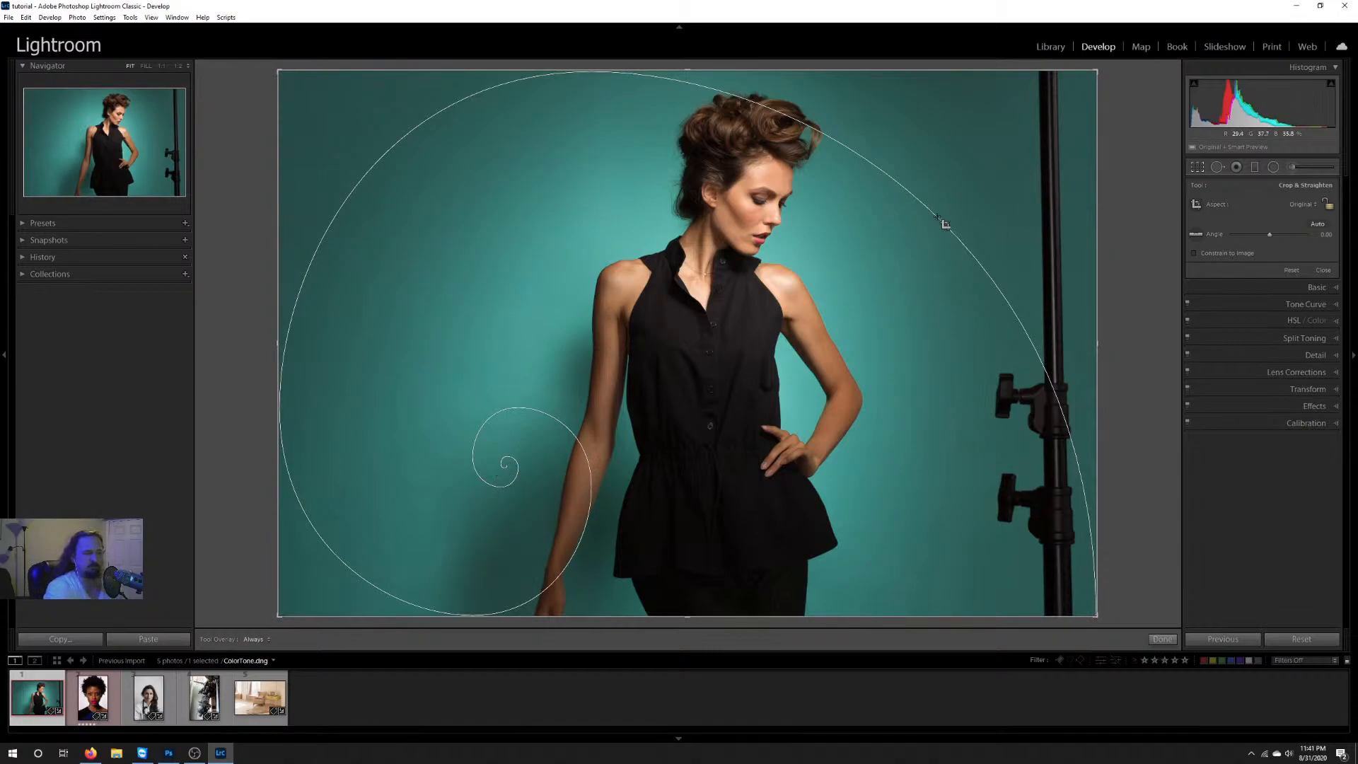
{"action": "key", "text": "o"}
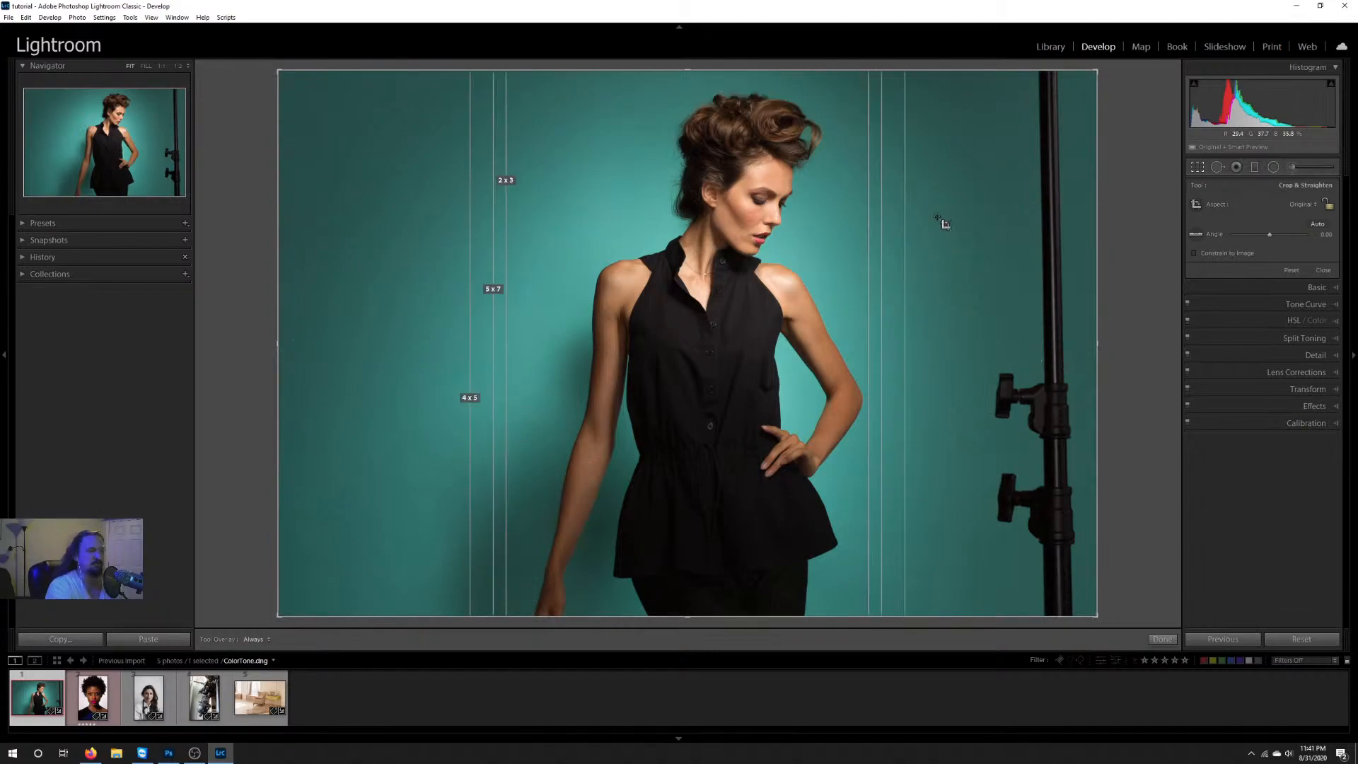
{"action": "key", "text": "o"}
{"action": "key", "text": "o"}
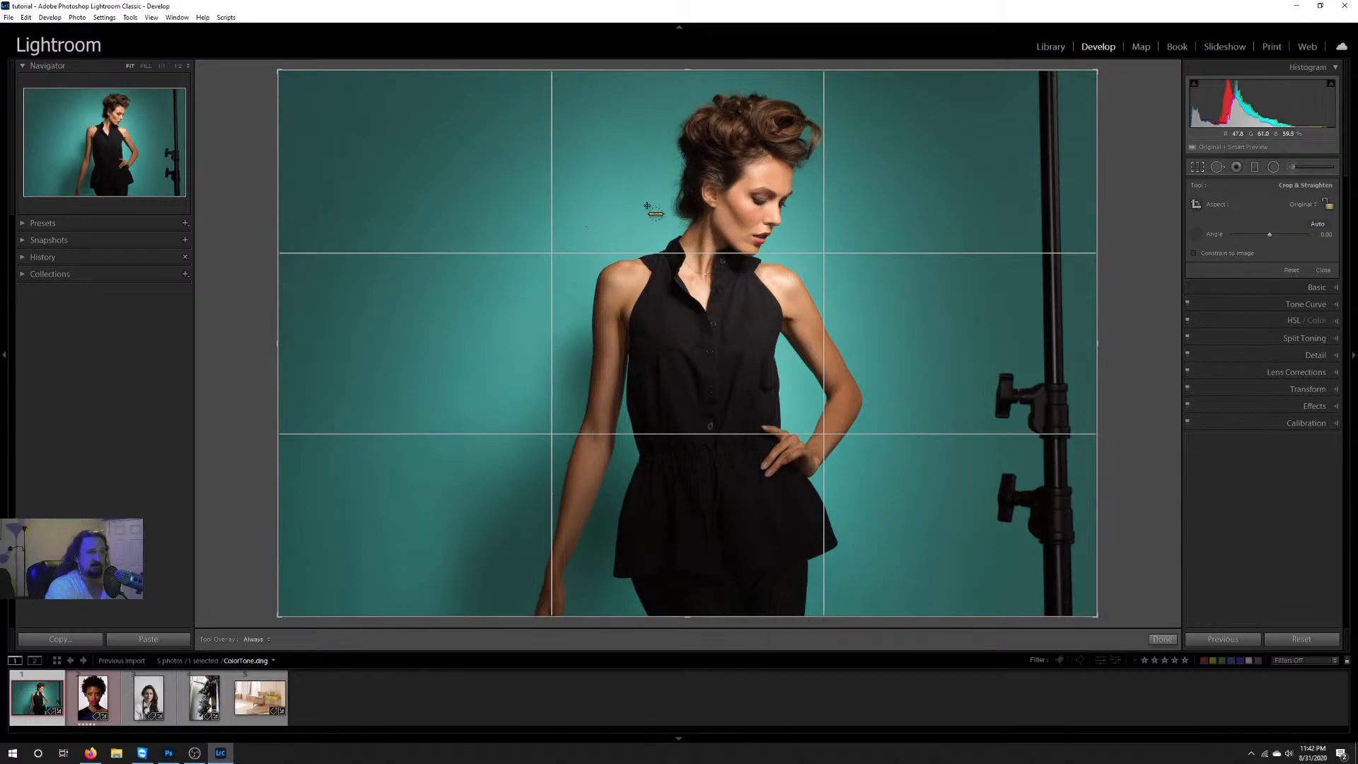
Step: Try straightening the photo along the model's shoulders, and undo the rotation
{"action": "left_click_drag", "start_coordinate": [621, 260], "coordinate": [779, 264]}
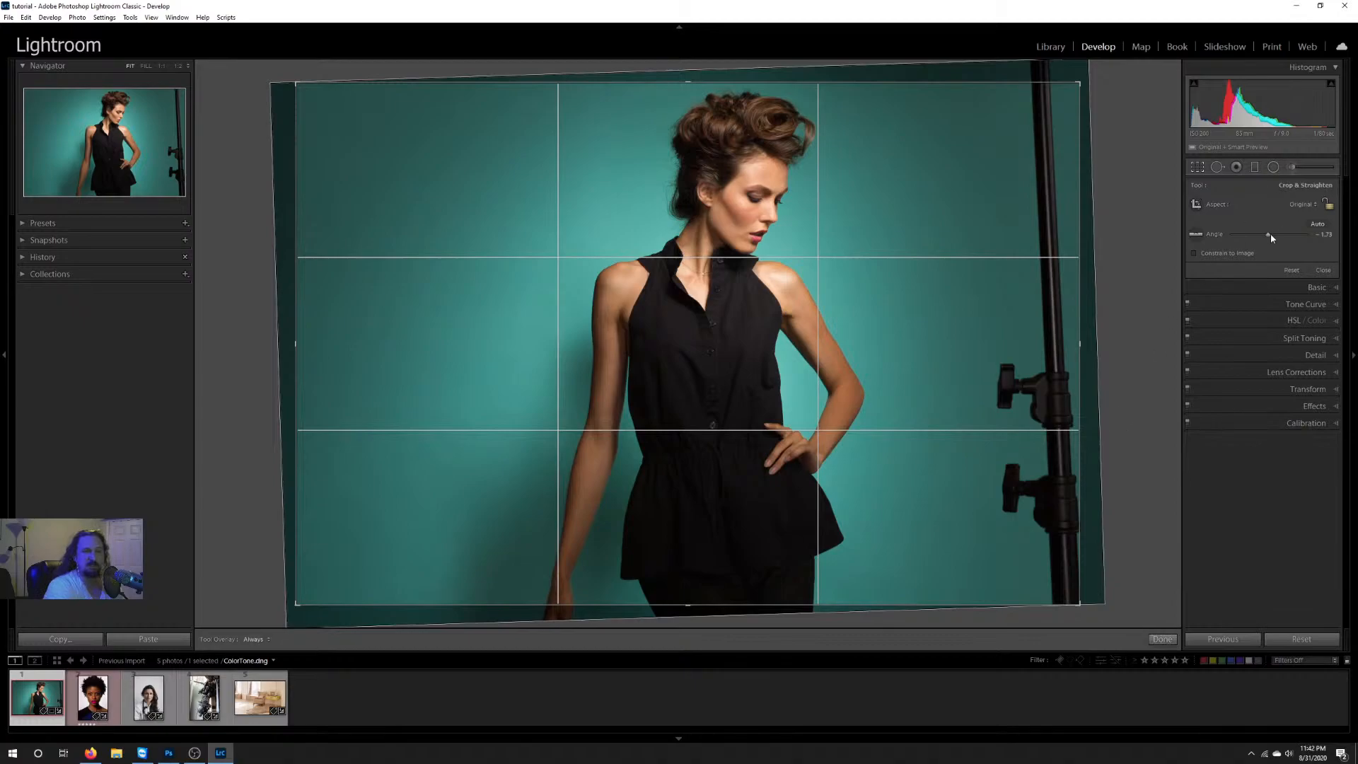
{"action": "key", "text": "ctrl+z"}
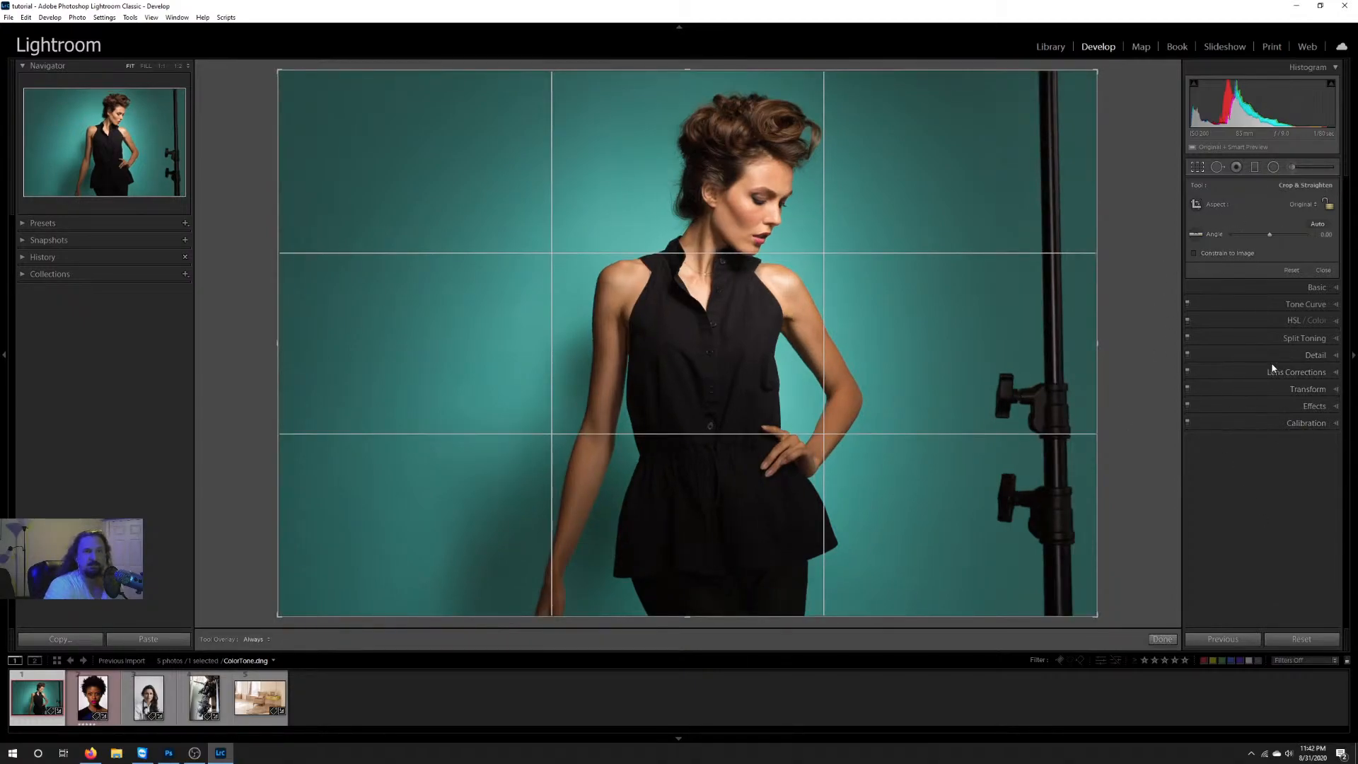
Step: Try the 4 x 5 / 8 x 10 crop aspect ratio on the photo, followed by 8.5 x 11
{"action": "left_click", "coordinate": [1302, 205]}
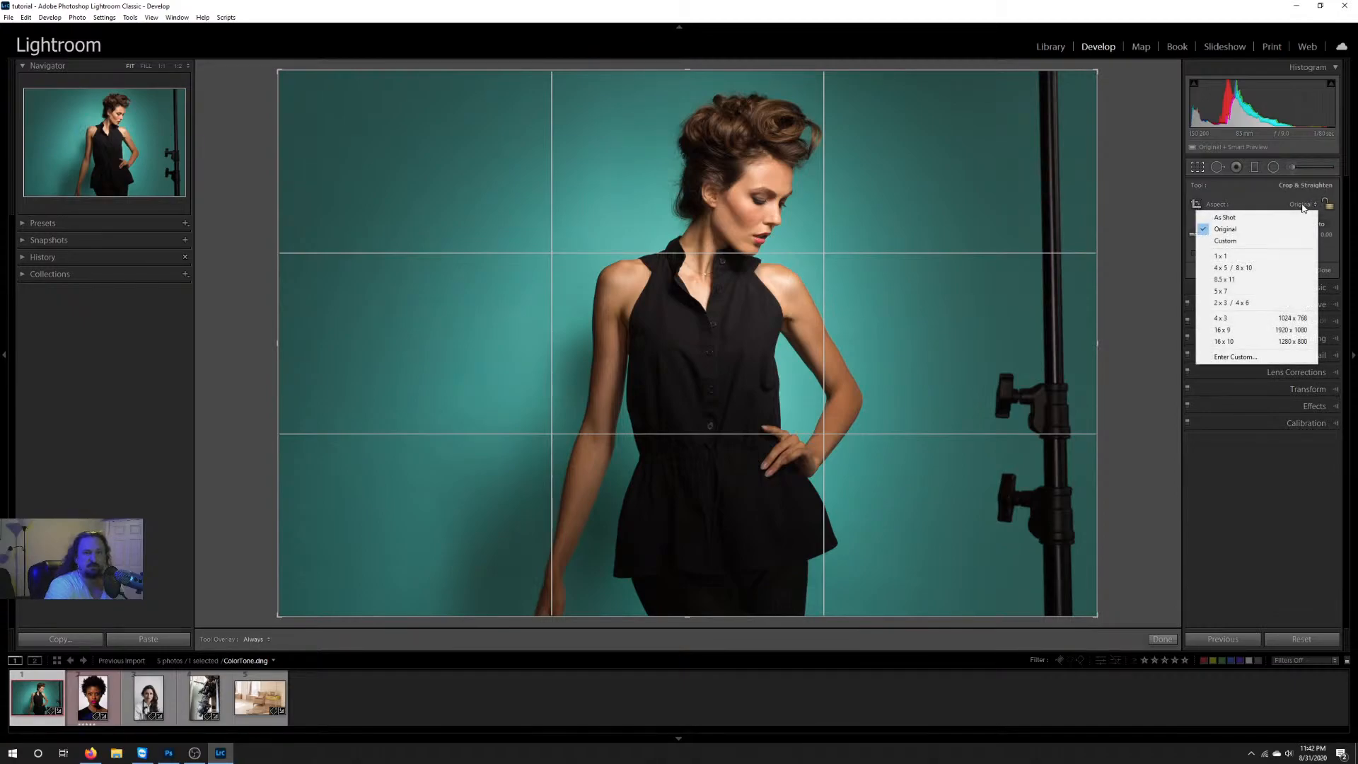
{"action": "left_click", "coordinate": [1271, 268]}
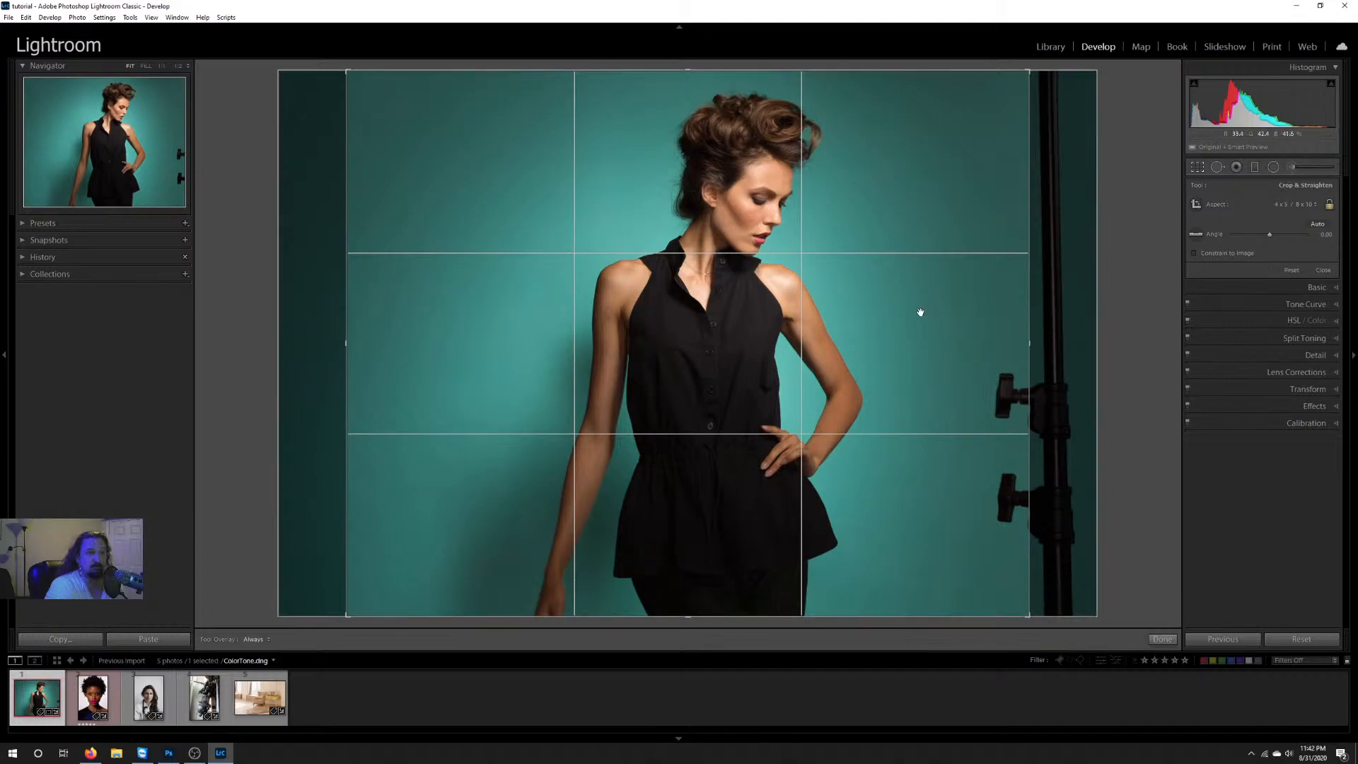
{"action": "left_click", "coordinate": [1297, 204]}
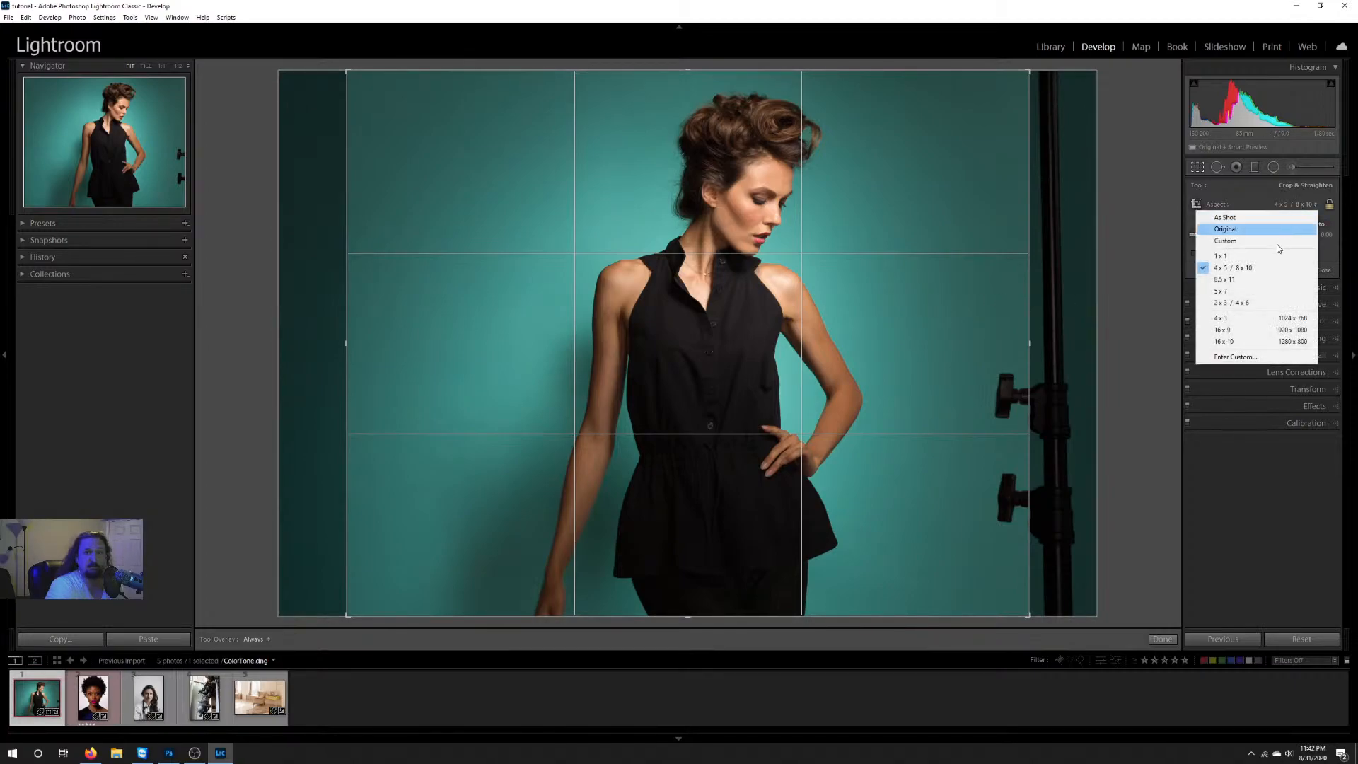
{"action": "left_click", "coordinate": [1266, 282]}
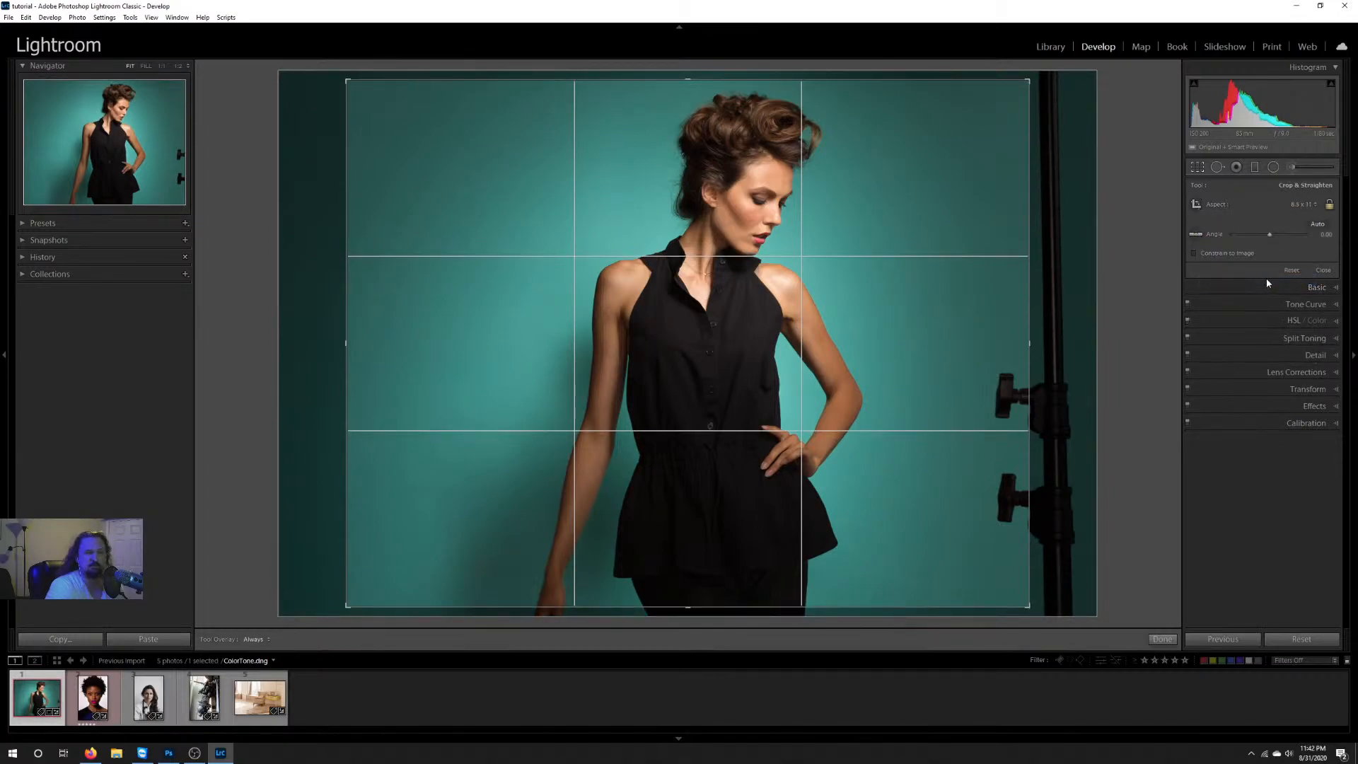
Step: Set the crop back to 4 x 5 / 8 x 10, shift the frame toward the light stand, and enlarge it to full height
{"action": "left_click", "coordinate": [1297, 204]}
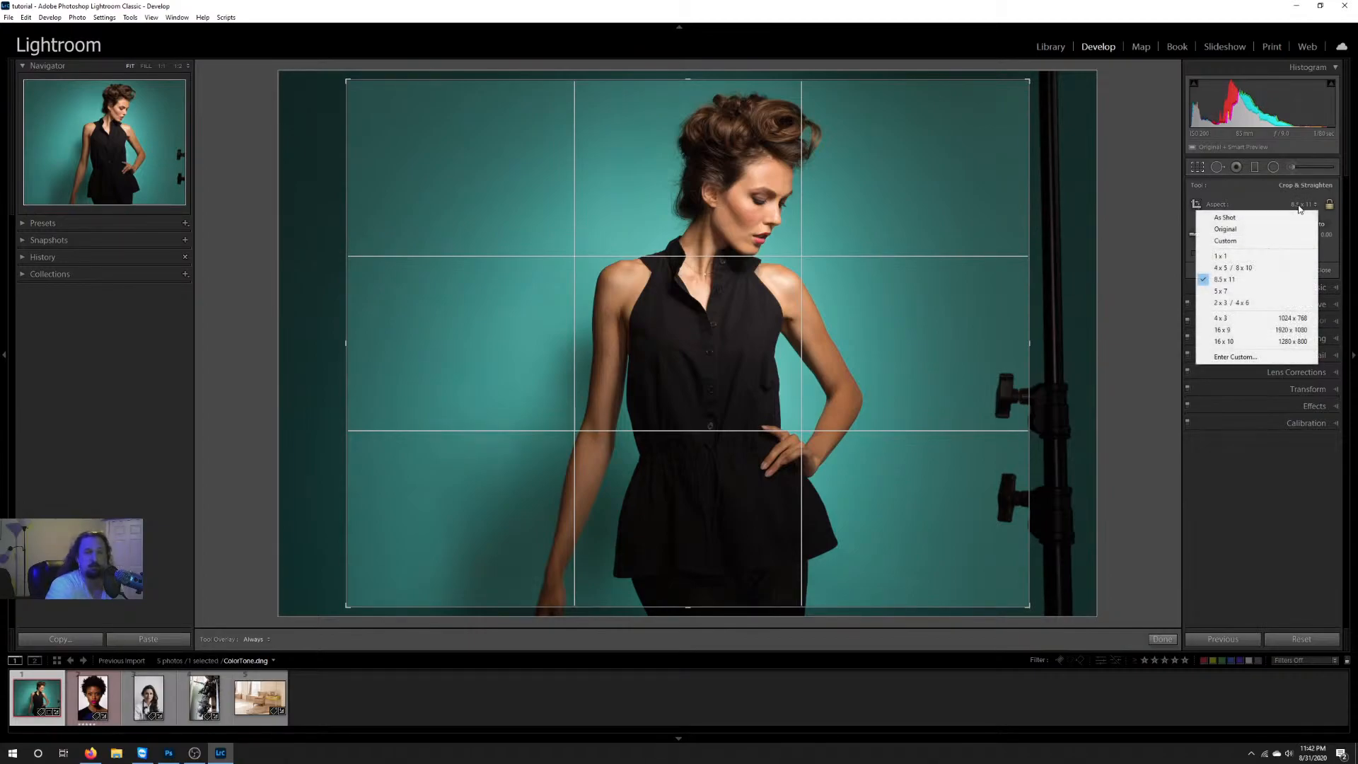
{"action": "left_click", "coordinate": [1234, 267]}
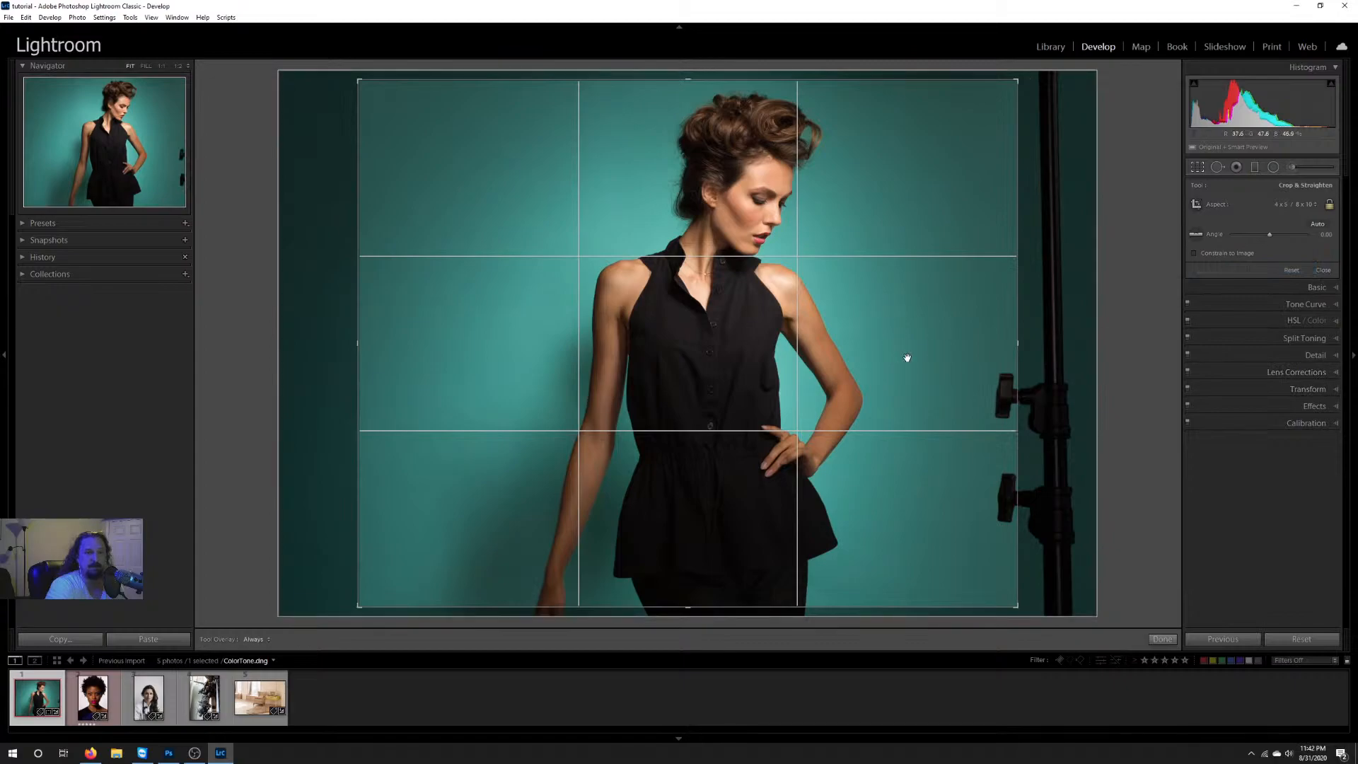
{"action": "left_click_drag", "start_coordinate": [873, 319], "coordinate": [794, 301]}
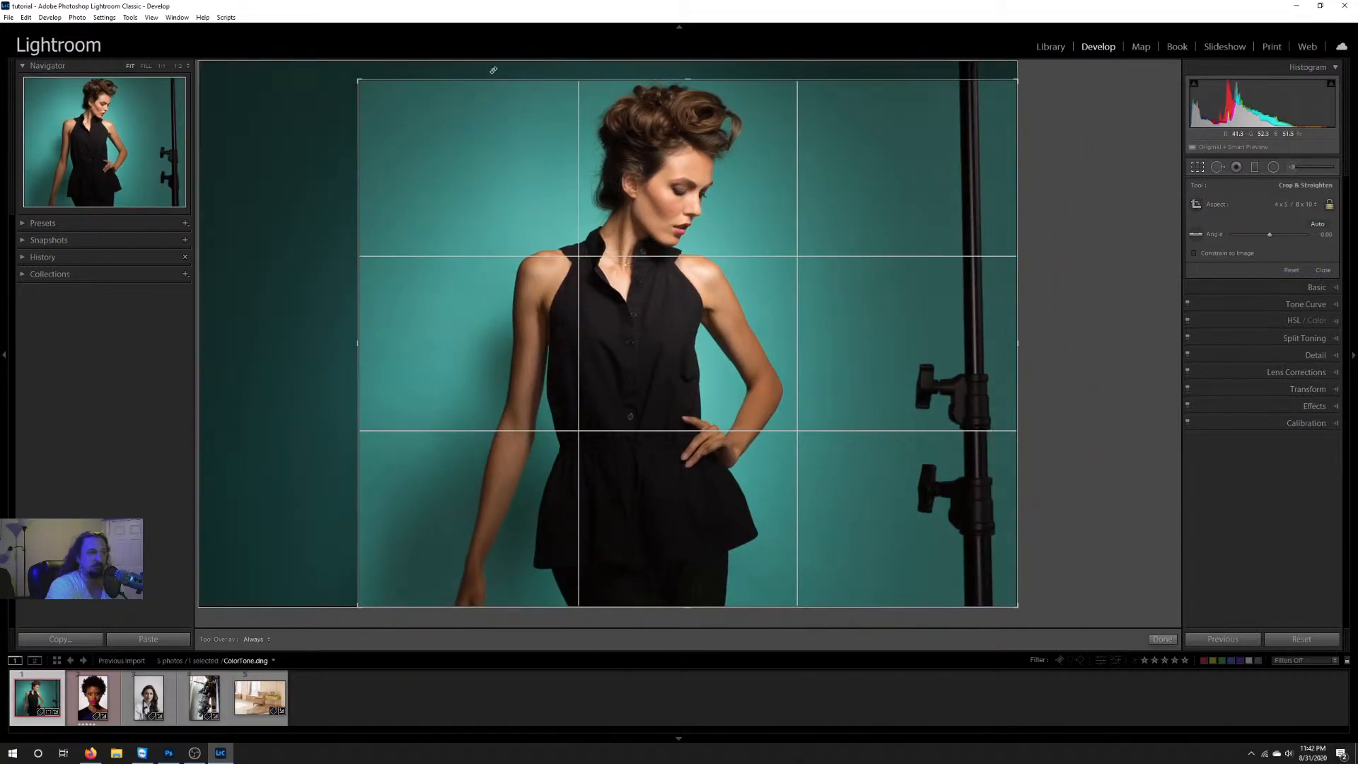
{"action": "left_click_drag", "start_coordinate": [359, 76], "coordinate": [336, 62]}
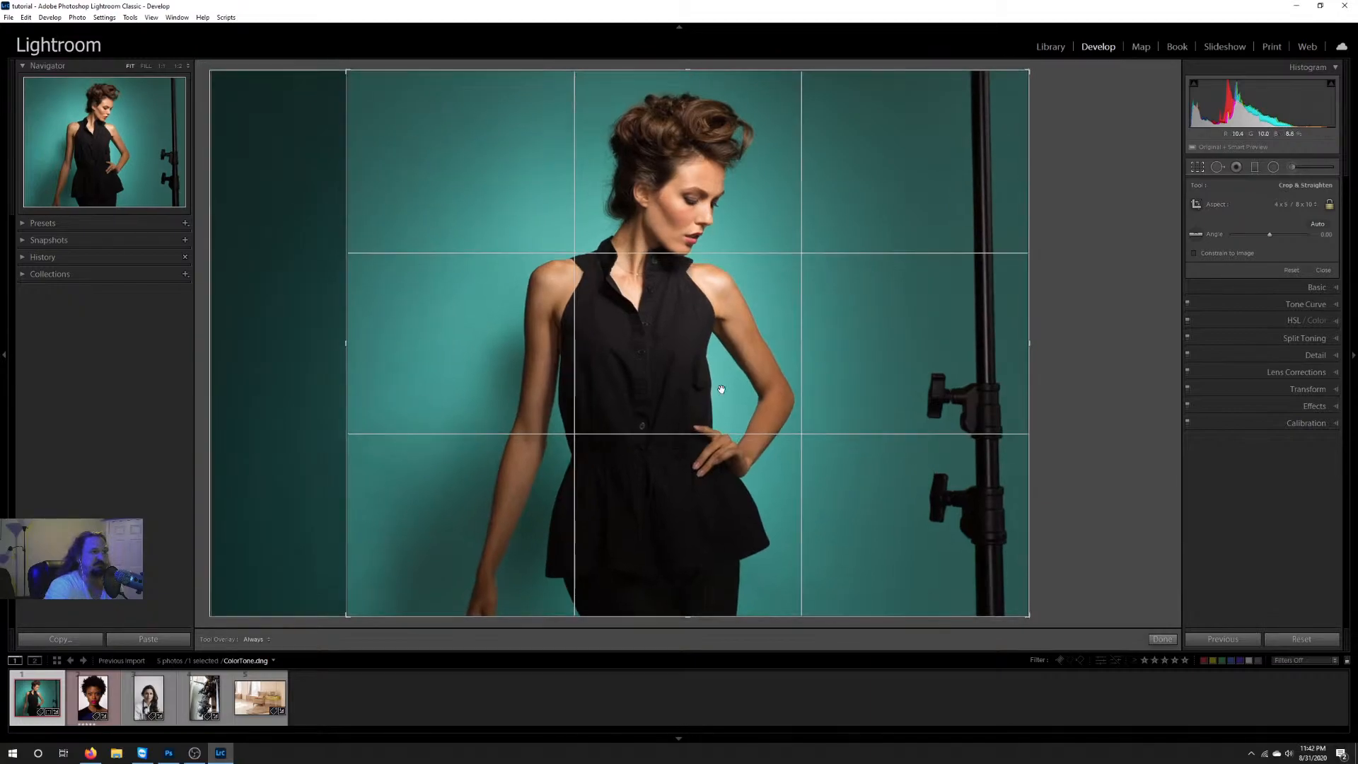
Step: Try a 1 x 1 square crop and reposition the model within the frame
{"action": "left_click", "coordinate": [1300, 204]}
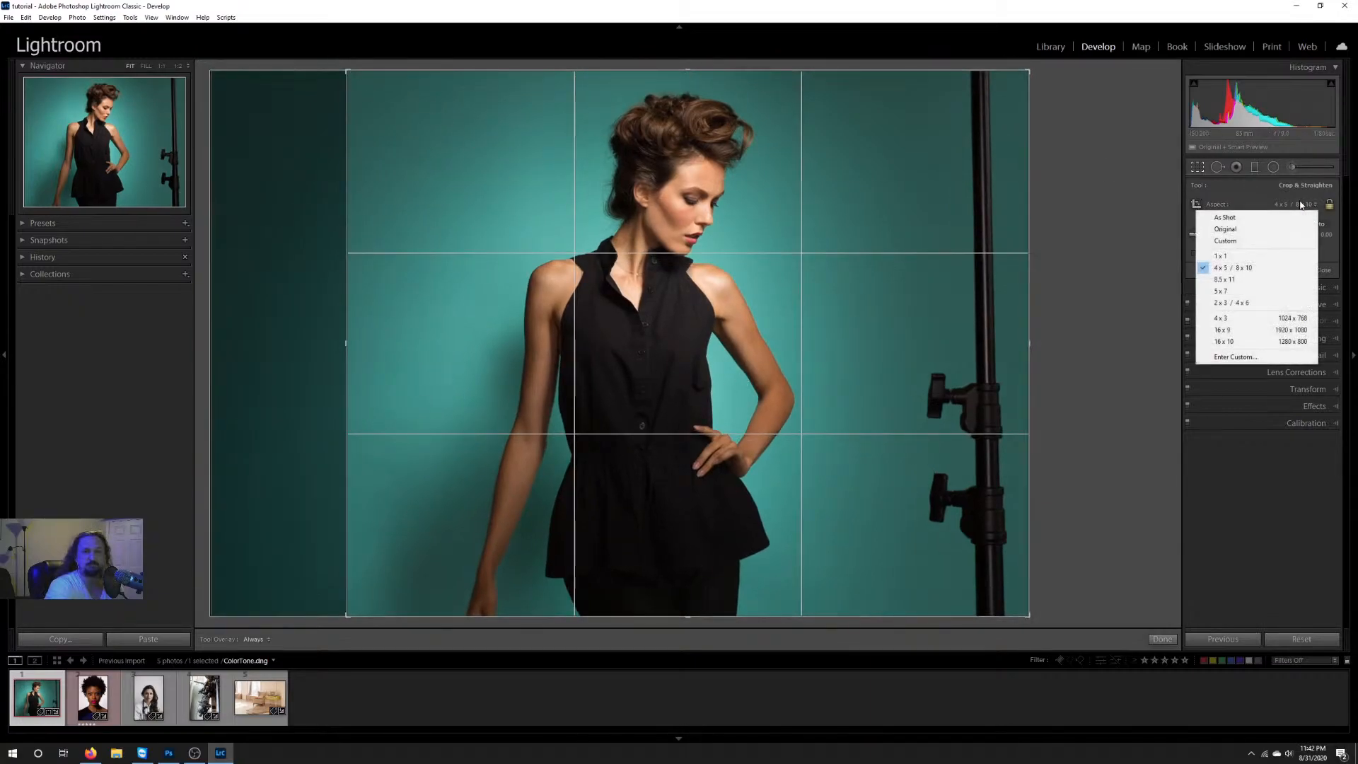
{"action": "left_click", "coordinate": [1252, 255]}
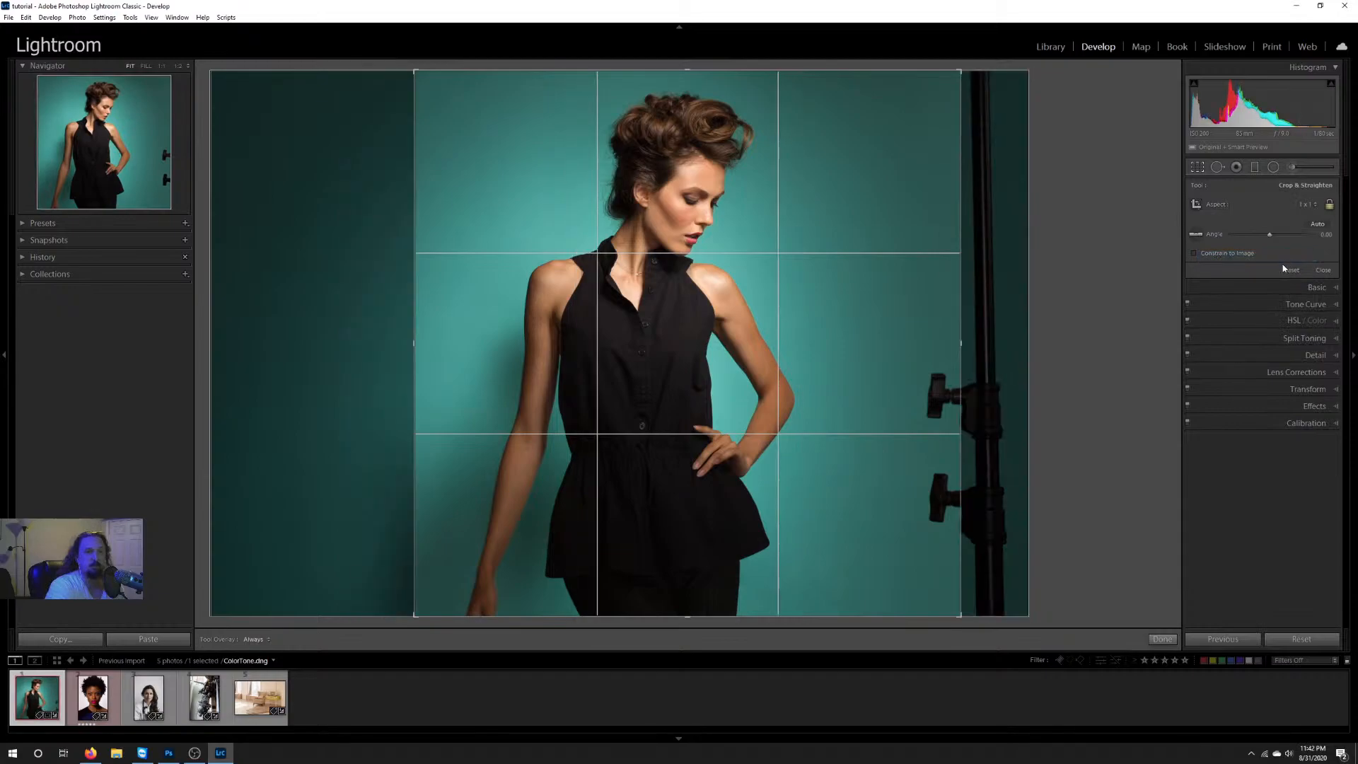
{"action": "left_click_drag", "start_coordinate": [898, 358], "coordinate": [870, 359]}
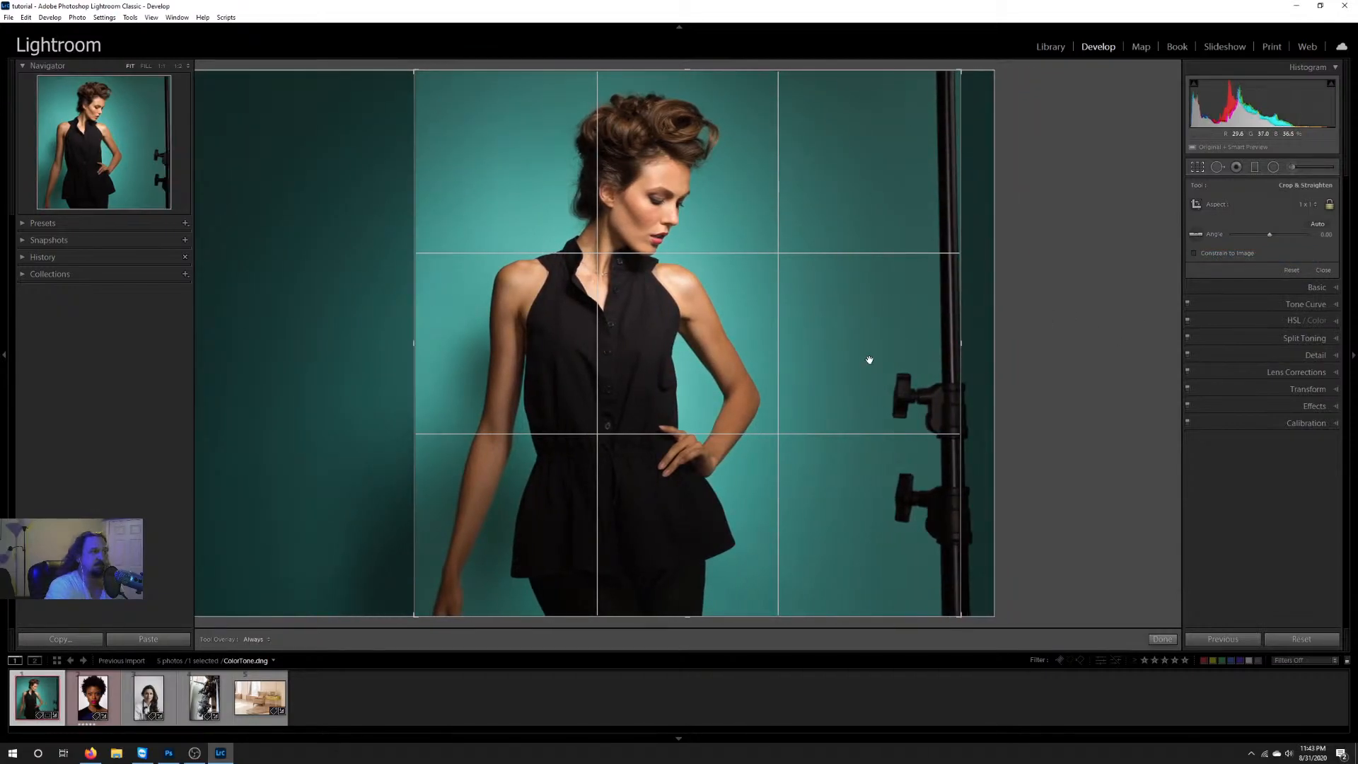
{"action": "left_click_drag", "start_coordinate": [857, 360], "coordinate": [873, 364]}
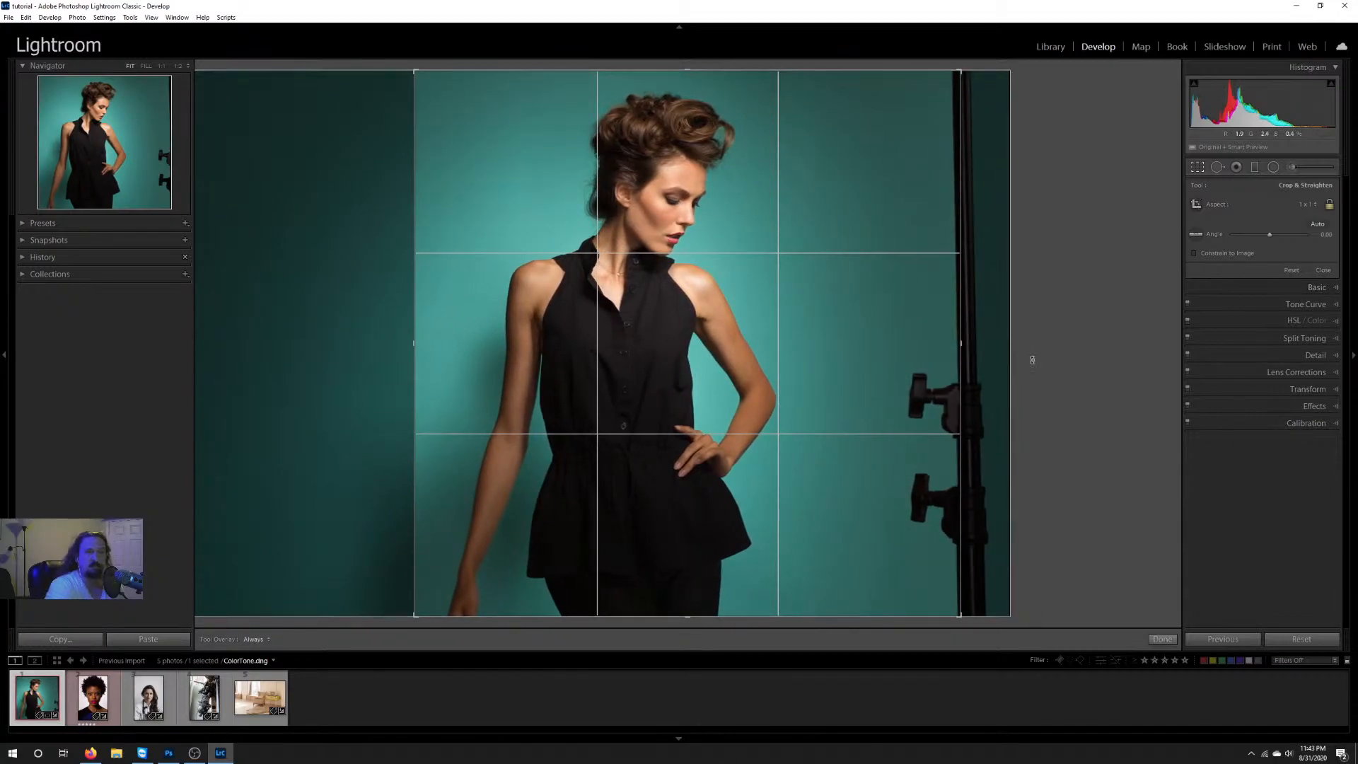
Step: Restore the As Shot aspect ratio and finish cropping
{"action": "left_click", "coordinate": [1312, 205]}
{"action": "left_click", "coordinate": [1225, 217]}
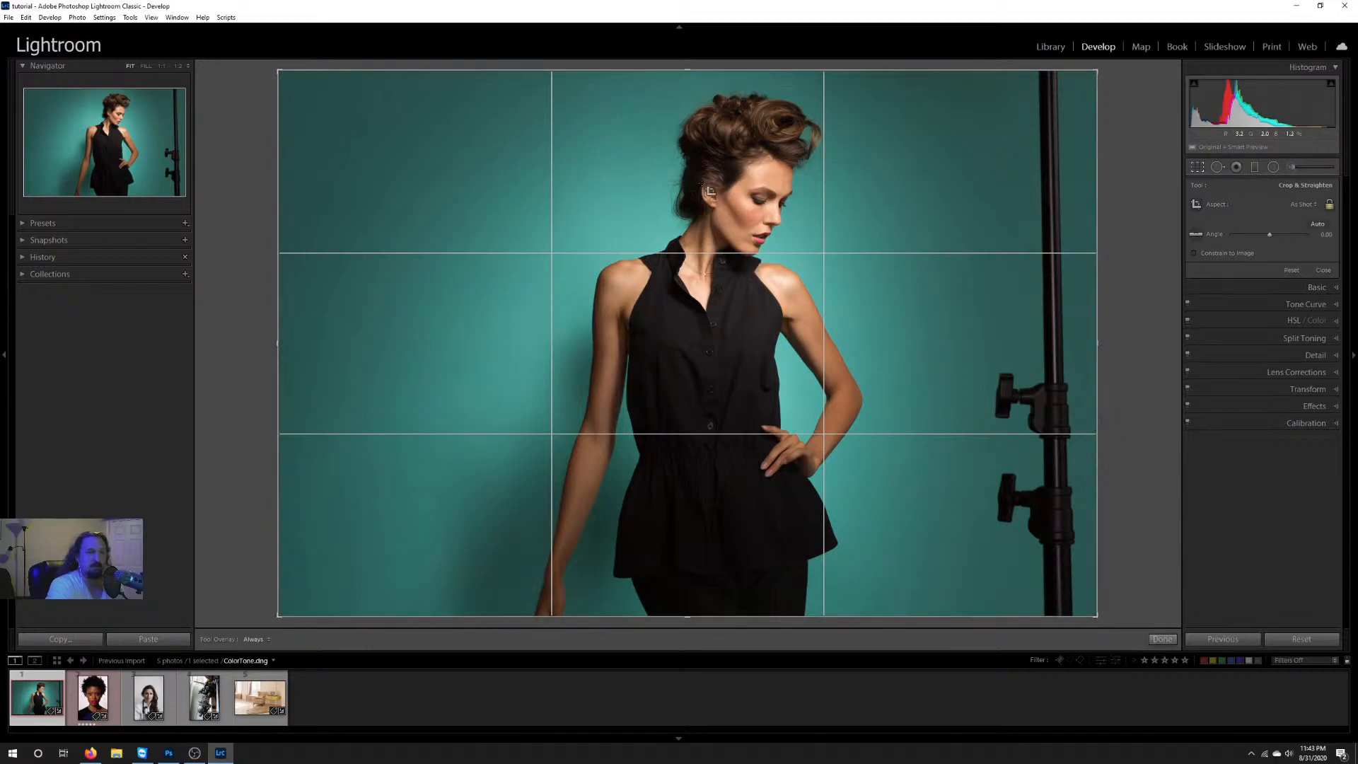
{"action": "left_click", "coordinate": [1162, 640]}
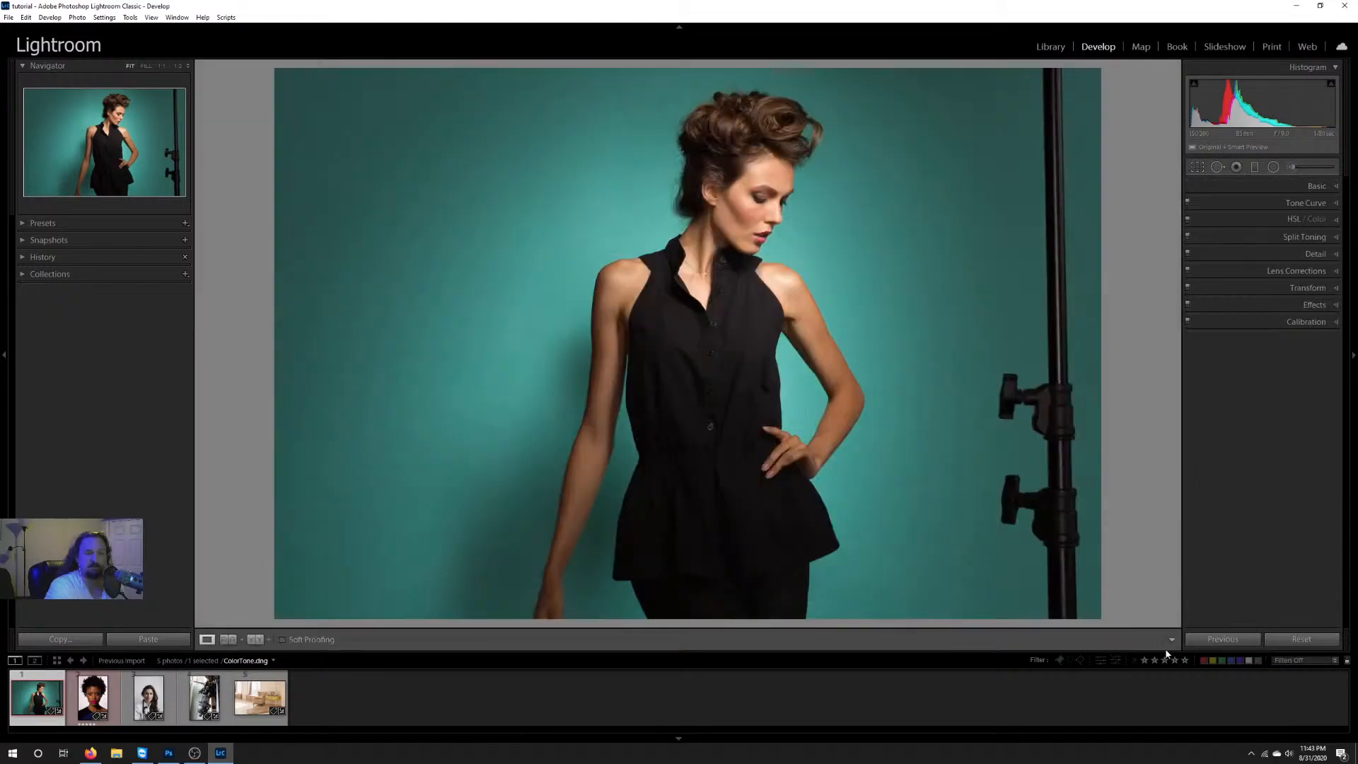
Step: Show the eyes and forehead in Skin2.dng at 1:1, and ready Spot Removal in Heal mode with brush size 24
{"action": "left_click", "coordinate": [91, 697]}
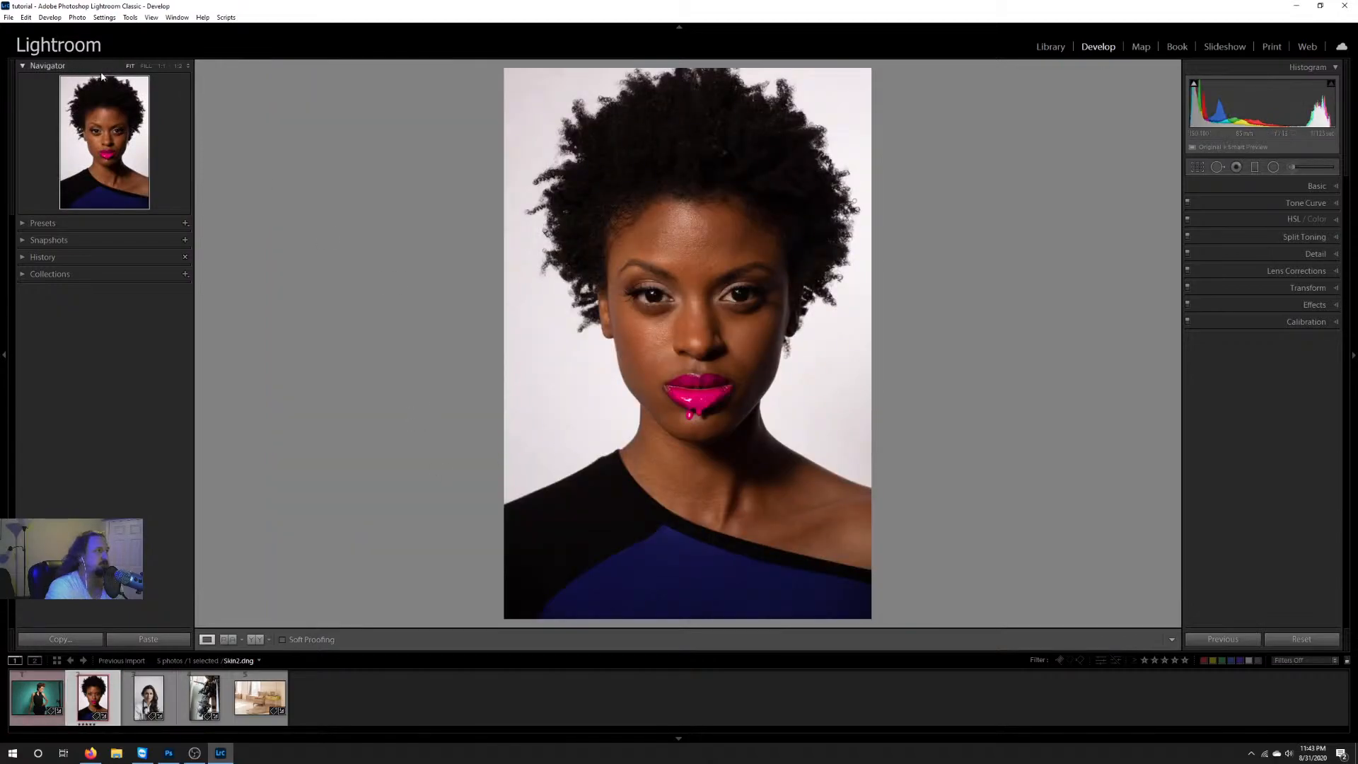
{"action": "left_click", "coordinate": [162, 65]}
{"action": "left_click_drag", "start_coordinate": [682, 440], "coordinate": [718, 116]}
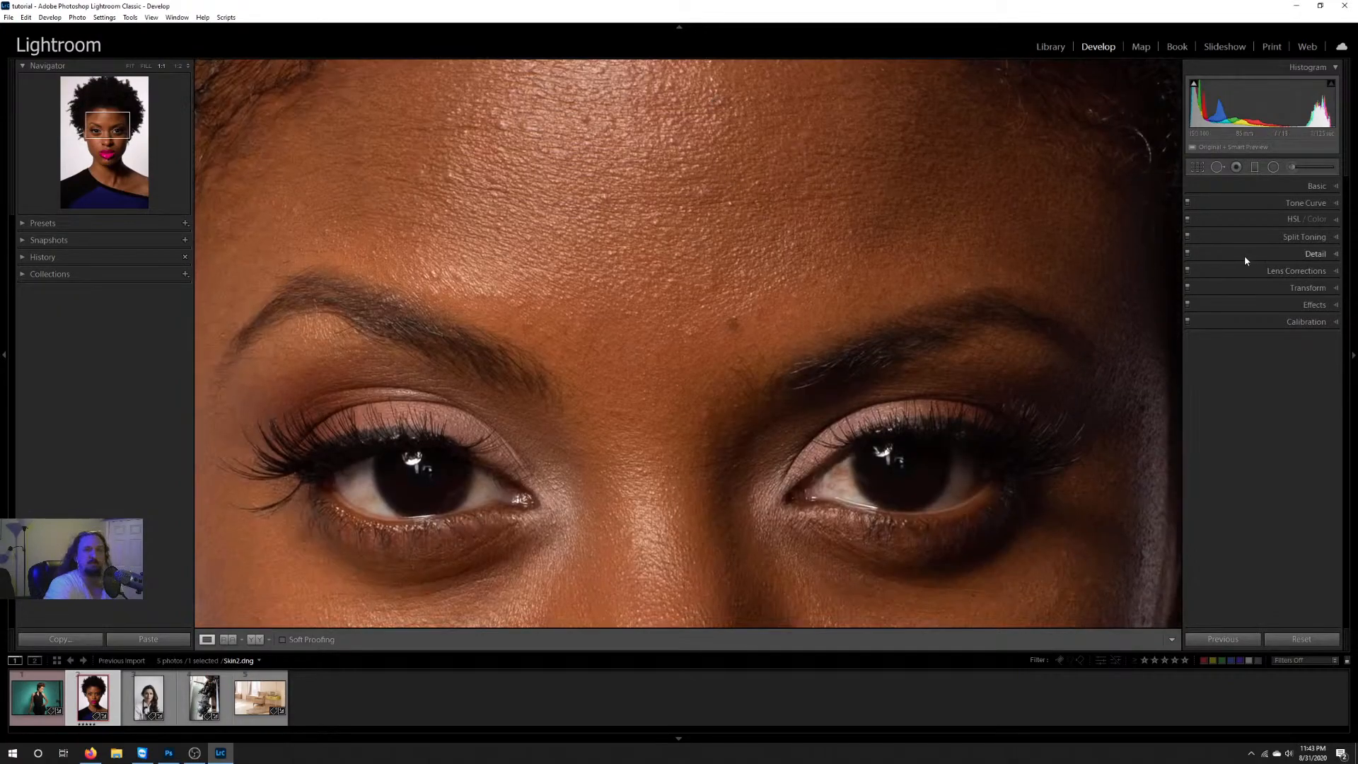
{"action": "left_click", "coordinate": [1216, 168]}
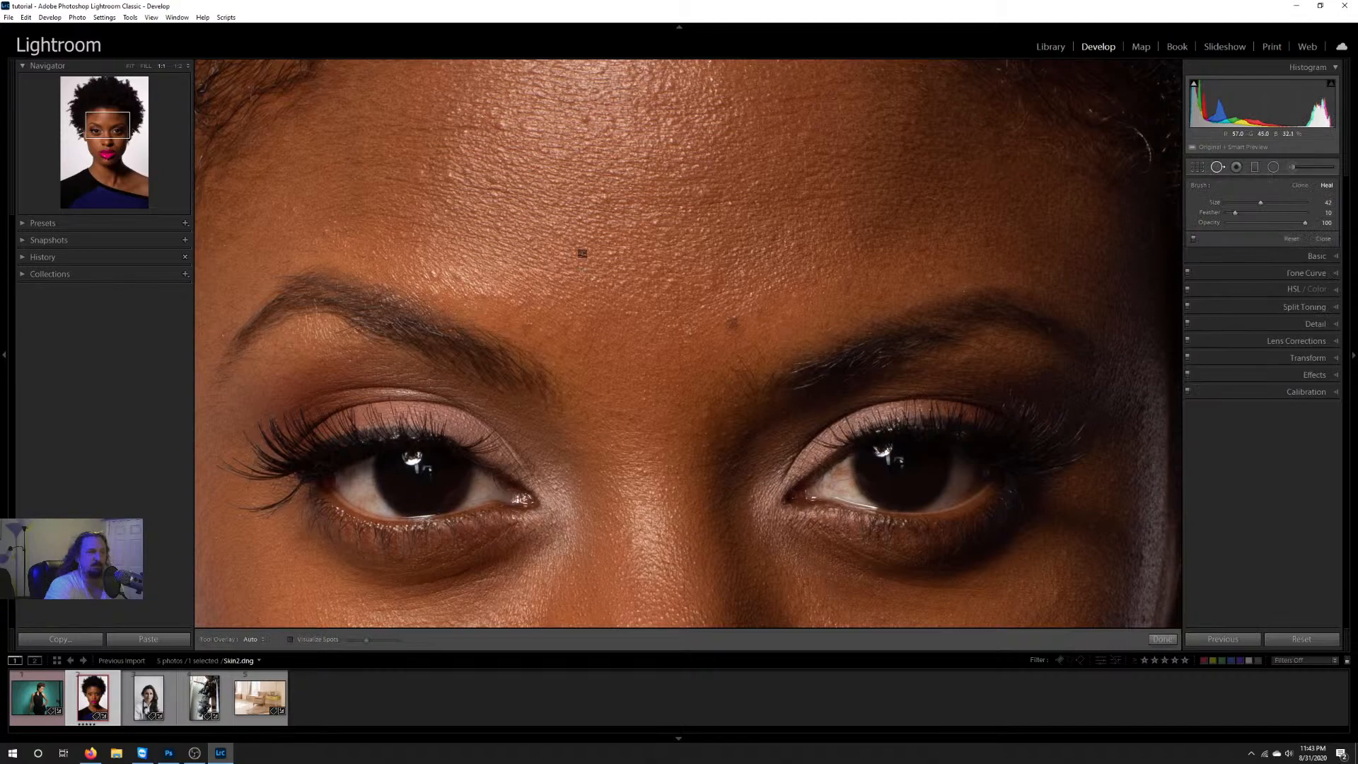
{"action": "scroll", "coordinate": [659, 246], "scroll_direction": "down", "scroll_amount": 4}
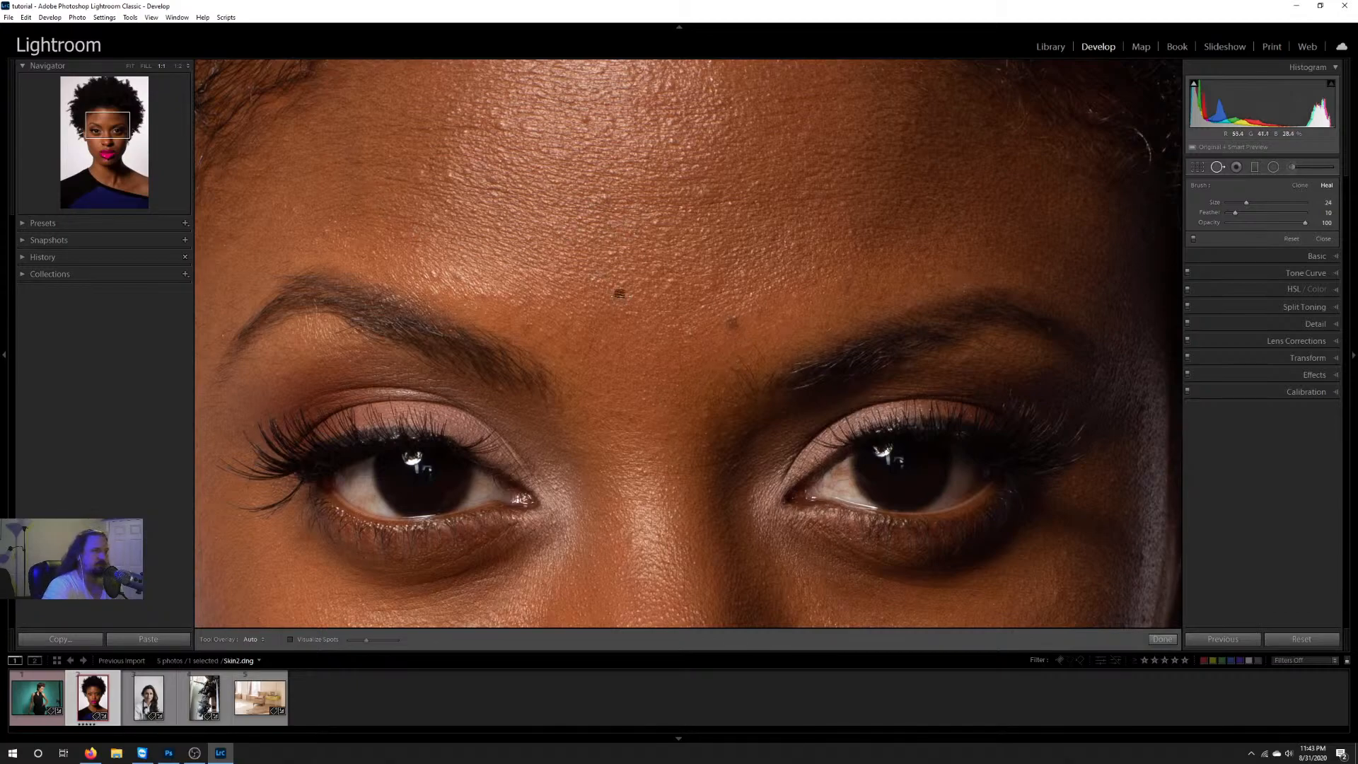
Step: Heal the dark forehead spot near the inner brow with brush size 29, sampling clean skin just above it
{"action": "left_click_drag", "start_coordinate": [592, 219], "coordinate": [631, 250]}
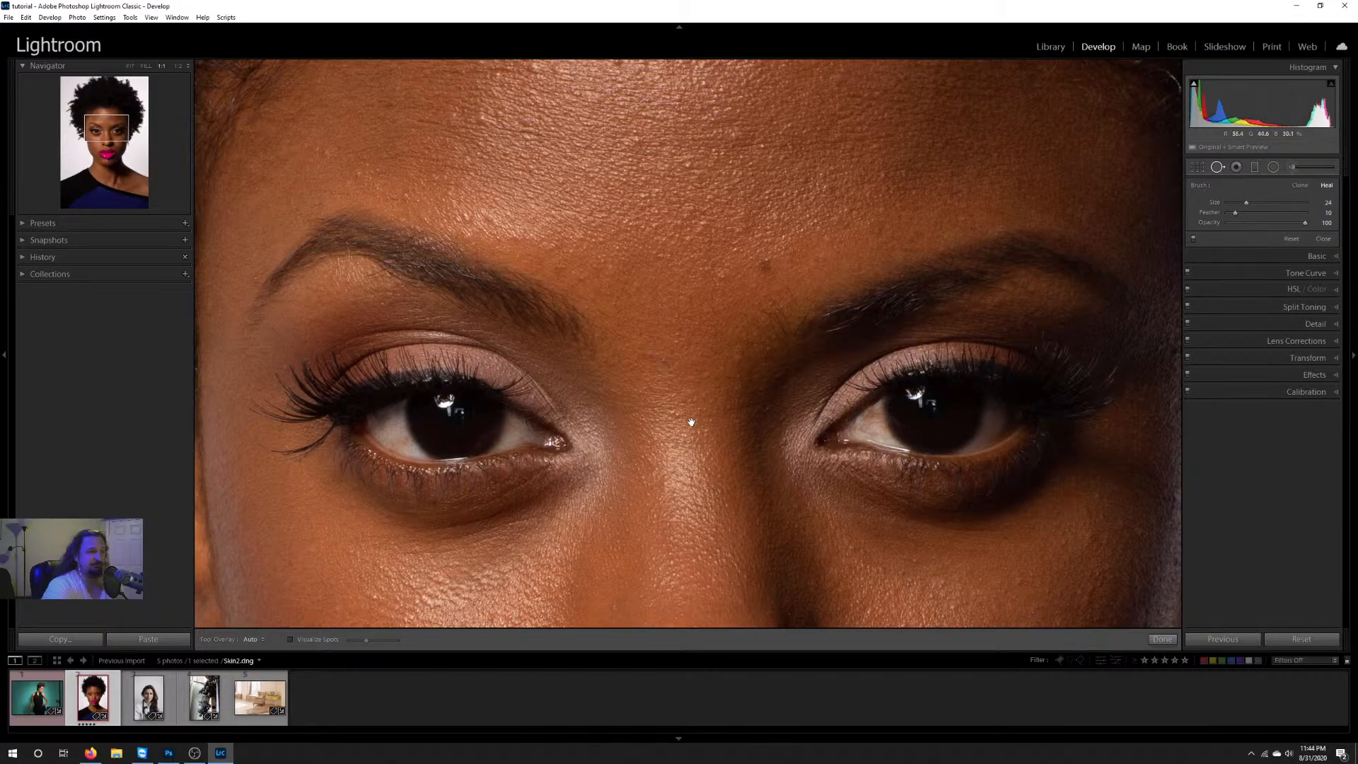
{"action": "left_click_drag", "start_coordinate": [691, 418], "coordinate": [628, 336]}
{"action": "left_click_drag", "start_coordinate": [630, 446], "coordinate": [636, 267]}
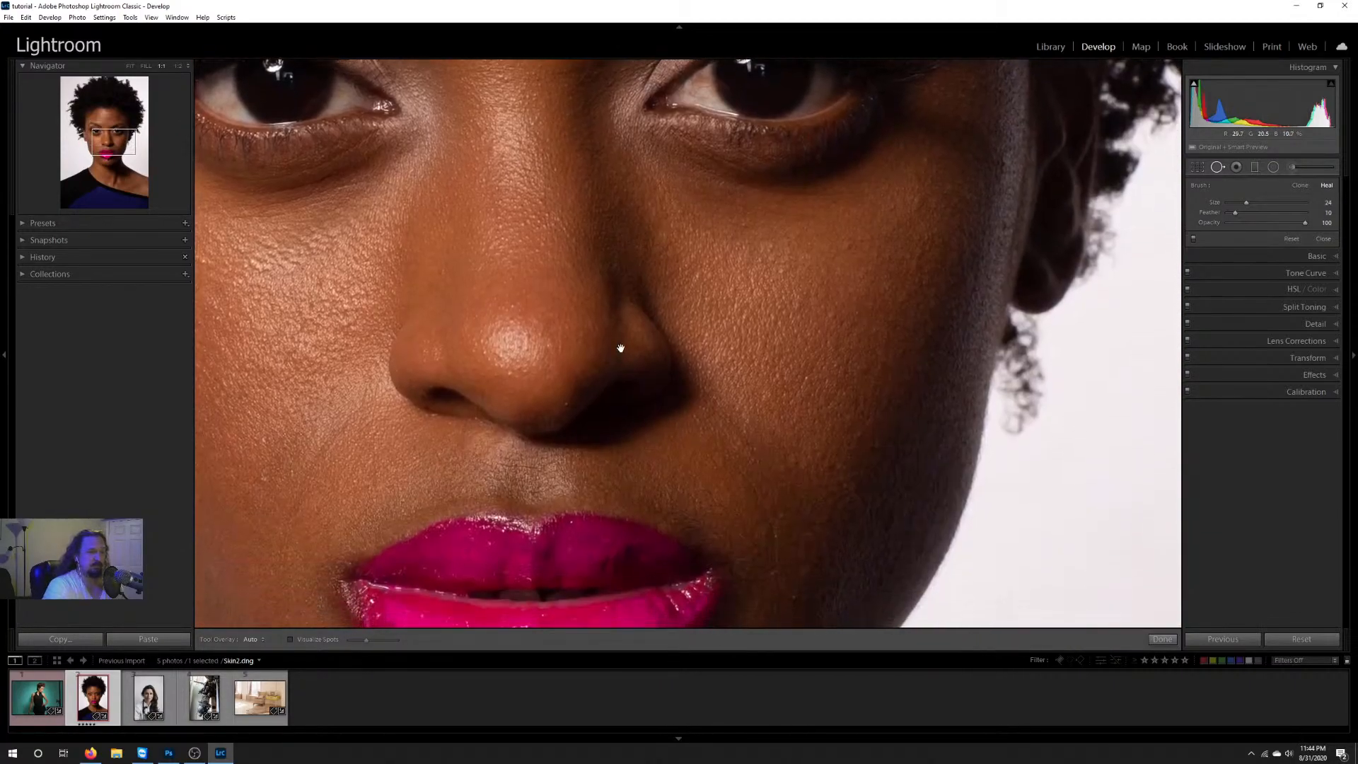
{"action": "left_click_drag", "start_coordinate": [571, 295], "coordinate": [893, 495]}
{"action": "left_click_drag", "start_coordinate": [828, 279], "coordinate": [694, 452]}
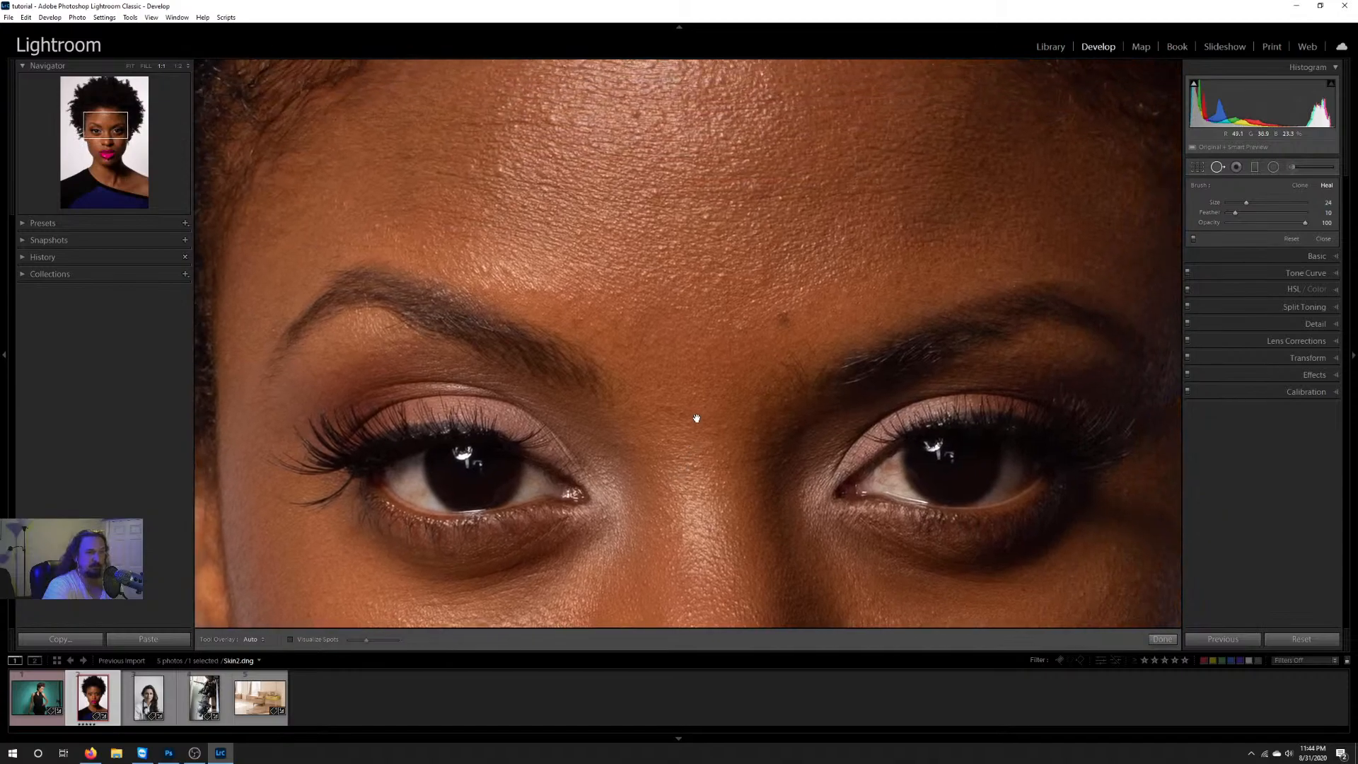
{"action": "left_click_drag", "start_coordinate": [696, 357], "coordinate": [686, 415]}
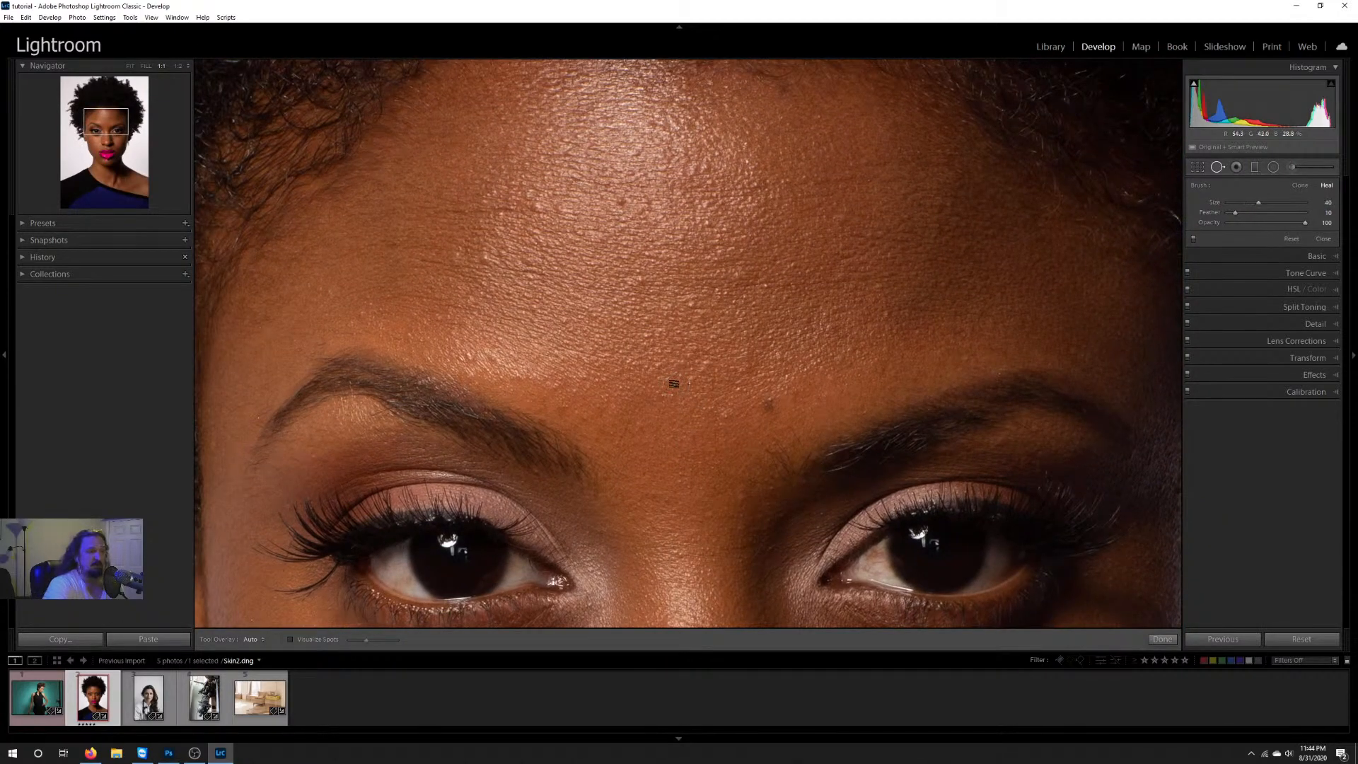
{"action": "key", "text": "["}
{"action": "scroll", "coordinate": [710, 375], "scroll_direction": "up", "scroll_amount": 7}
{"action": "scroll", "coordinate": [667, 241], "scroll_direction": "down", "scroll_amount": 7}
{"action": "scroll", "coordinate": [641, 310], "scroll_direction": "up", "scroll_amount": 2}
{"action": "scroll", "coordinate": [749, 397], "scroll_direction": "down", "scroll_amount": 3}
{"action": "left_click", "coordinate": [767, 404]}
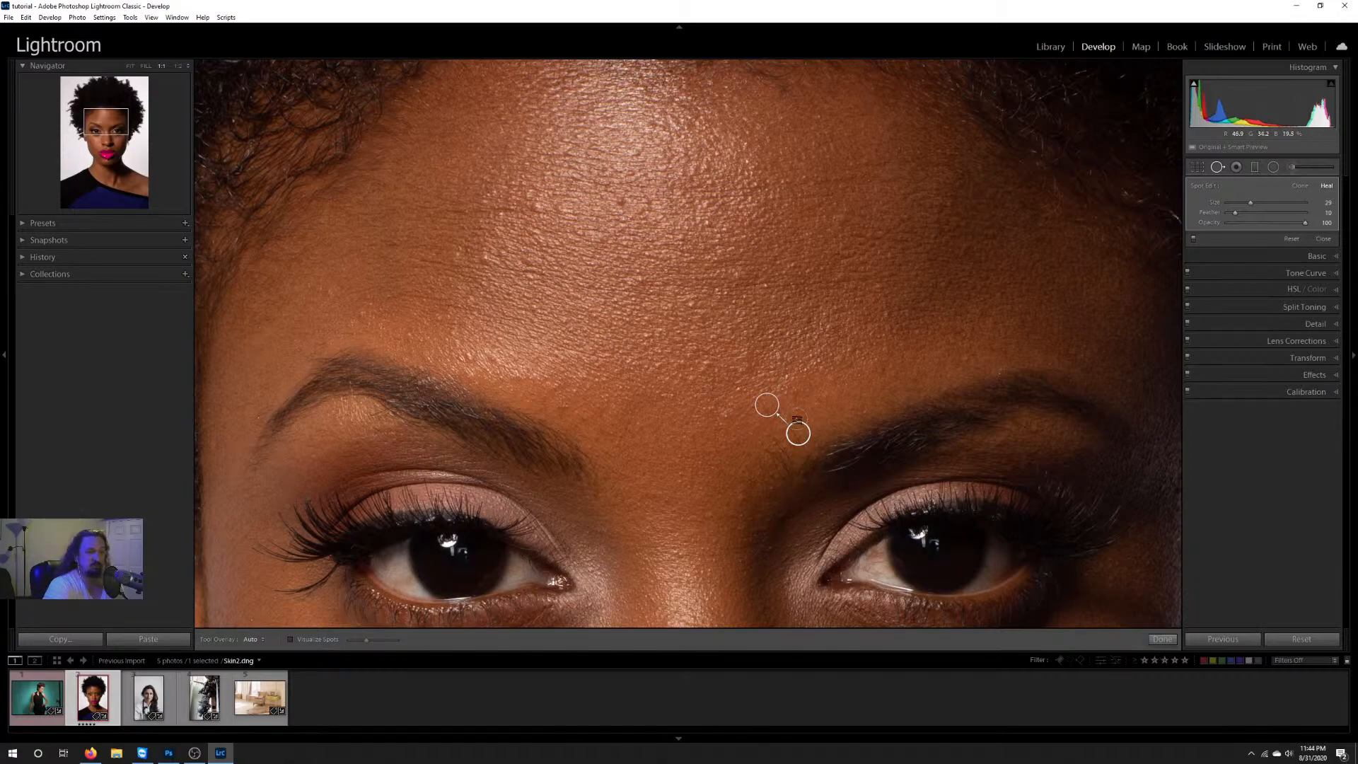
{"action": "left_click_drag", "start_coordinate": [791, 435], "coordinate": [800, 370]}
Step: Try Clone mode on the healed brow spot, and return it to Heal
{"action": "right_click", "coordinate": [767, 404]}
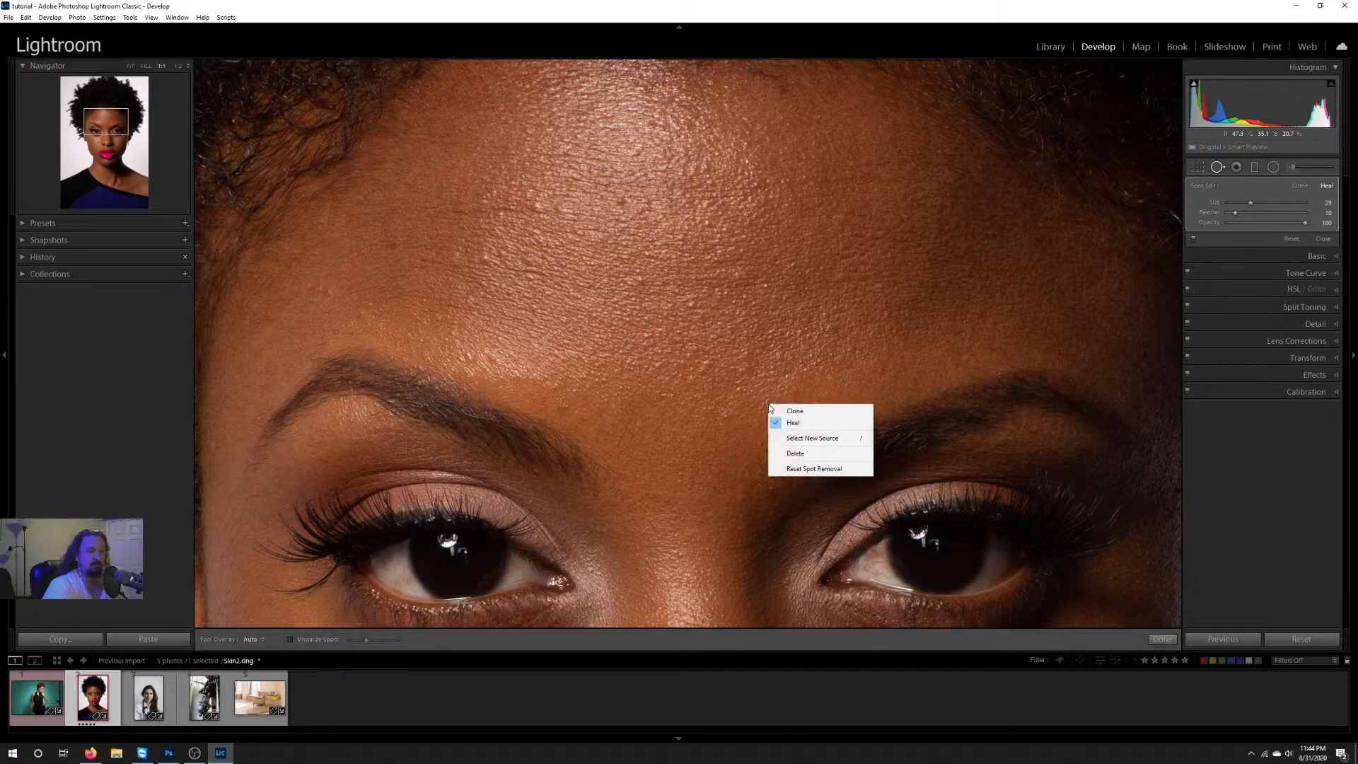
{"action": "left_click", "coordinate": [806, 414]}
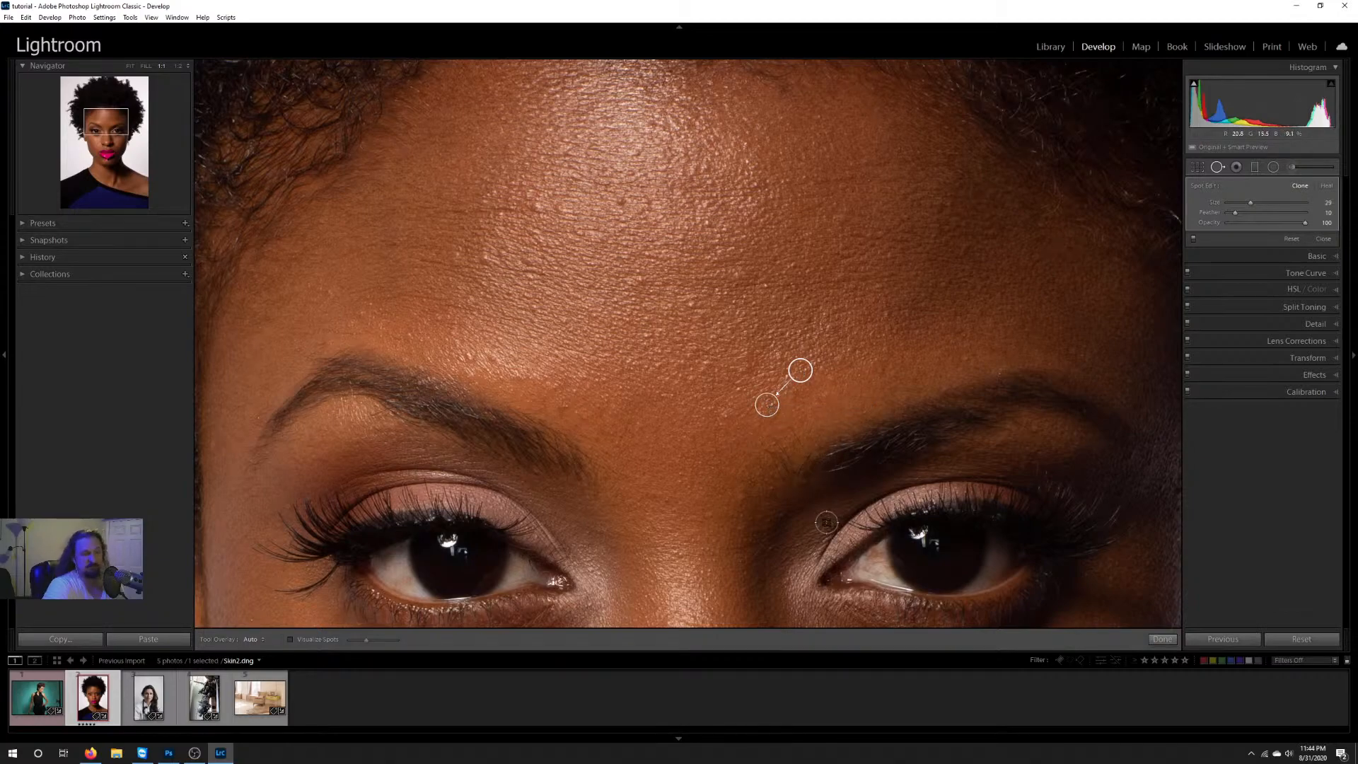
{"action": "right_click", "coordinate": [768, 403]}
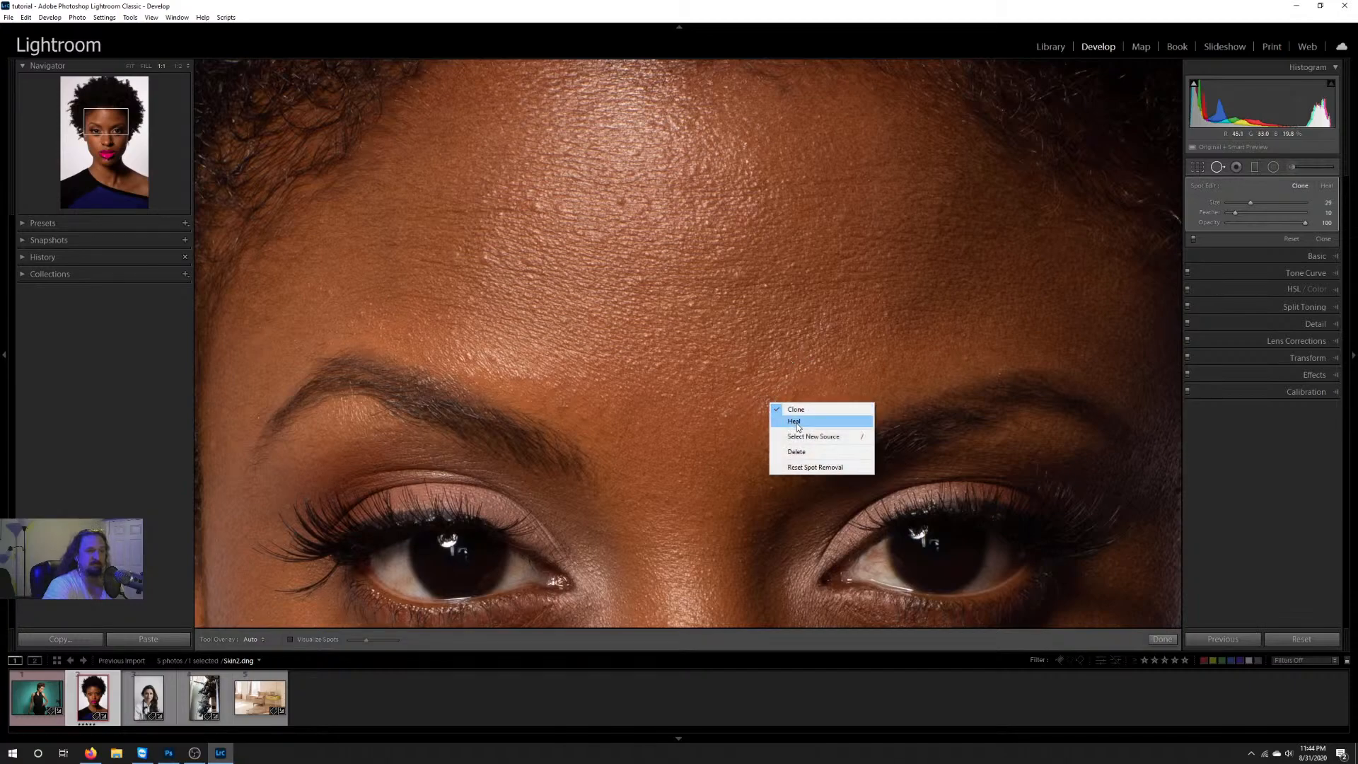
{"action": "left_click", "coordinate": [799, 424]}
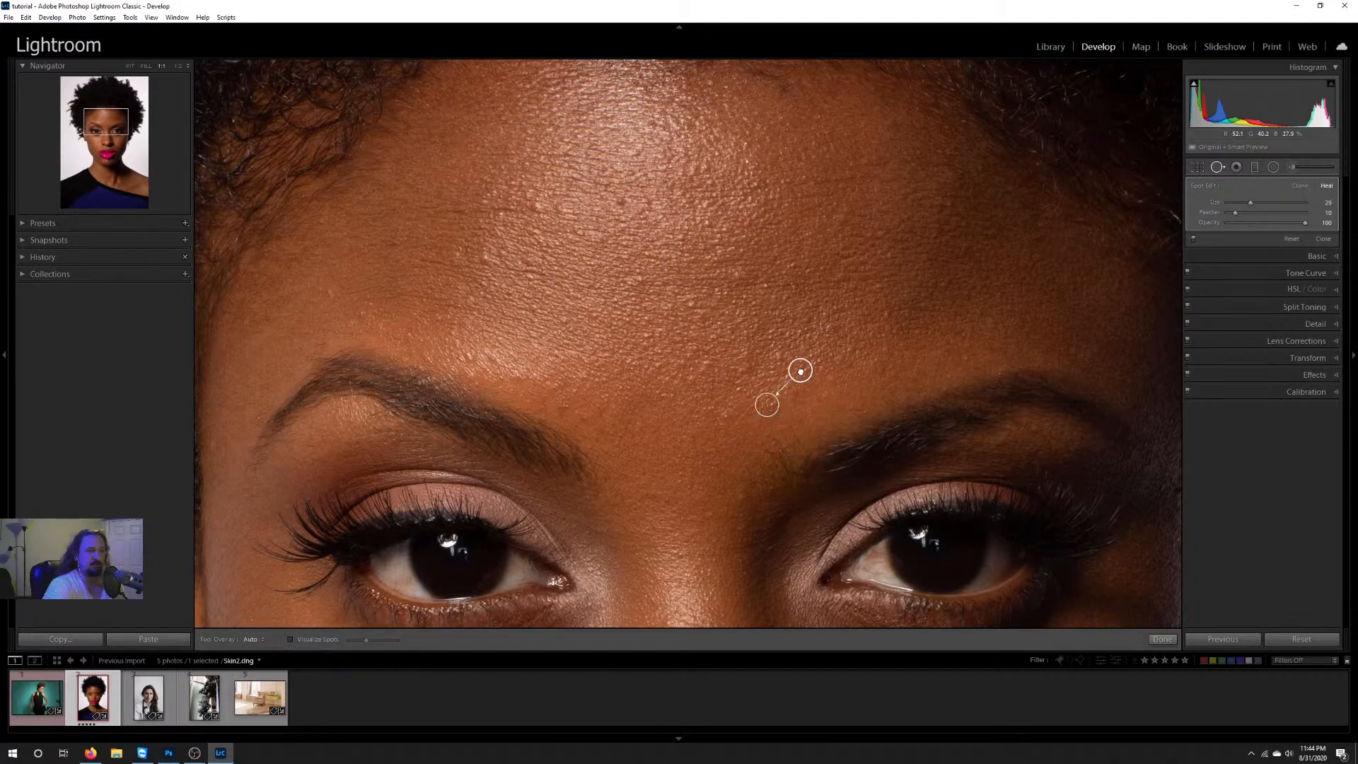
Step: Fine-tune the brow spot's source on the nearby forehead skin, and heal a second blemish on the upper forehead at size 24
{"action": "left_click_drag", "start_coordinate": [799, 371], "coordinate": [812, 383]}
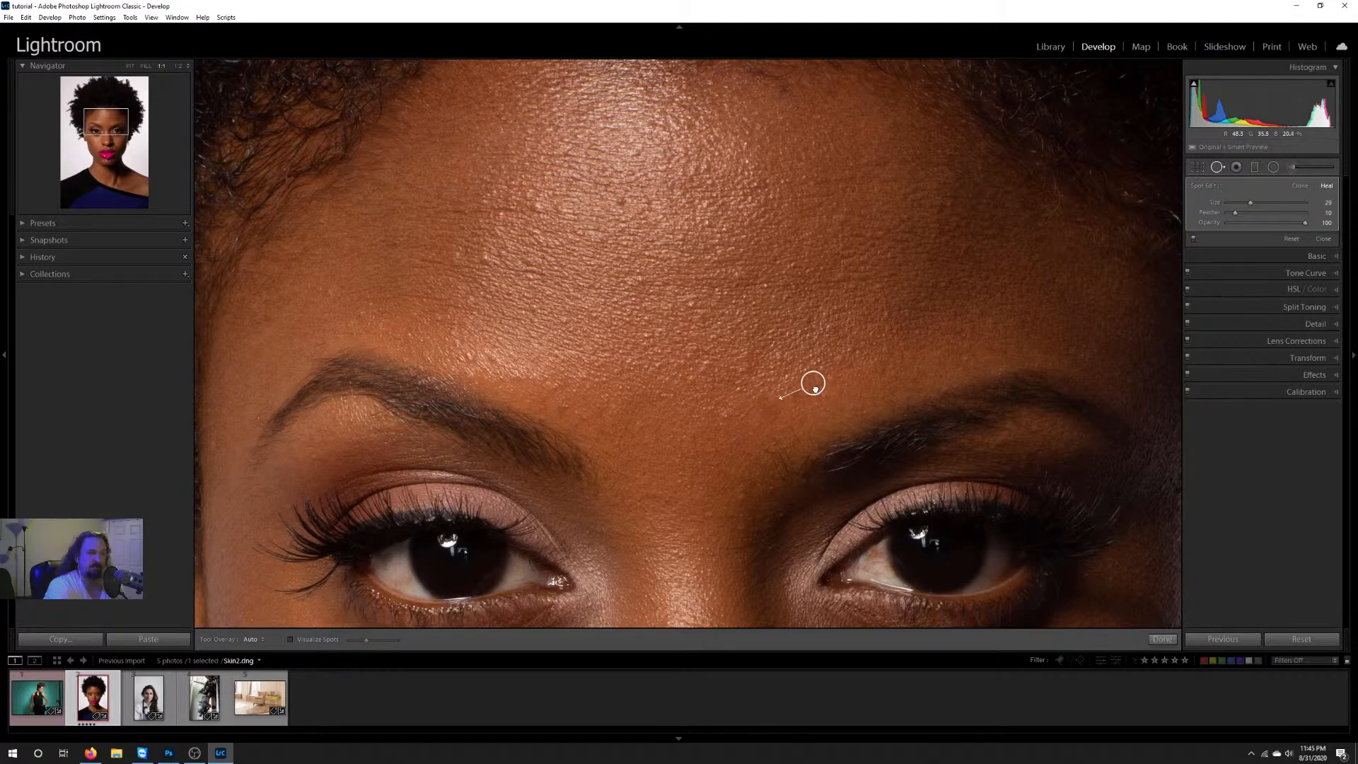
{"action": "left_click_drag", "start_coordinate": [815, 387], "coordinate": [817, 380]}
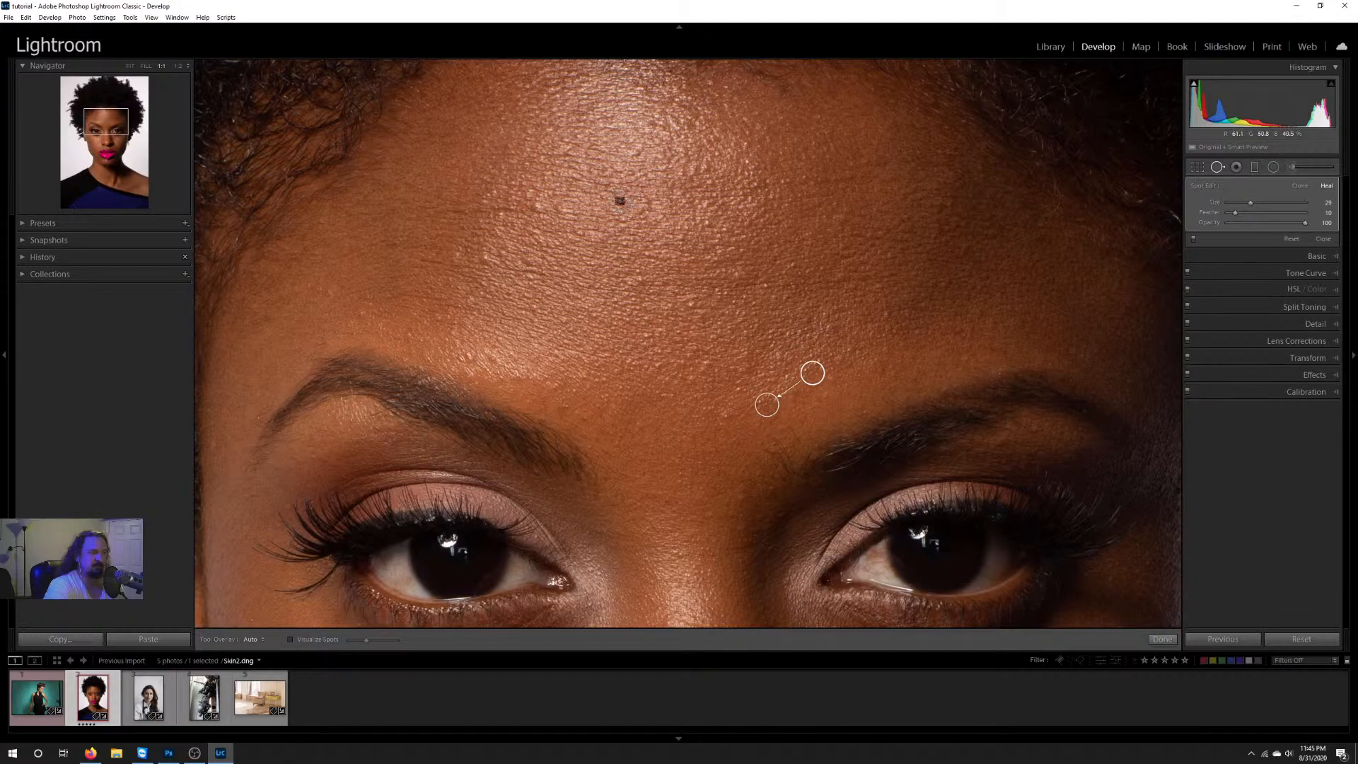
{"action": "left_click", "coordinate": [619, 200]}
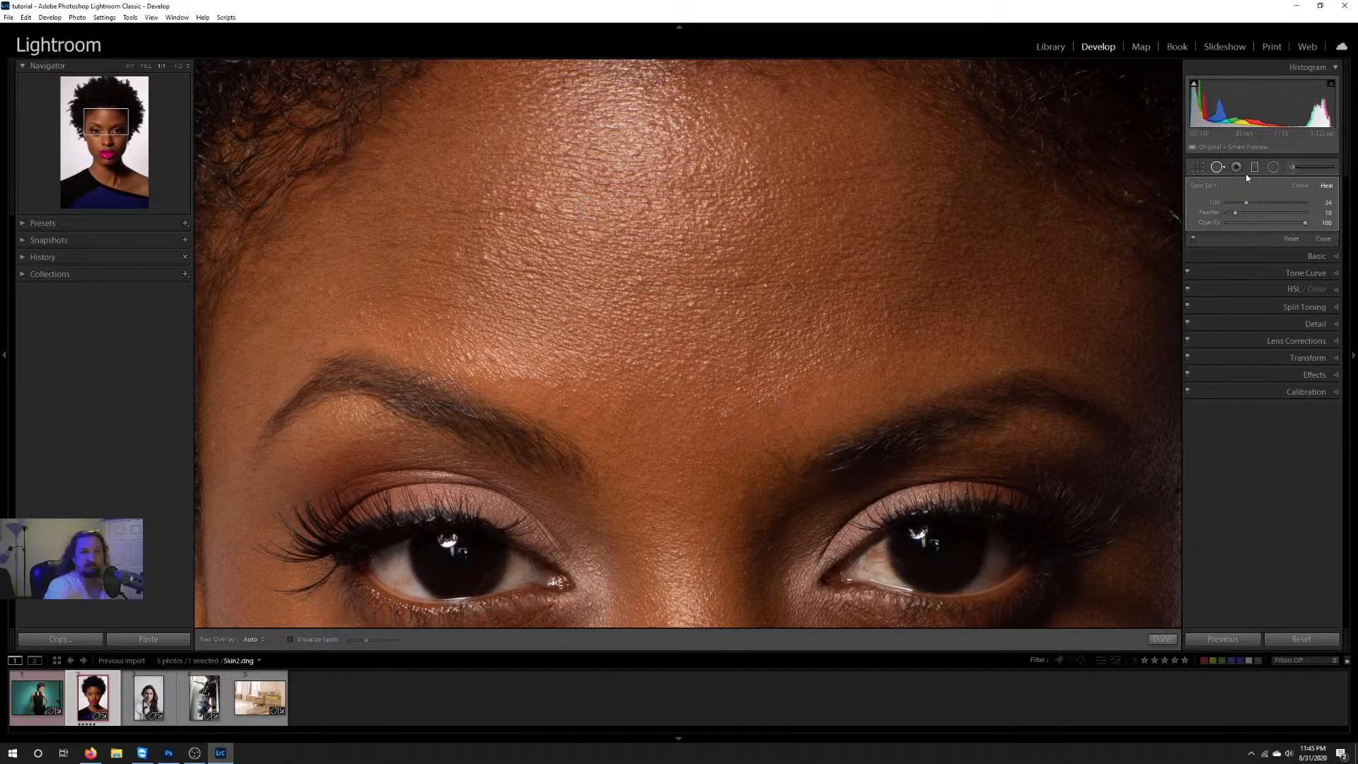
Step: Examine the face for remaining blemishes with Visualize Spots, including at 1:2 zoom, and turn the visualization off
{"action": "left_click", "coordinate": [290, 640]}
{"action": "left_click", "coordinate": [291, 639]}
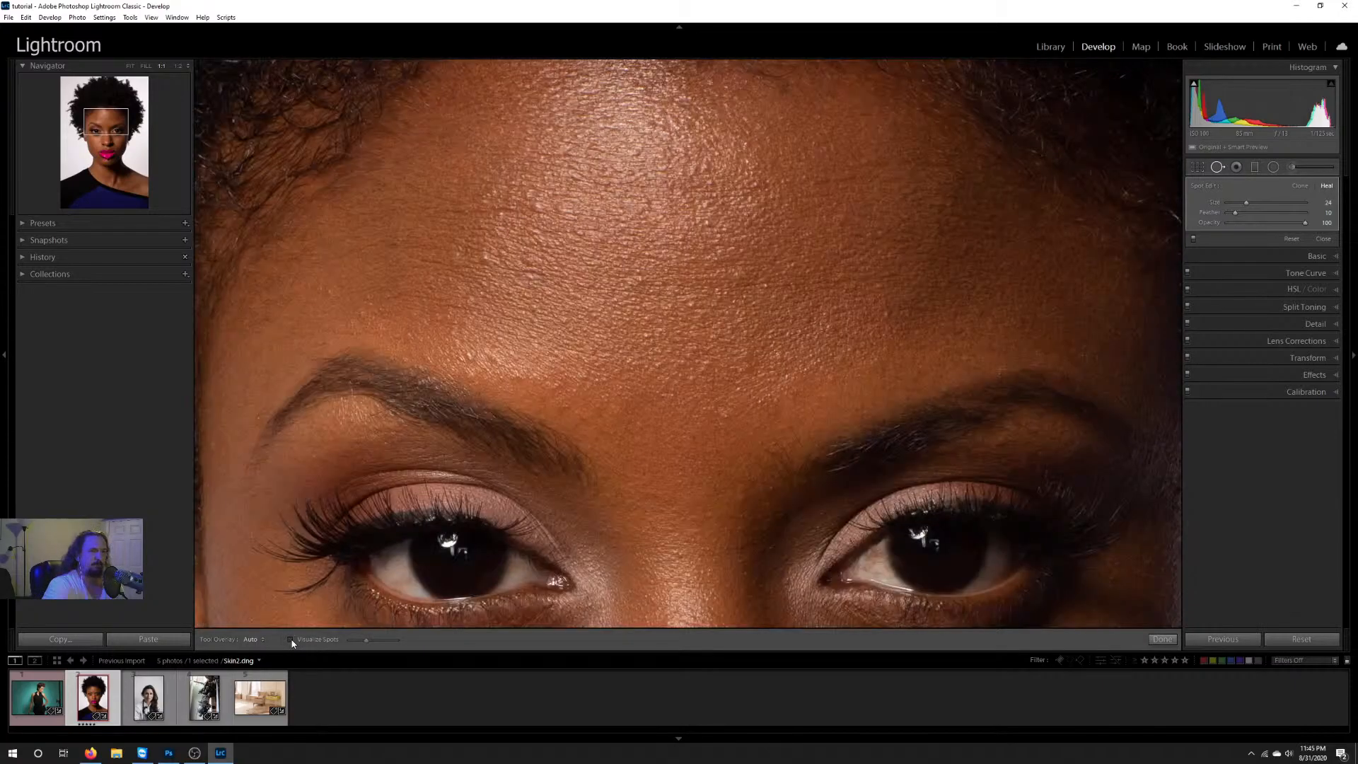
{"action": "left_click", "coordinate": [291, 639]}
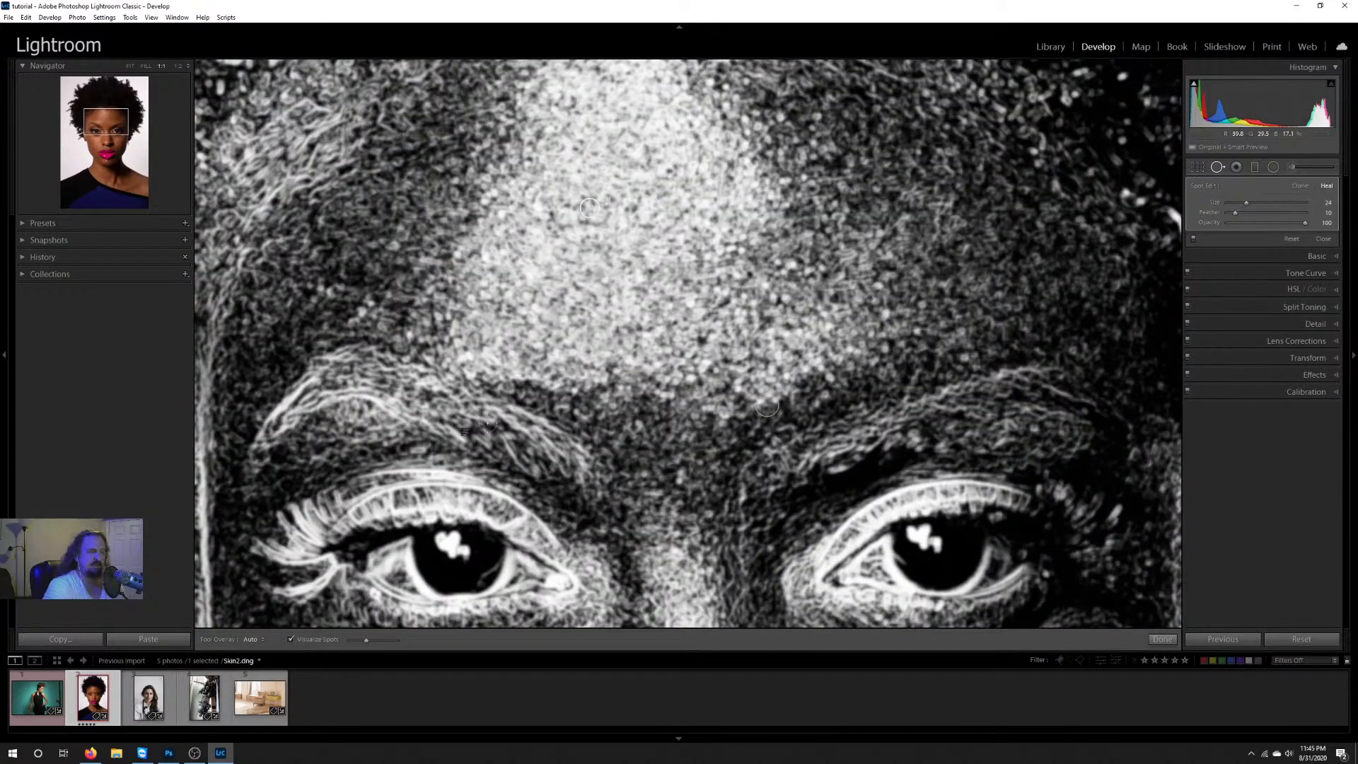
{"action": "left_click", "coordinate": [179, 66]}
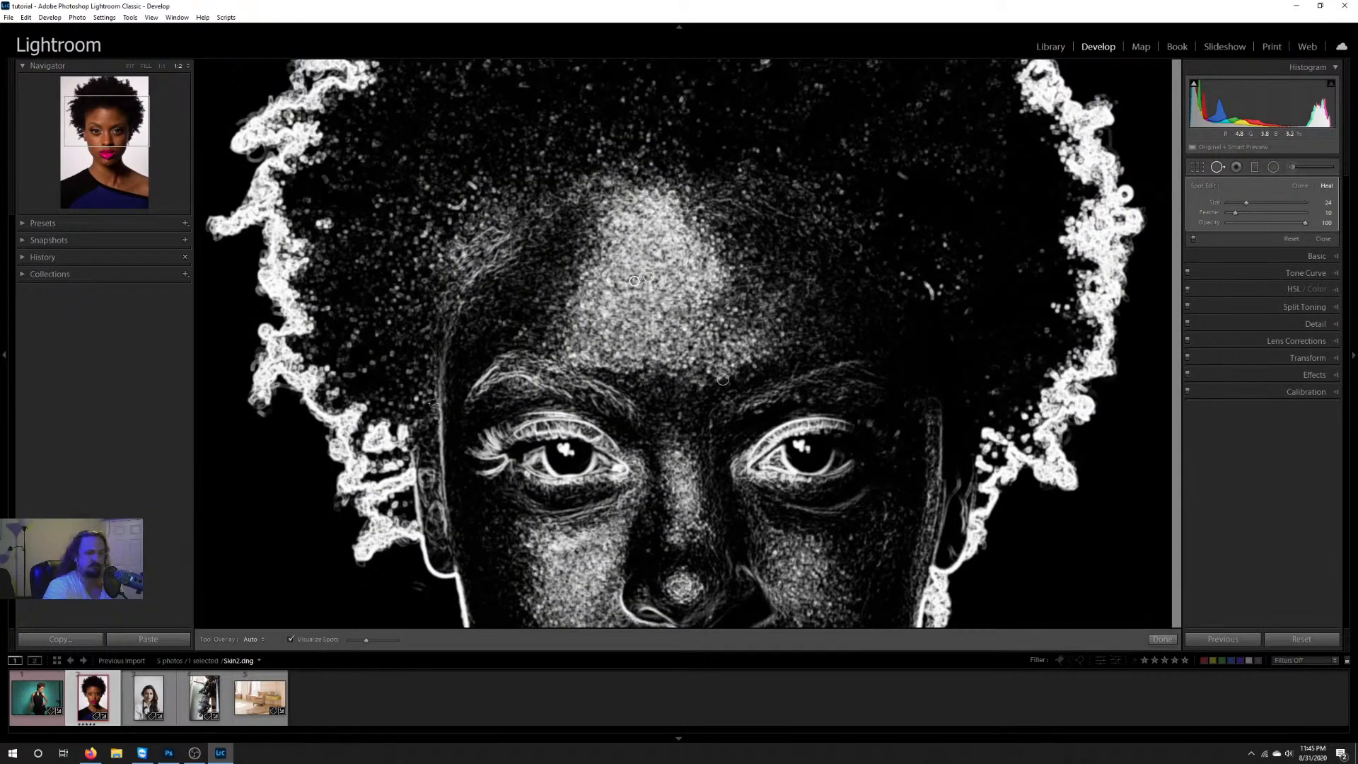
{"action": "left_click", "coordinate": [291, 639]}
Step: Try the Always setting for the spot Tool Overlay, and return it to Auto
{"action": "left_click", "coordinate": [255, 639]}
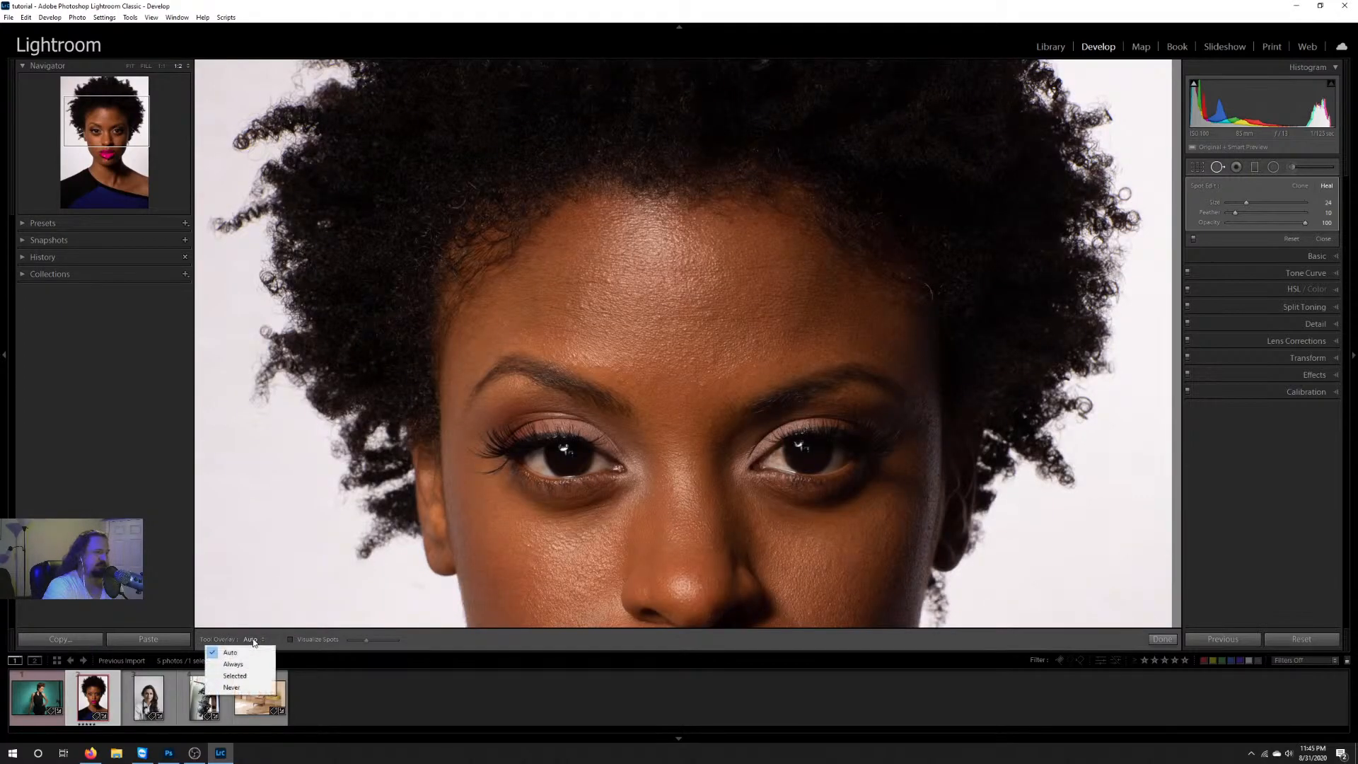
{"action": "left_click", "coordinate": [250, 663]}
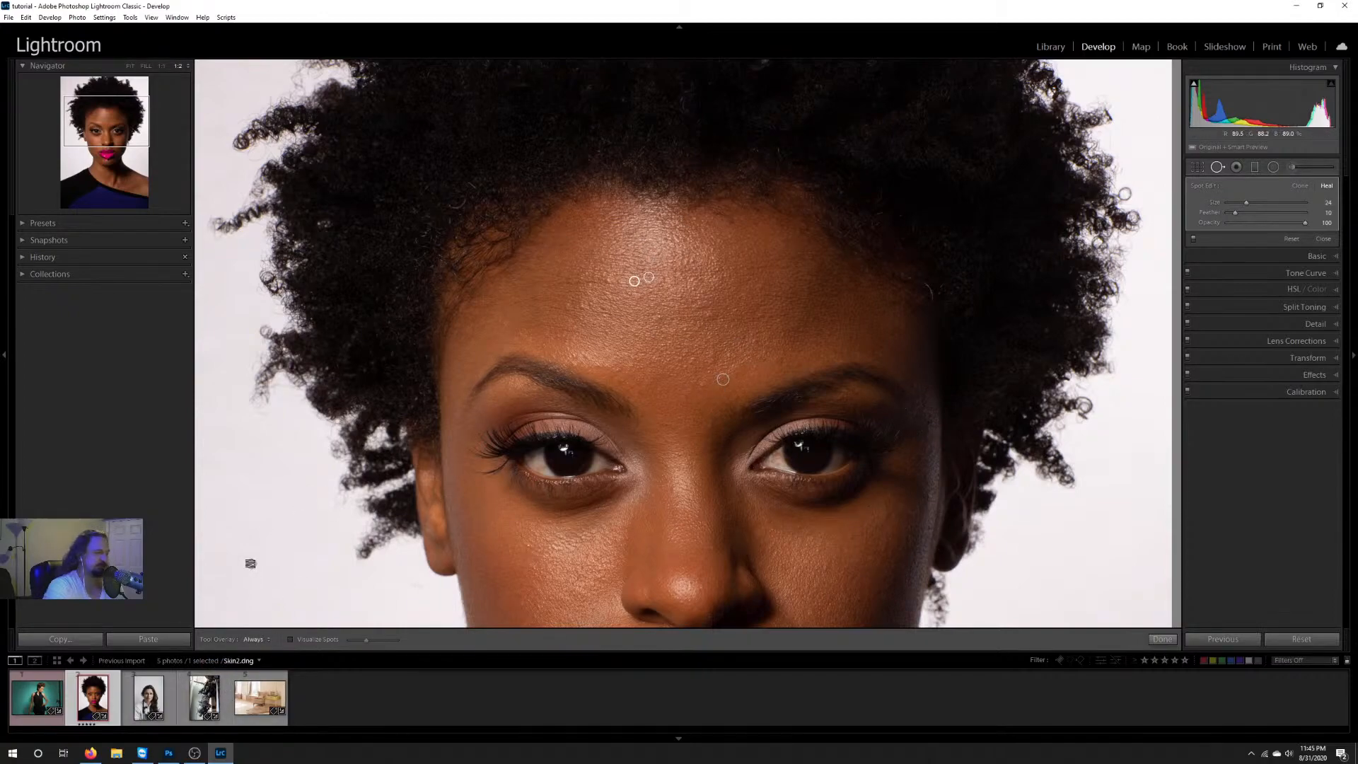
{"action": "left_click", "coordinate": [255, 639]}
{"action": "left_click", "coordinate": [253, 652]}
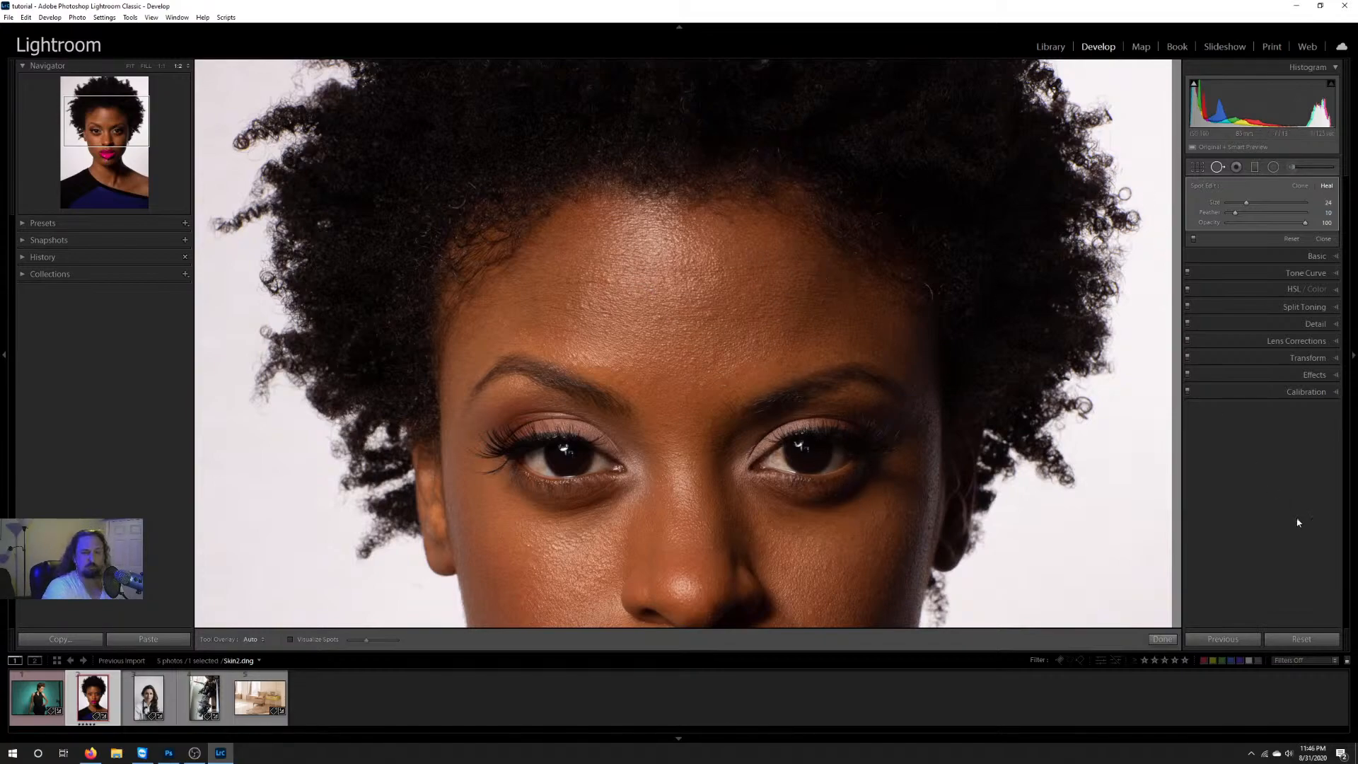
Step: Finish Spot Removal and open the Red Eye Correction tool
{"action": "left_click", "coordinate": [1162, 639]}
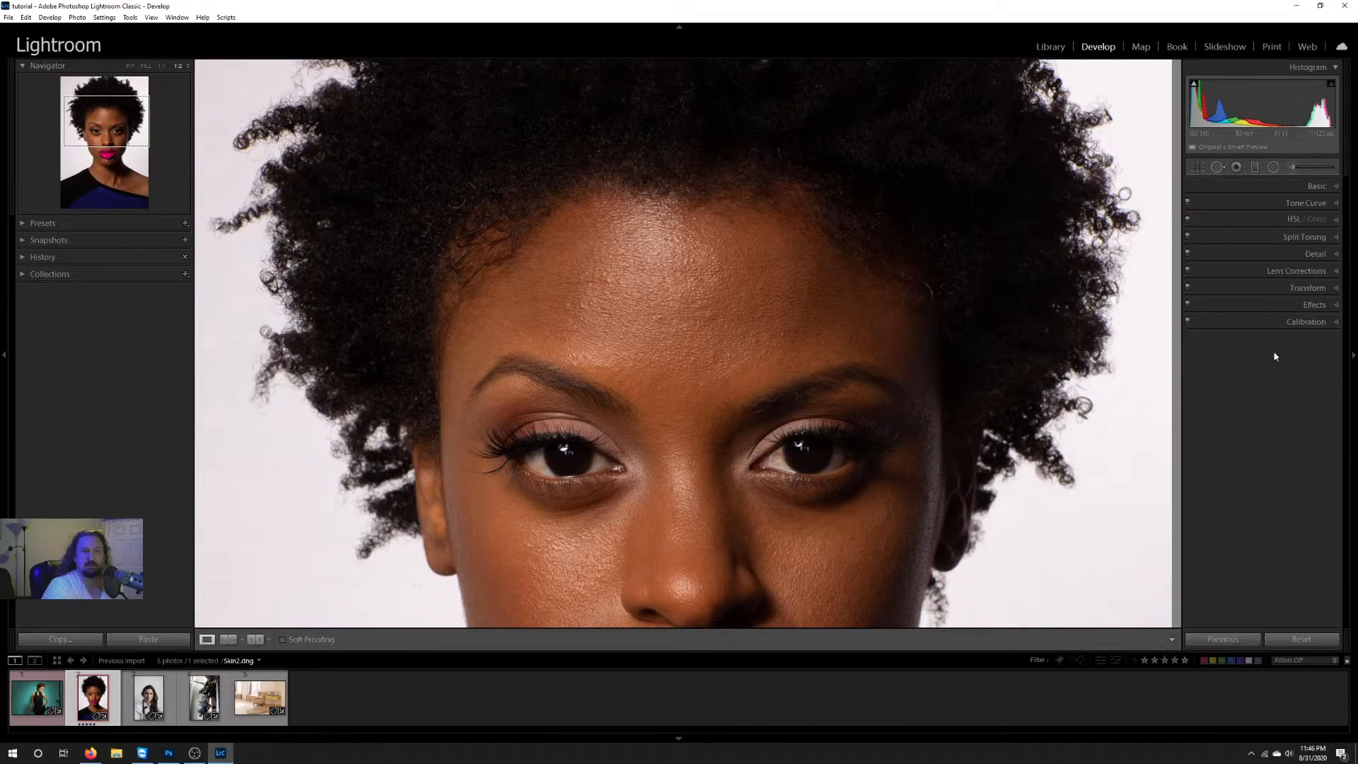
{"action": "left_click", "coordinate": [1236, 168]}
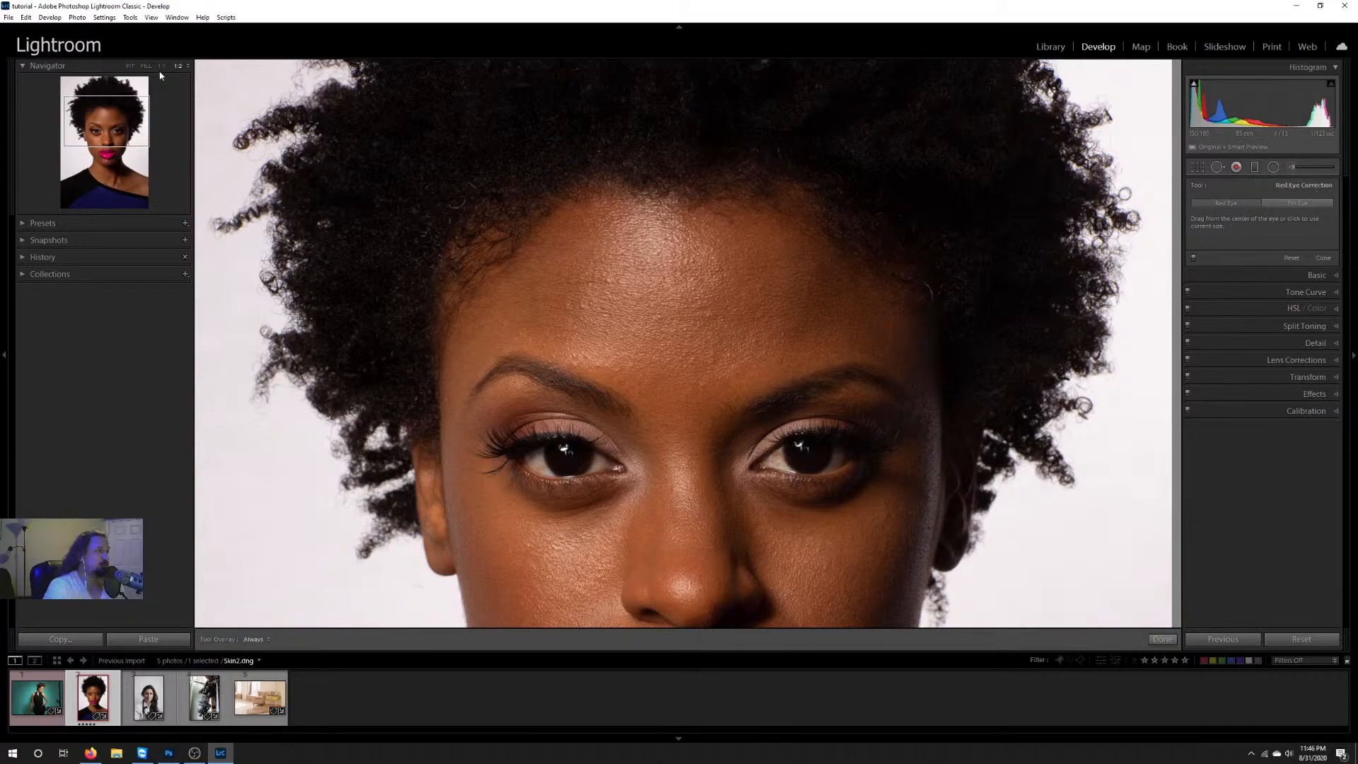
Step: Show ColorTone.dng at Fit size, and ready a new Graduated Filter with all effect sliders reset to zero
{"action": "key", "text": "Left"}
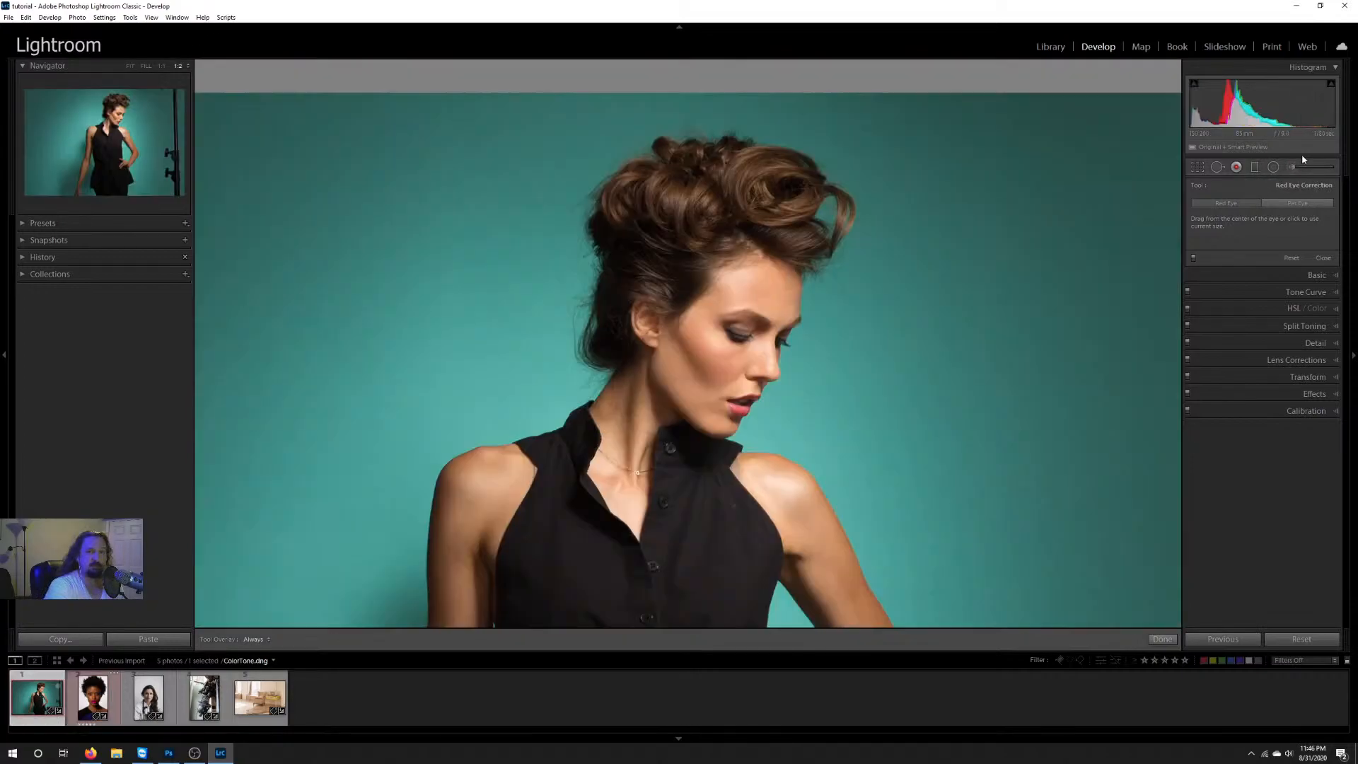
{"action": "left_click", "coordinate": [130, 66]}
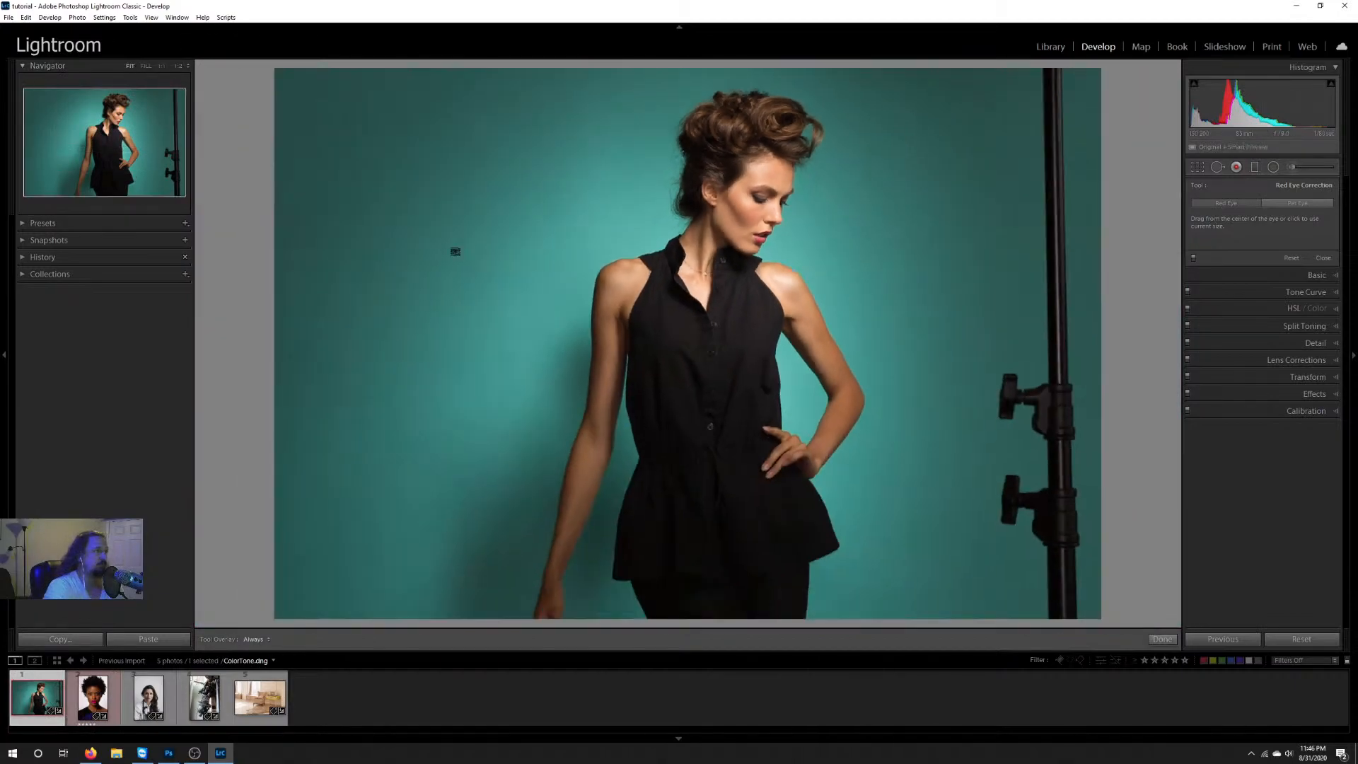
{"action": "left_click", "coordinate": [1256, 170]}
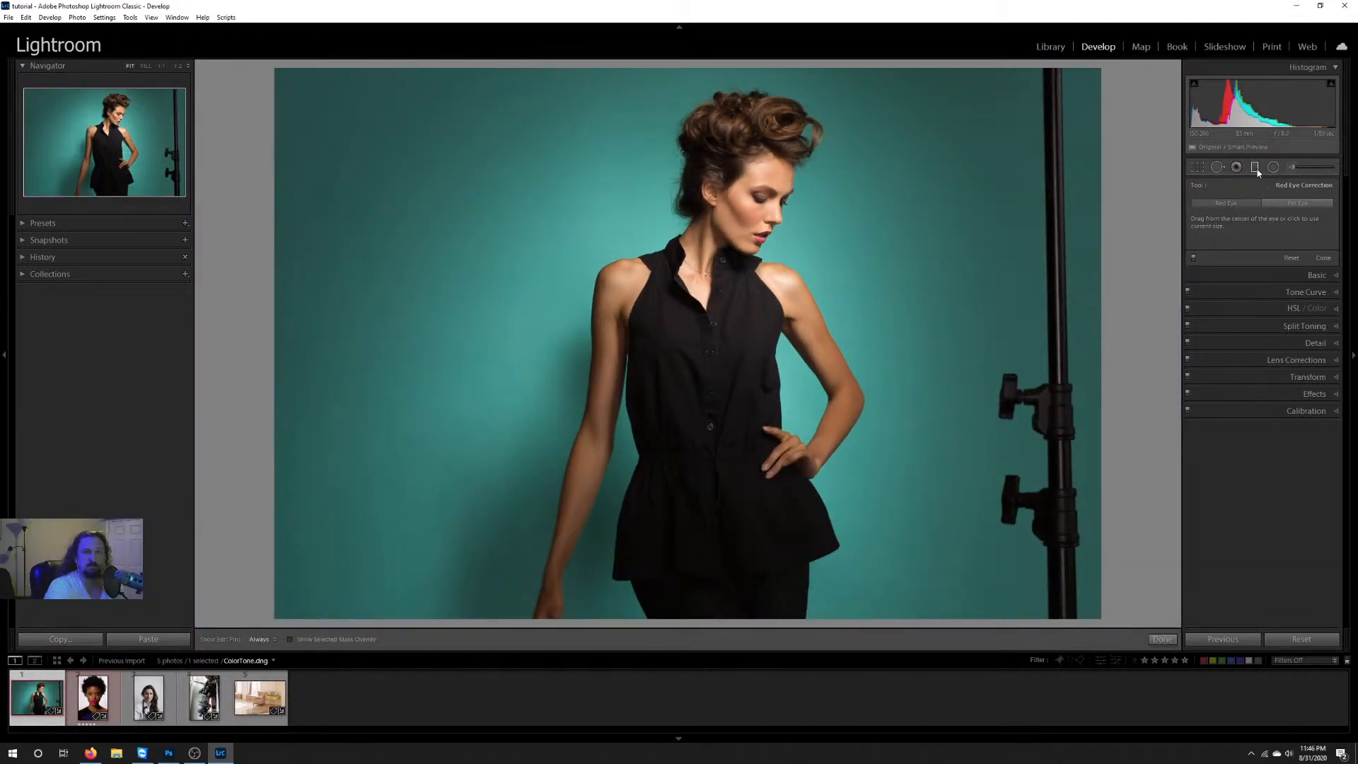
{"action": "left_click", "coordinate": [1162, 639]}
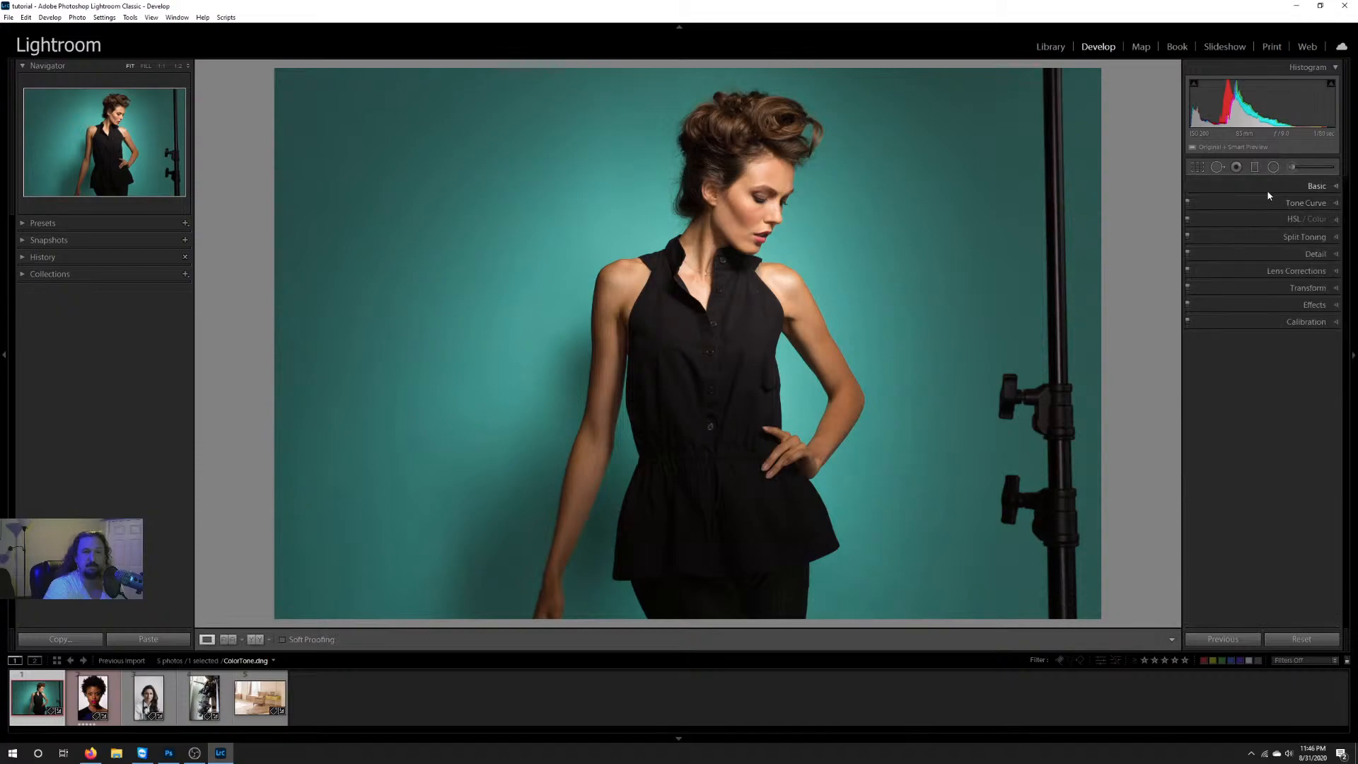
{"action": "left_click", "coordinate": [1256, 170]}
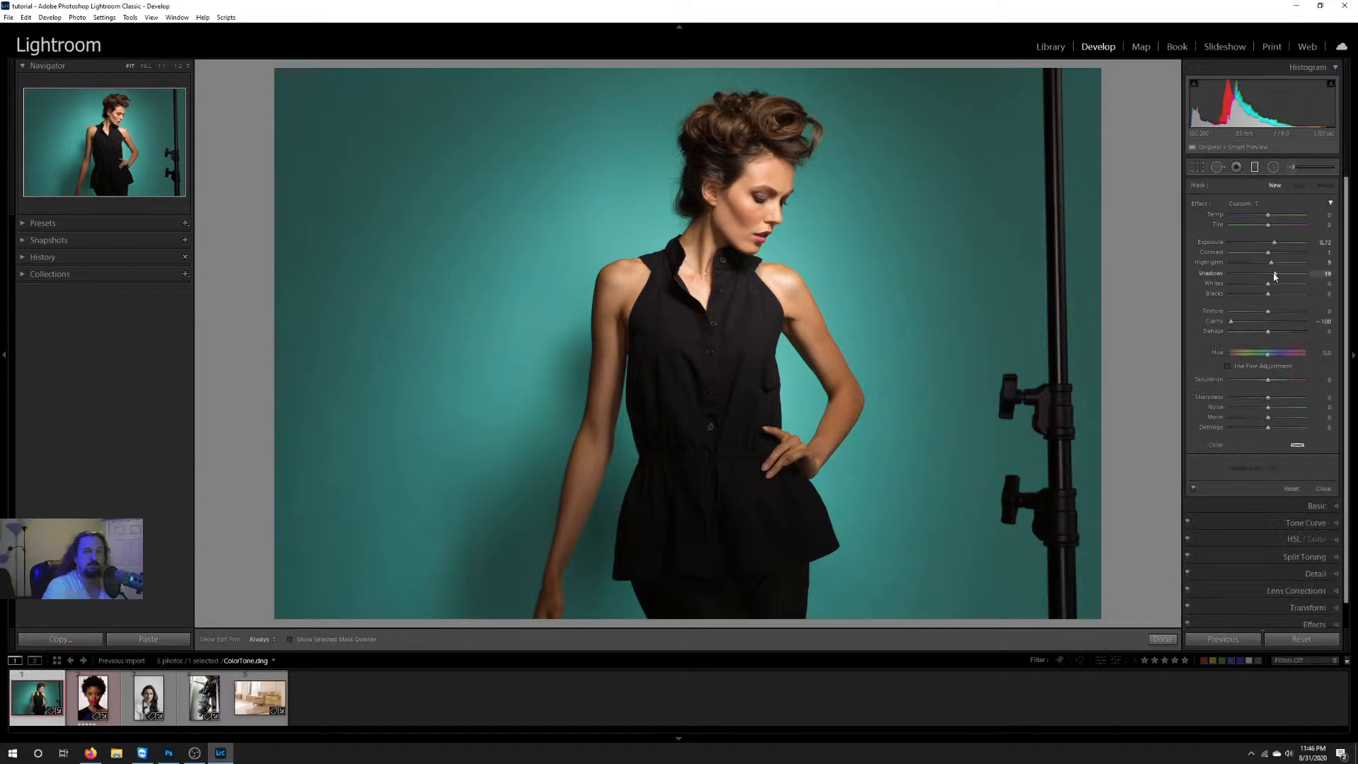
{"action": "left_click", "coordinate": [1241, 204]}
{"action": "left_click", "coordinate": [1240, 205]}
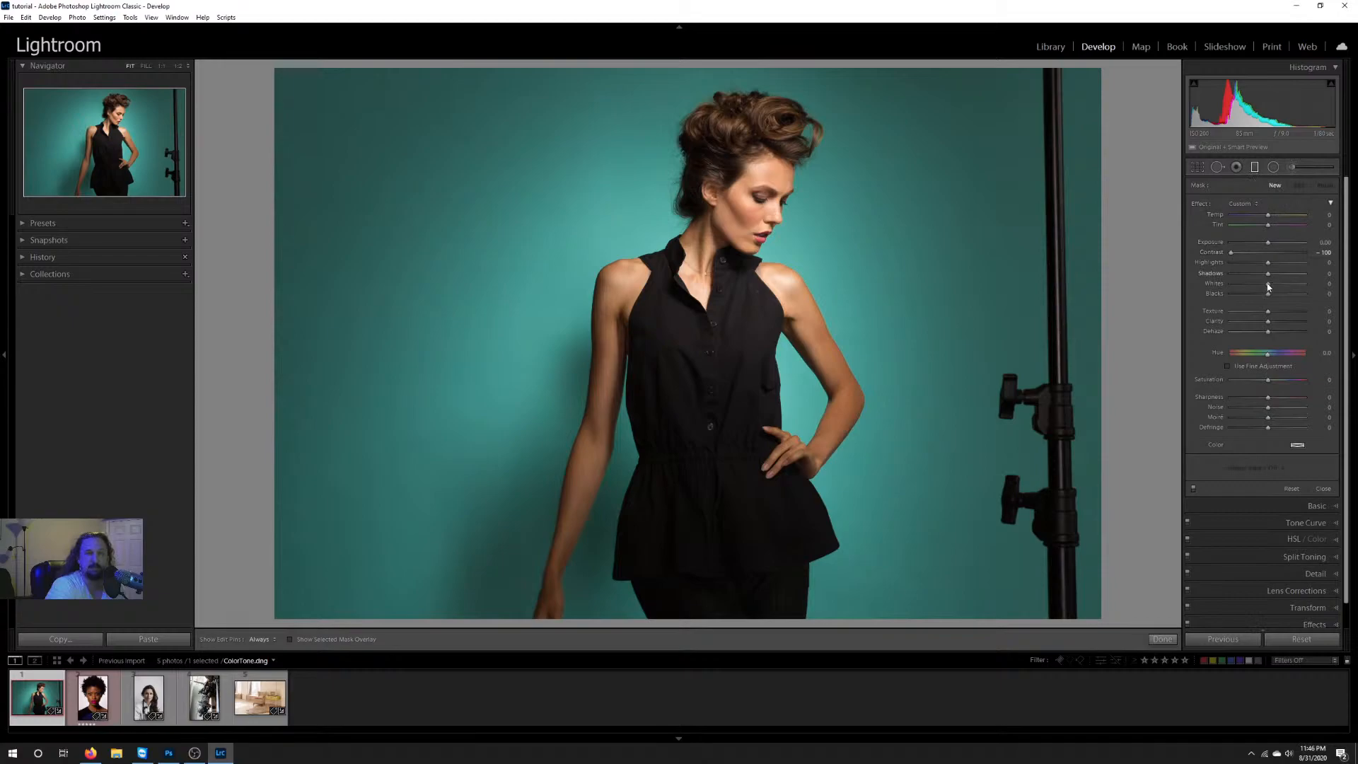
{"action": "left_click_drag", "start_coordinate": [1269, 294], "coordinate": [1312, 333]}
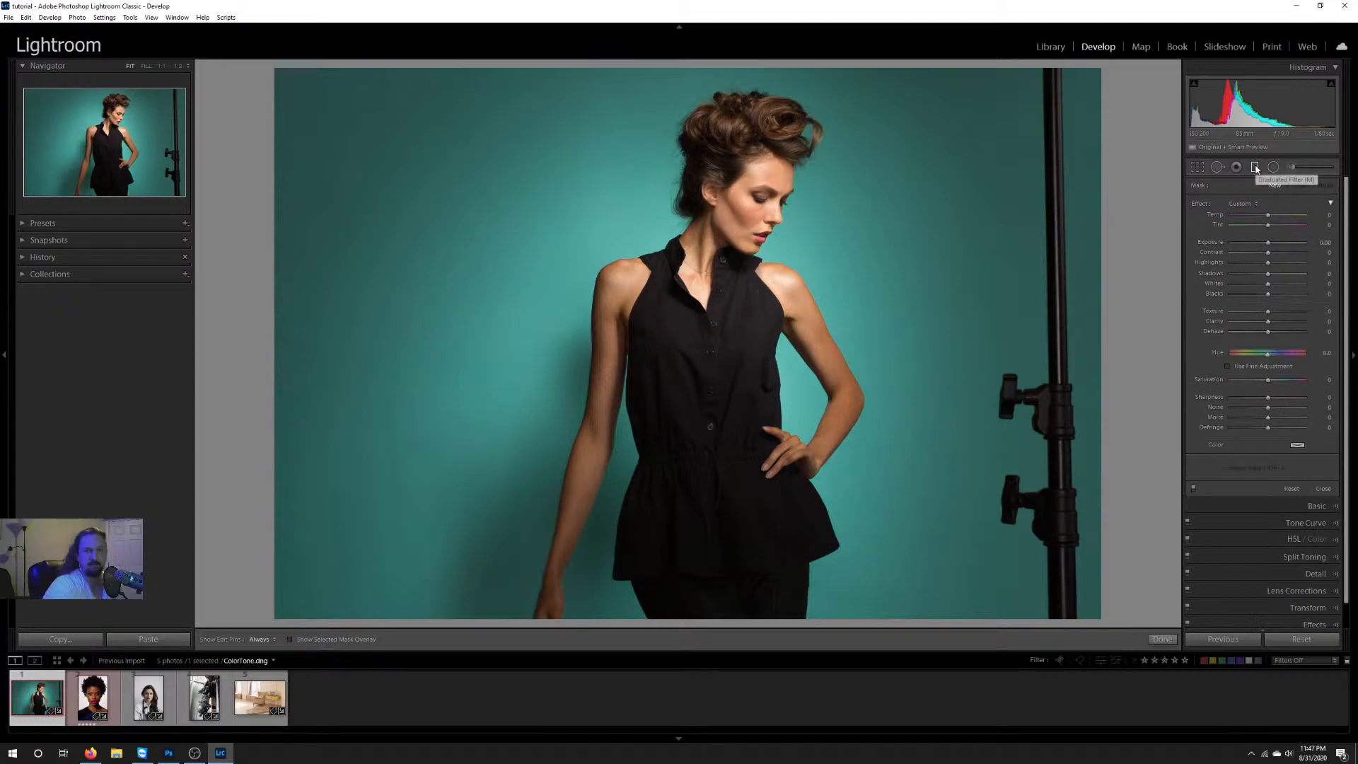
Step: Apply a diagonal graduated filter from the photo's upper-right corner to the model's shoulder, tinted purple with hue 262
{"action": "left_click_drag", "start_coordinate": [1108, 71], "coordinate": [591, 303]}
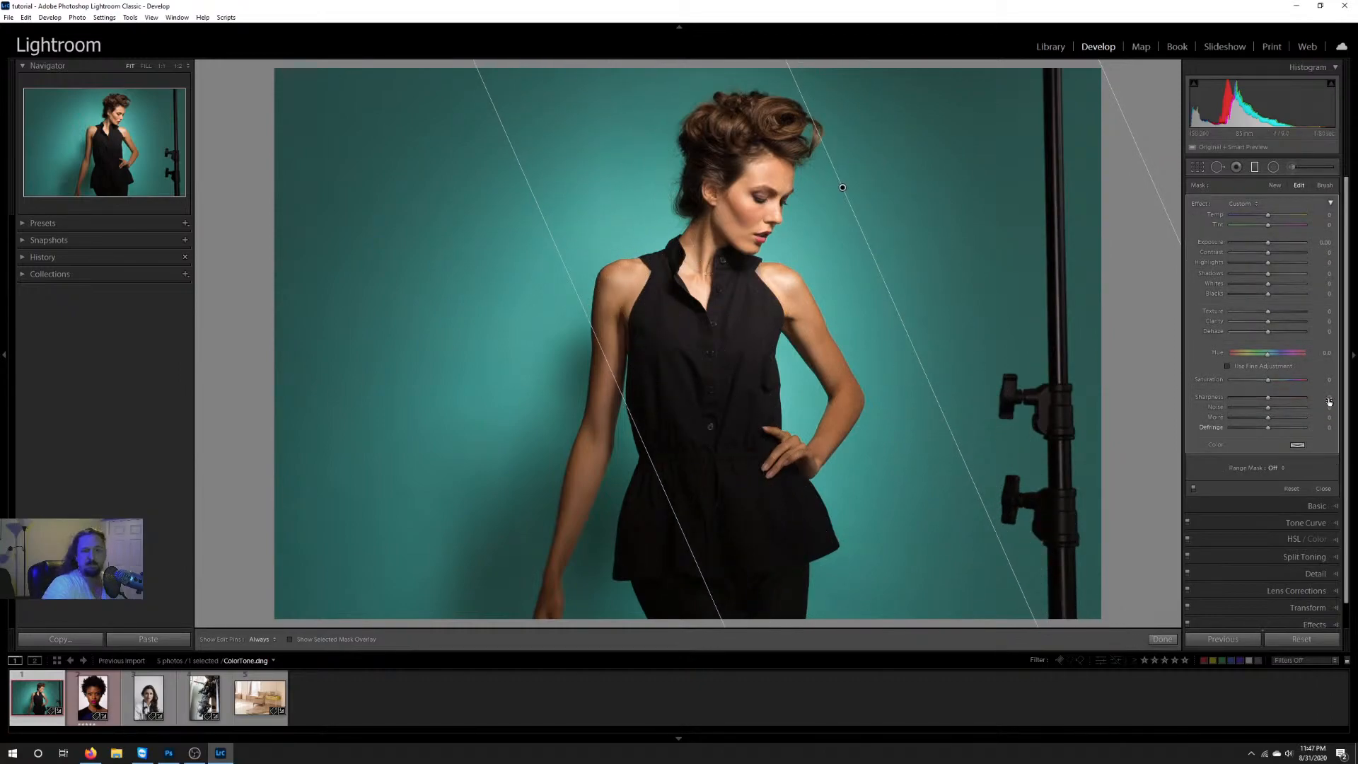
{"action": "left_click", "coordinate": [1296, 447]}
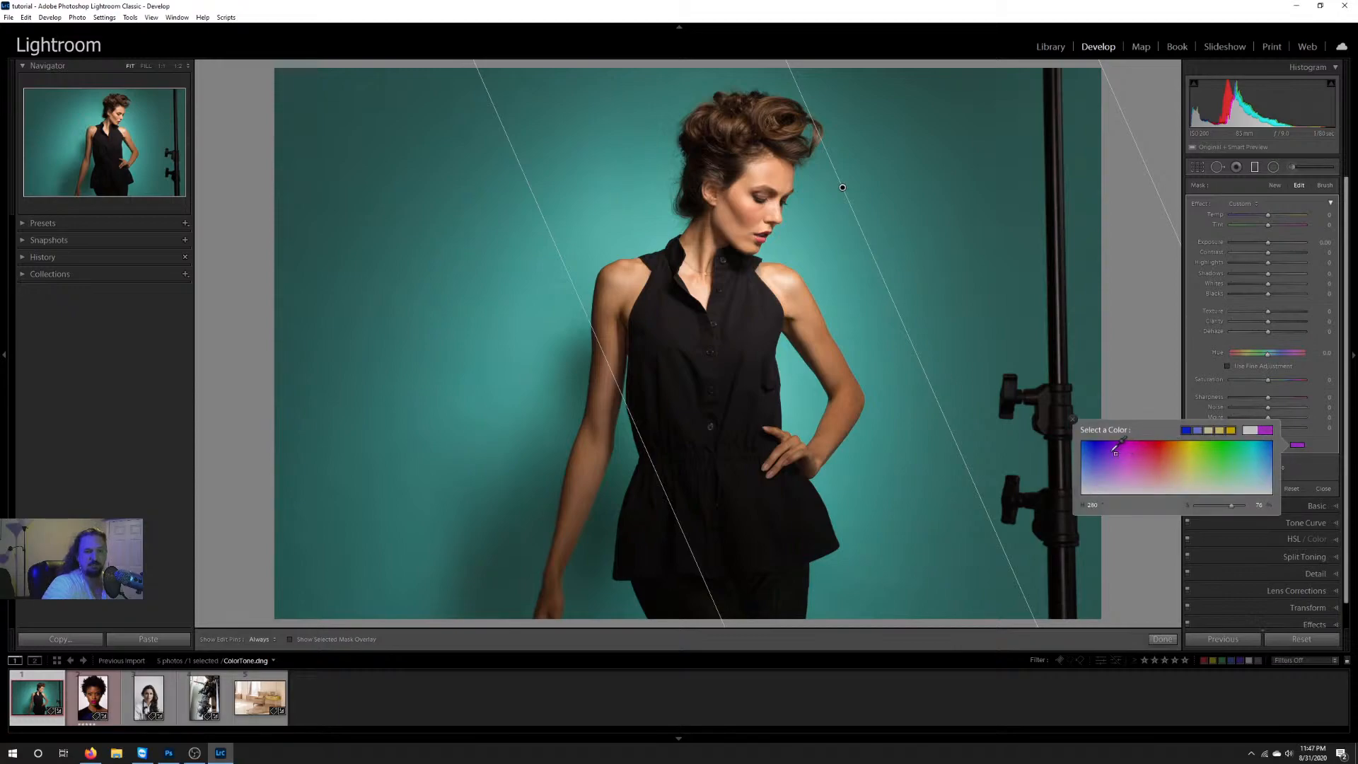
{"action": "left_click", "coordinate": [1110, 448]}
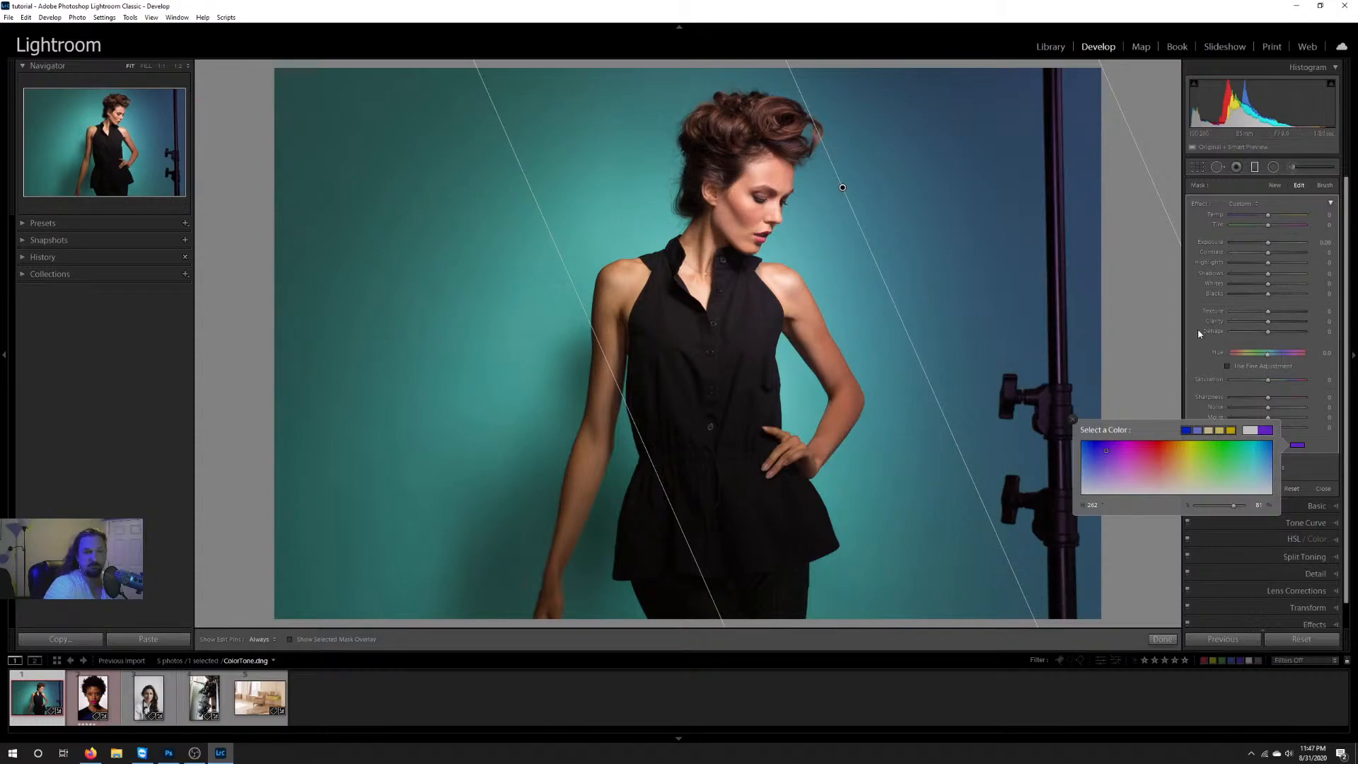
{"action": "left_click", "coordinate": [1197, 348]}
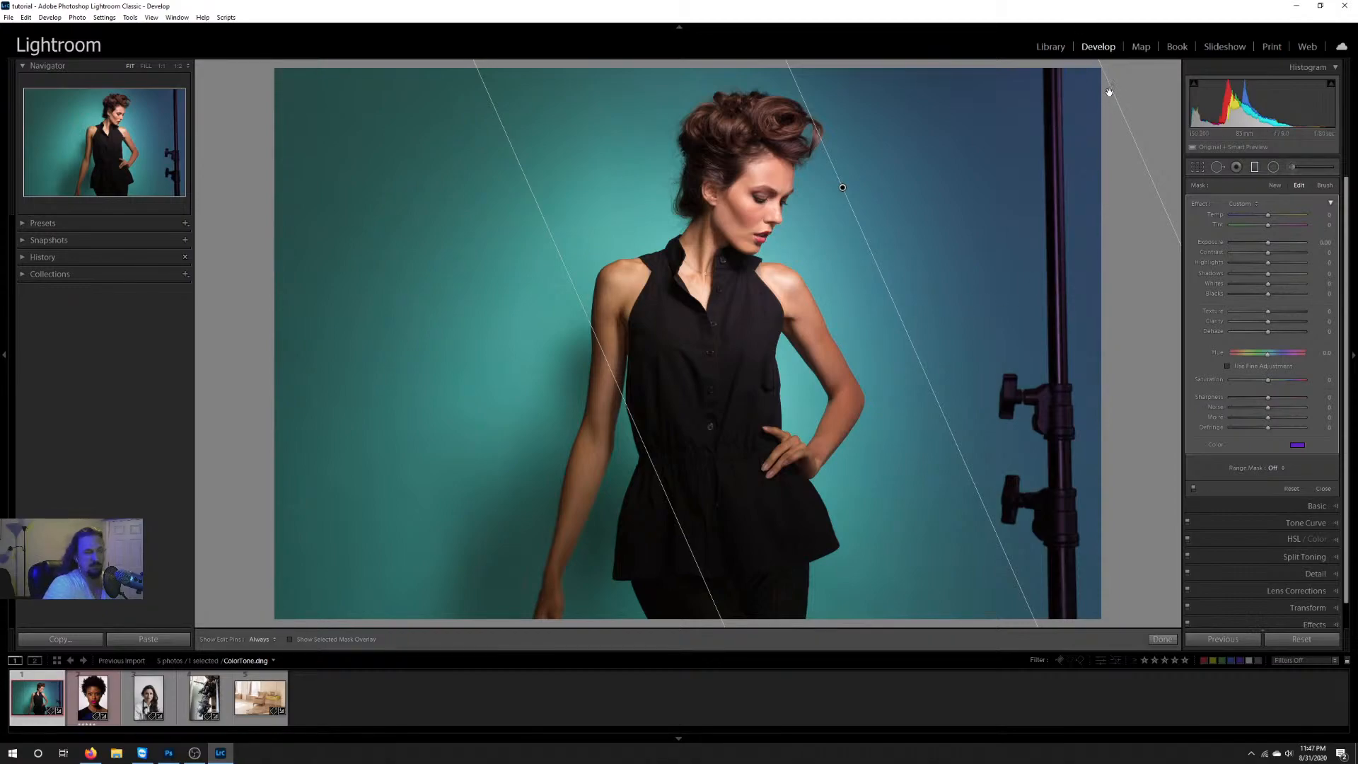
{"action": "left_click", "coordinate": [1162, 639]}
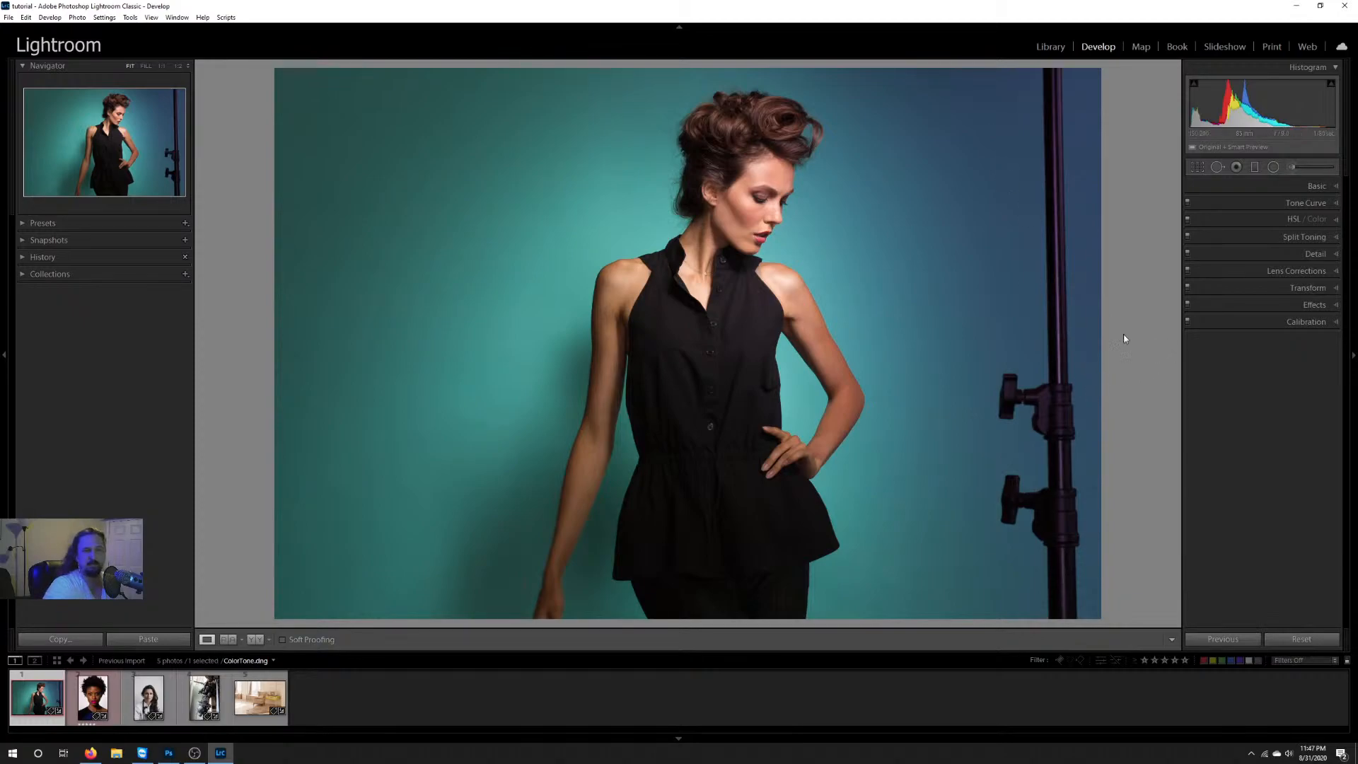
Step: Reselect the diagonal graduated filter and remove its purple tint by setting the colour saturation to 0
{"action": "left_click", "coordinate": [1256, 168]}
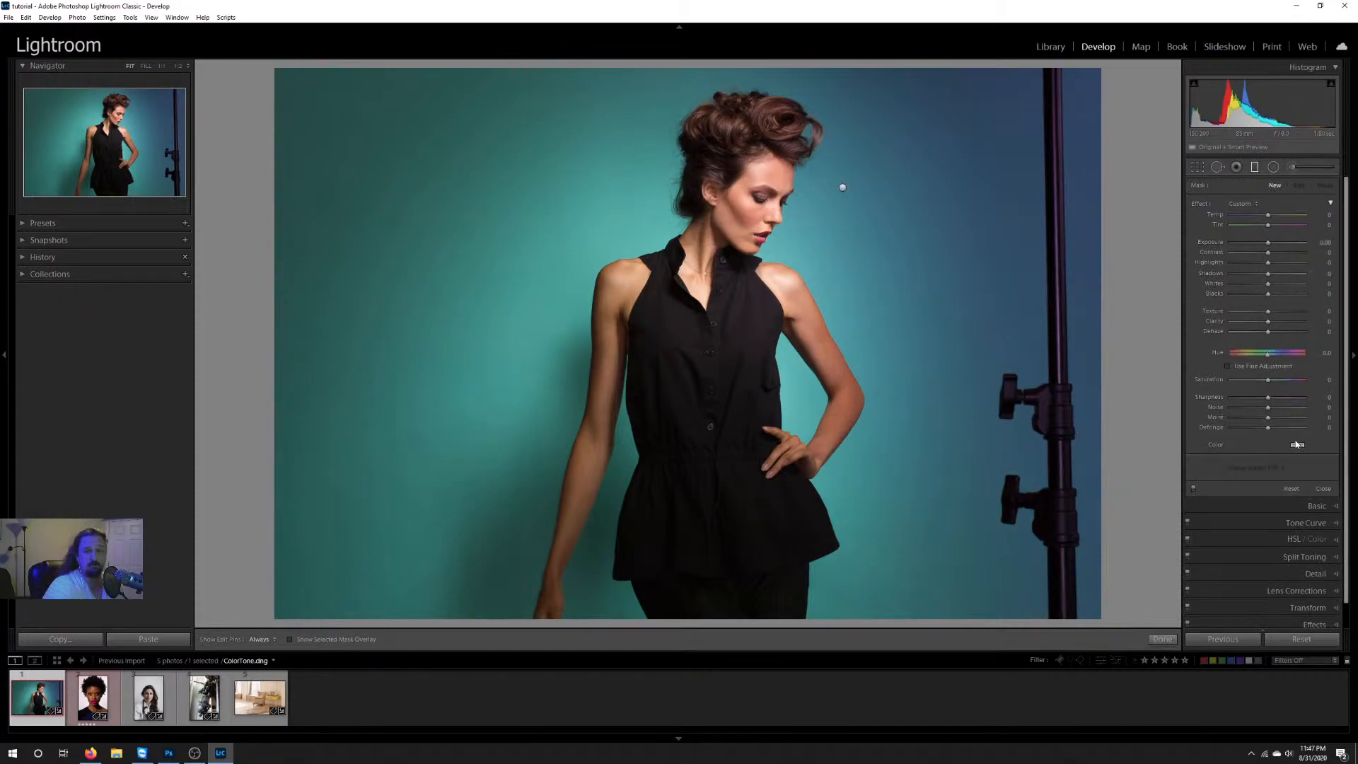
{"action": "left_click", "coordinate": [842, 185]}
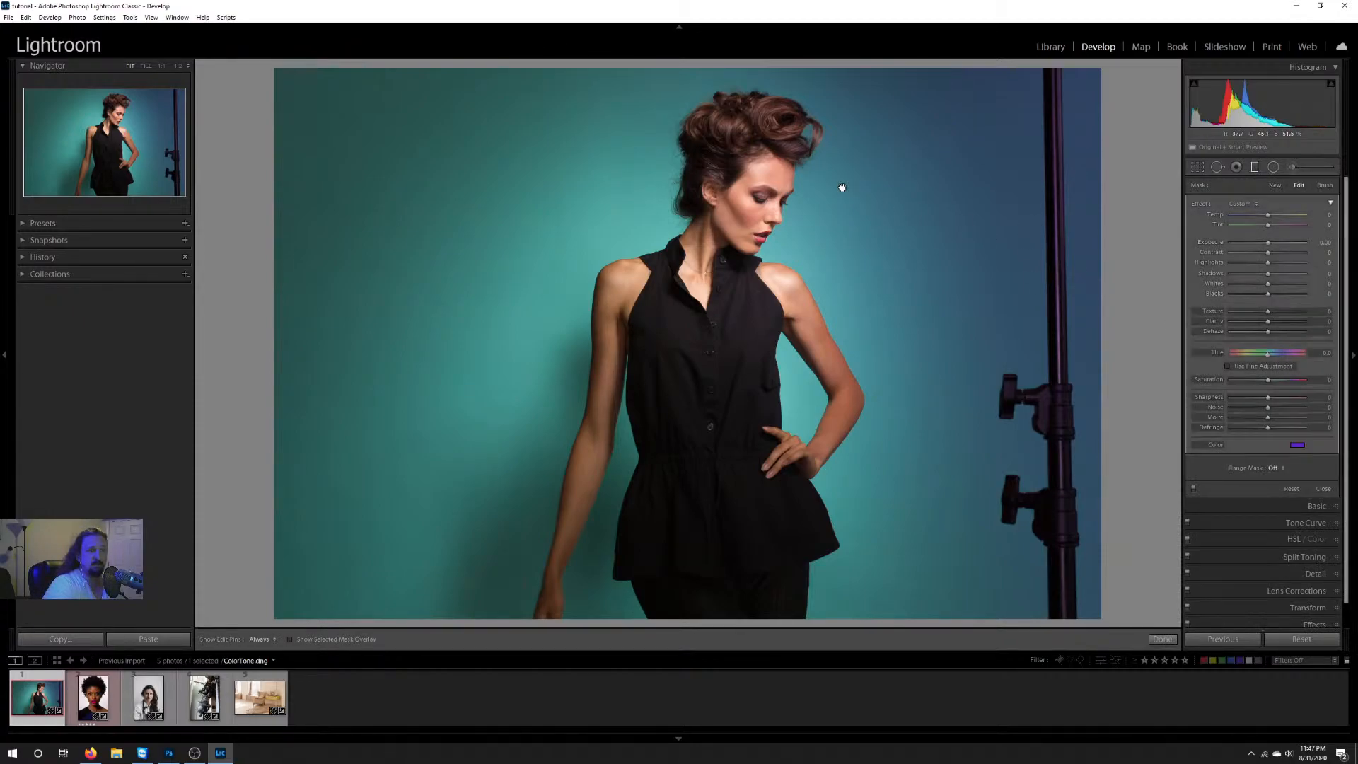
{"action": "left_click", "coordinate": [1297, 447]}
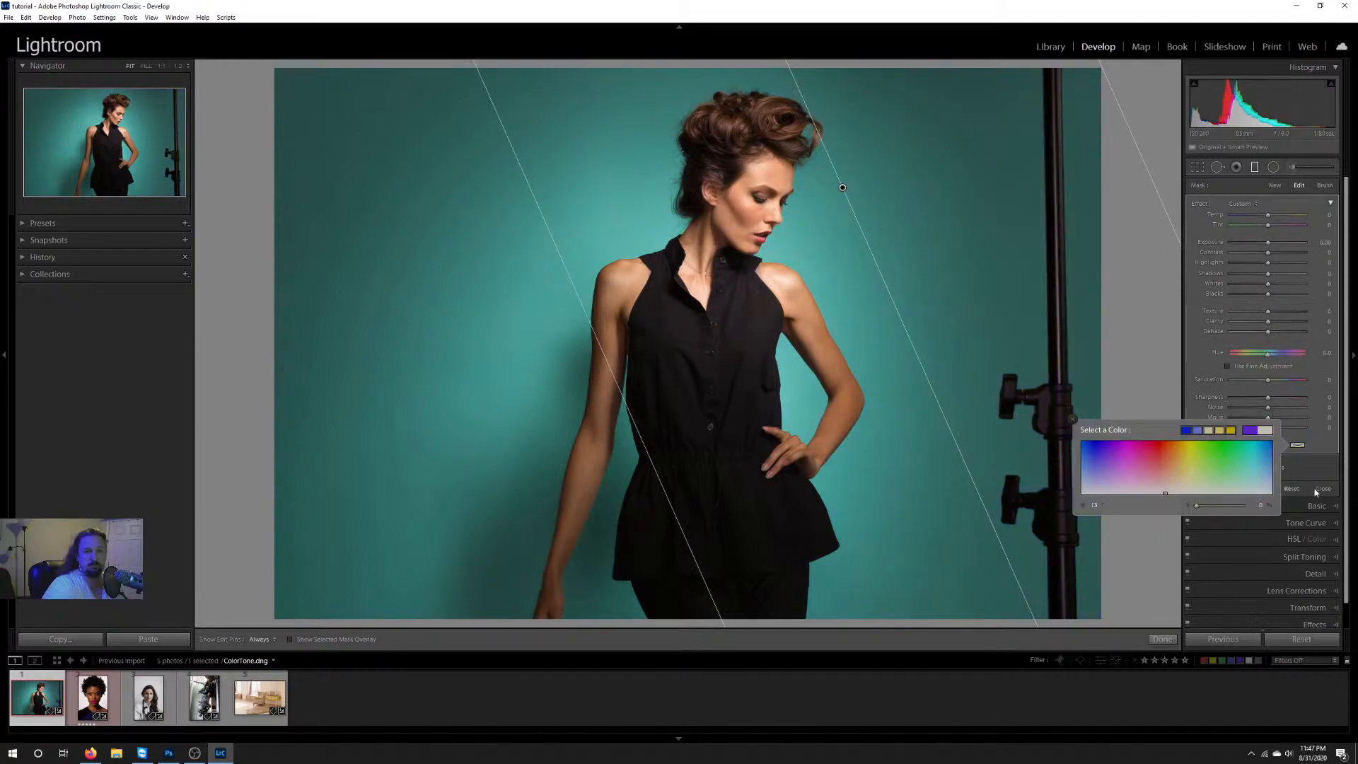
Step: Try darkening the graduated filter's area by lowering its exposure, and reset the exposure to 0
{"action": "left_click", "coordinate": [1311, 460]}
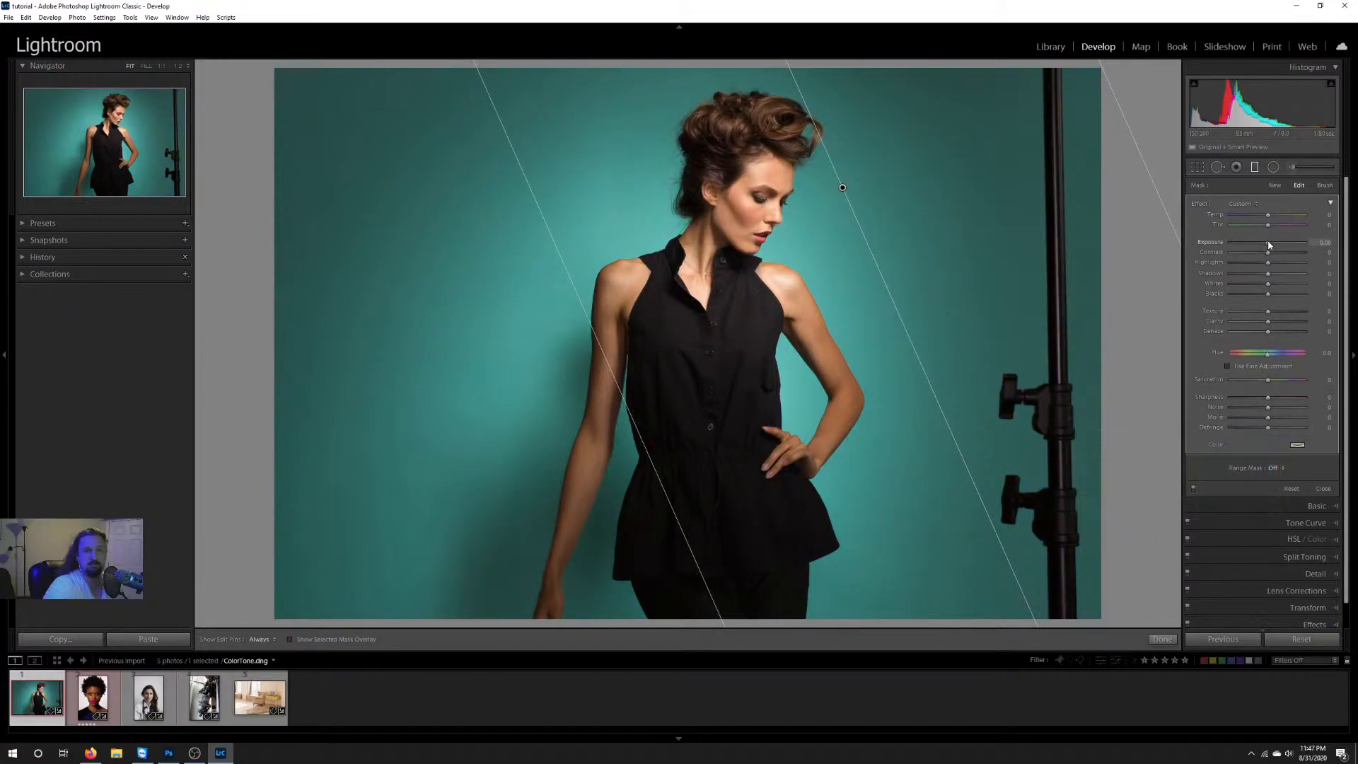
{"action": "left_click_drag", "start_coordinate": [1268, 244], "coordinate": [1248, 244]}
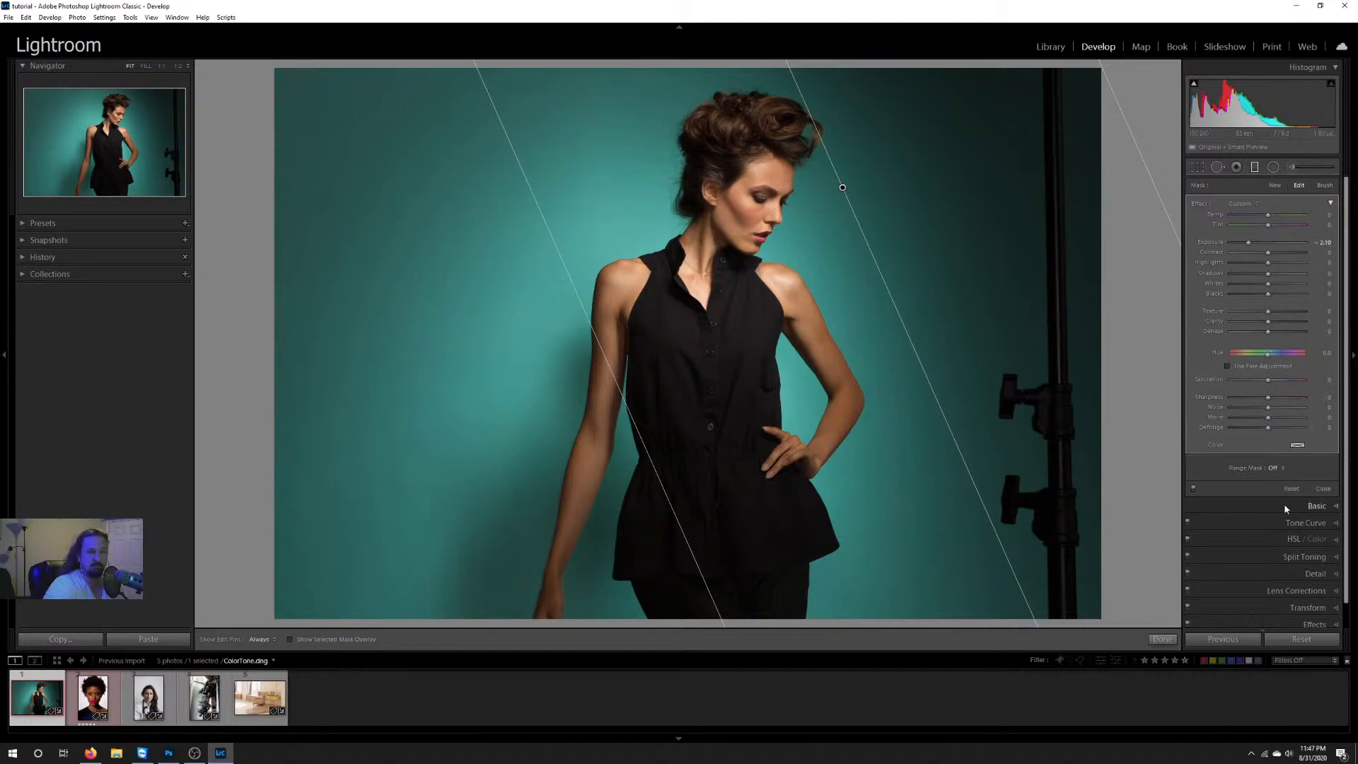
{"action": "double_click", "coordinate": [1250, 244]}
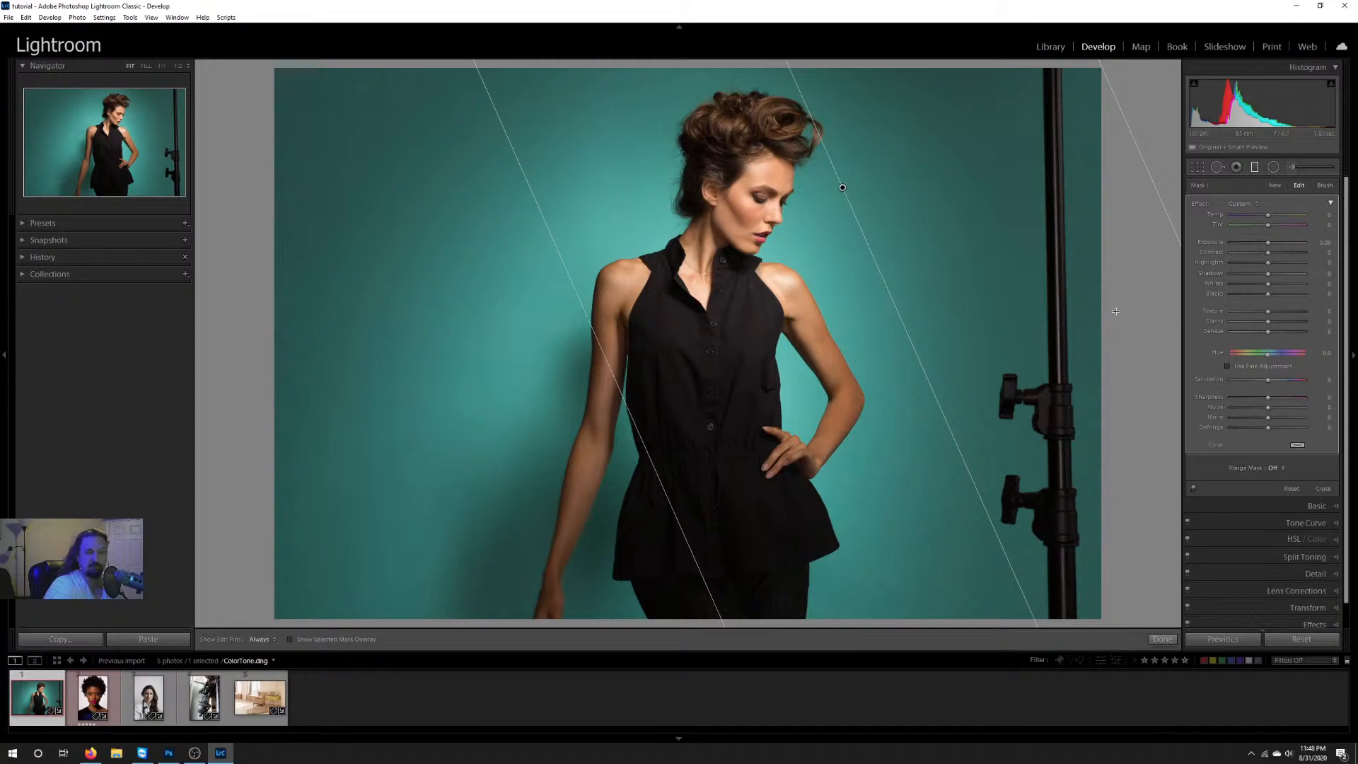
Step: Try red and yellow tints on the graduated filter, return the colour saturation to 0, and close the tool
{"action": "left_click", "coordinate": [1297, 444]}
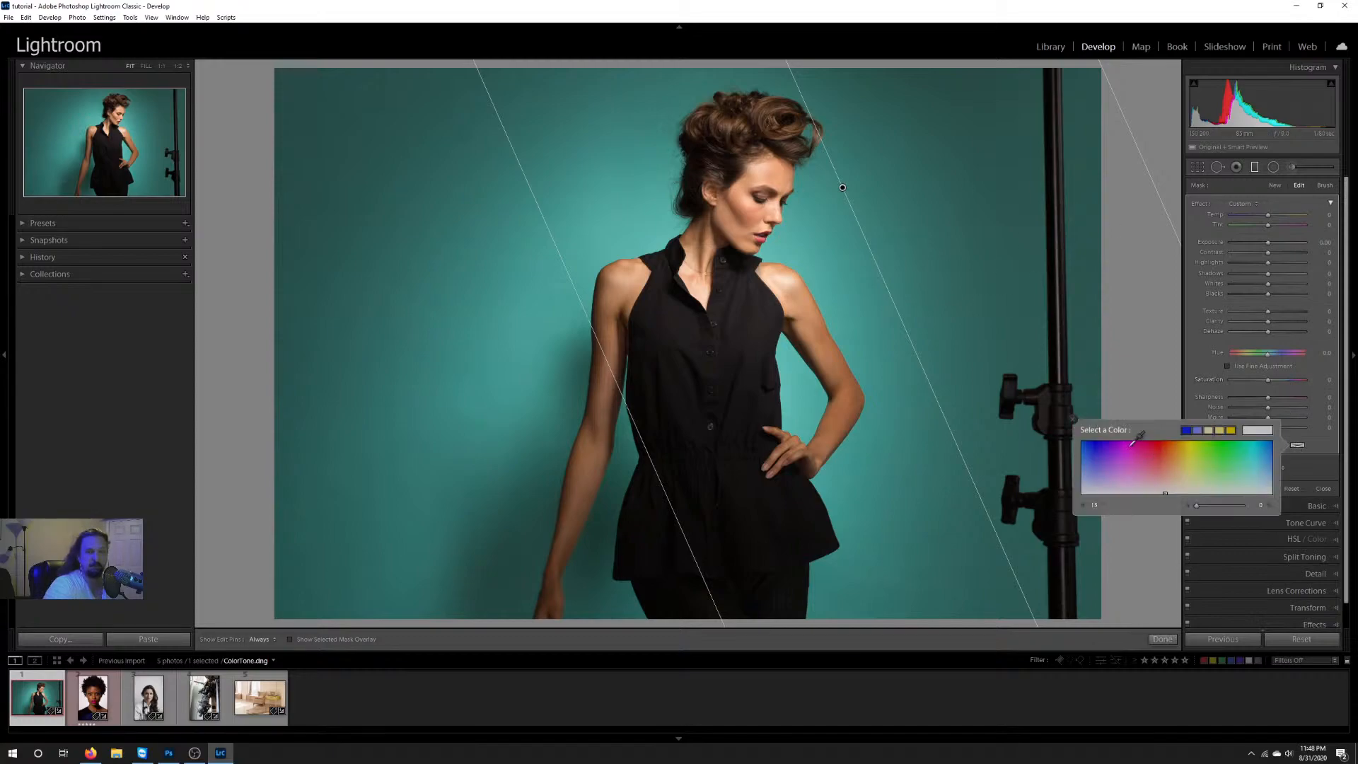
{"action": "left_click", "coordinate": [1160, 448]}
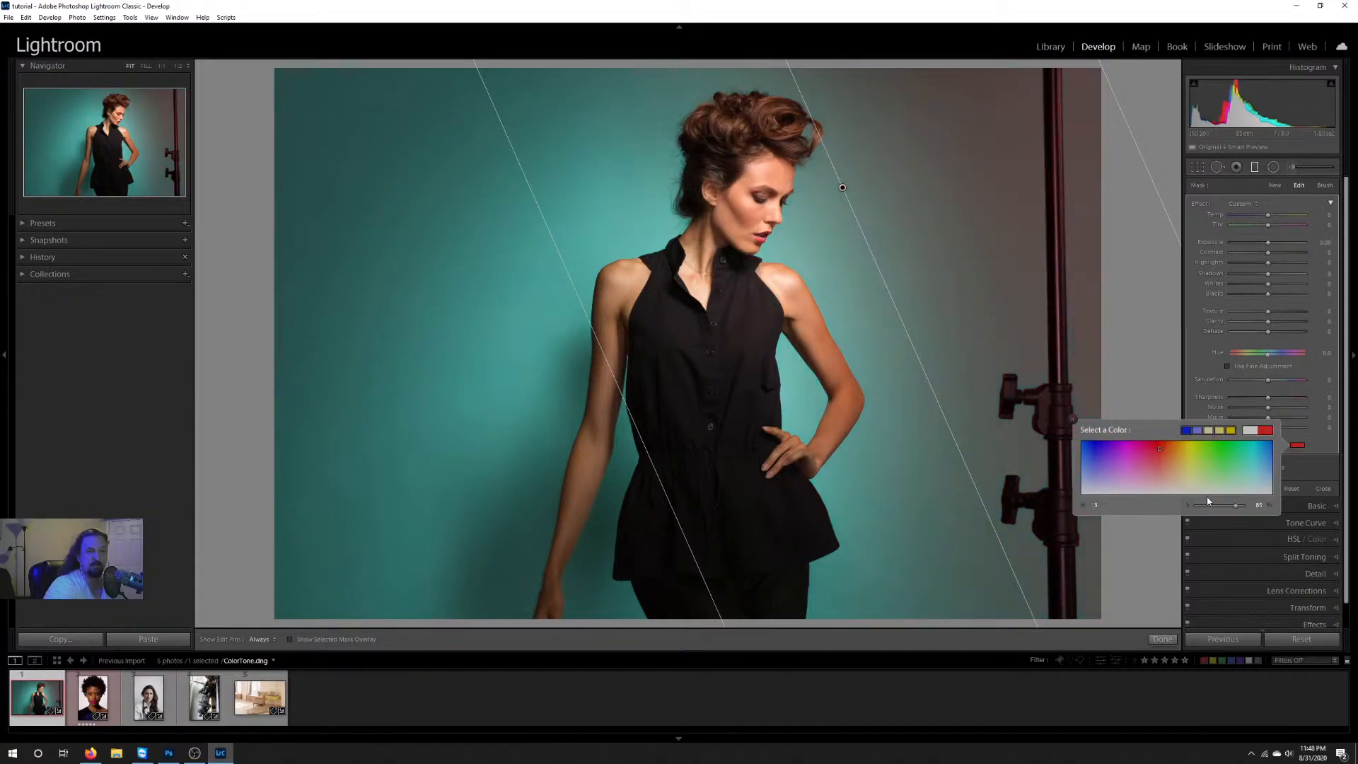
{"action": "left_click", "coordinate": [1186, 453]}
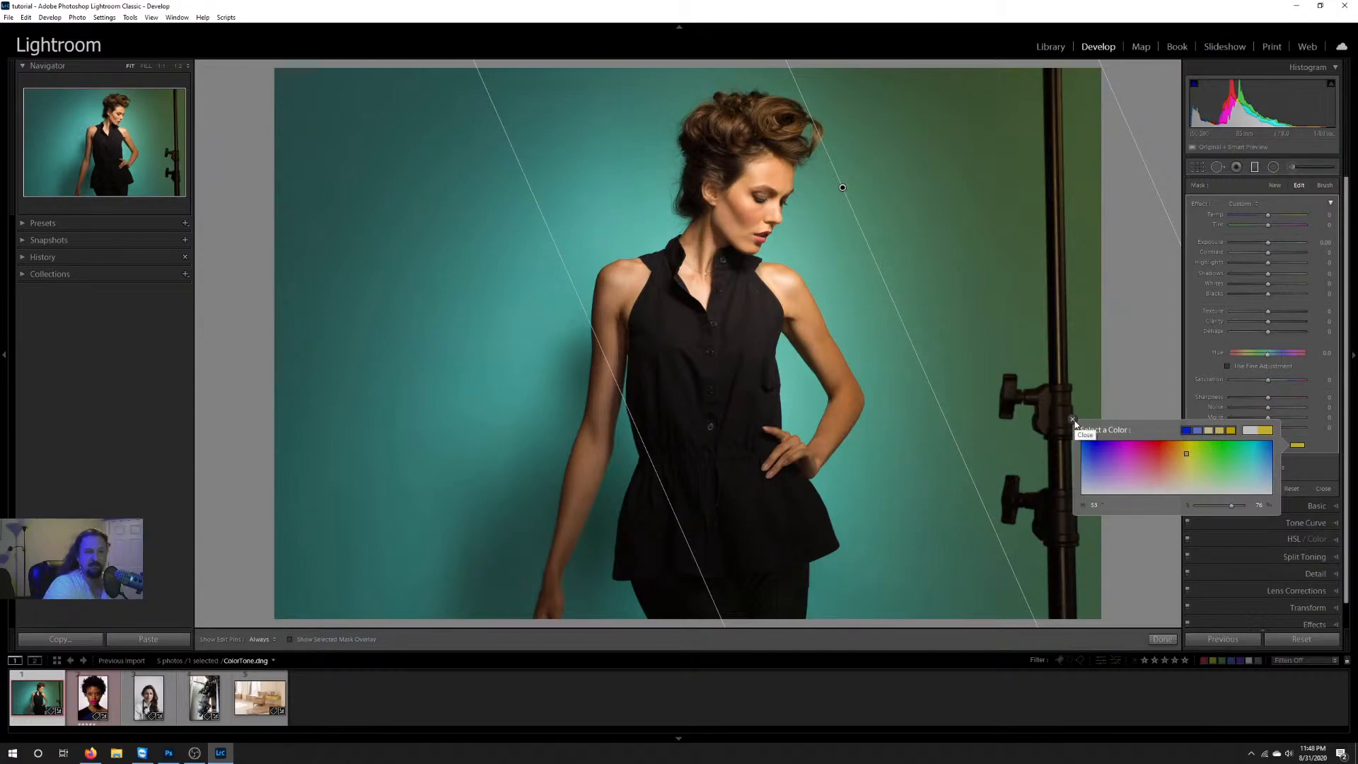
{"action": "left_click", "coordinate": [1231, 493]}
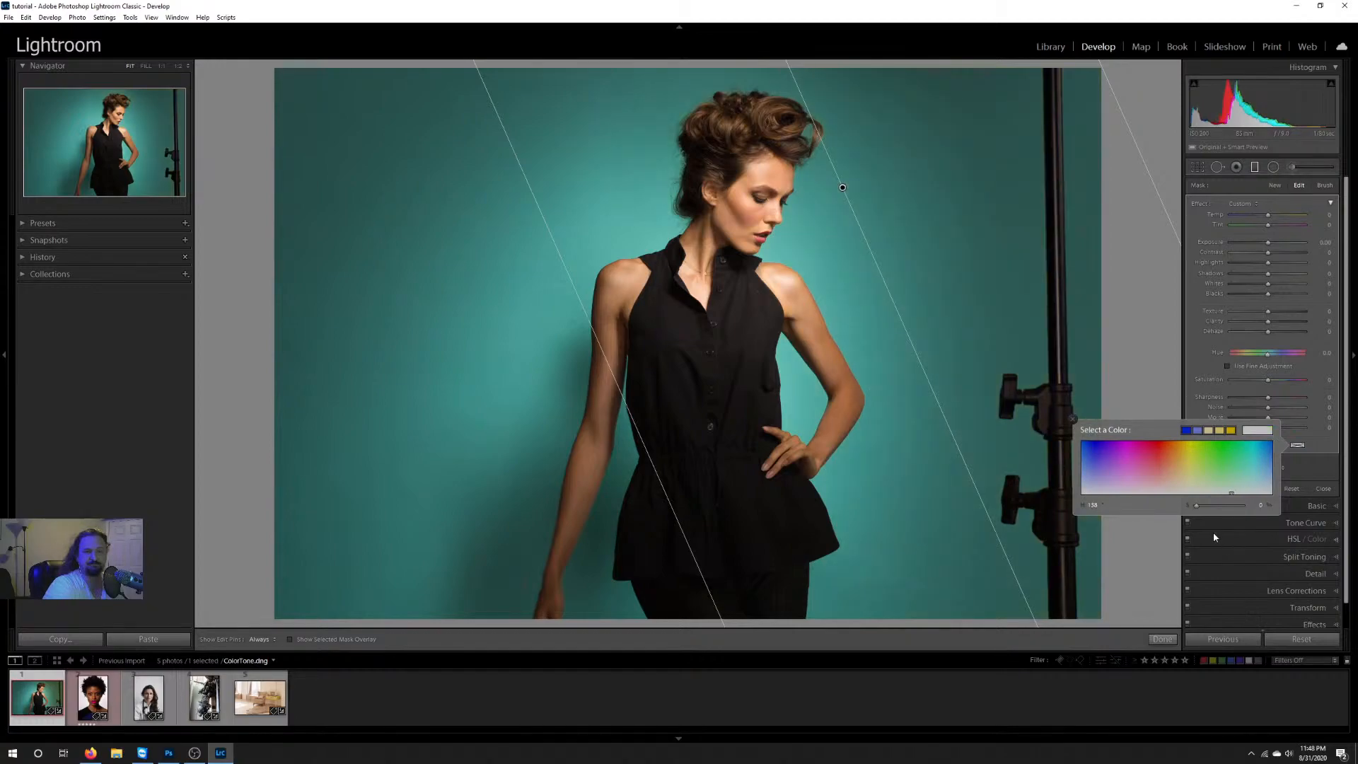
{"action": "left_click", "coordinate": [1073, 419]}
{"action": "left_click", "coordinate": [1164, 638]}
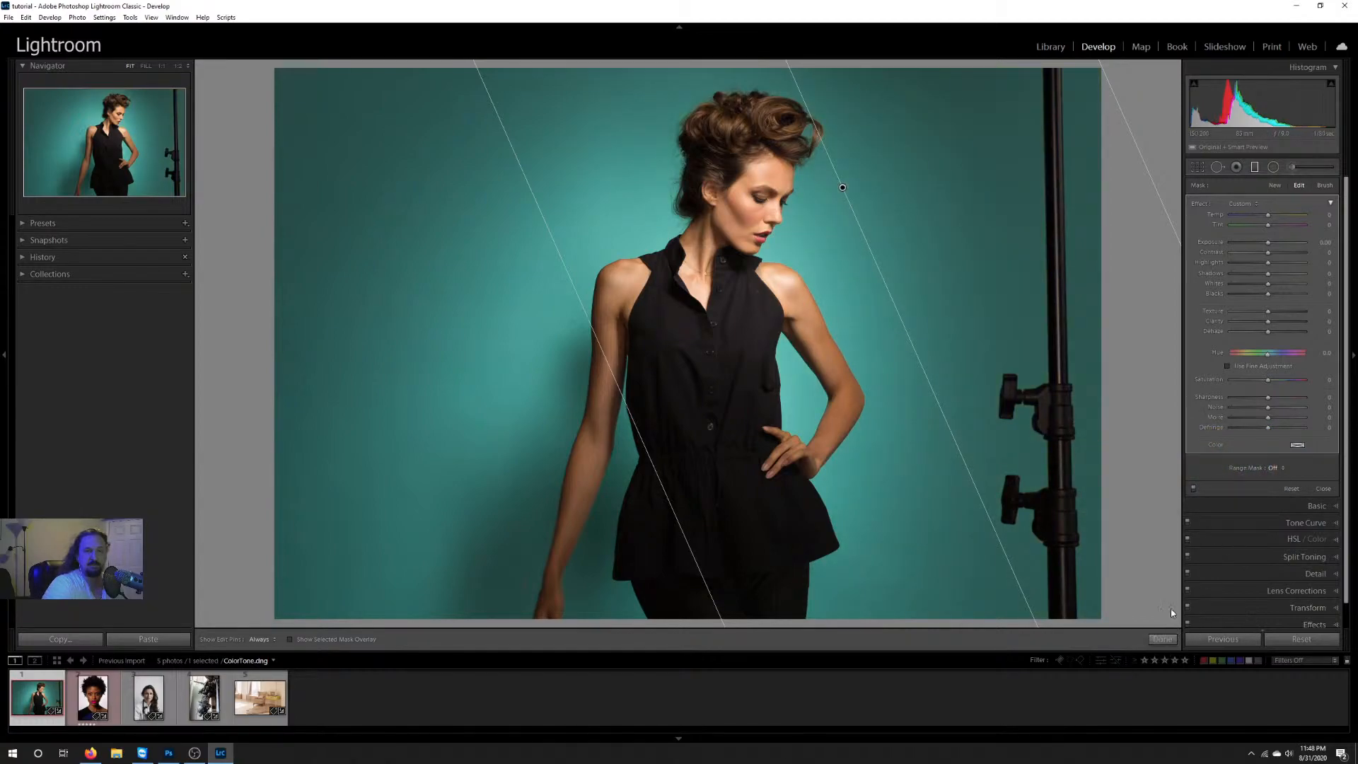
Step: Open the Radial Filter and draw a large circle centred on the model's torso
{"action": "left_click", "coordinate": [1271, 170]}
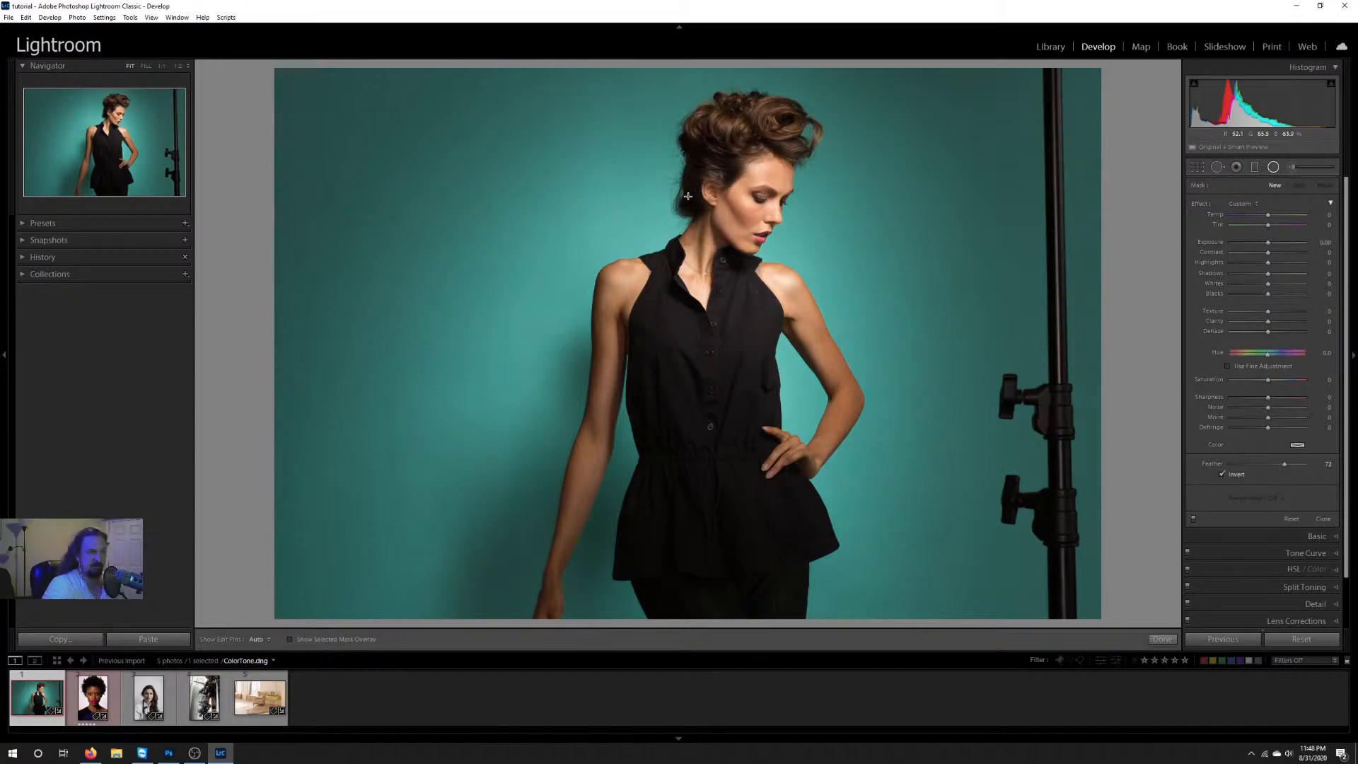
{"action": "left_click_drag", "start_coordinate": [547, 128], "coordinate": [811, 438]}
{"action": "left_click_drag", "start_coordinate": [538, 134], "coordinate": [722, 339]}
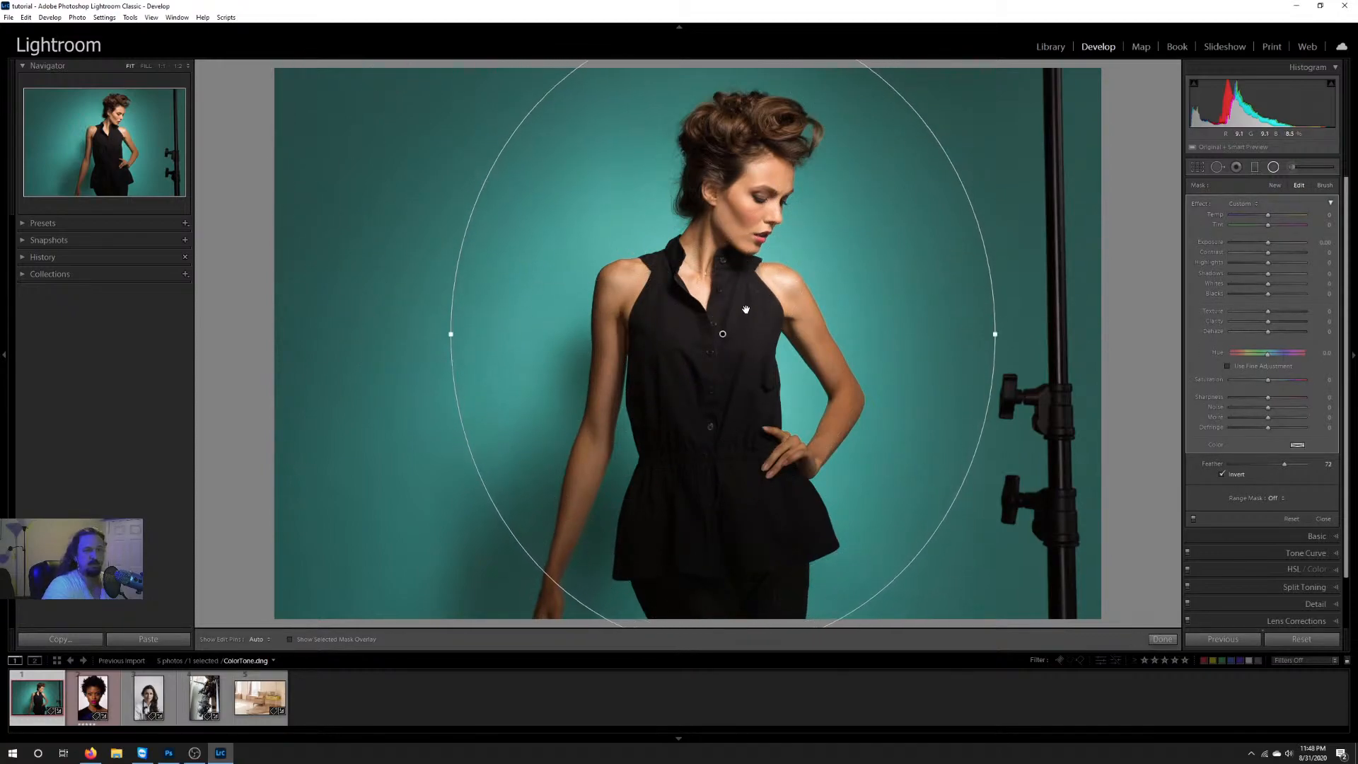
Step: Darken the backdrop outside the radial filter's circle with Invert off and exposure at about -0.9
{"action": "left_click_drag", "start_coordinate": [1268, 245], "coordinate": [1243, 245]}
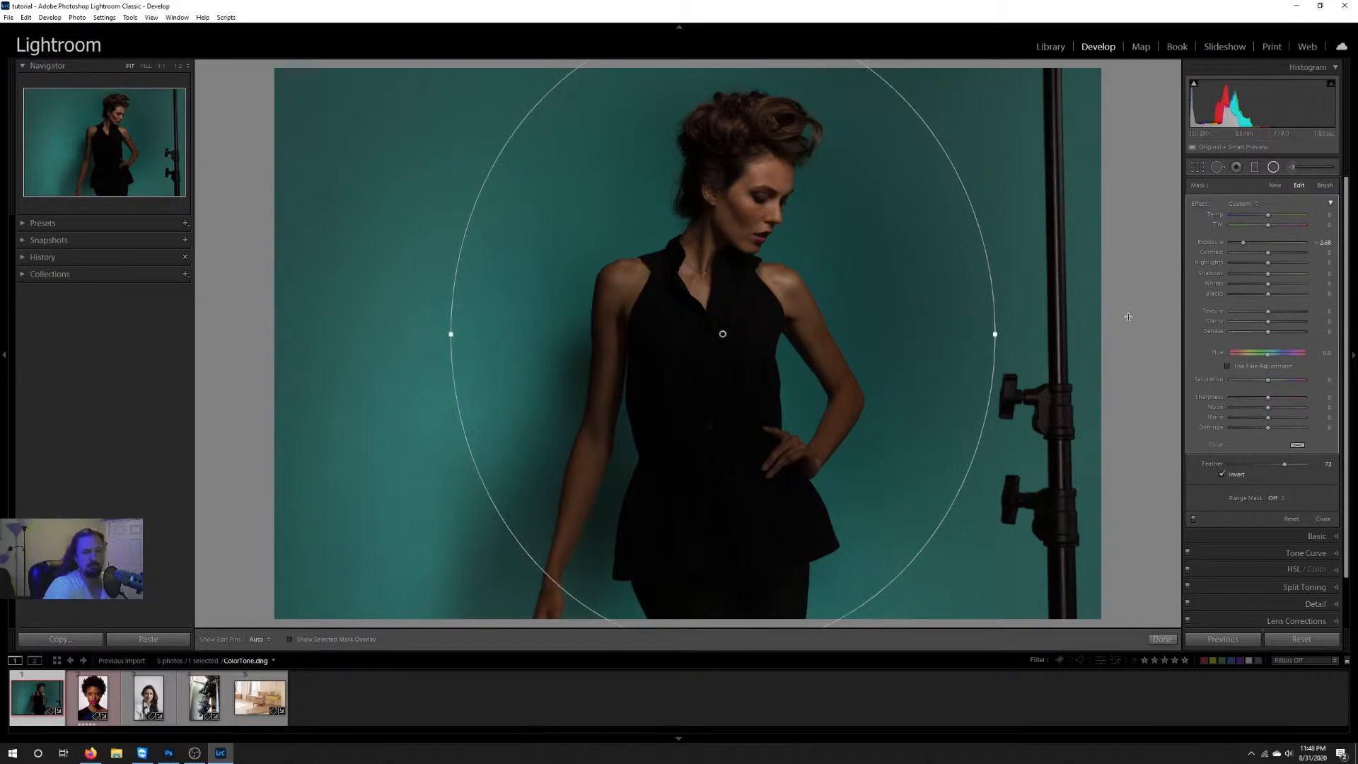
{"action": "left_click", "coordinate": [1222, 474]}
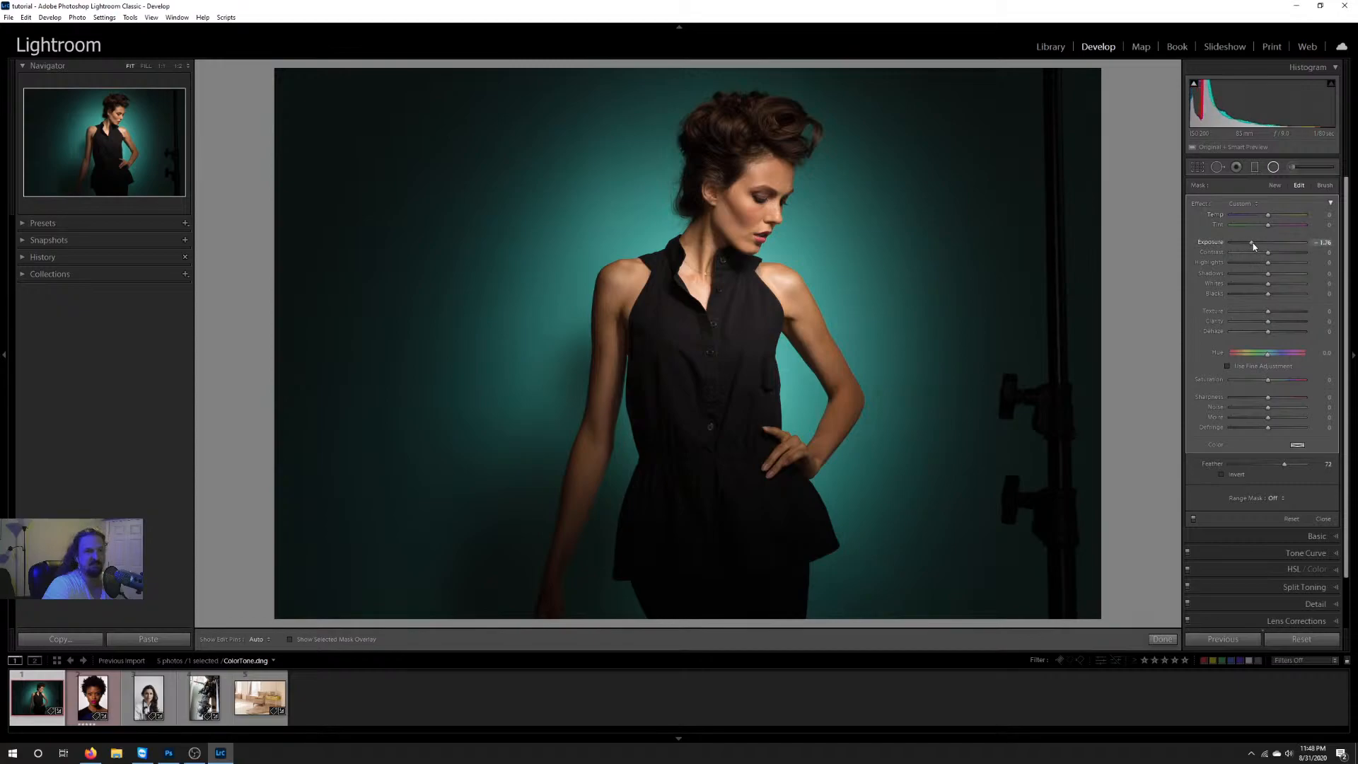
{"action": "left_click_drag", "start_coordinate": [1247, 246], "coordinate": [1260, 246]}
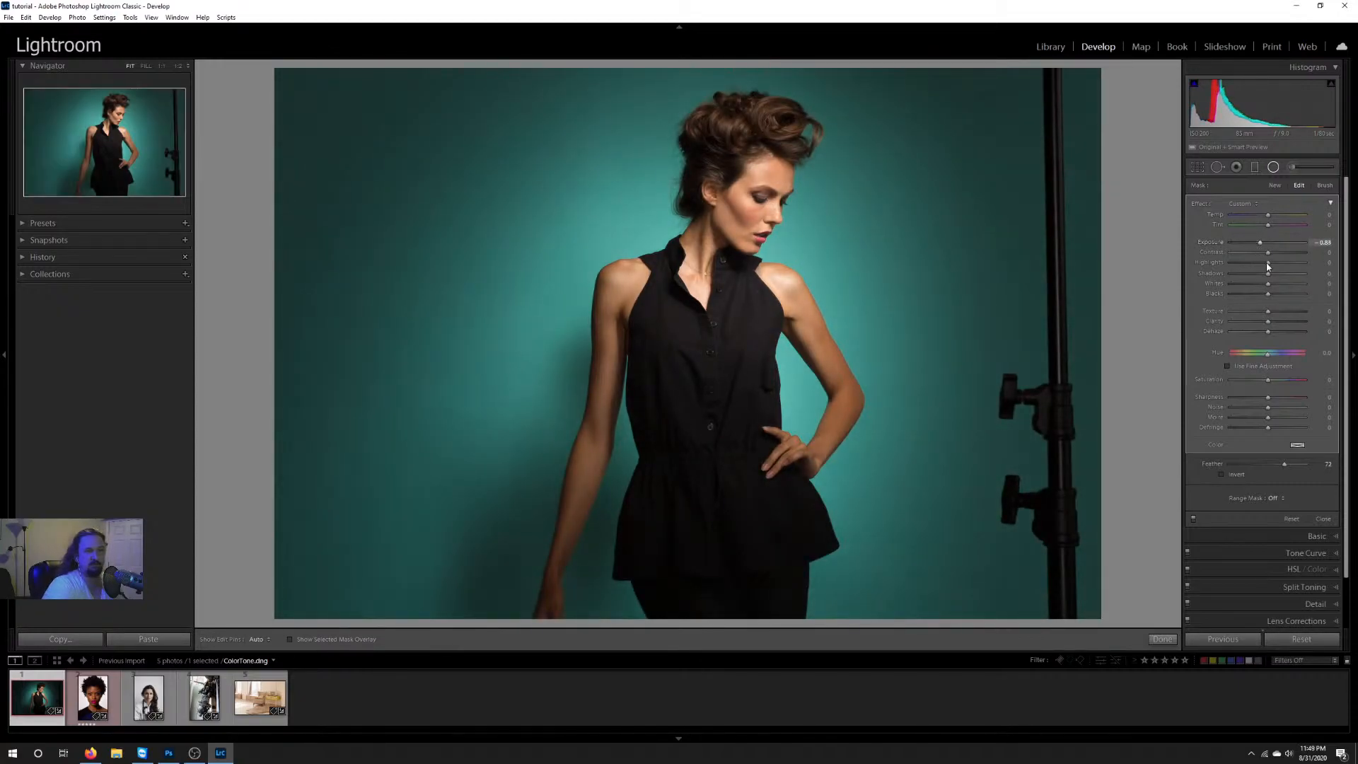
Step: Try an orange tint on the radial filter, return the colour saturation to 0, and close the tool
{"action": "left_click", "coordinate": [1297, 444]}
{"action": "left_click", "coordinate": [1170, 463]}
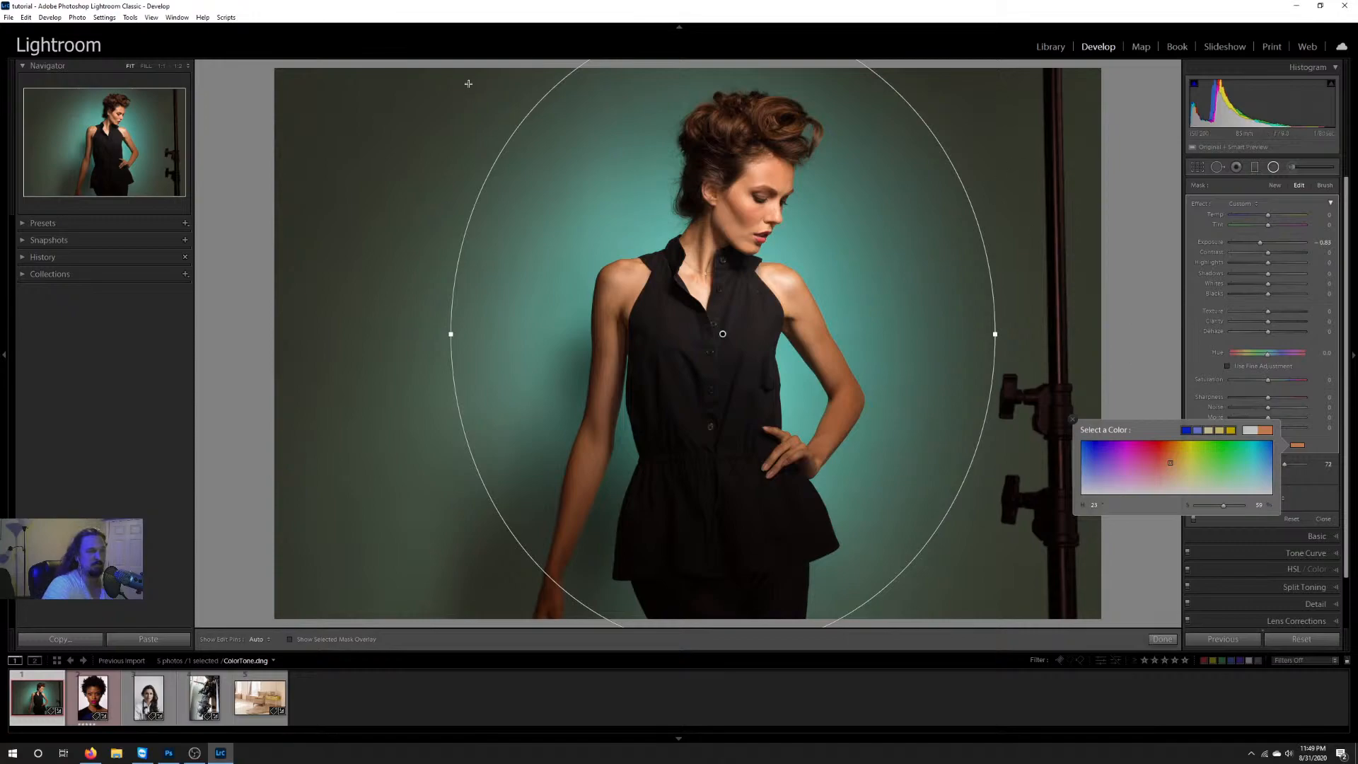
{"action": "left_click", "coordinate": [1217, 493]}
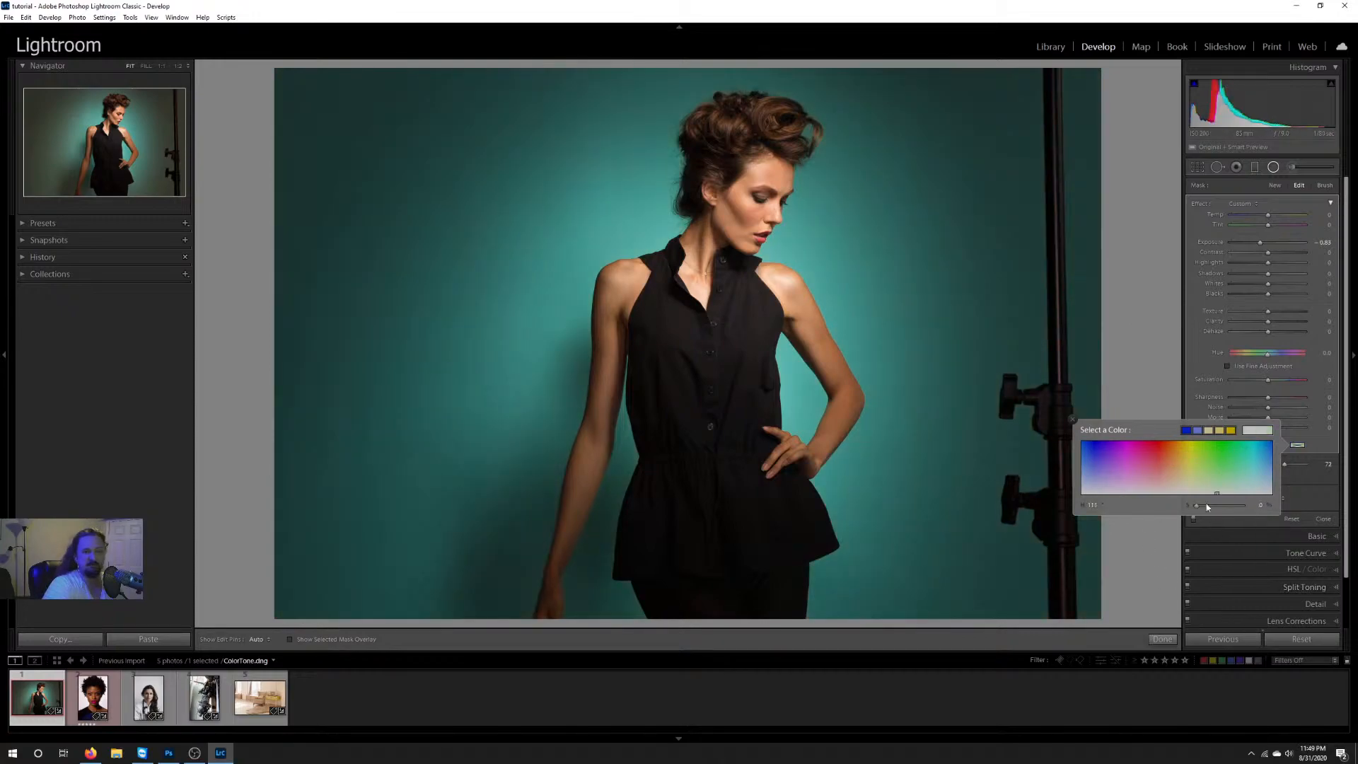
{"action": "left_click", "coordinate": [1073, 420]}
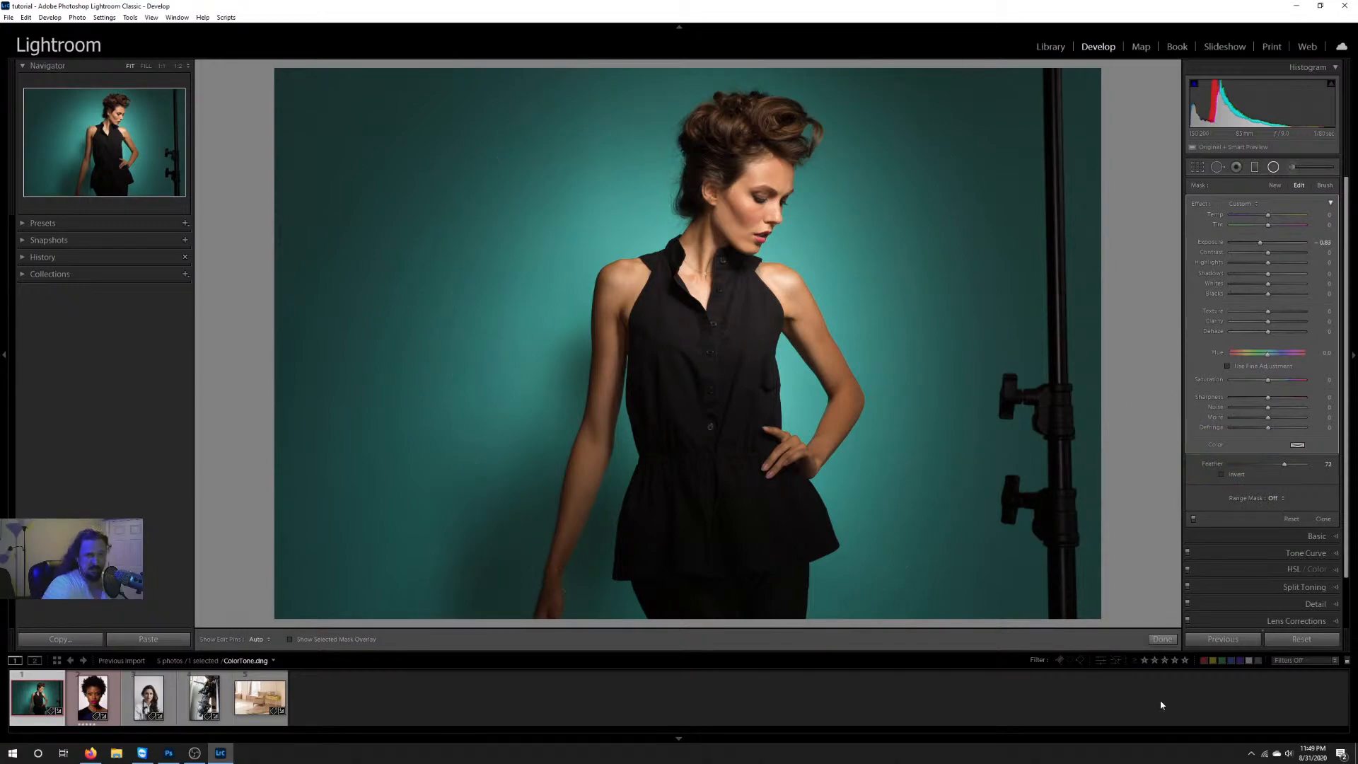
{"action": "left_click", "coordinate": [1162, 638]}
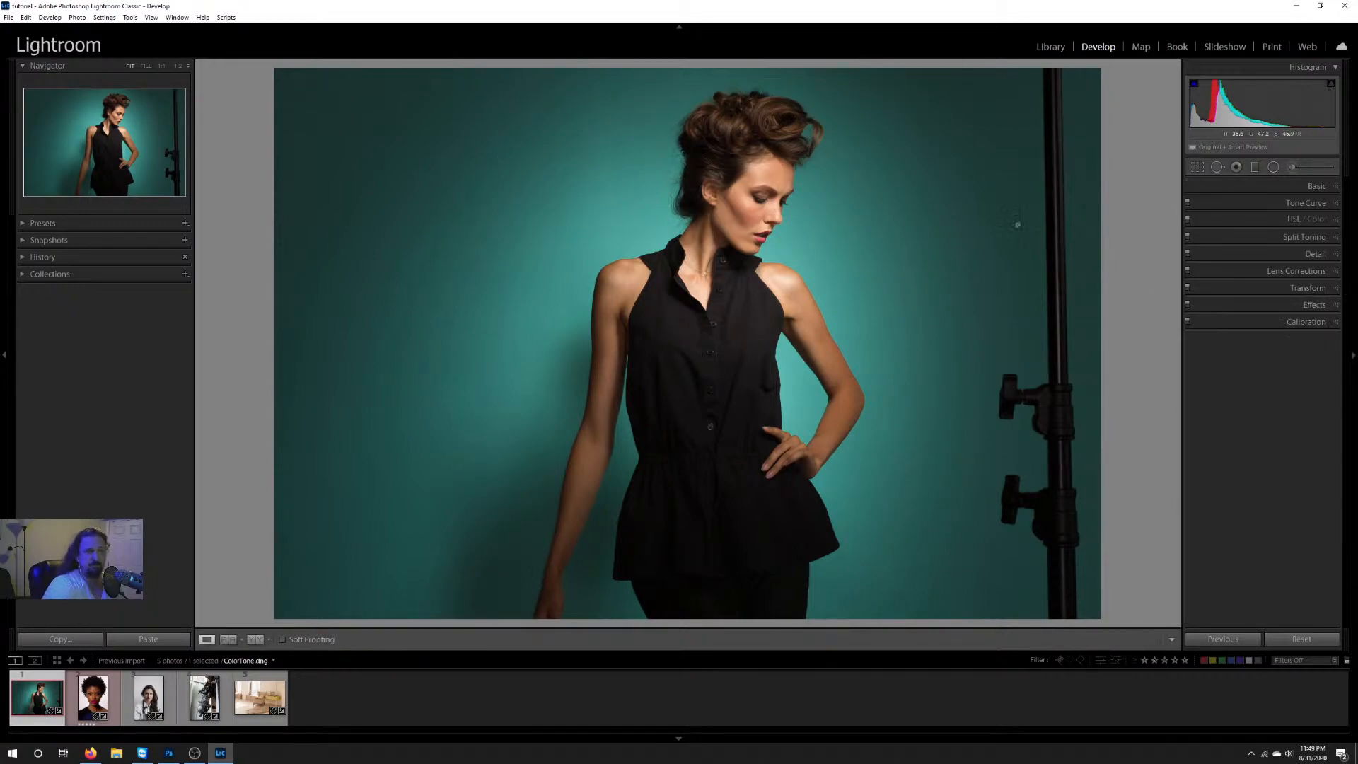
Step: View the model's head at 1:1 and look over the Adjustment Brush settings and the Basic panel
{"action": "left_click", "coordinate": [162, 66]}
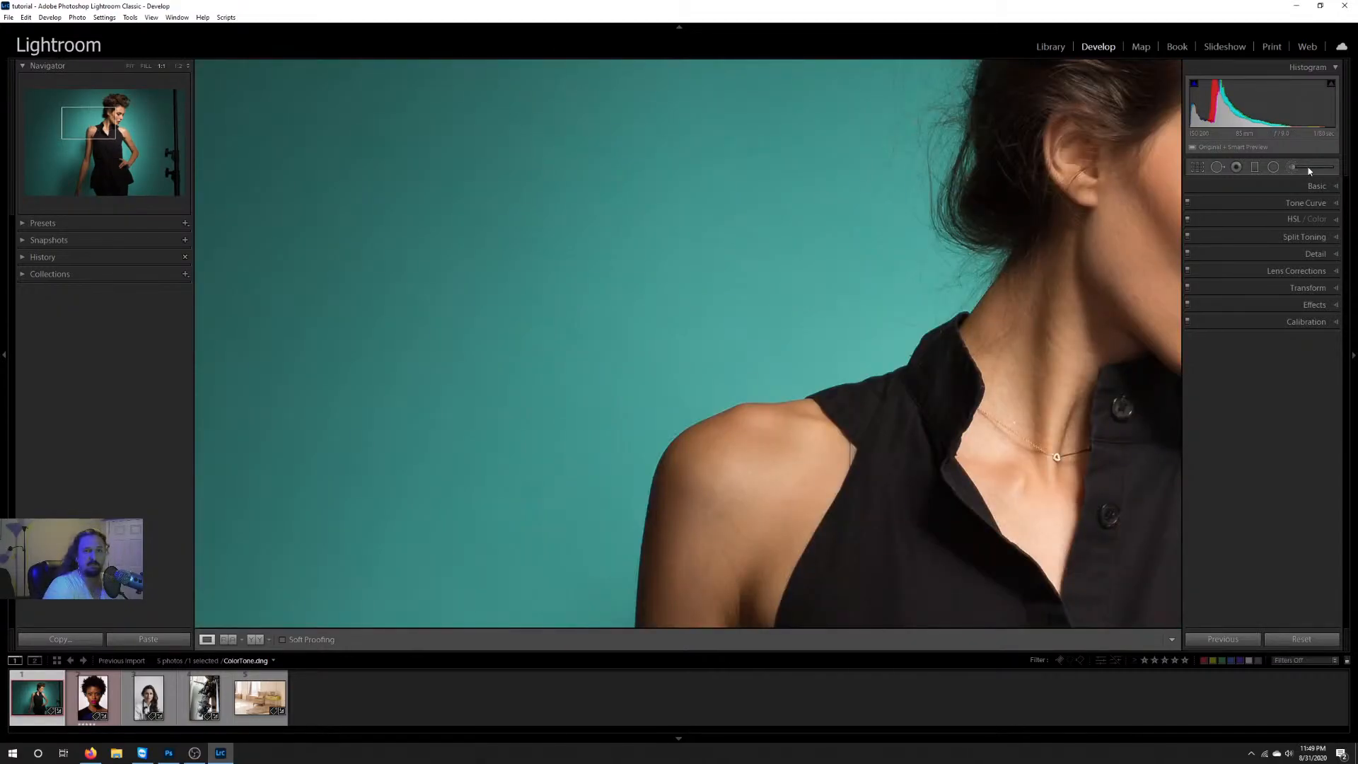
{"action": "left_click", "coordinate": [1302, 169]}
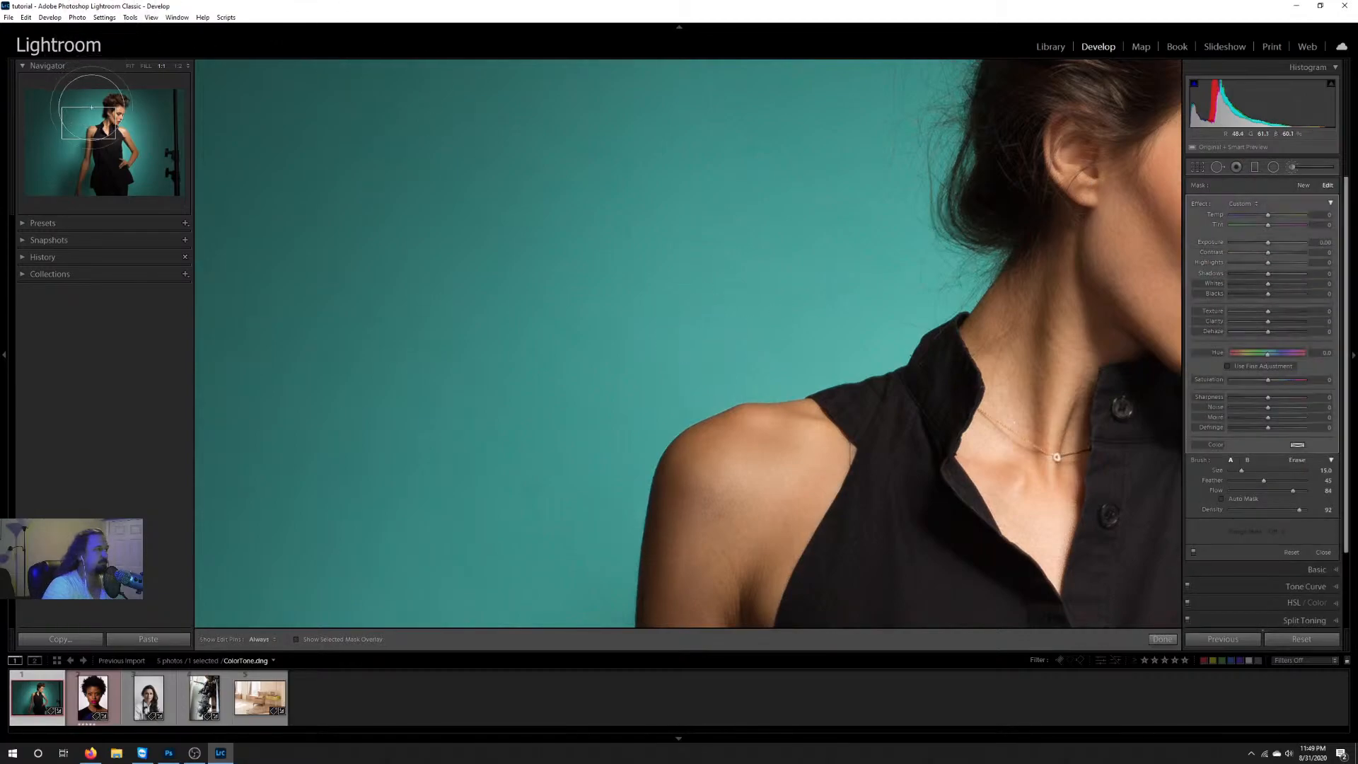
{"action": "left_click", "coordinate": [118, 109]}
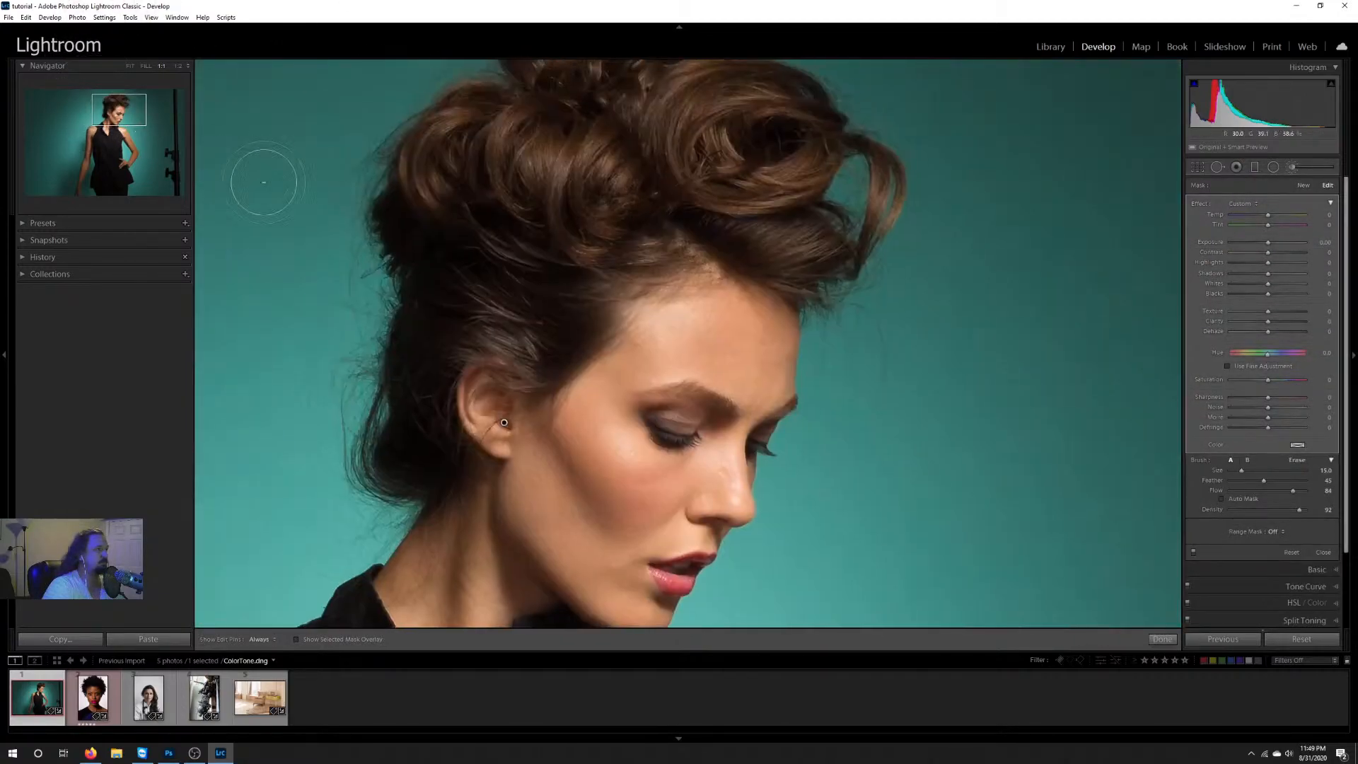
{"action": "left_click", "coordinate": [1299, 168]}
{"action": "left_click", "coordinate": [1292, 168]}
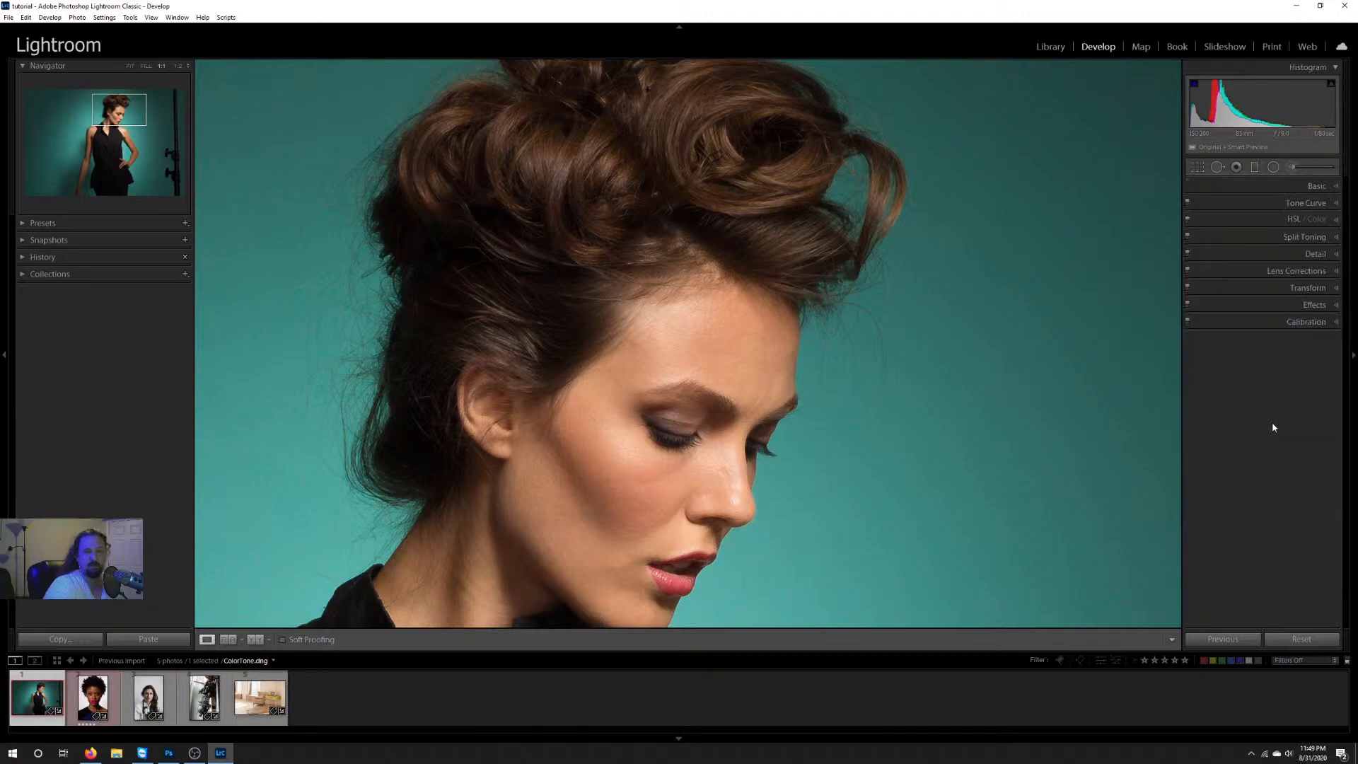
{"action": "left_click", "coordinate": [1317, 187]}
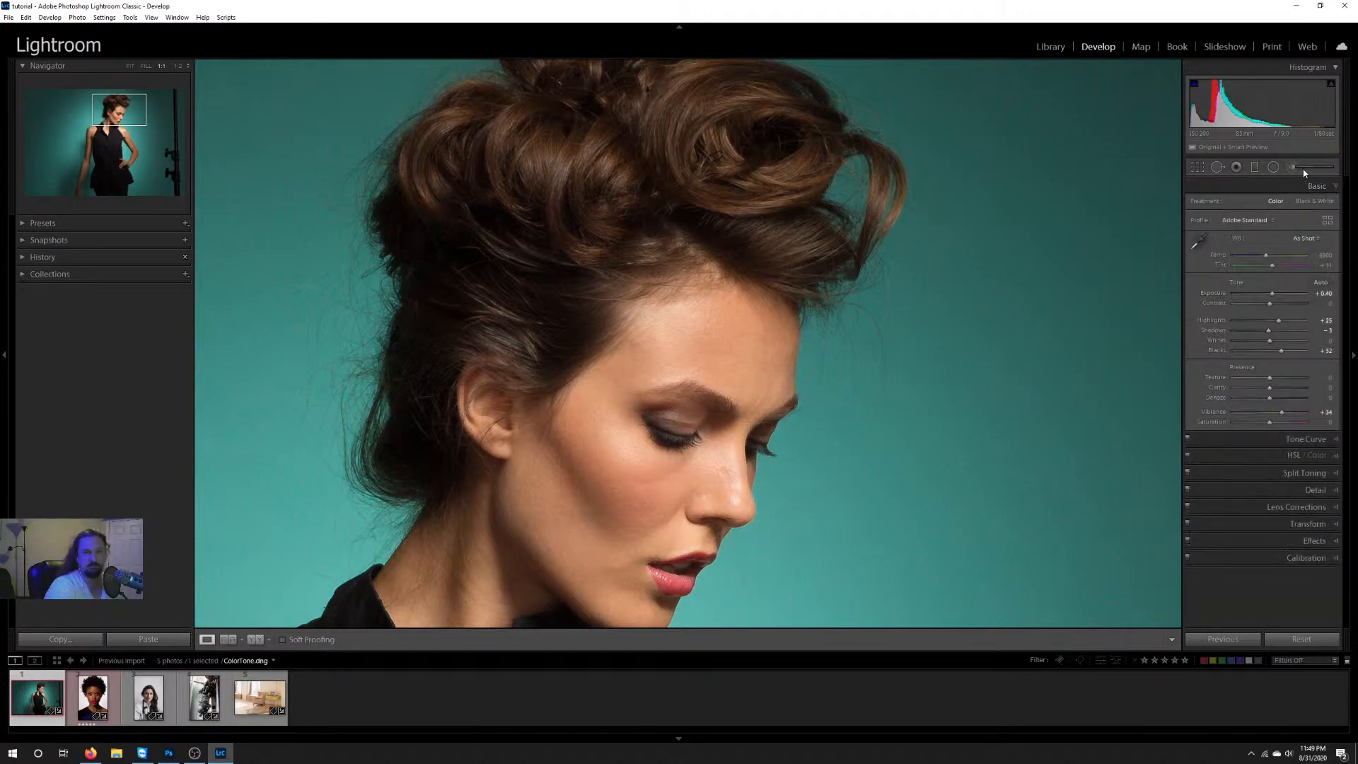
Step: Set up a new adjustment brush over the model's face with clarity -55, size 15.7, feather 58 and flow 5
{"action": "left_click", "coordinate": [1303, 171]}
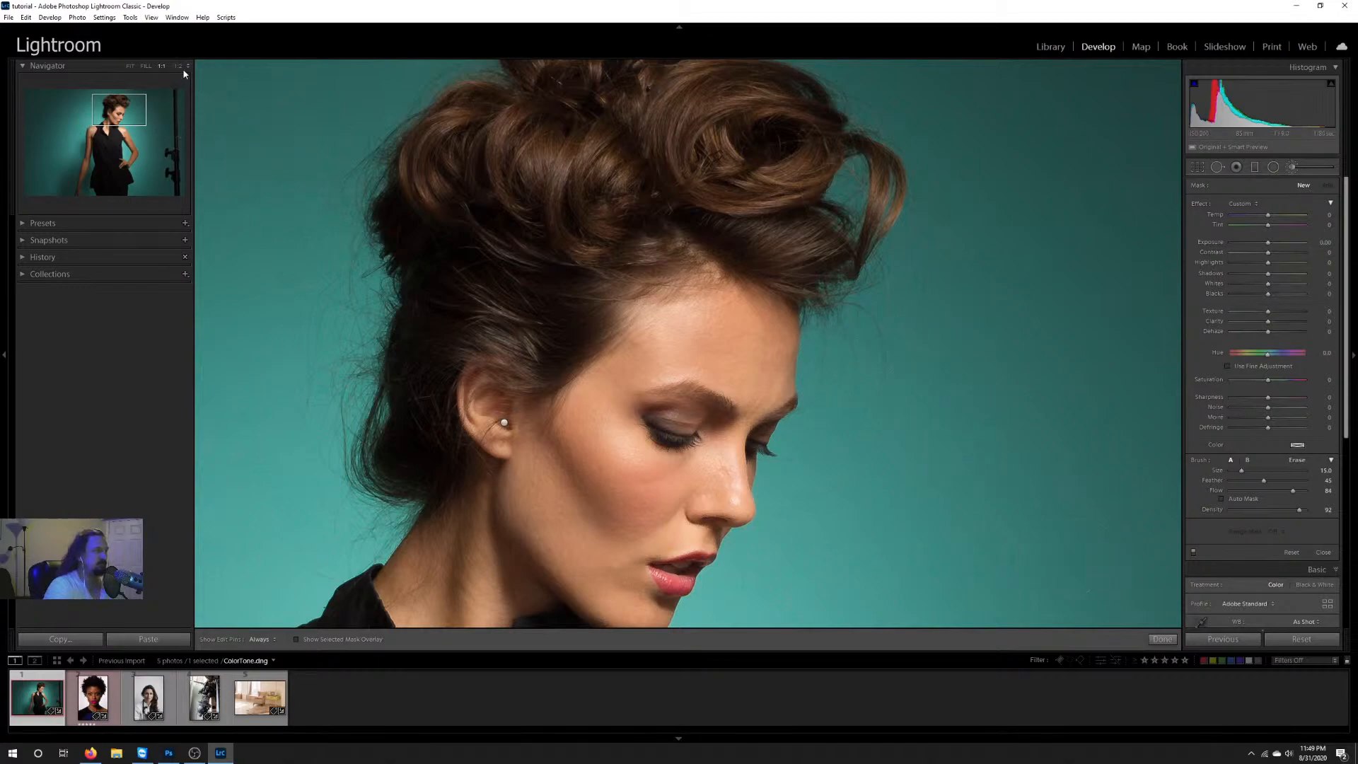
{"action": "left_click", "coordinate": [119, 115]}
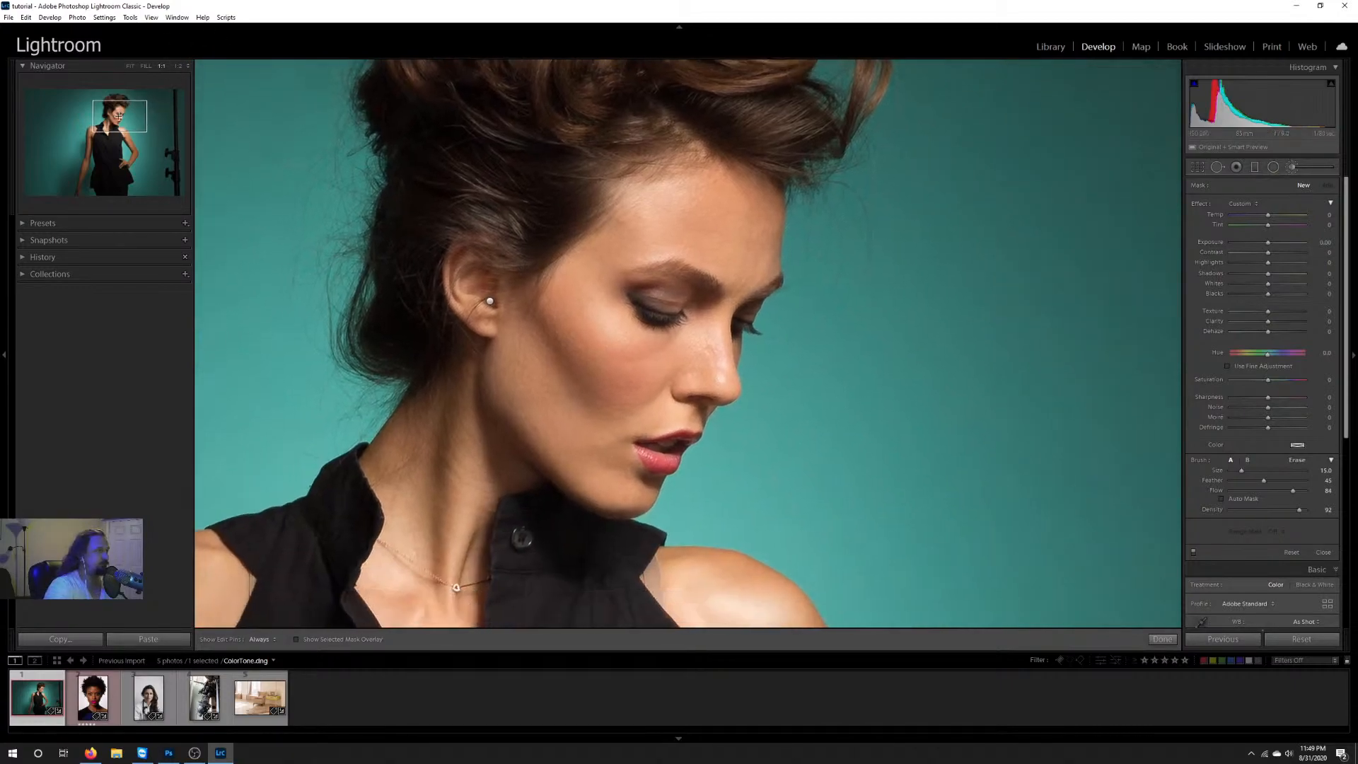
{"action": "left_click_drag", "start_coordinate": [119, 115], "coordinate": [115, 115]}
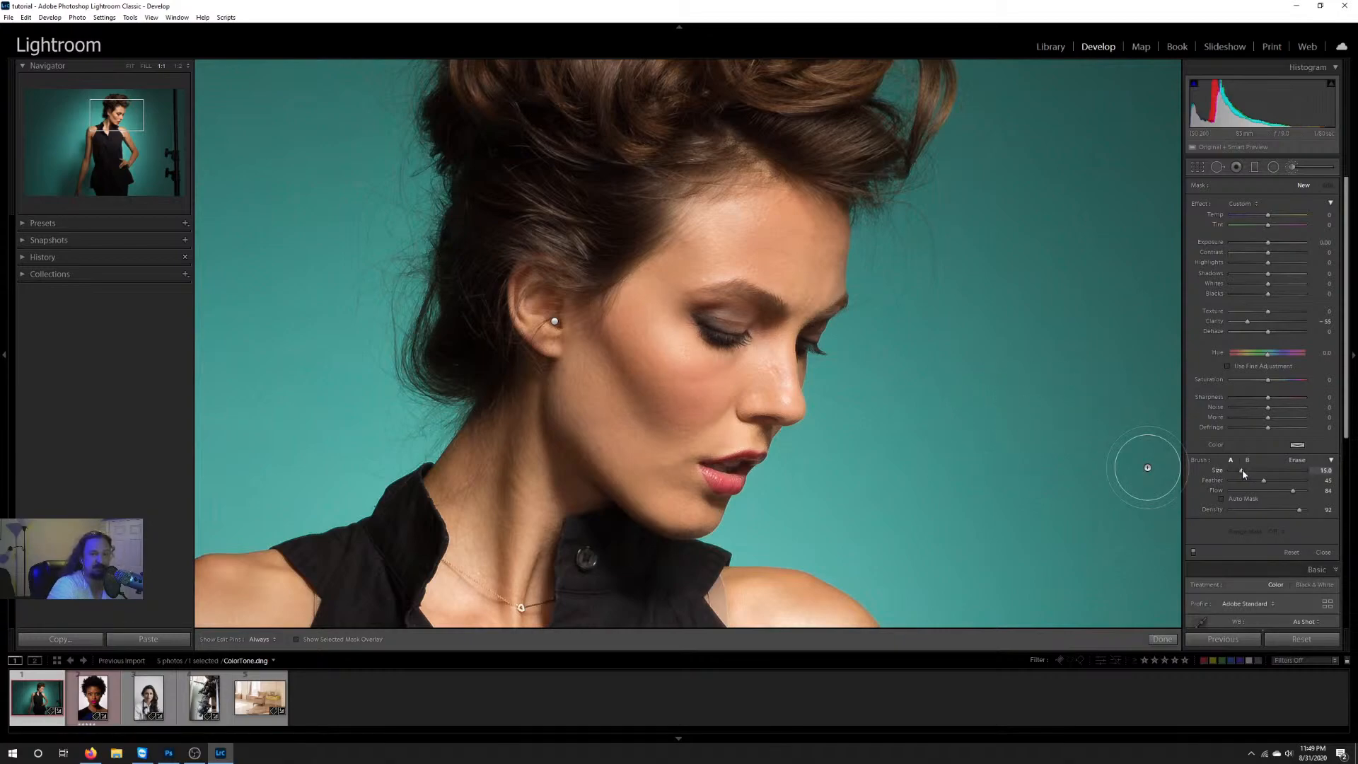
{"action": "left_click_drag", "start_coordinate": [1244, 474], "coordinate": [1258, 483]}
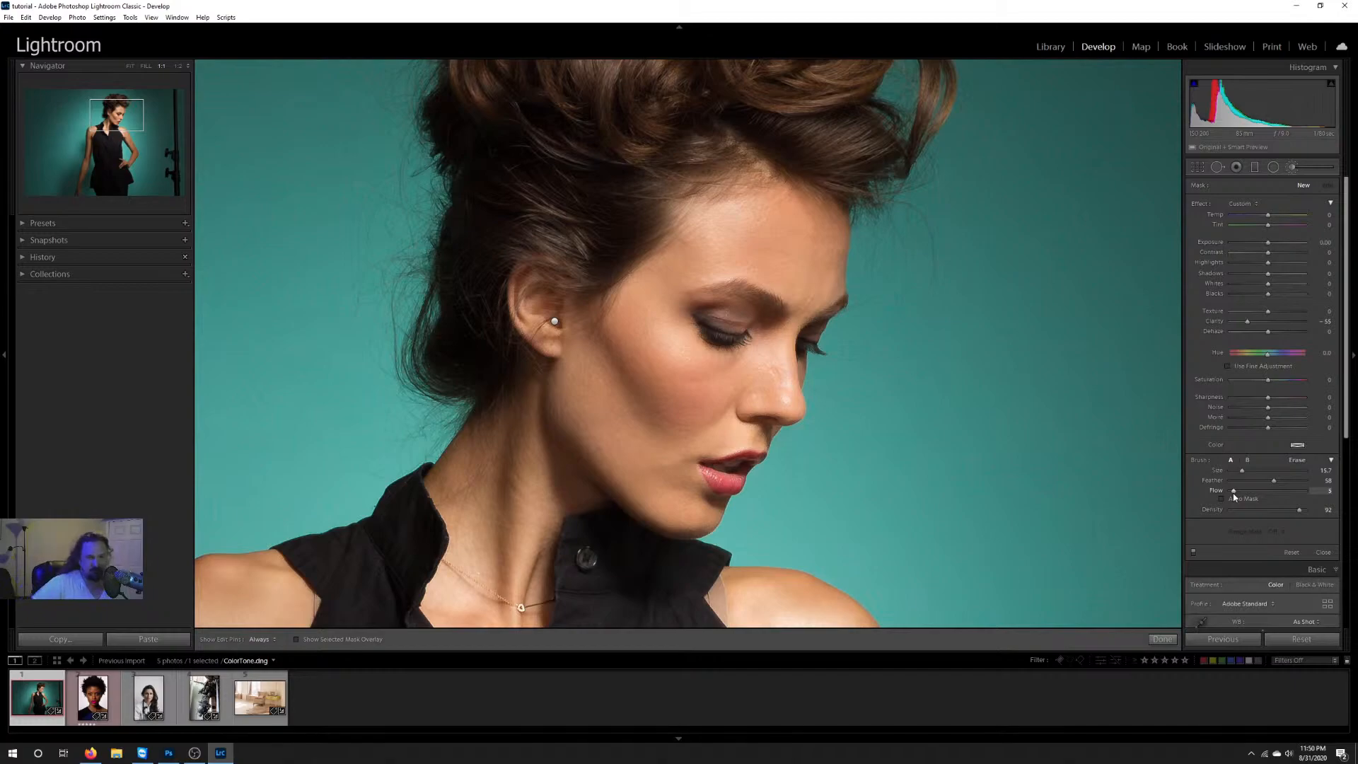
Step: Set the adjustment brush's colour tint to red at 100 saturation
{"action": "left_click", "coordinate": [1297, 444]}
{"action": "left_click", "coordinate": [1152, 442]}
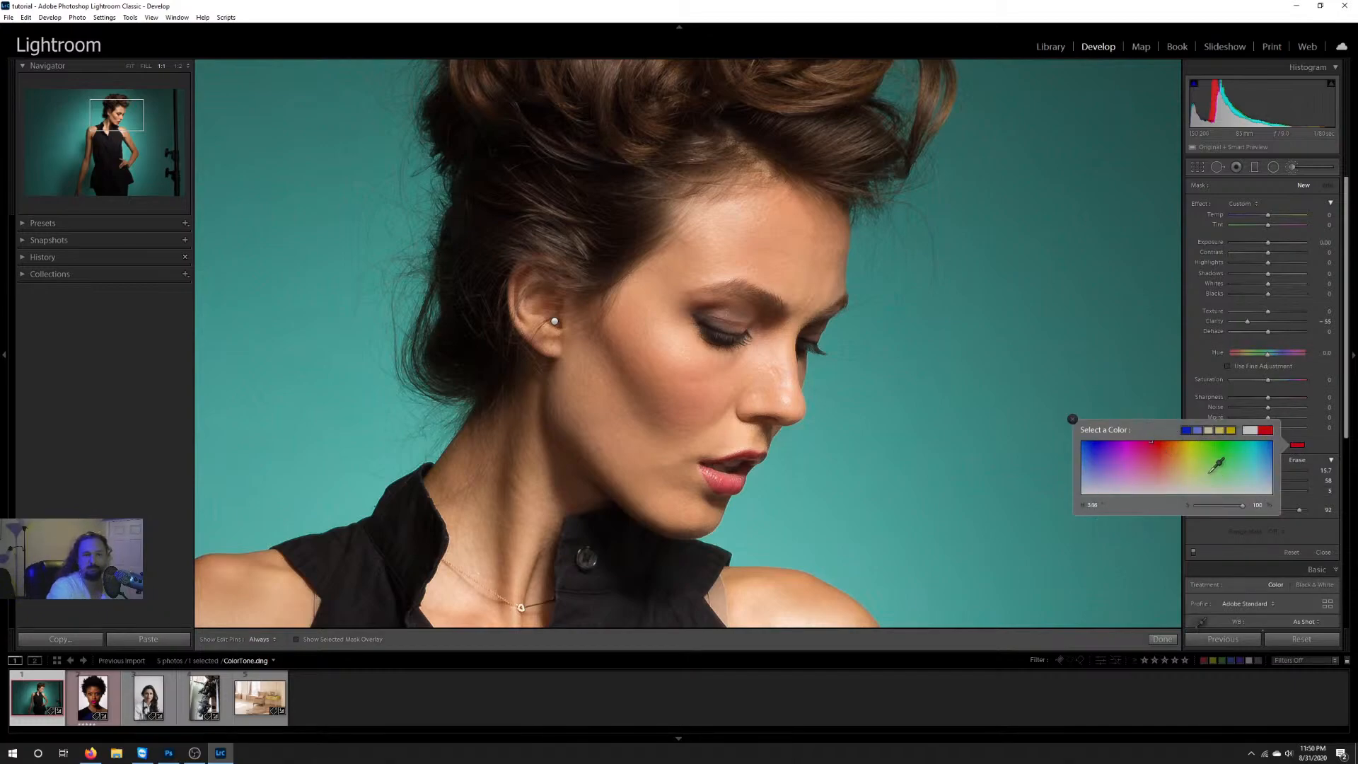
{"action": "left_click", "coordinate": [1073, 419]}
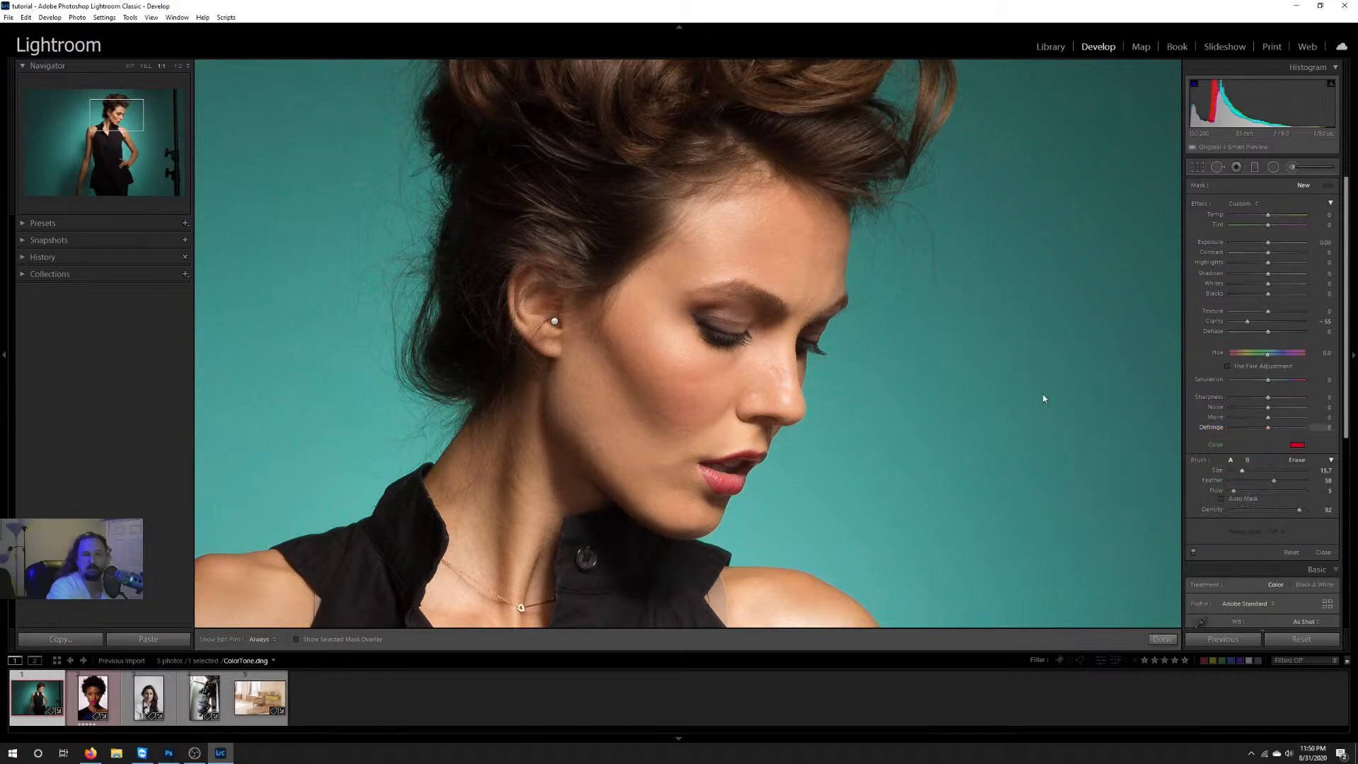
Step: Paint a vertical red stroke on the teal backdrop in front of the model's face with brush flow at 100
{"action": "scroll", "coordinate": [966, 387], "scroll_direction": "down", "scroll_amount": 5}
{"action": "scroll", "coordinate": [966, 386], "scroll_direction": "up", "scroll_amount": 3}
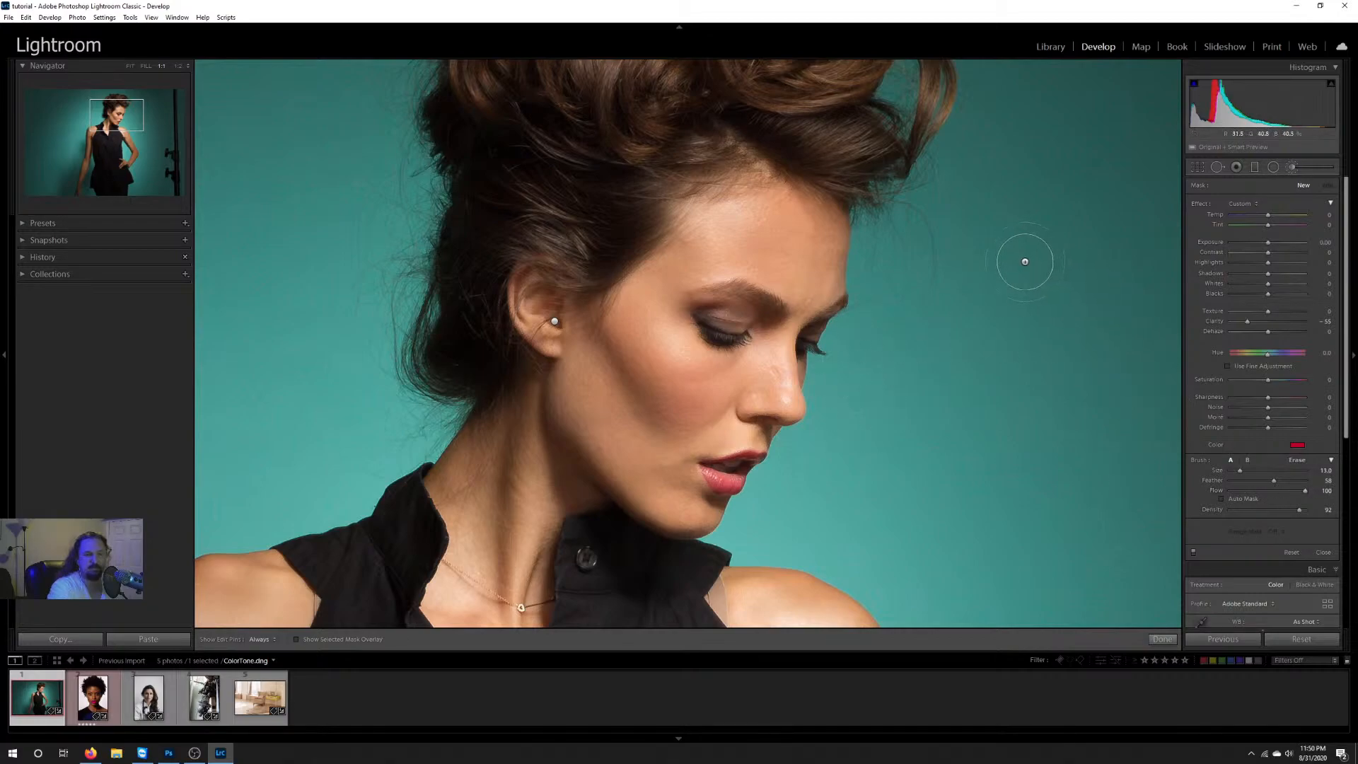
{"action": "left_click_drag", "start_coordinate": [1025, 262], "coordinate": [1031, 442]}
{"action": "left_click_drag", "start_coordinate": [1033, 592], "coordinate": [1038, 278]}
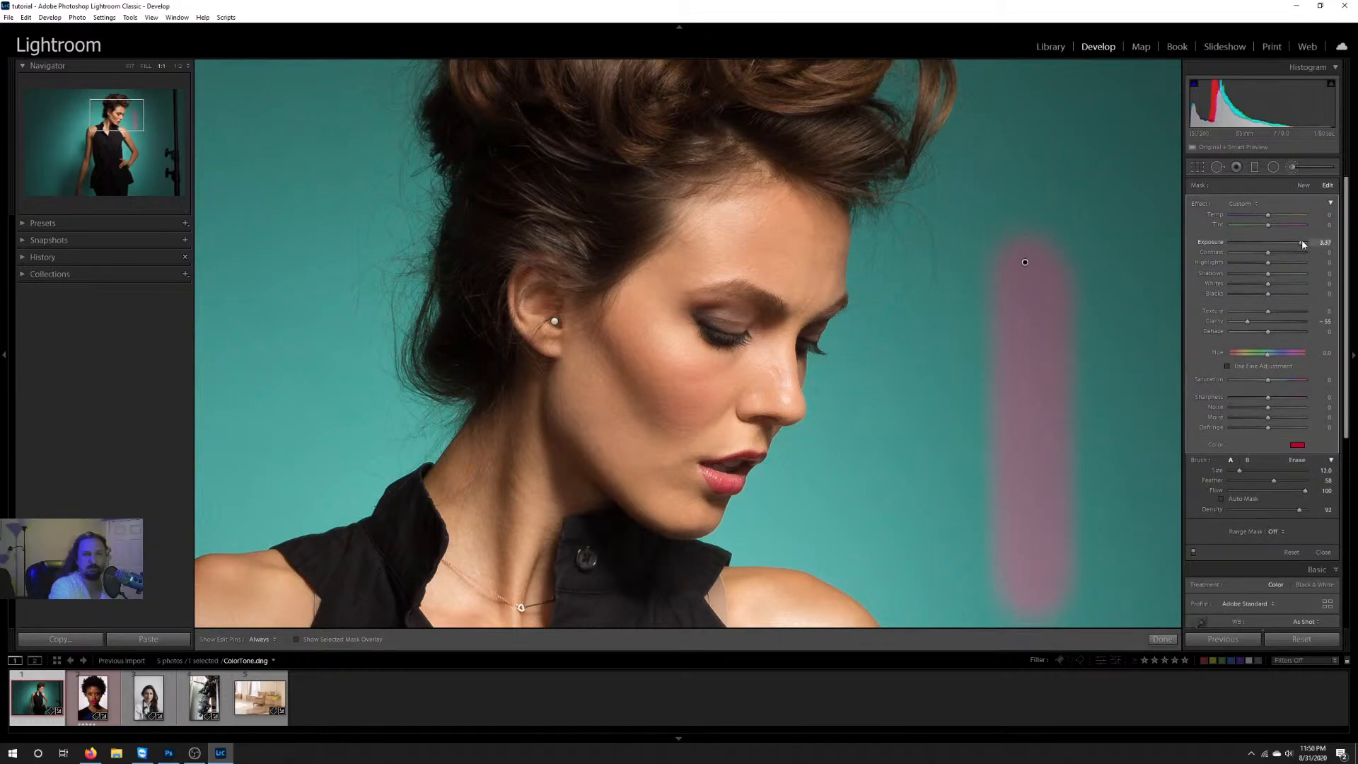
Step: Delete the red brush stroke after trying a strongly lowered exposure and highlights at 50 on it
{"action": "mouse_move", "coordinate": [1303, 243]}
{"action": "left_mouse_down"}
{"action": "mouse_move", "coordinate": [1240, 245]}
{"action": "mouse_move", "coordinate": [1288, 263]}
{"action": "left_mouse_up"}
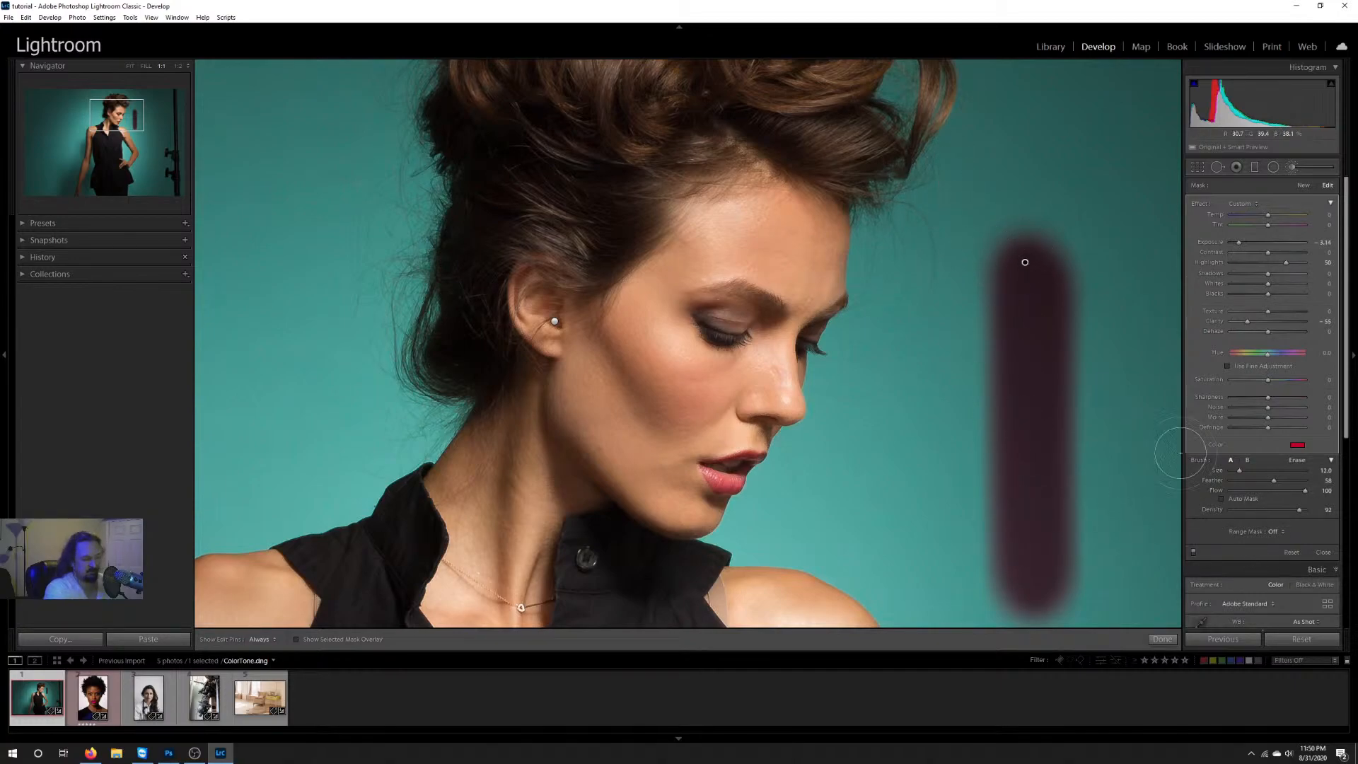
{"action": "key", "text": "ctrl+z"}
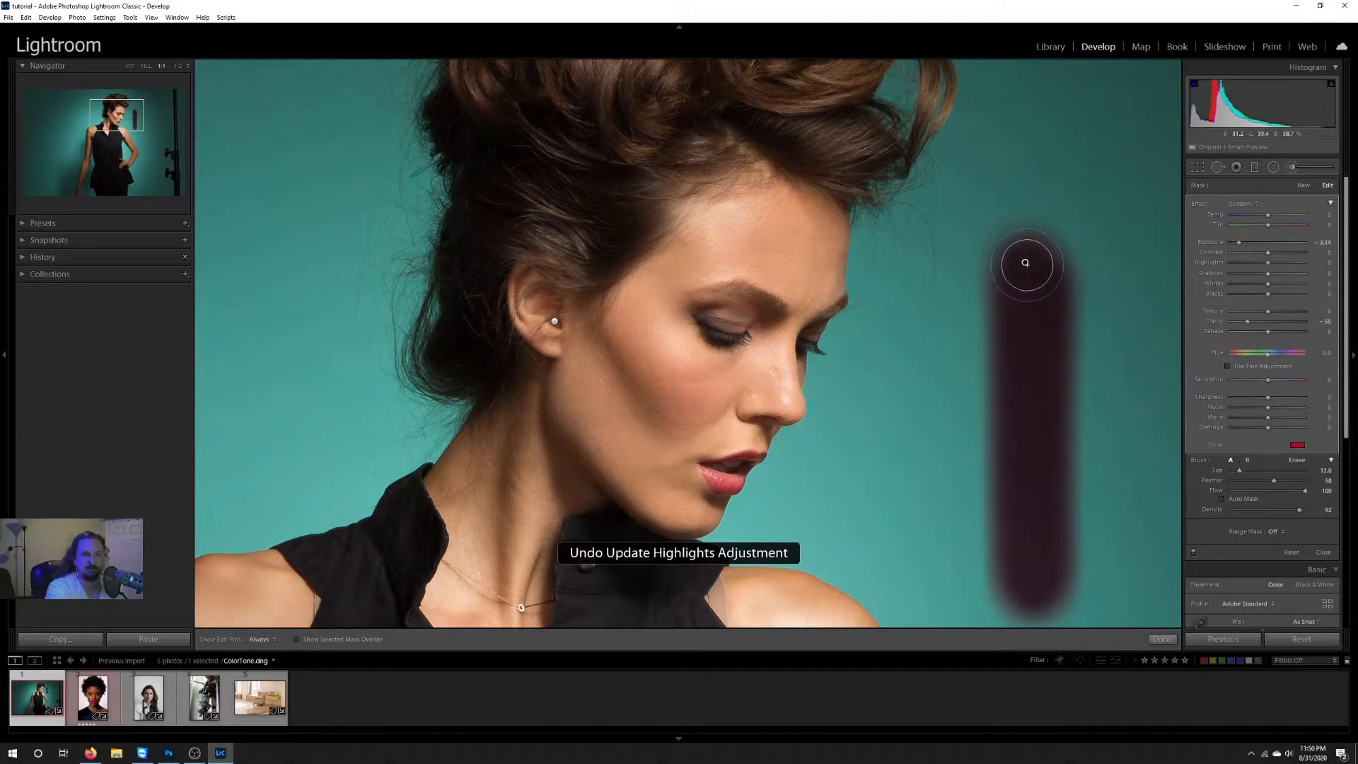
{"action": "right_click", "coordinate": [1025, 263]}
{"action": "left_click", "coordinate": [1064, 280]}
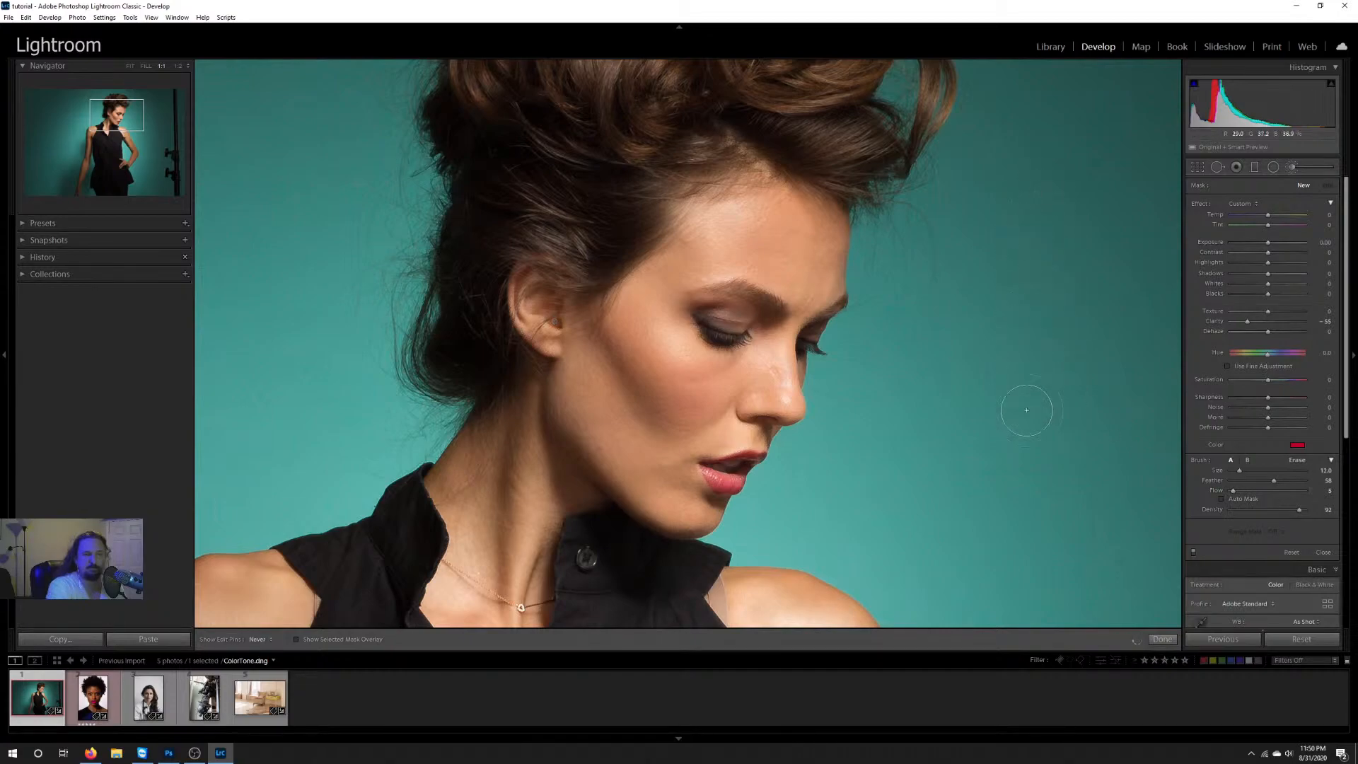
Step: Restore the edit pins and paint a new vertical red stroke on the backdrop, building it up from flow 5 to flow 24
{"action": "key", "text": "h"}
{"action": "left_click_drag", "start_coordinate": [1029, 548], "coordinate": [1132, 546]}
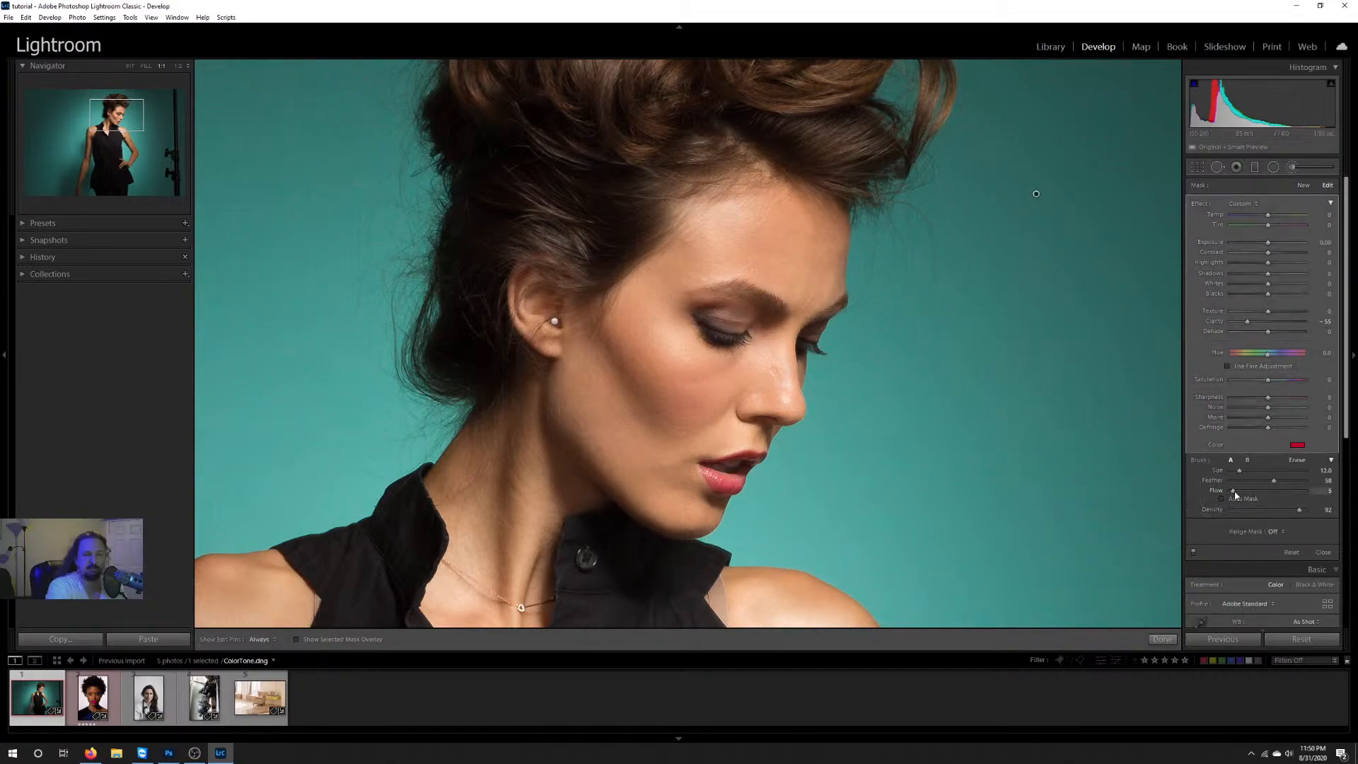
{"action": "left_click_drag", "start_coordinate": [1235, 491], "coordinate": [1247, 492]}
{"action": "mouse_move", "coordinate": [1035, 204]}
{"action": "left_mouse_down"}
{"action": "mouse_move", "coordinate": [1036, 489]}
{"action": "mouse_move", "coordinate": [1037, 184]}
{"action": "mouse_move", "coordinate": [1033, 510]}
{"action": "mouse_move", "coordinate": [1041, 208]}
{"action": "mouse_move", "coordinate": [1042, 484]}
{"action": "mouse_move", "coordinate": [1040, 253]}
{"action": "mouse_move", "coordinate": [1043, 473]}
{"action": "mouse_move", "coordinate": [1038, 270]}
{"action": "mouse_move", "coordinate": [1039, 419]}
{"action": "mouse_move", "coordinate": [1043, 298]}
{"action": "mouse_move", "coordinate": [1032, 394]}
{"action": "left_mouse_up"}
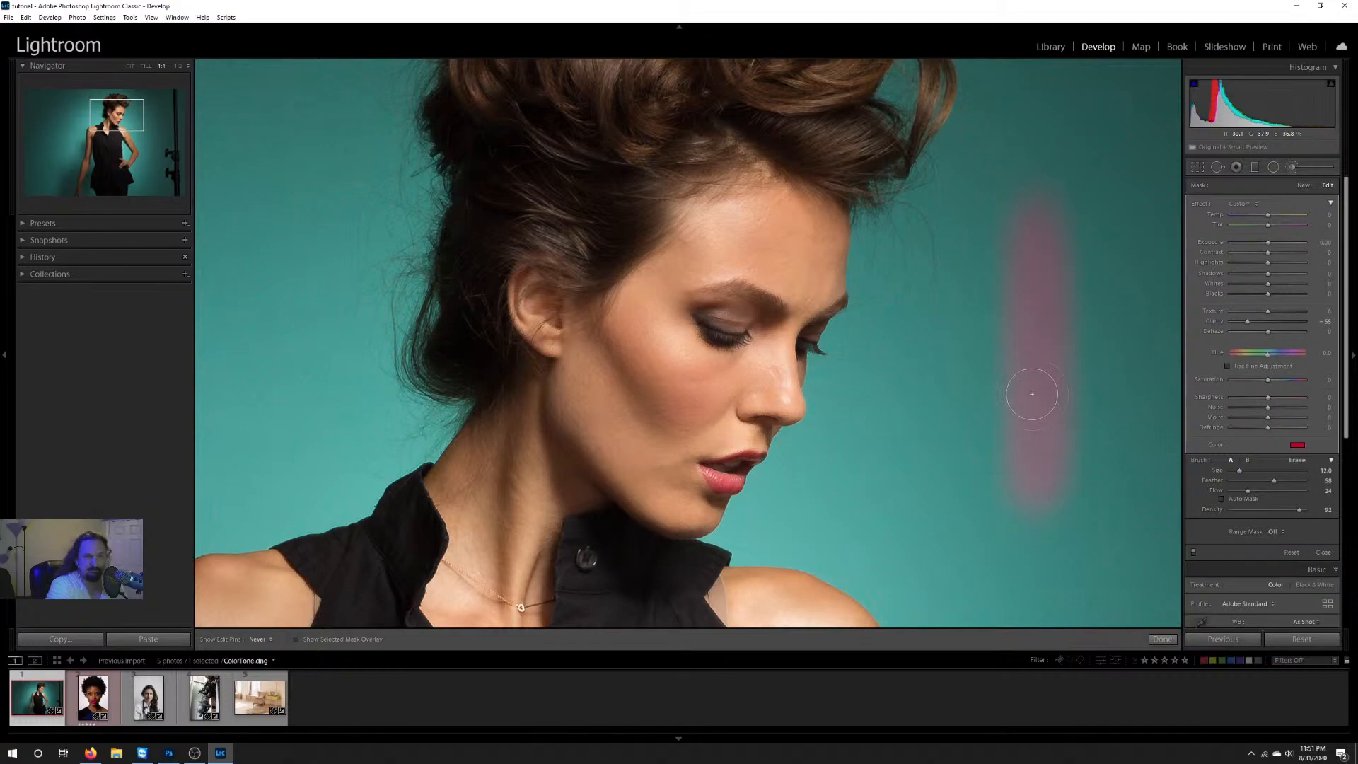
Step: Delete the red brush stroke painted on the teal backdrop in front of the model's face
{"action": "key", "text": "h"}
{"action": "right_click", "coordinate": [1036, 195]}
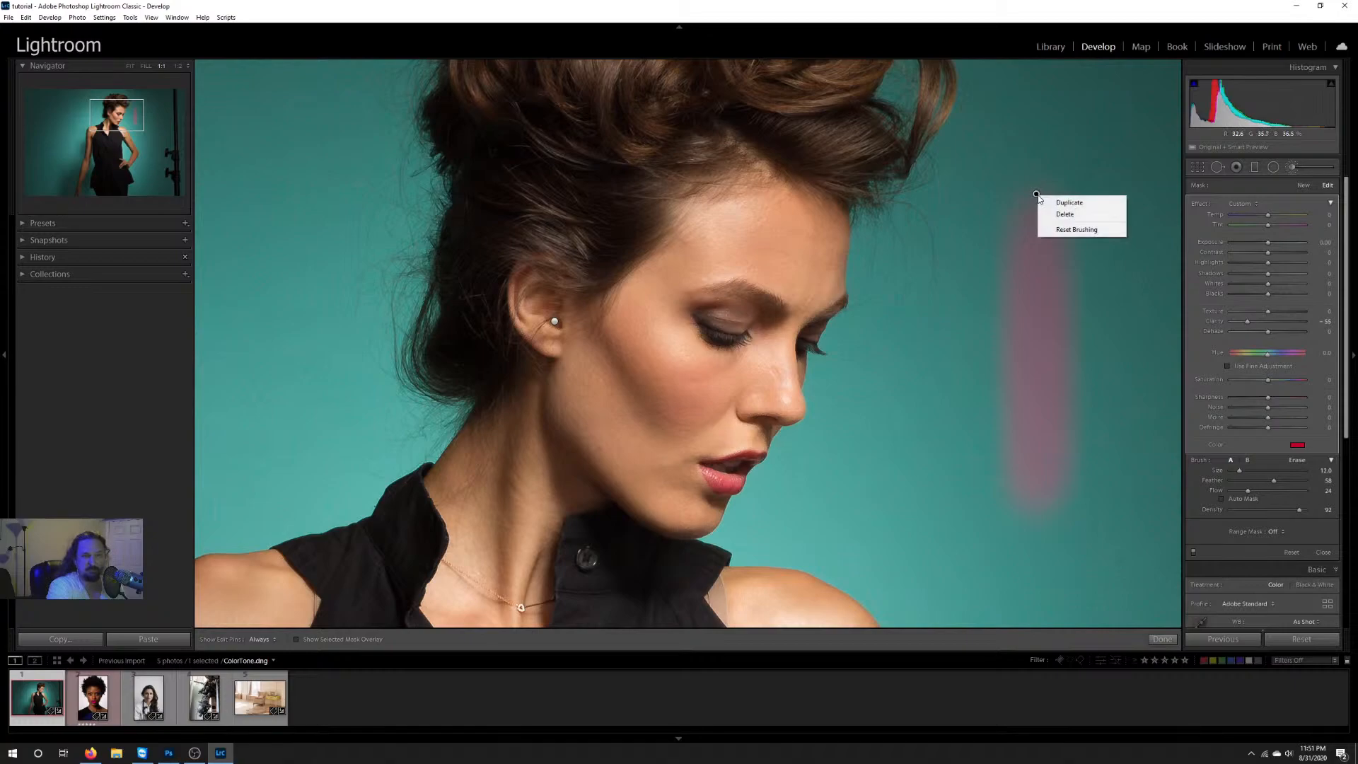
{"action": "left_click", "coordinate": [1065, 210]}
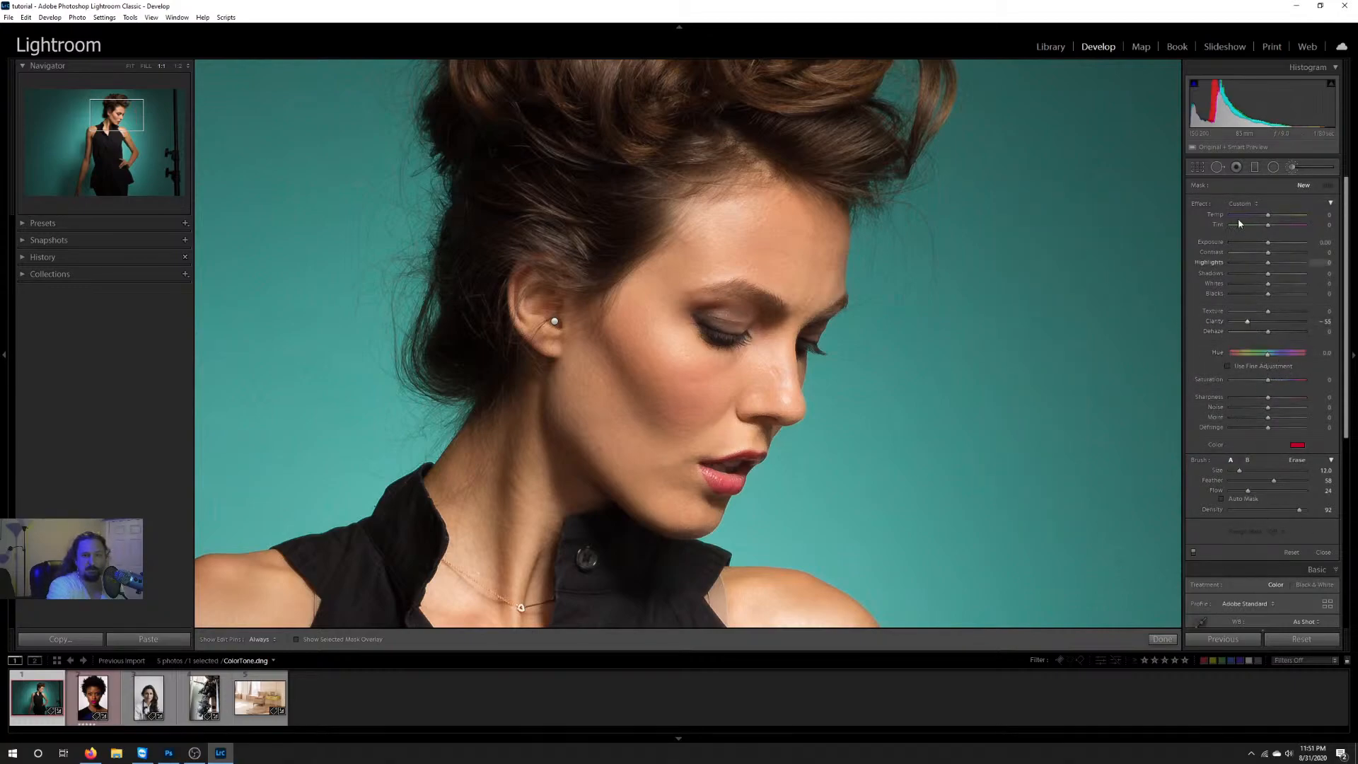
Step: Reset the brush effects and paint over the skin of the model's face with clarity -63, flow 52 and brush size 15
{"action": "double_click", "coordinate": [1200, 204]}
{"action": "left_click_drag", "start_coordinate": [1267, 491], "coordinate": [1269, 491]}
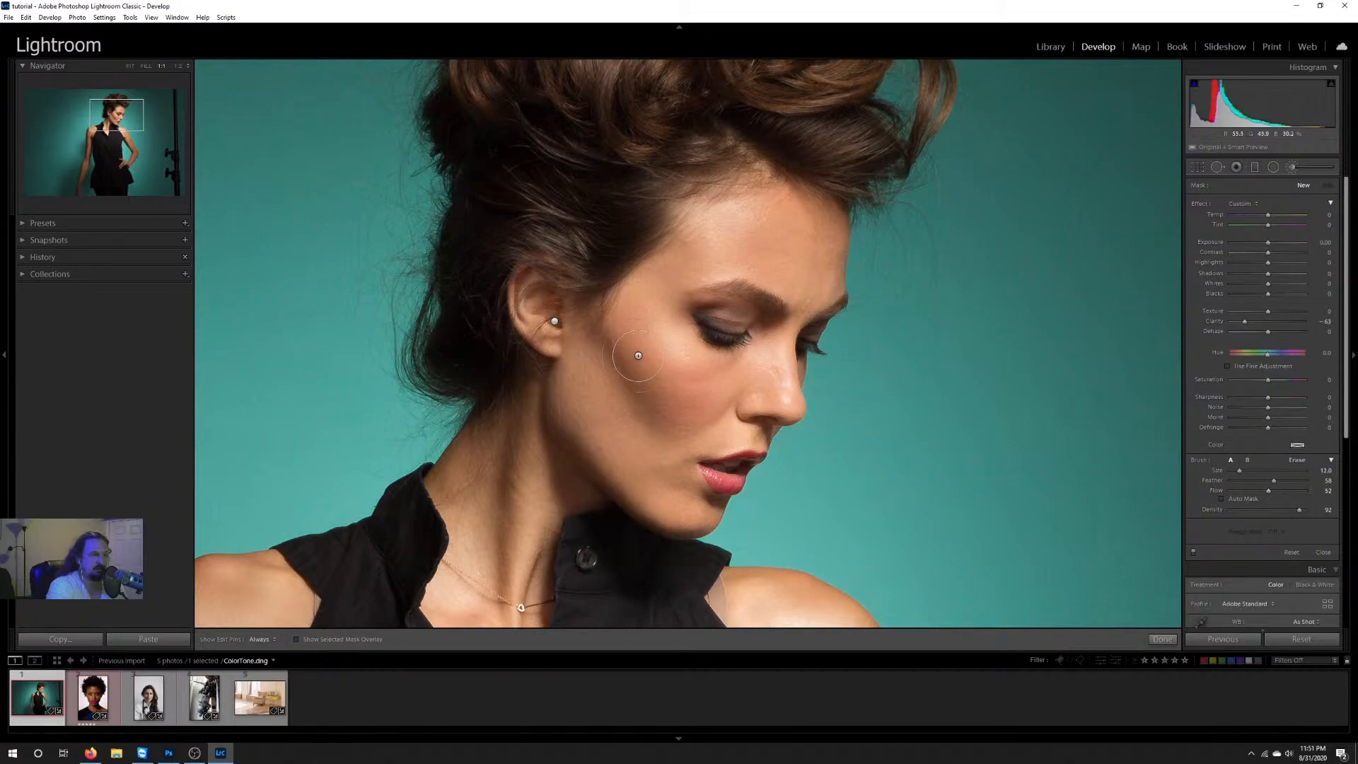
{"action": "scroll", "coordinate": [629, 346], "scroll_direction": "up", "scroll_amount": 3}
{"action": "key", "text": "h"}
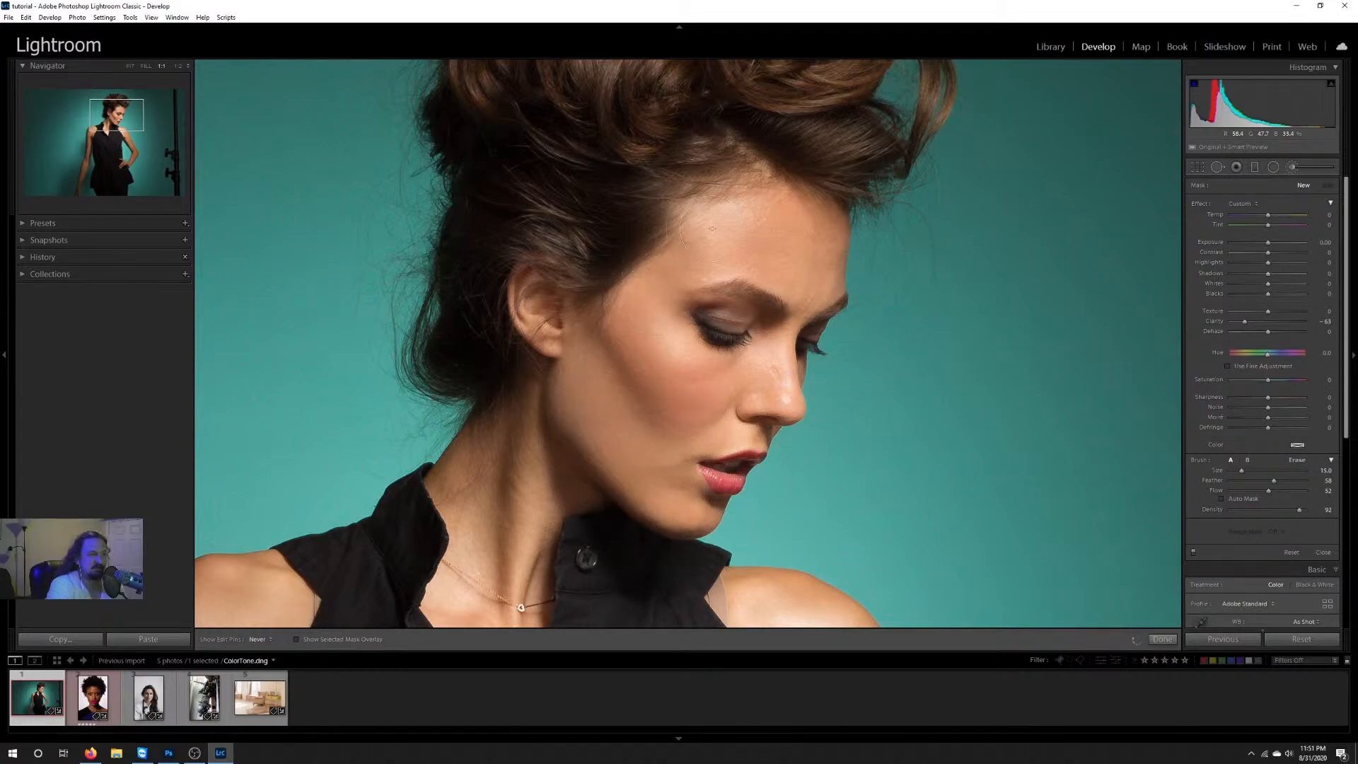
{"action": "mouse_move", "coordinate": [795, 258]}
{"action": "left_mouse_down"}
{"action": "mouse_move", "coordinate": [813, 291]}
{"action": "mouse_move", "coordinate": [791, 232]}
{"action": "mouse_move", "coordinate": [808, 237]}
{"action": "mouse_move", "coordinate": [743, 229]}
{"action": "mouse_move", "coordinate": [732, 241]}
{"action": "mouse_move", "coordinate": [764, 299]}
{"action": "left_mouse_up"}
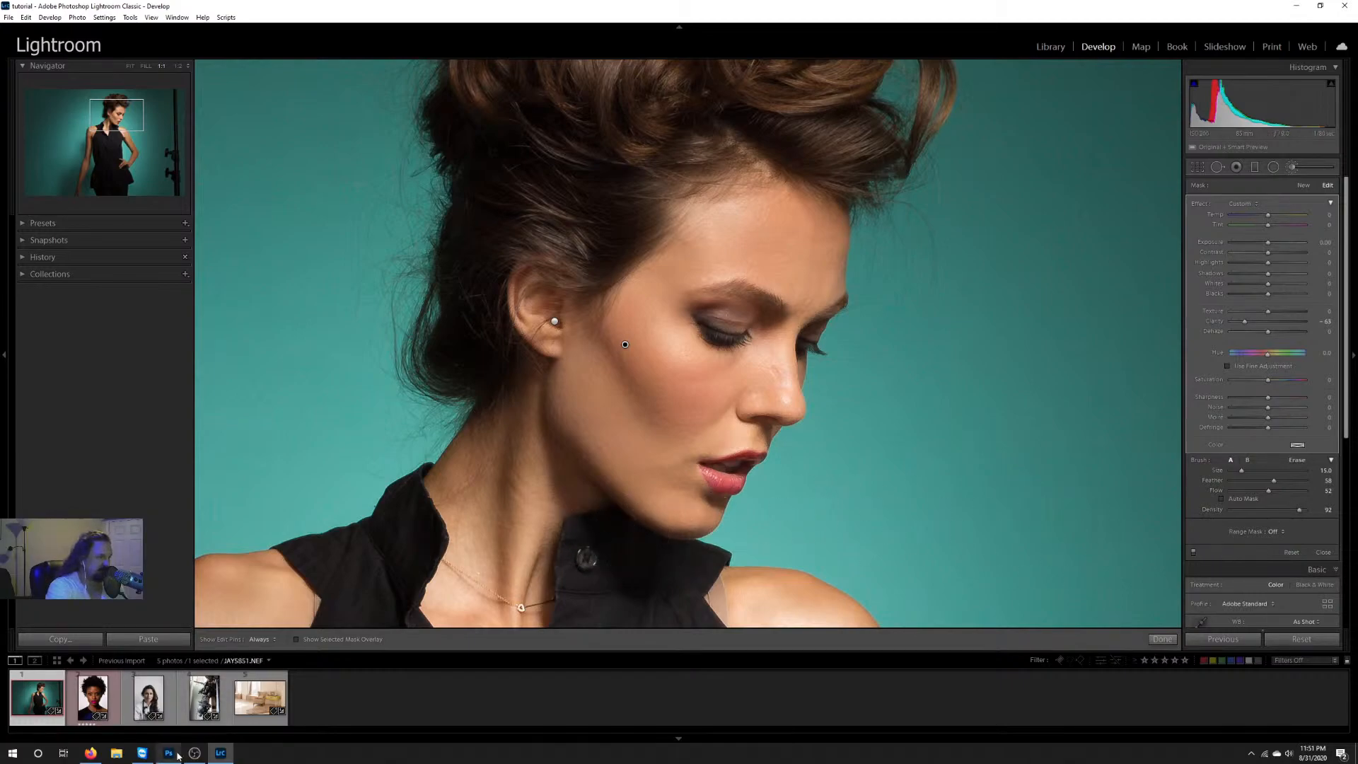
Step: Show the selected mask overlay and extend the brush mask over the missed areas of the model's face and down the neck
{"action": "left_click", "coordinate": [298, 640]}
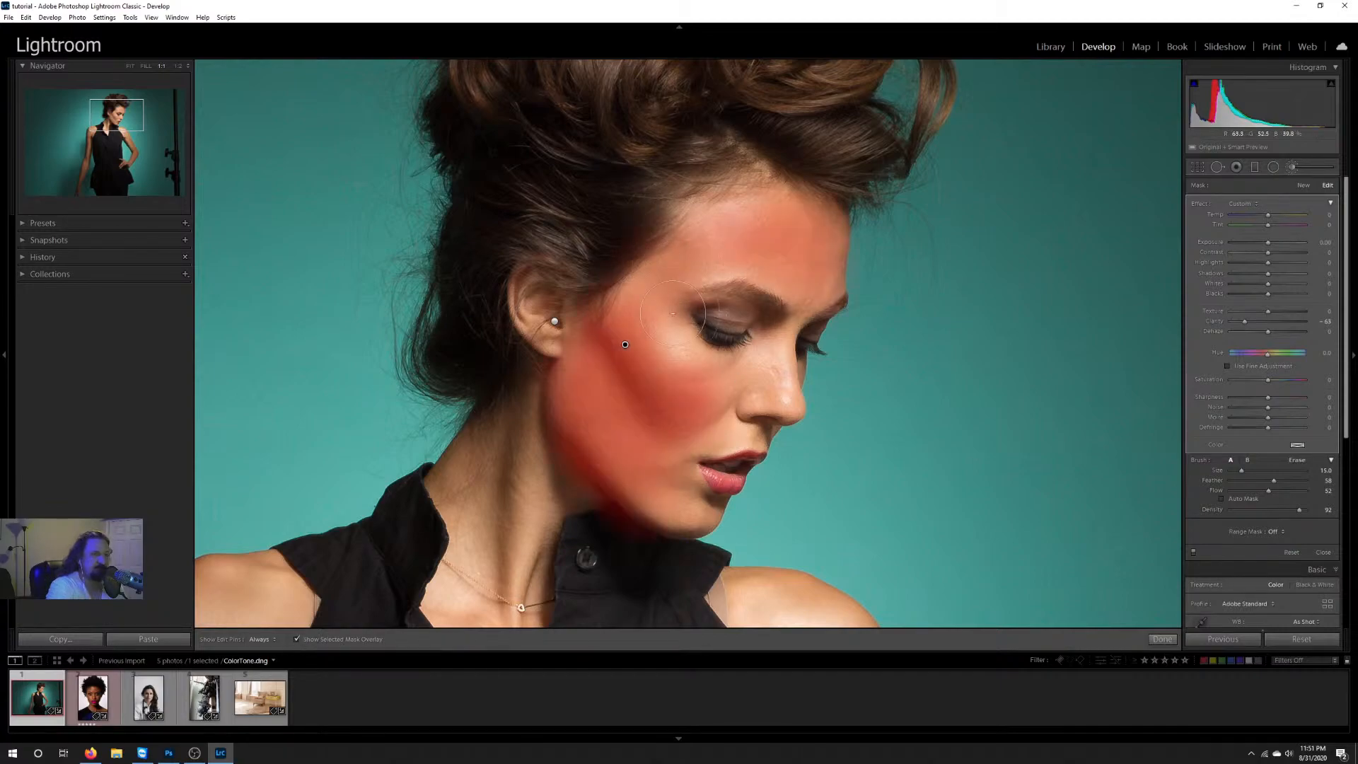
{"action": "key", "text": "h"}
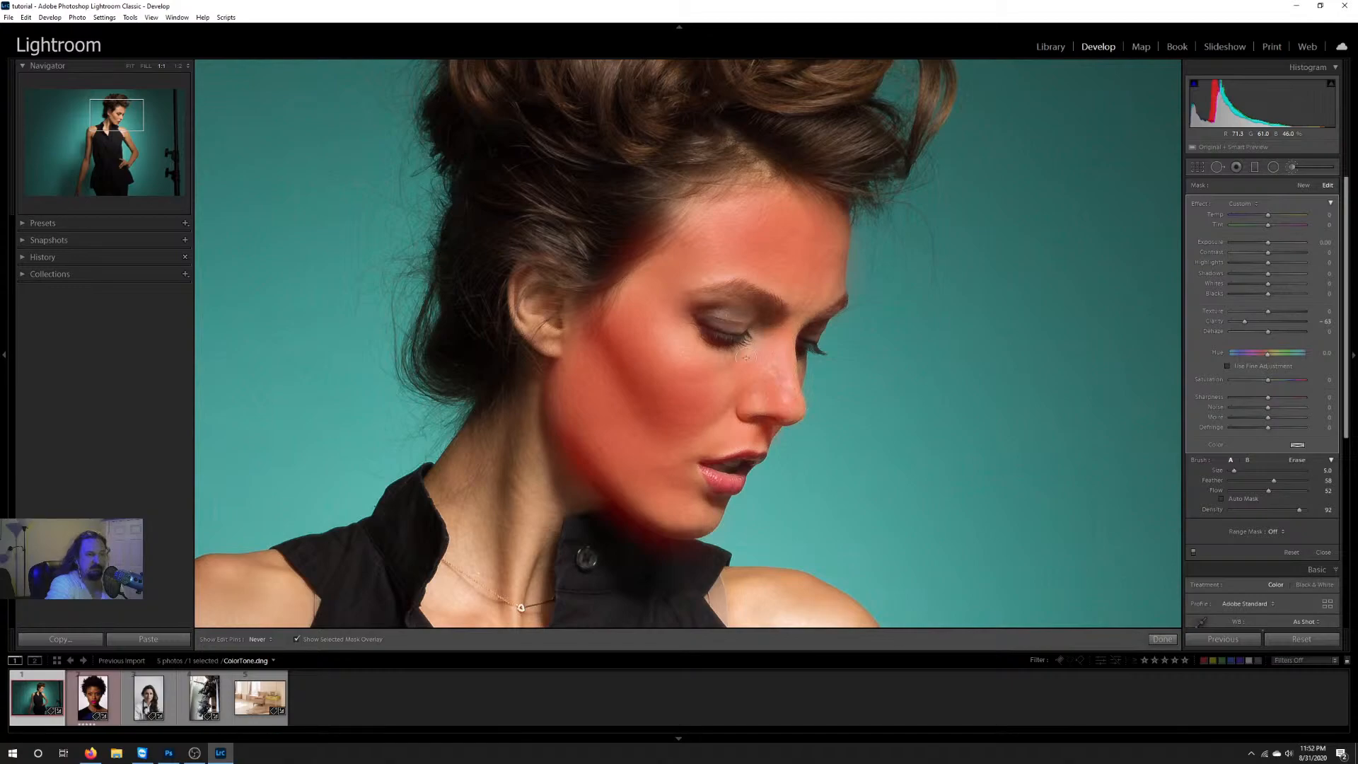
{"action": "scroll", "coordinate": [561, 419], "scroll_direction": "up", "scroll_amount": 7}
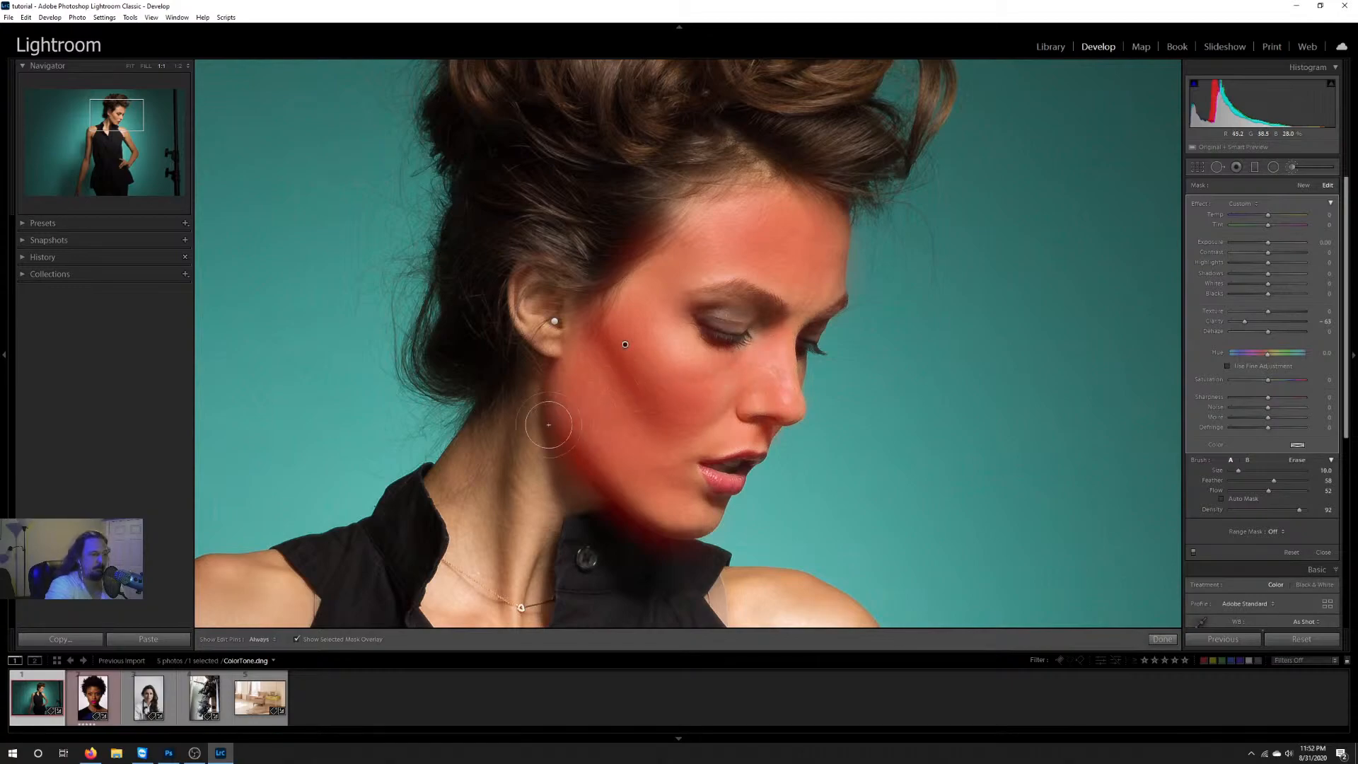
{"action": "mouse_move", "coordinate": [553, 425]}
{"action": "left_mouse_down"}
{"action": "mouse_move", "coordinate": [524, 546]}
{"action": "mouse_move", "coordinate": [540, 540]}
{"action": "mouse_move", "coordinate": [537, 438]}
{"action": "mouse_move", "coordinate": [486, 493]}
{"action": "mouse_move", "coordinate": [454, 512]}
{"action": "left_mouse_up"}
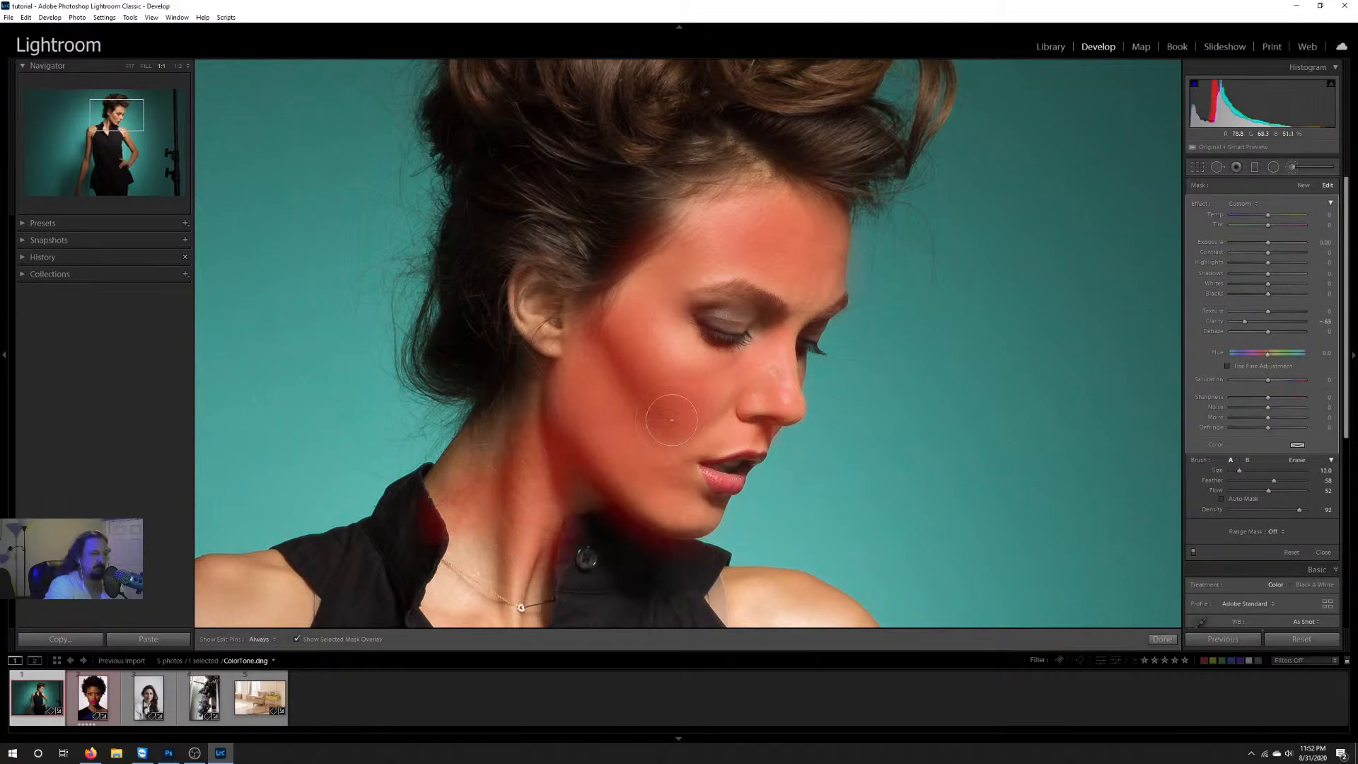
{"action": "key", "text": "h"}
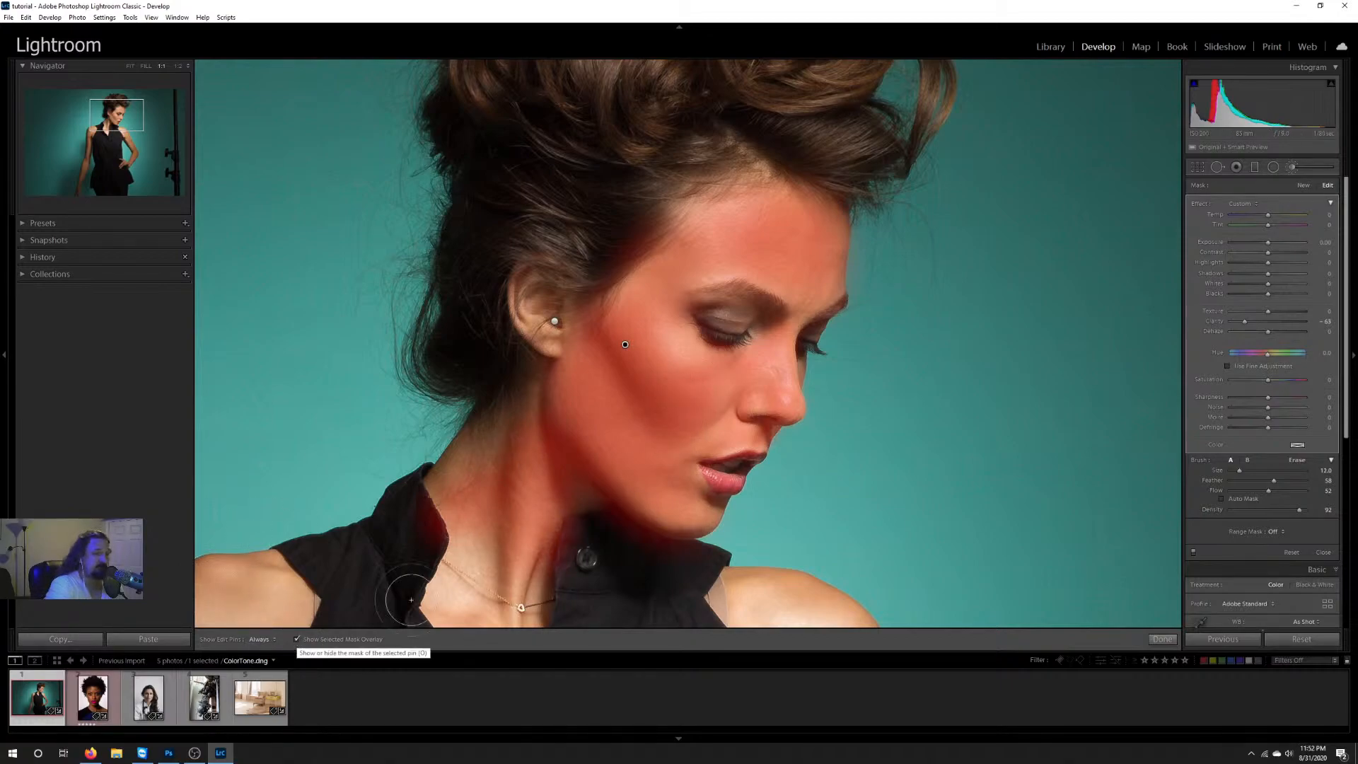
{"action": "key", "text": "h"}
{"action": "key", "text": "h"}
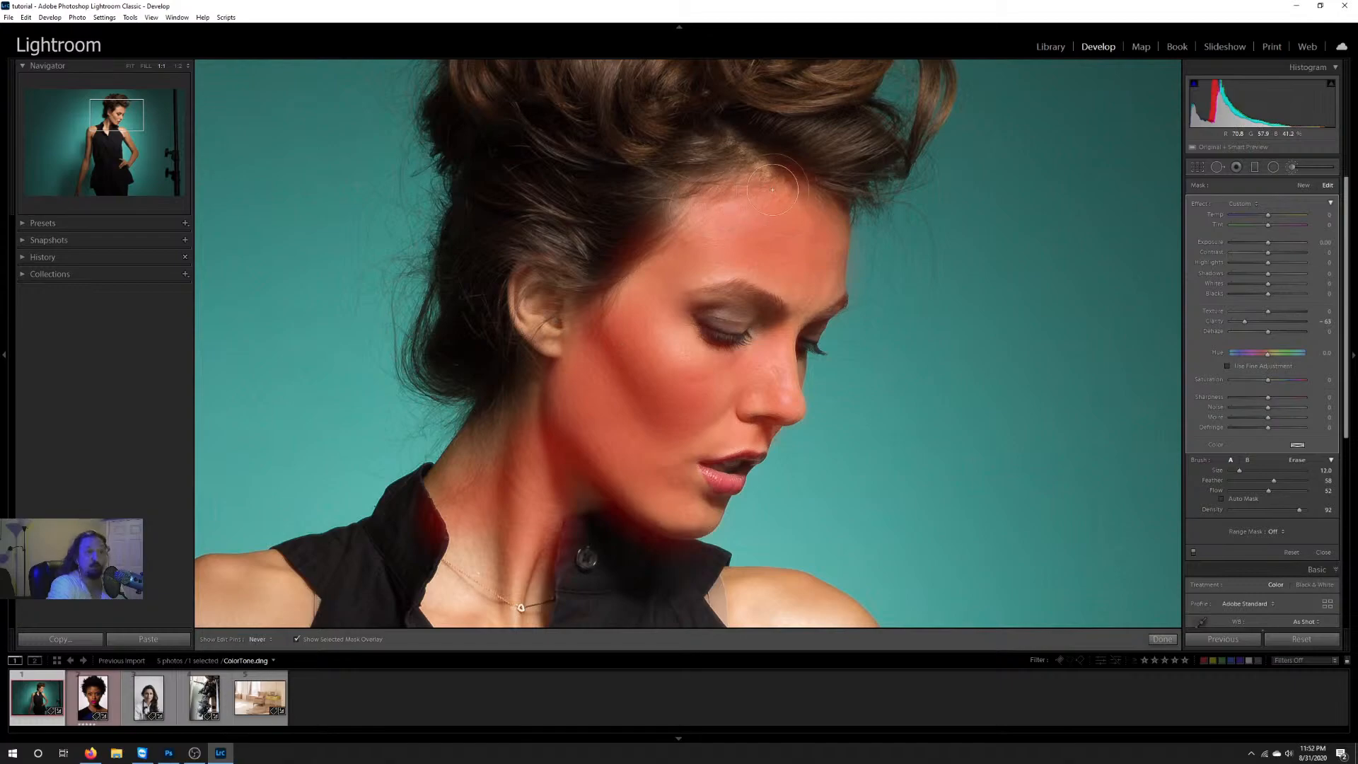
{"action": "key", "text": "h"}
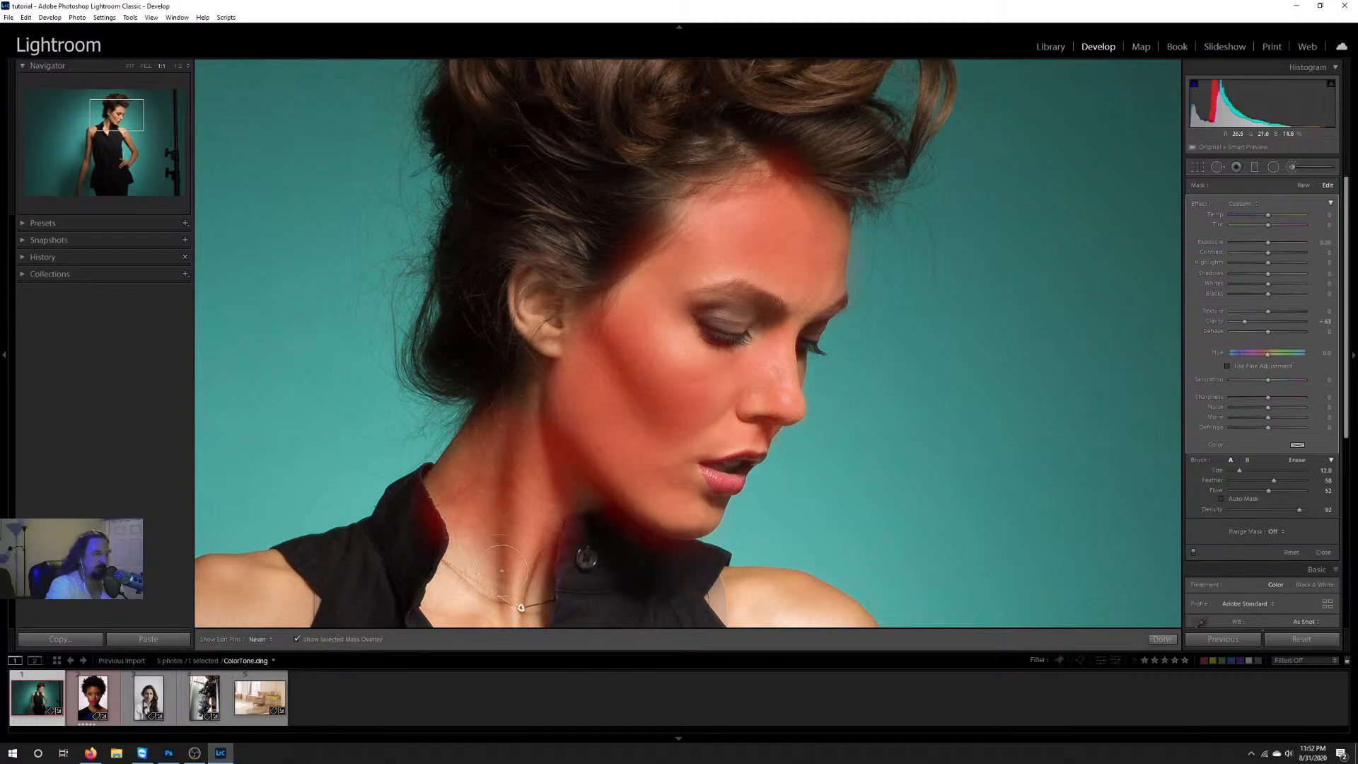
Step: Hide the mask overlay and set the skin brush adjustment's clarity to 100
{"action": "left_click", "coordinate": [296, 640]}
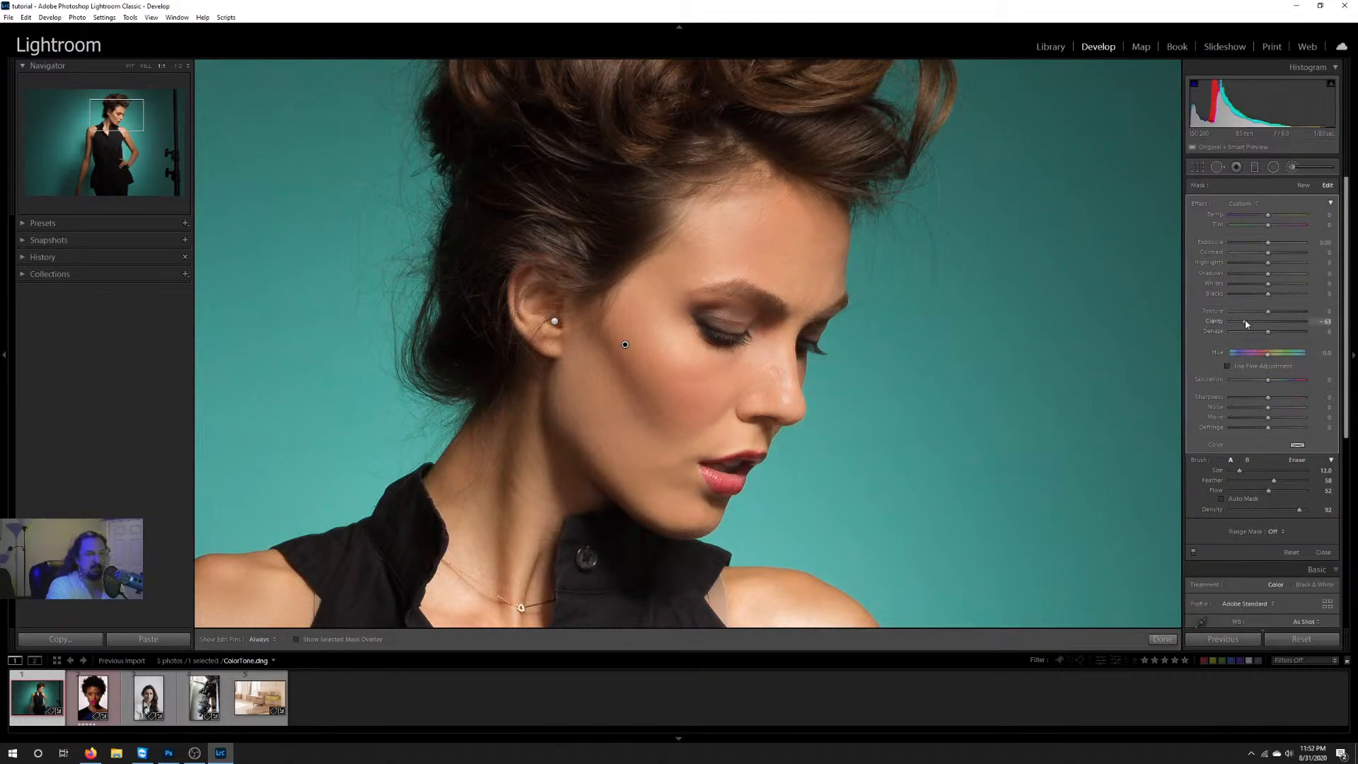
{"action": "left_click_drag", "start_coordinate": [1246, 323], "coordinate": [1307, 324]}
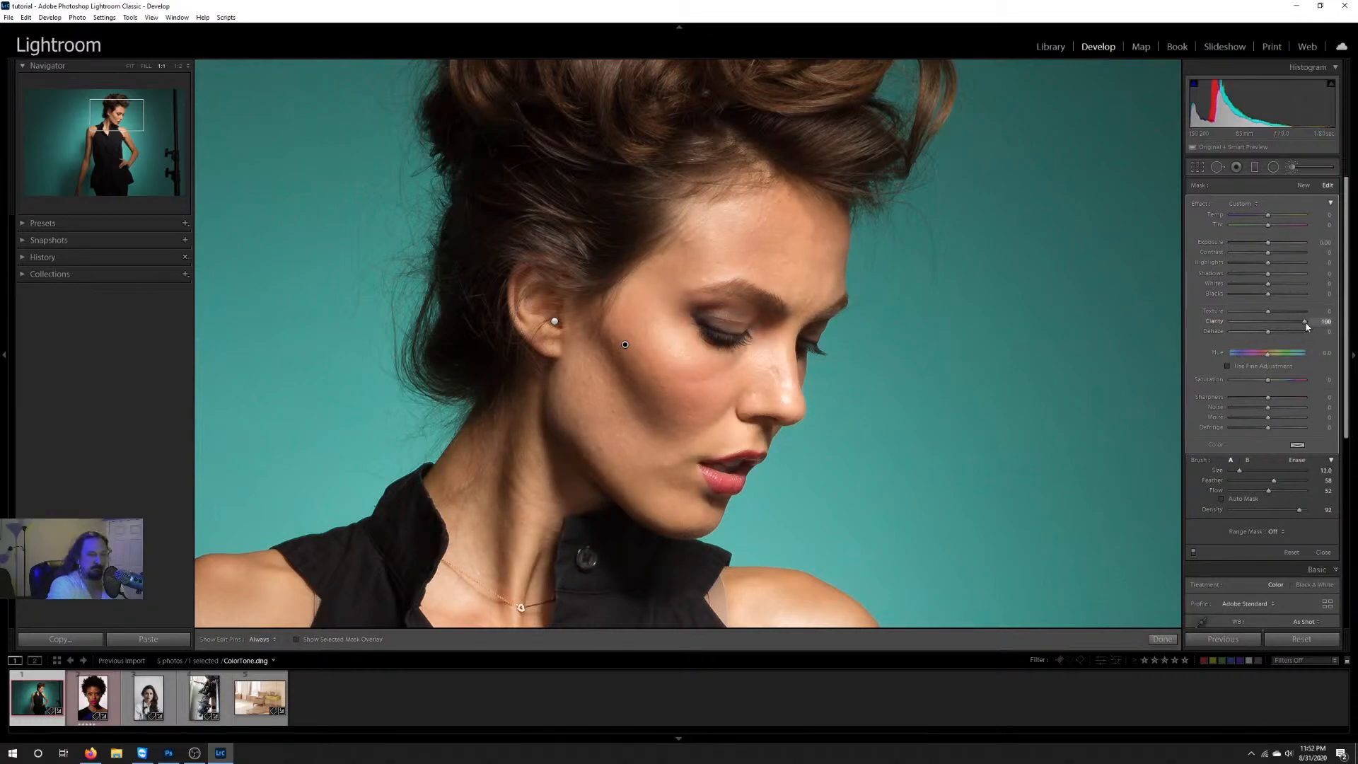
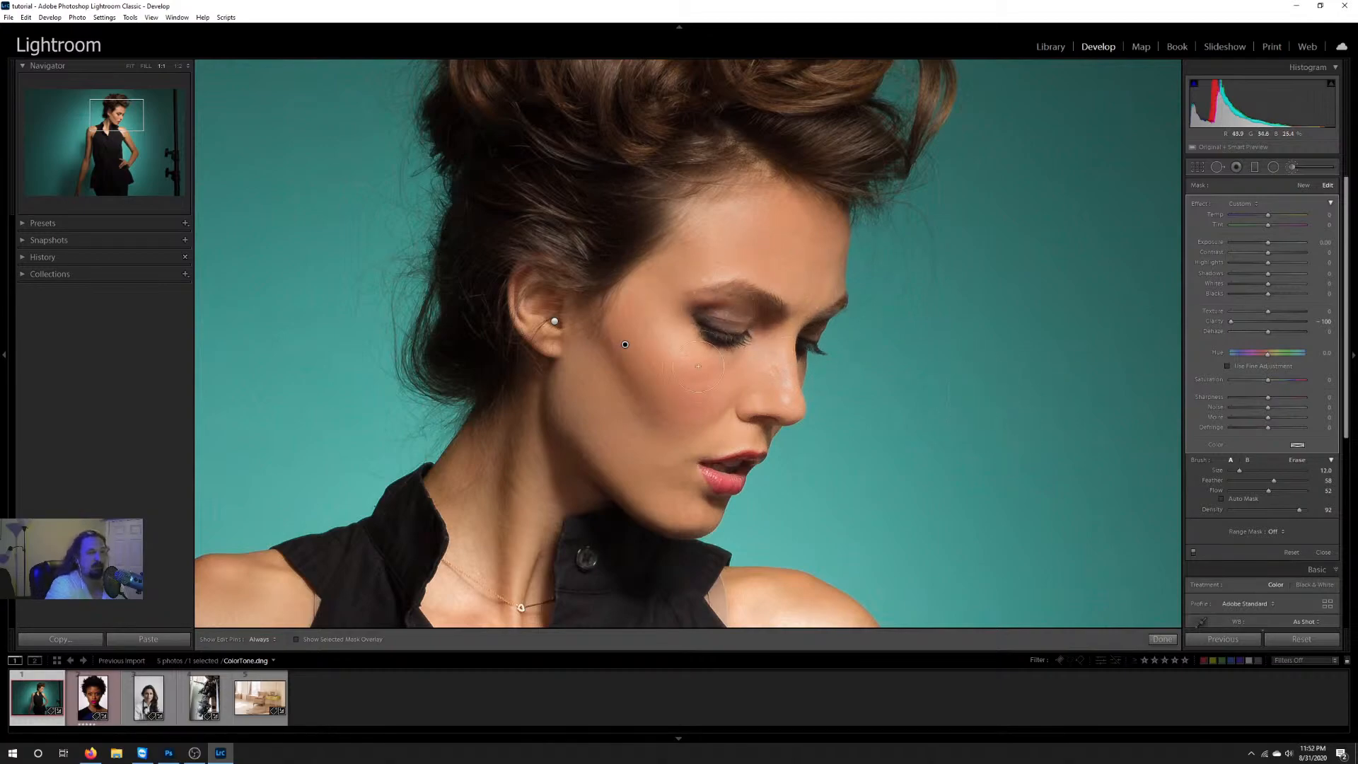
Step: Reset the skin brush adjustment's clarity to 0 and open the portrait Skin2.dng at 1:2 zoom
{"action": "double_click", "coordinate": [1232, 322]}
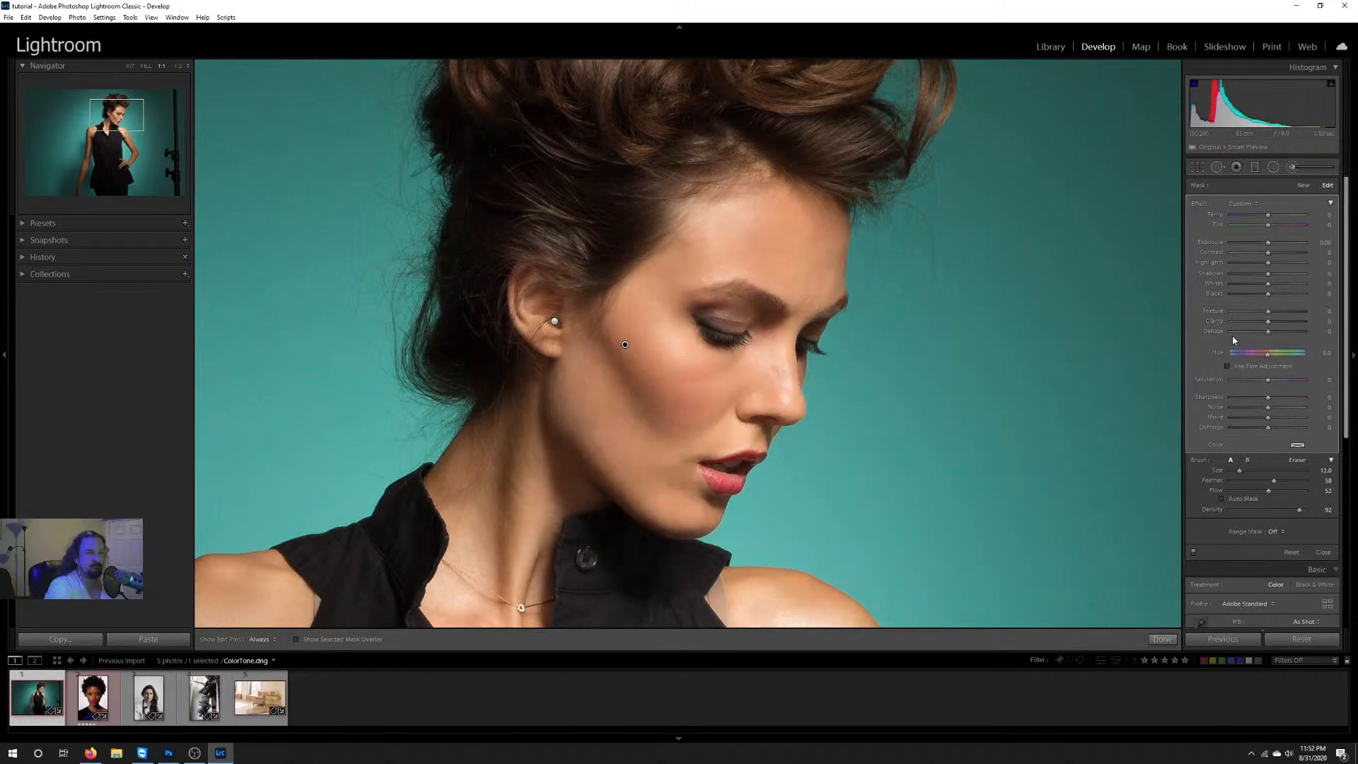
{"action": "left_click", "coordinate": [93, 696]}
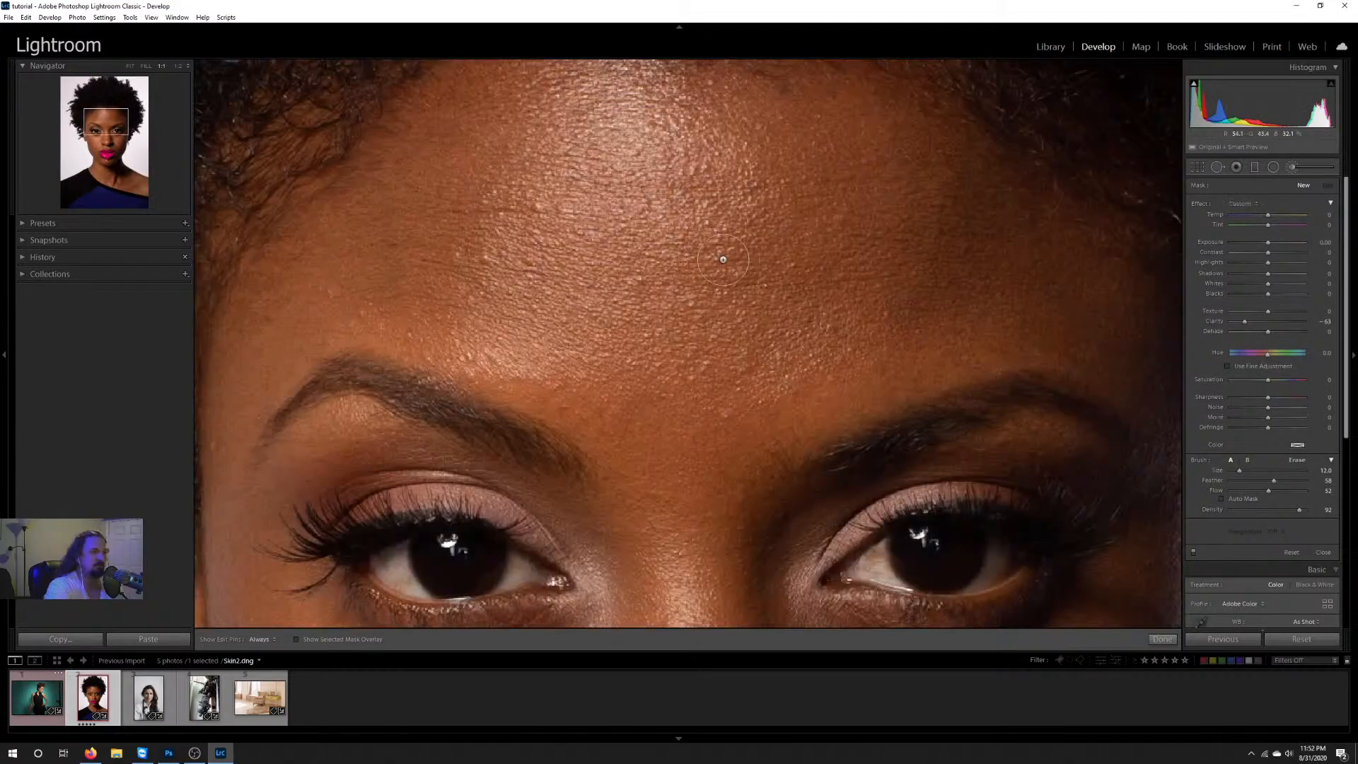
{"action": "left_click", "coordinate": [179, 65]}
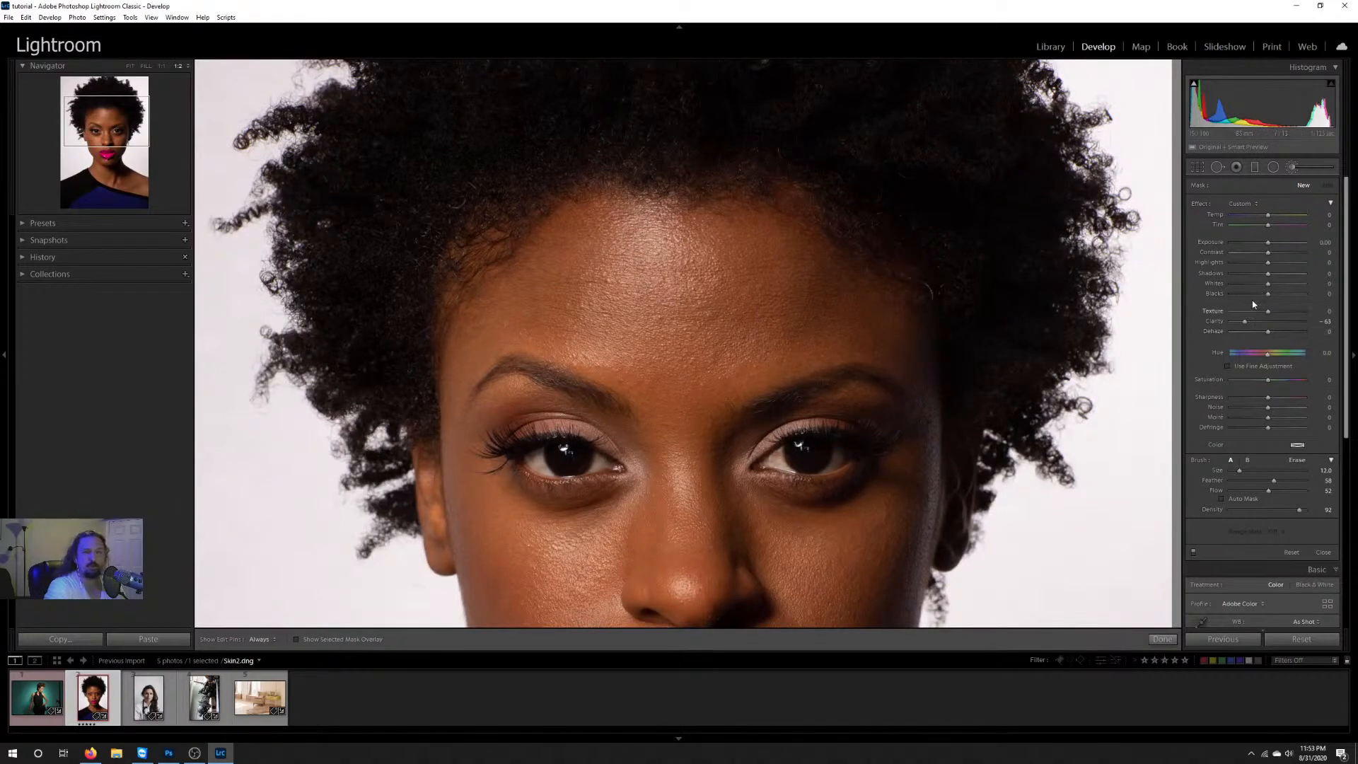
Step: Paint over the model's forehead with the Adjustment Brush at clarity -84 and brush size 20, with the edit pins hidden
{"action": "scroll", "coordinate": [791, 356], "scroll_direction": "up", "scroll_amount": 1}
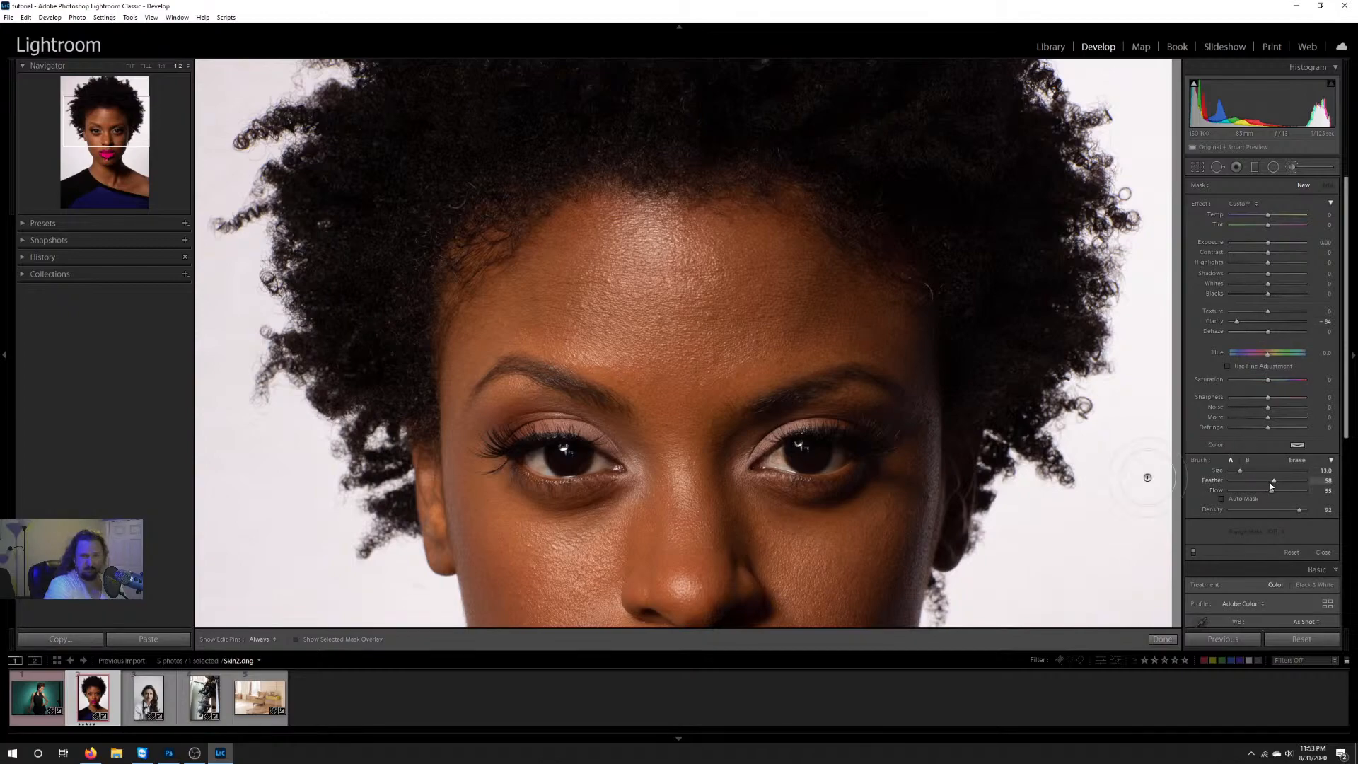
{"action": "key", "text": "h"}
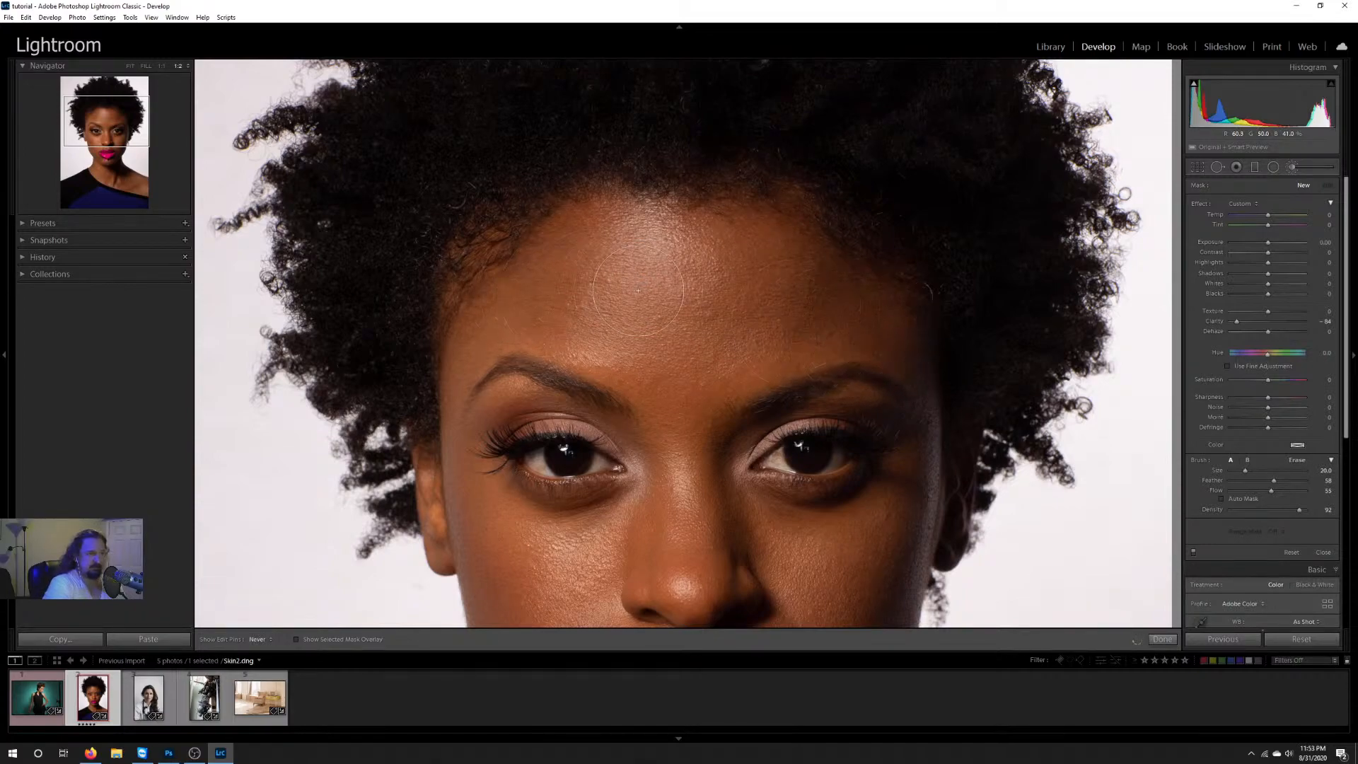
{"action": "mouse_move", "coordinate": [638, 291]}
{"action": "left_mouse_down"}
{"action": "mouse_move", "coordinate": [504, 318]}
{"action": "mouse_move", "coordinate": [563, 309]}
{"action": "left_mouse_up"}
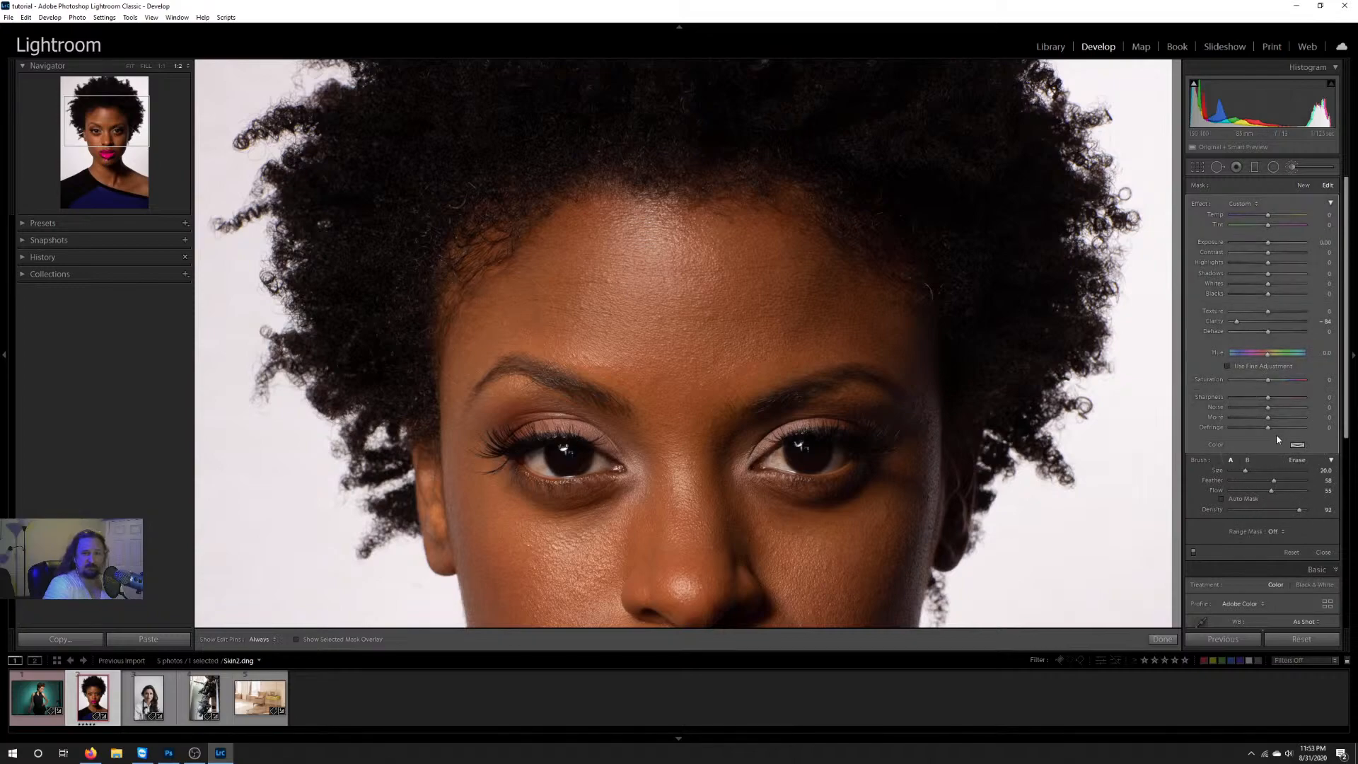
Step: Extend the skin smoothing over both cheeks and the forehead with brush size 15 and flow 100
{"action": "key", "text": "bracketleft"}
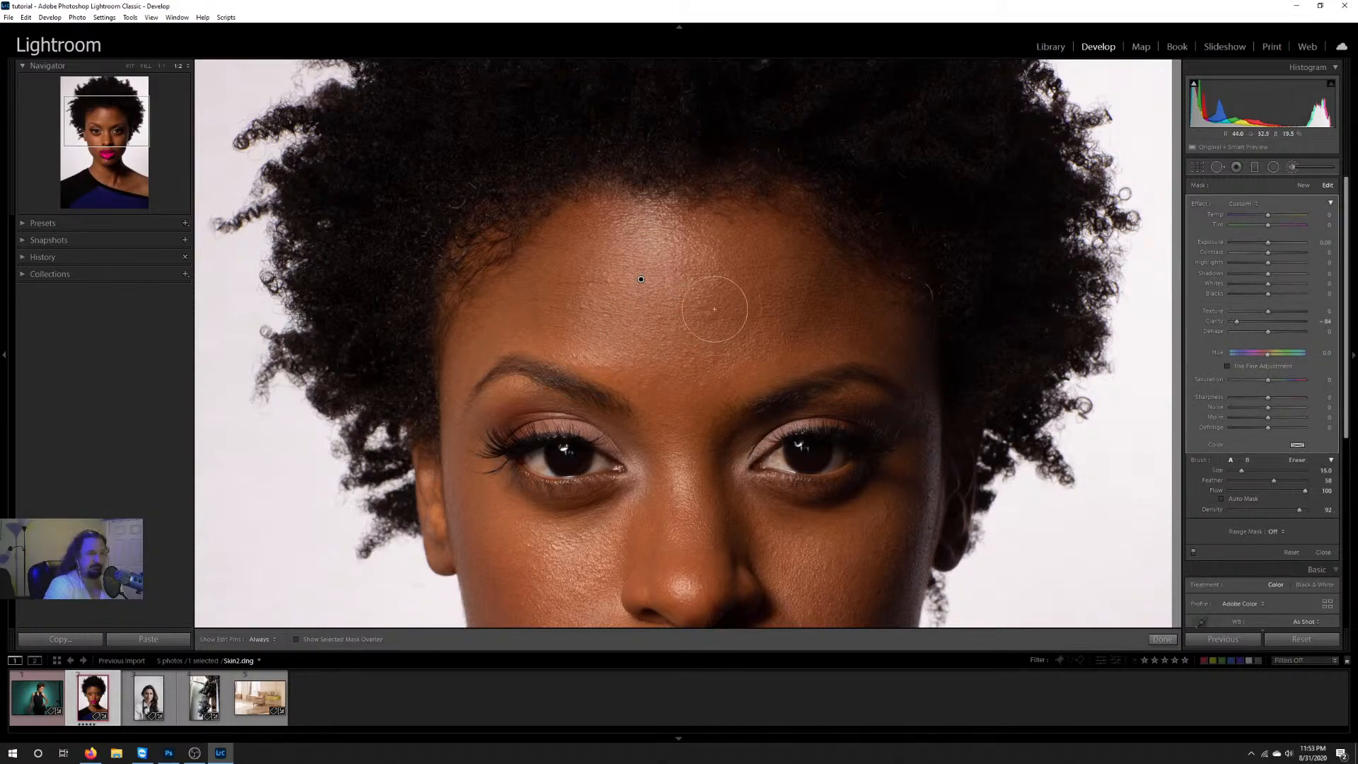
{"action": "key", "text": "h"}
{"action": "mouse_move", "coordinate": [813, 576]}
{"action": "left_mouse_down"}
{"action": "mouse_move", "coordinate": [796, 611]}
{"action": "mouse_move", "coordinate": [894, 570]}
{"action": "left_mouse_up"}
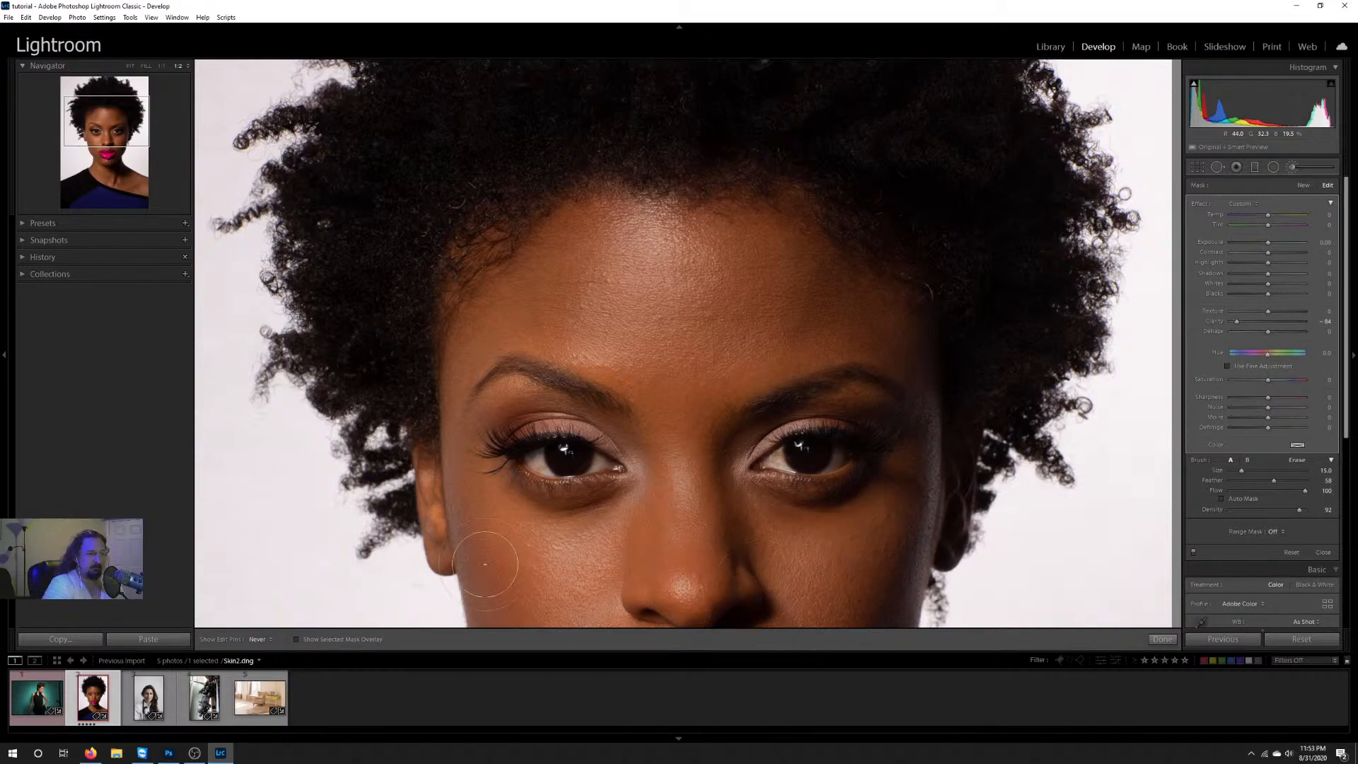
{"action": "left_click_drag", "start_coordinate": [485, 564], "coordinate": [587, 583]}
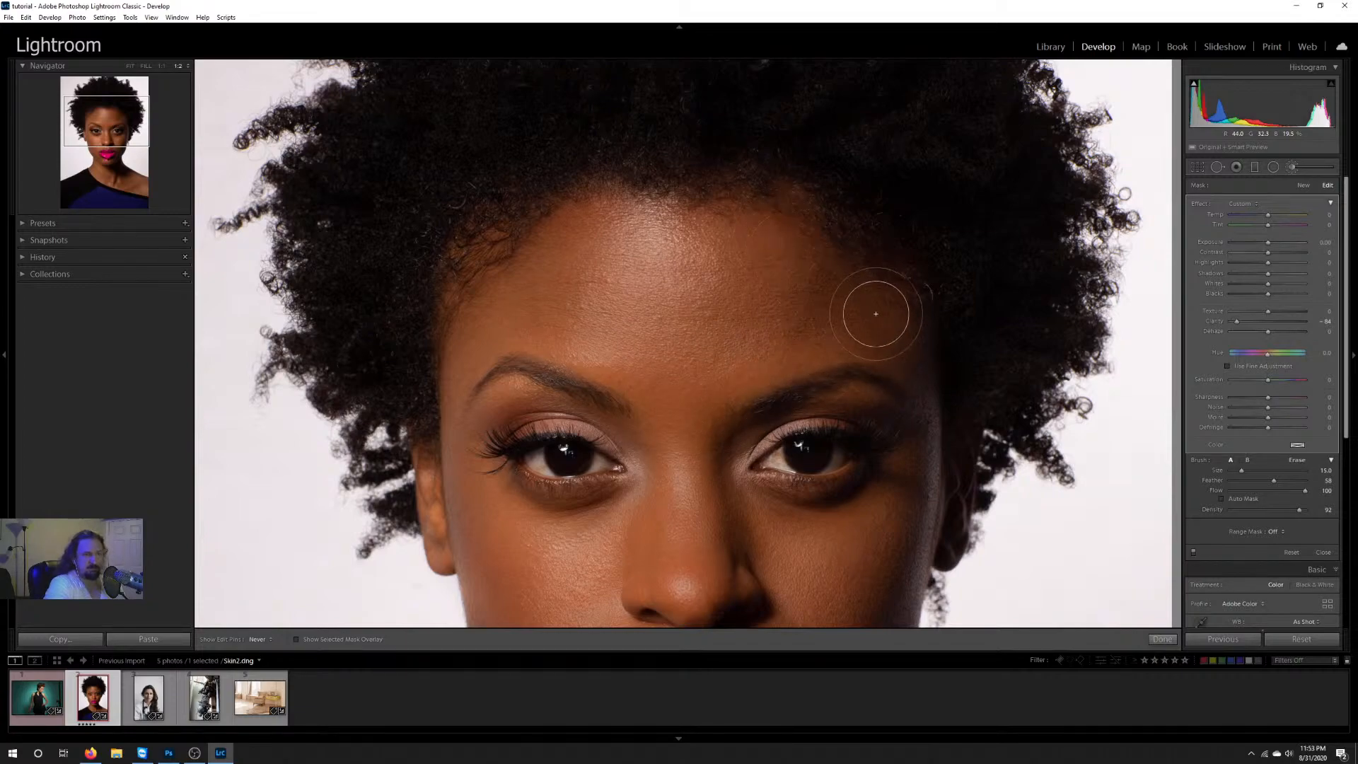
{"action": "key", "text": "h"}
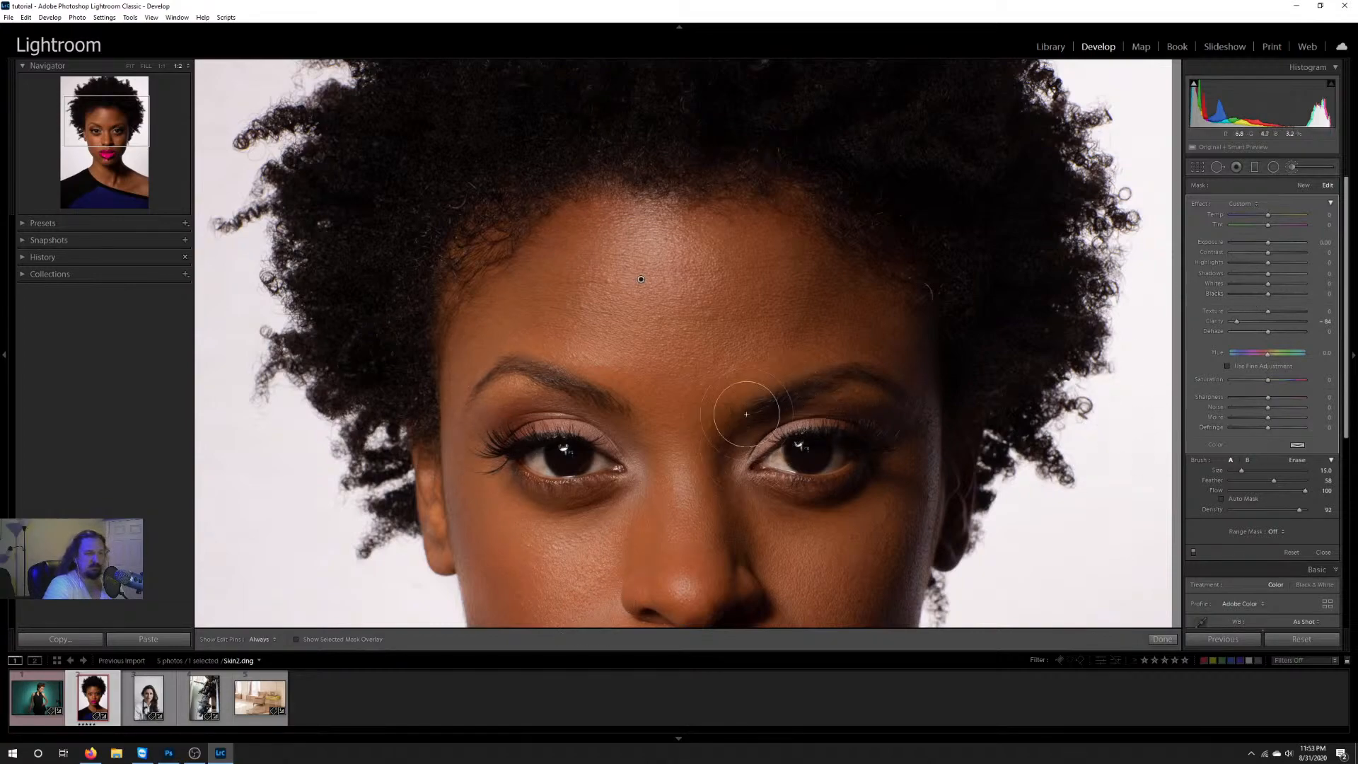
Step: Try stronger and weaker clarity on the skin brush adjustment, ending at about -40, with the whole face in view
{"action": "left_click", "coordinate": [122, 132]}
{"action": "left_click_drag", "start_coordinate": [122, 133], "coordinate": [121, 140]}
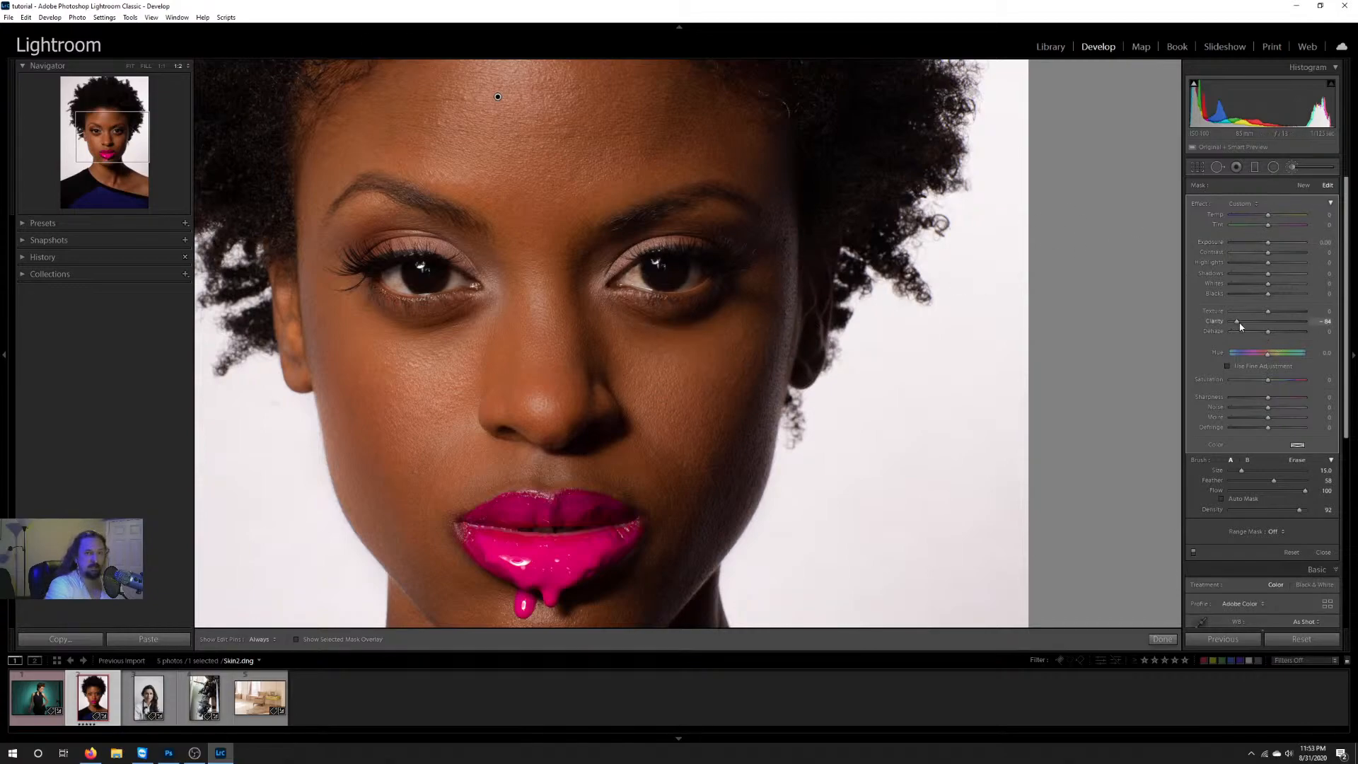
{"action": "mouse_move", "coordinate": [1240, 326]}
{"action": "left_mouse_down"}
{"action": "mouse_move", "coordinate": [1307, 324]}
{"action": "mouse_move", "coordinate": [1126, 320]}
{"action": "mouse_move", "coordinate": [1319, 316]}
{"action": "mouse_move", "coordinate": [1197, 335]}
{"action": "left_mouse_up"}
{"action": "left_click_drag", "start_coordinate": [1298, 328], "coordinate": [1257, 326]}
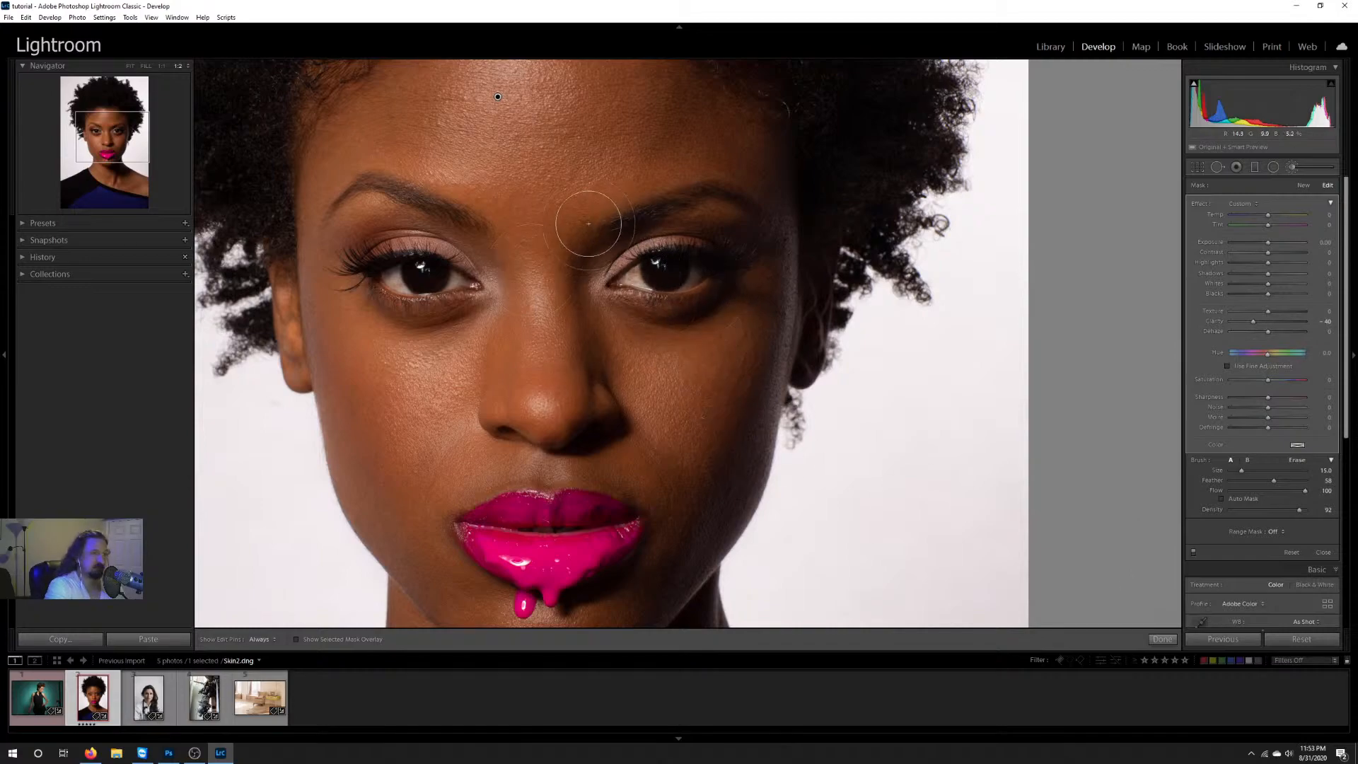
Step: Delete the skin-smoothing brush adjustment pinned on the model's forehead
{"action": "mouse_move", "coordinate": [535, 204]}
{"action": "left_mouse_down"}
{"action": "mouse_move", "coordinate": [587, 284]}
{"action": "mouse_move", "coordinate": [575, 186]}
{"action": "left_mouse_up"}
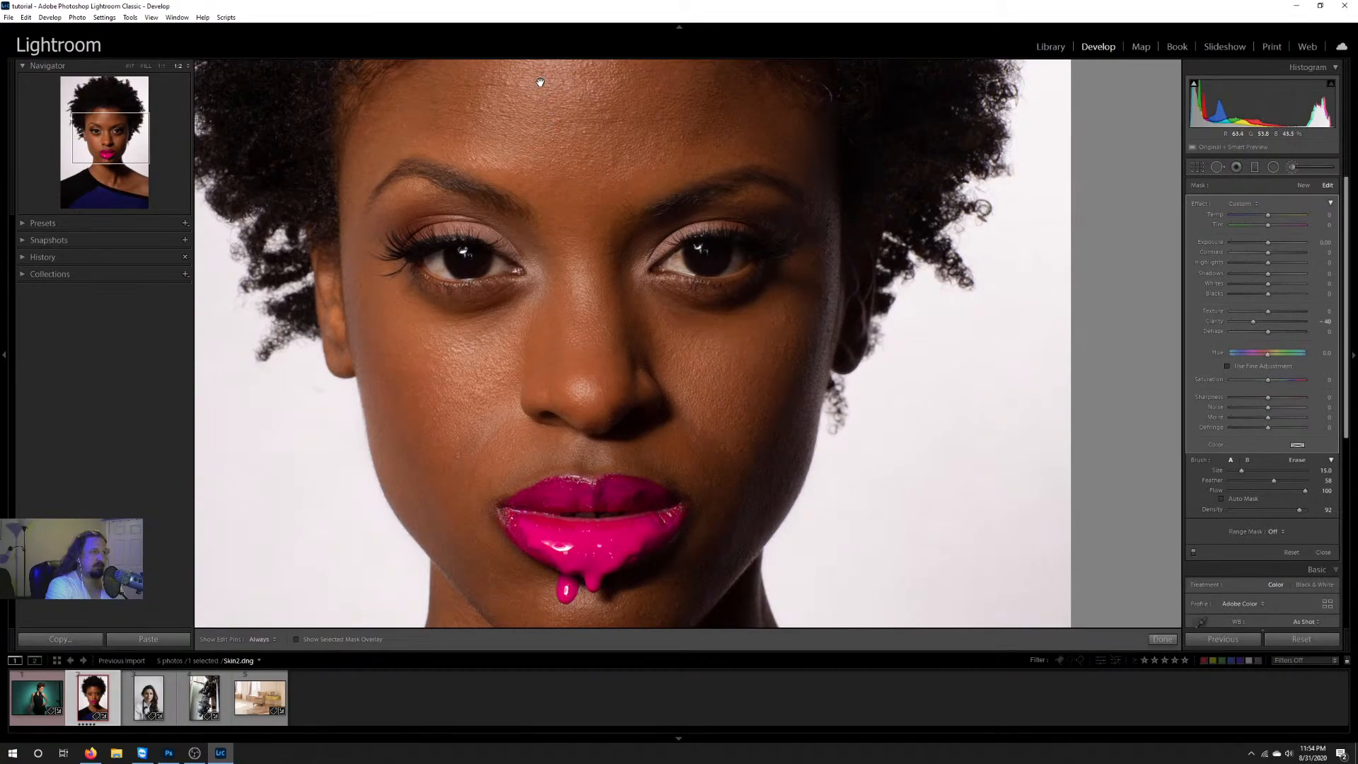
{"action": "right_click", "coordinate": [541, 82]}
{"action": "left_click", "coordinate": [562, 102]}
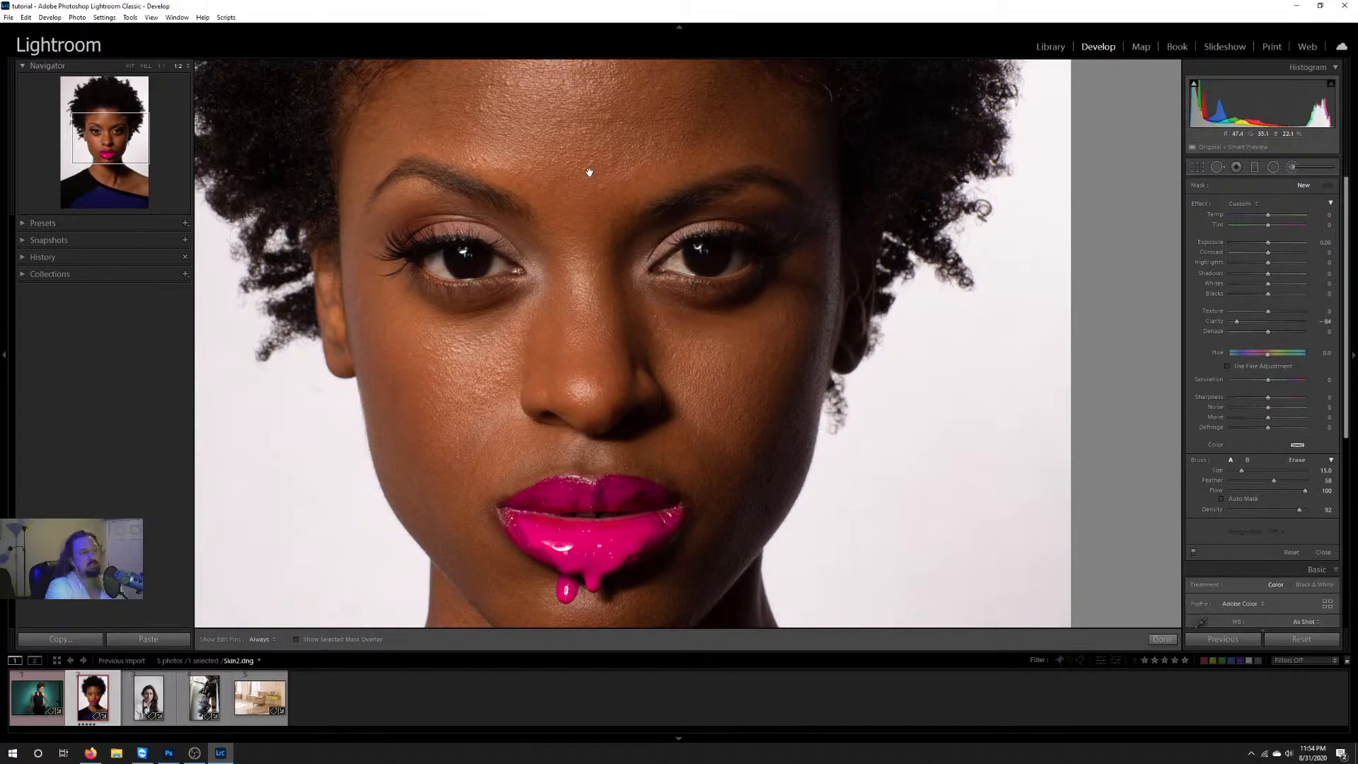
{"action": "left_click_drag", "start_coordinate": [574, 158], "coordinate": [624, 301]}
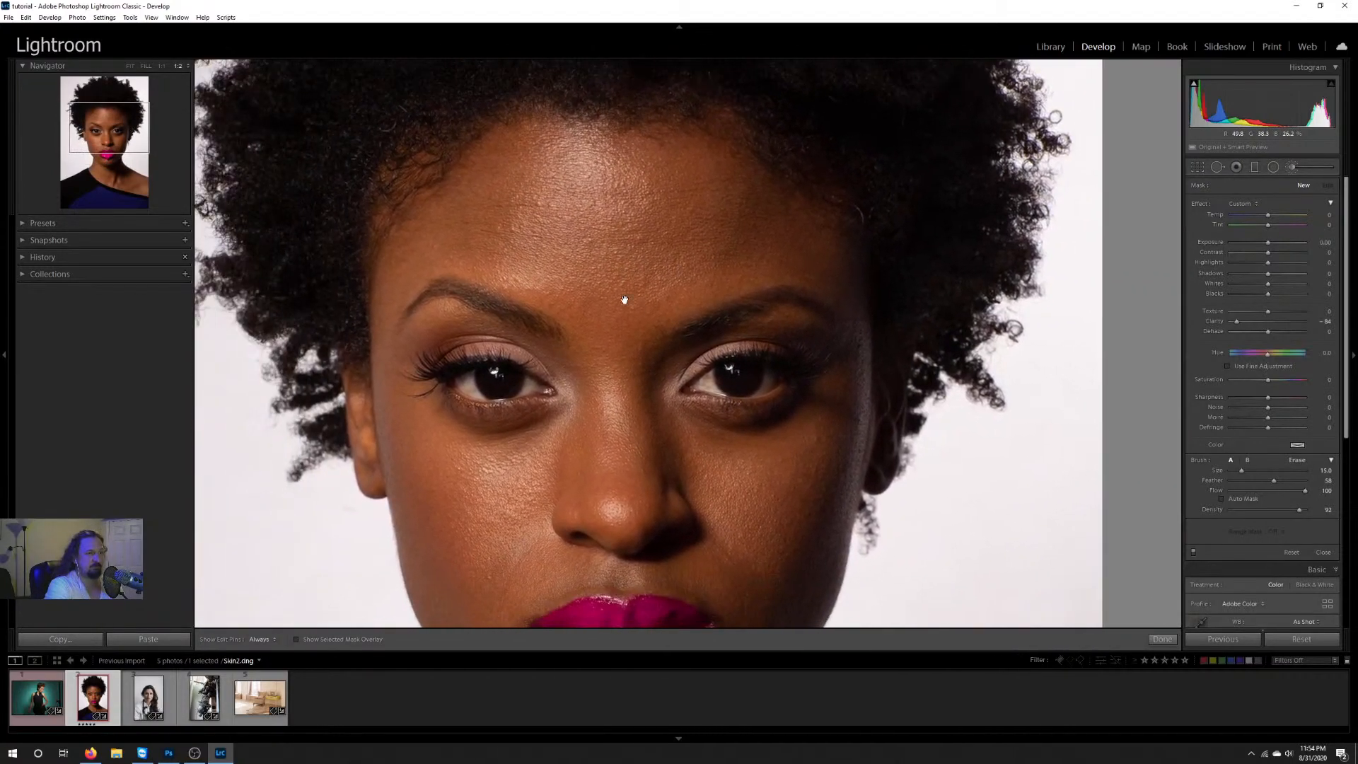
Step: Fit the whole portrait in view, browse the installed develop preset groups and collapse the expanded personal group
{"action": "left_click_drag", "start_coordinate": [131, 67], "coordinate": [162, 89]}
{"action": "left_click", "coordinate": [130, 66]}
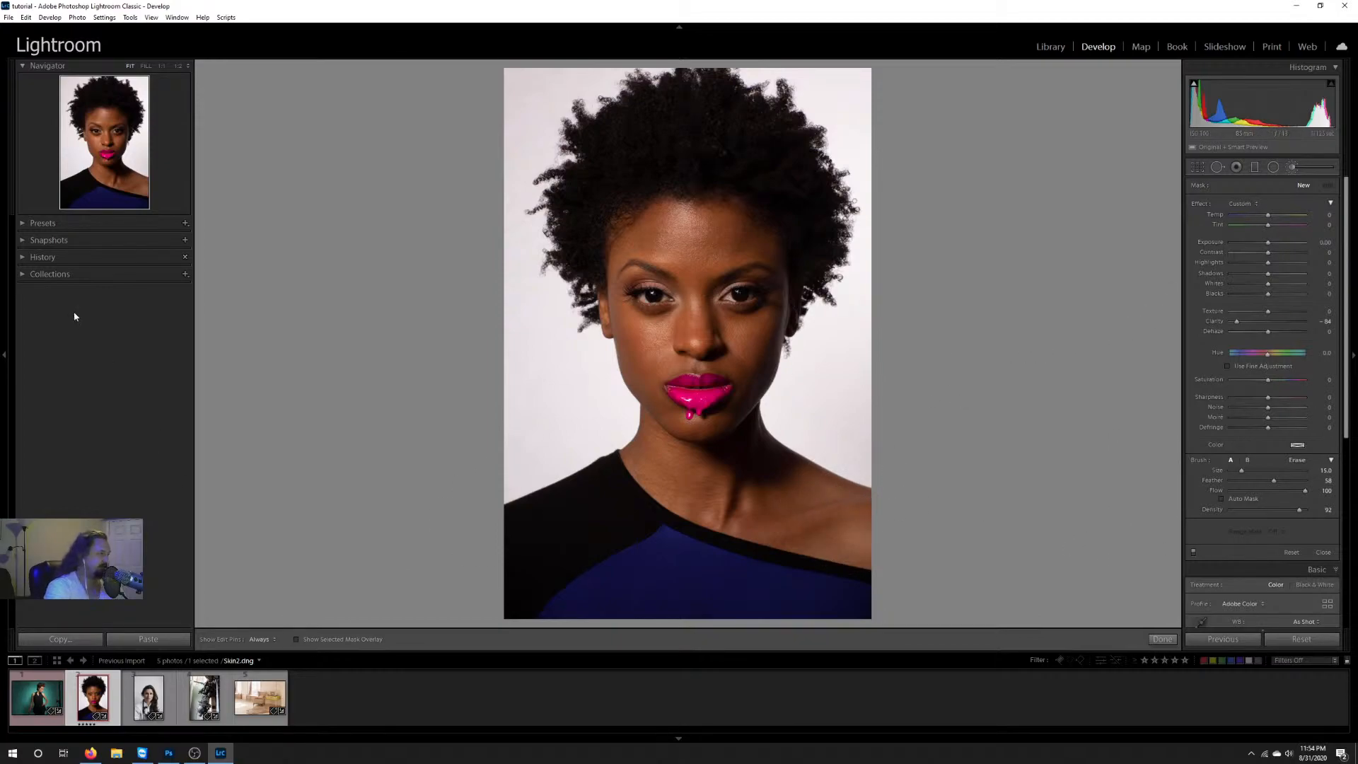
{"action": "left_click", "coordinate": [22, 223]}
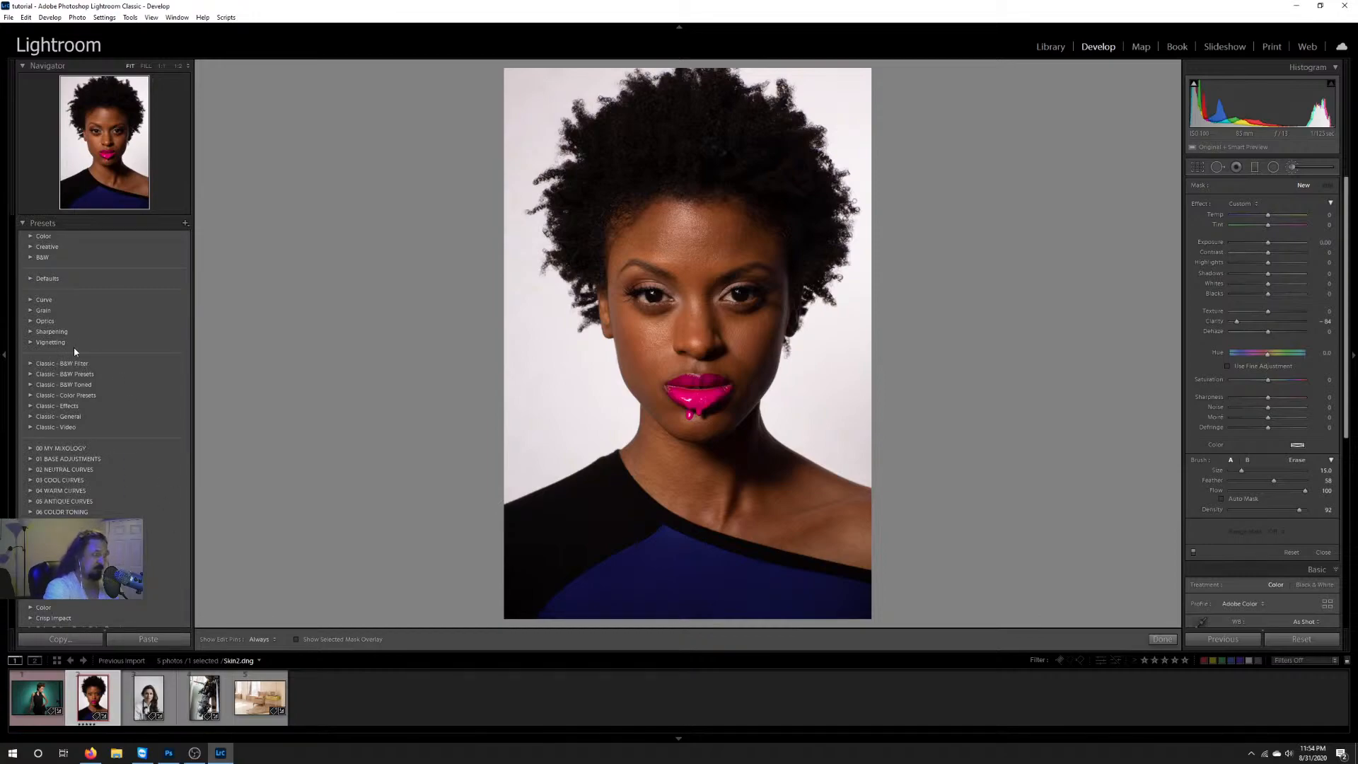
{"action": "scroll", "coordinate": [64, 460], "scroll_direction": "down", "scroll_amount": 15}
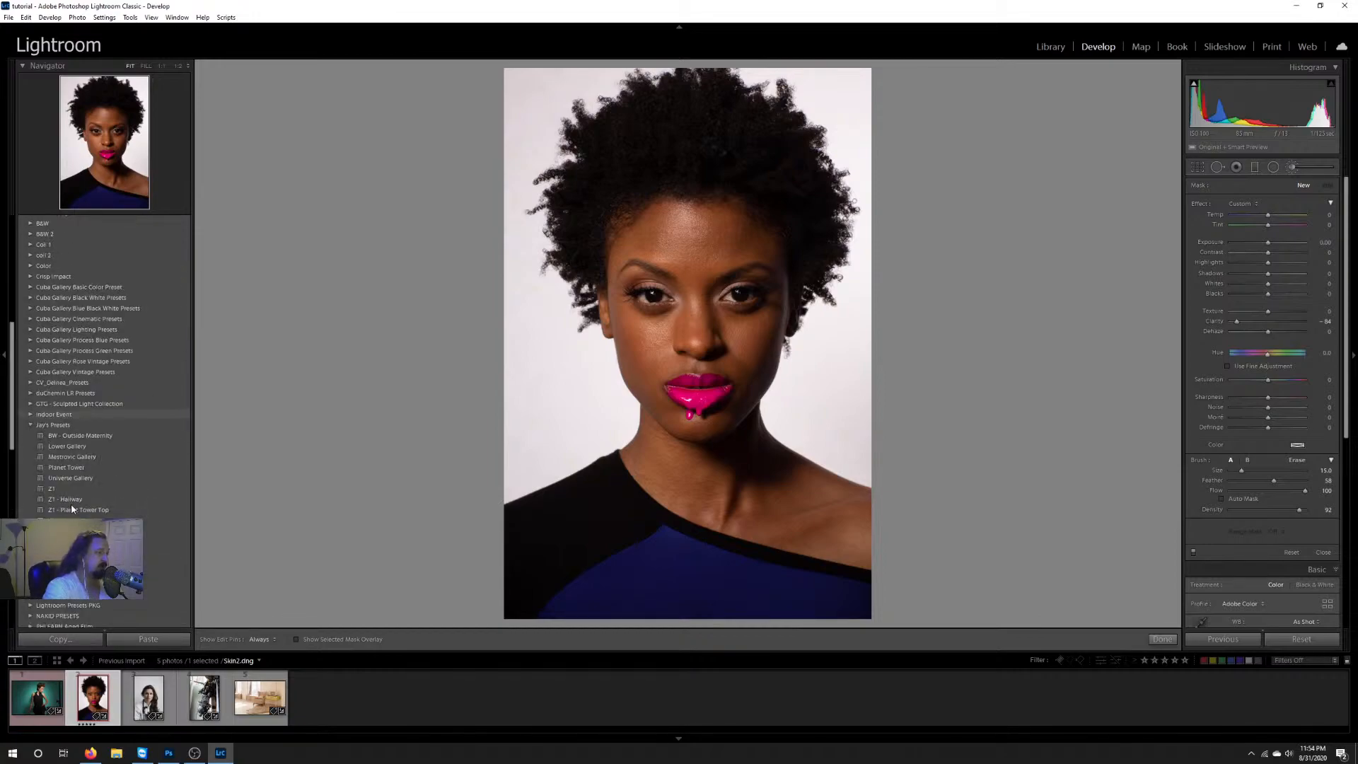
{"action": "scroll", "coordinate": [71, 495], "scroll_direction": "up", "scroll_amount": 6}
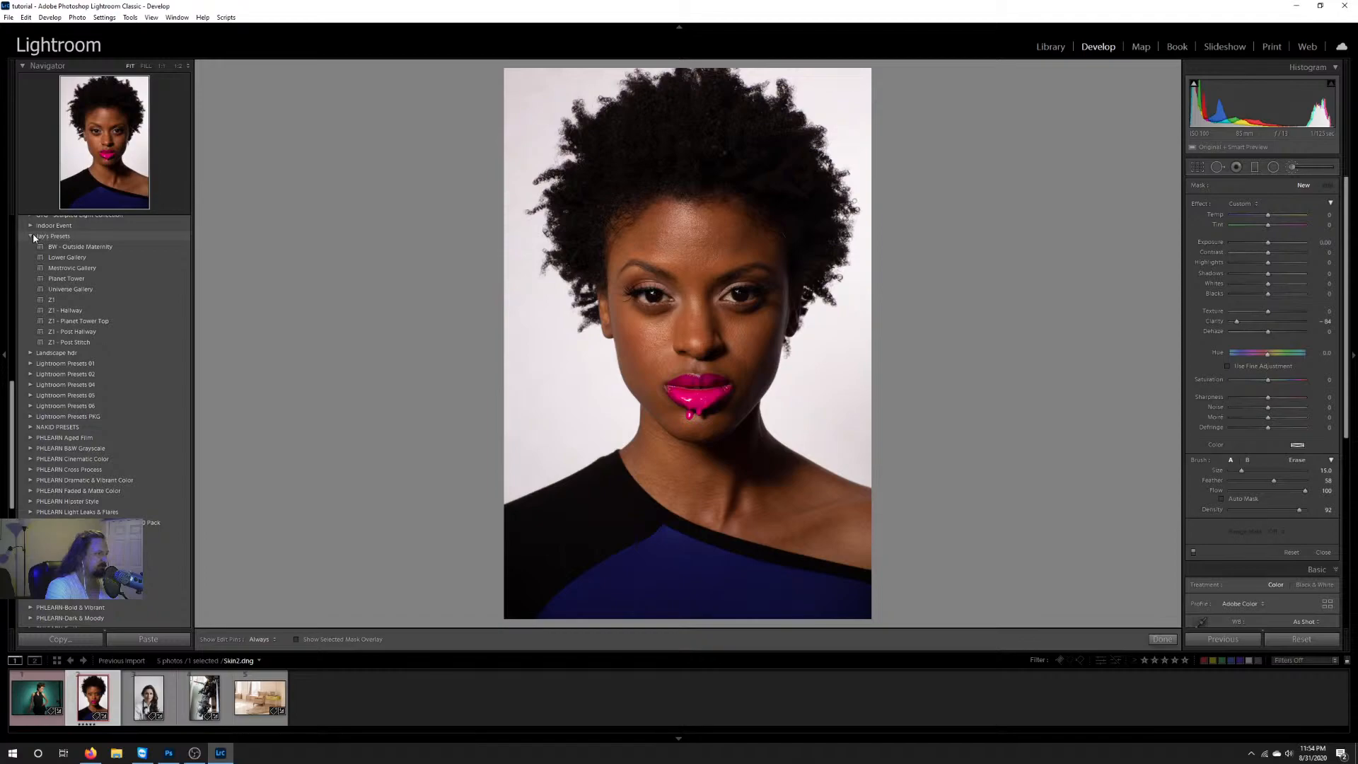
{"action": "left_click", "coordinate": [30, 237]}
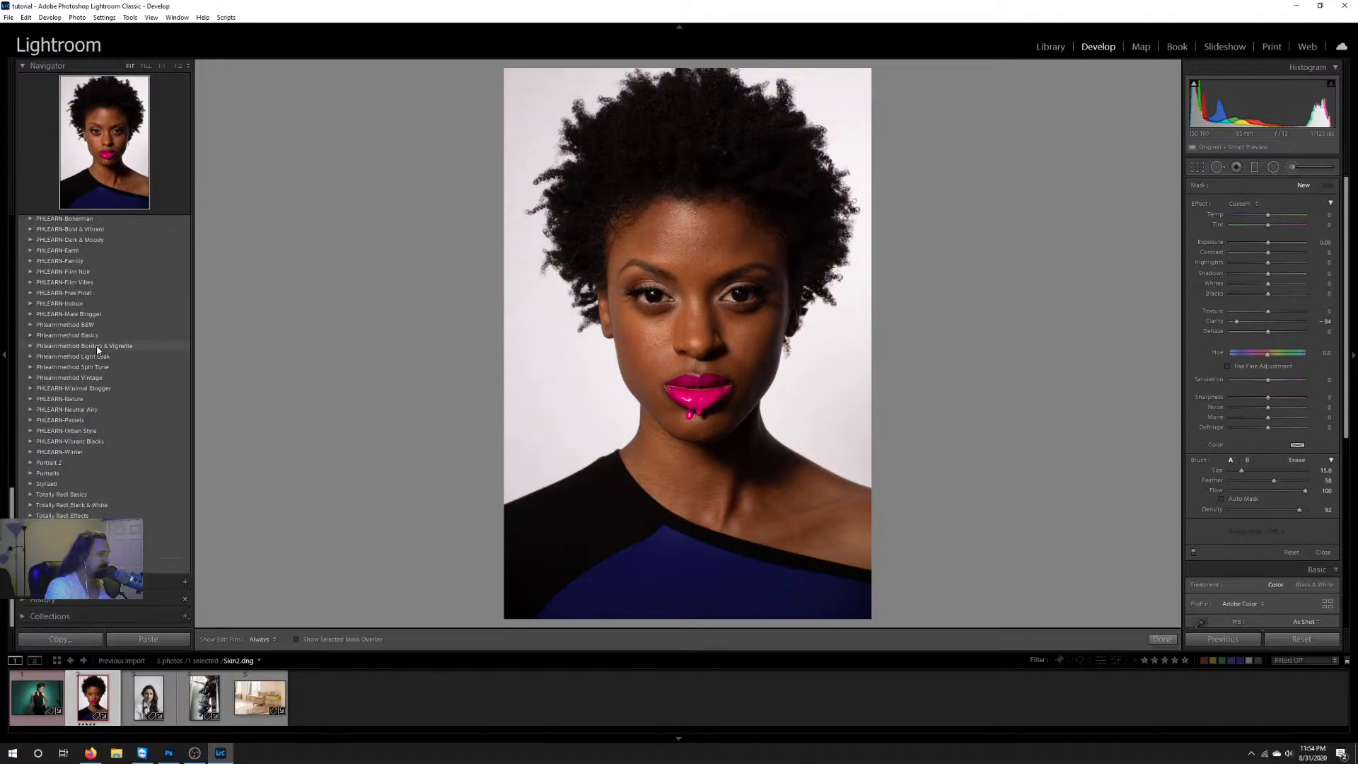
Step: Expand the Color preset group and preview presets such as Bright and High Contrast on the portrait
{"action": "scroll", "coordinate": [97, 345], "scroll_direction": "up", "scroll_amount": 10}
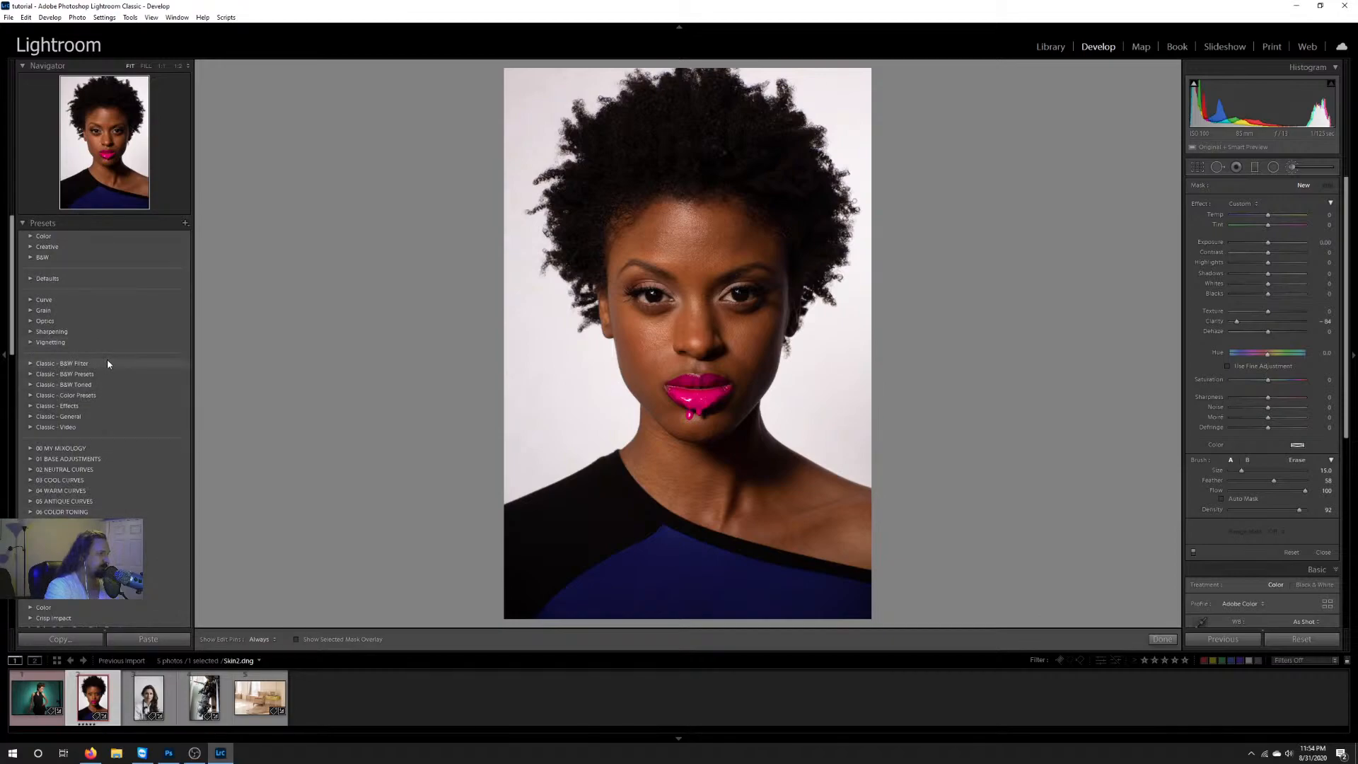
{"action": "left_click", "coordinate": [31, 237]}
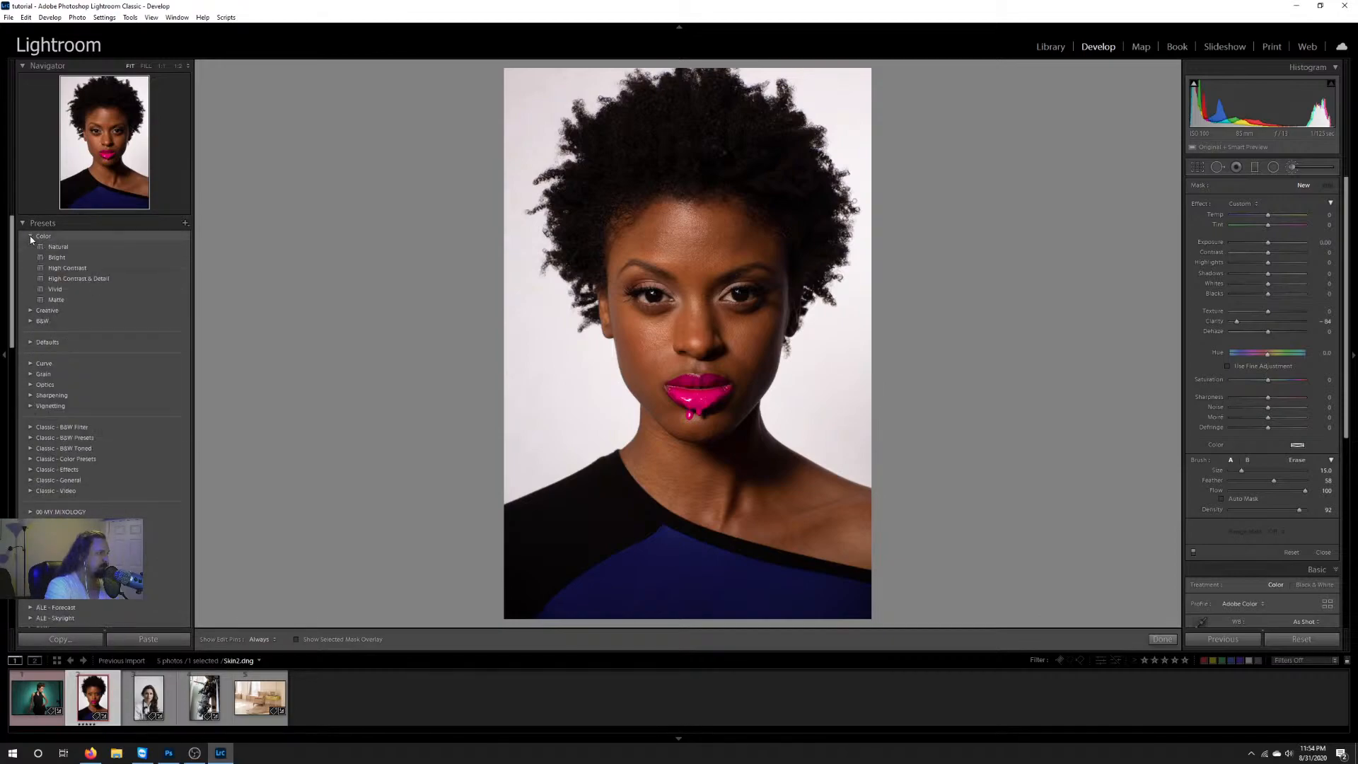
{"action": "left_click", "coordinate": [71, 258]}
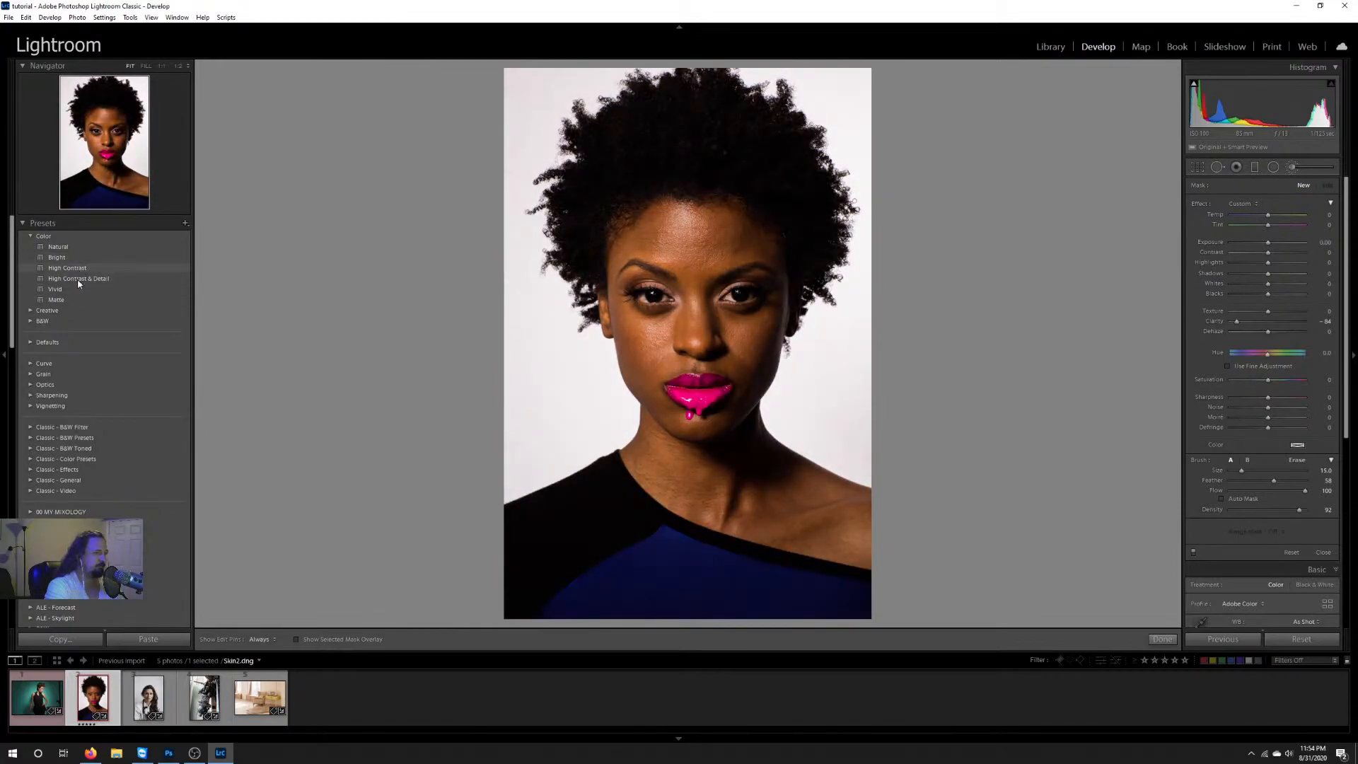
Step: Open ColorTone.dng and delete both brush adjustments pinned on the model's cheek and ear
{"action": "left_click", "coordinate": [45, 705]}
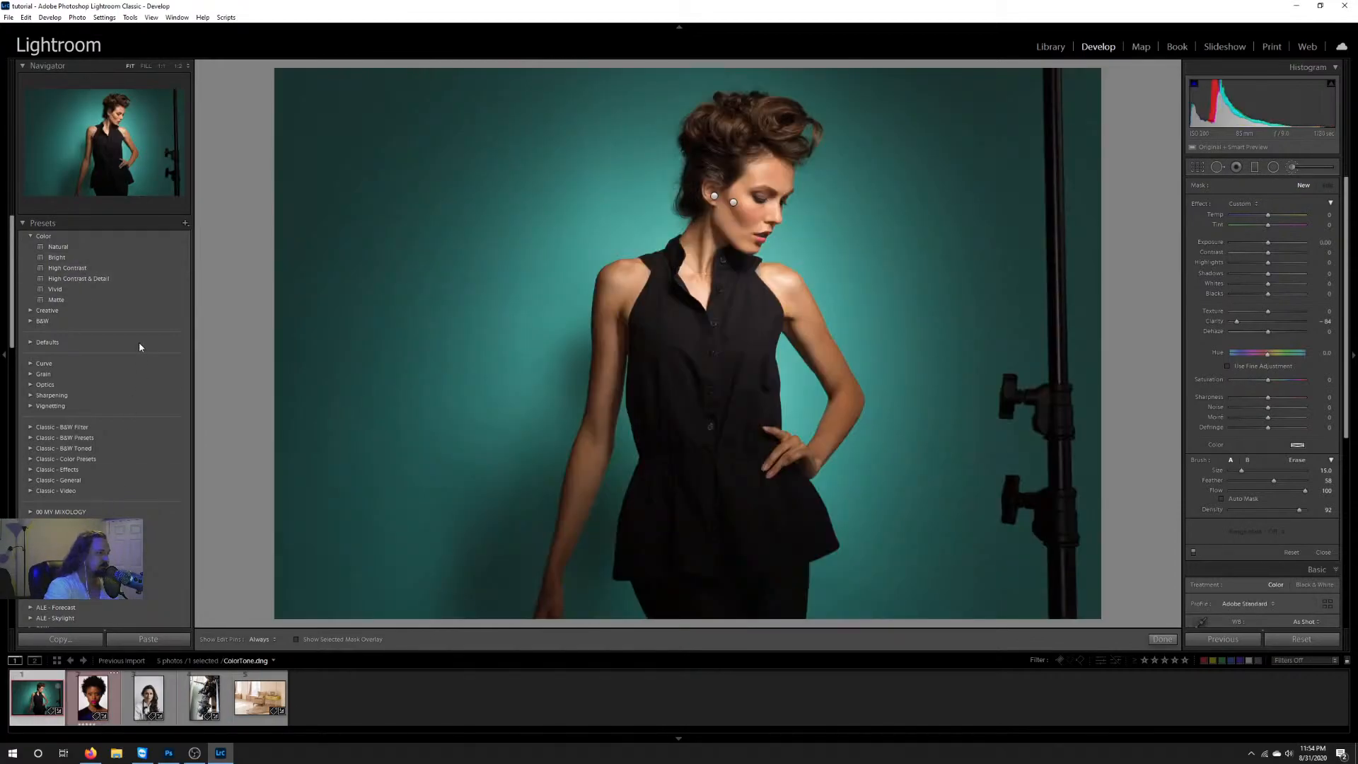
{"action": "right_click", "coordinate": [734, 203]}
{"action": "left_click", "coordinate": [758, 220]}
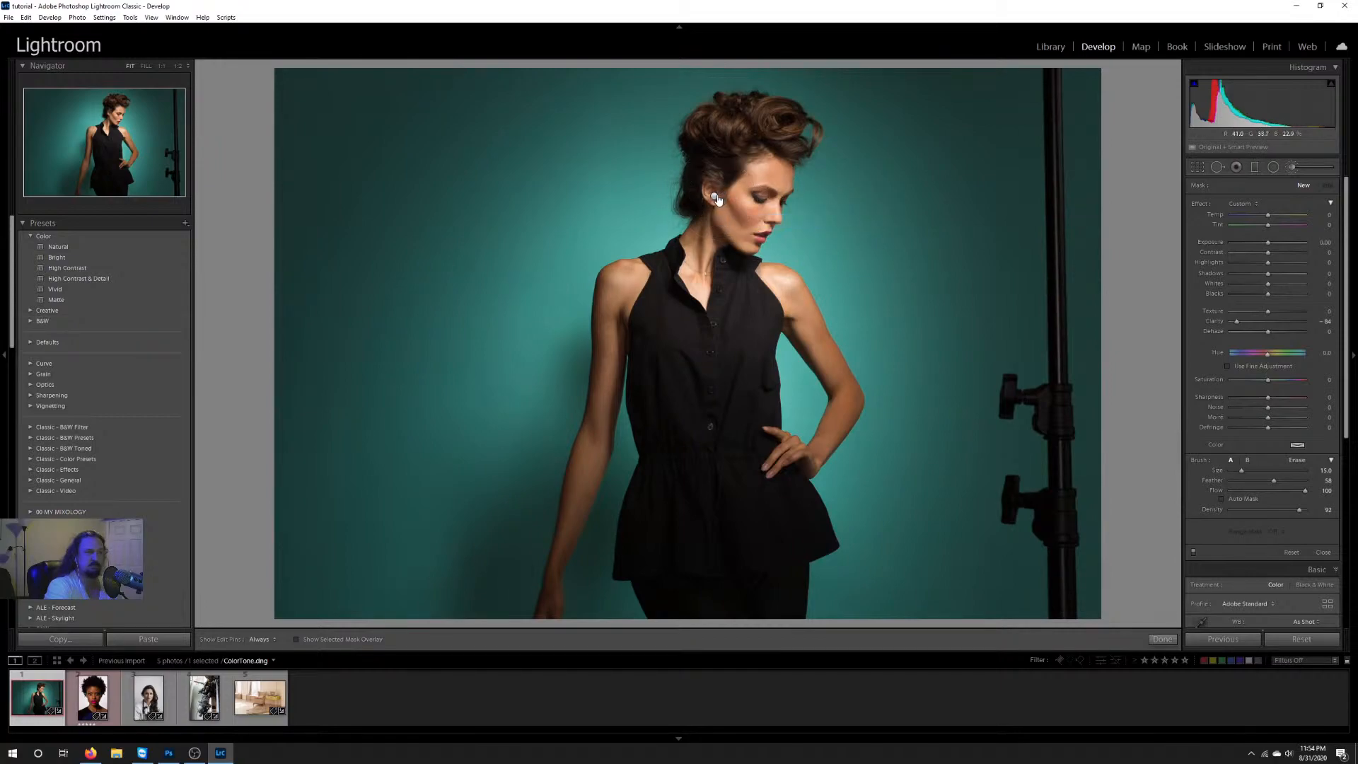
{"action": "right_click", "coordinate": [715, 196]}
{"action": "left_click", "coordinate": [739, 213]}
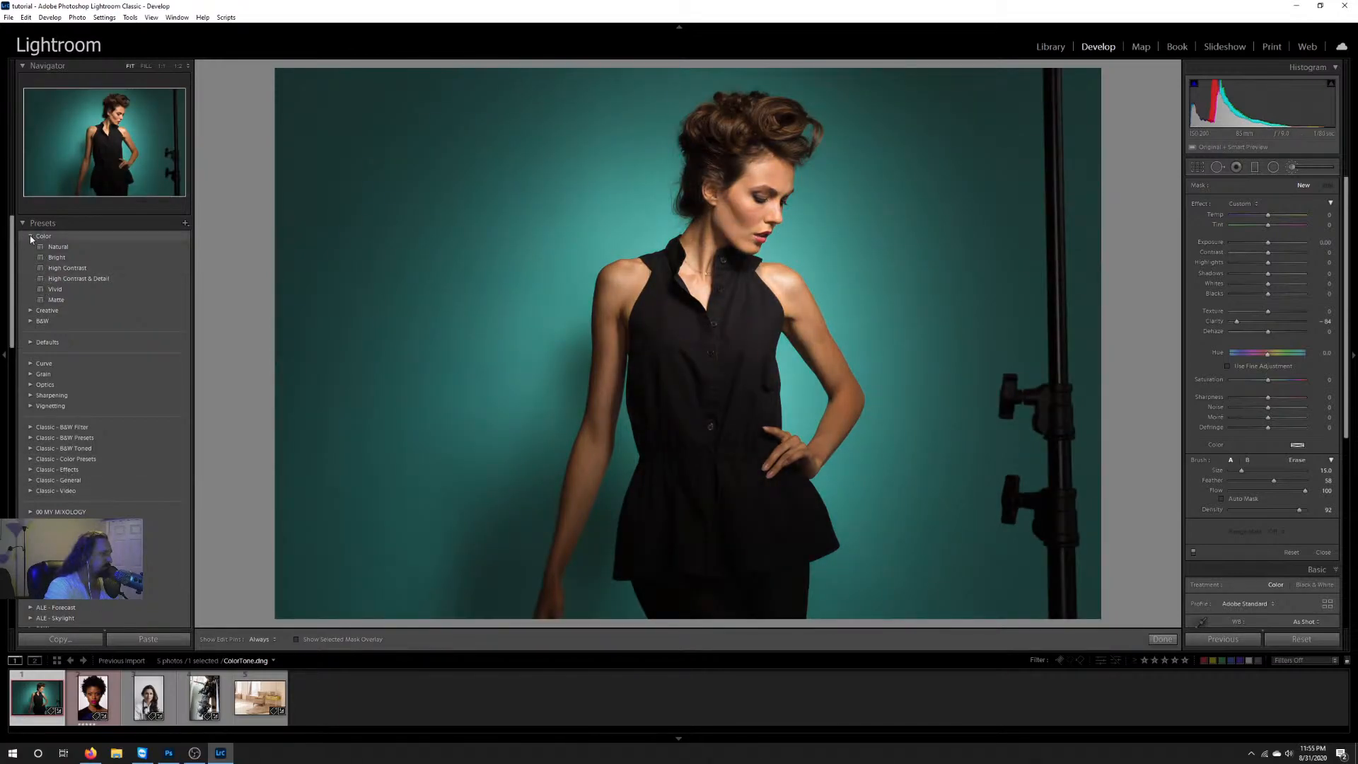
Step: Collapse the Color group and preview the Classic - Color Presets, such as Direct Positive, on the teal-backdrop photo
{"action": "left_click", "coordinate": [30, 236]}
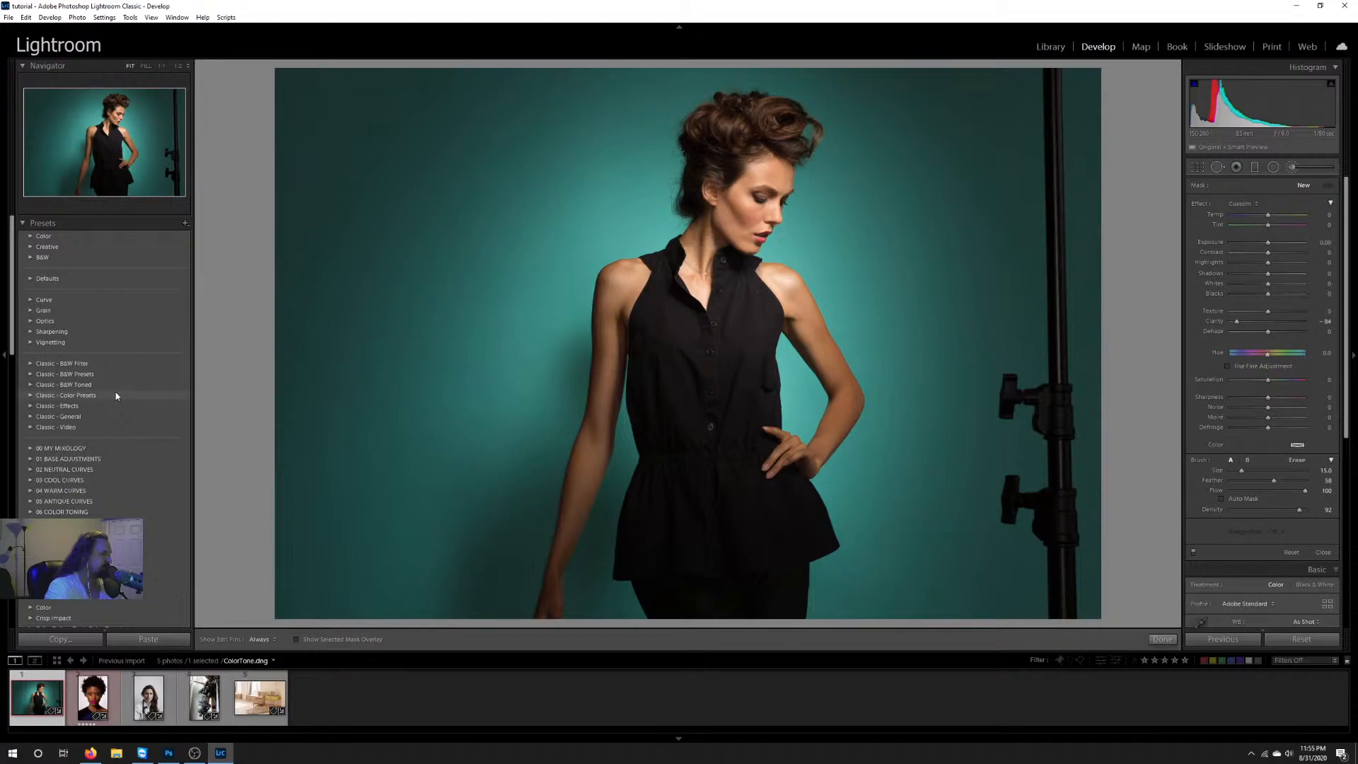
{"action": "scroll", "coordinate": [114, 389], "scroll_direction": "down", "scroll_amount": 10}
{"action": "scroll", "coordinate": [113, 387], "scroll_direction": "up", "scroll_amount": 10}
{"action": "left_click", "coordinate": [30, 395]}
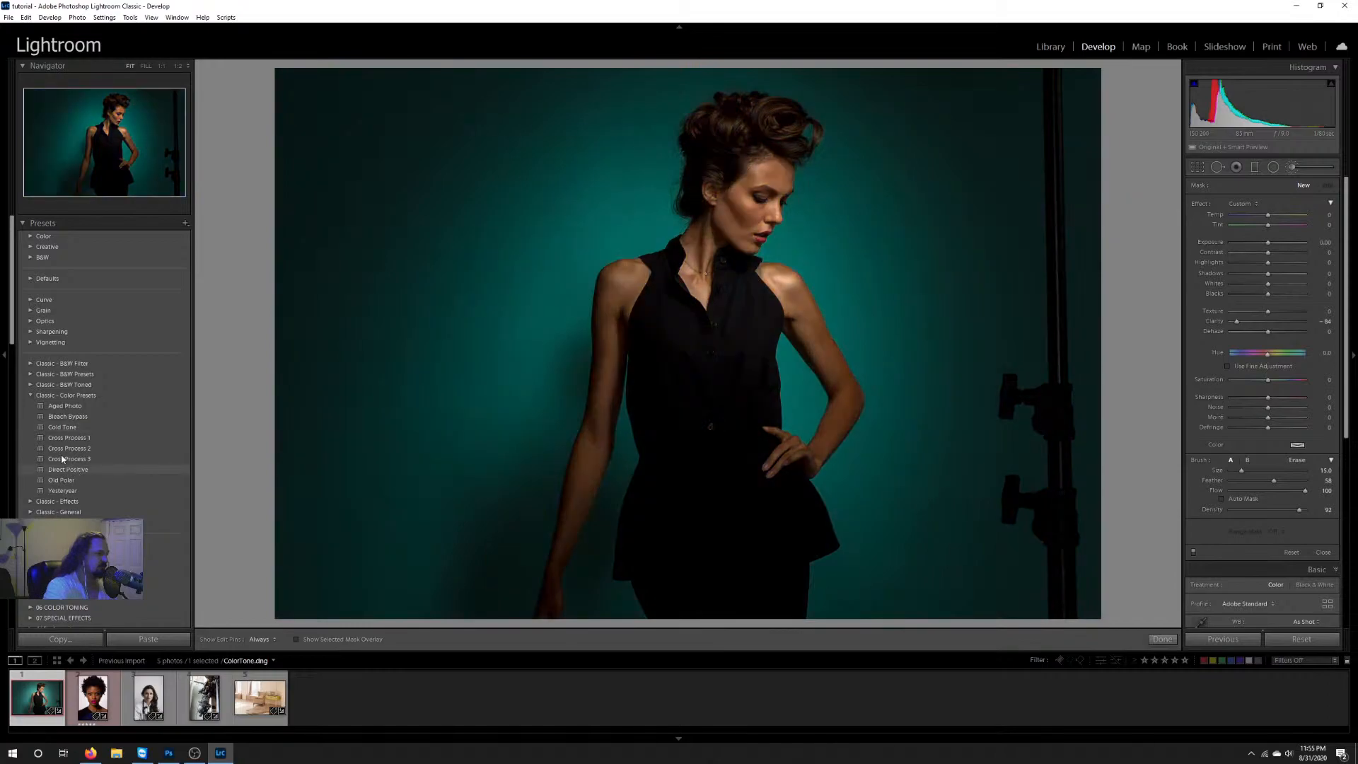
Step: Expand the Wedding preset group and apply the _01_black stripes preset to ColorTone.dng
{"action": "scroll", "coordinate": [117, 430], "scroll_direction": "down", "scroll_amount": 10}
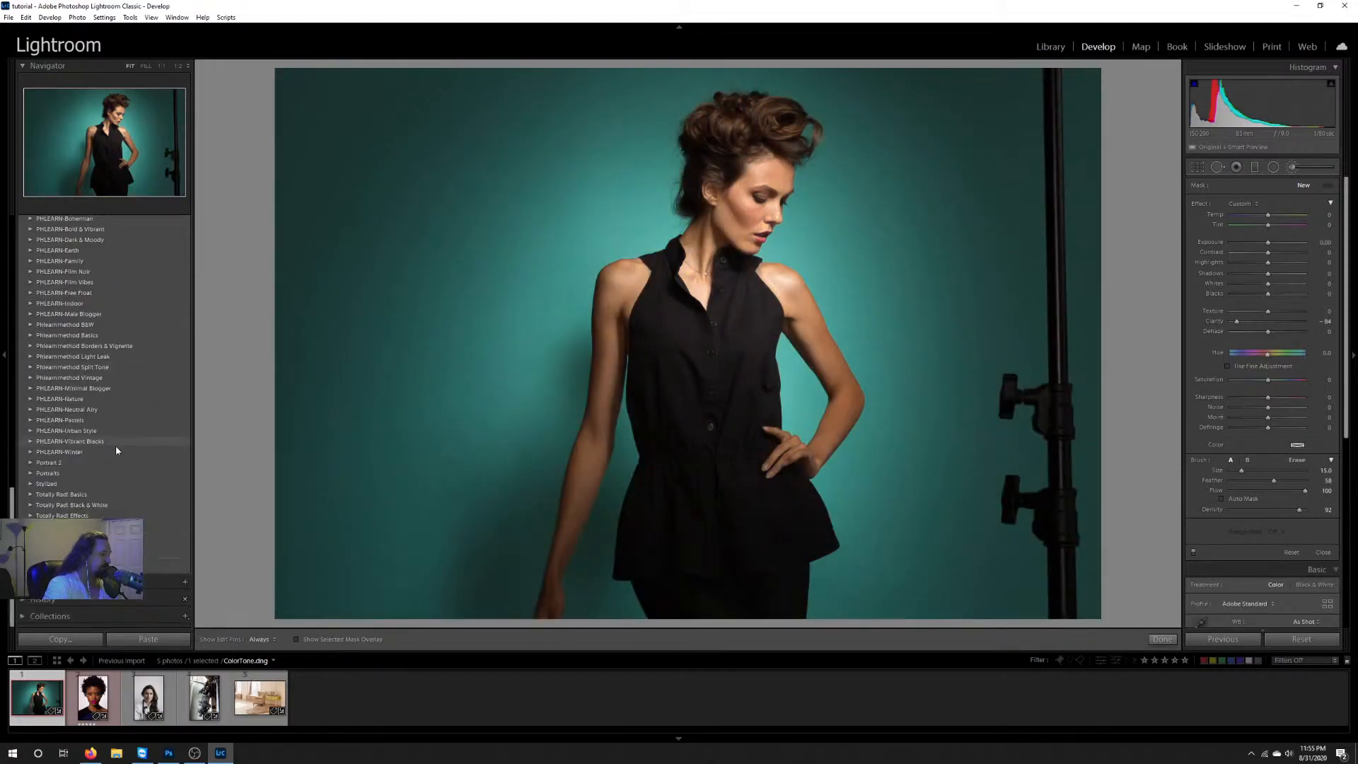
{"action": "left_click", "coordinate": [86, 547]}
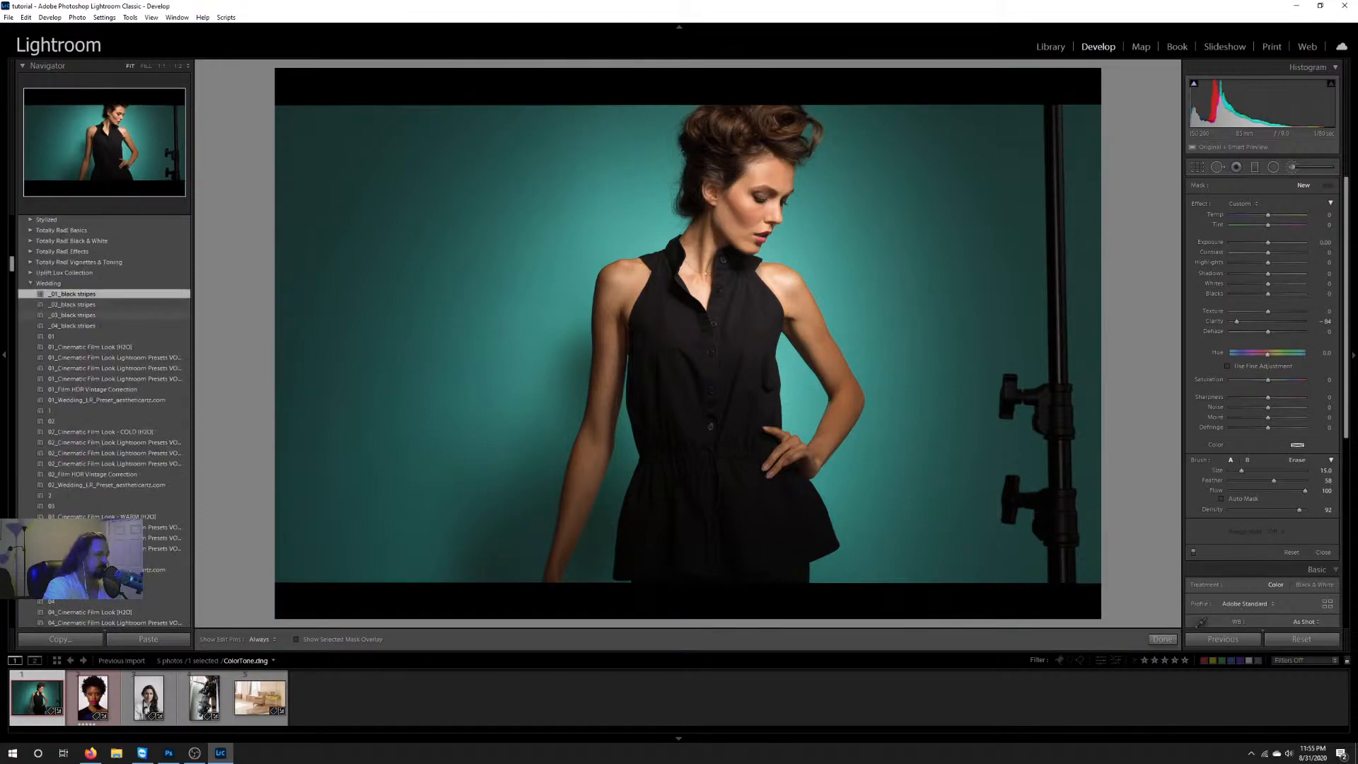
Step: Browse the remaining Wedding presets and the other preset groups back up to the start of the list
{"action": "scroll", "coordinate": [91, 511], "scroll_direction": "down", "scroll_amount": 10}
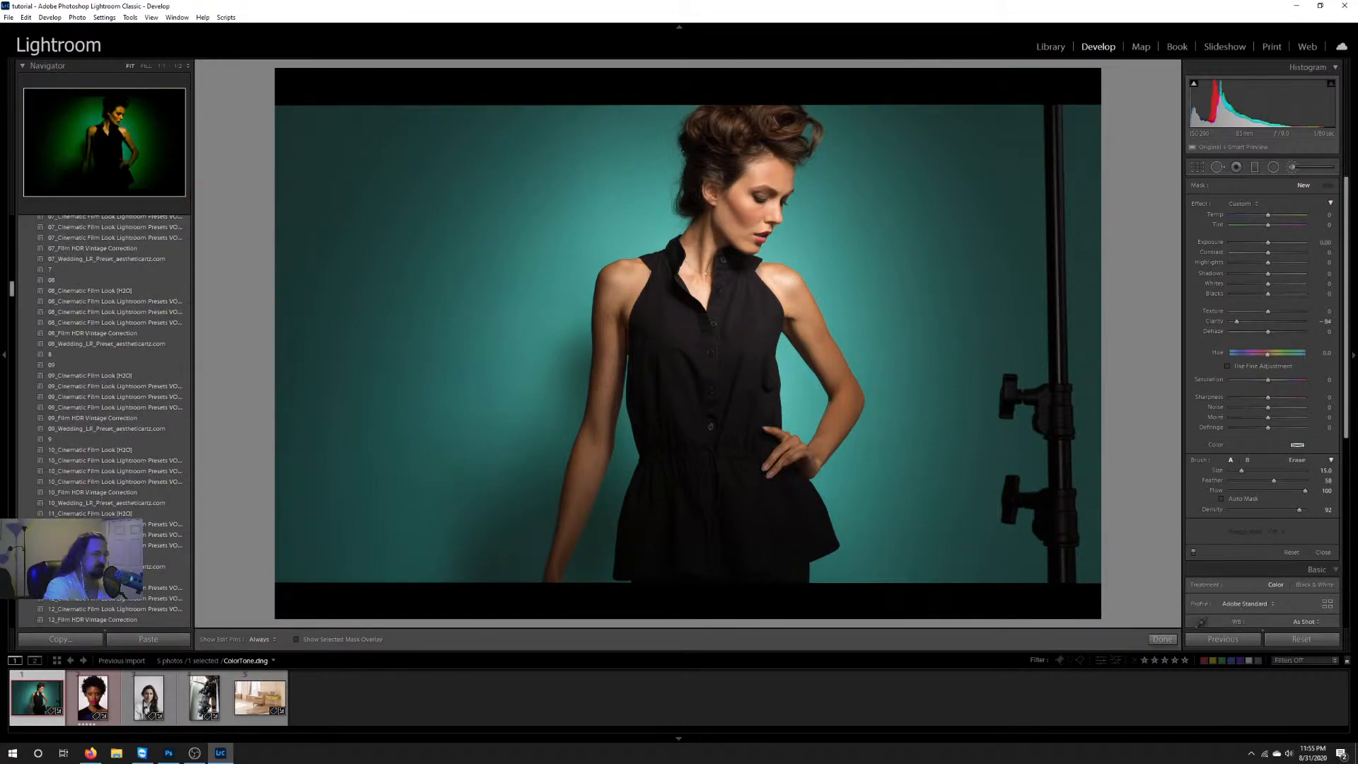
{"action": "scroll", "coordinate": [85, 488], "scroll_direction": "up", "scroll_amount": 10}
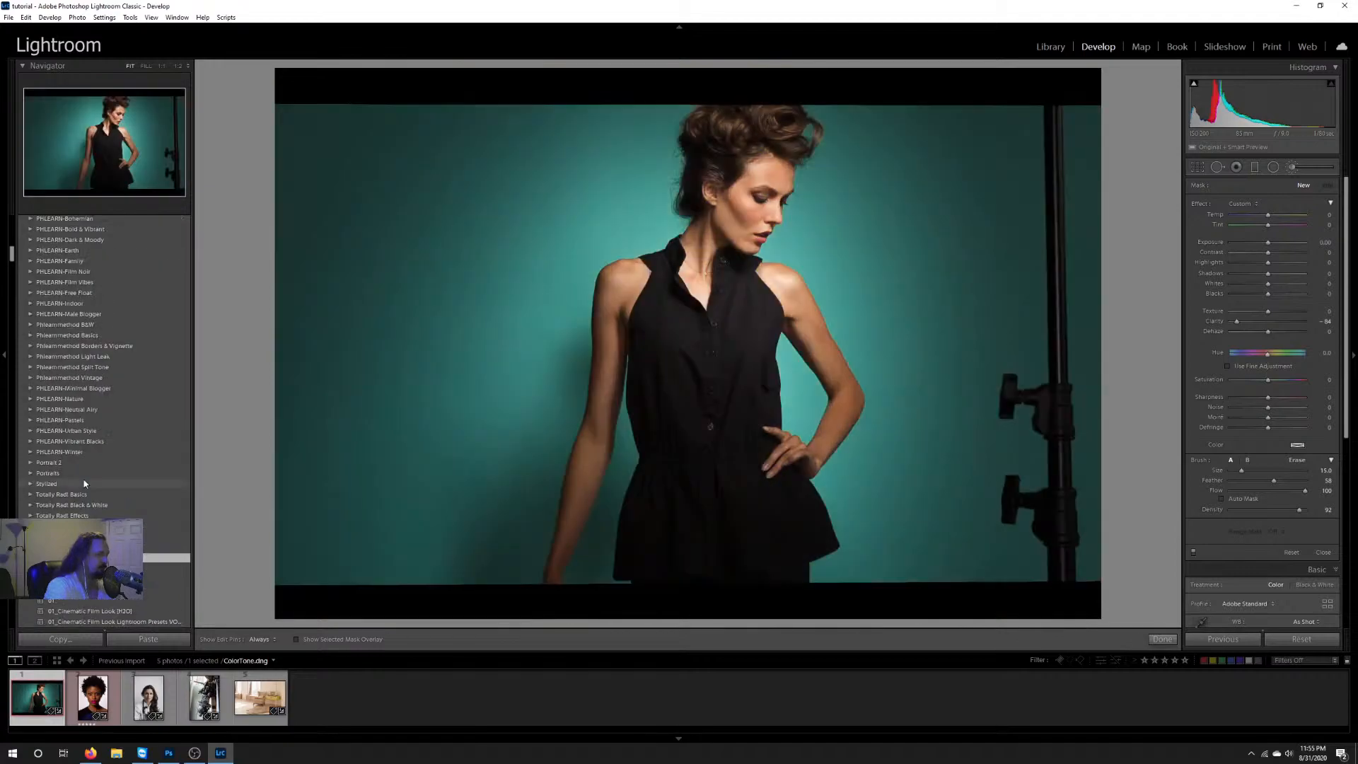
{"action": "scroll", "coordinate": [84, 483], "scroll_direction": "up", "scroll_amount": 5}
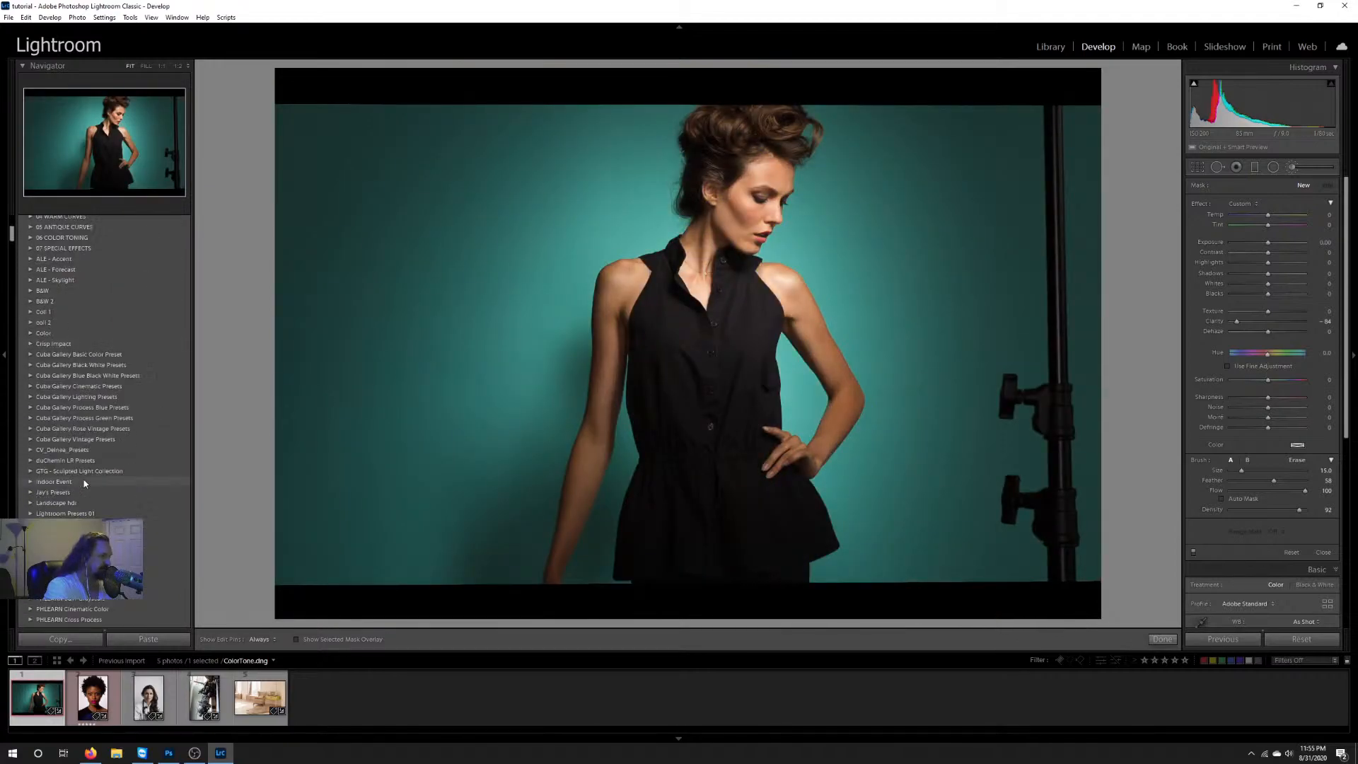
{"action": "scroll", "coordinate": [84, 483], "scroll_direction": "down", "scroll_amount": 10}
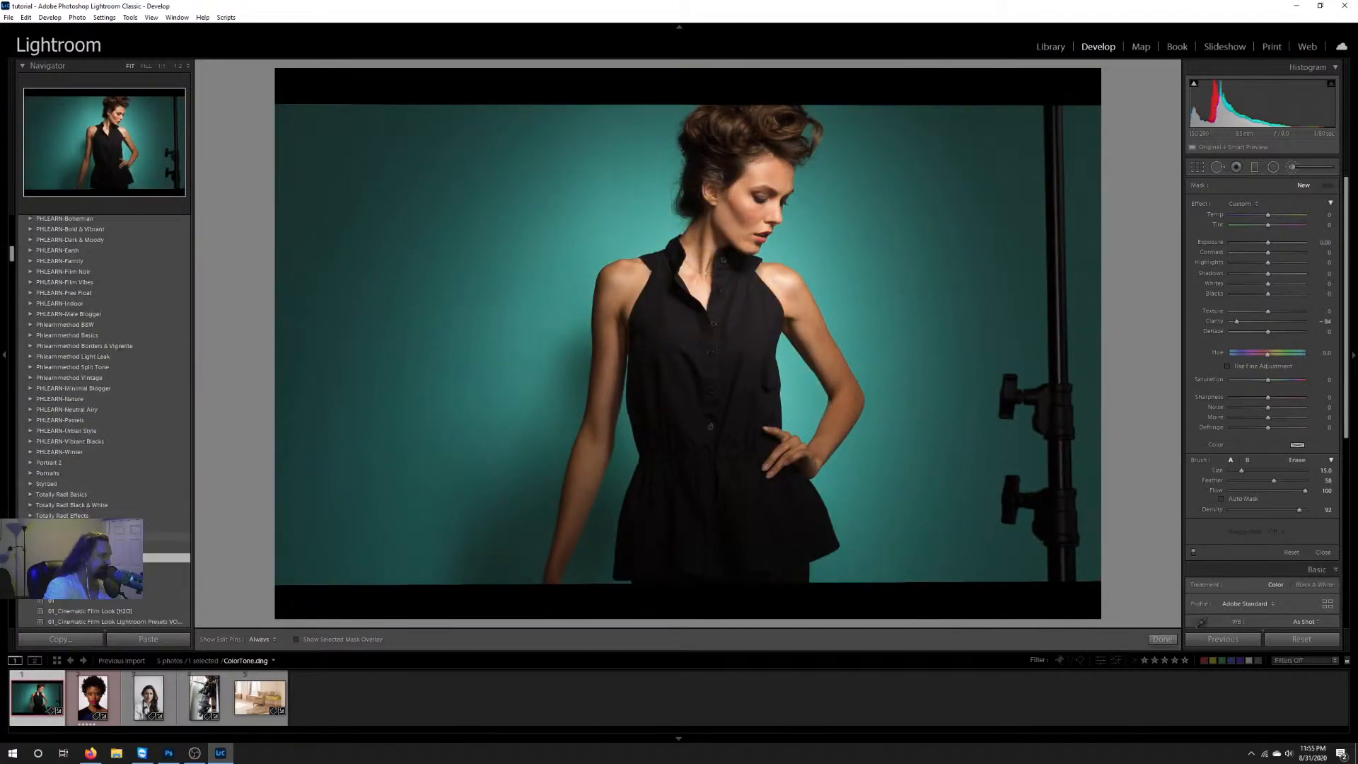
{"action": "scroll", "coordinate": [131, 486], "scroll_direction": "up", "scroll_amount": 15}
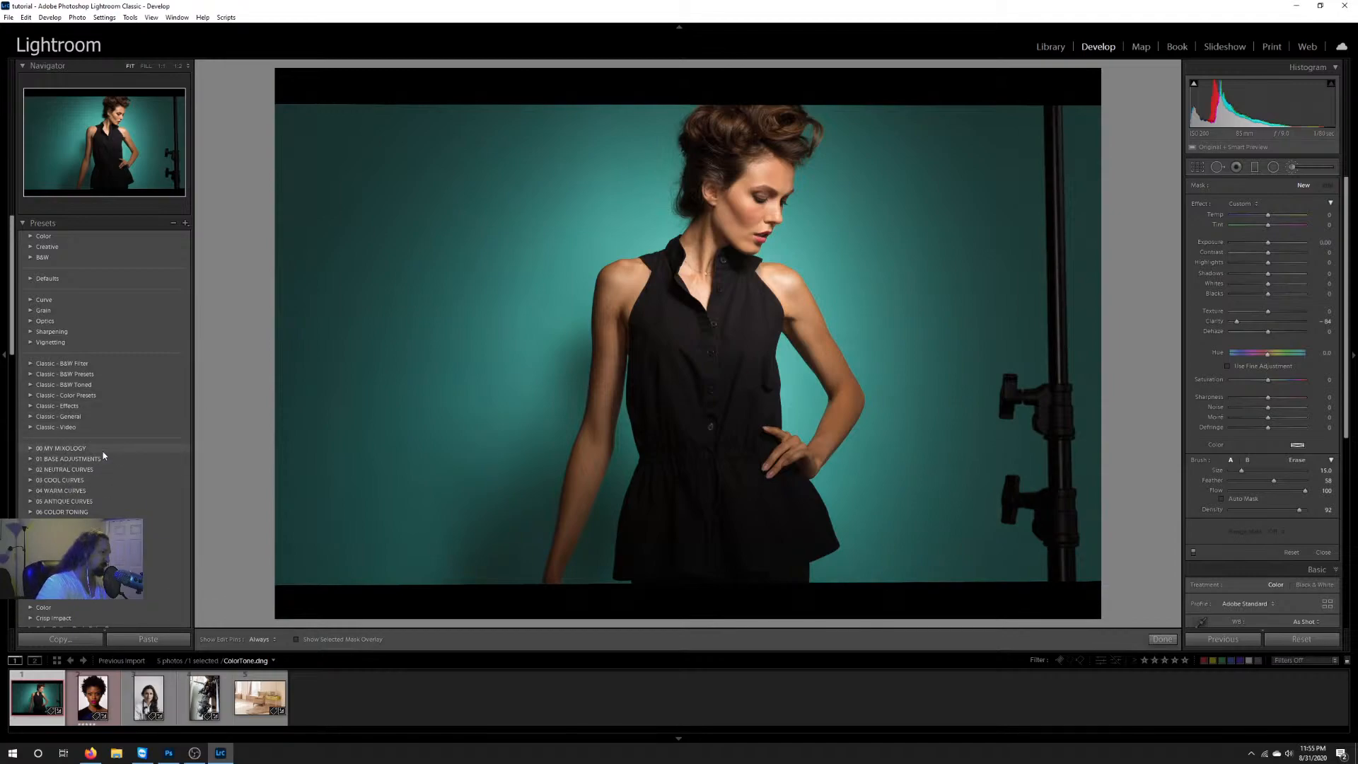
Step: Browse the user preset groups, expanding Phlearnmethod Light Leak to preview its presets and collapsing it again
{"action": "scroll", "coordinate": [104, 447], "scroll_direction": "down", "scroll_amount": 10}
{"action": "scroll", "coordinate": [105, 444], "scroll_direction": "down", "scroll_amount": 5}
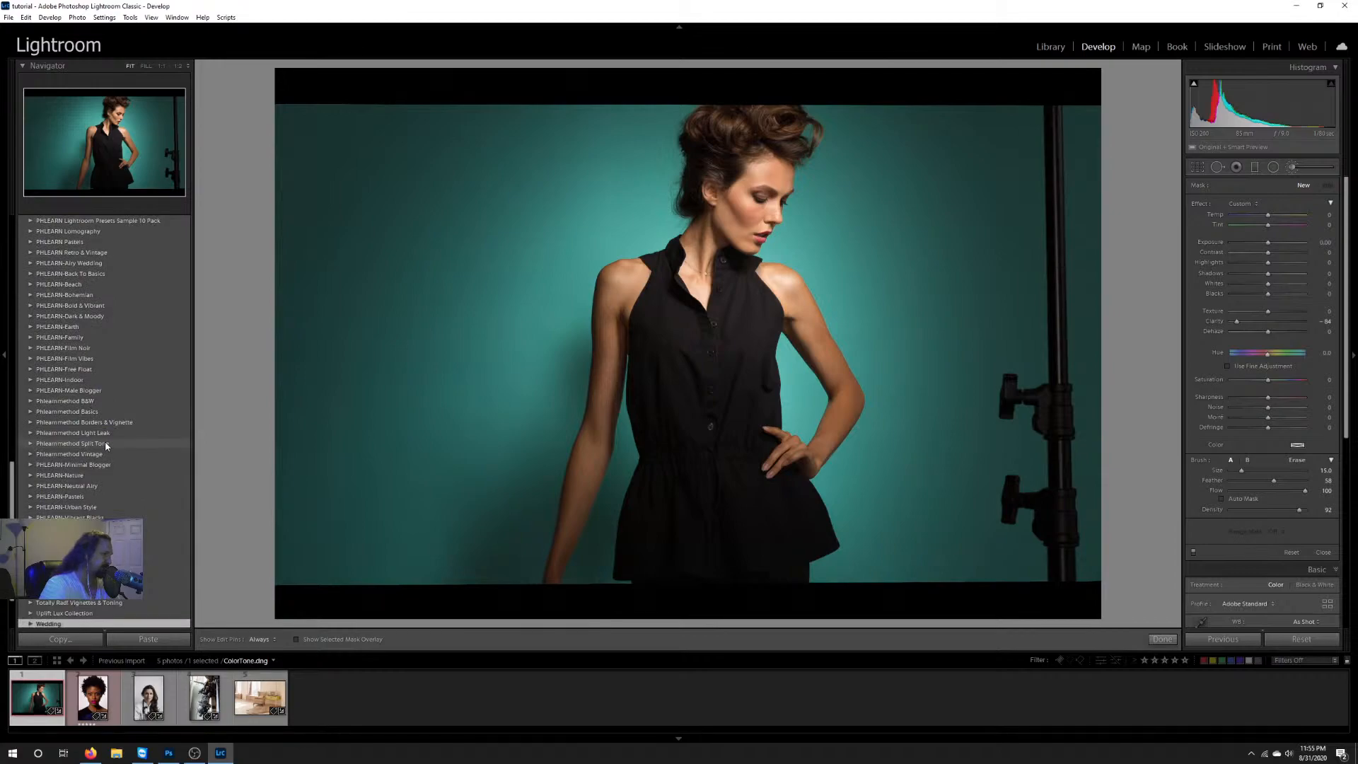
{"action": "left_click", "coordinate": [30, 434]}
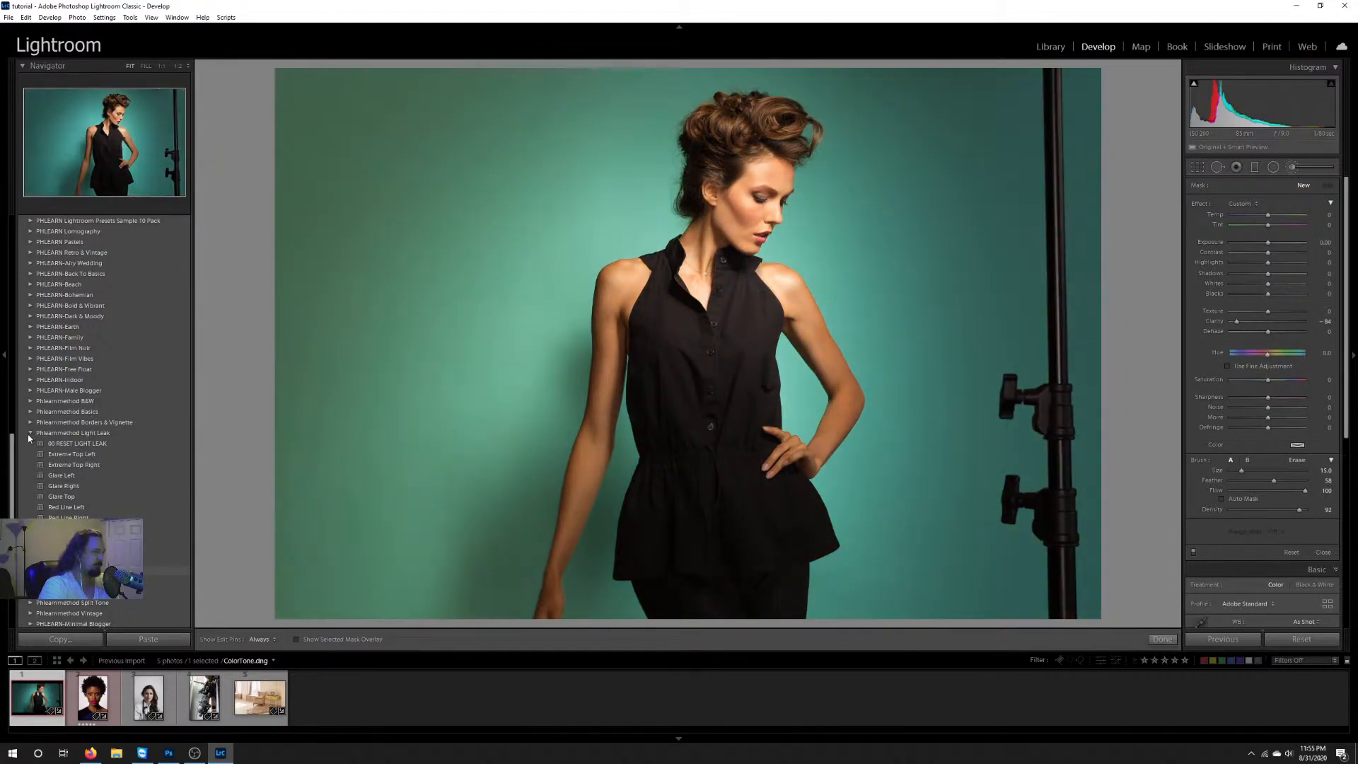
{"action": "left_click", "coordinate": [30, 433]}
{"action": "scroll", "coordinate": [119, 488], "scroll_direction": "up", "scroll_amount": 10}
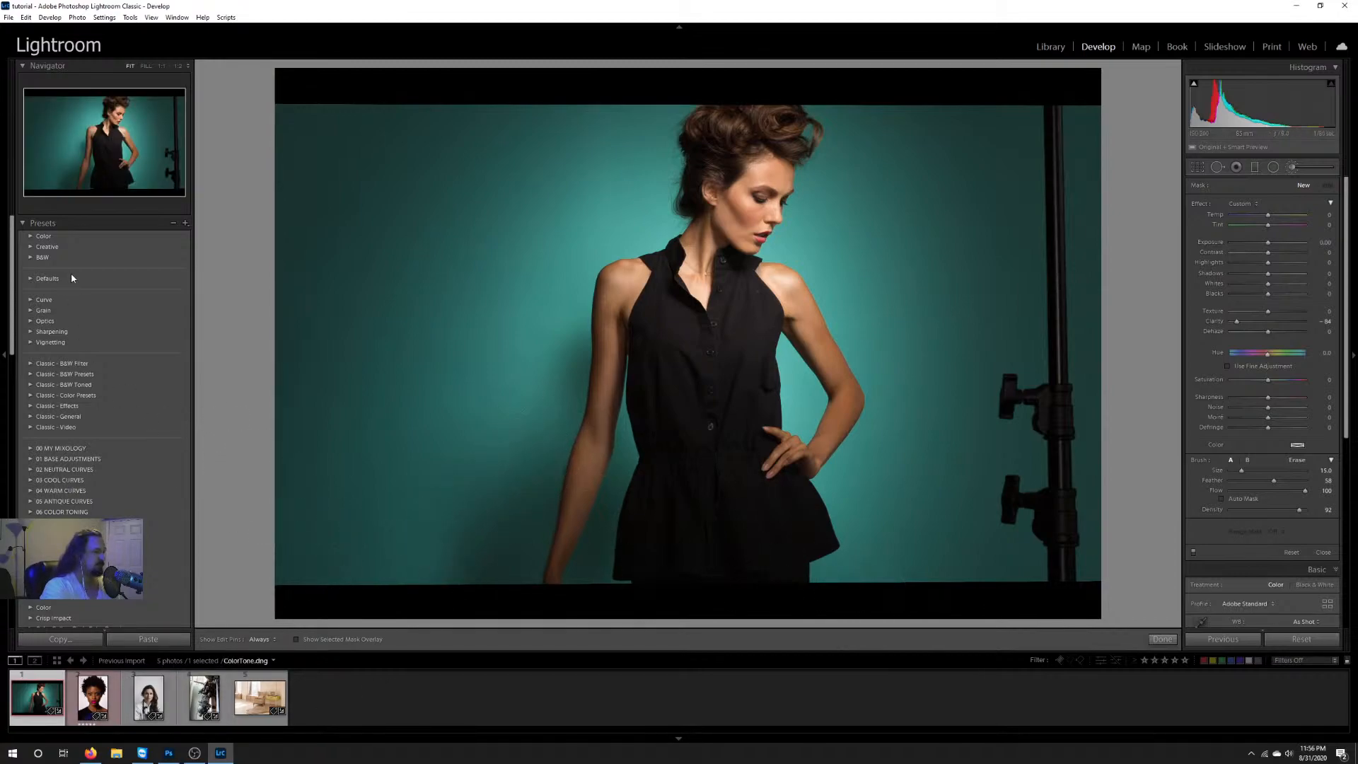
Step: Finish the Adjustment Brush, reset all adjustments on ColorTone.dng and set its white balance to Auto
{"action": "left_click", "coordinate": [1162, 639]}
{"action": "left_click", "coordinate": [1310, 641]}
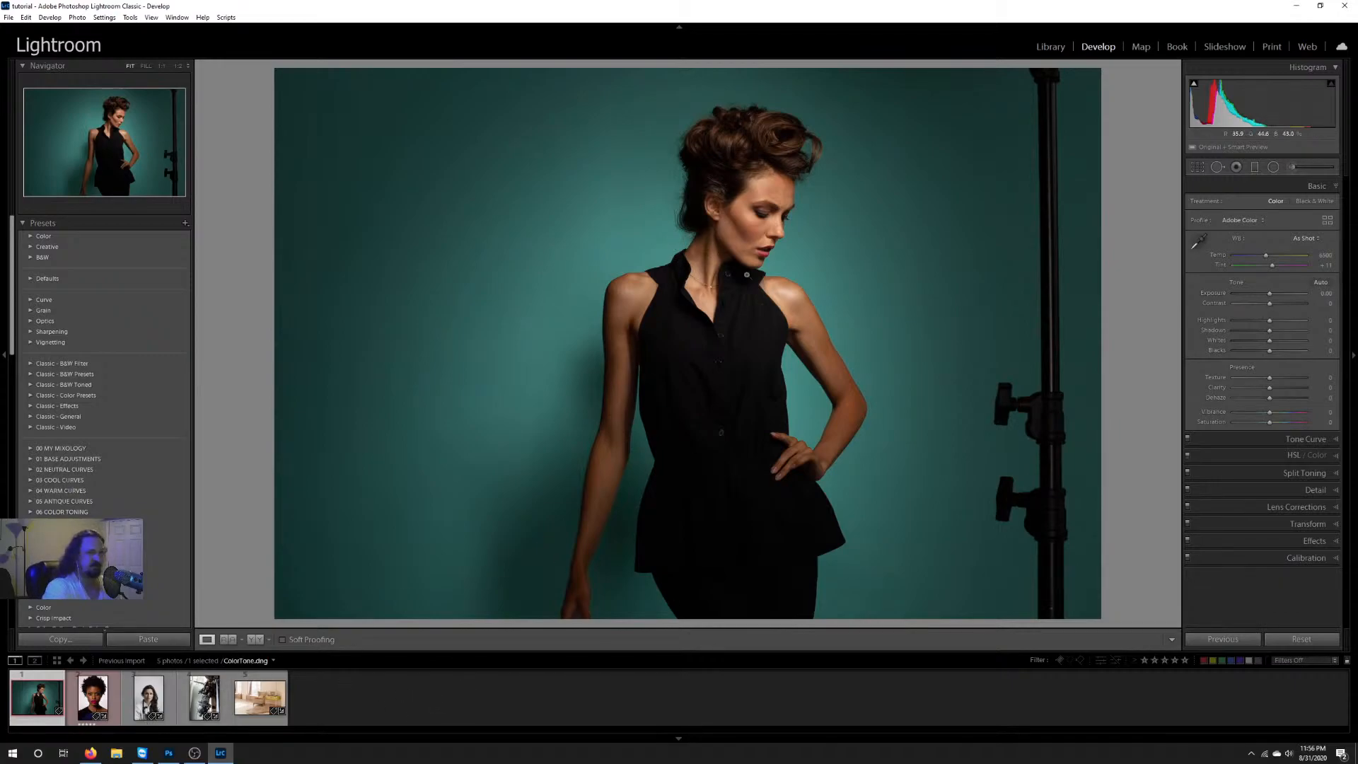
{"action": "left_click", "coordinate": [1198, 241]}
{"action": "left_click", "coordinate": [1319, 240]}
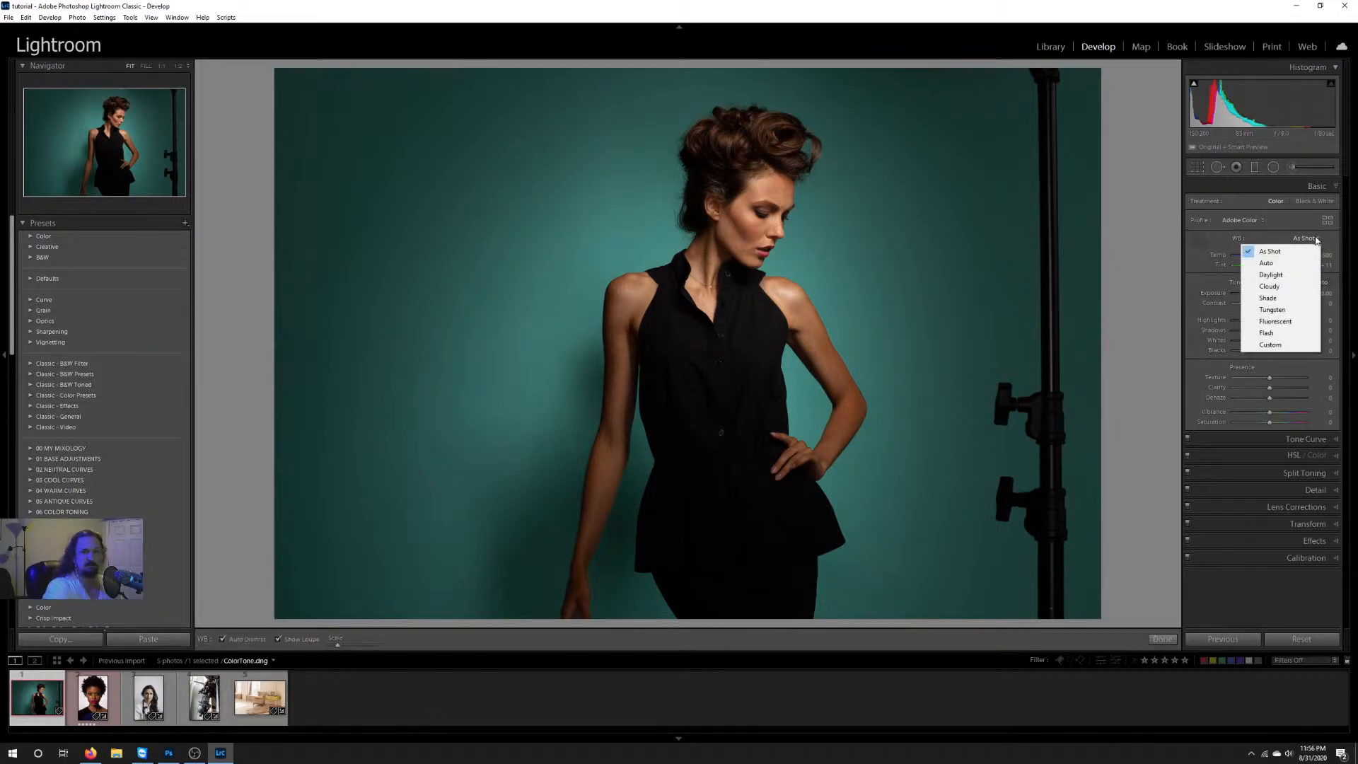
{"action": "left_click", "coordinate": [1304, 263]}
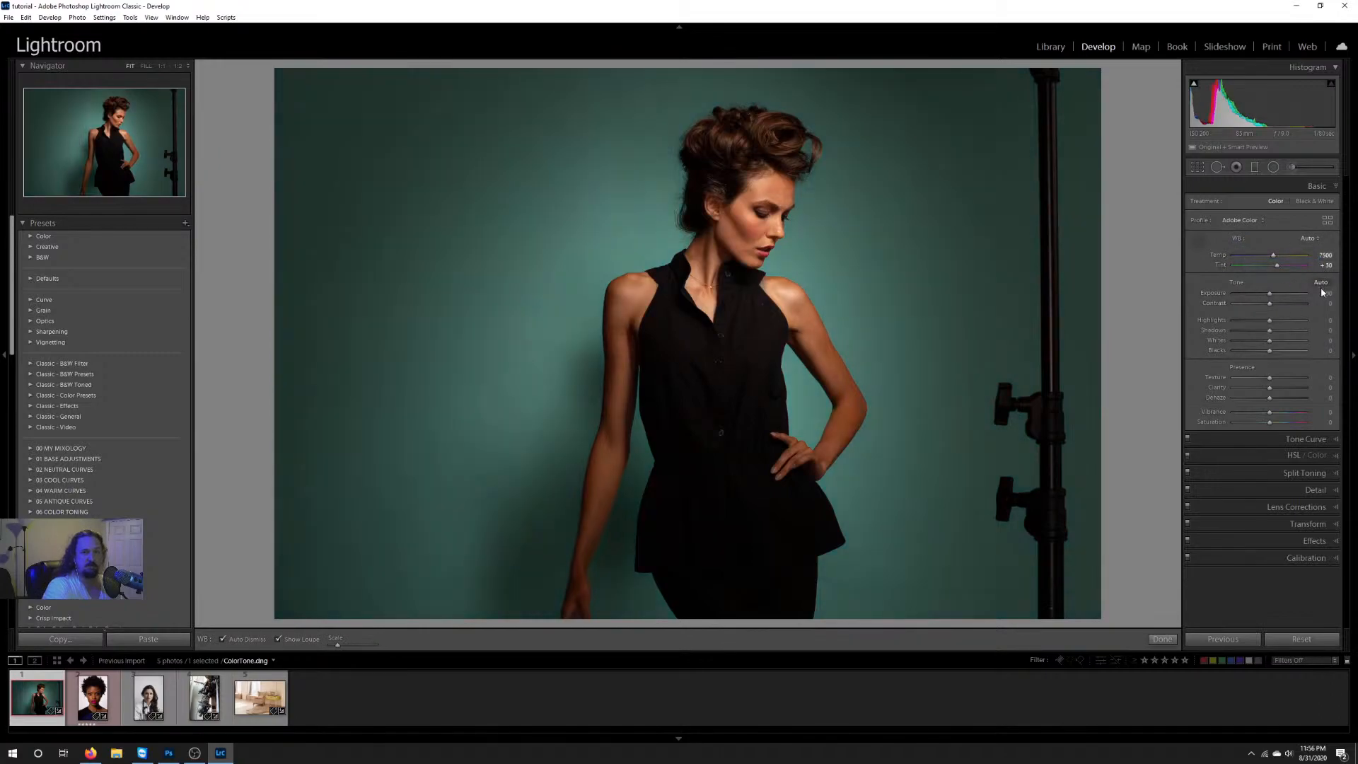
Step: Set Contrast -18, Highlights -22, Shadows +35, Whites -22, Blacks +24, Texture +25, Clarity -34 and Vibrance +44, and enable lens profile corrections
{"action": "left_click_drag", "start_coordinate": [1269, 304], "coordinate": [1279, 375]}
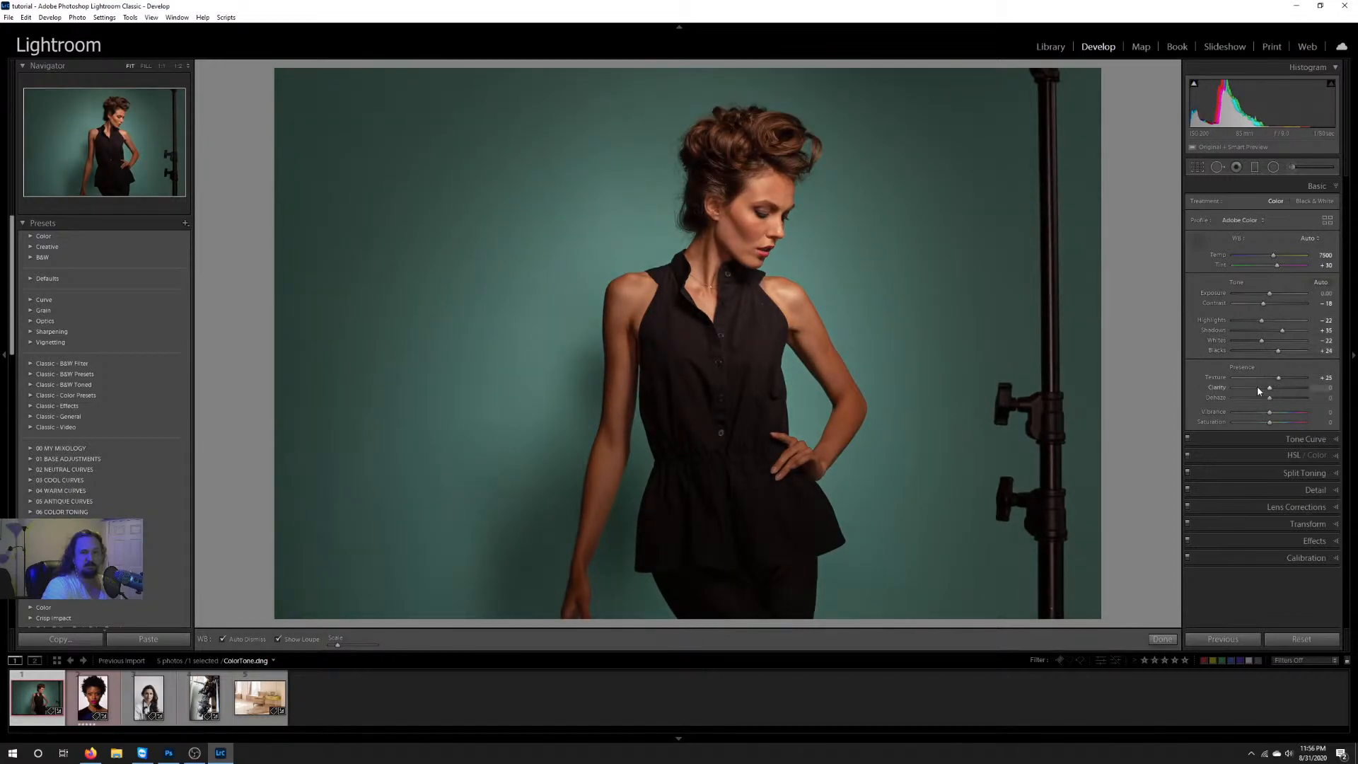
{"action": "left_click", "coordinate": [1258, 388]}
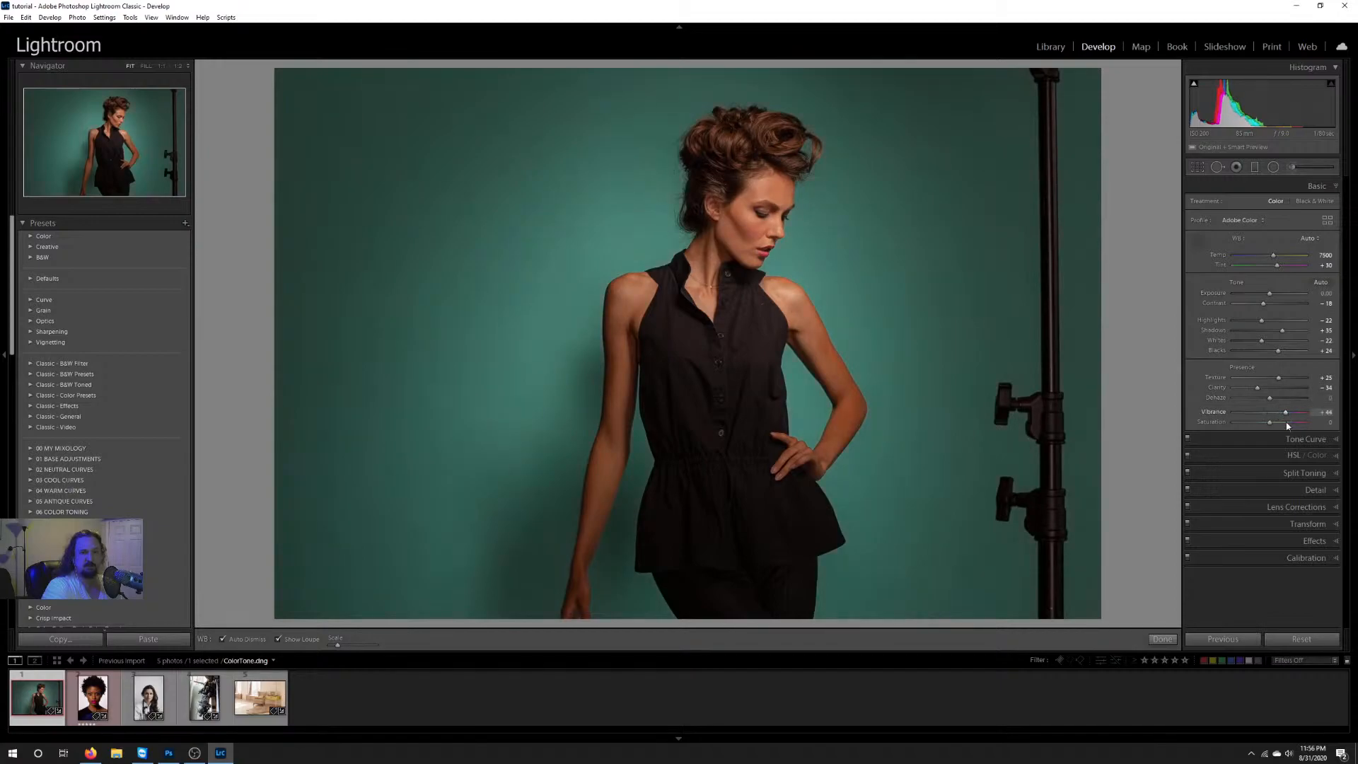
{"action": "left_click", "coordinate": [1289, 508]}
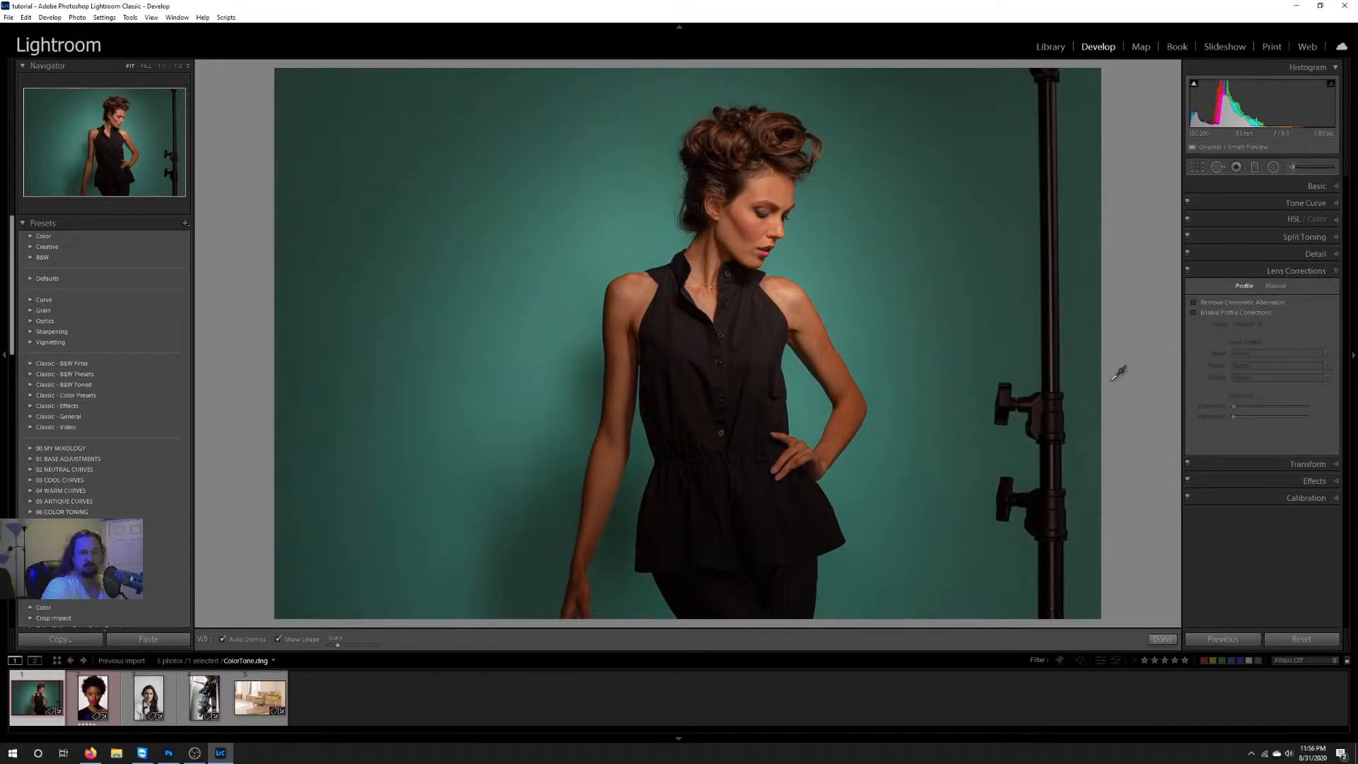
{"action": "left_click", "coordinate": [1193, 312]}
Step: Return Vibrance and Texture to 0, and set Clarity to -21, Temp to 6779, Tint to +20 and Exposure to +0.15
{"action": "left_click", "coordinate": [1316, 186]}
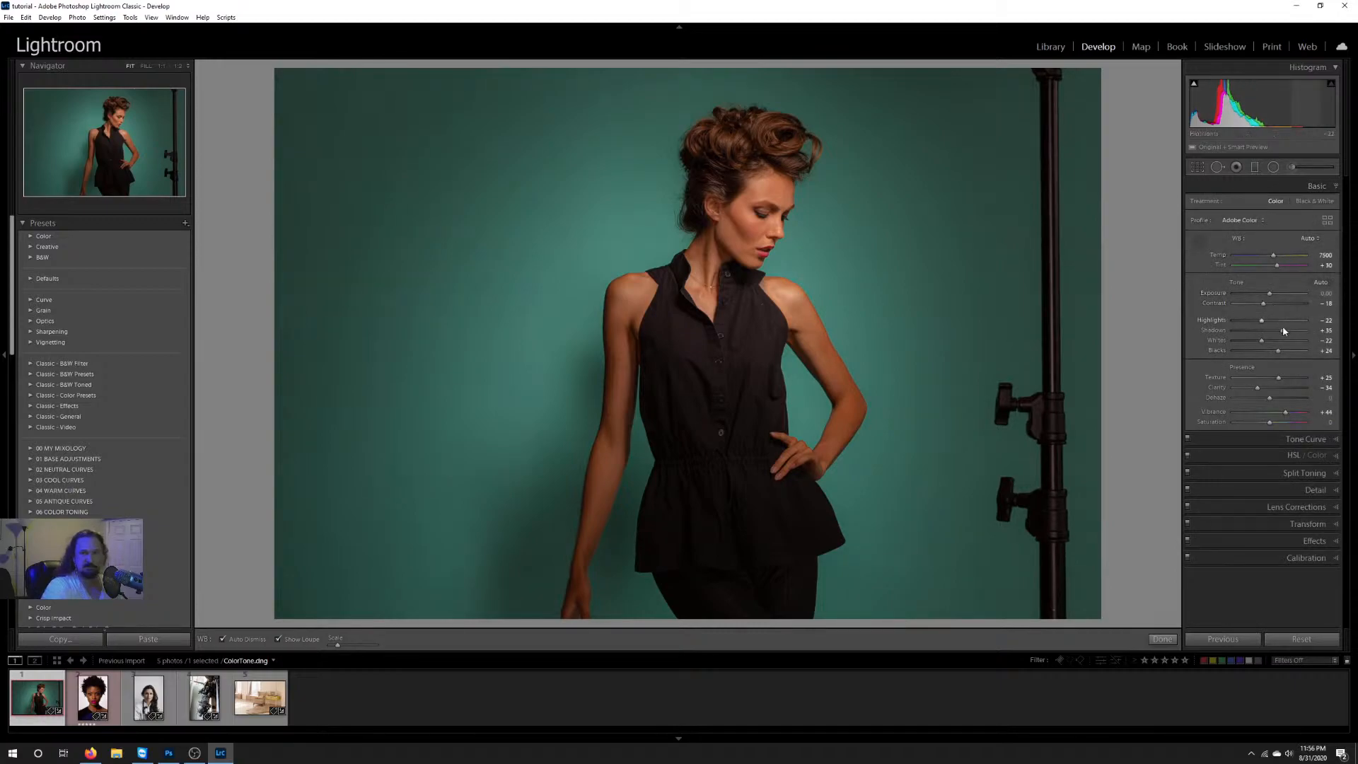
{"action": "left_click_drag", "start_coordinate": [1285, 414], "coordinate": [1266, 416]}
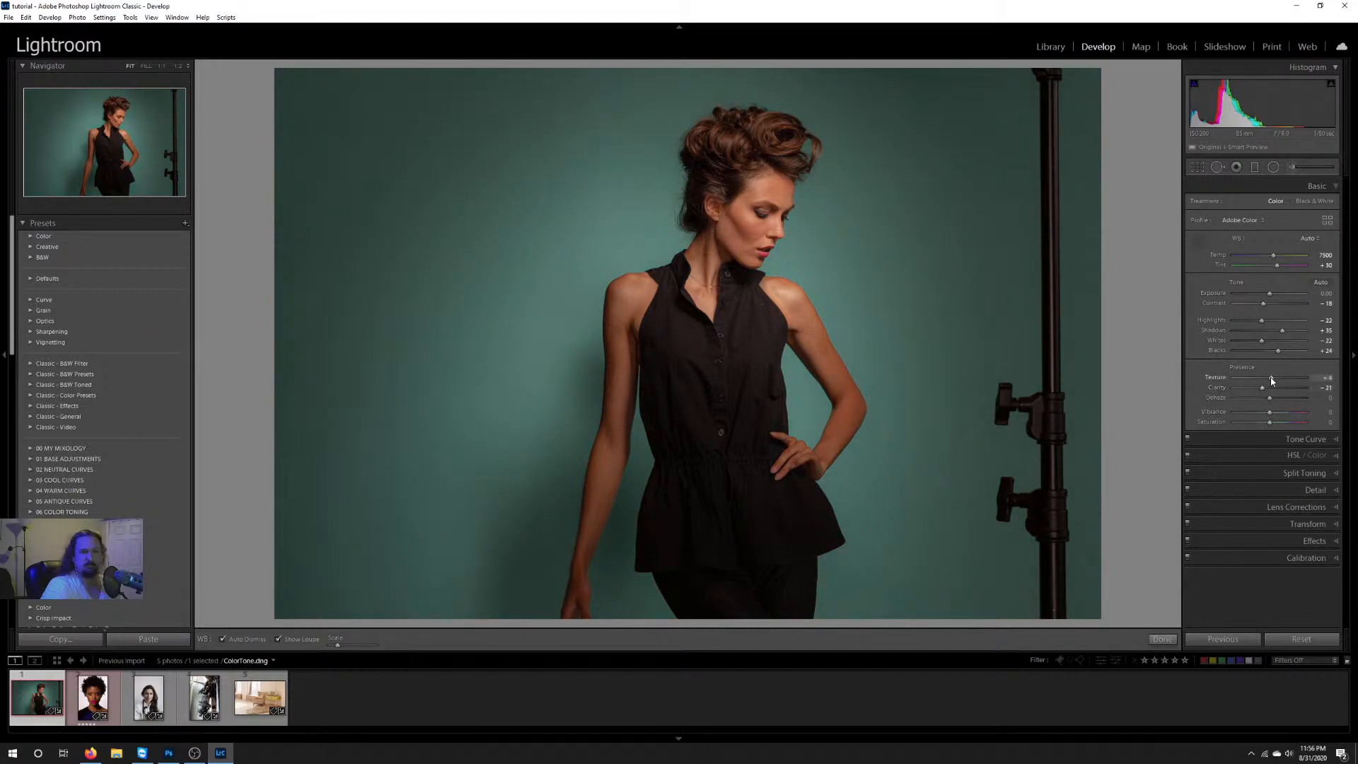
{"action": "double_click", "coordinate": [1271, 380]}
{"action": "left_click_drag", "start_coordinate": [1276, 269], "coordinate": [1272, 294]}
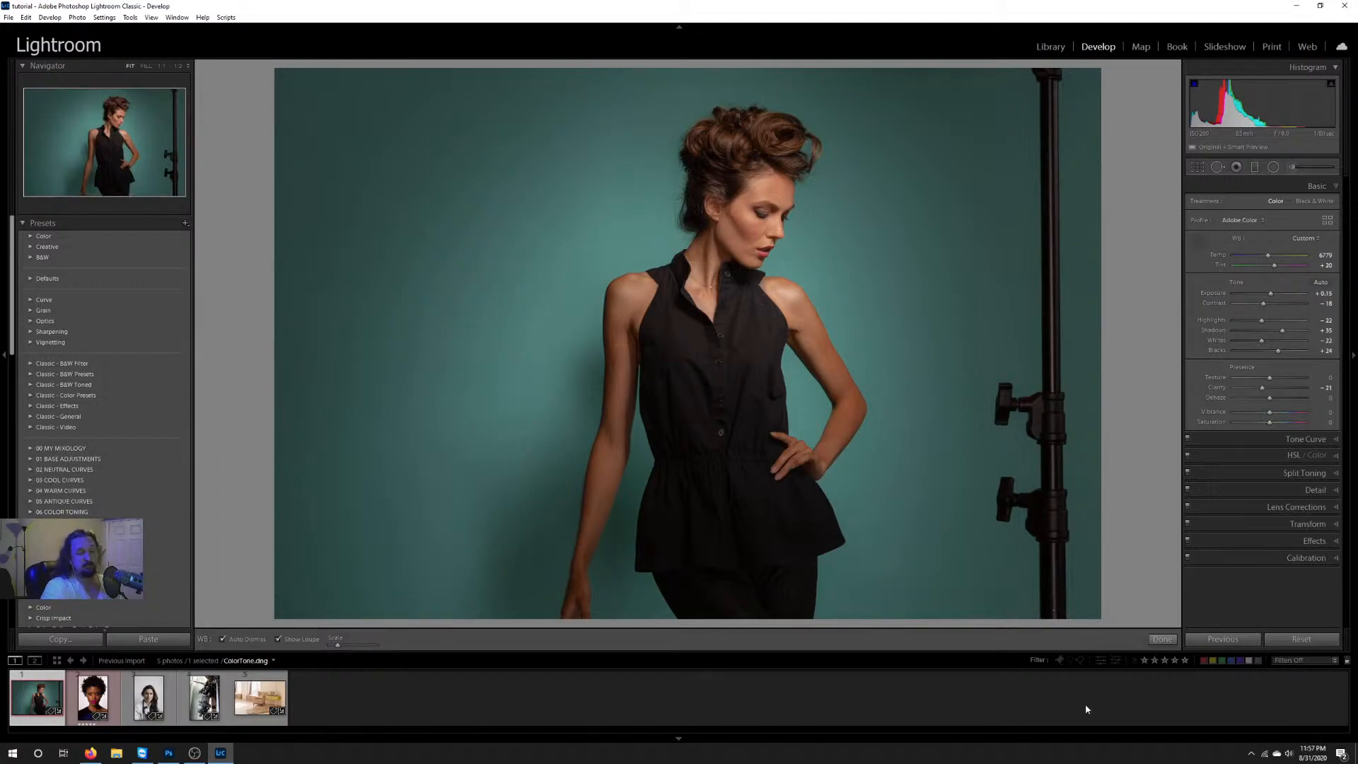
Step: Examine the settings offered for creating a new develop preset and close the dialog without creating one
{"action": "left_click", "coordinate": [184, 224]}
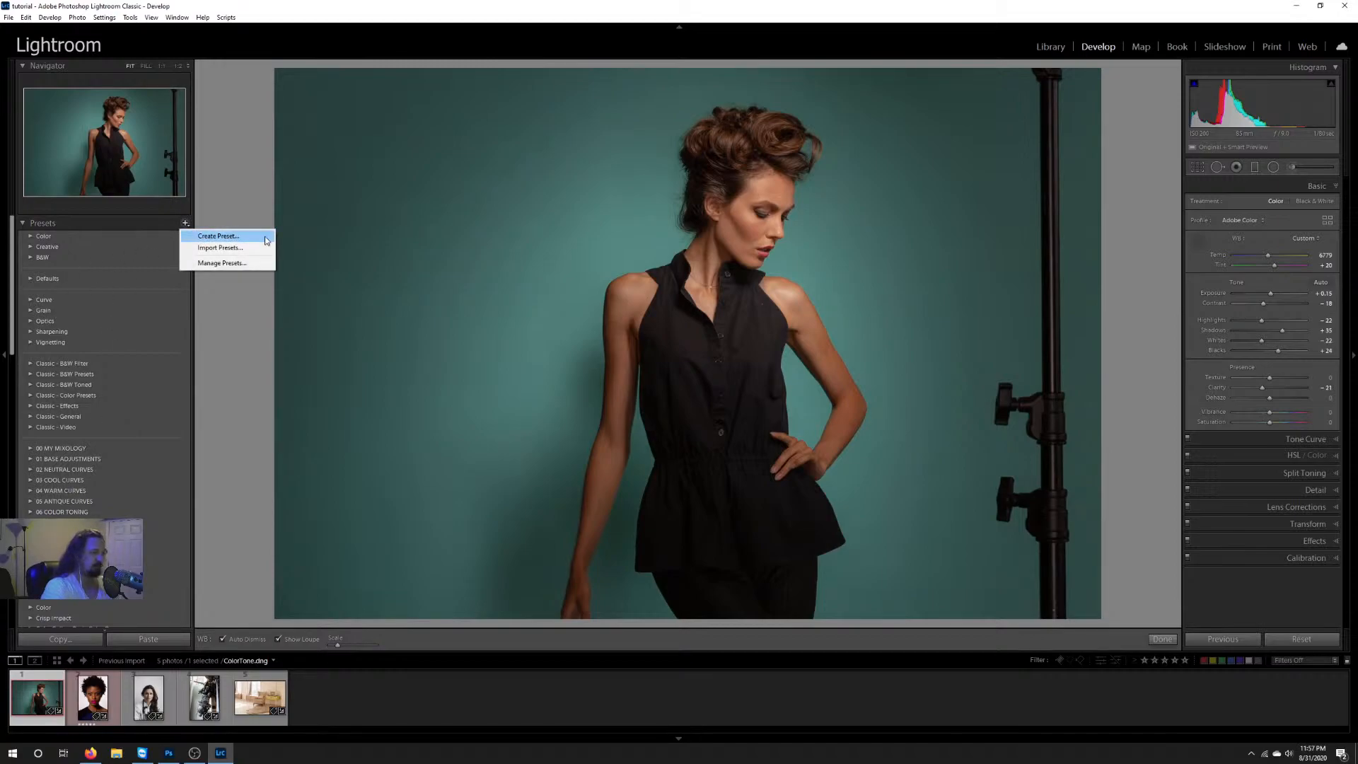
{"action": "left_click", "coordinate": [208, 239]}
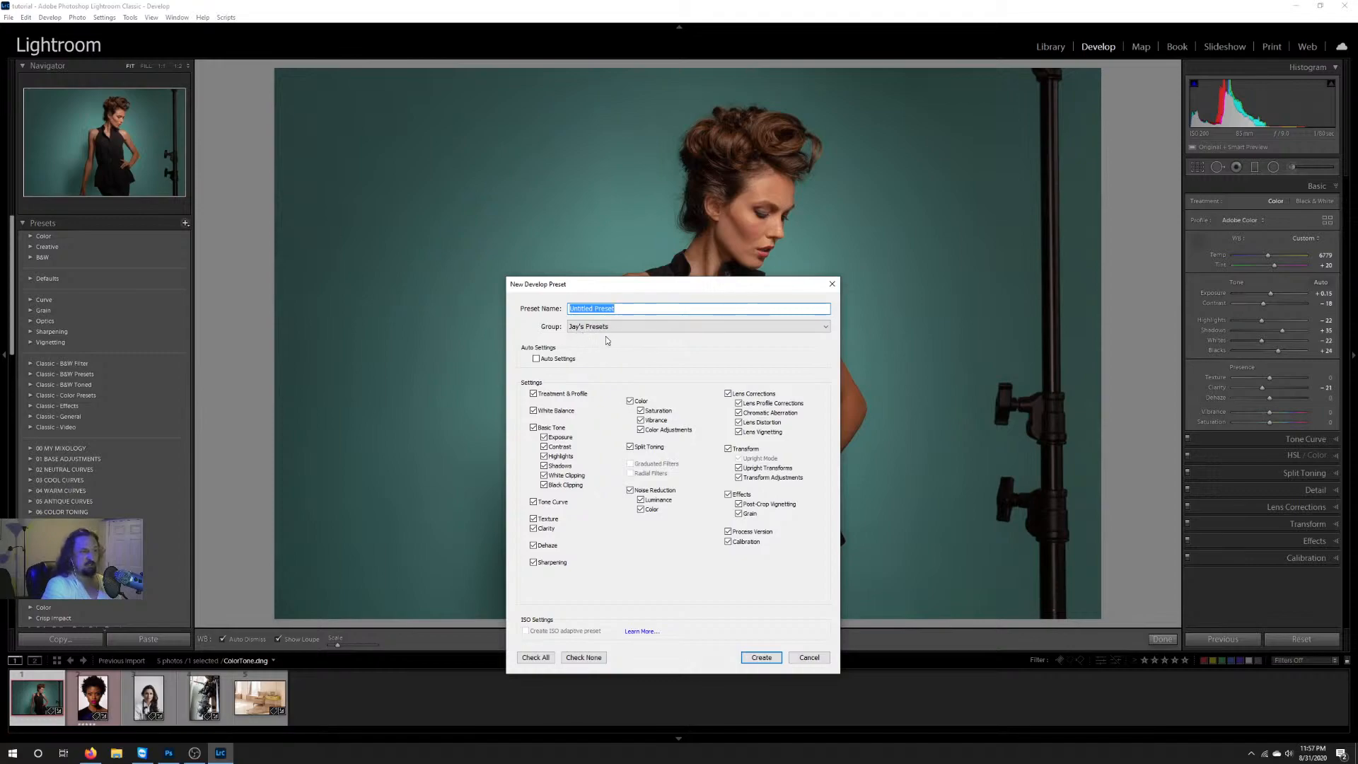
{"action": "left_click", "coordinate": [832, 283]}
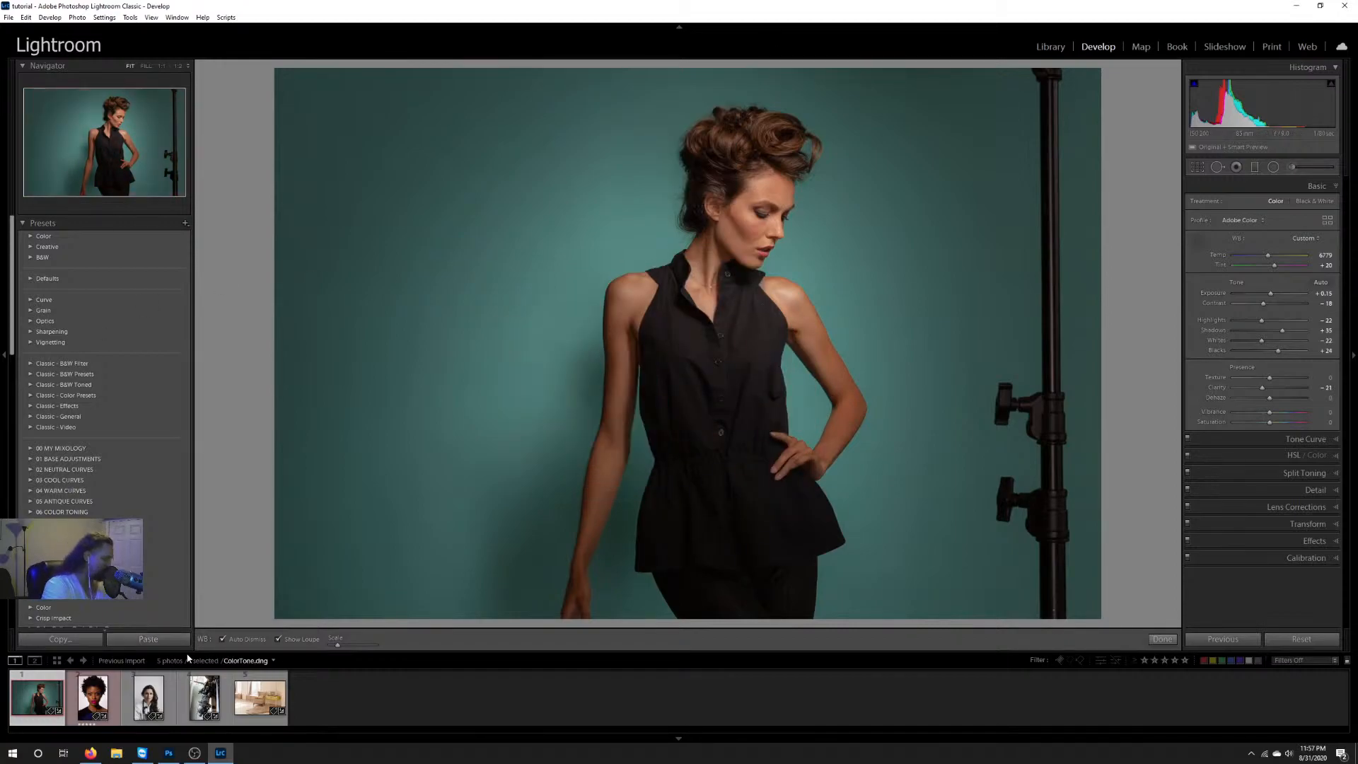
Step: Select all five photos and synchronize every develop setting from ColorTone.dng to the others, including crop
{"action": "left_click", "coordinate": [255, 711], "text": "shift"}
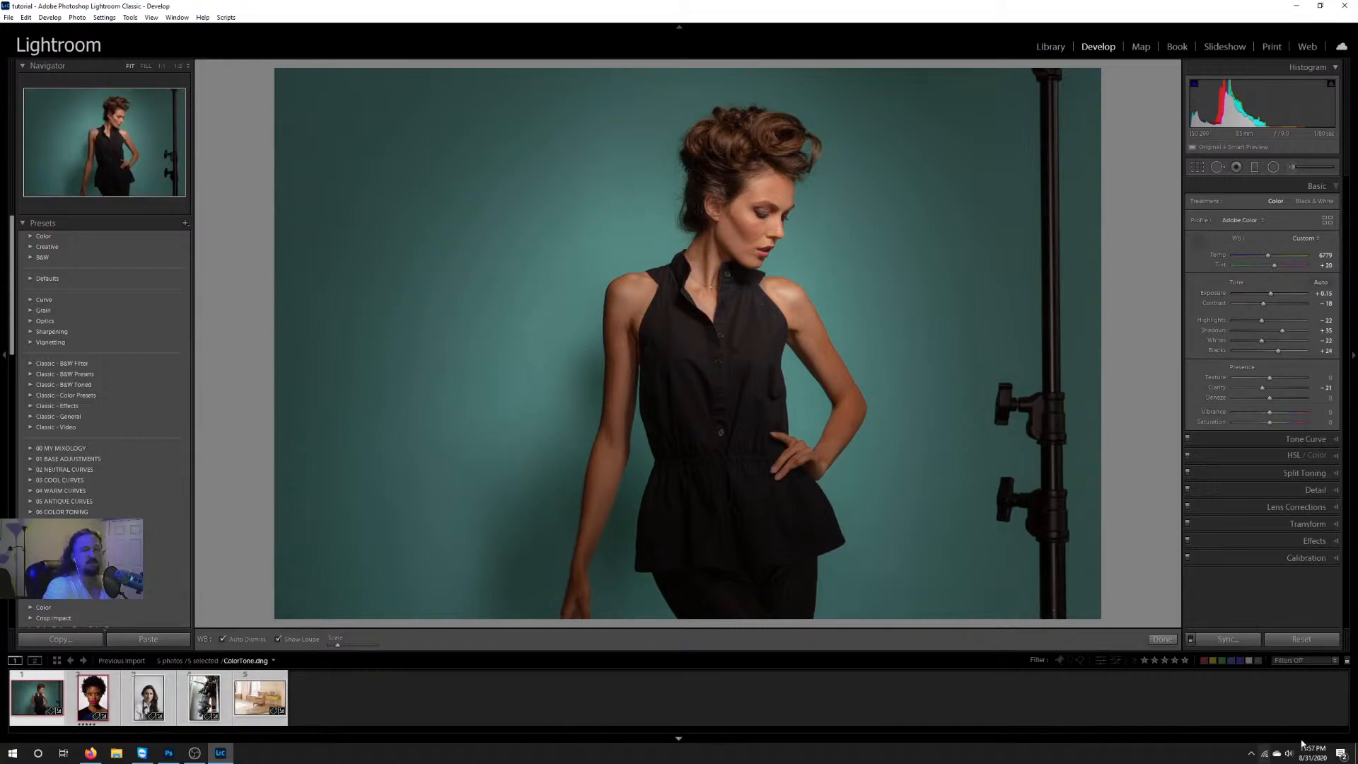
{"action": "left_click", "coordinate": [1229, 640]}
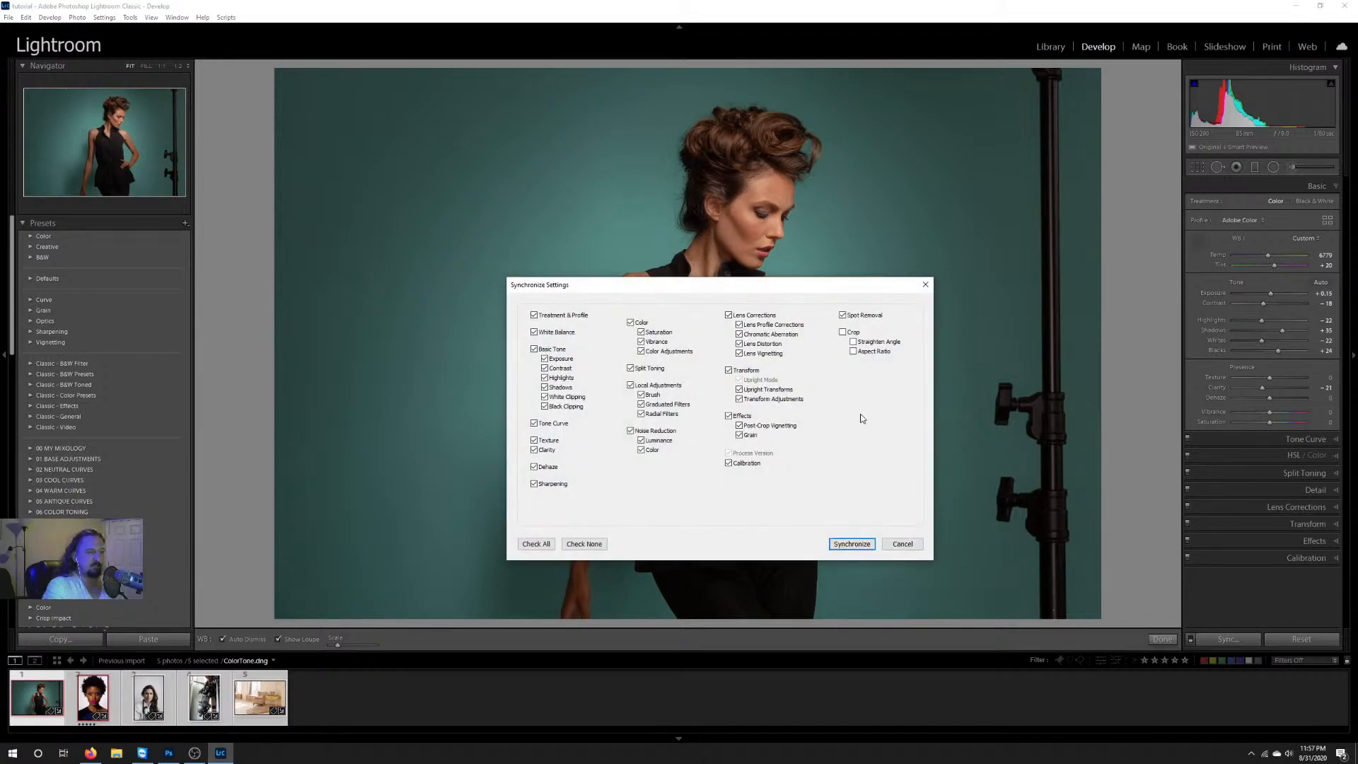
{"action": "left_click", "coordinate": [536, 545]}
{"action": "left_click", "coordinate": [852, 544]}
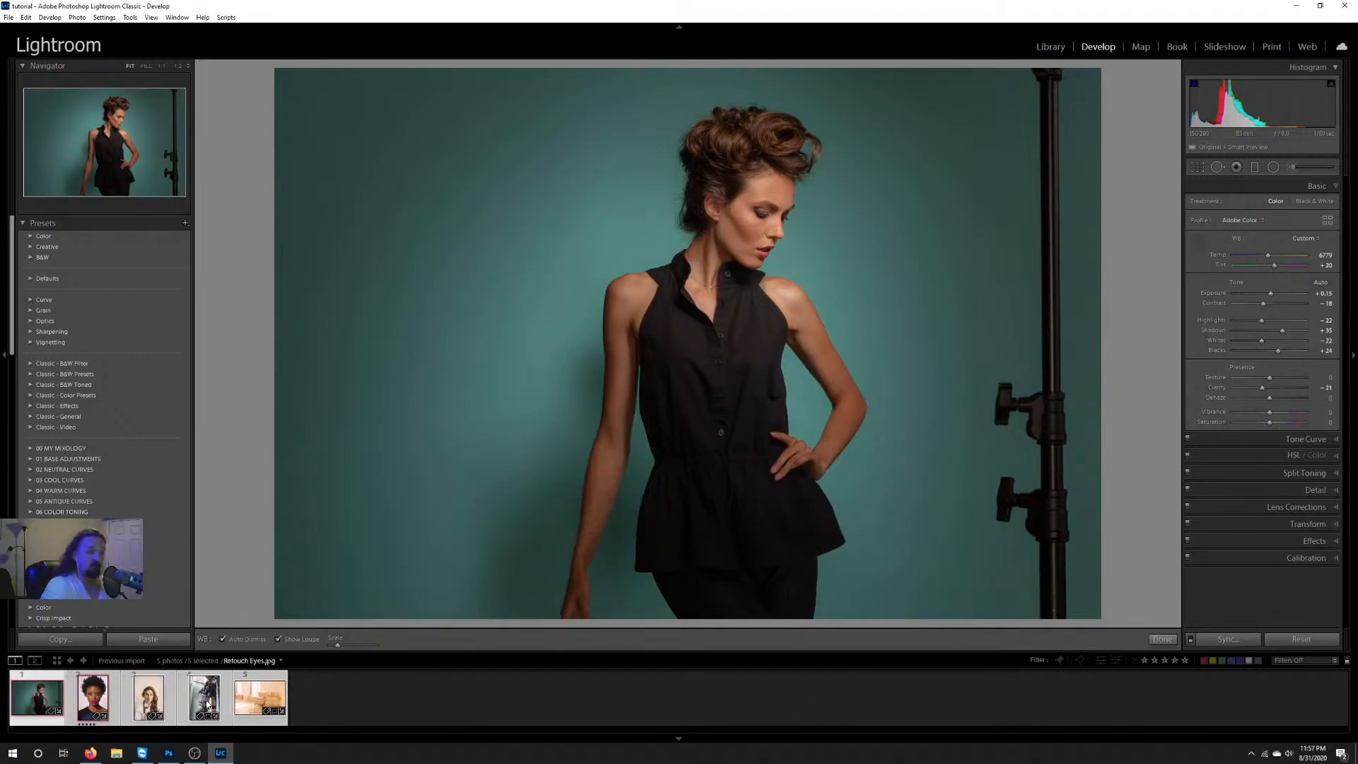
Step: Deselect the group and inspect the synchronized settings on Skin2.dng and the portrait of the woman in an apron
{"action": "left_click", "coordinate": [316, 701]}
{"action": "left_click", "coordinate": [106, 704]}
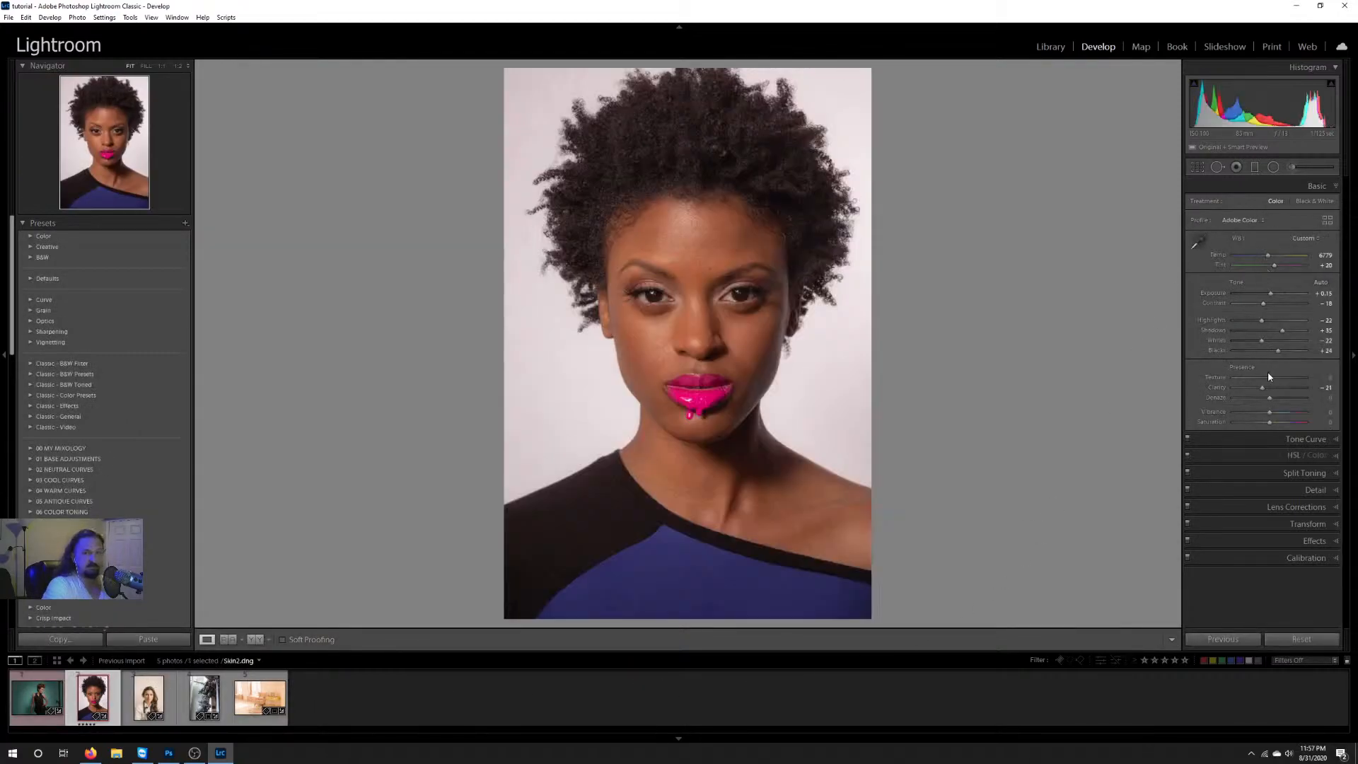
{"action": "left_click", "coordinate": [150, 697]}
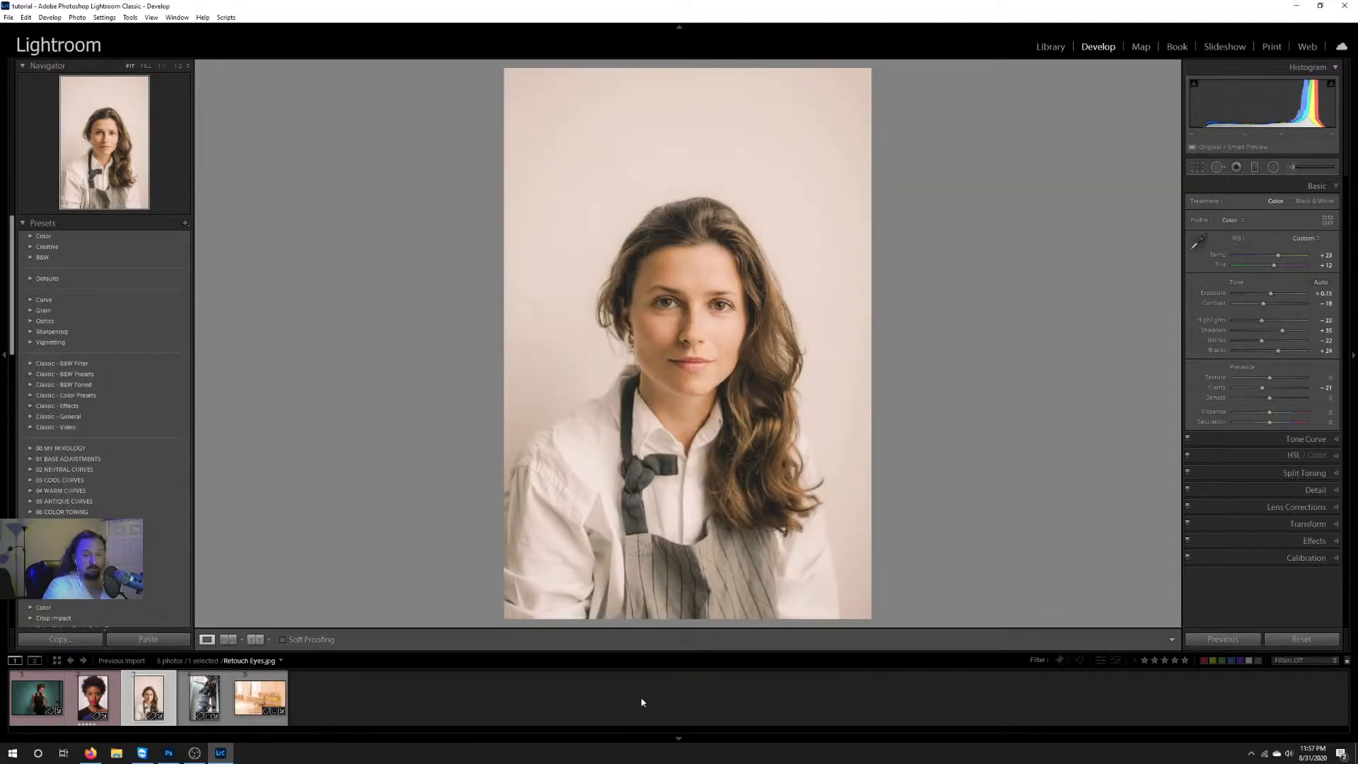
Step: Try resetting all adjustments on ColorTone.dng and undo the reset
{"action": "left_click", "coordinate": [37, 697]}
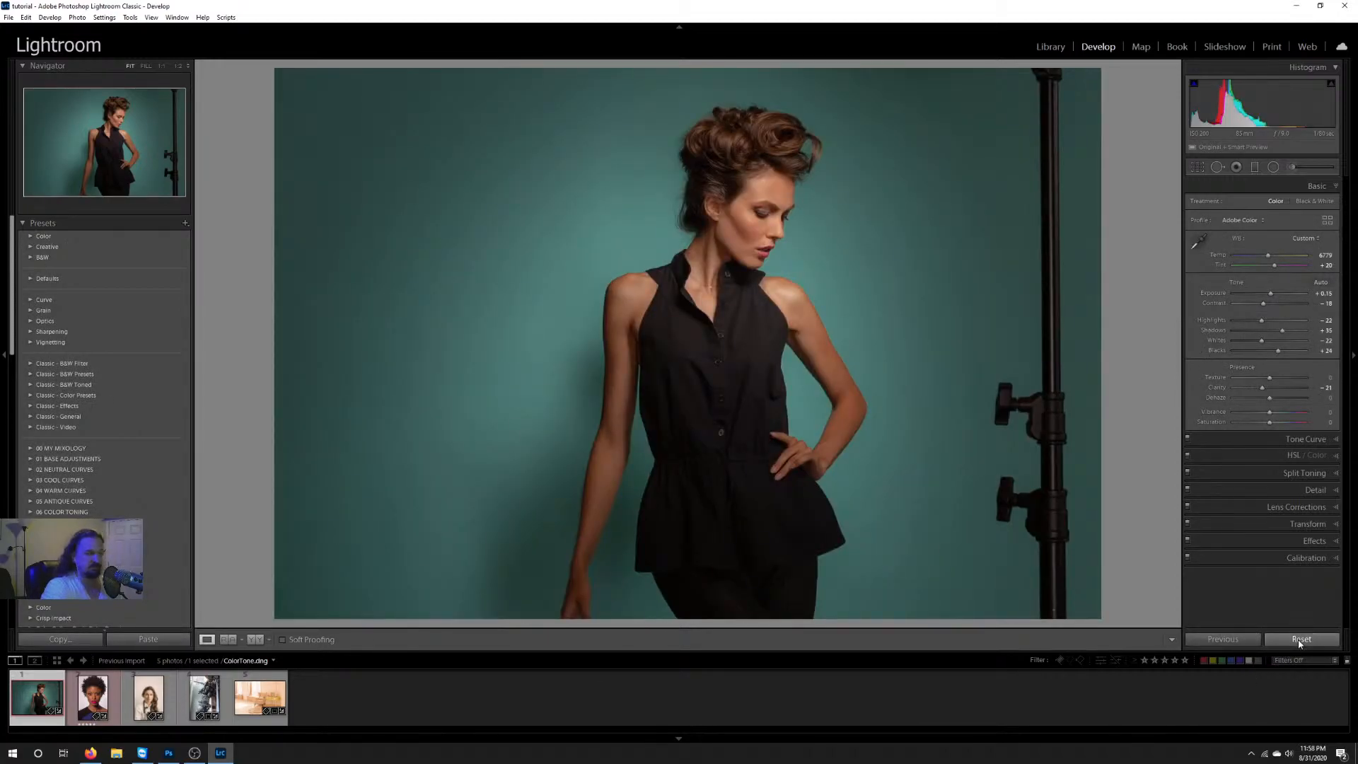
{"action": "left_click", "coordinate": [1299, 640]}
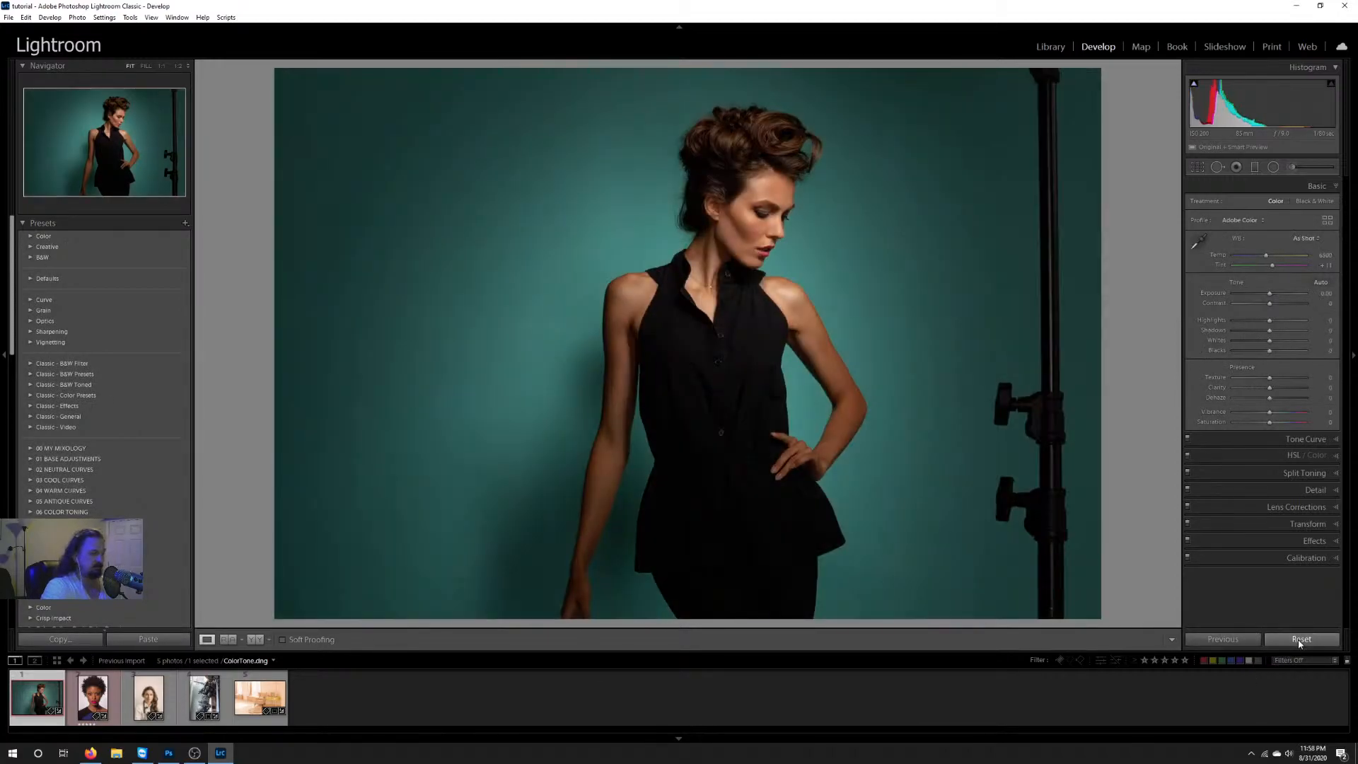
{"action": "key", "text": "ctrl+z"}
{"action": "key", "text": "ctrl+z"}
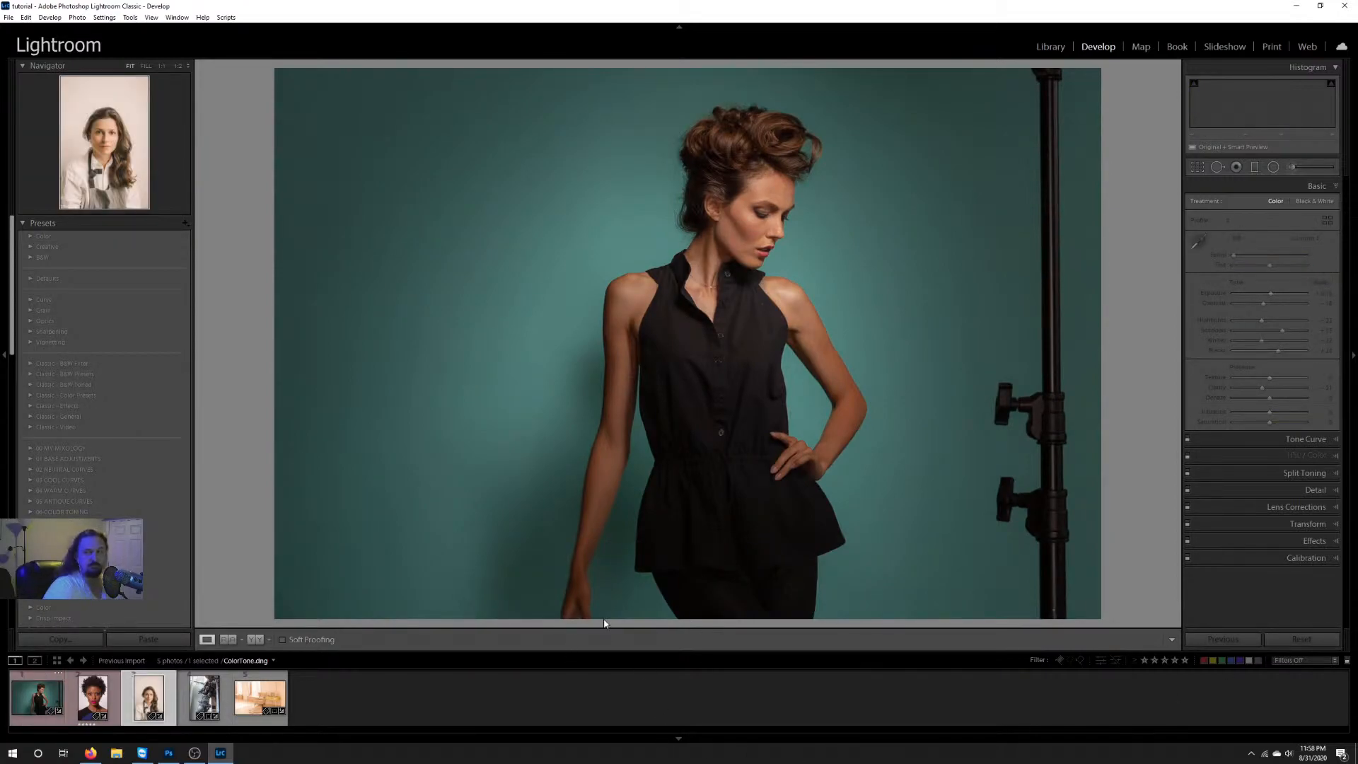
Step: Open Skin2.dng and reset all of its develop adjustments
{"action": "key", "text": "Left"}
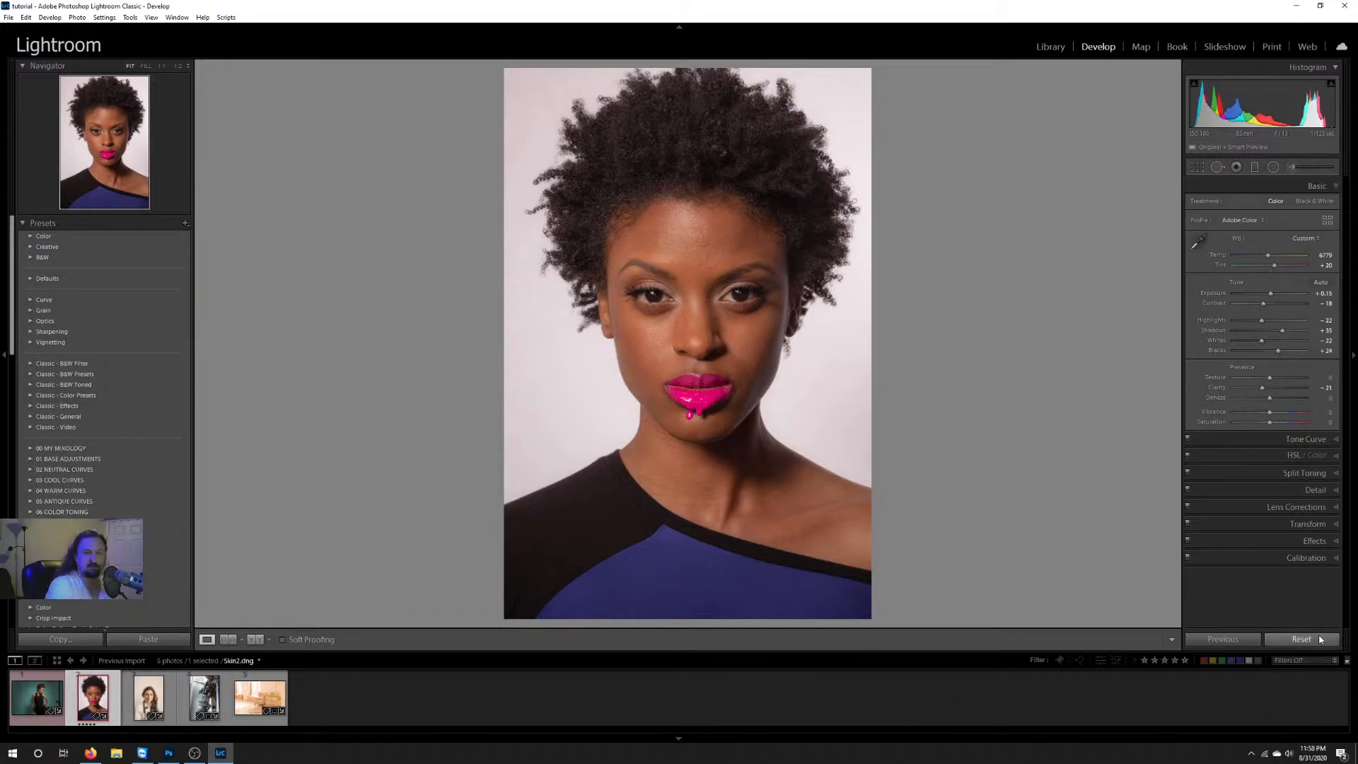
{"action": "left_click", "coordinate": [1271, 642]}
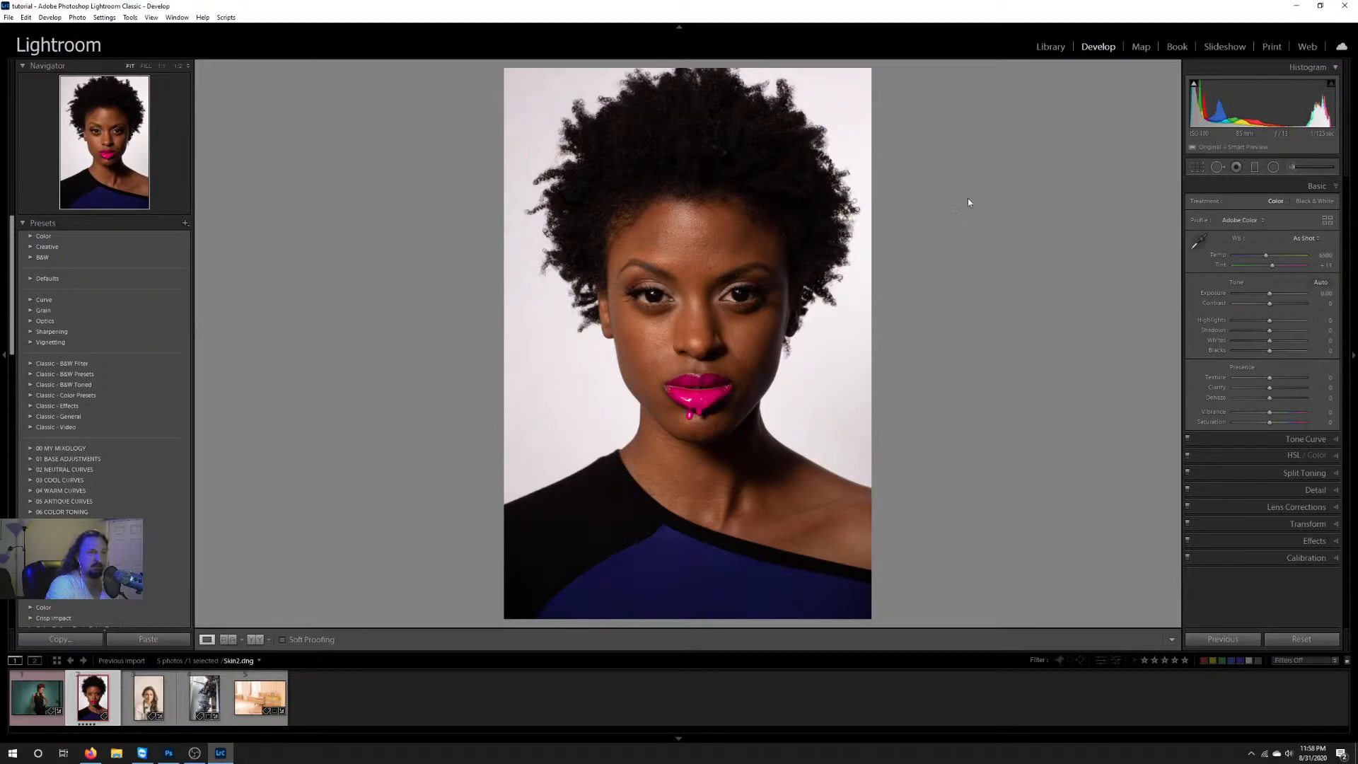
Step: Brush an exposure adjustment of 1.52 over the model's hair, using size 10, flow 73 and density 95
{"action": "left_click", "coordinate": [1307, 166]}
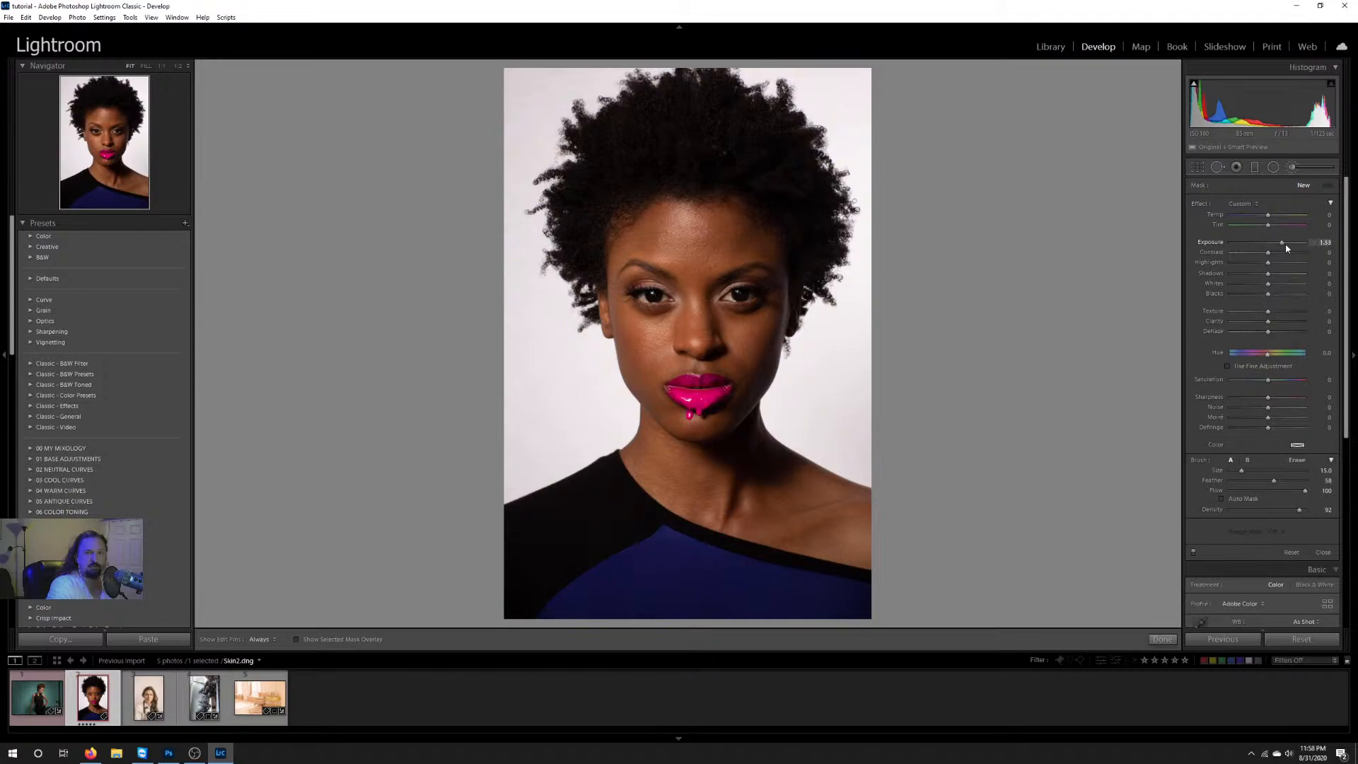
{"action": "mouse_move", "coordinate": [1305, 491]}
{"action": "left_mouse_down"}
{"action": "mouse_move", "coordinate": [1285, 491]}
{"action": "mouse_move", "coordinate": [1301, 511]}
{"action": "left_mouse_up"}
{"action": "scroll", "coordinate": [607, 164], "scroll_direction": "up", "scroll_amount": 2}
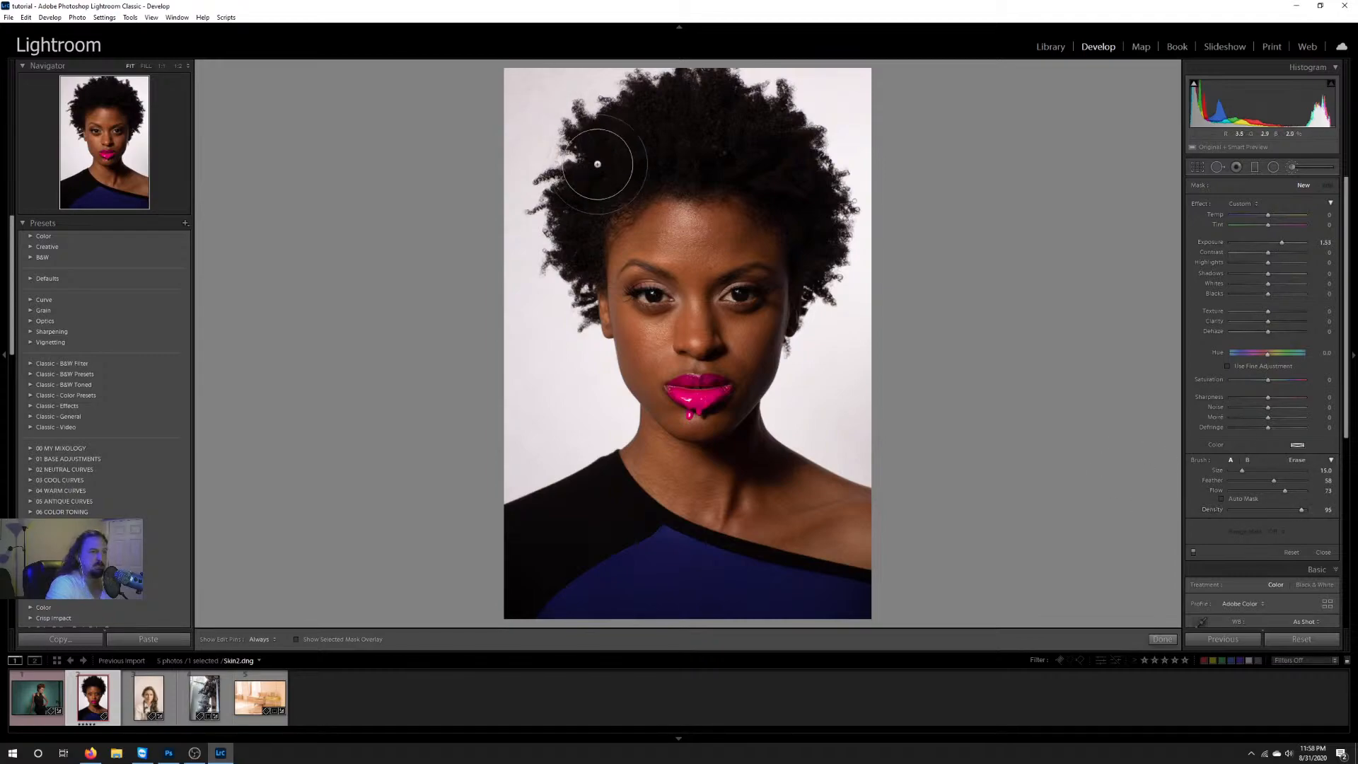
{"action": "scroll", "coordinate": [616, 167], "scroll_direction": "down", "scroll_amount": 7}
{"action": "mouse_move", "coordinate": [624, 177]}
{"action": "left_mouse_down"}
{"action": "mouse_move", "coordinate": [586, 131]}
{"action": "mouse_move", "coordinate": [690, 175]}
{"action": "mouse_move", "coordinate": [722, 122]}
{"action": "left_mouse_up"}
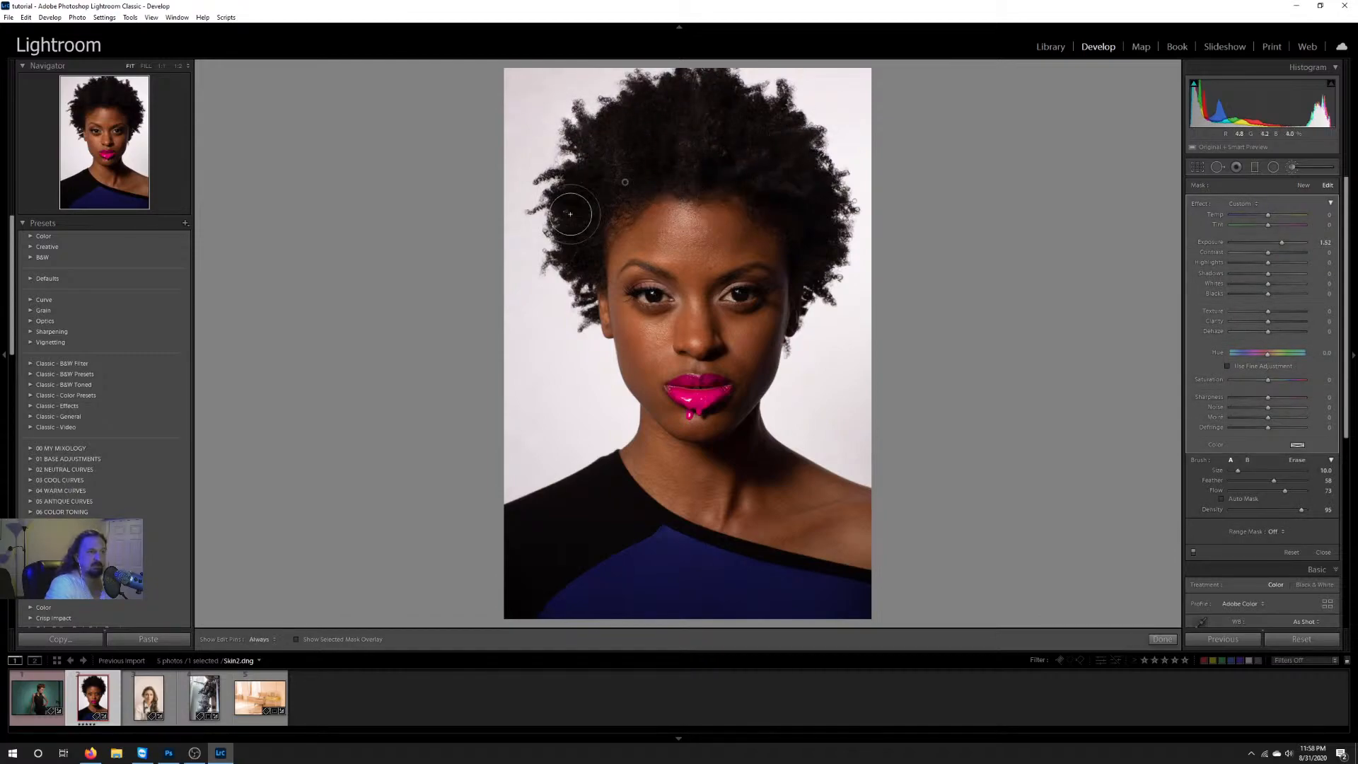
{"action": "left_click_drag", "start_coordinate": [546, 217], "coordinate": [579, 258]}
{"action": "left_click_drag", "start_coordinate": [821, 279], "coordinate": [834, 291]}
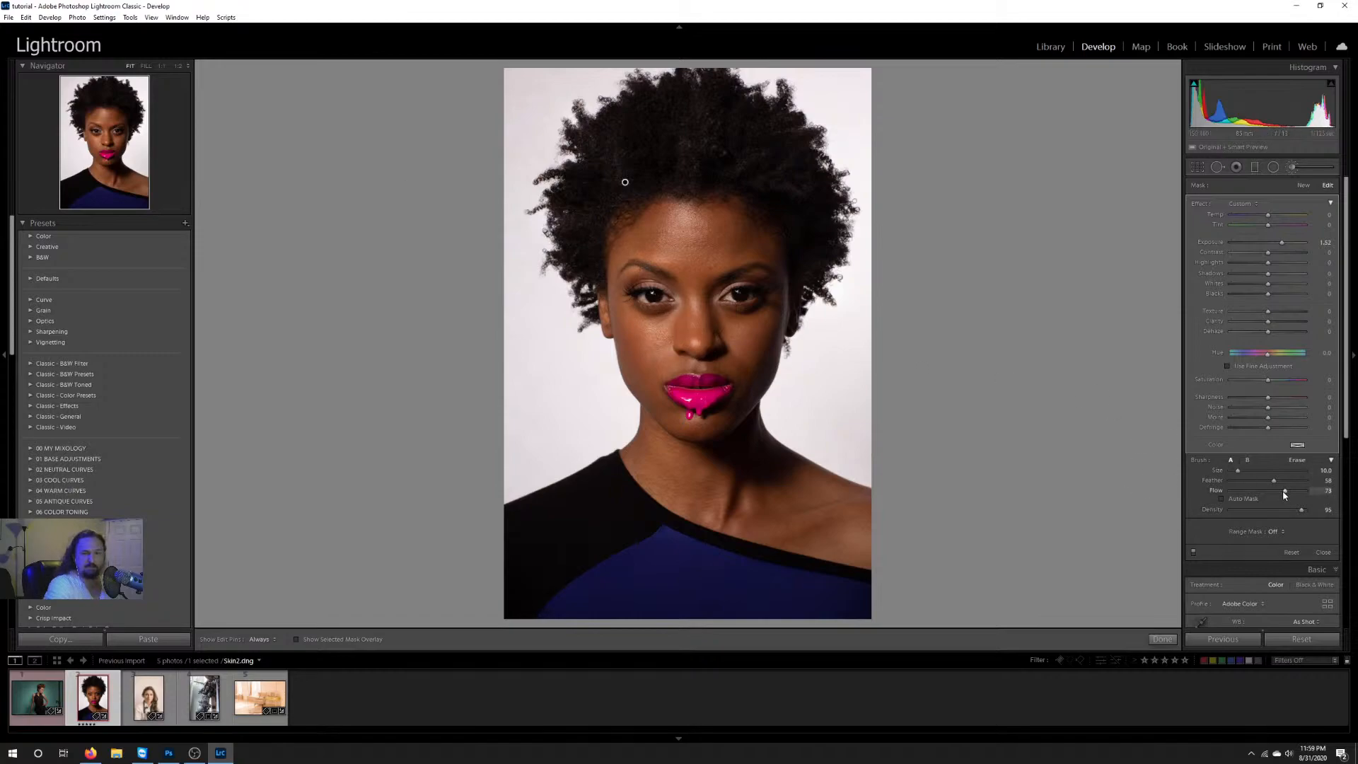
Step: Set the brush flow to 56 and size to 18, brush both cheeks at 1:2 zoom, and hide the edit pins
{"action": "left_click", "coordinate": [178, 66]}
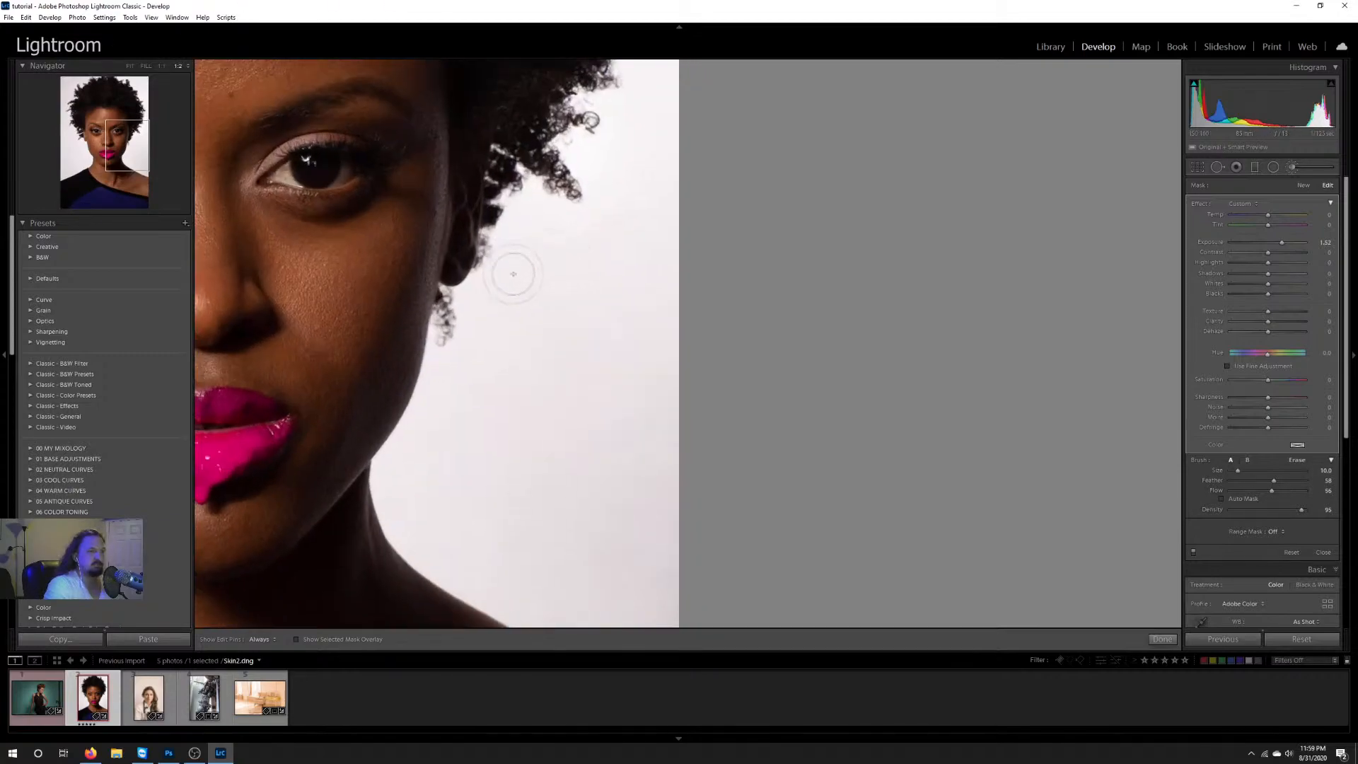
{"action": "left_click", "coordinate": [117, 147]}
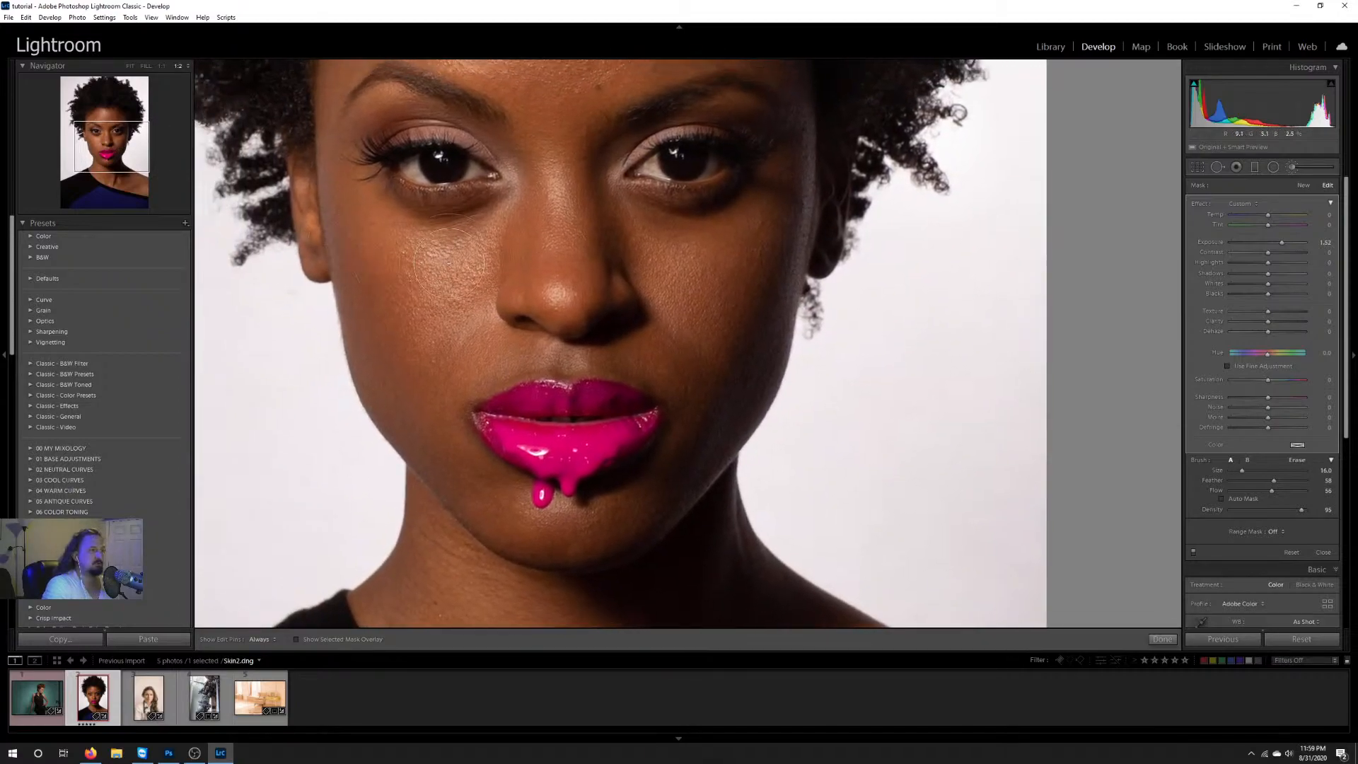
{"action": "scroll", "coordinate": [448, 270], "scroll_direction": "up", "scroll_amount": 1}
{"action": "mouse_move", "coordinate": [444, 274]}
{"action": "left_mouse_down"}
{"action": "mouse_move", "coordinate": [396, 285]}
{"action": "mouse_move", "coordinate": [371, 273]}
{"action": "left_mouse_up"}
{"action": "key", "text": "h"}
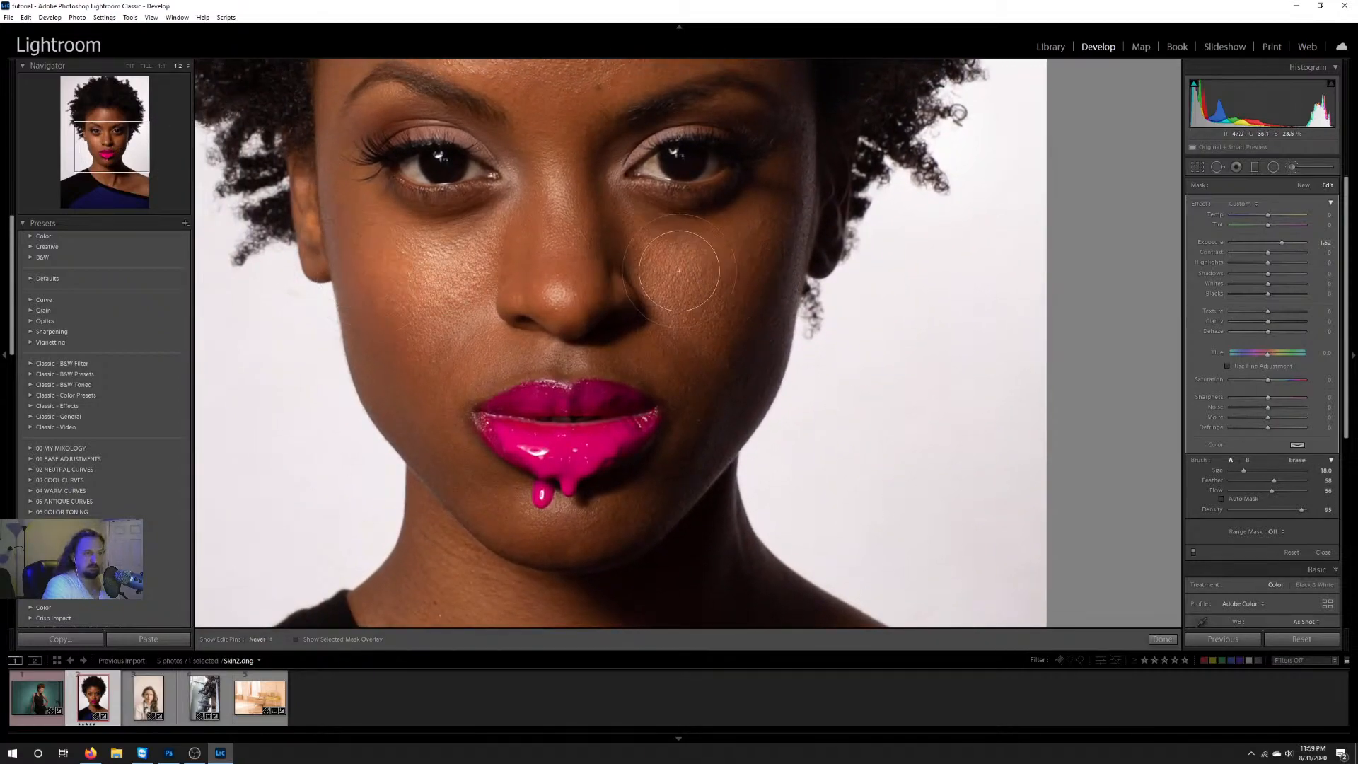
{"action": "left_click_drag", "start_coordinate": [679, 271], "coordinate": [728, 269]}
Step: Reduce the brush to size 7 and brush the same exposure adjustment over the pink lips
{"action": "scroll", "coordinate": [551, 369], "scroll_direction": "down", "scroll_amount": 4}
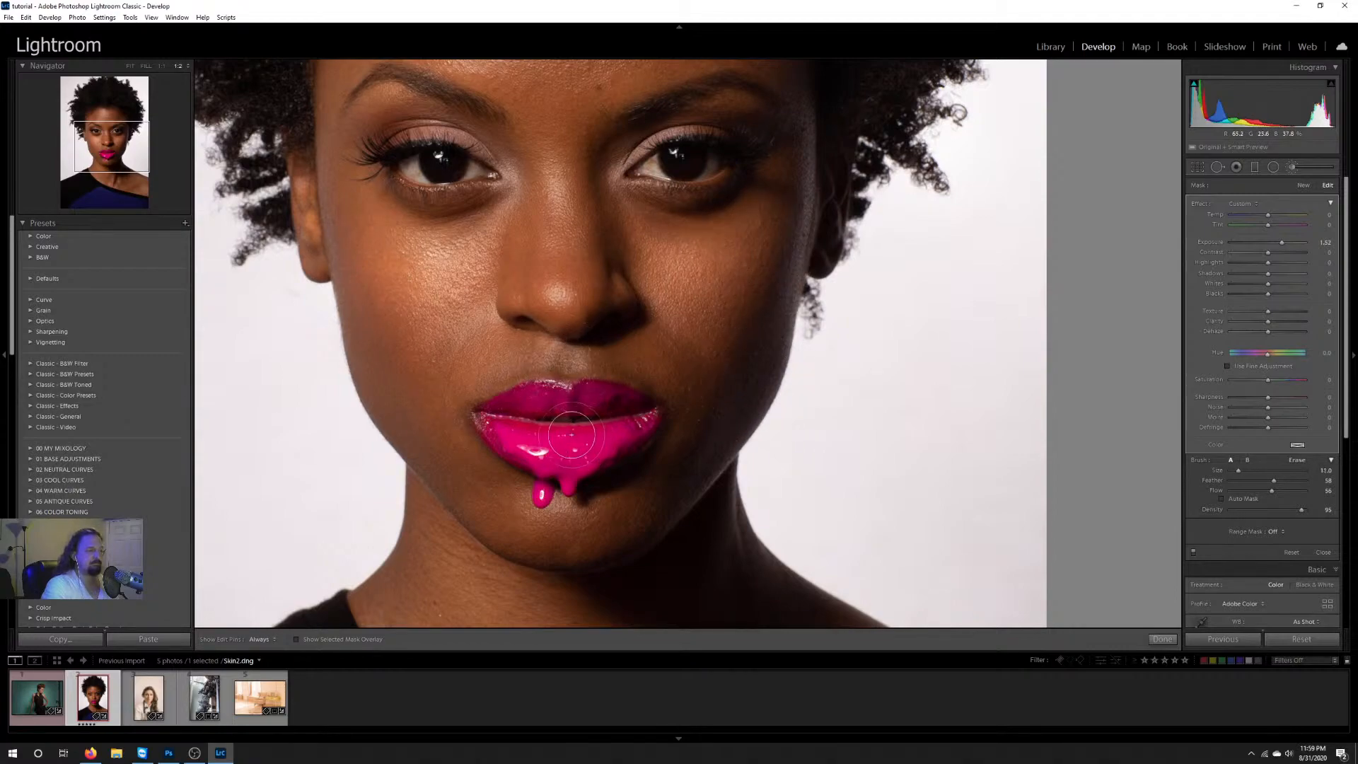
{"action": "scroll", "coordinate": [571, 424], "scroll_direction": "down", "scroll_amount": 4}
{"action": "mouse_move", "coordinate": [571, 402]}
{"action": "left_mouse_down"}
{"action": "mouse_move", "coordinate": [570, 447]}
{"action": "mouse_move", "coordinate": [616, 473]}
{"action": "mouse_move", "coordinate": [551, 392]}
{"action": "left_mouse_up"}
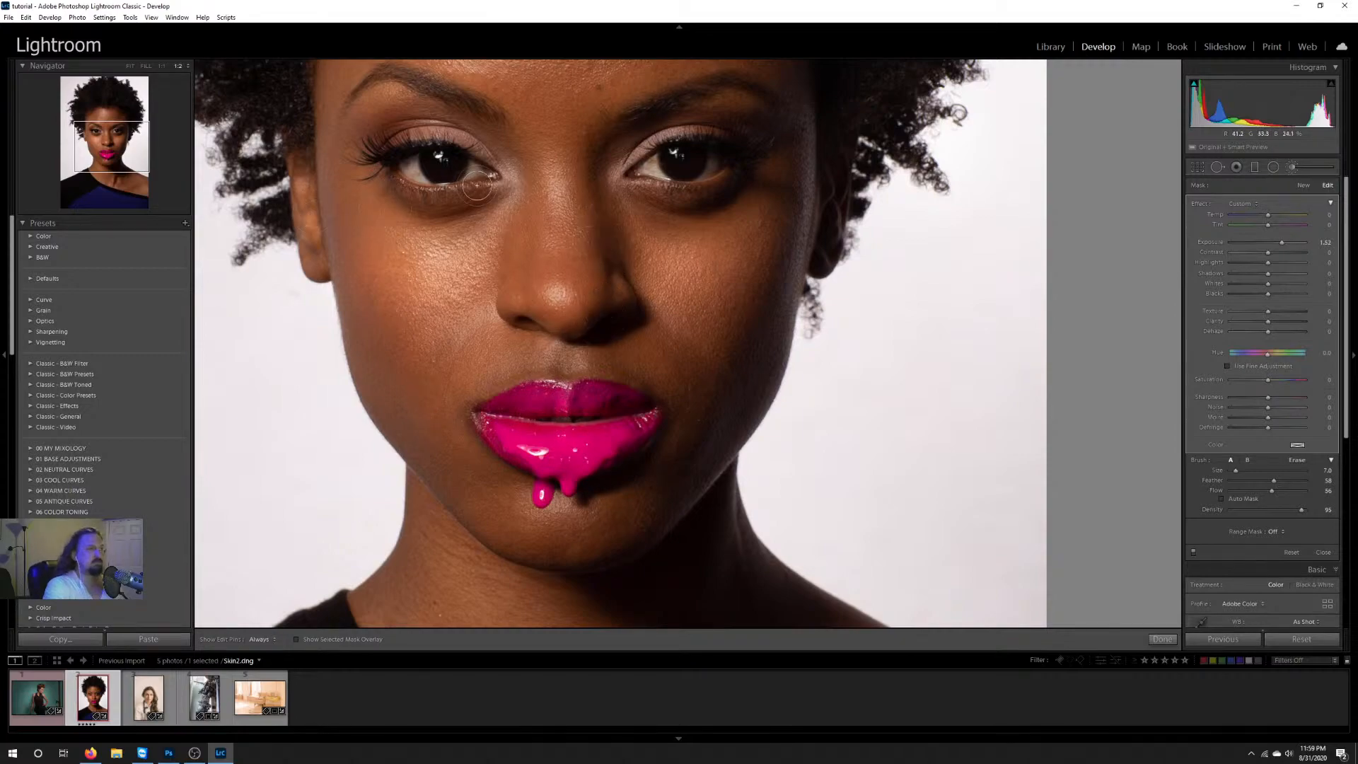
{"action": "left_click_drag", "start_coordinate": [490, 203], "coordinate": [492, 151]}
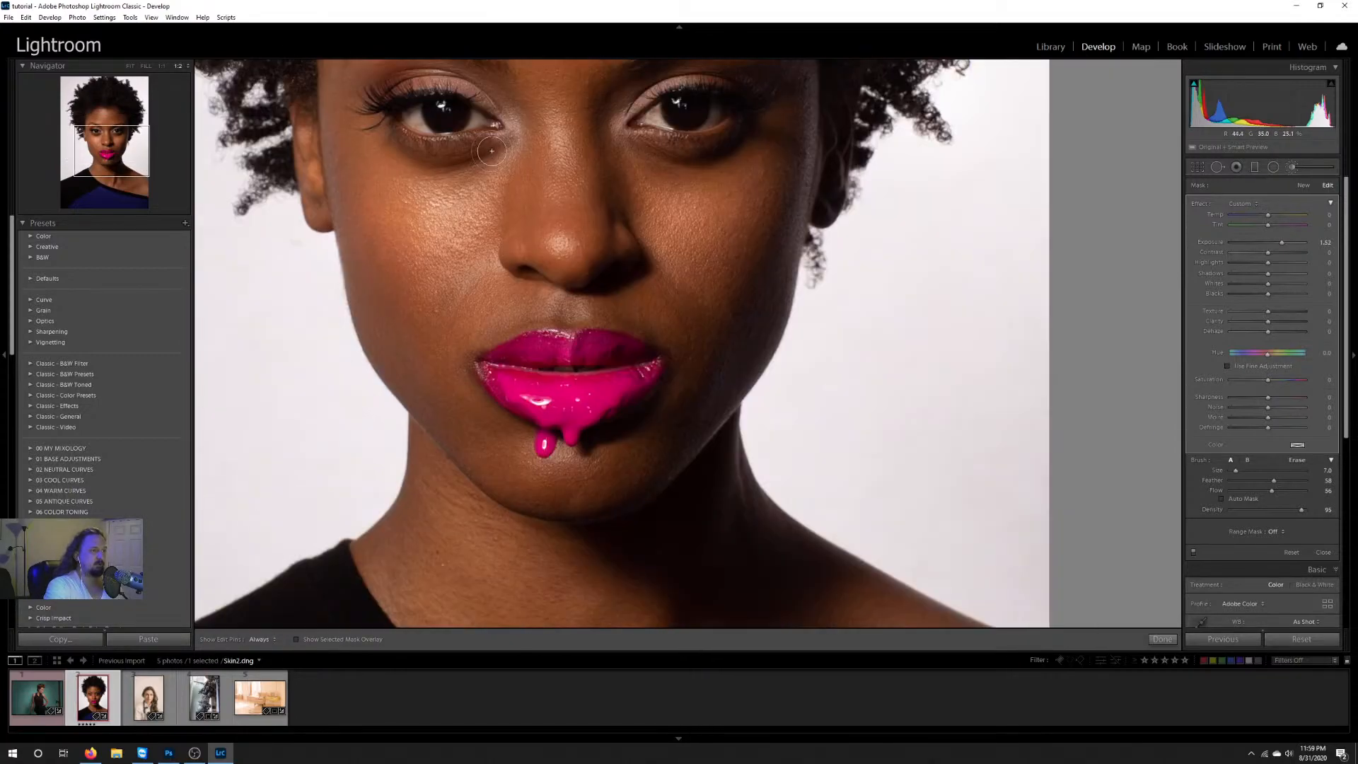
Step: Brush the same exposure adjustment over the eyes with brush size 4 and review the whole photo
{"action": "left_click_drag", "start_coordinate": [555, 237], "coordinate": [621, 370]}
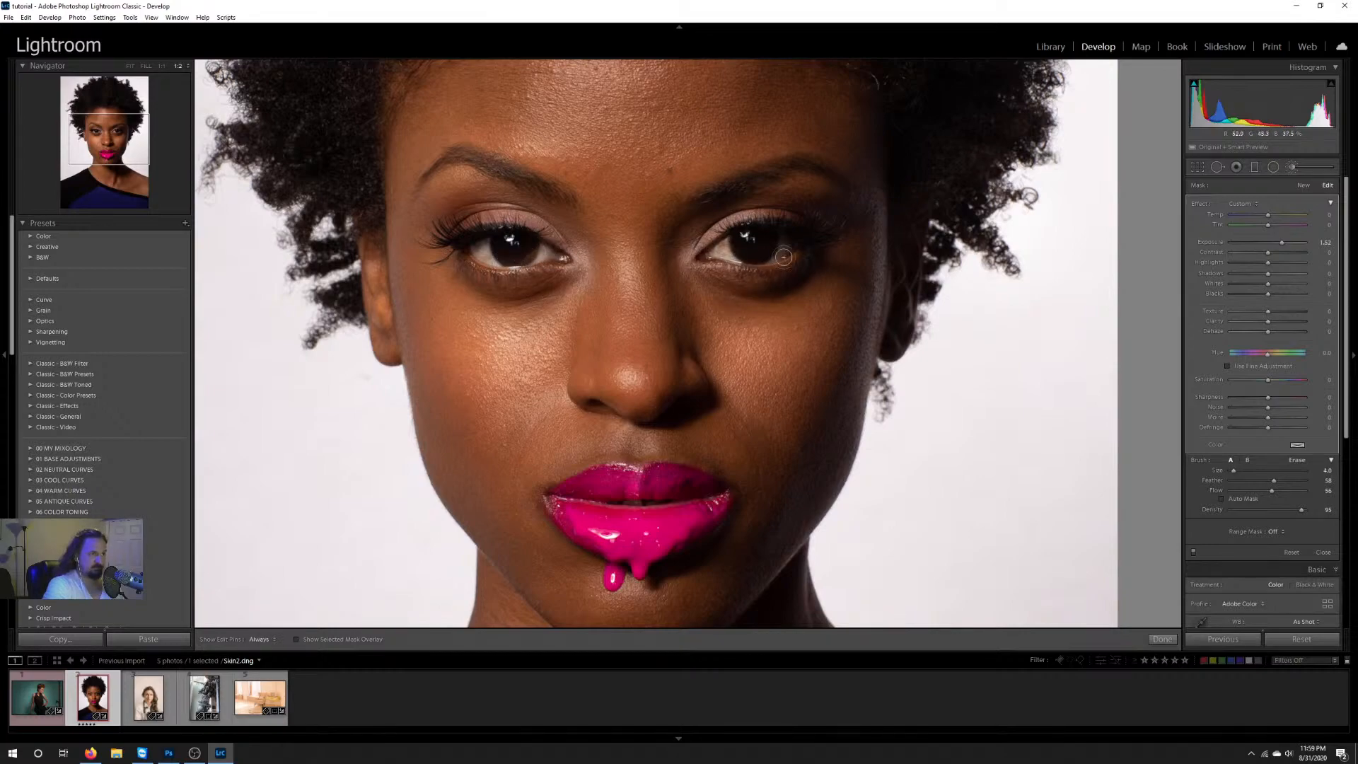
{"action": "mouse_move", "coordinate": [784, 257]}
{"action": "left_mouse_down"}
{"action": "mouse_move", "coordinate": [747, 258]}
{"action": "mouse_move", "coordinate": [780, 238]}
{"action": "mouse_move", "coordinate": [739, 264]}
{"action": "mouse_move", "coordinate": [778, 239]}
{"action": "left_mouse_up"}
{"action": "left_click", "coordinate": [130, 65]}
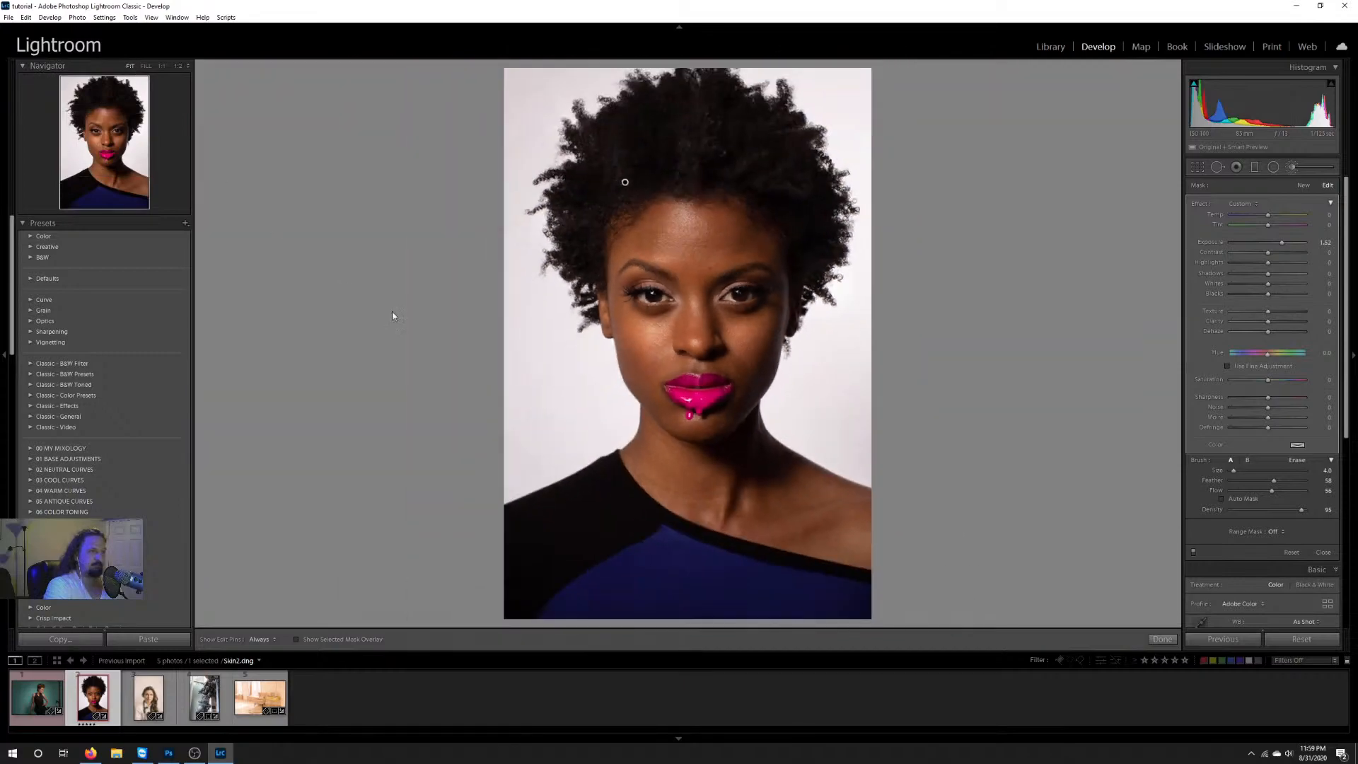
Step: Enlarge the brush to size 11 at 1:2 zoom, brush the exposure adjustment over the irises and undo the last stroke
{"action": "scroll", "coordinate": [647, 298], "scroll_direction": "up", "scroll_amount": 4}
{"action": "left_click", "coordinate": [178, 67]}
{"action": "scroll", "coordinate": [514, 249], "scroll_direction": "up", "scroll_amount": 3}
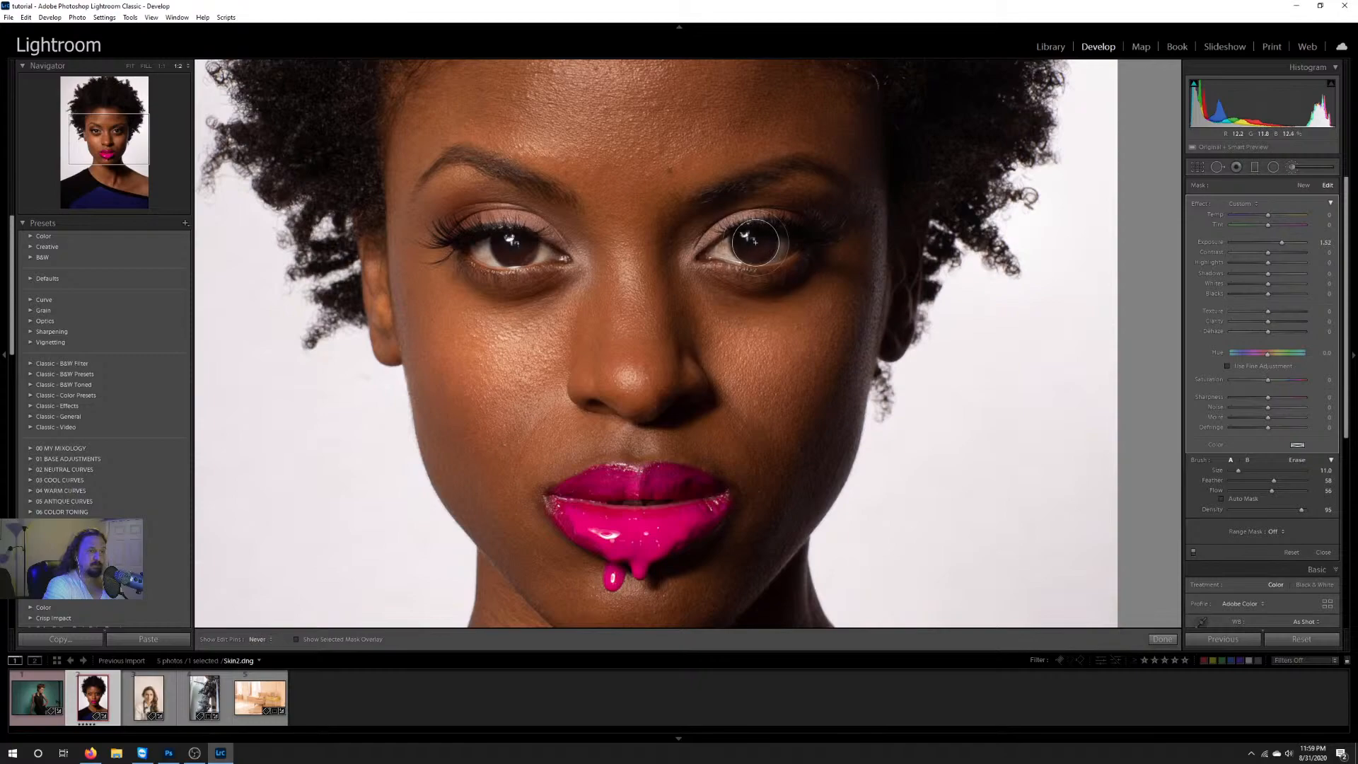
{"action": "key", "text": "h"}
{"action": "scroll", "coordinate": [514, 252], "scroll_direction": "up", "scroll_amount": 2}
{"action": "scroll", "coordinate": [514, 248], "scroll_direction": "down", "scroll_amount": 2}
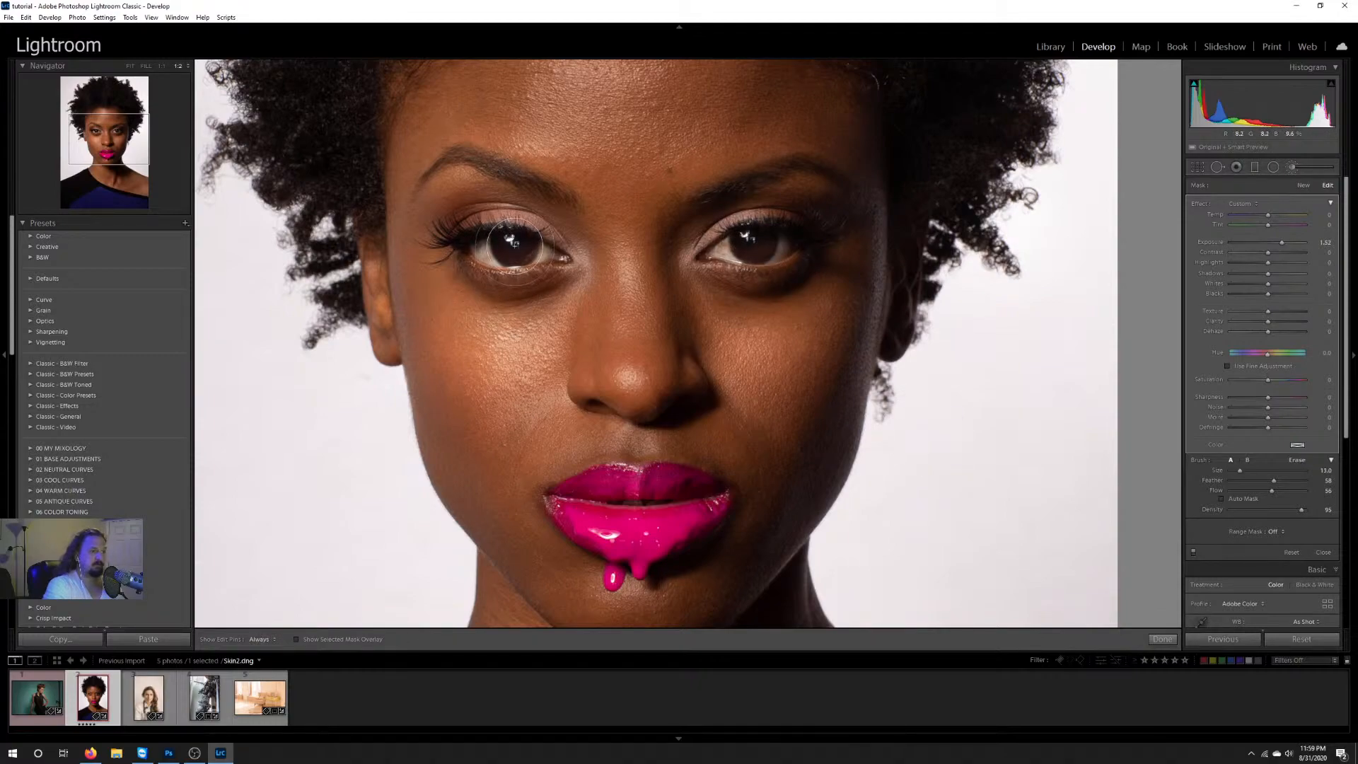
{"action": "left_click", "coordinate": [760, 247], "text": "shift"}
{"action": "key", "text": "ctrl+z"}
{"action": "scroll", "coordinate": [797, 249], "scroll_direction": "down", "scroll_amount": 6}
{"action": "left_click", "coordinate": [130, 67]}
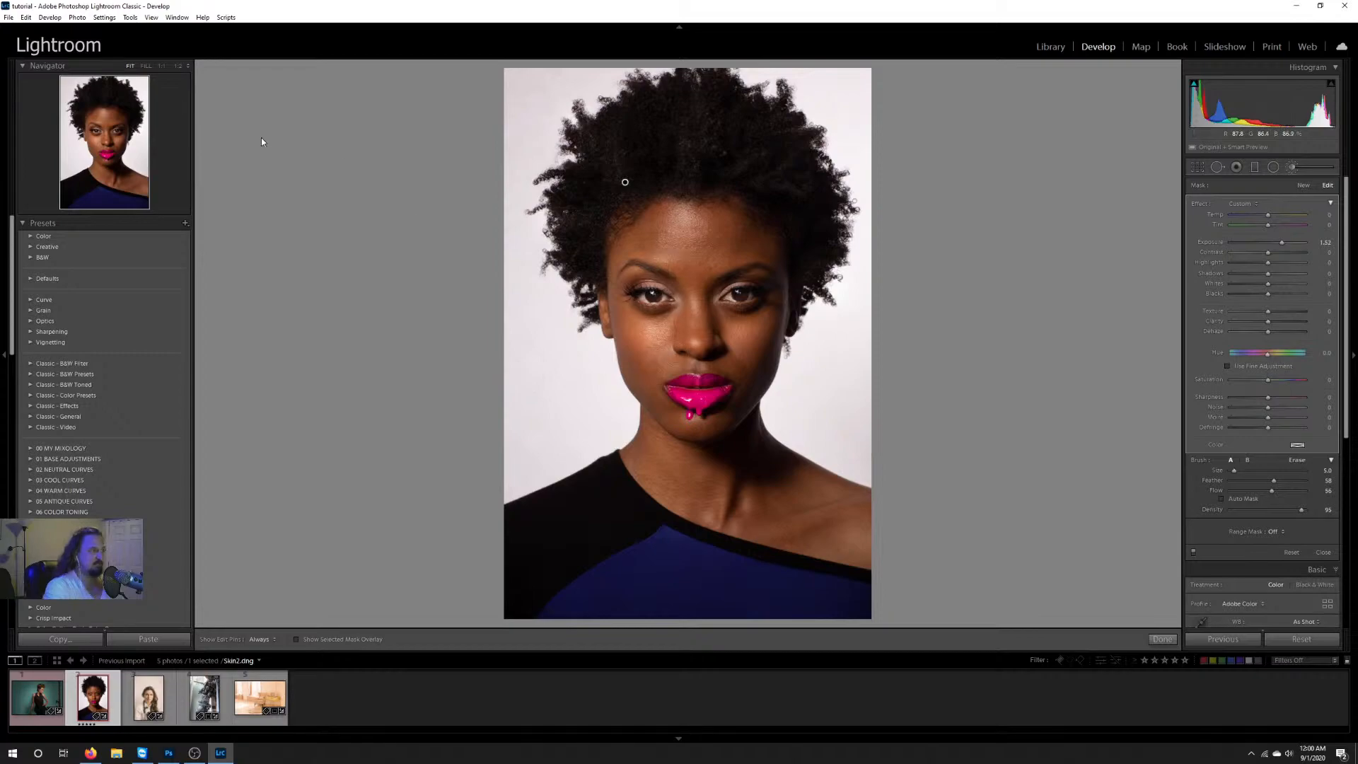
Step: Collapse and reopen the Navigator, inspect the face at 1:1 and set the brushed adjustment's exposure to 1.29
{"action": "left_click", "coordinate": [48, 66]}
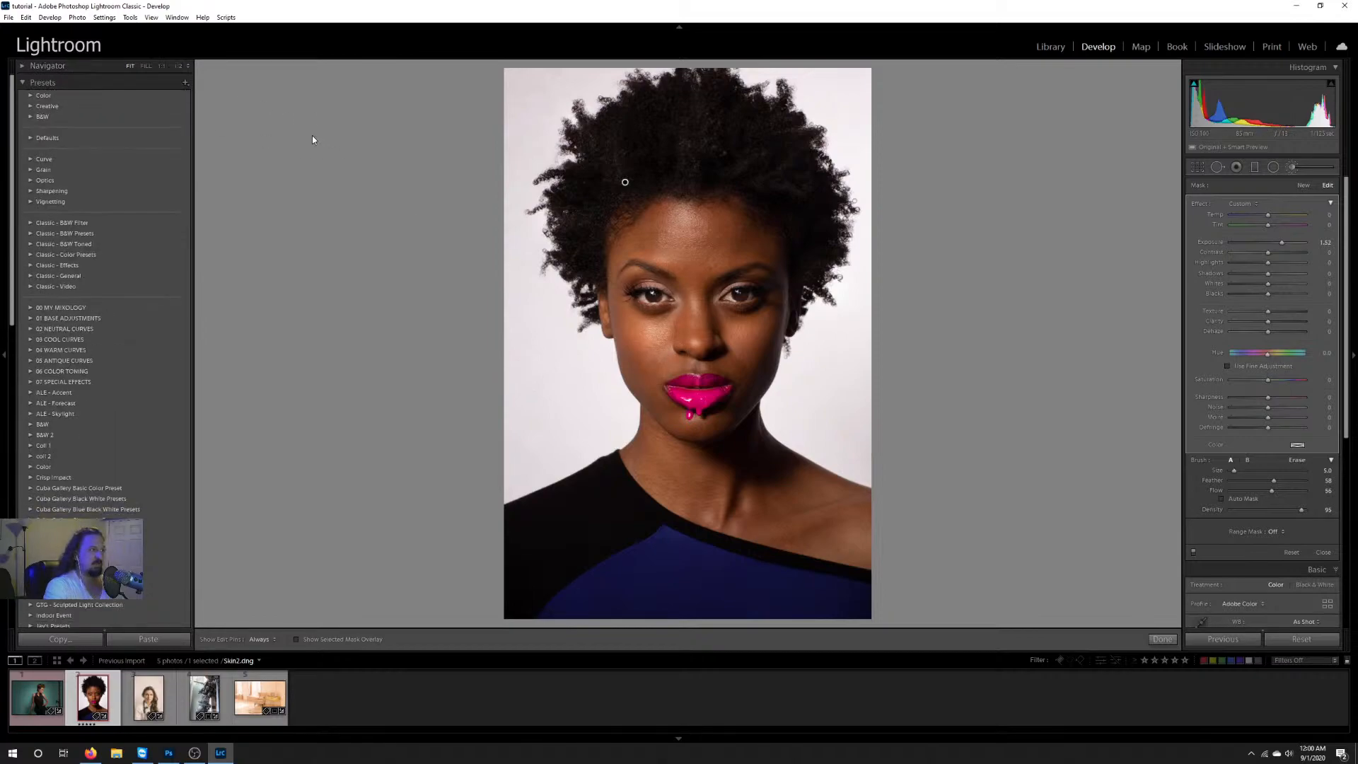
{"action": "left_click", "coordinate": [25, 68]}
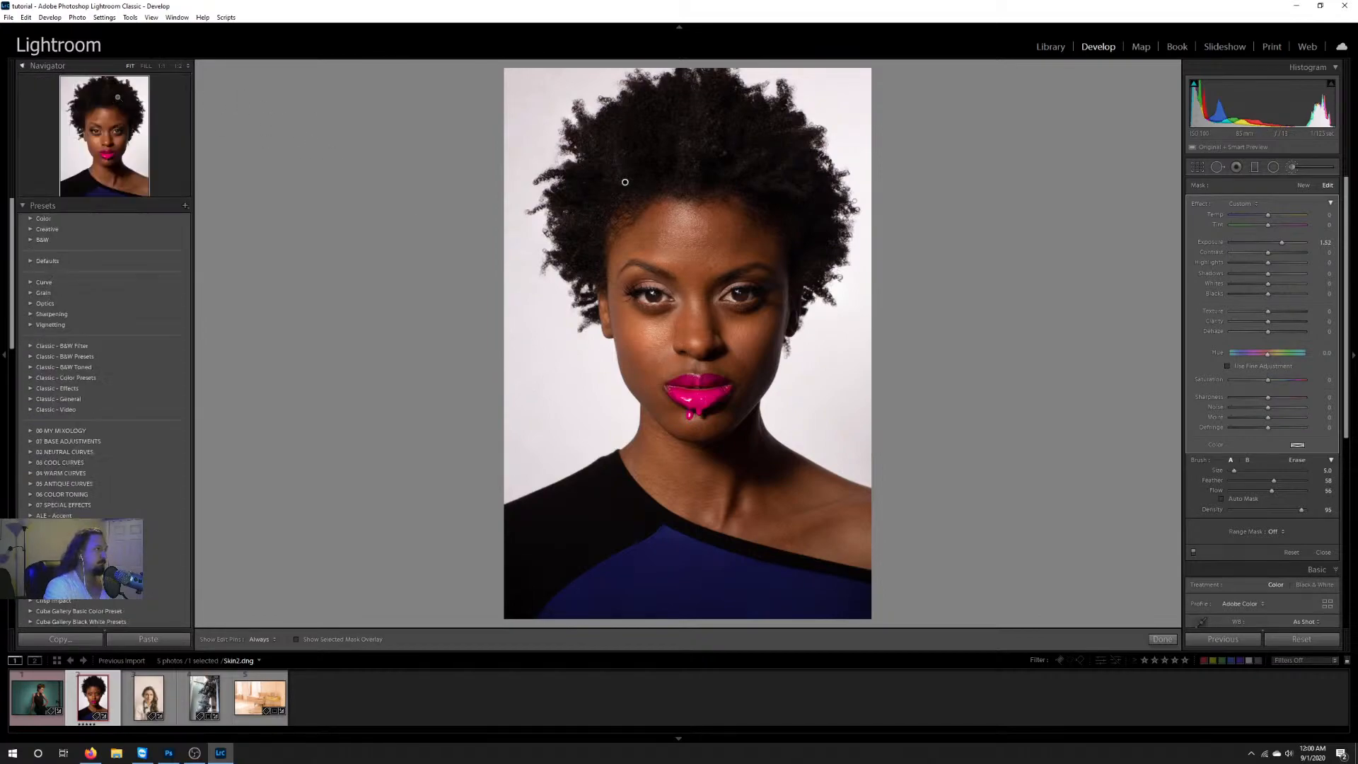
{"action": "left_click", "coordinate": [162, 66]}
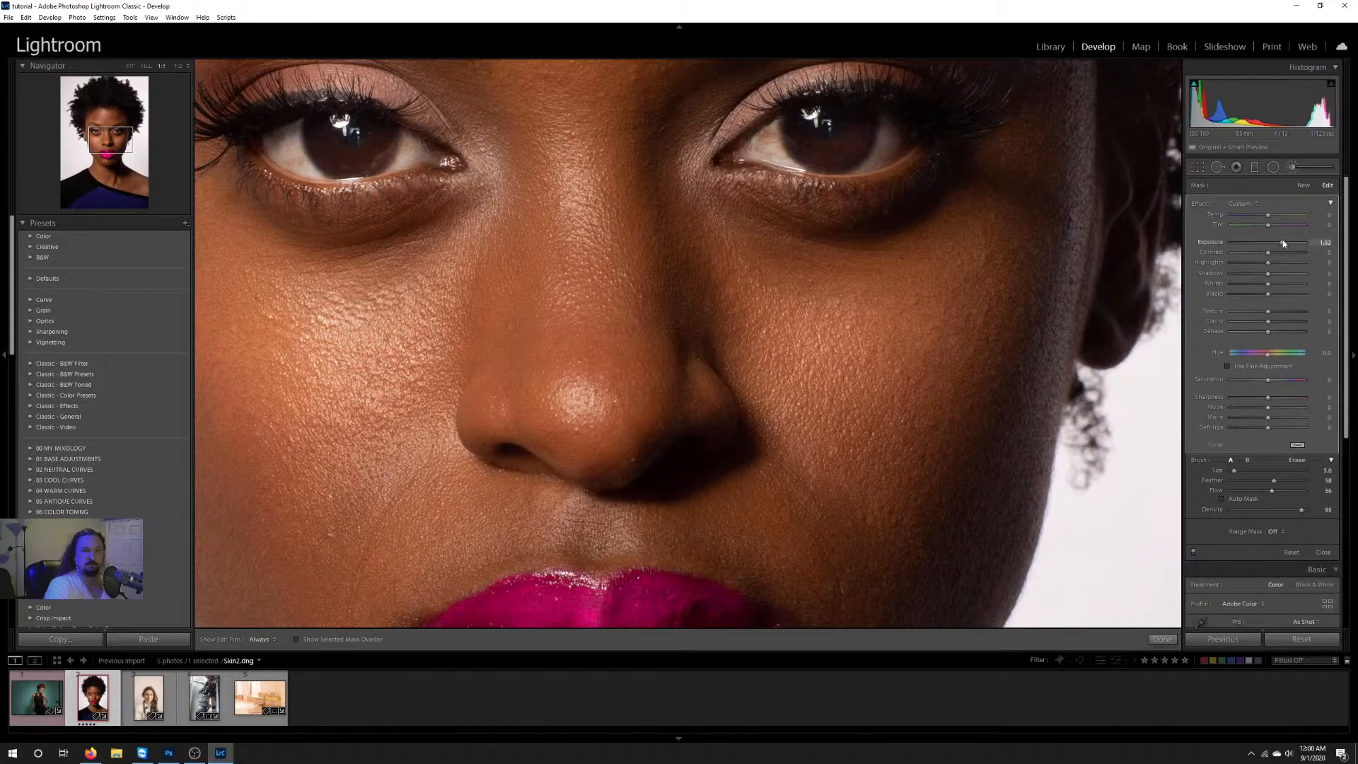
{"action": "left_click_drag", "start_coordinate": [1276, 245], "coordinate": [1281, 245]}
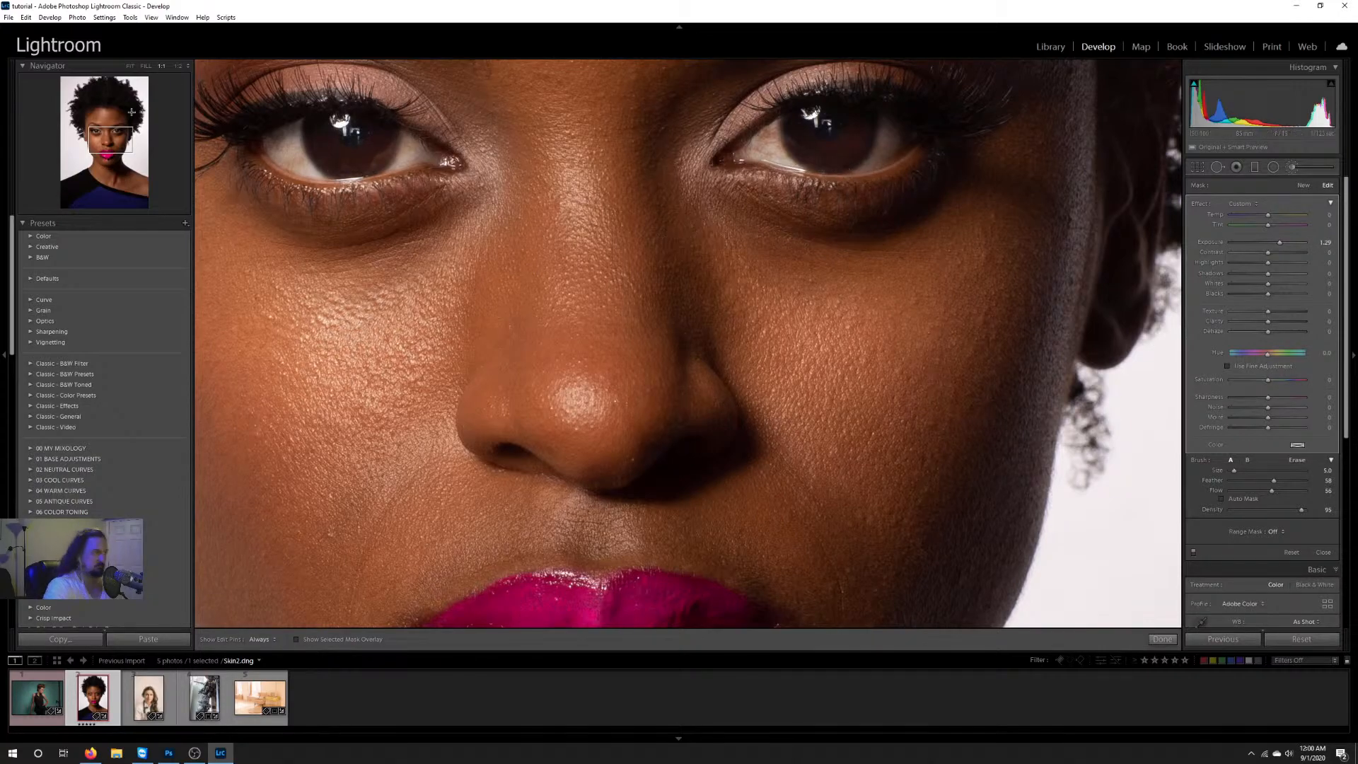
{"action": "left_click", "coordinate": [130, 66]}
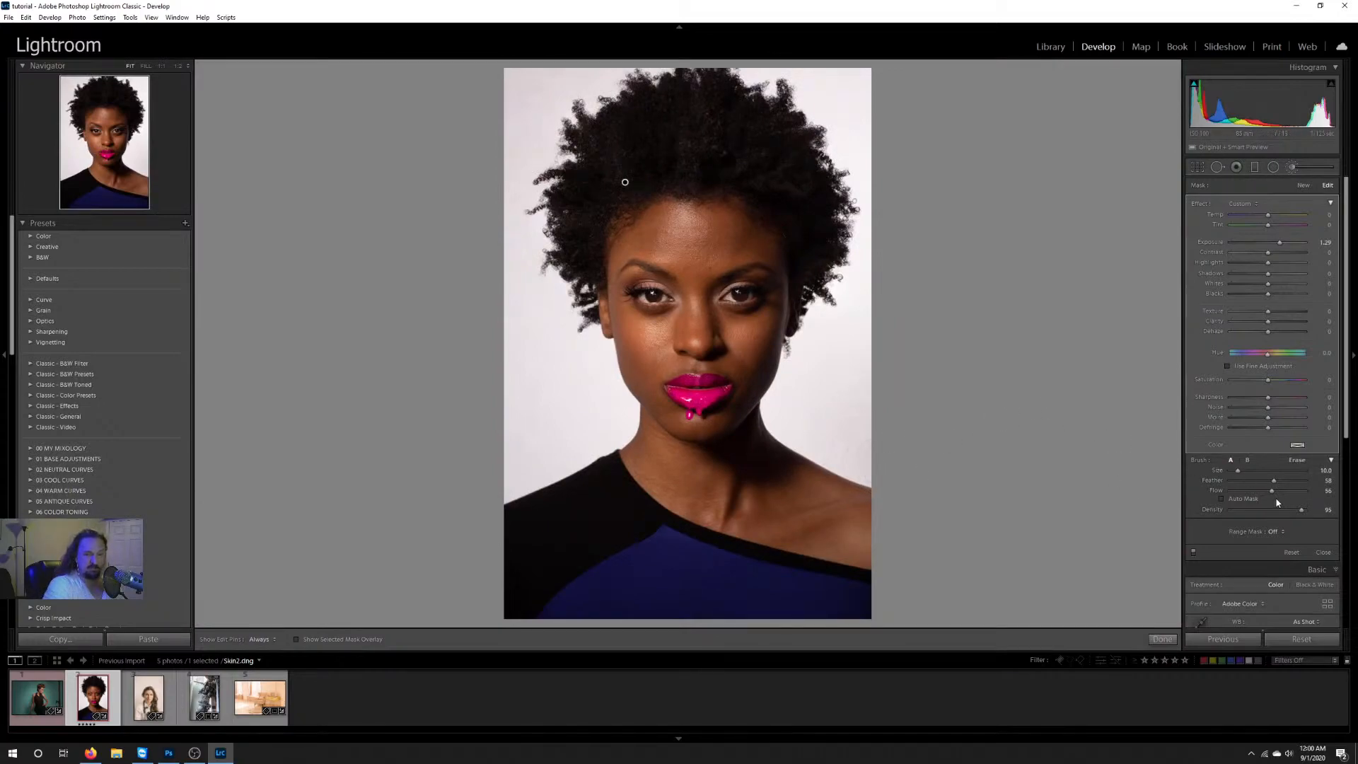
Step: Brush the exposure adjustment over the neck, shoulder, forehead and chin, varying the brush size between 6 and 13
{"action": "scroll", "coordinate": [734, 492], "scroll_direction": "down", "scroll_amount": 4}
{"action": "left_click_drag", "start_coordinate": [724, 461], "coordinate": [714, 527]}
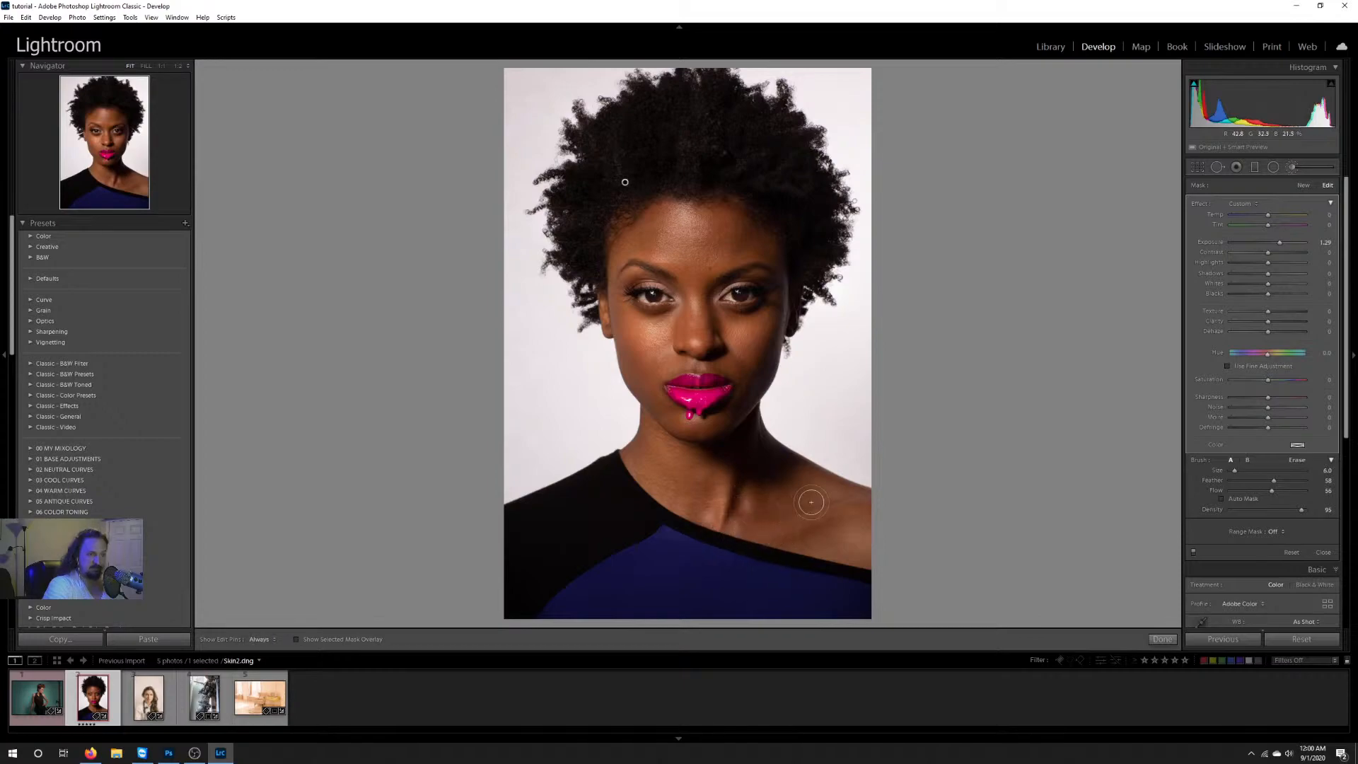
{"action": "scroll", "coordinate": [807, 483], "scroll_direction": "up", "scroll_amount": 2}
{"action": "left_click_drag", "start_coordinate": [808, 483], "coordinate": [835, 503]}
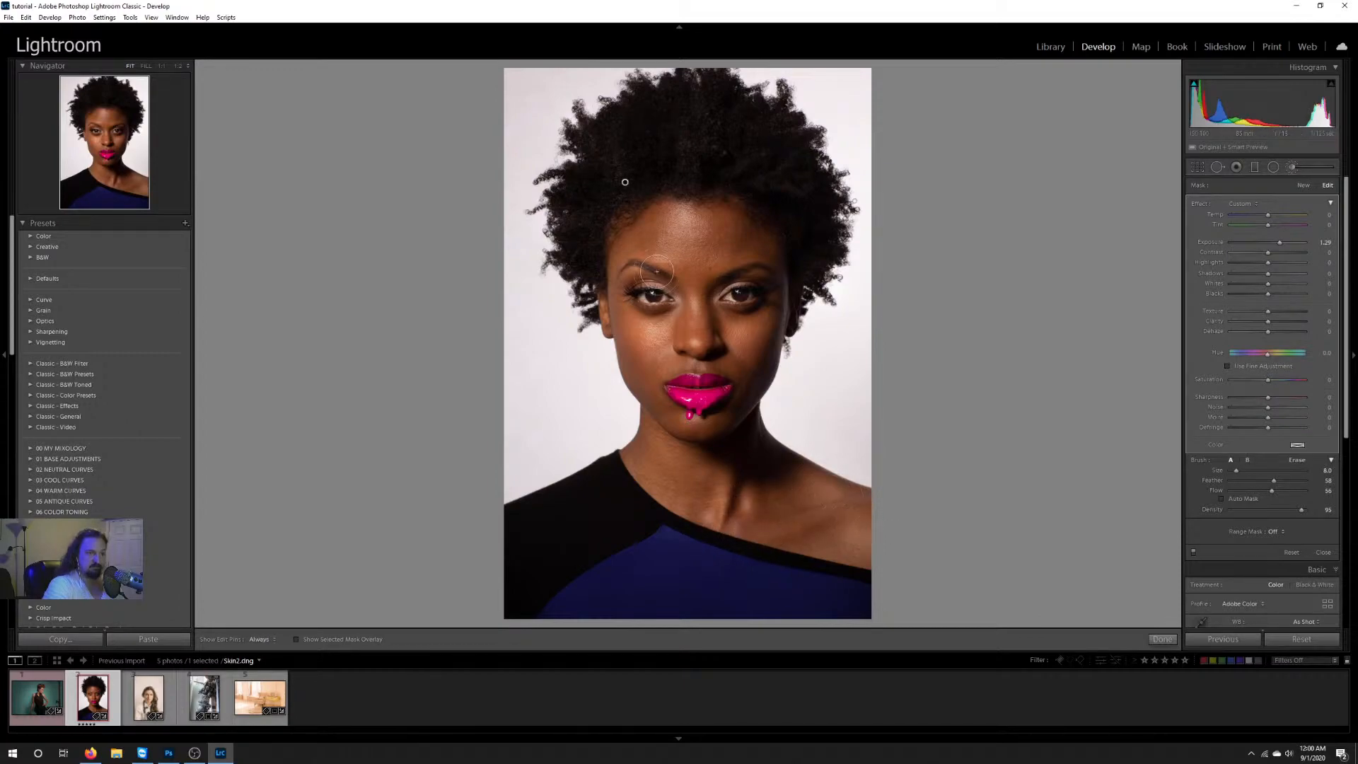
{"action": "scroll", "coordinate": [685, 227], "scroll_direction": "up", "scroll_amount": 3}
{"action": "left_click_drag", "start_coordinate": [687, 226], "coordinate": [679, 249]}
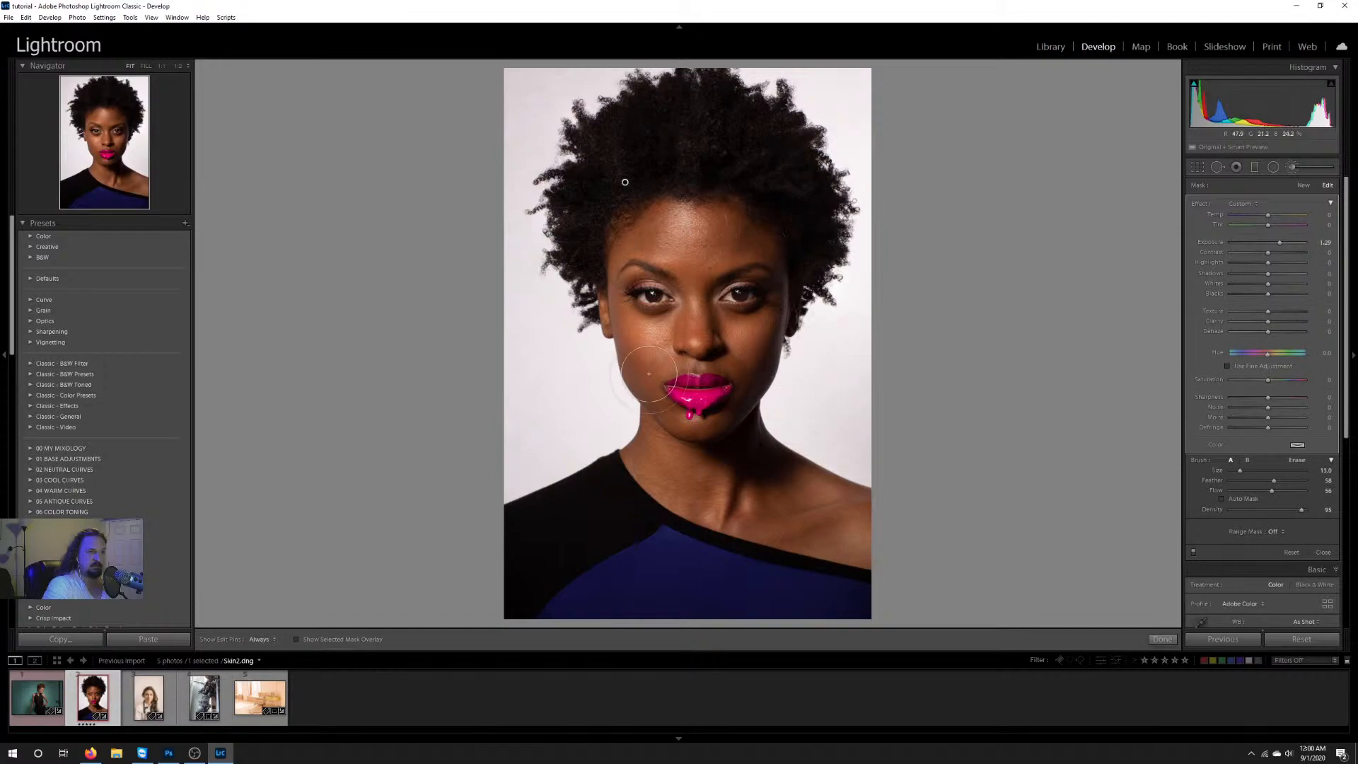
{"action": "scroll", "coordinate": [696, 432], "scroll_direction": "down", "scroll_amount": 3}
{"action": "left_click_drag", "start_coordinate": [690, 424], "coordinate": [700, 421]}
Step: Open Retouch Eyes.jpg and reset all of its develop adjustments
{"action": "key", "text": "Right"}
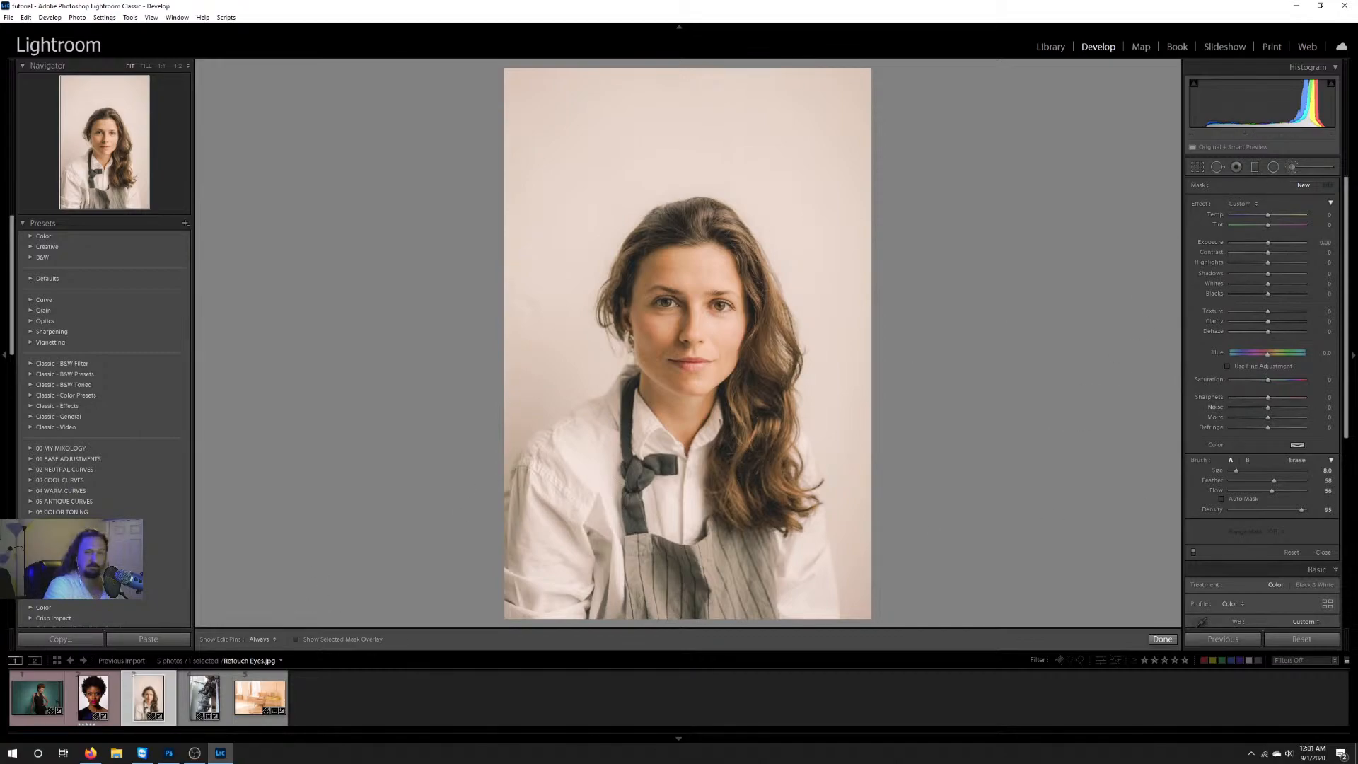
{"action": "left_click", "coordinate": [1276, 640]}
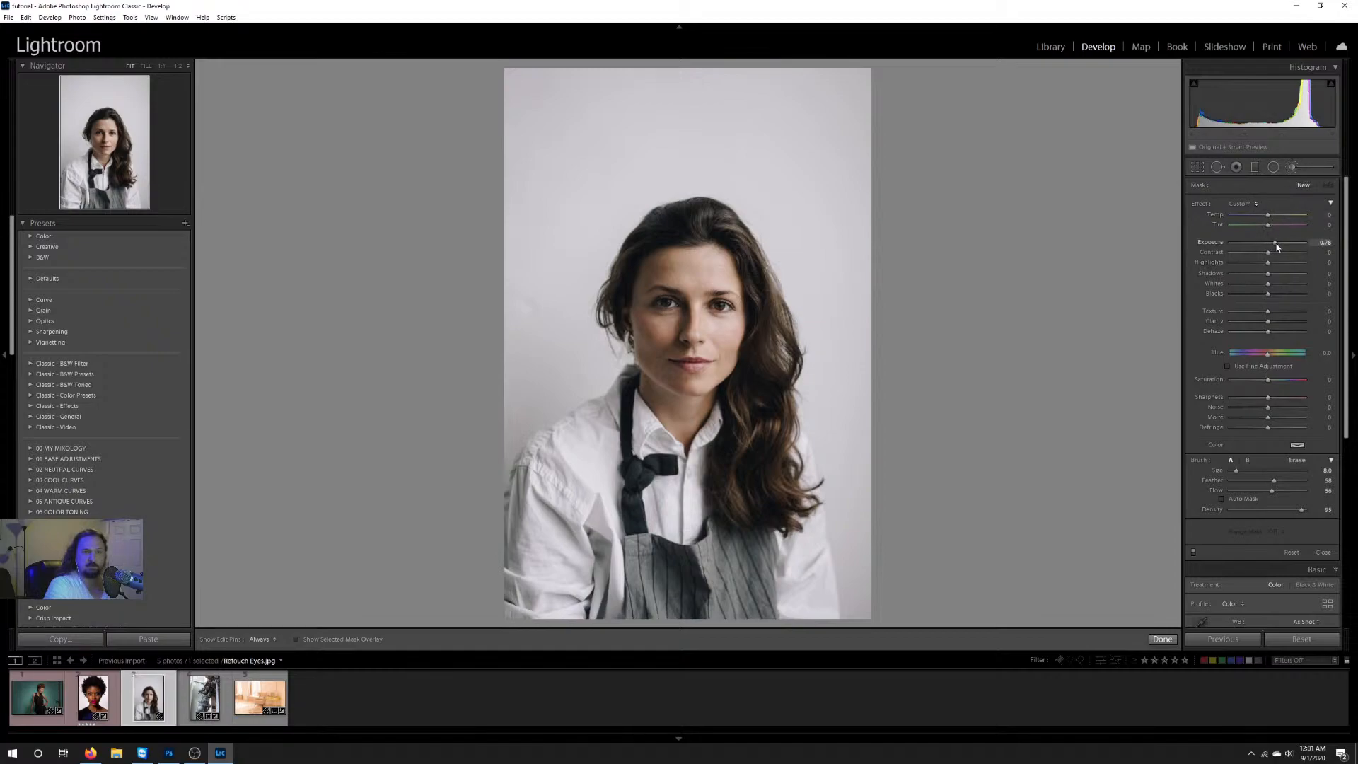
Step: Brush a new exposure adjustment of 1.87 over the woman's hair at 1:2 zoom, with flow 73 and brush sizes 13 and 9
{"action": "left_click", "coordinate": [178, 66]}
{"action": "left_click_drag", "start_coordinate": [745, 304], "coordinate": [737, 414]}
{"action": "scroll", "coordinate": [662, 202], "scroll_direction": "up", "scroll_amount": 2}
{"action": "left_click_drag", "start_coordinate": [651, 204], "coordinate": [642, 152]}
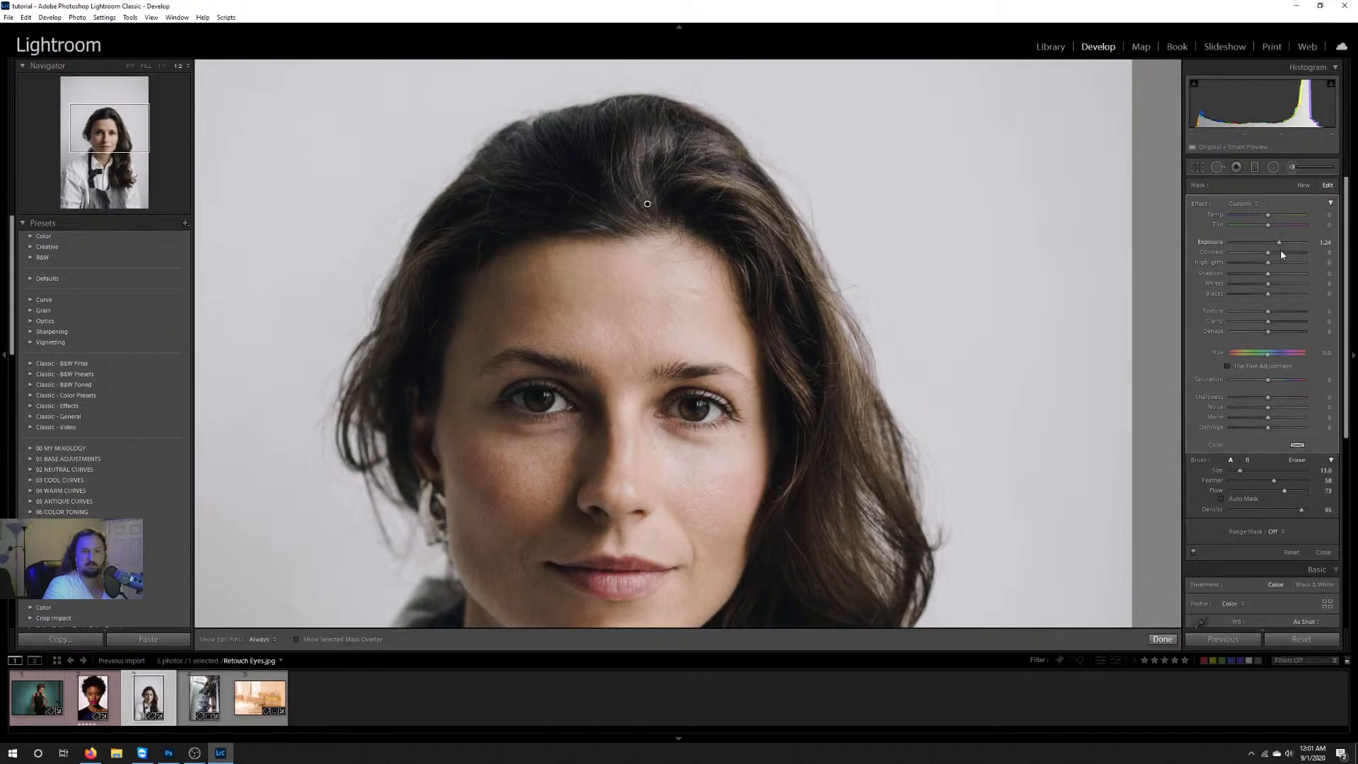
{"action": "left_click_drag", "start_coordinate": [1280, 244], "coordinate": [1286, 244]}
{"action": "scroll", "coordinate": [691, 188], "scroll_direction": "down", "scroll_amount": 2}
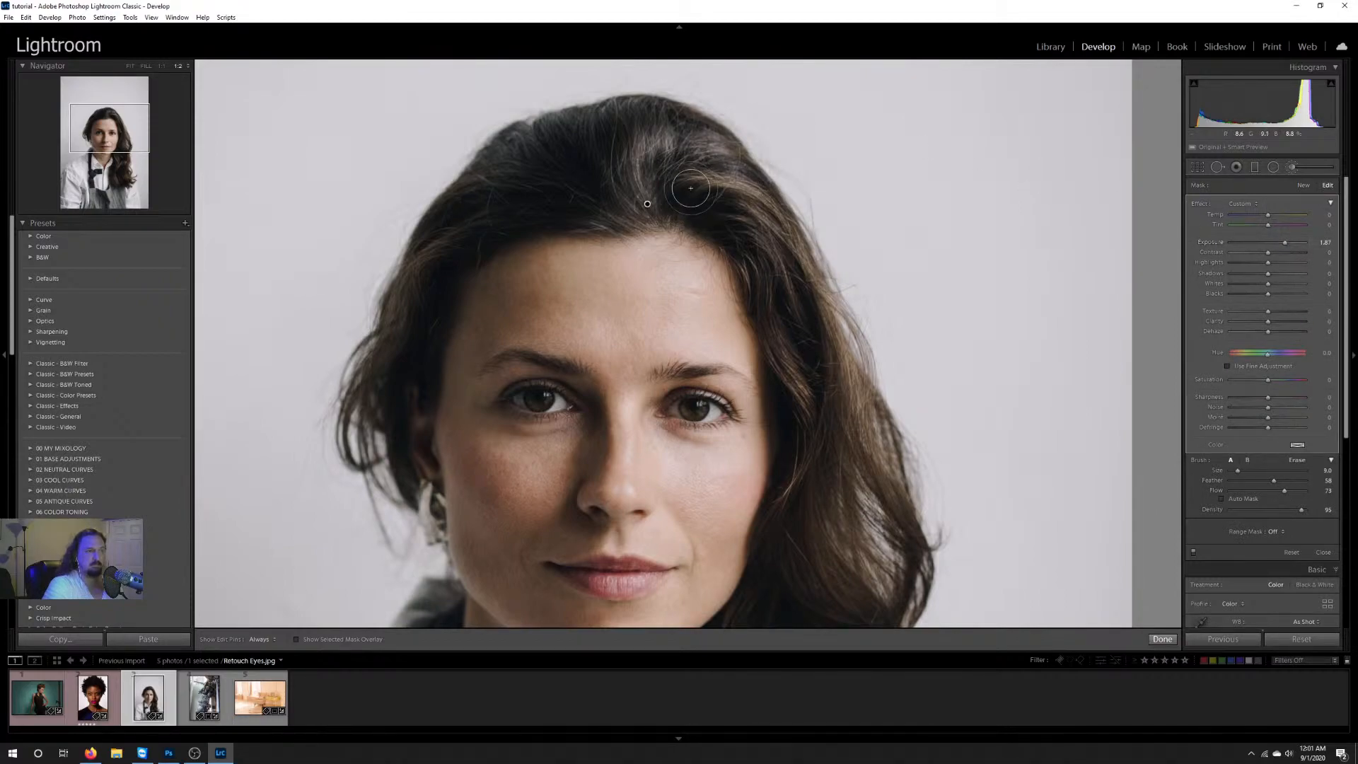
{"action": "mouse_move", "coordinate": [690, 188]}
{"action": "left_mouse_down"}
{"action": "mouse_move", "coordinate": [749, 196]}
{"action": "mouse_move", "coordinate": [783, 223]}
{"action": "mouse_move", "coordinate": [849, 463]}
{"action": "mouse_move", "coordinate": [880, 410]}
{"action": "mouse_move", "coordinate": [847, 471]}
{"action": "mouse_move", "coordinate": [789, 365]}
{"action": "mouse_move", "coordinate": [835, 414]}
{"action": "mouse_move", "coordinate": [870, 543]}
{"action": "mouse_move", "coordinate": [879, 477]}
{"action": "mouse_move", "coordinate": [915, 519]}
{"action": "mouse_move", "coordinate": [844, 561]}
{"action": "left_mouse_up"}
{"action": "key", "text": "h"}
Step: Brush the exposure adjustment over the lips, and over the eyes with the brush reduced to size 4
{"action": "left_click_drag", "start_coordinate": [765, 457], "coordinate": [764, 328]}
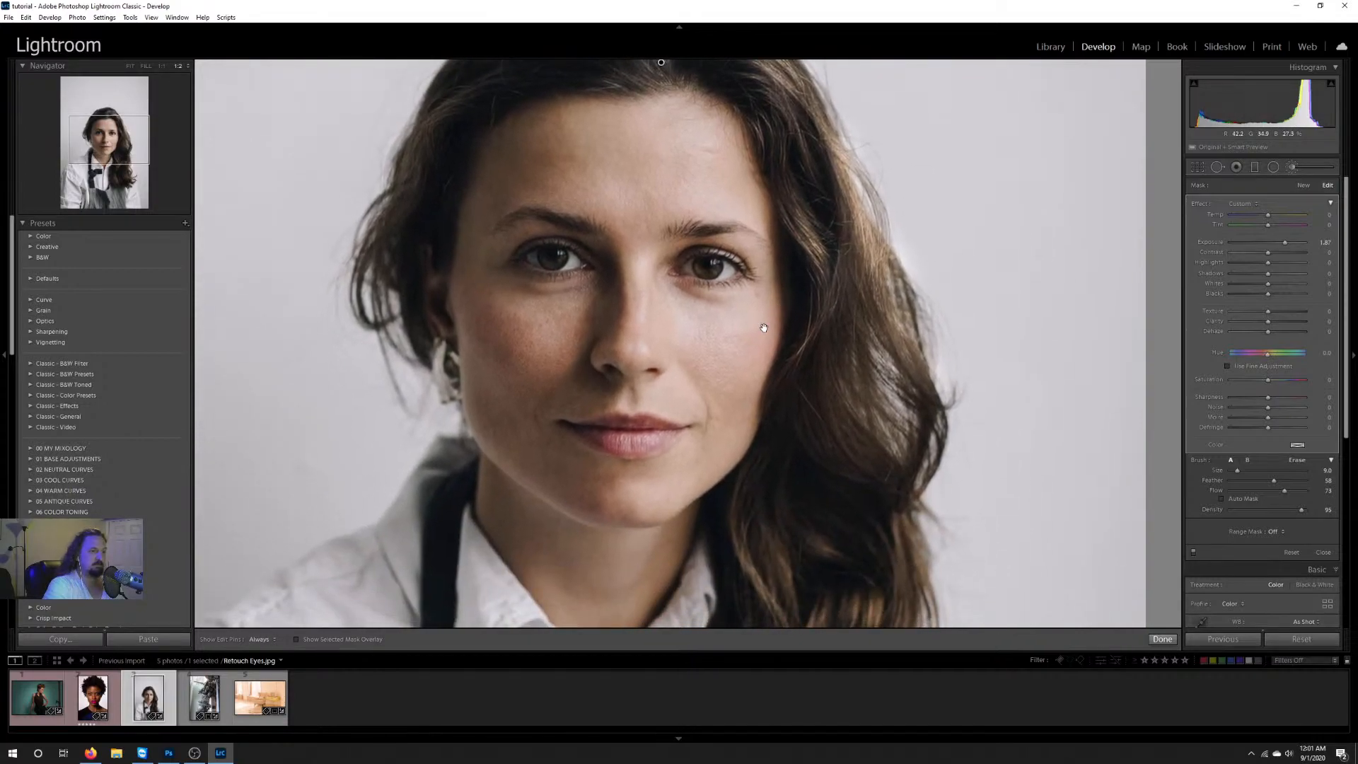
{"action": "left_click", "coordinate": [626, 444]}
{"action": "scroll", "coordinate": [554, 257], "scroll_direction": "down", "scroll_amount": 2}
{"action": "left_click_drag", "start_coordinate": [700, 273], "coordinate": [725, 273]}
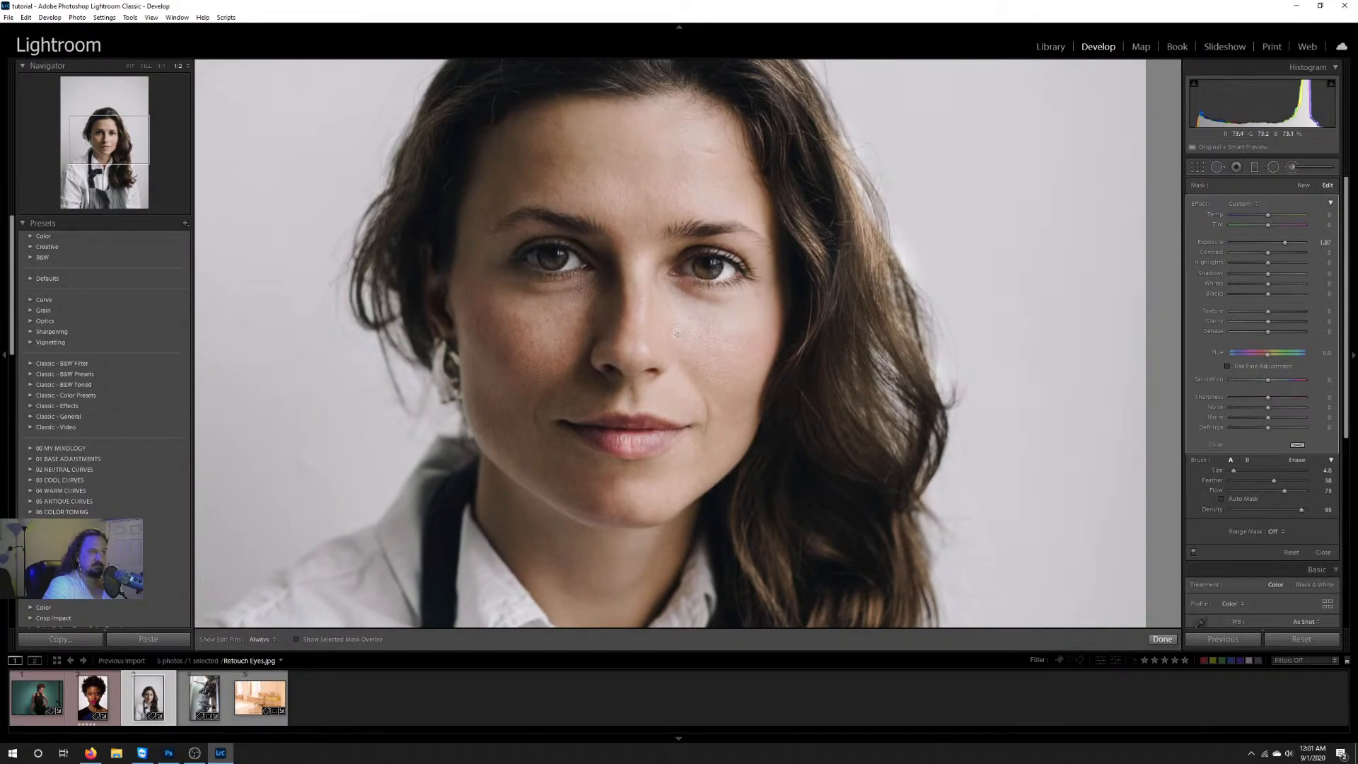
Step: Undo the size 13 brush stroke on the cheek, set the flow to 36 and brush the cheek more lightly
{"action": "scroll", "coordinate": [539, 342], "scroll_direction": "up", "scroll_amount": 4}
{"action": "key", "text": "ctrl+z"}
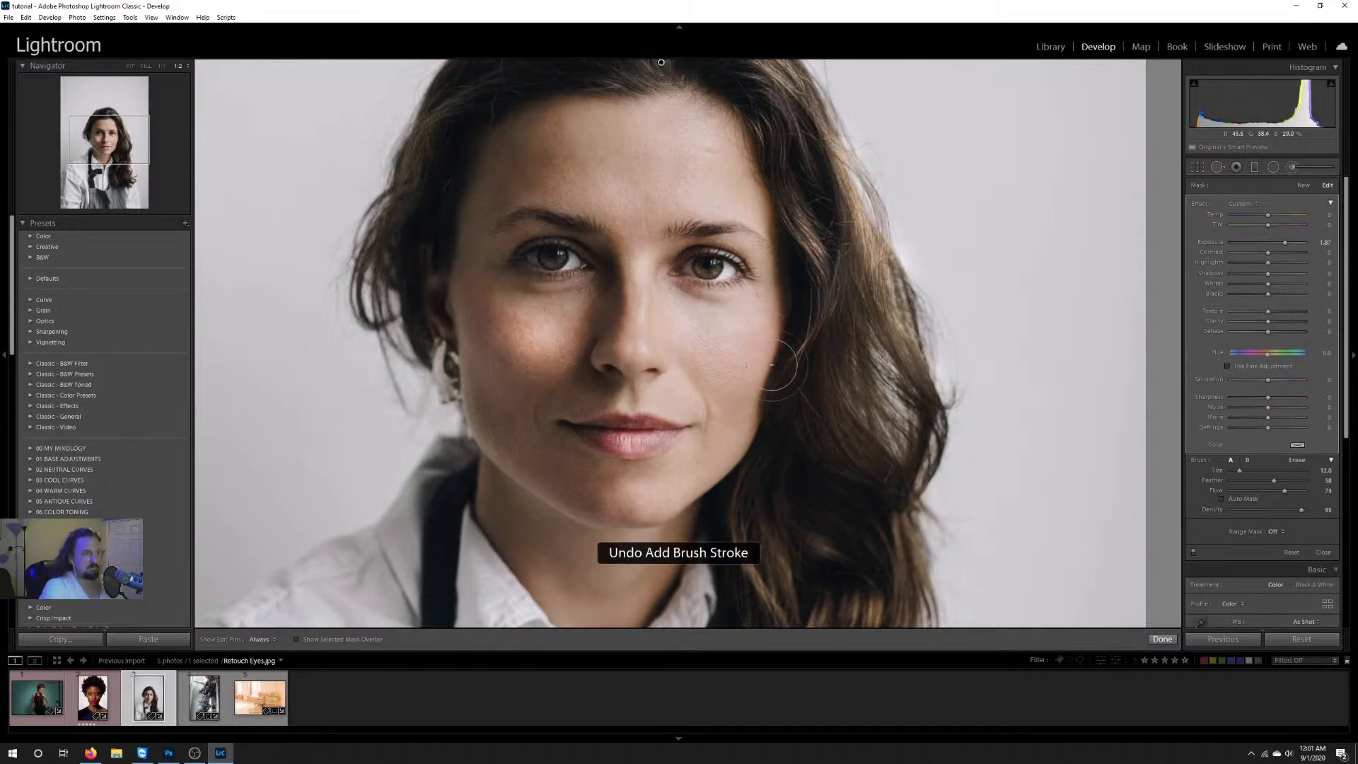
{"action": "left_click_drag", "start_coordinate": [1266, 493], "coordinate": [1258, 493]}
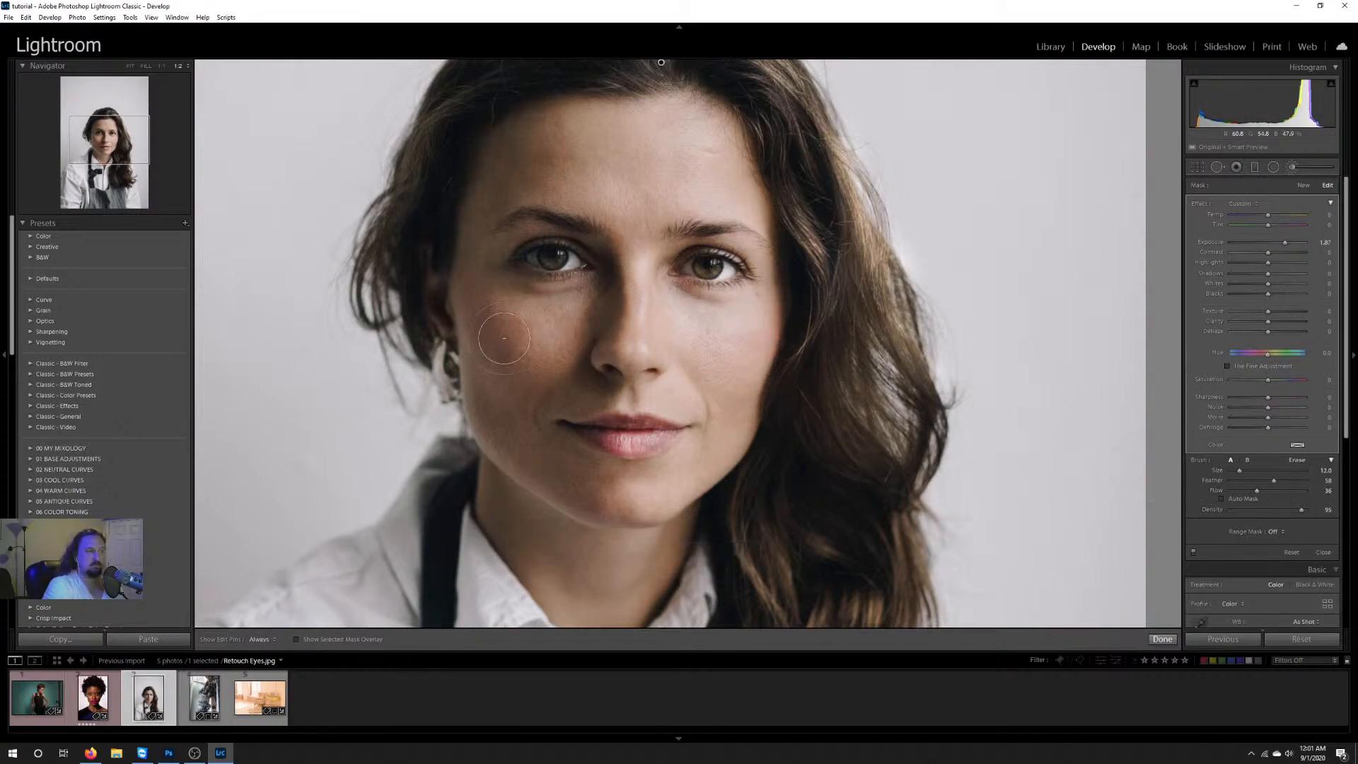
{"action": "key", "text": "h"}
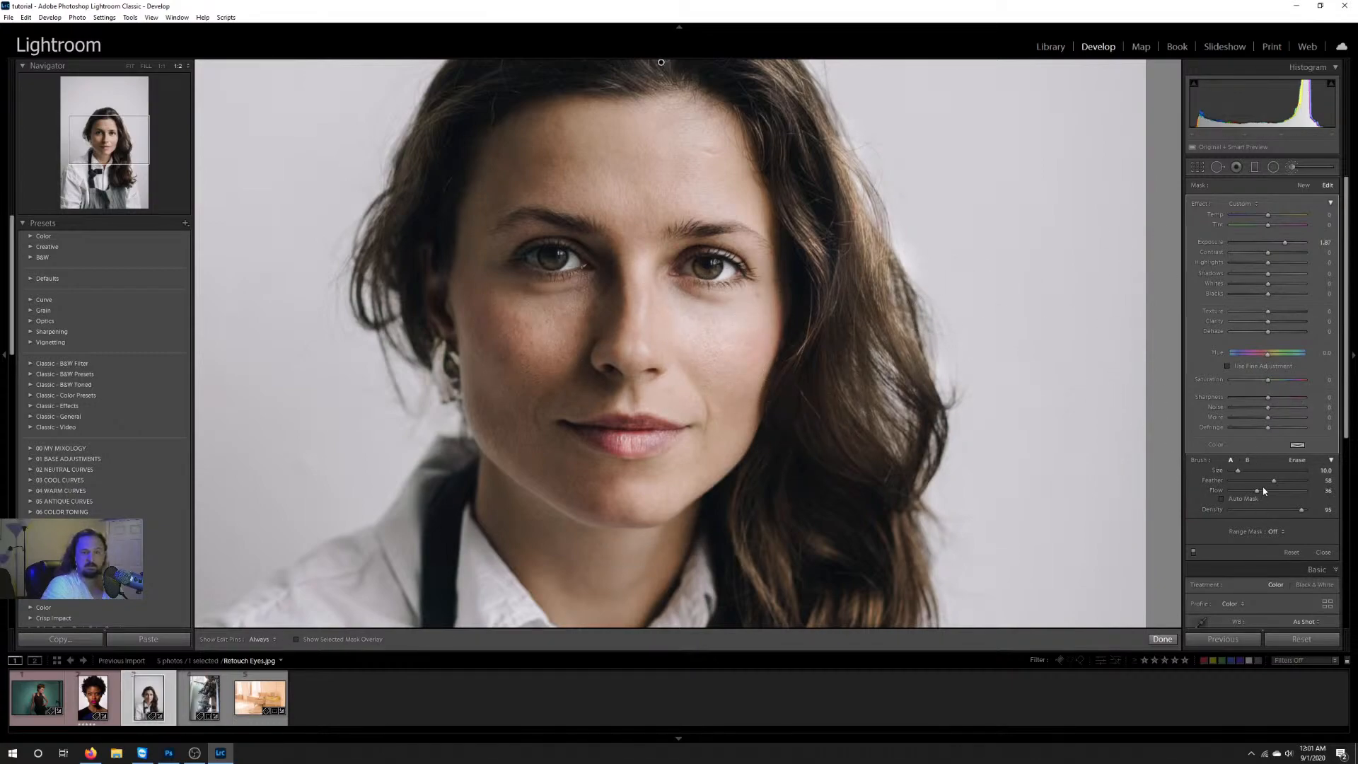
Step: Set the brush to size 13 and flow 69 and brush the exposure adjustment over the lower lengths of the hair
{"action": "key", "text": "h"}
{"action": "scroll", "coordinate": [872, 433], "scroll_direction": "up", "scroll_amount": 2}
{"action": "mouse_move", "coordinate": [872, 433]}
{"action": "left_mouse_down"}
{"action": "mouse_move", "coordinate": [818, 390]}
{"action": "mouse_move", "coordinate": [908, 433]}
{"action": "mouse_move", "coordinate": [906, 356]}
{"action": "left_mouse_up"}
{"action": "mouse_move", "coordinate": [797, 539]}
{"action": "left_mouse_down"}
{"action": "mouse_move", "coordinate": [758, 369]}
{"action": "mouse_move", "coordinate": [807, 402]}
{"action": "left_mouse_up"}
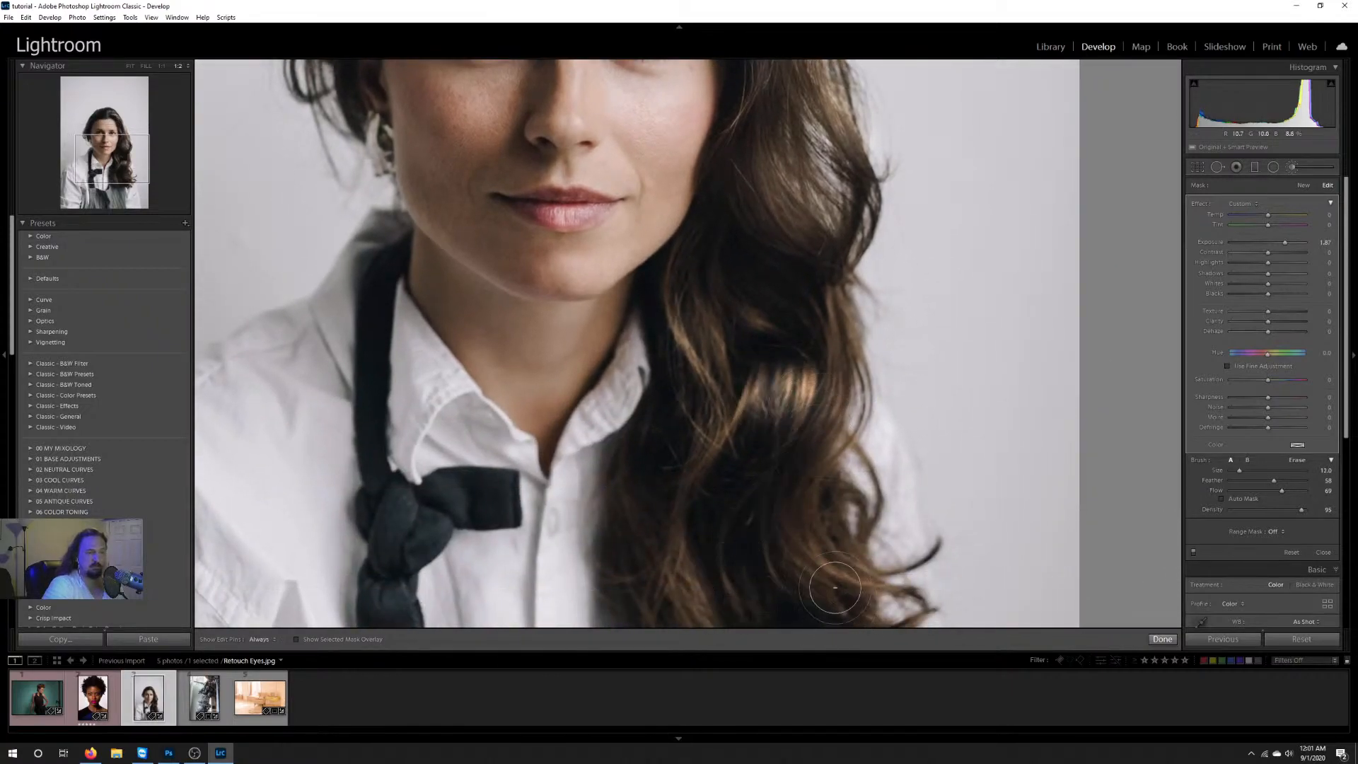
{"action": "left_click_drag", "start_coordinate": [816, 560], "coordinate": [813, 587]}
{"action": "left_click_drag", "start_coordinate": [723, 588], "coordinate": [764, 433]}
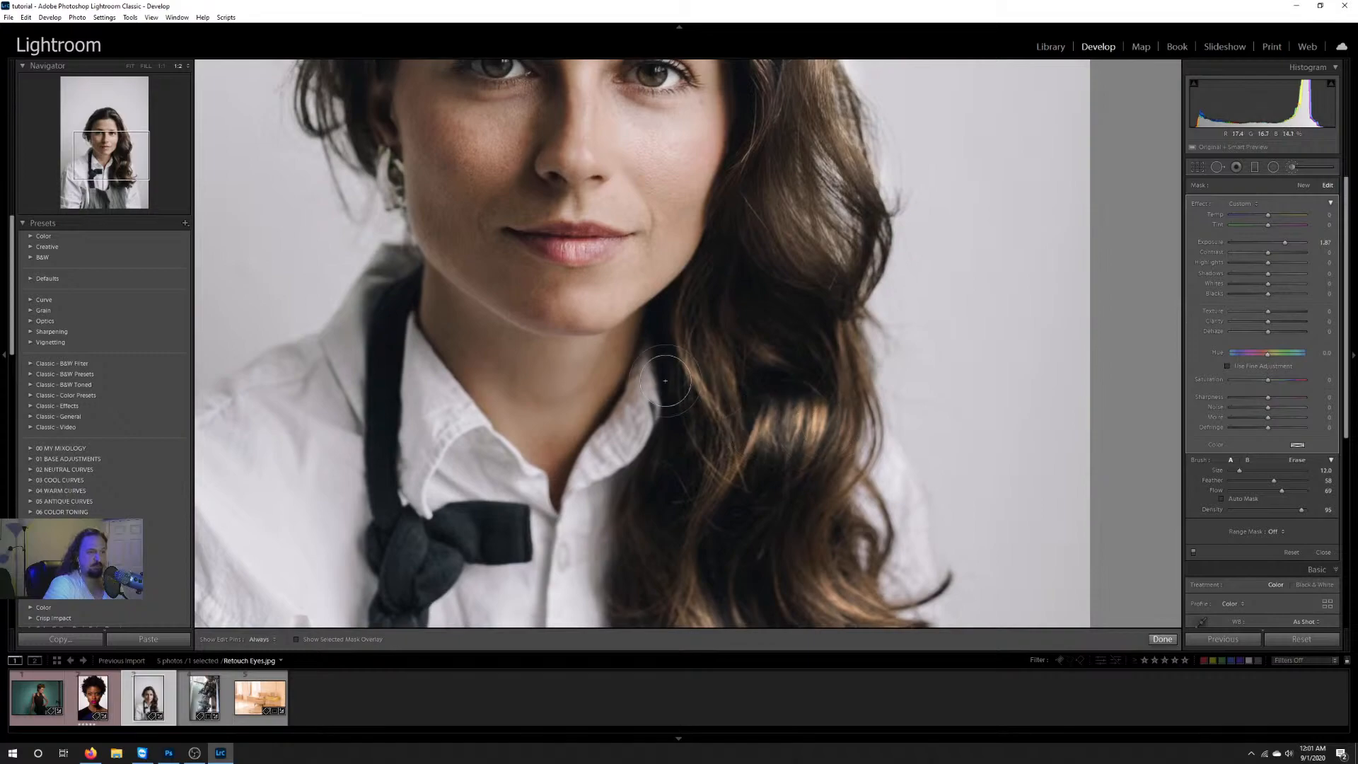
Step: Brush the exposure adjustment over the hair beside the face and on the crown, and finish the brush edit
{"action": "left_click_drag", "start_coordinate": [721, 364], "coordinate": [752, 559]}
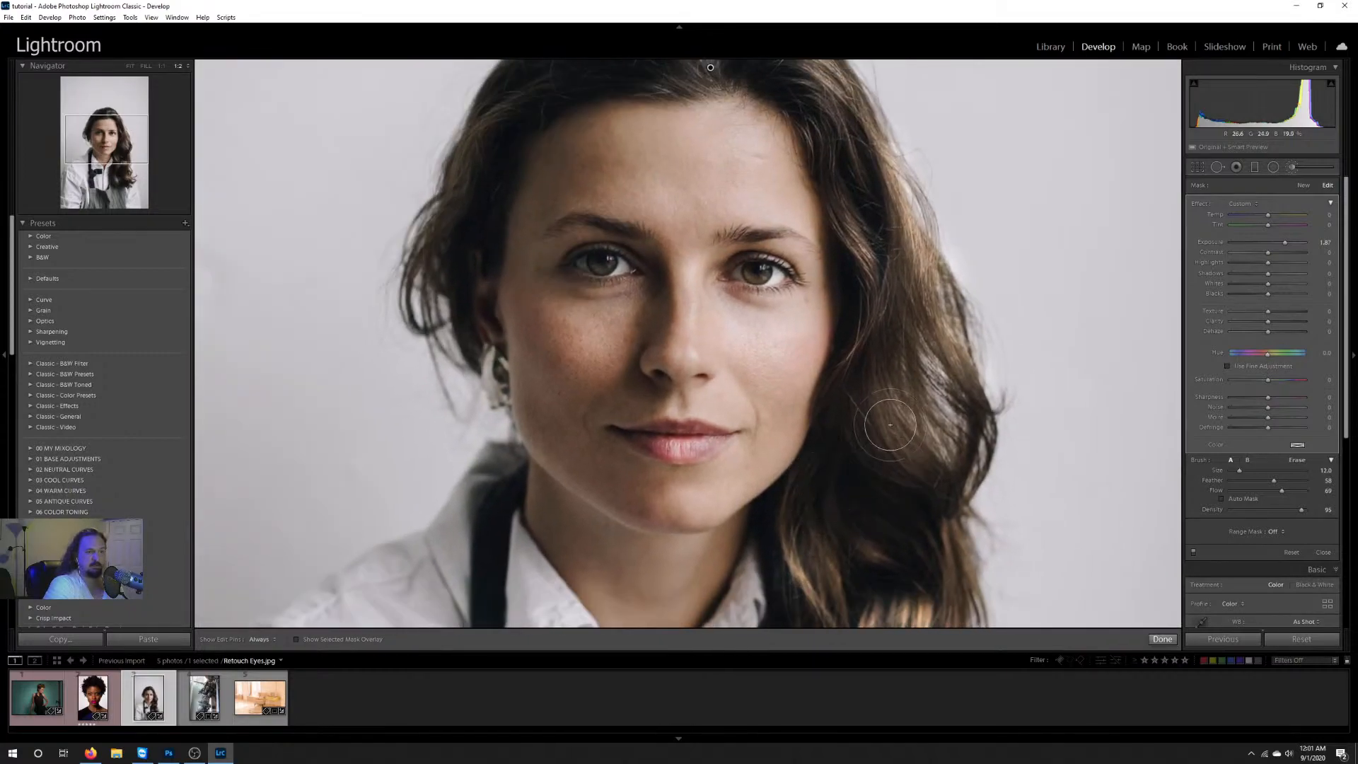
{"action": "mouse_move", "coordinate": [769, 348]}
{"action": "left_mouse_down"}
{"action": "mouse_move", "coordinate": [730, 498]}
{"action": "mouse_move", "coordinate": [428, 283]}
{"action": "mouse_move", "coordinate": [750, 516]}
{"action": "mouse_move", "coordinate": [514, 302]}
{"action": "mouse_move", "coordinate": [781, 442]}
{"action": "left_mouse_up"}
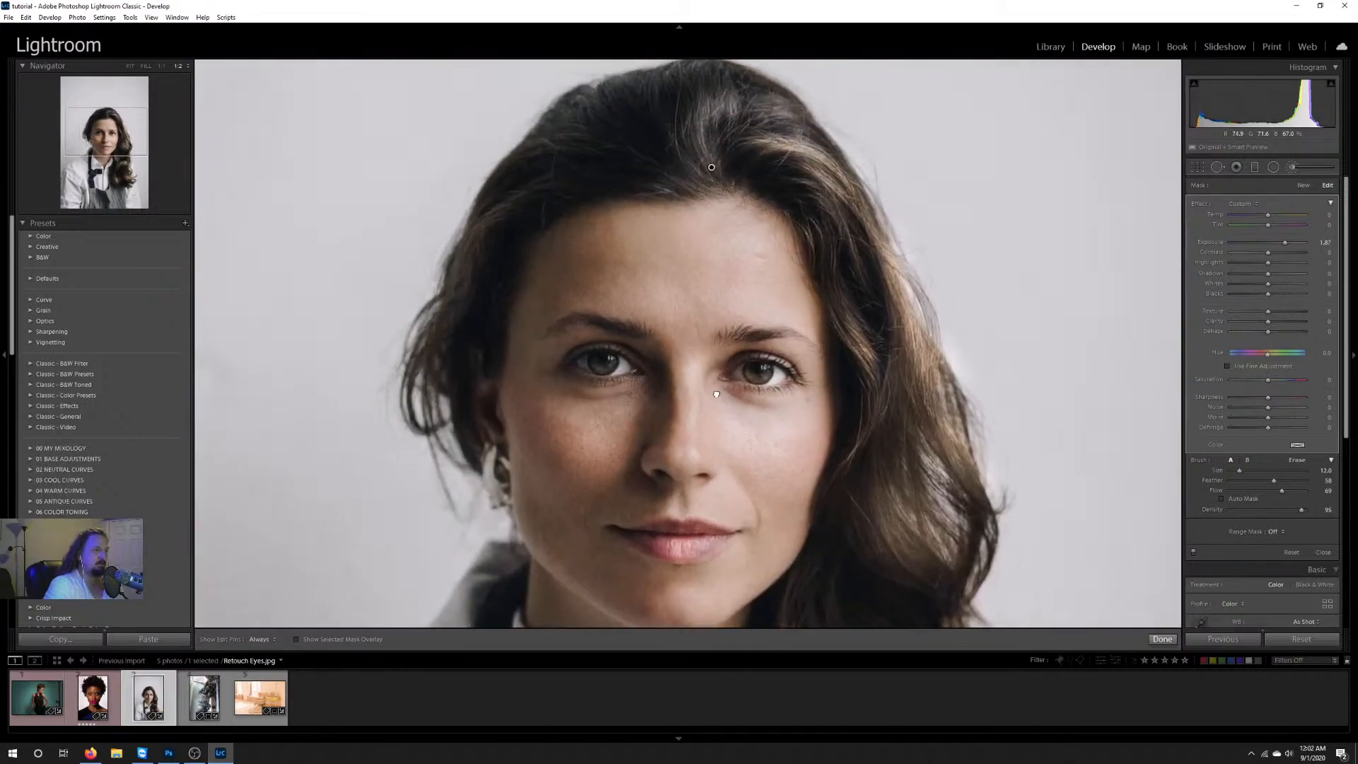
{"action": "mouse_move", "coordinate": [509, 212]}
{"action": "left_mouse_down"}
{"action": "mouse_move", "coordinate": [470, 252]}
{"action": "mouse_move", "coordinate": [433, 330]}
{"action": "left_mouse_up"}
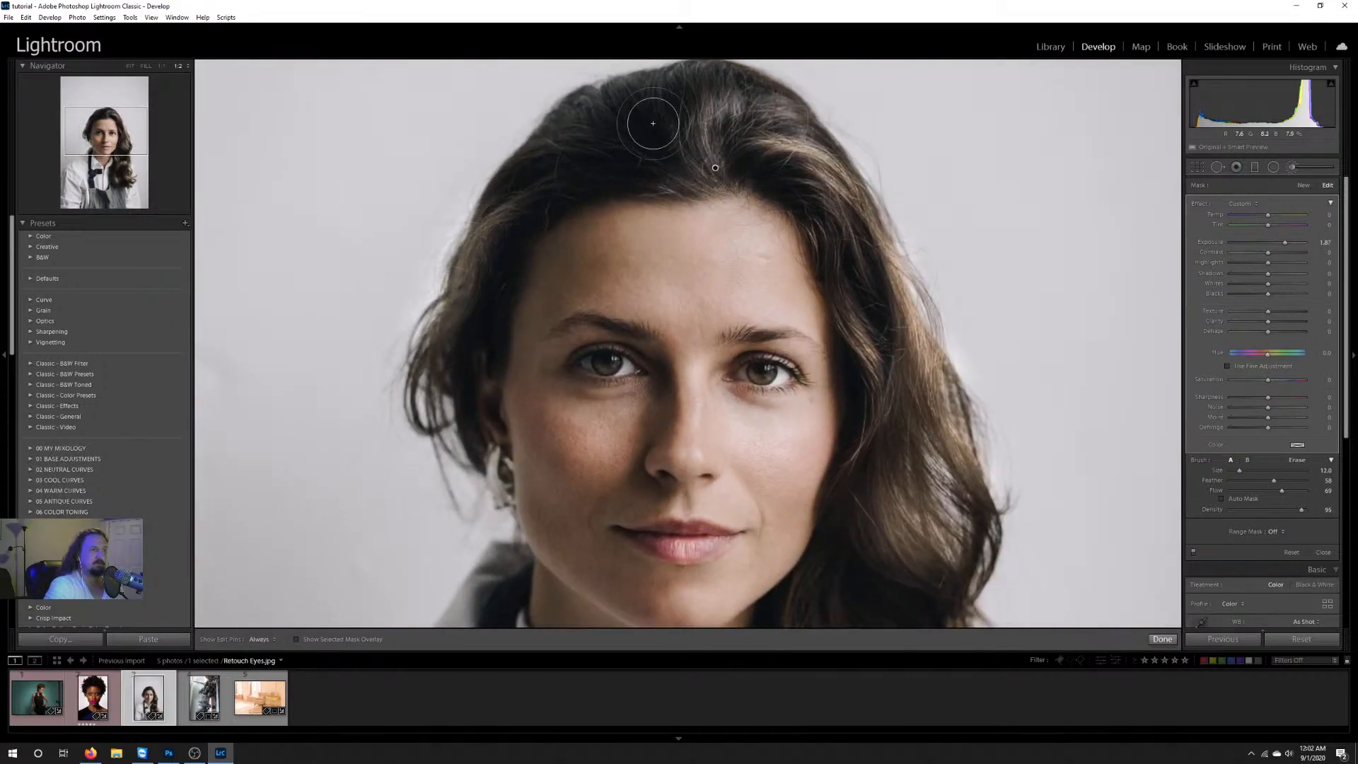
{"action": "mouse_move", "coordinate": [612, 113]}
{"action": "left_mouse_down"}
{"action": "mouse_move", "coordinate": [691, 94]}
{"action": "mouse_move", "coordinate": [742, 163]}
{"action": "mouse_move", "coordinate": [735, 120]}
{"action": "mouse_move", "coordinate": [757, 134]}
{"action": "left_mouse_up"}
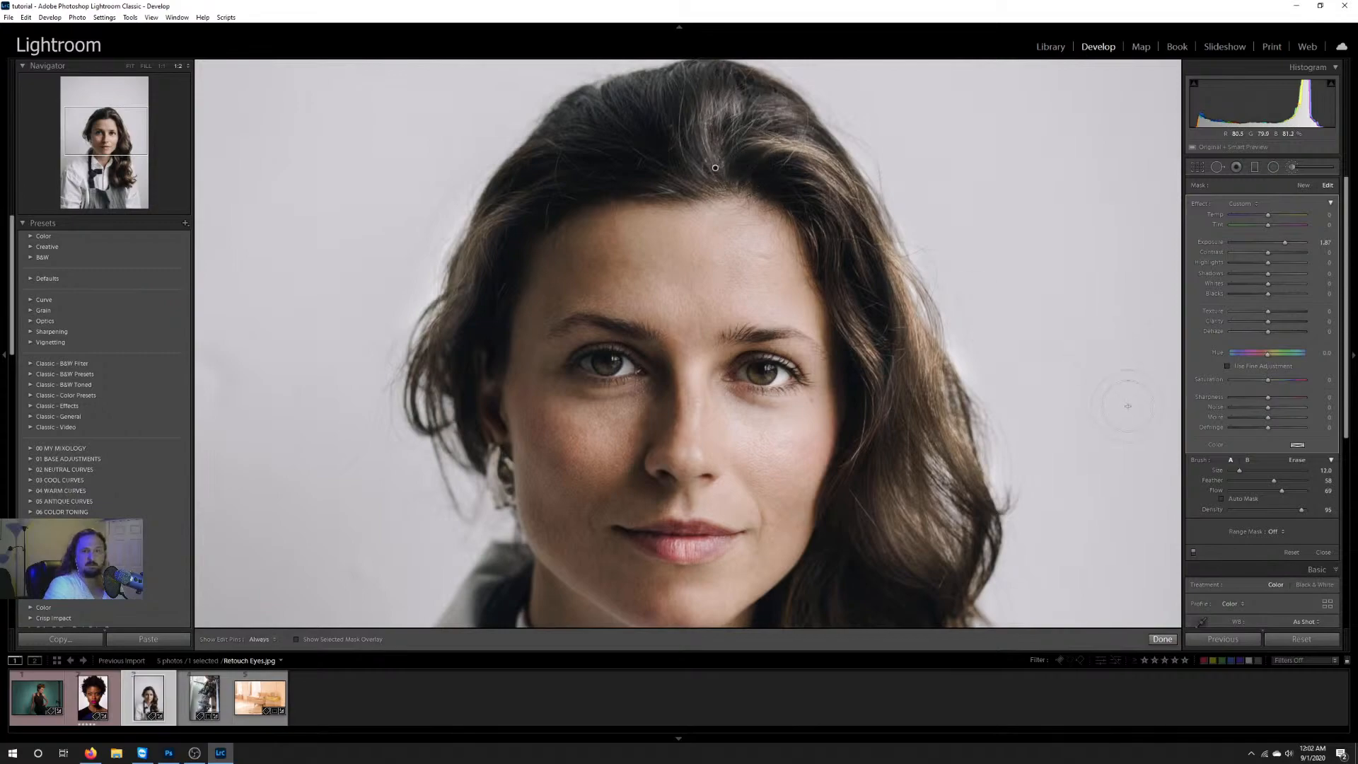
{"action": "left_click", "coordinate": [1164, 639]}
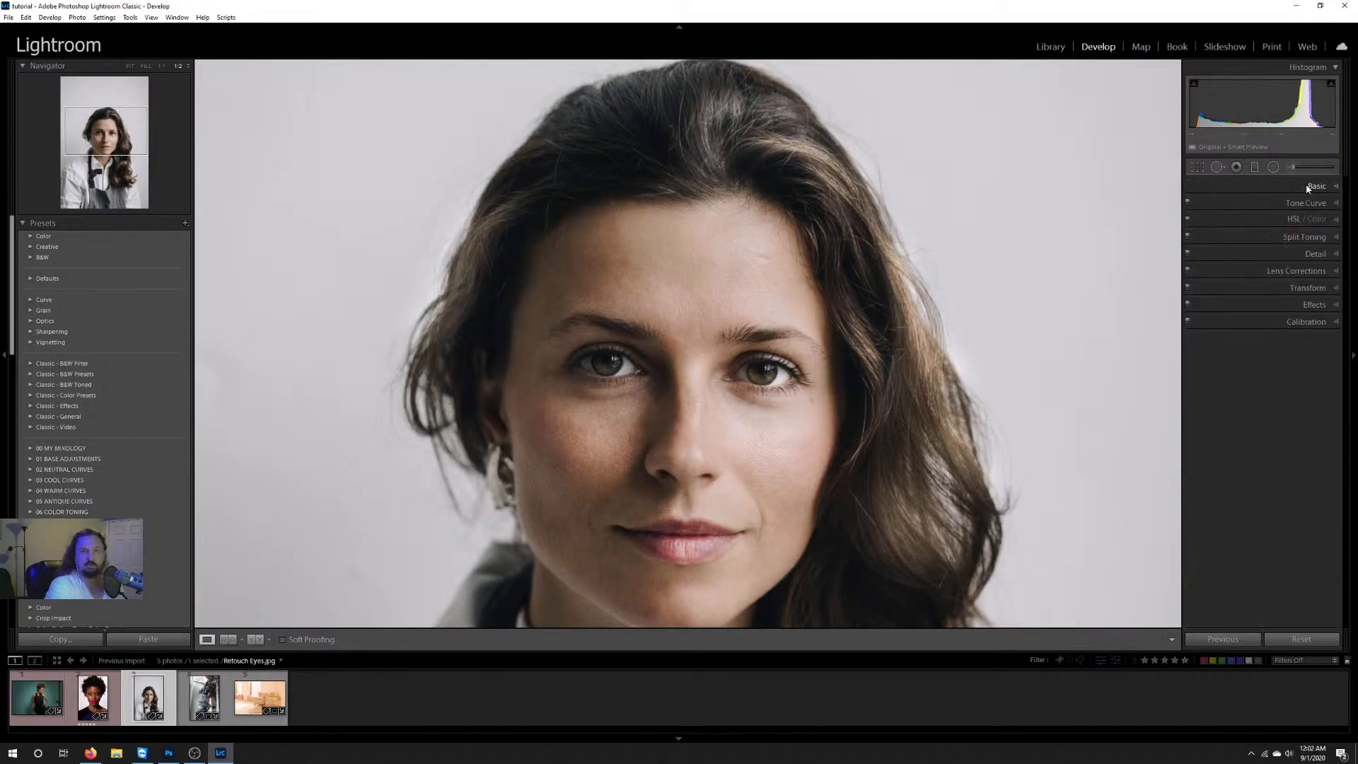
Step: Start a new adjustment brush with exposure -1.29 and darken the hair on the crown and beside the face
{"action": "left_click", "coordinate": [1310, 170]}
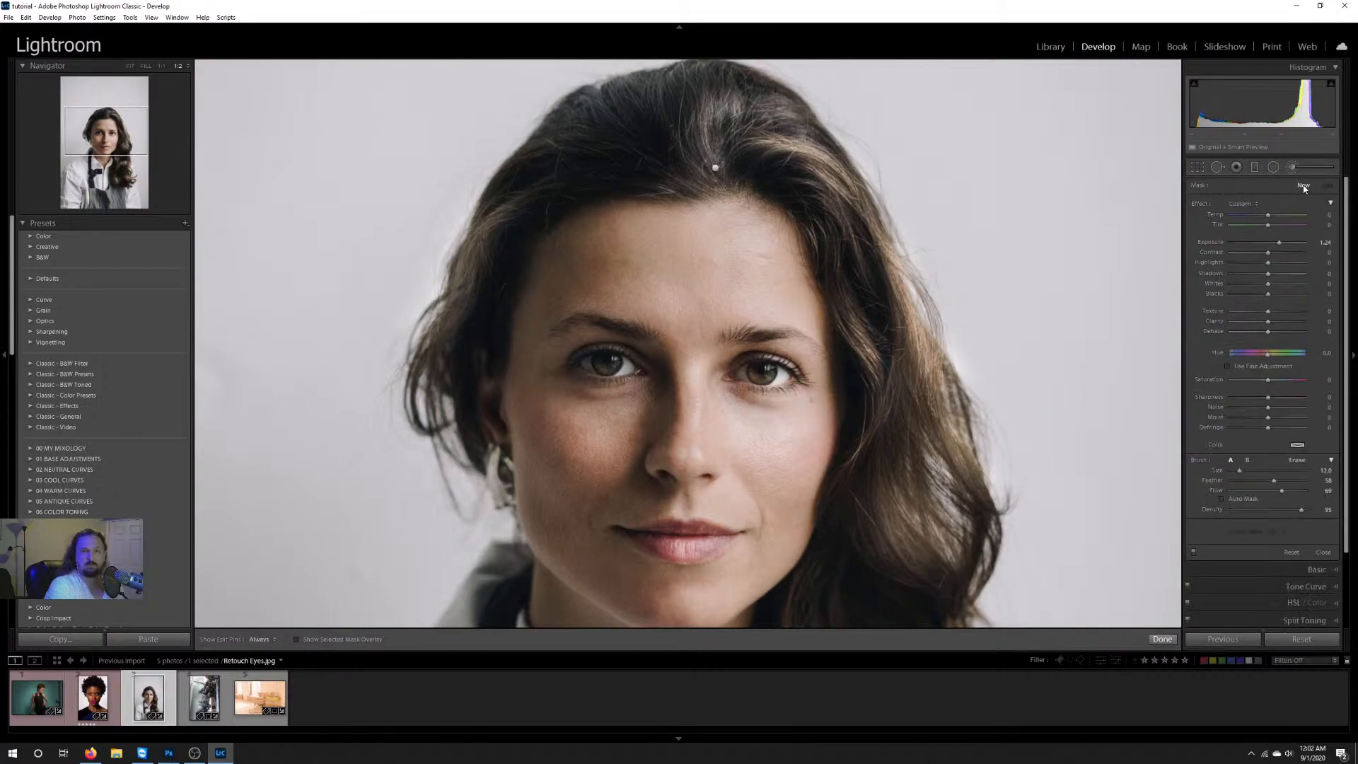
{"action": "left_click_drag", "start_coordinate": [1260, 246], "coordinate": [1257, 246]}
{"action": "scroll", "coordinate": [712, 186], "scroll_direction": "up", "scroll_amount": 1}
{"action": "mouse_move", "coordinate": [641, 120]}
{"action": "left_mouse_down"}
{"action": "mouse_move", "coordinate": [612, 122]}
{"action": "mouse_move", "coordinate": [568, 167]}
{"action": "mouse_move", "coordinate": [467, 357]}
{"action": "left_mouse_up"}
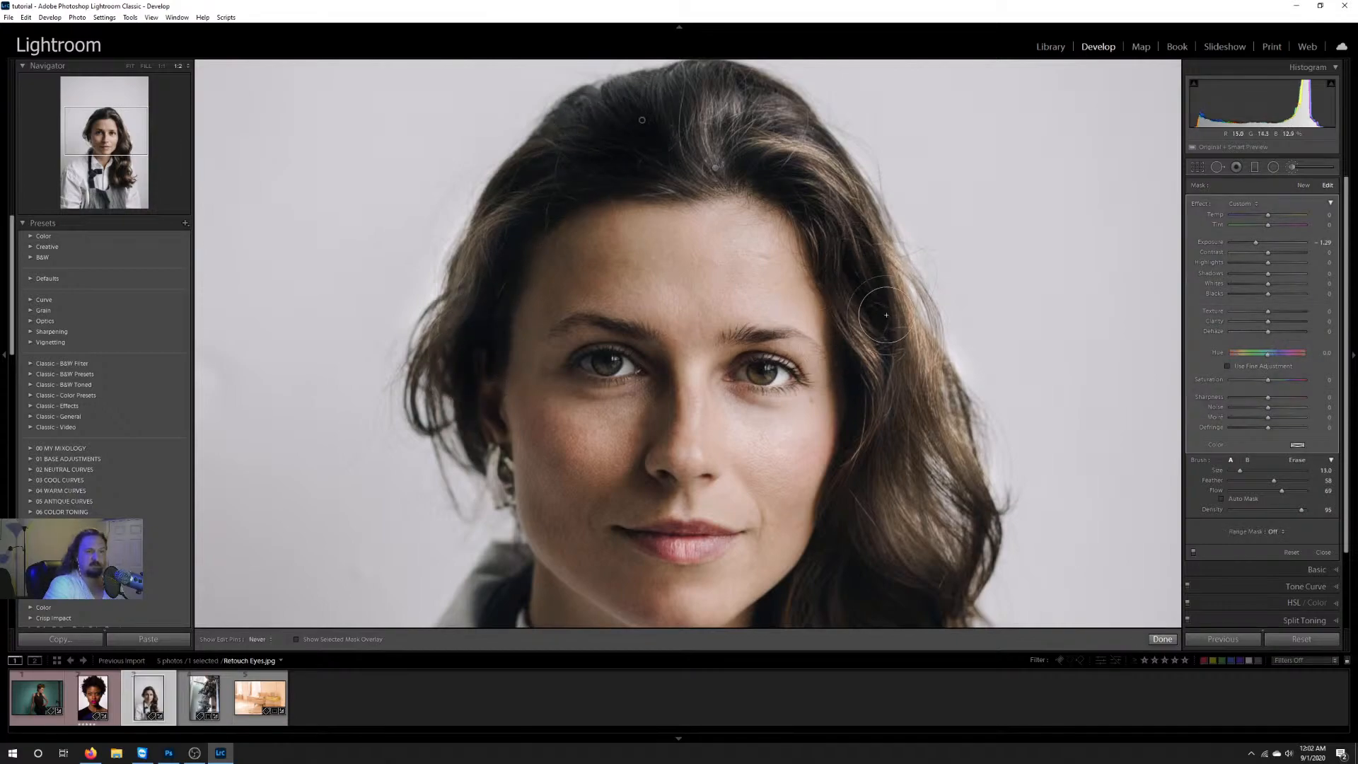
Step: Set the darkening brush to size 18 and flow 35 to shade the jaw and neck area
{"action": "left_click_drag", "start_coordinate": [873, 485], "coordinate": [794, 254]}
{"action": "scroll", "coordinate": [540, 146], "scroll_direction": "up", "scroll_amount": 5}
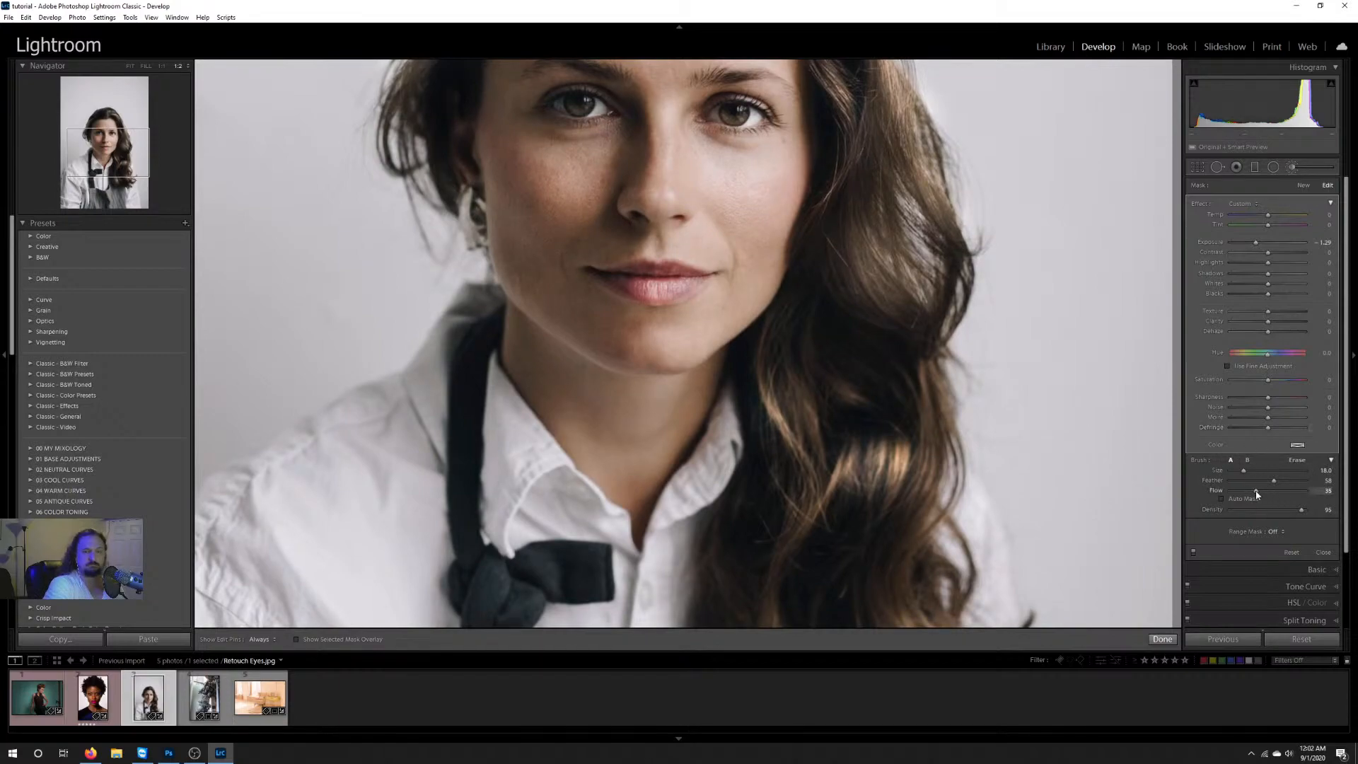
{"action": "key", "text": "h"}
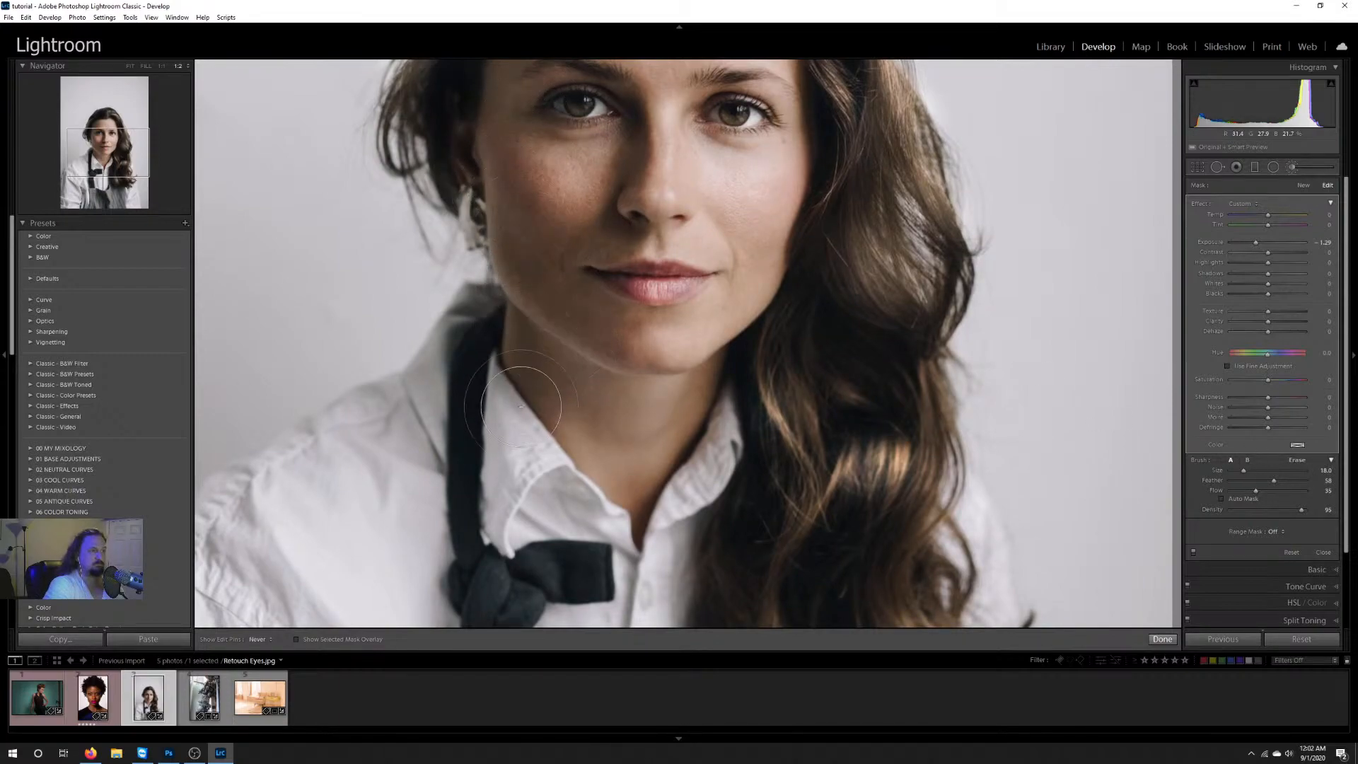
{"action": "key", "text": "h"}
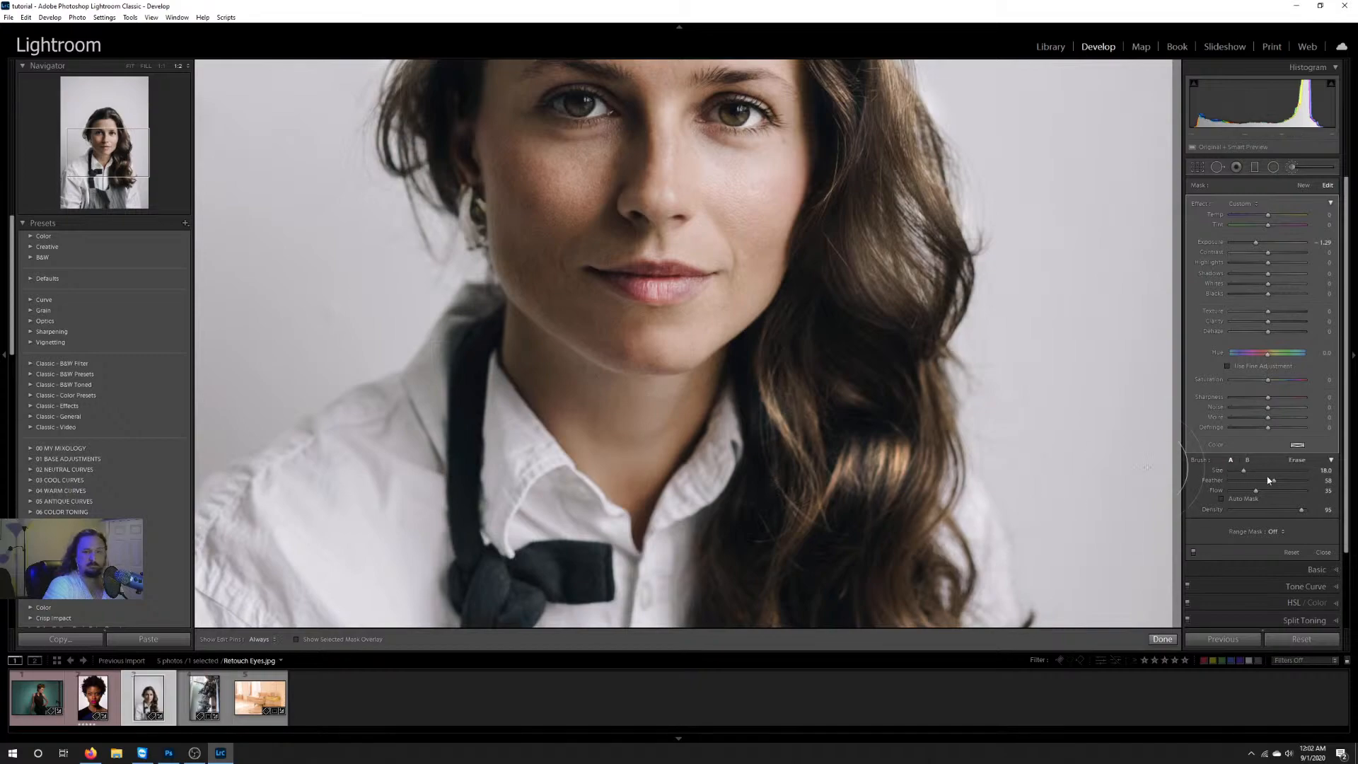
Step: Set the darkening brush's flow to 78, shade the long hair beside the face and its lower lengths, and finish the brush edit
{"action": "left_click", "coordinate": [1288, 491]}
{"action": "mouse_move", "coordinate": [866, 409]}
{"action": "left_mouse_down"}
{"action": "mouse_move", "coordinate": [882, 390]}
{"action": "mouse_move", "coordinate": [792, 564]}
{"action": "mouse_move", "coordinate": [874, 547]}
{"action": "left_mouse_up"}
{"action": "key", "text": "h"}
{"action": "left_click_drag", "start_coordinate": [867, 267], "coordinate": [847, 291]}
{"action": "left_click_drag", "start_coordinate": [853, 386], "coordinate": [907, 577]}
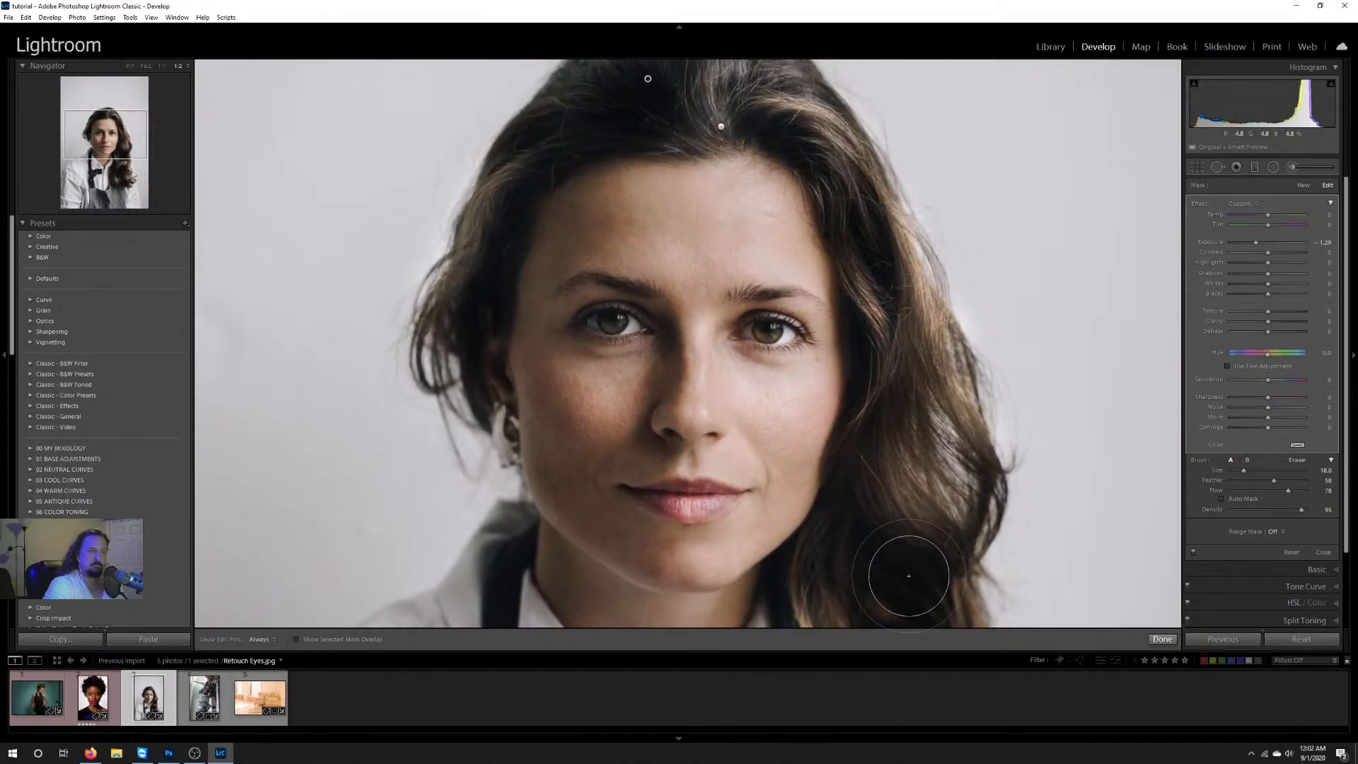
{"action": "key", "text": "h"}
{"action": "key", "text": "h"}
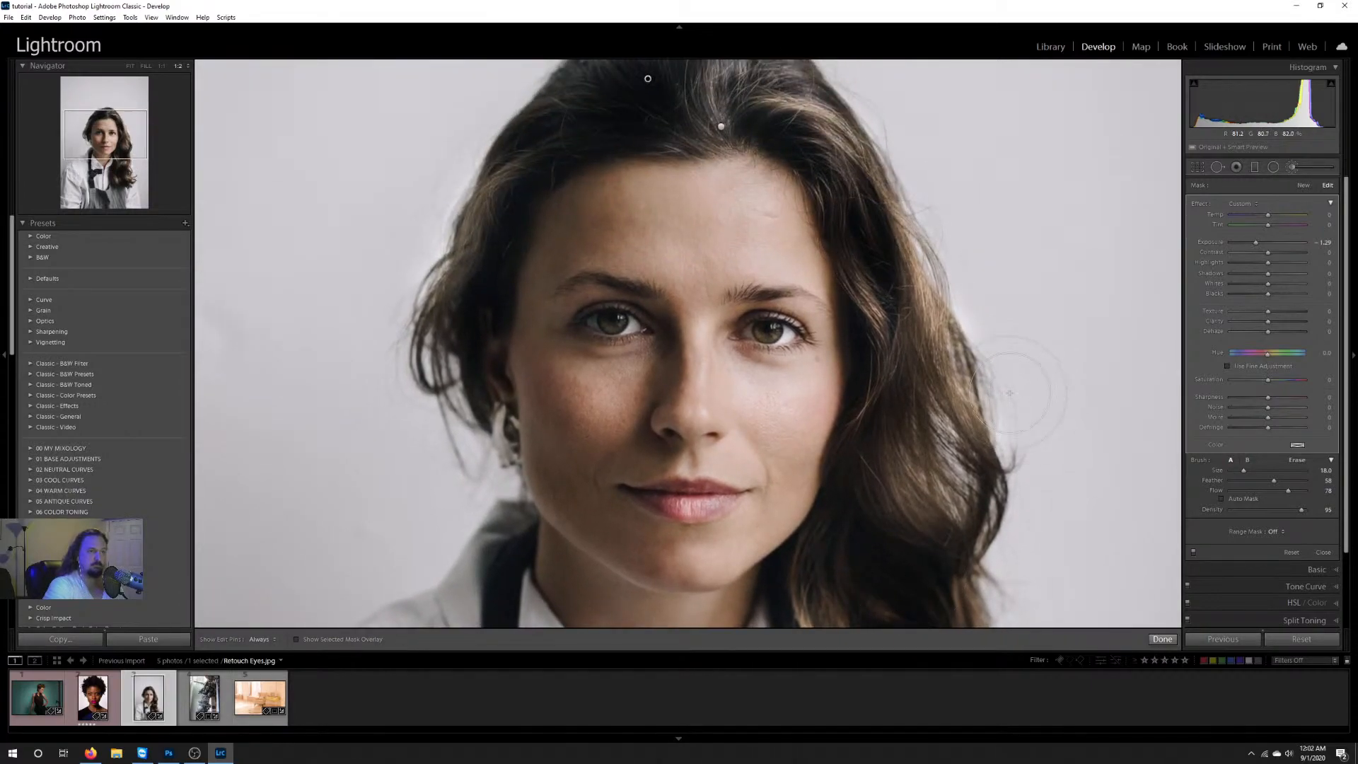
{"action": "left_click", "coordinate": [131, 67]}
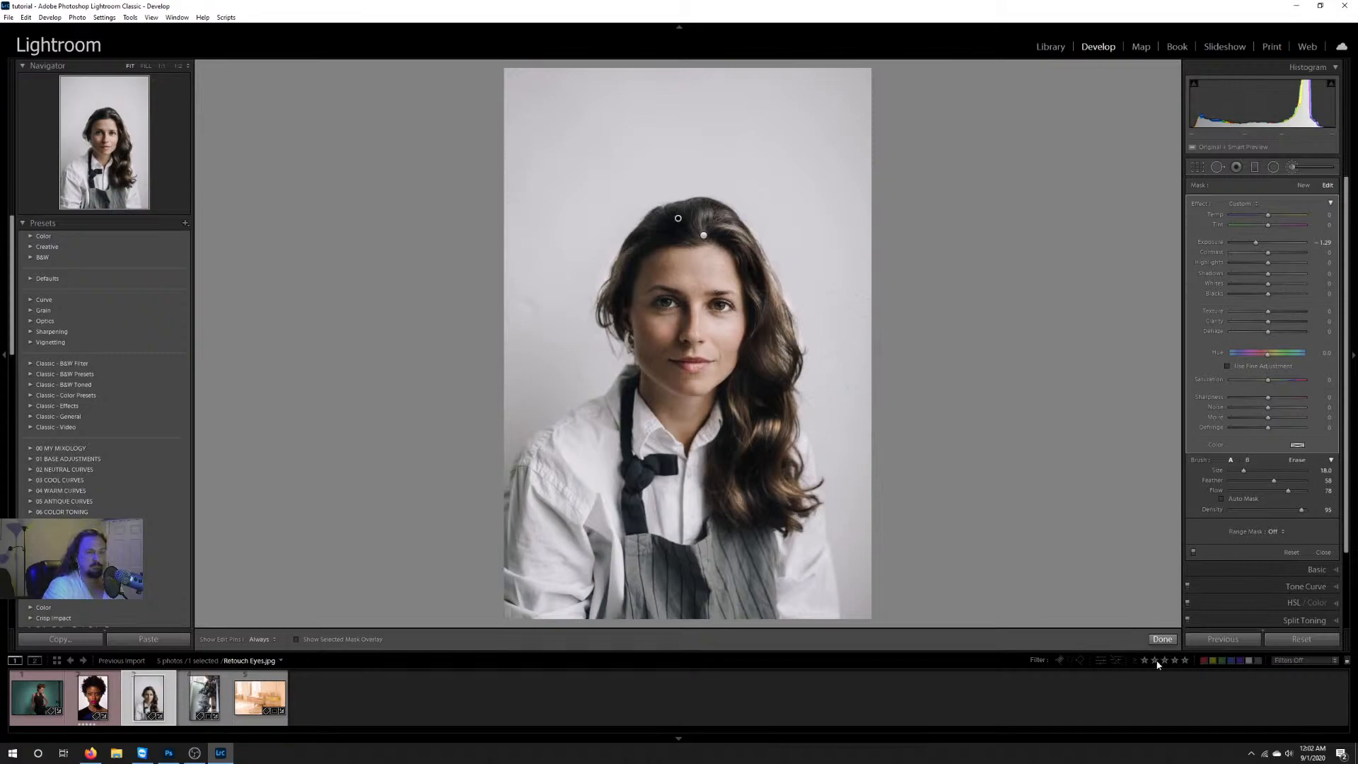
{"action": "left_click", "coordinate": [1163, 640]}
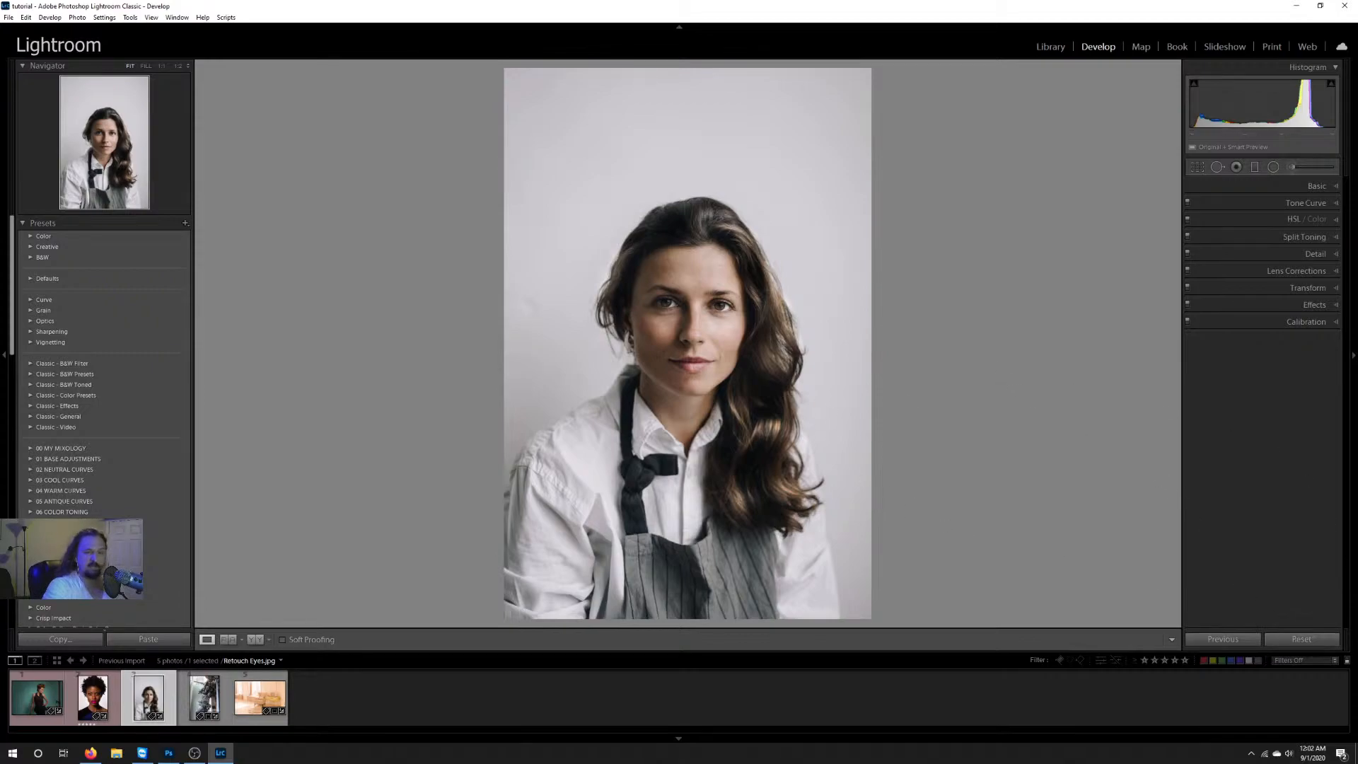
Step: Reset all develop adjustments on the portrait and undo the reset to compare the retouched and original versions
{"action": "left_click", "coordinate": [1303, 640]}
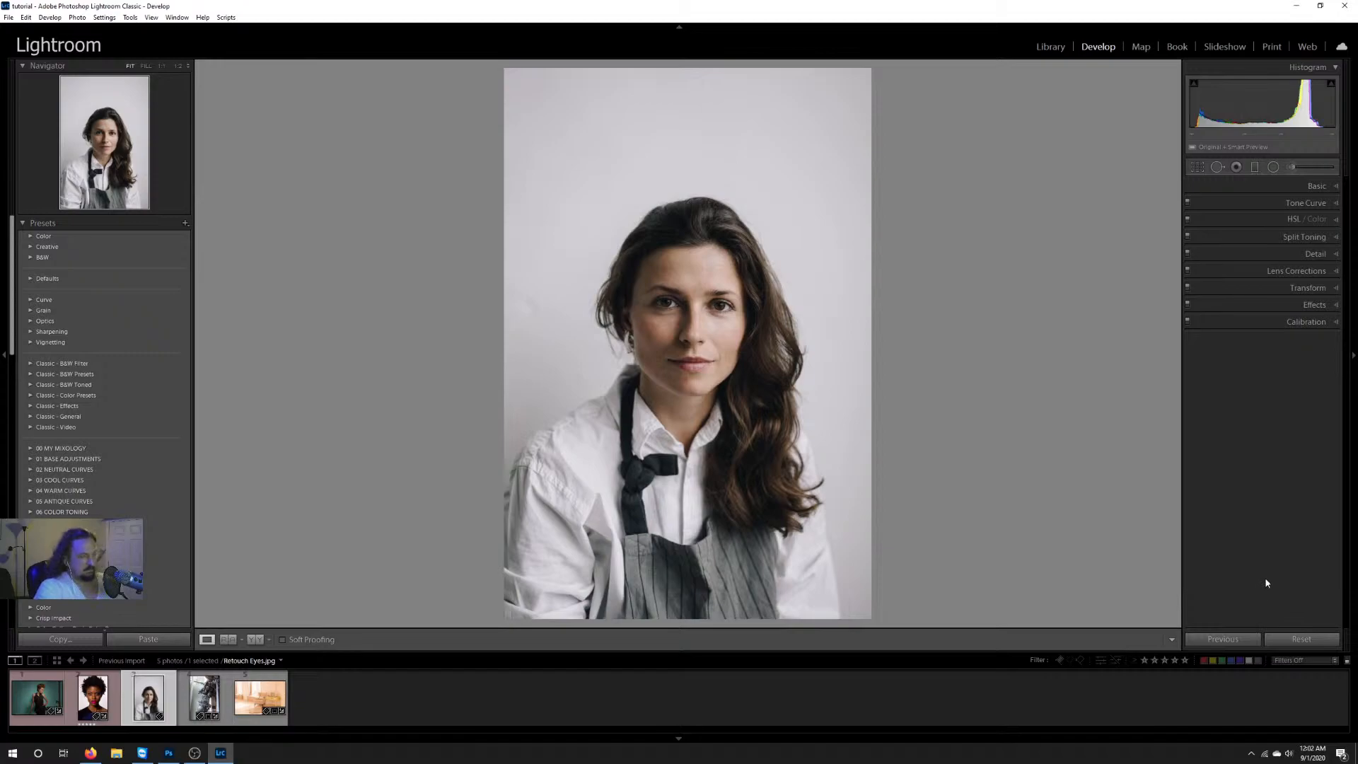
{"action": "key", "text": "ctrl+z"}
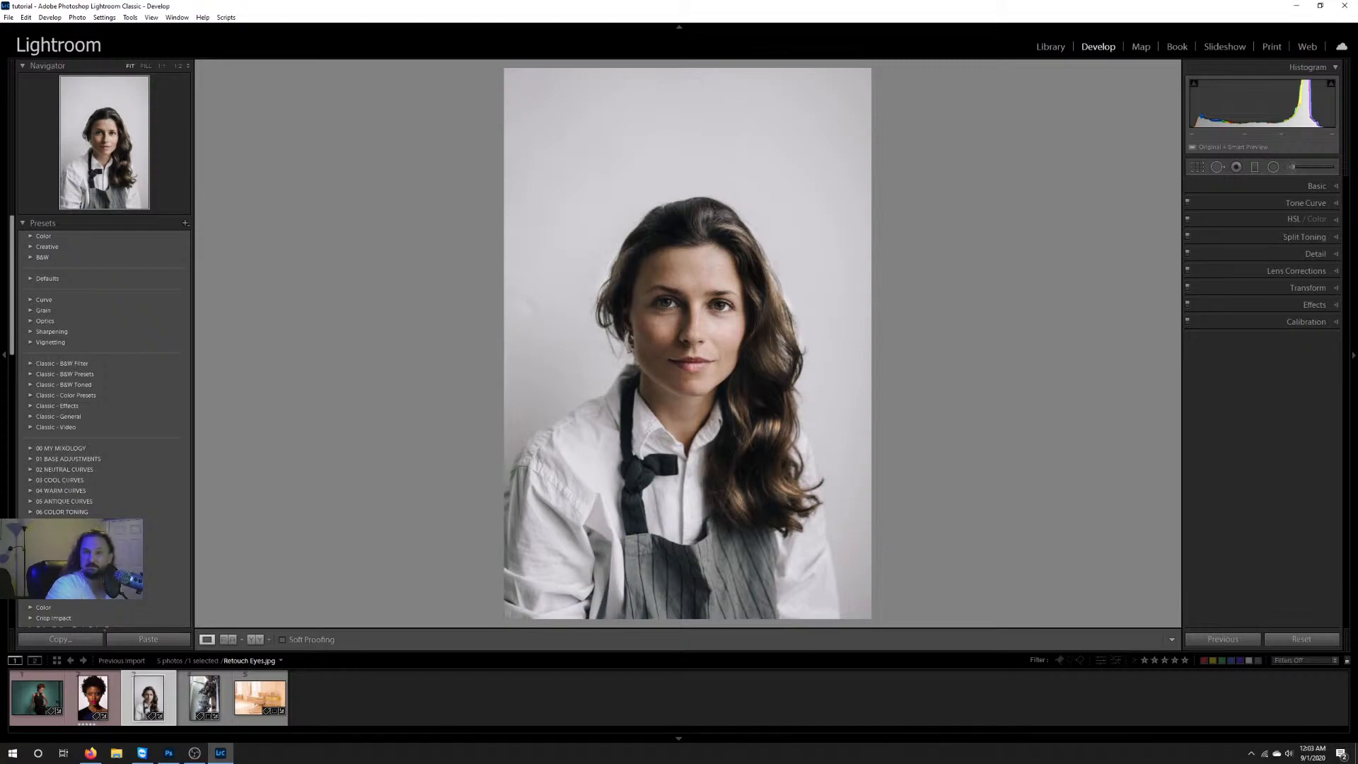
Step: Switch to the Firefox browser
{"action": "key", "text": "alt+Tab"}
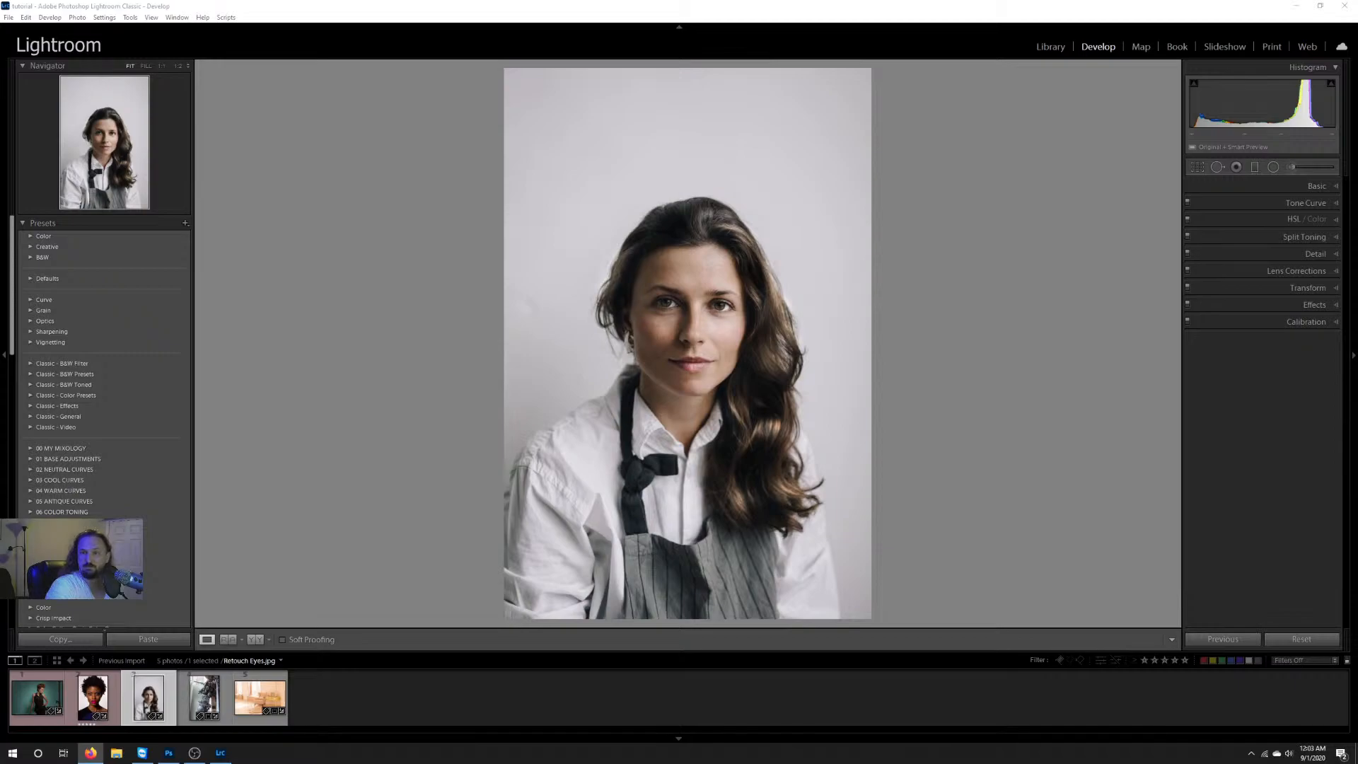